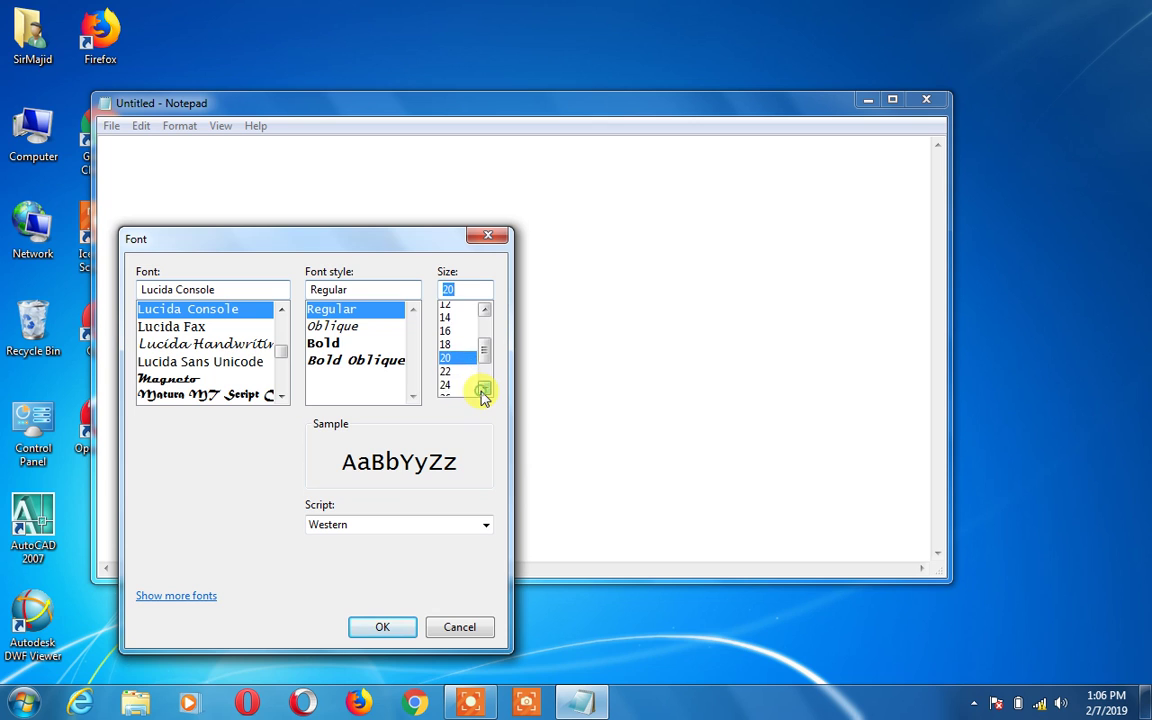
Set the Notepad font size to 28 and maximize the window
left_click(445, 388)
left_click(395, 626)
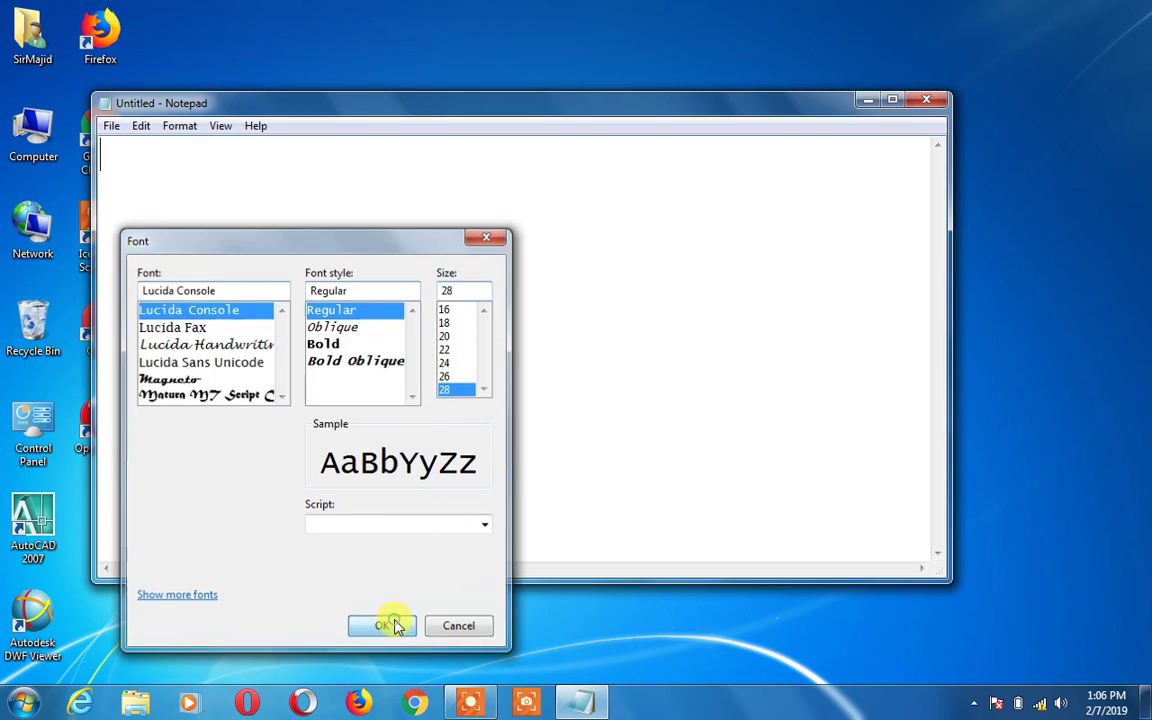
key("super+Up")
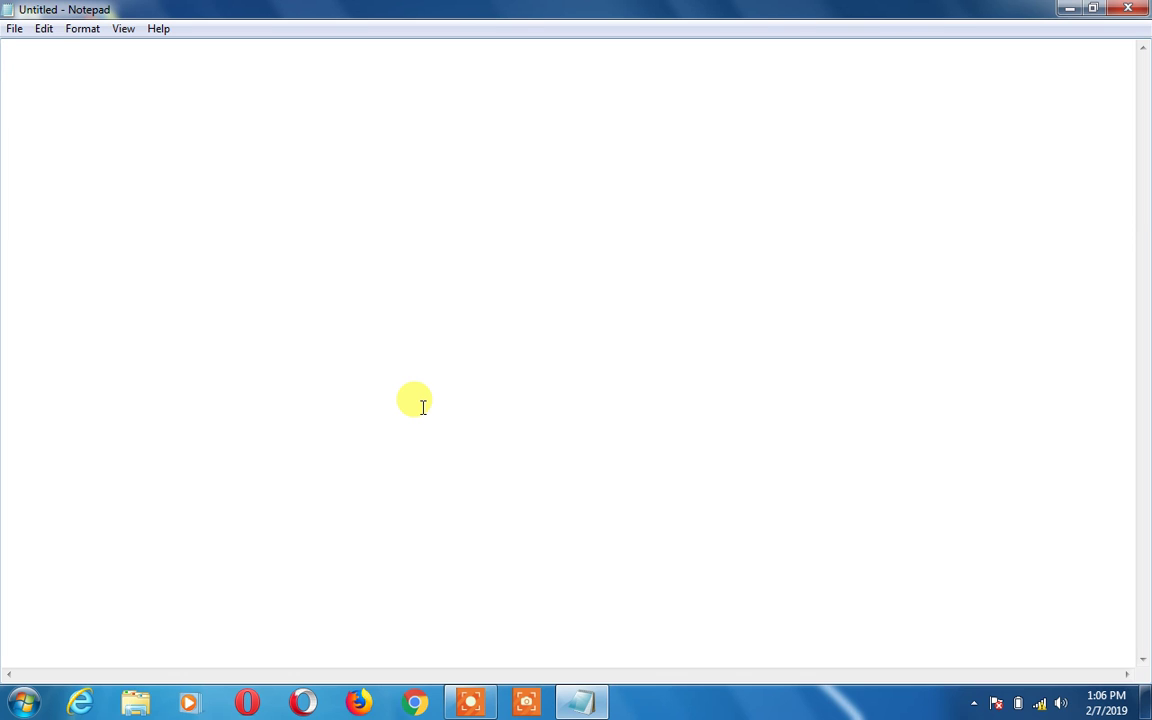
Write the title "Foundation" in the blank note
type("Founc")
key("BackSpace")
type("dation")
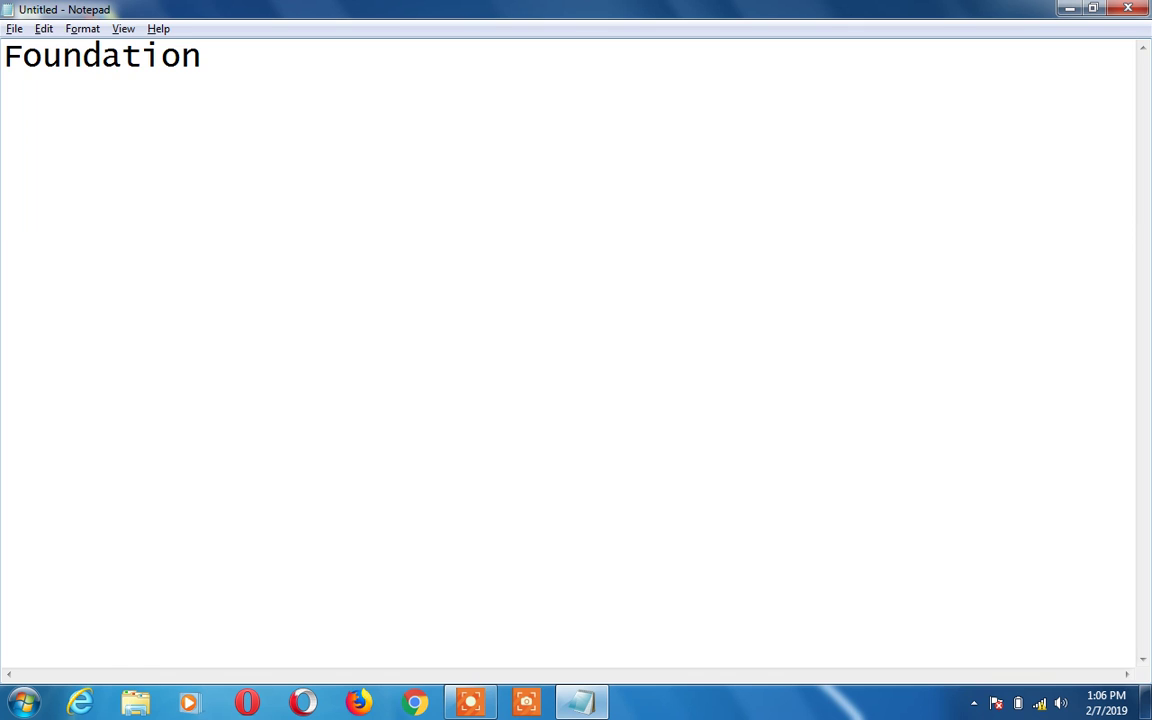
Enlarge the note's font size further and add line breaks below the "Foundation" title
key("alt+o")
key("f")
key("Tab")
key("Tab")
key("Down")
key("Down")
key("Down")
key("Return")
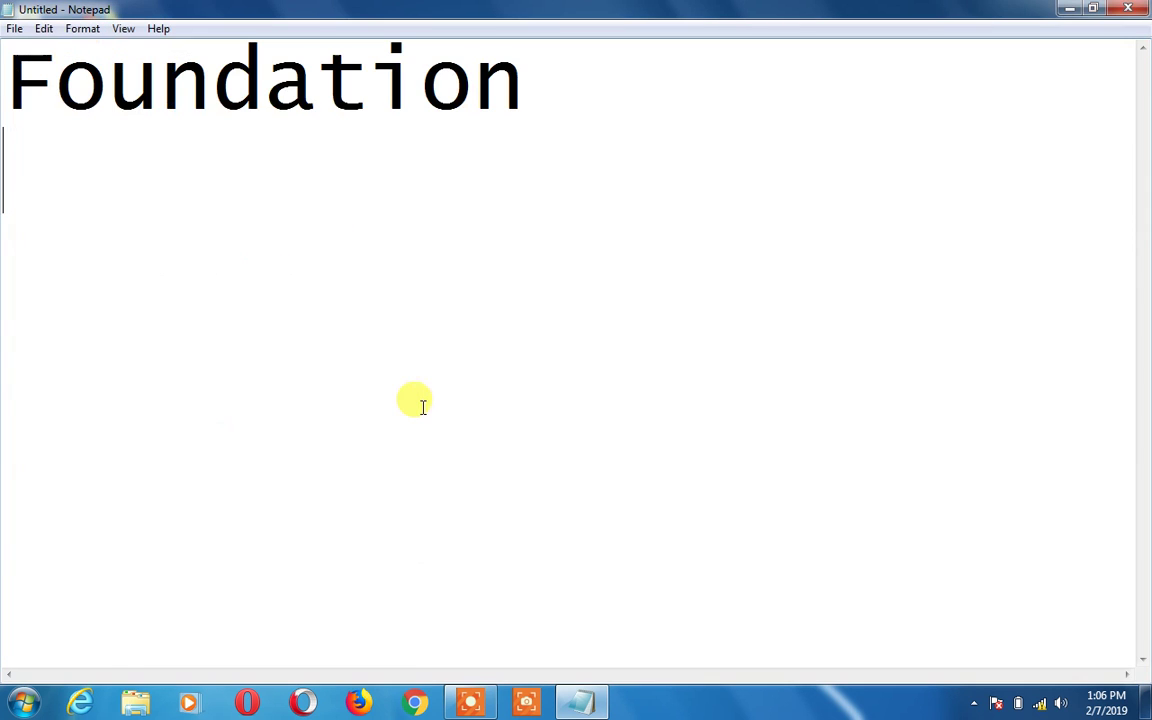
key("Return")
key("Return")
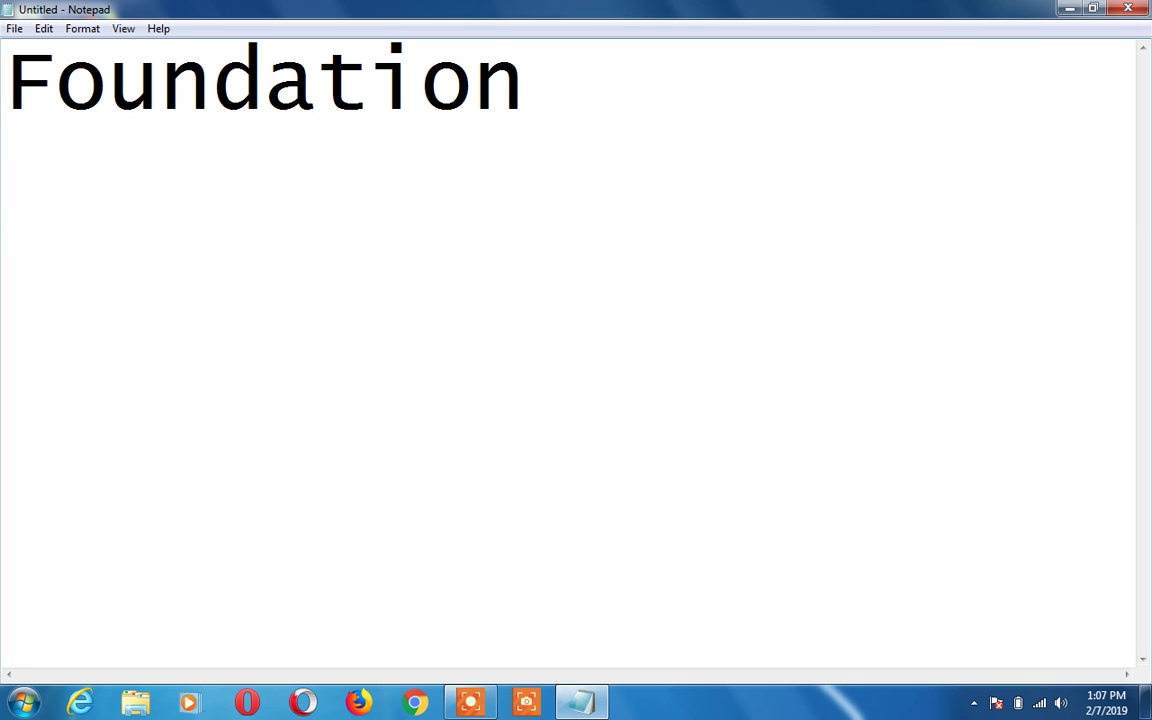
Minimize the note, launch AutoCAD 2007 and turn off displaying the UCS icon at the origin
left_click(1069, 8)
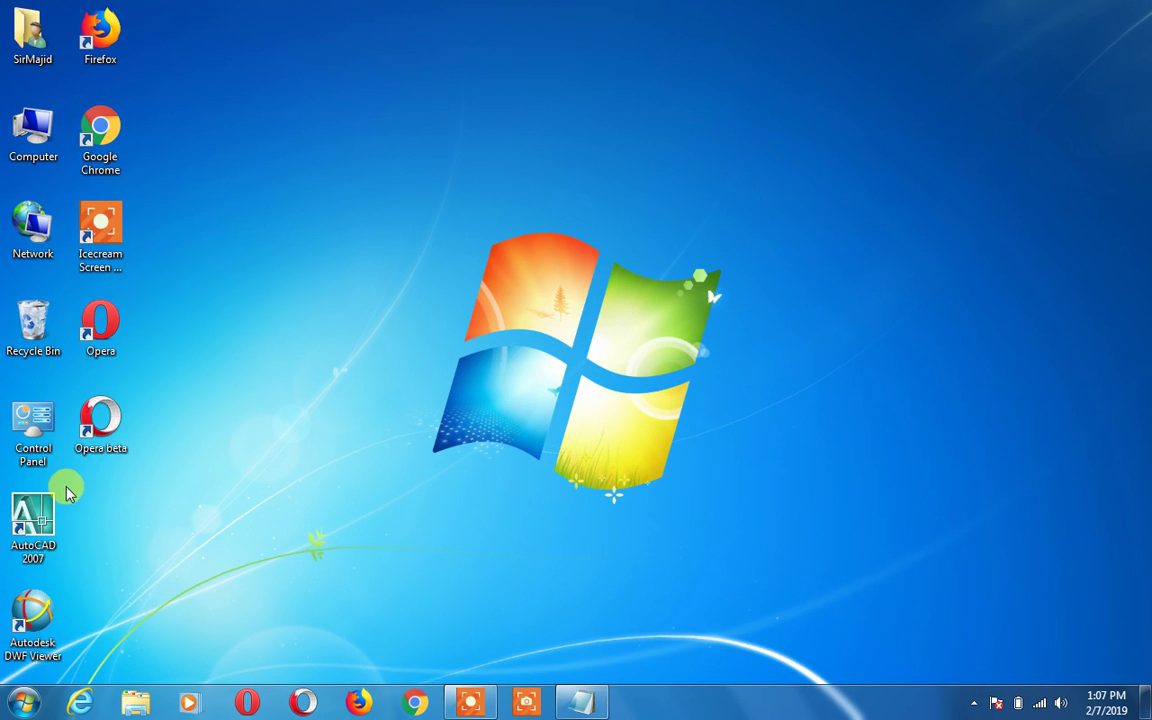
left_click(35, 515)
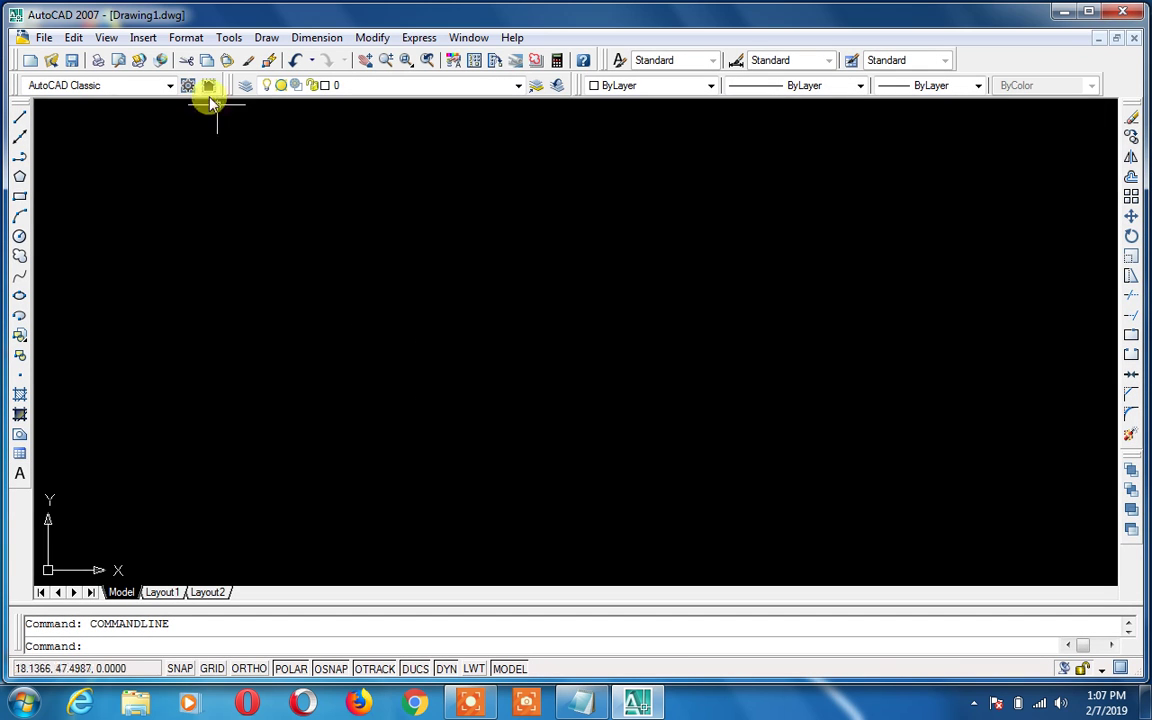
left_click(106, 37)
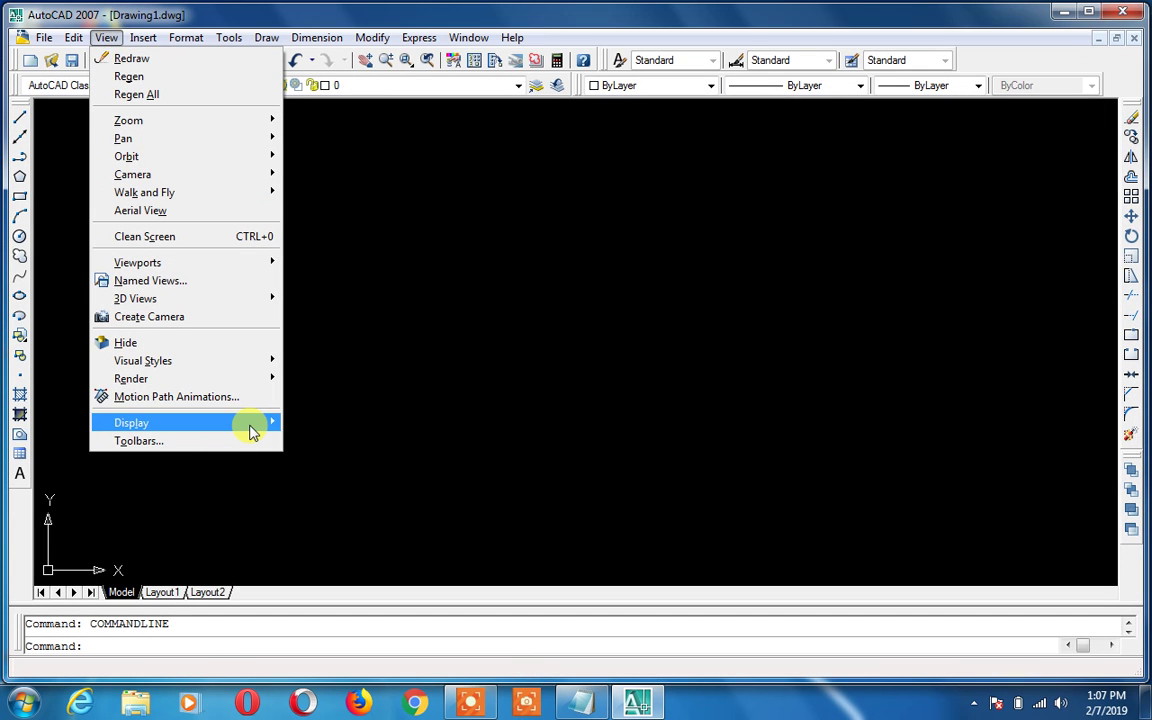
mouse_move(252, 424)
mouse_move(325, 423)
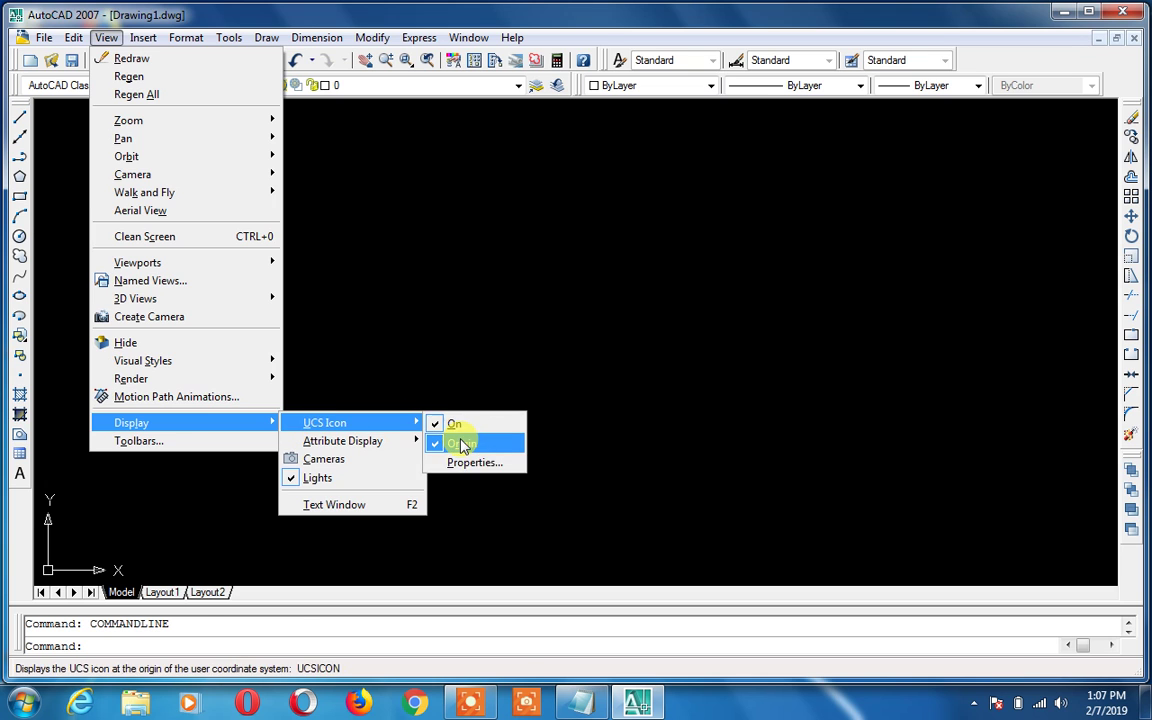
left_click(450, 424)
Set the drawing's length units to Architectural with a precision of 0'-0 1/4"
type("un")
key("Return")
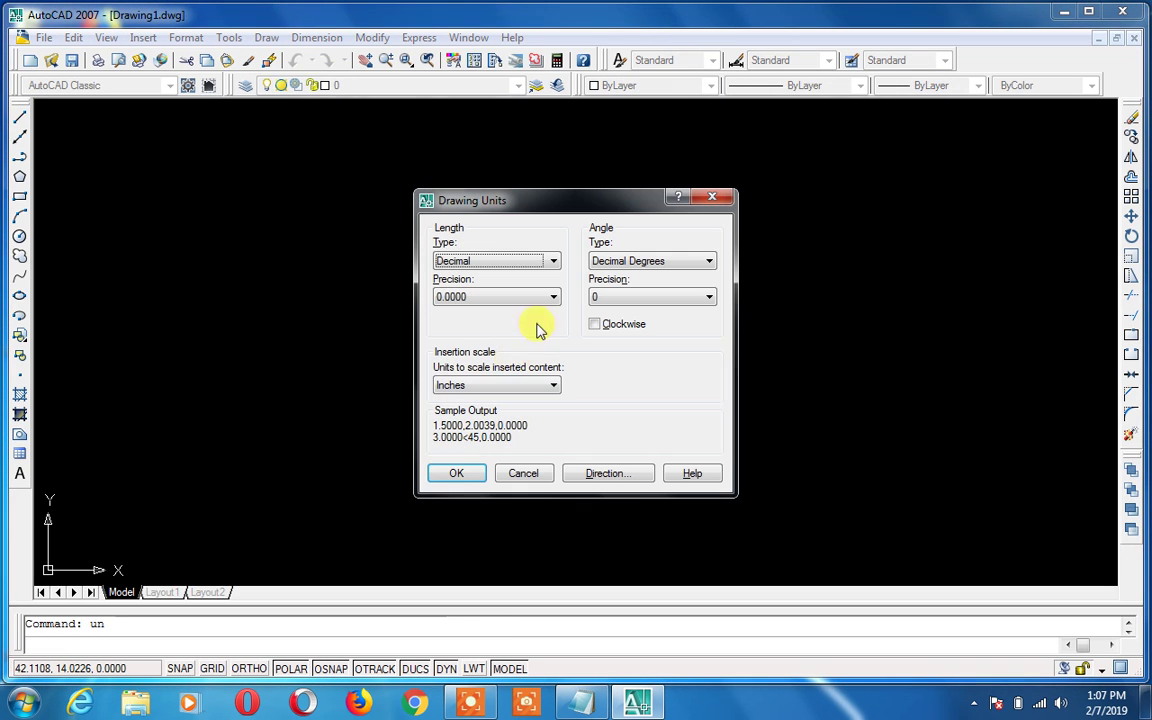
left_click(528, 262)
left_click(528, 278)
left_click(517, 297)
left_click(509, 337)
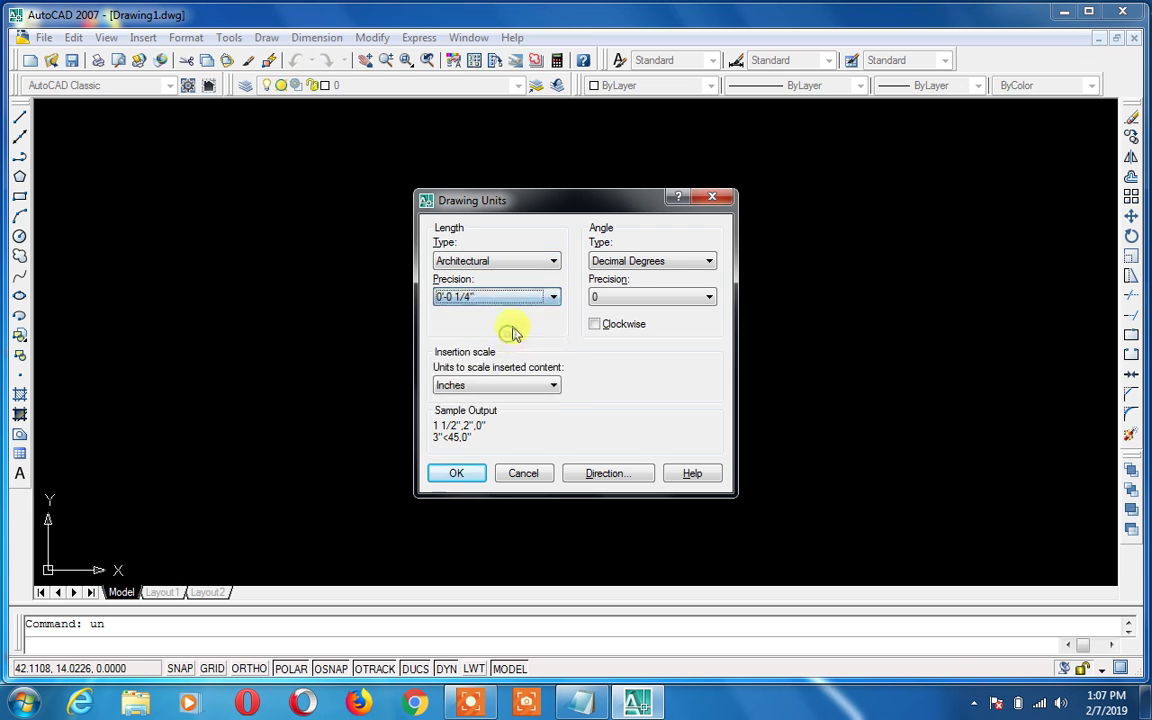
left_click(481, 472)
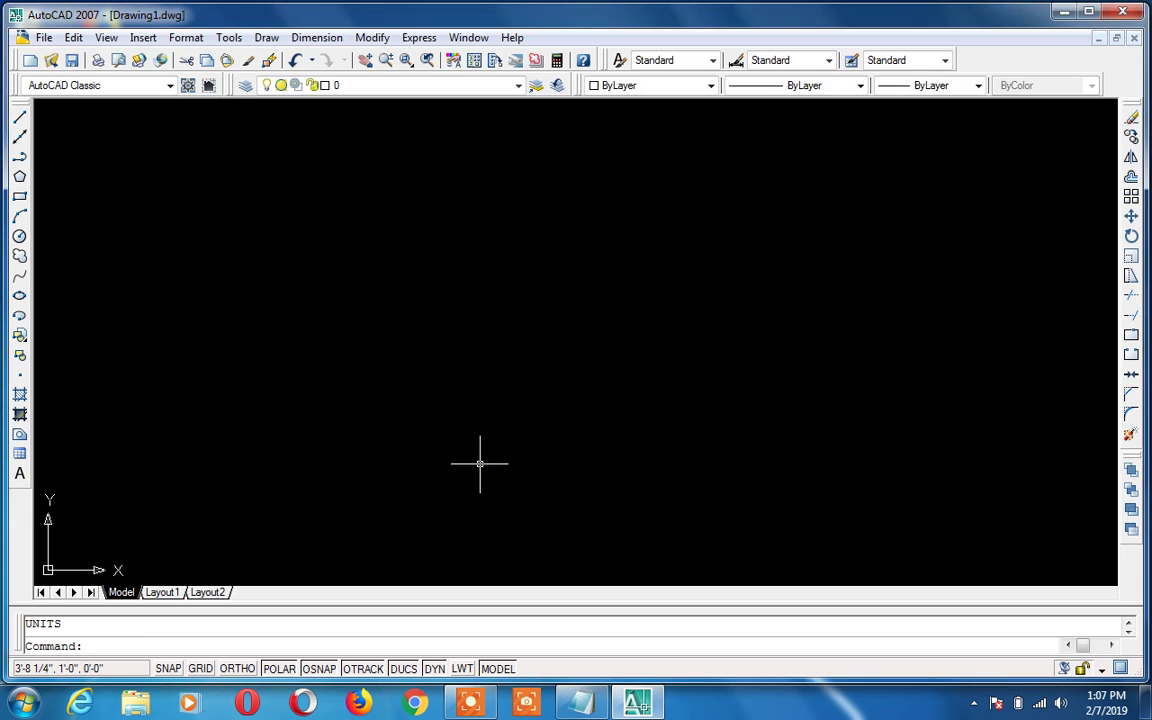
Modify the Standard dimension style's primary units to Architectural format with 0'-0 1/4" precision
type("d")
key("Return")
left_click(762, 312)
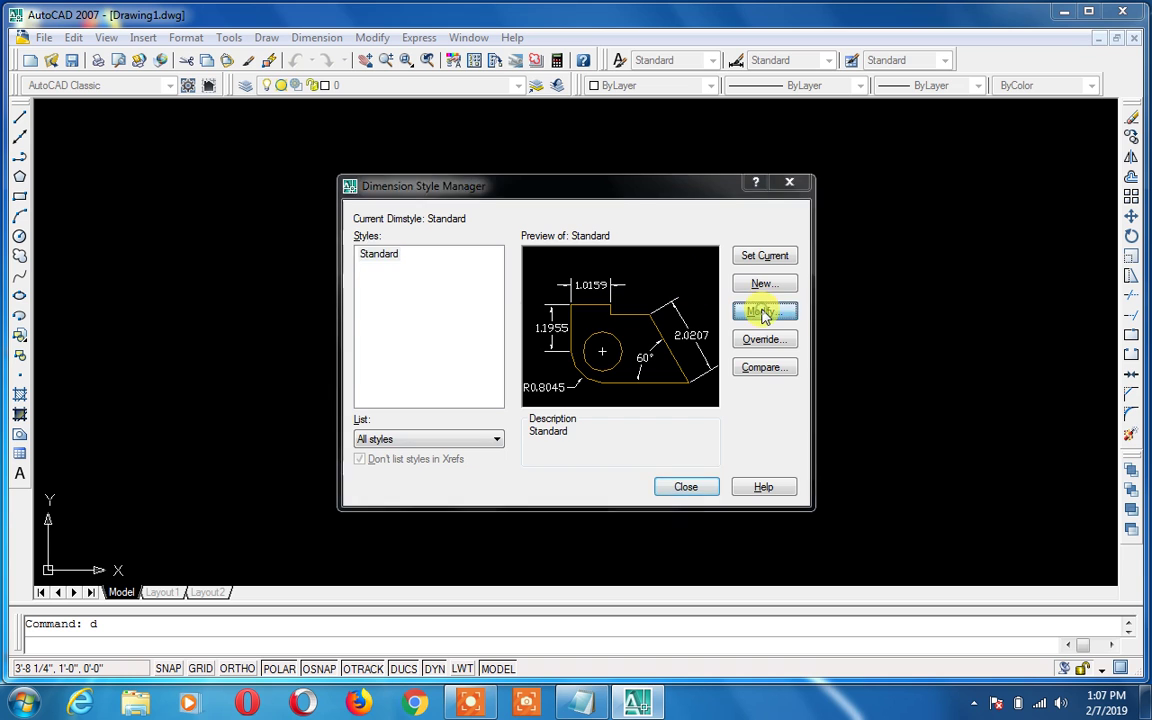
left_click(576, 184)
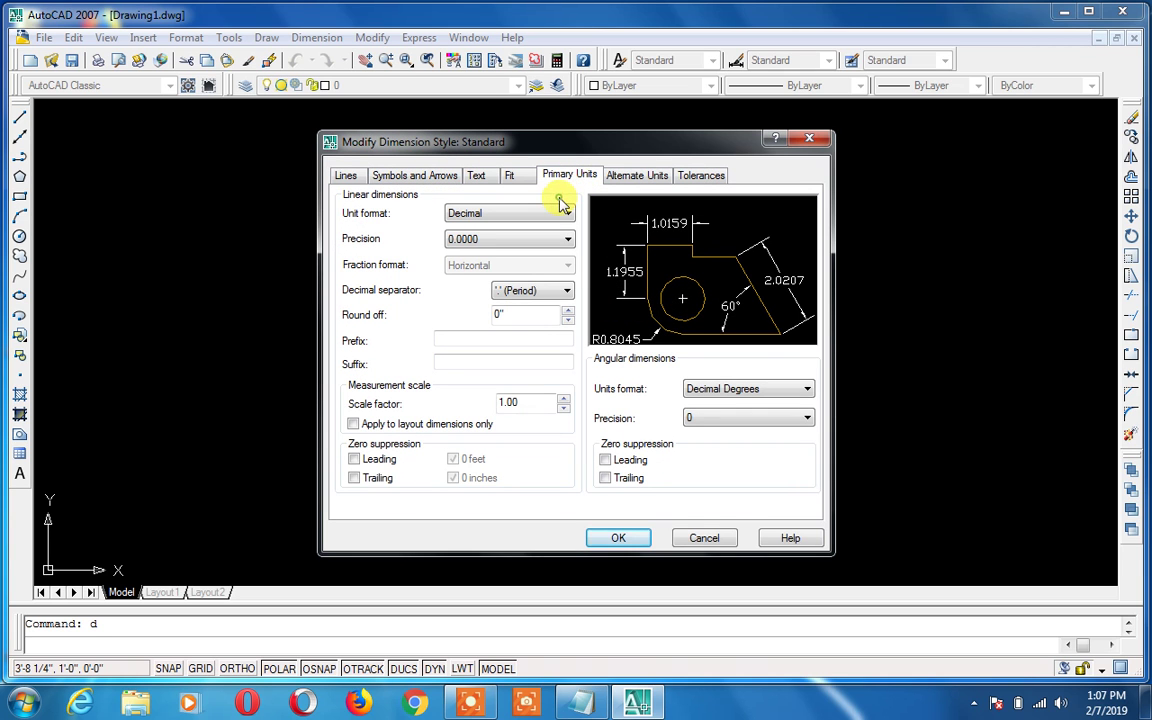
left_click(548, 213)
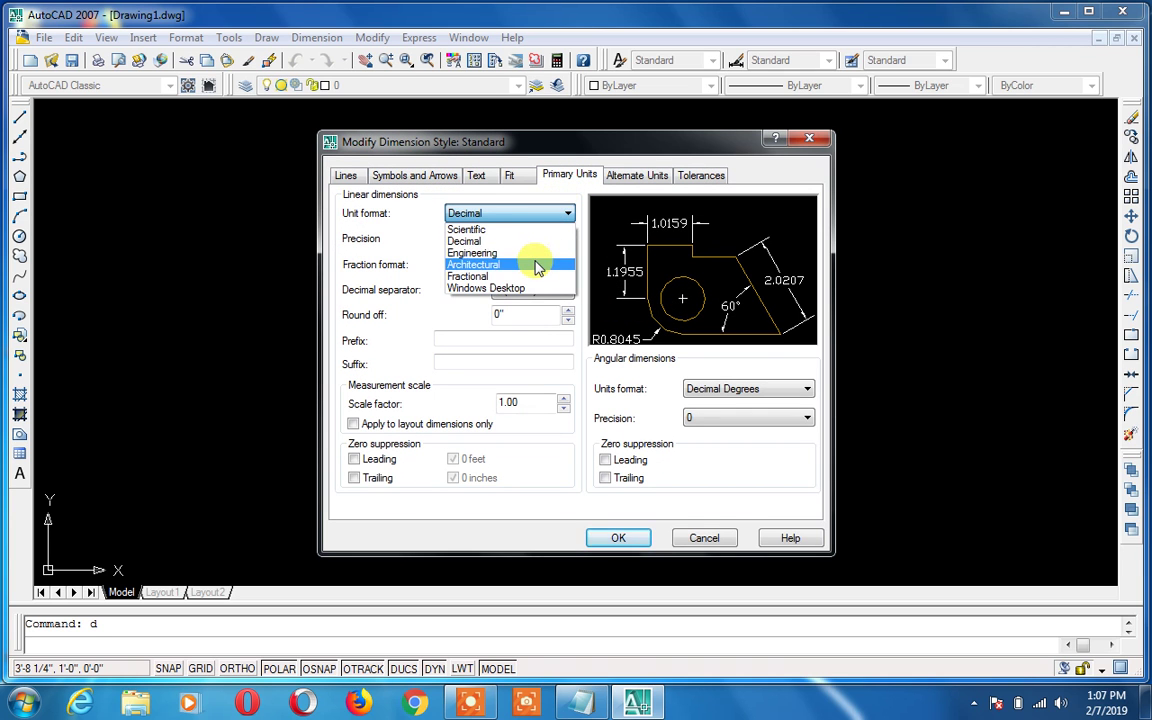
left_click(535, 265)
left_click(535, 237)
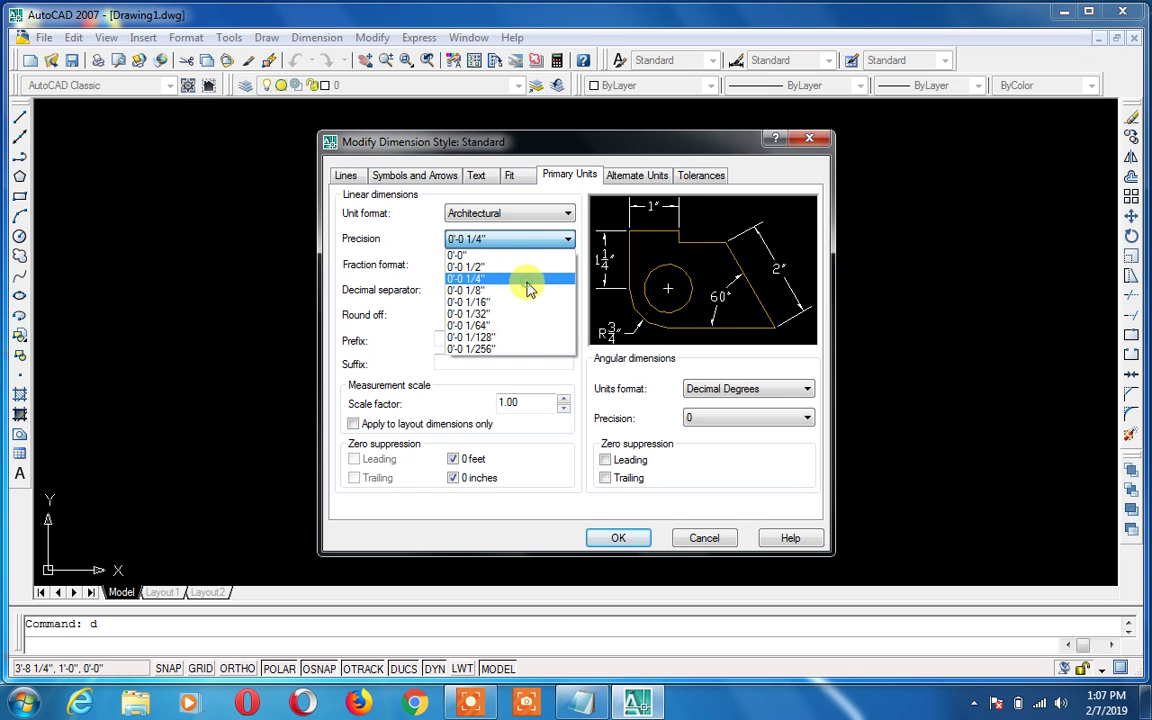
left_click(527, 281)
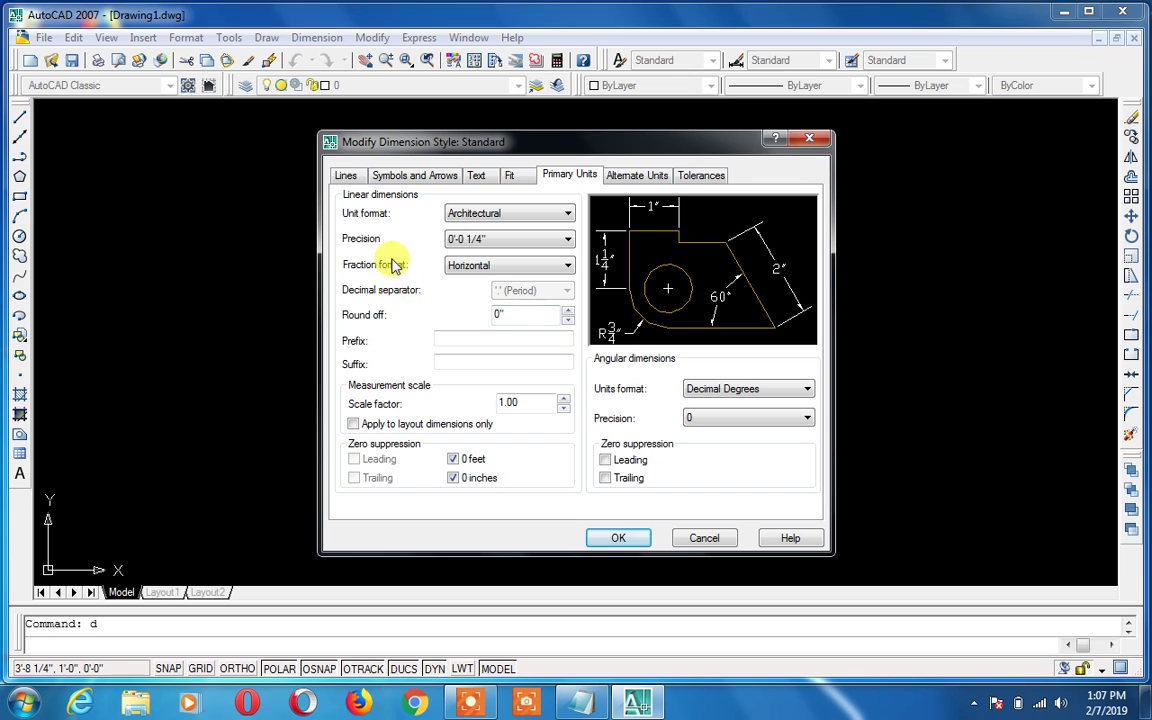
Set the Standard dimension style's text height to 7" and align its text with the dimension line
left_click(472, 173)
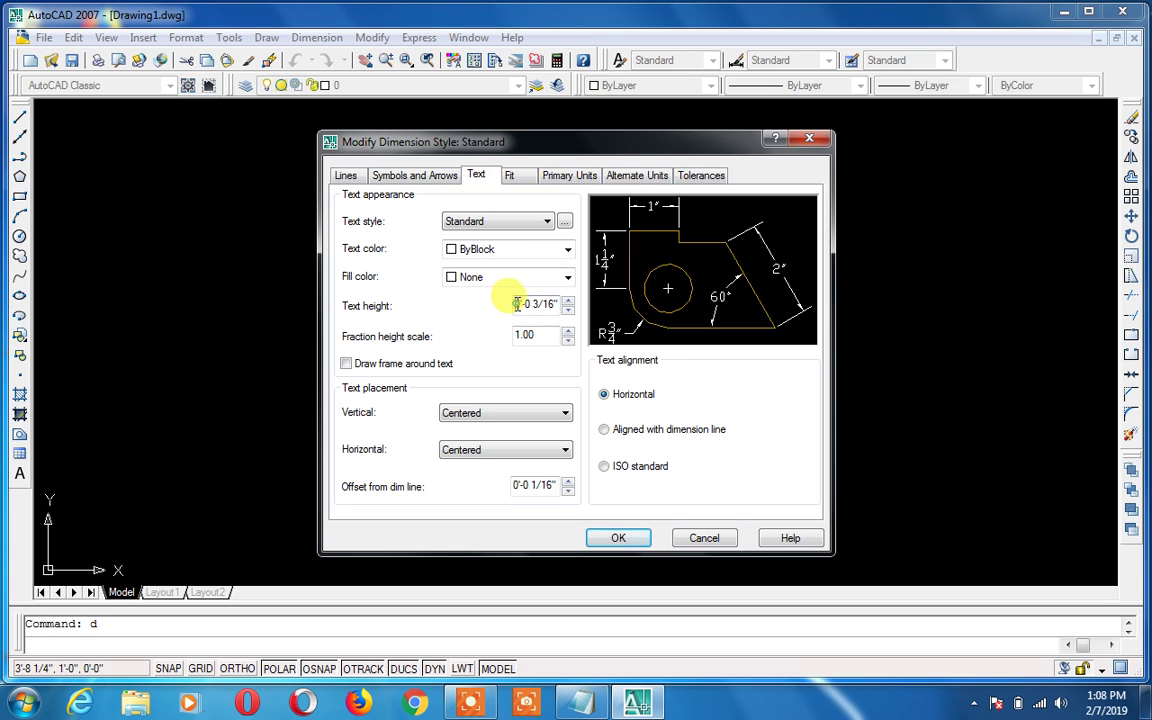
left_click_drag(514, 305, 580, 310)
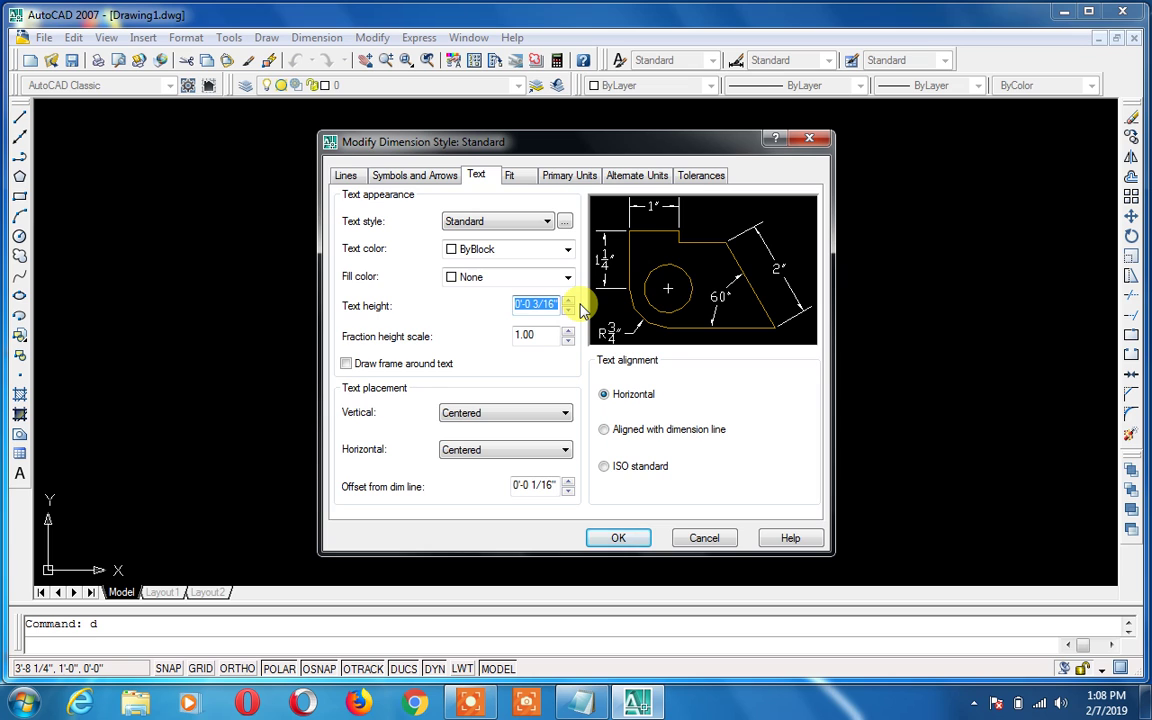
type("7")
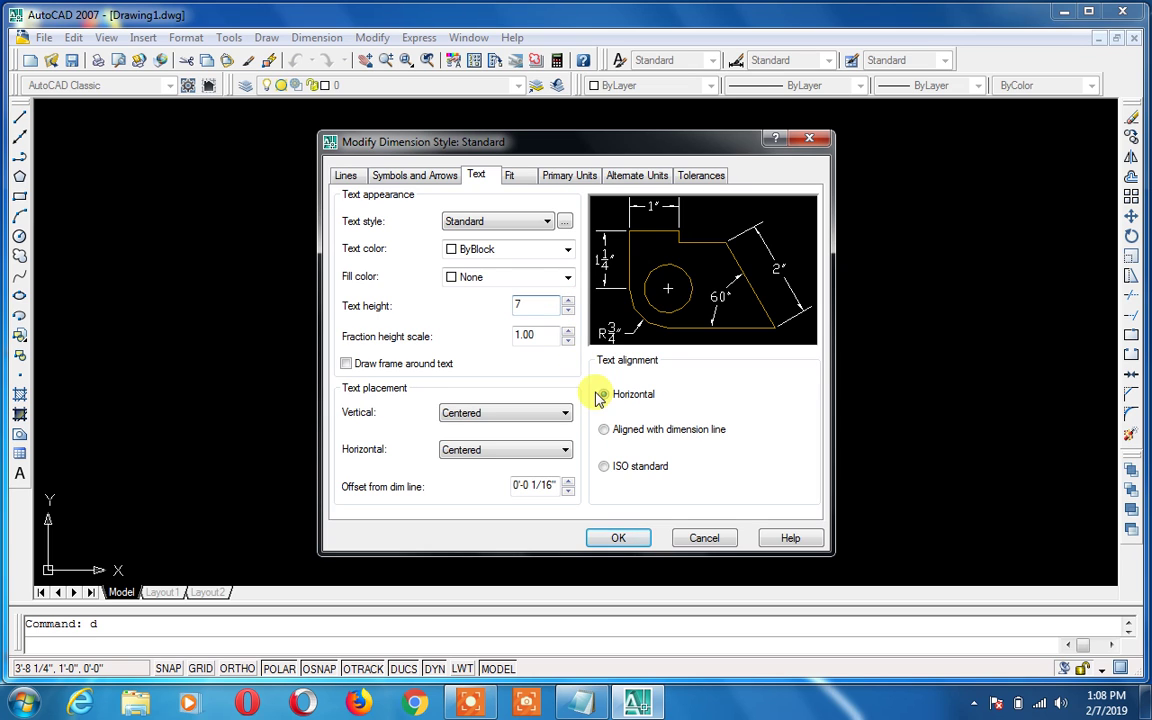
left_click(604, 429)
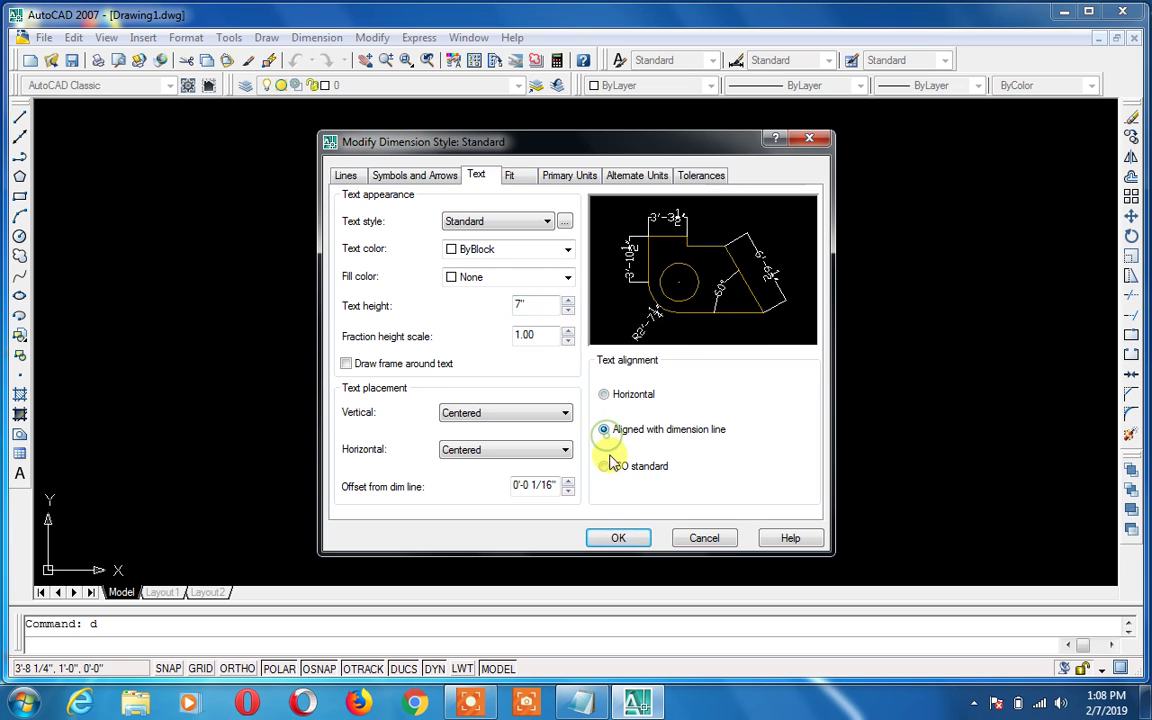
left_click(625, 539)
left_click(685, 487)
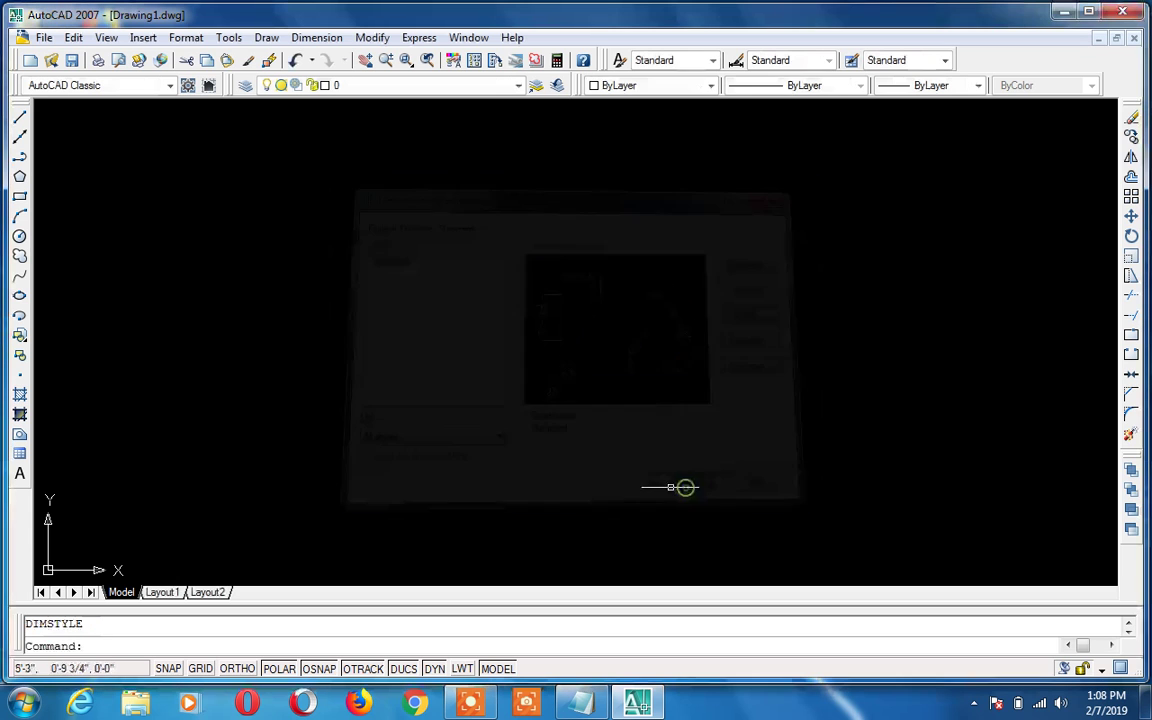
Draw a horizontal line 3'3" long in the empty drawing with the Line command
type("l")
key("Return")
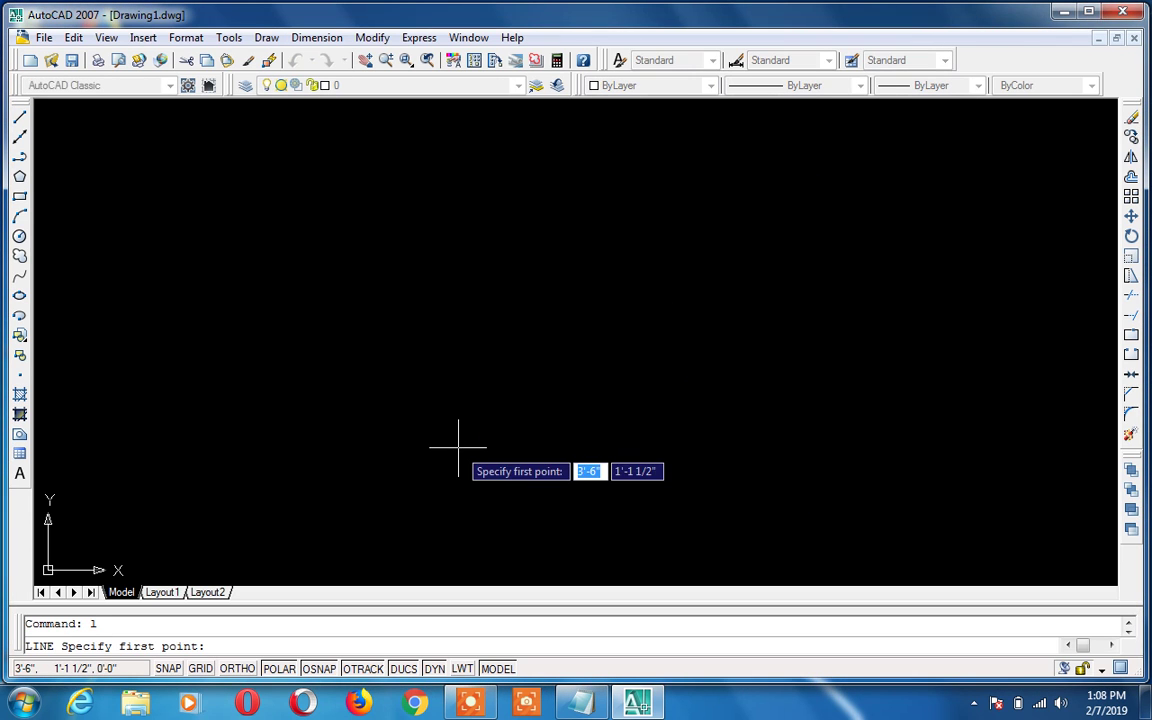
left_click(222, 436)
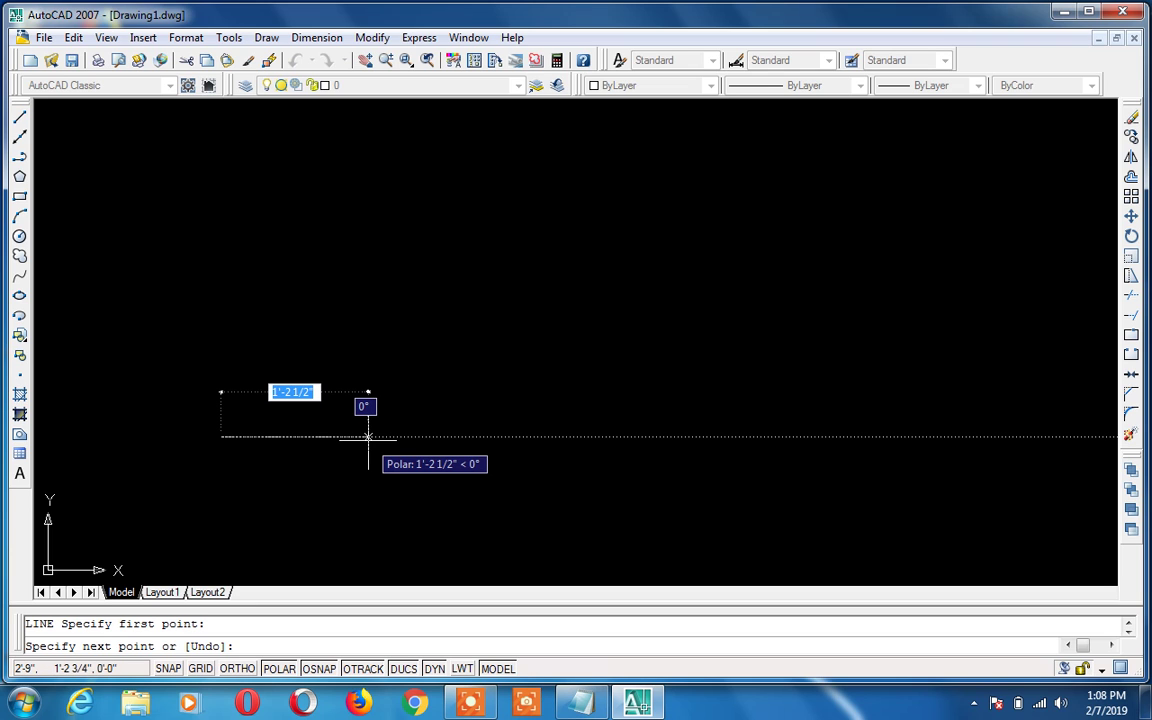
type("3")
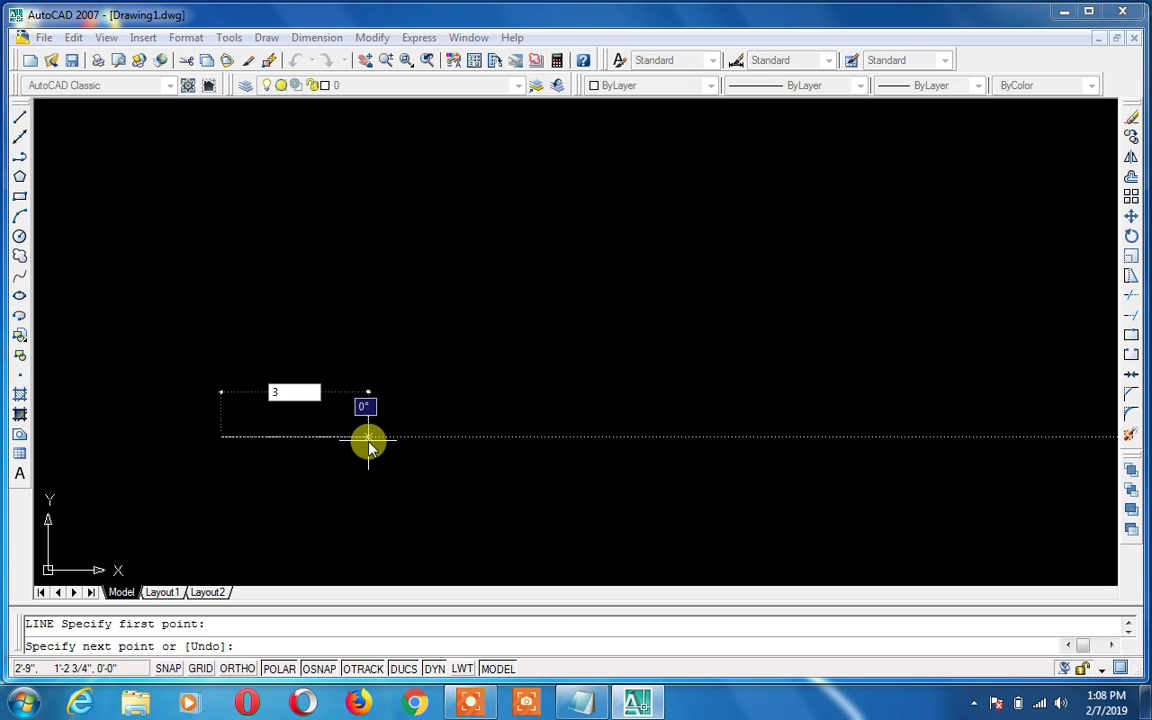
type("'")
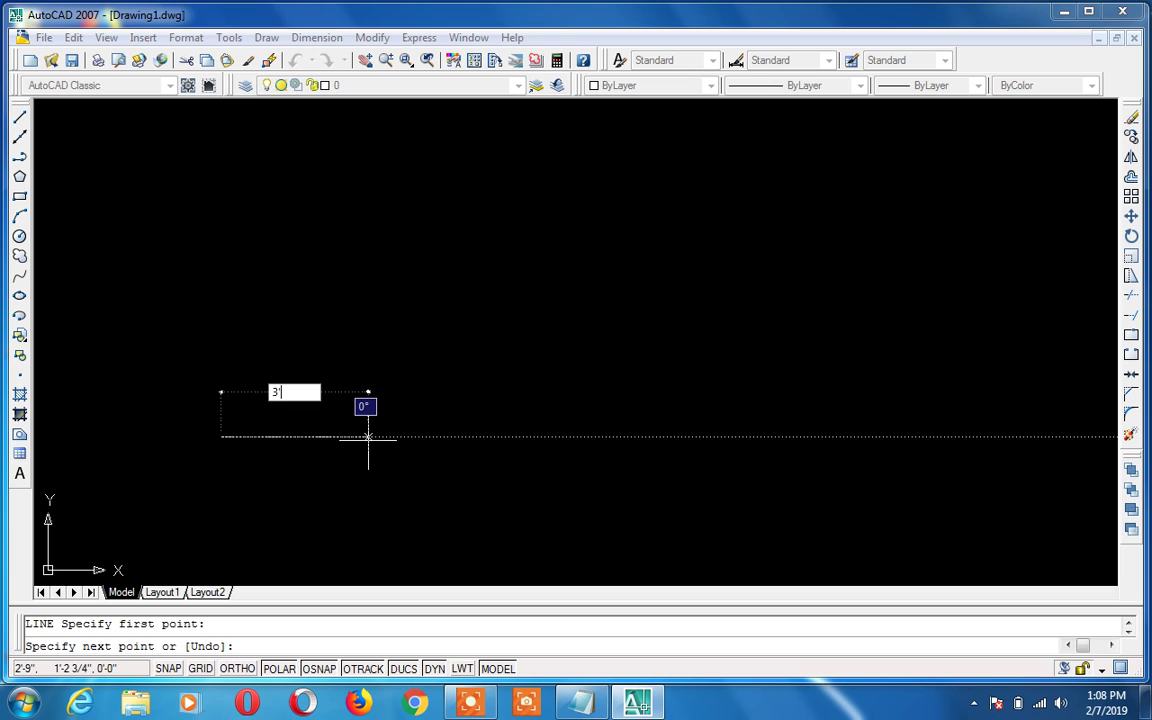
type("3")
key("Return")
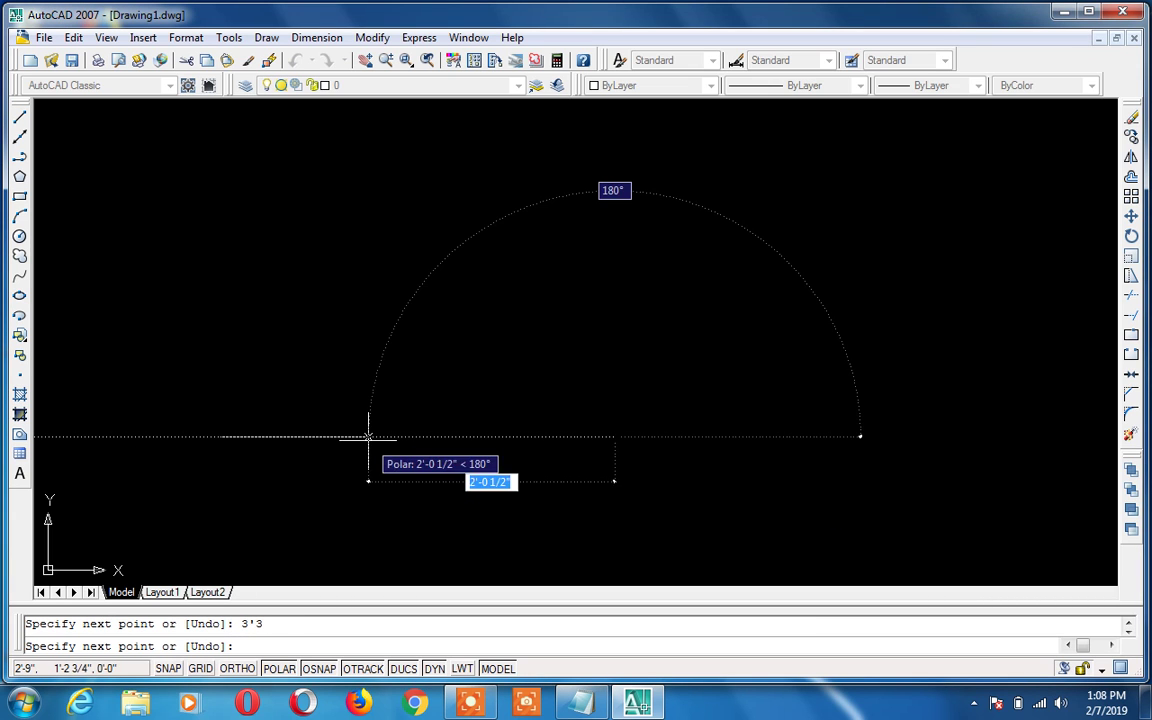
key("Escape")
Add an aligned dimension to the horizontal line, placing the dimension line just below it
scroll(368, 440, "down", 5)
middle_click_drag(586, 357, 247, 406)
middle_click(247, 410)
middle_click(247, 410)
key("Escape")
type("p")
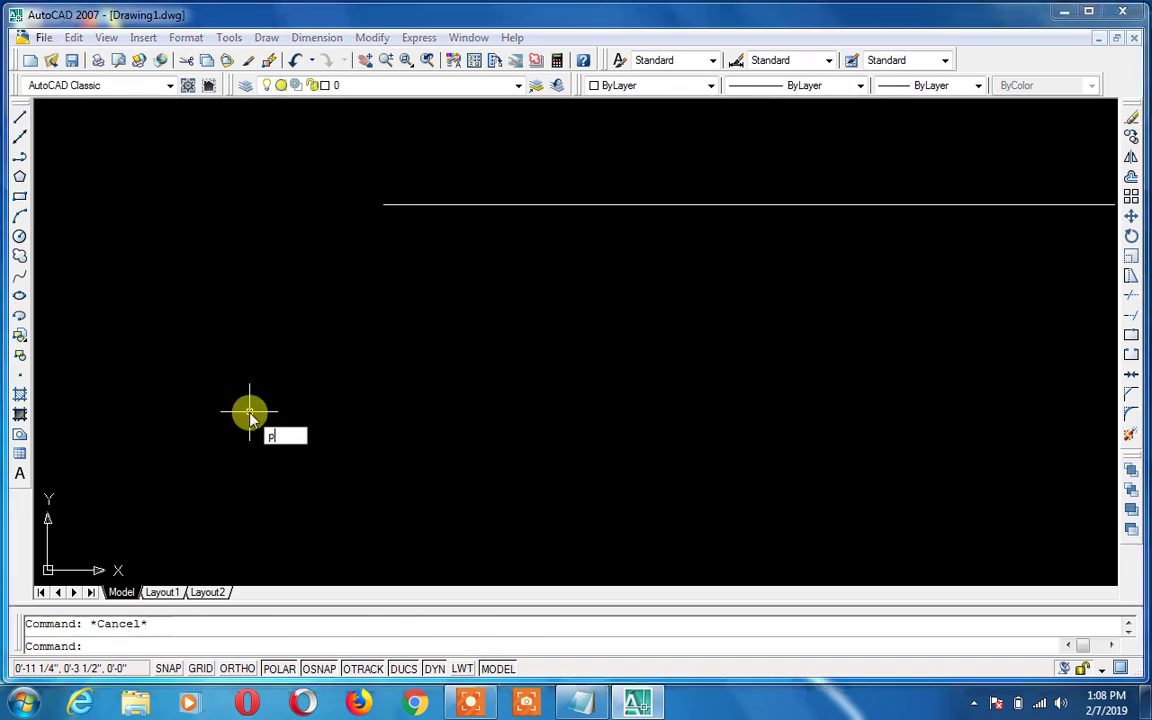
key("Return")
left_click_drag(712, 226, 239, 425)
scroll(375, 391, "down", 4)
key("Escape")
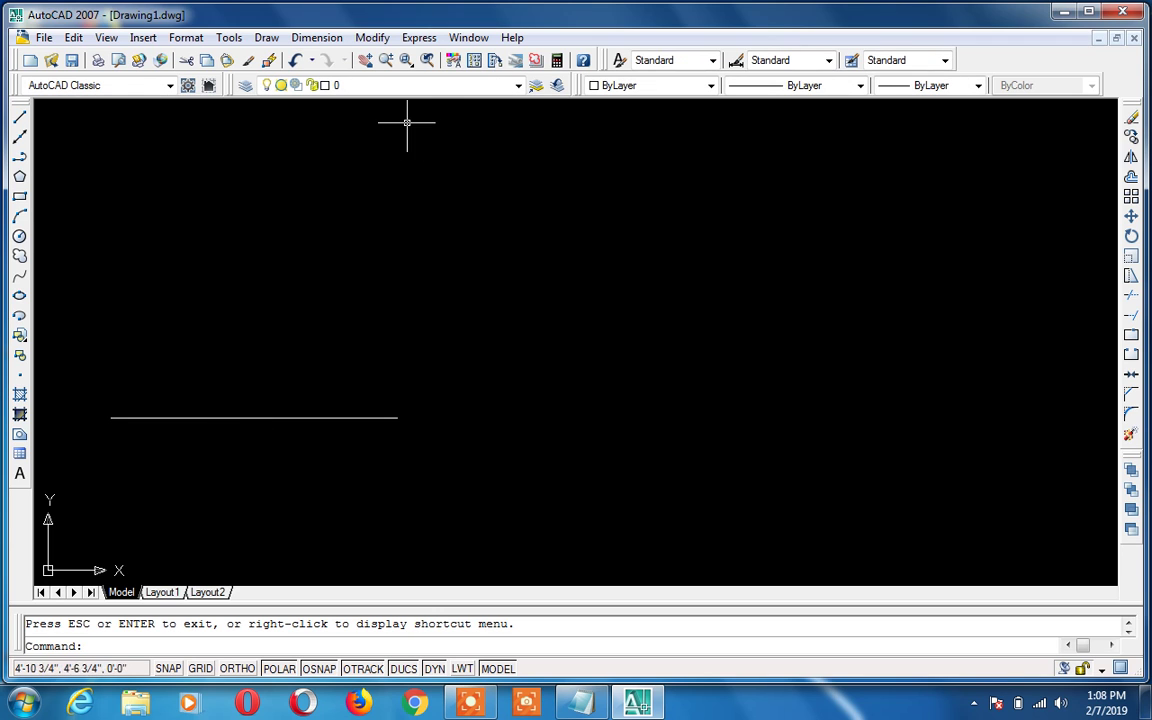
left_click(366, 62)
left_click_drag(327, 296, 298, 339)
key("Escape")
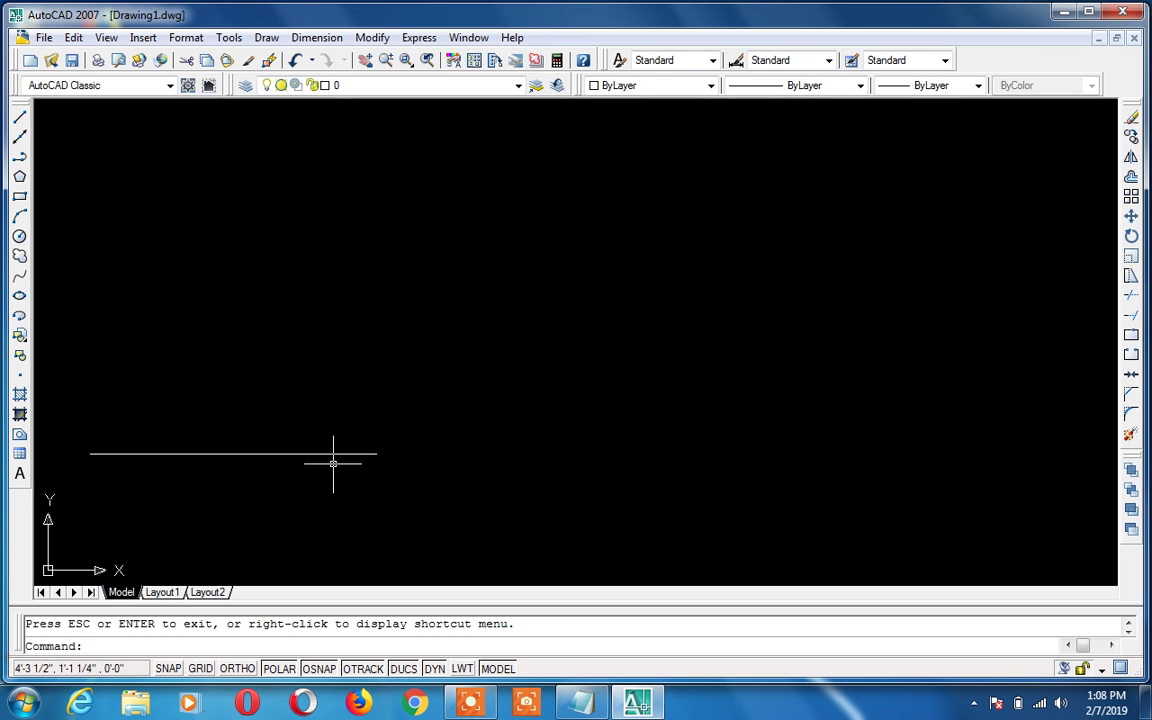
type("dal")
key("Return")
key("Return")
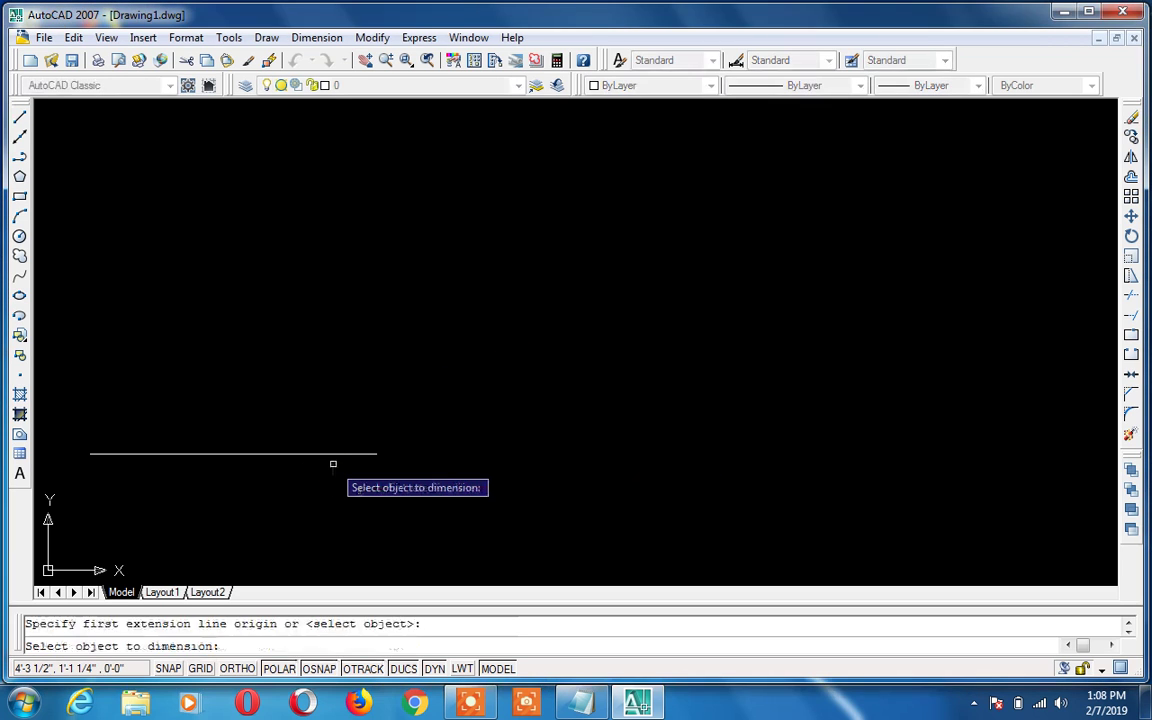
left_click(328, 453)
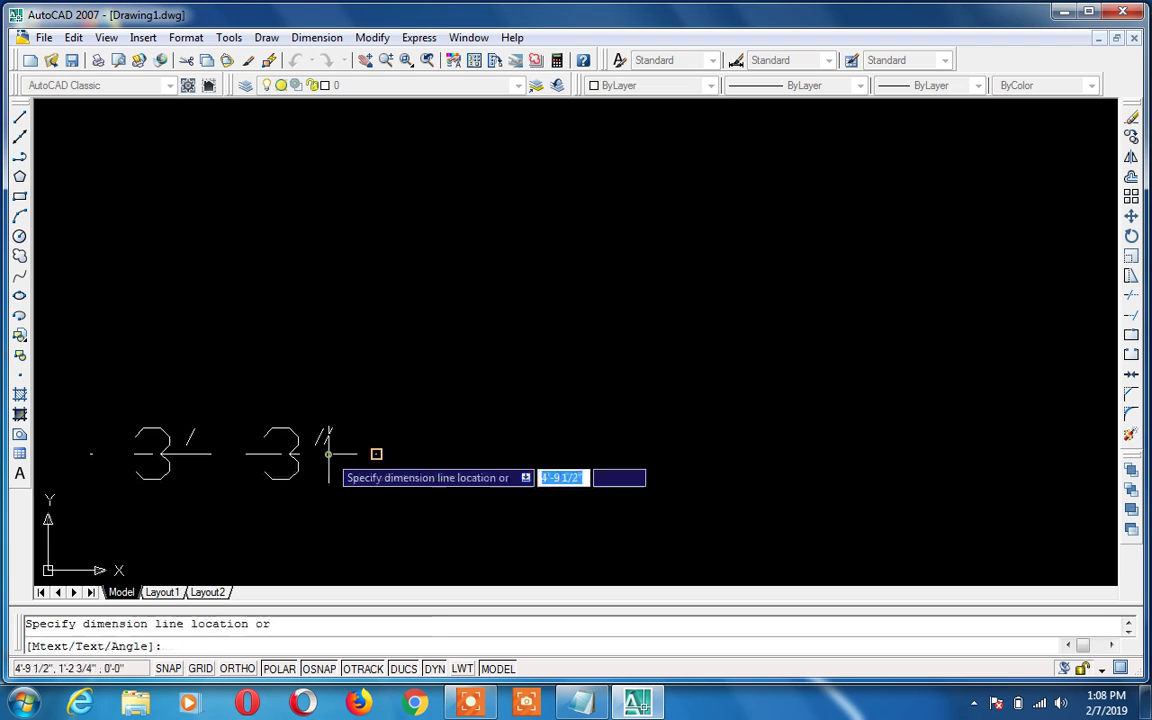
left_click(326, 503)
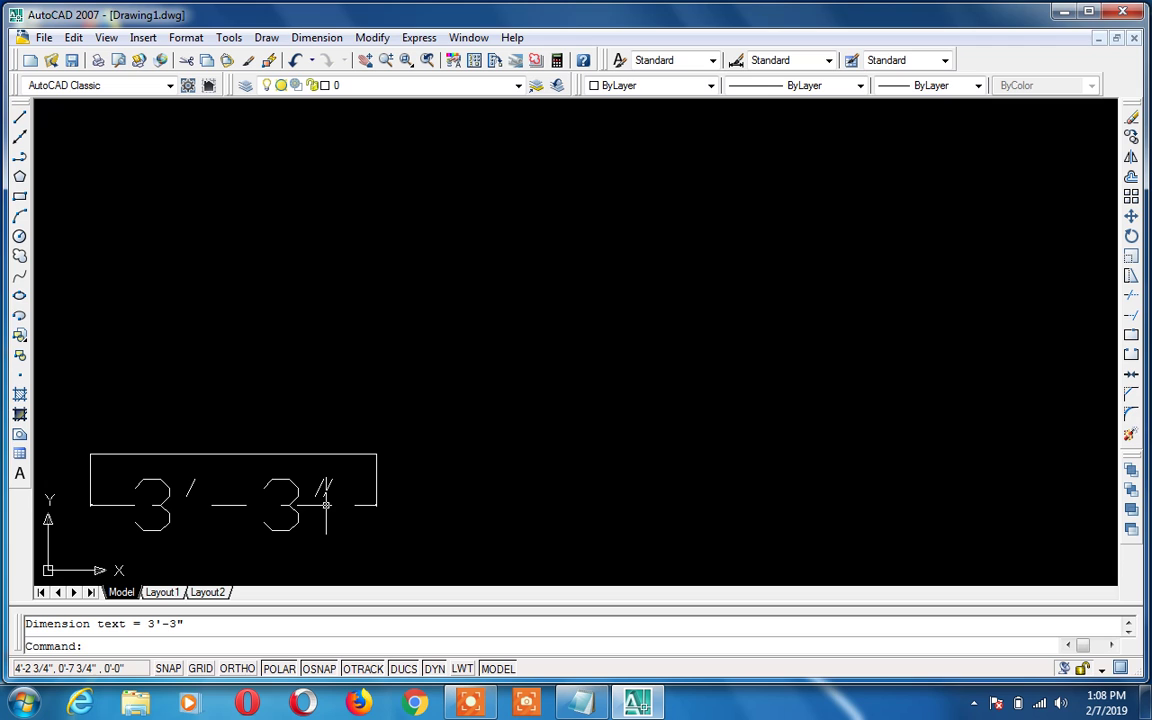
Draw a horizontal line 2'6" long just beyond the right end of the dimensioned 3'3" line
type("l")
key("Return")
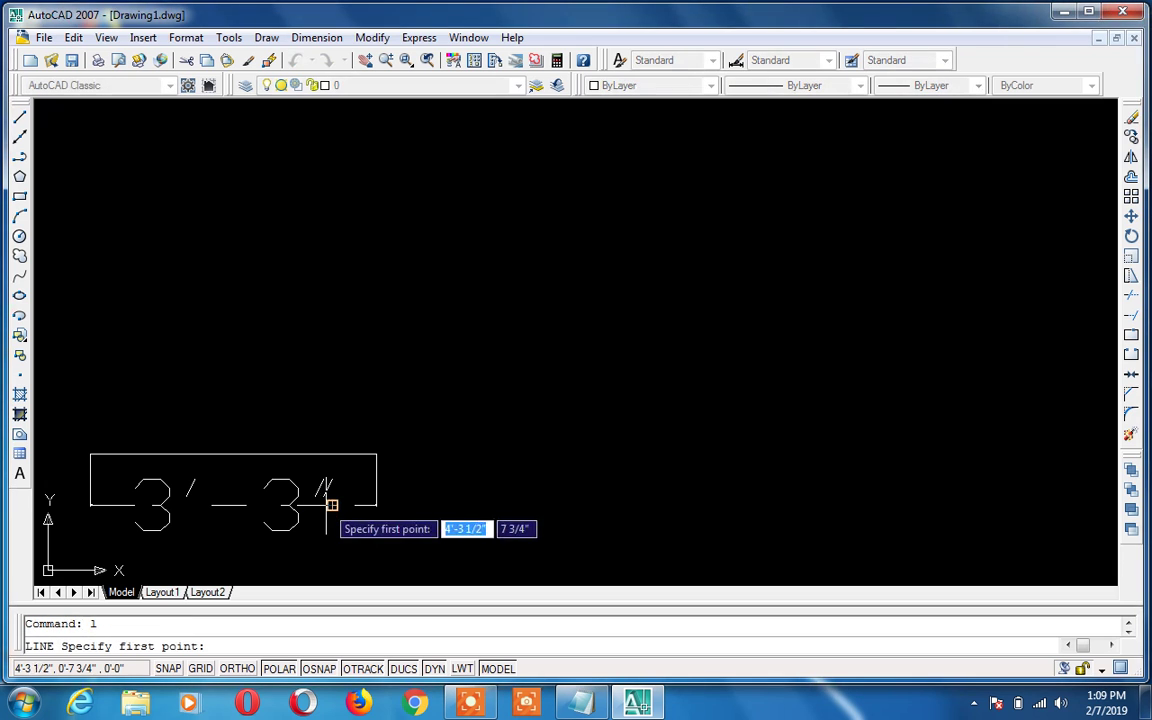
left_click(427, 457)
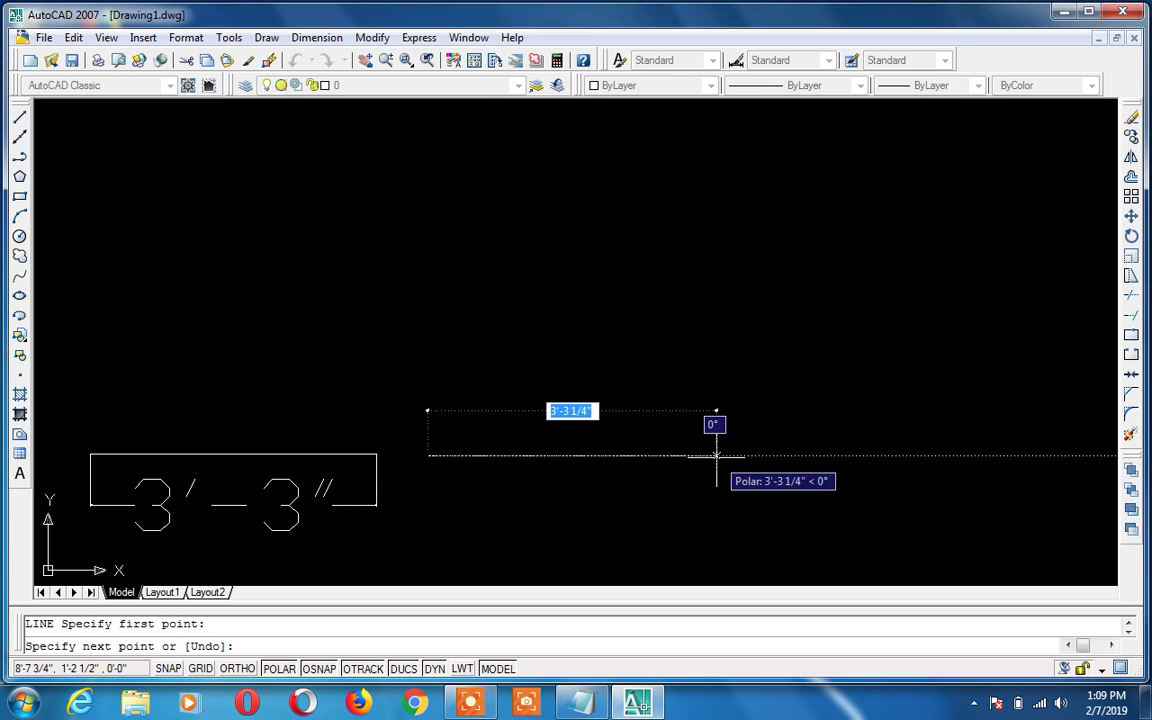
type("2'6")
key("Return")
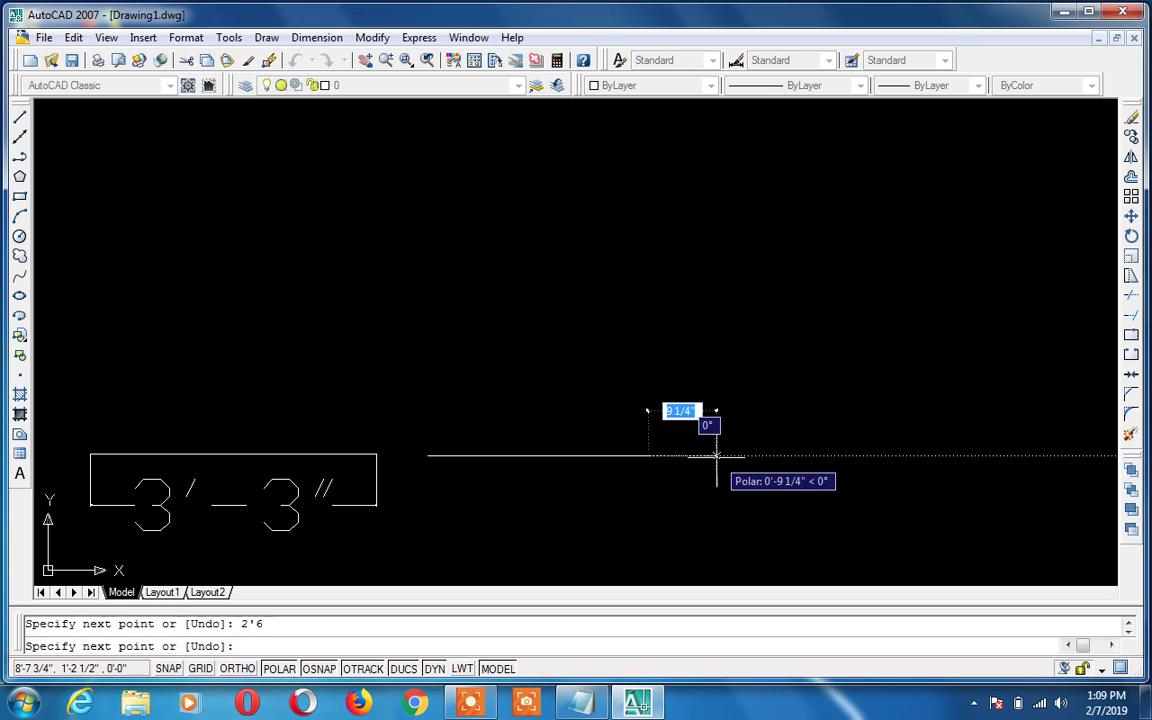
key("Escape")
Add an aligned dimension to the 2'6" line, placing the dimension line just below it
type("dli")
key("Return")
key("Return")
left_click(621, 455)
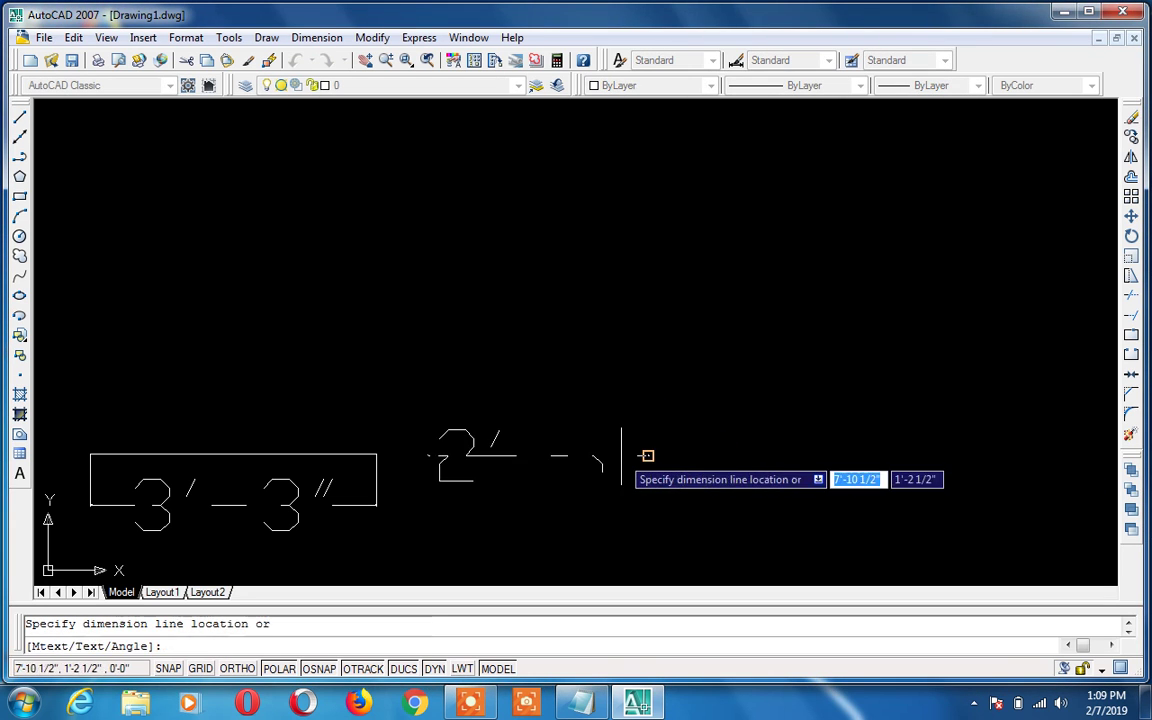
left_click(609, 513)
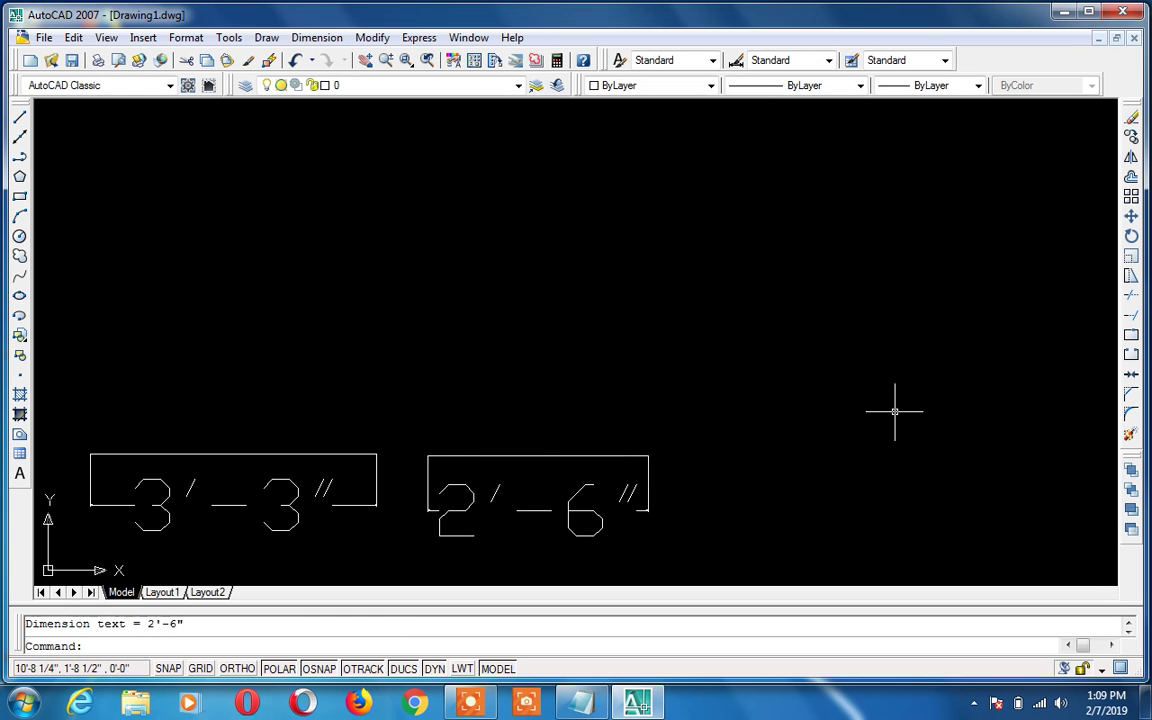
Draw a third horizontal line 3' long to the right of the 2'6" line
type("l")
key("Return")
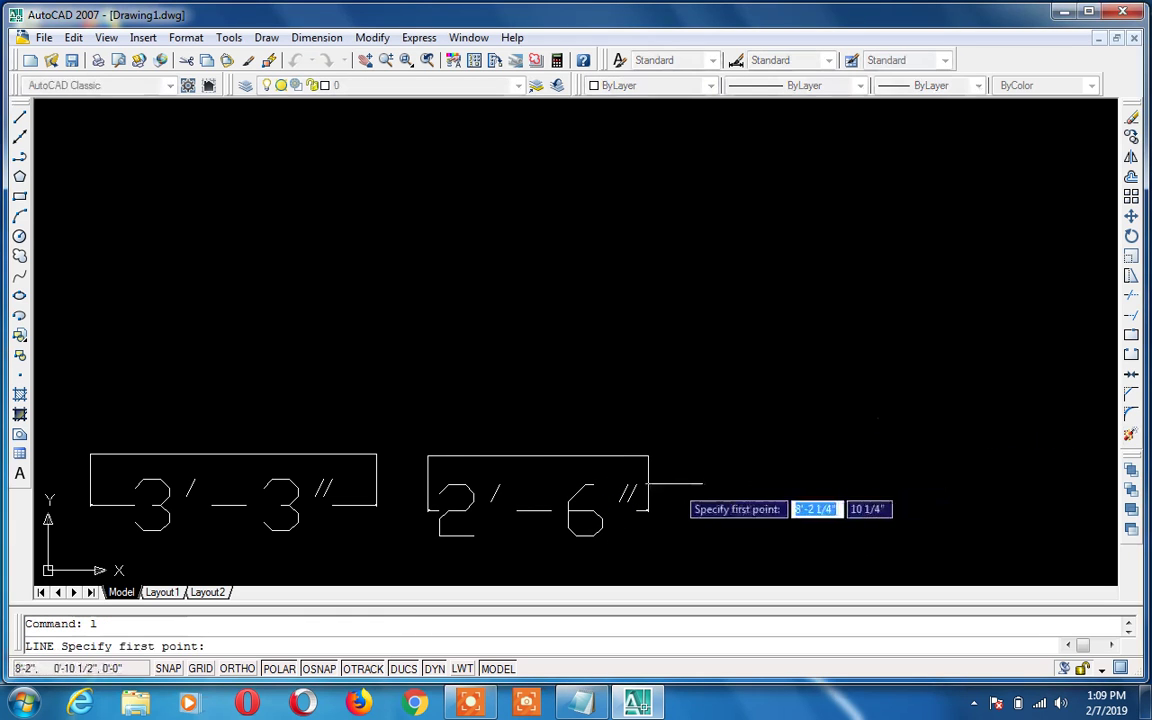
left_click(698, 459)
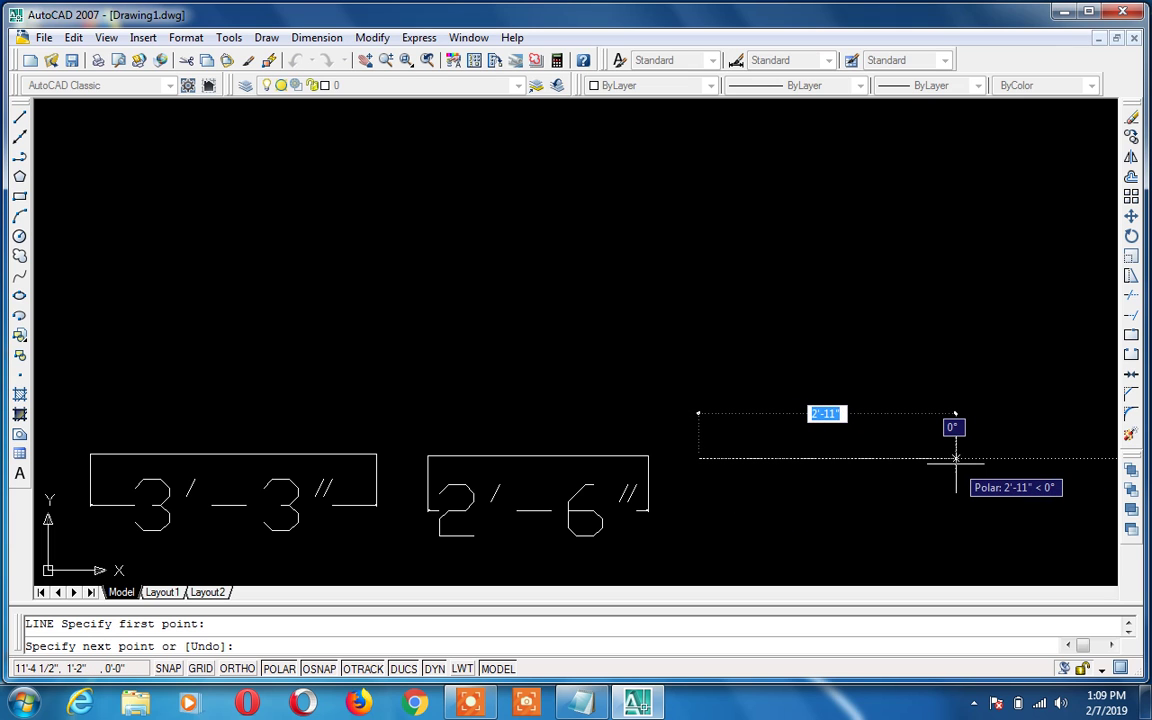
type("3'")
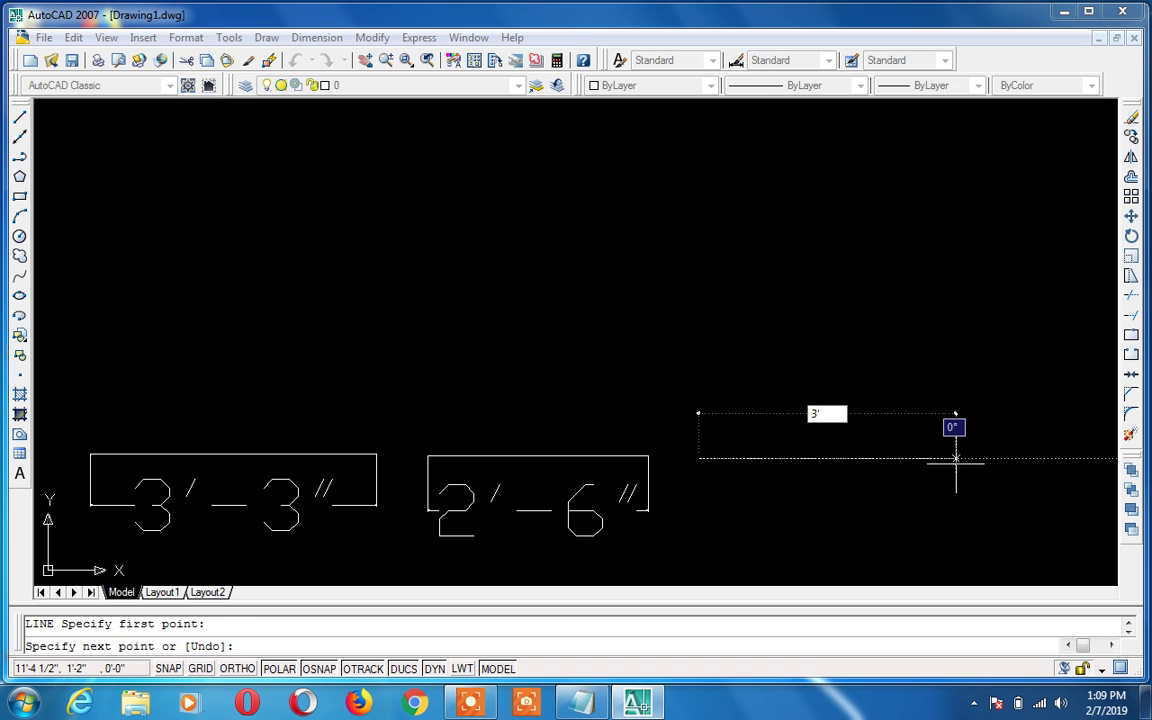
key("Return")
key("Escape")
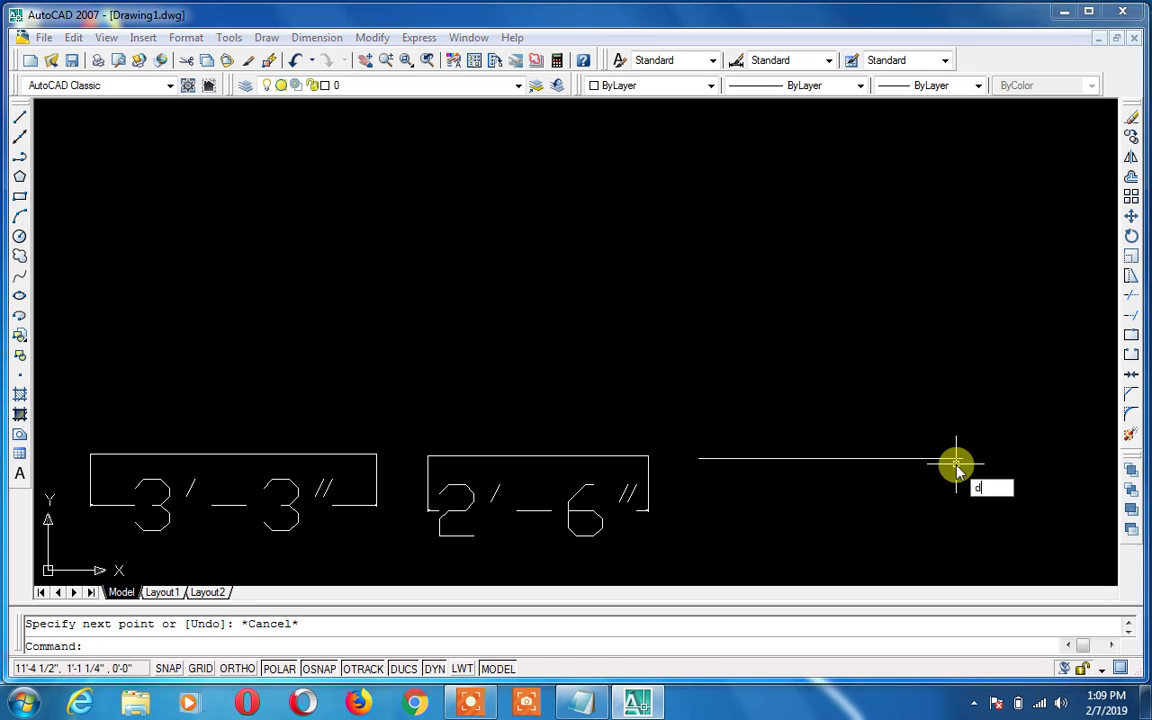
Add an aligned dimension to the 3' line between its endpoints, placing the dimension line just below it
type("dal")
key("Return")
left_click(963, 458)
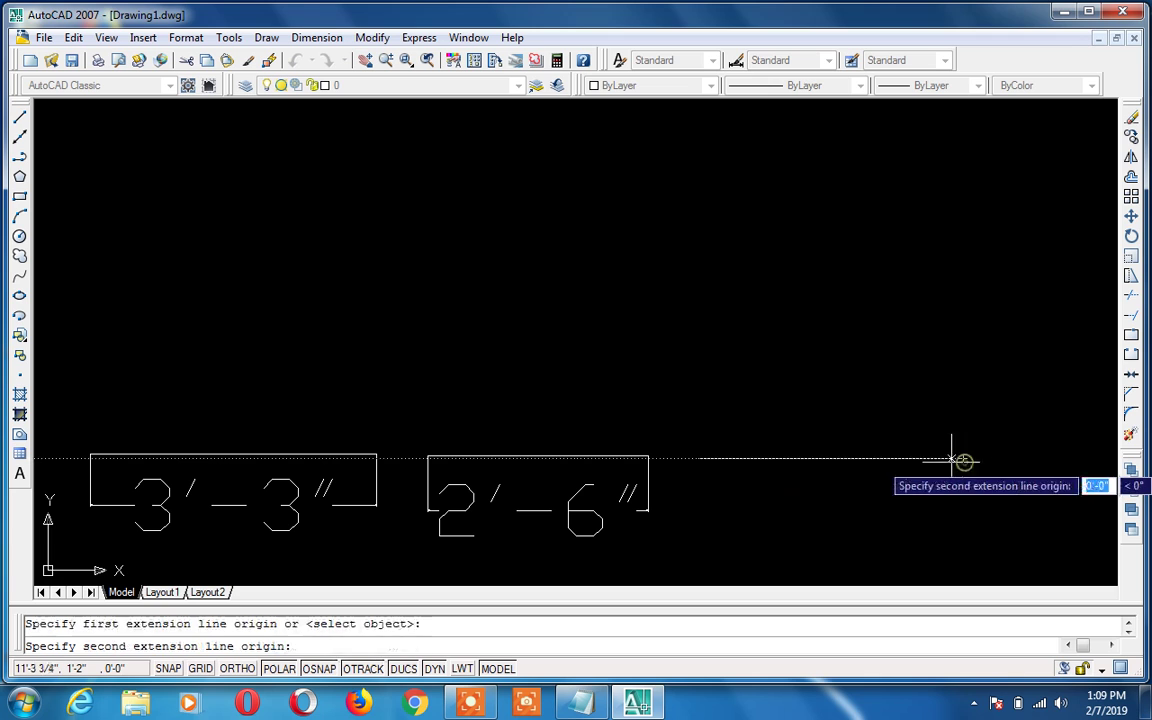
left_click(698, 458)
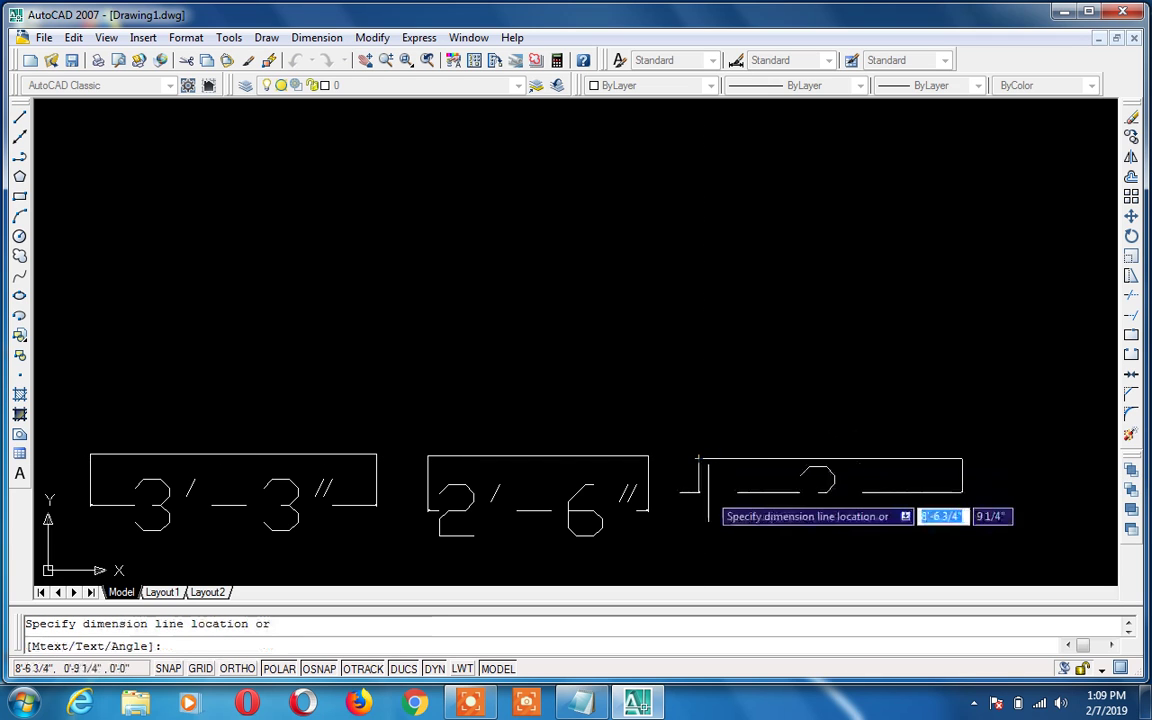
left_click(713, 508)
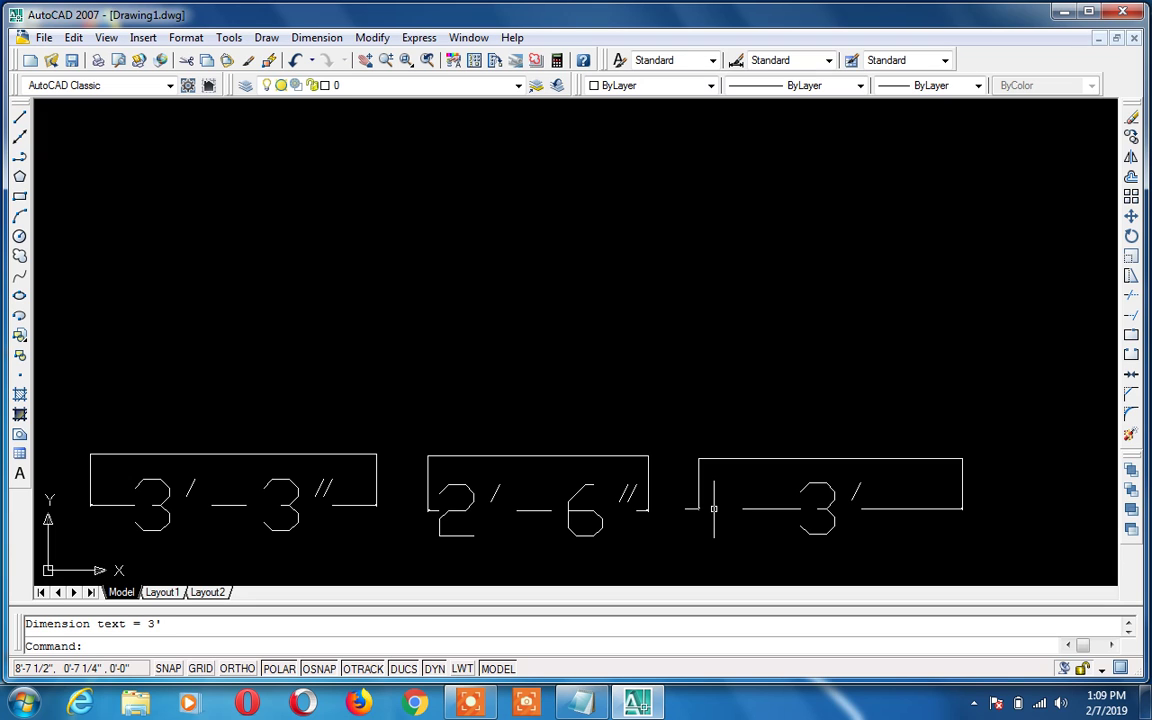
key("Escape")
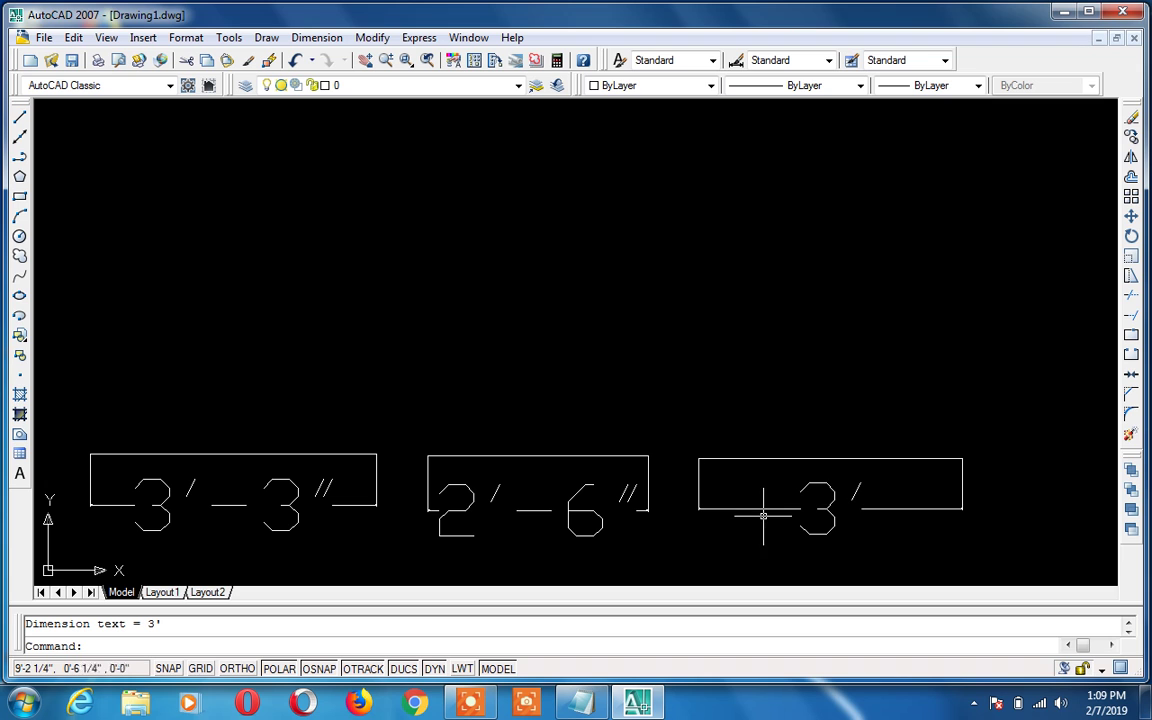
left_click(766, 511)
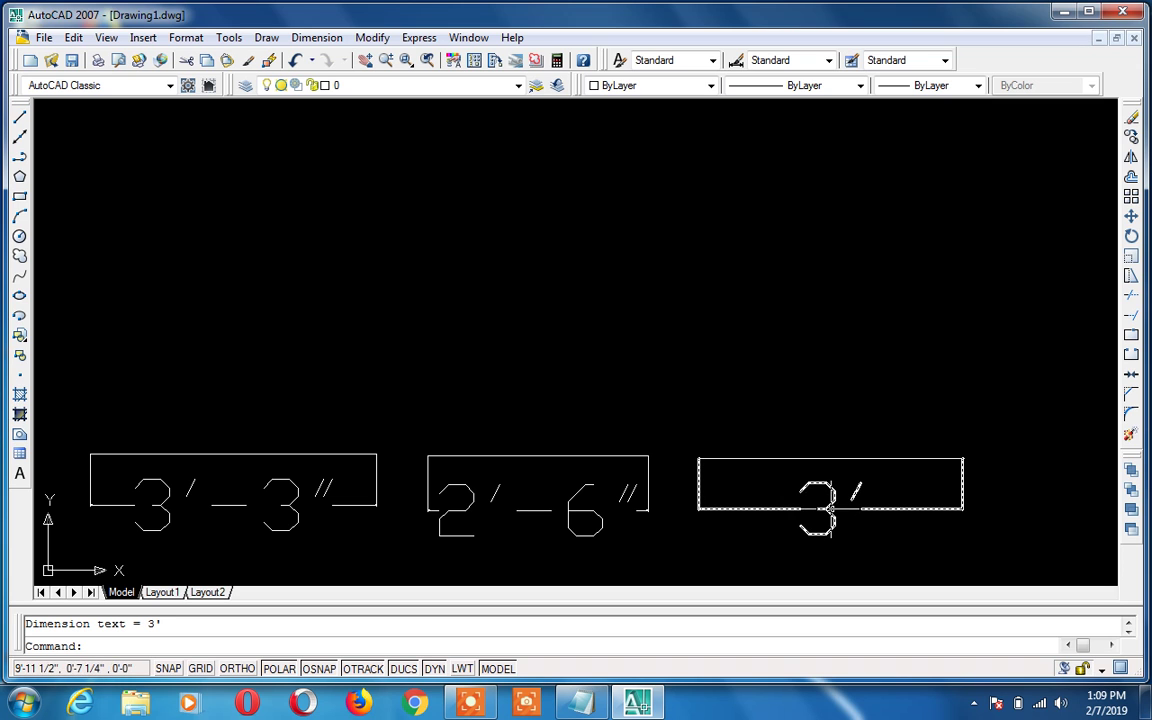
Start a stepped profile at the right end of the 3' line with segments 6" up and 4.5" to the left
type("l")
key("Return")
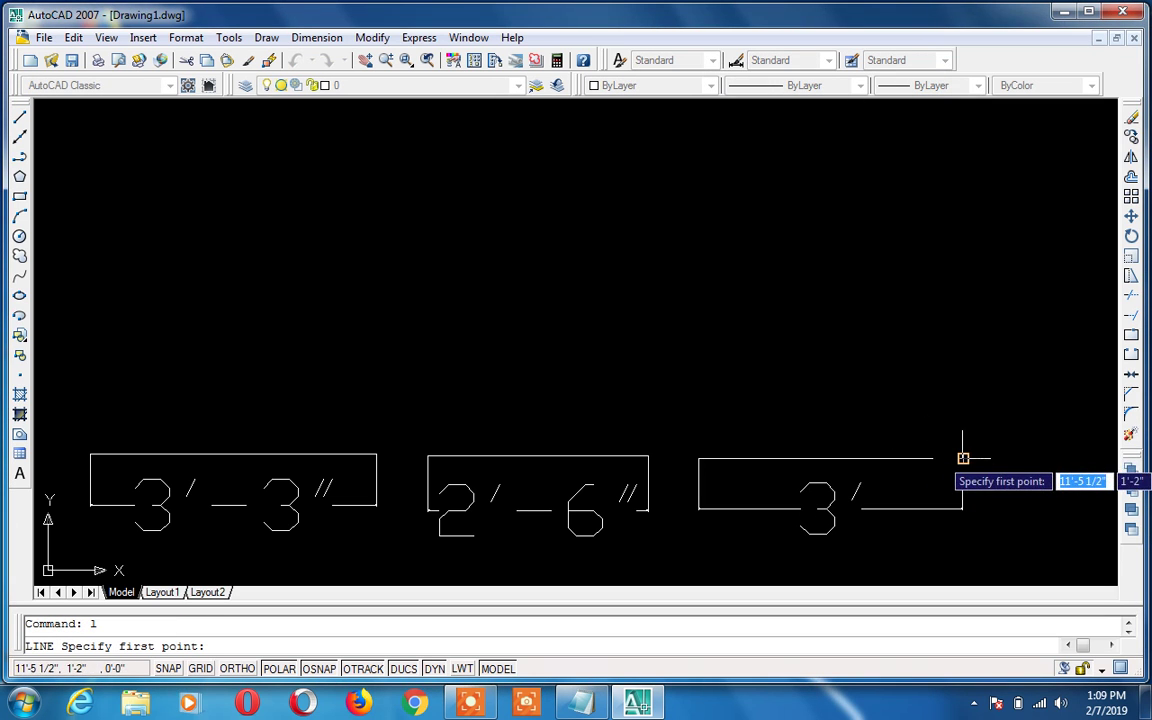
left_click(962, 459)
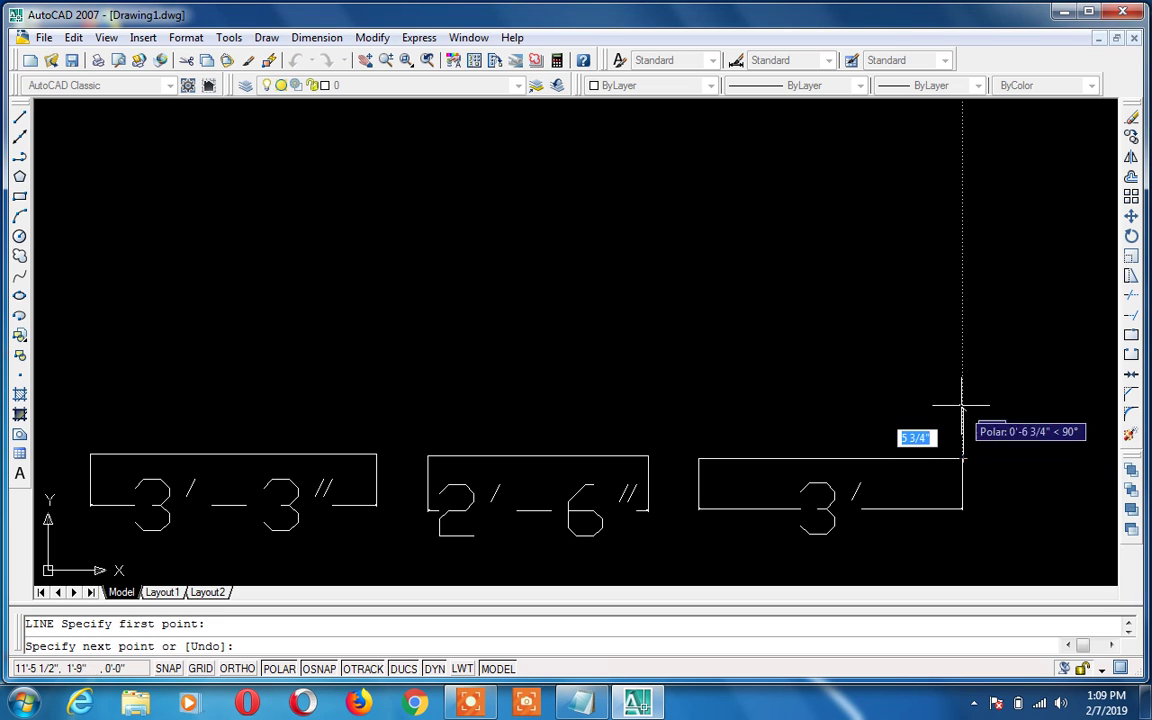
type("6")
key("Return")
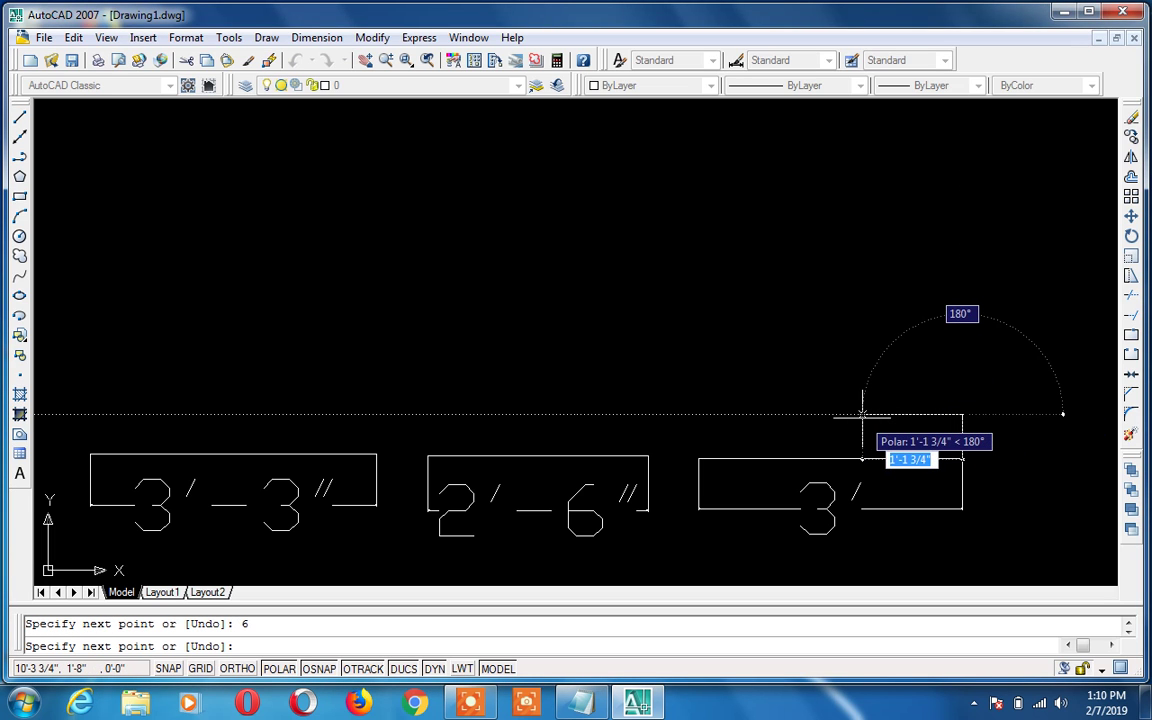
type("4")
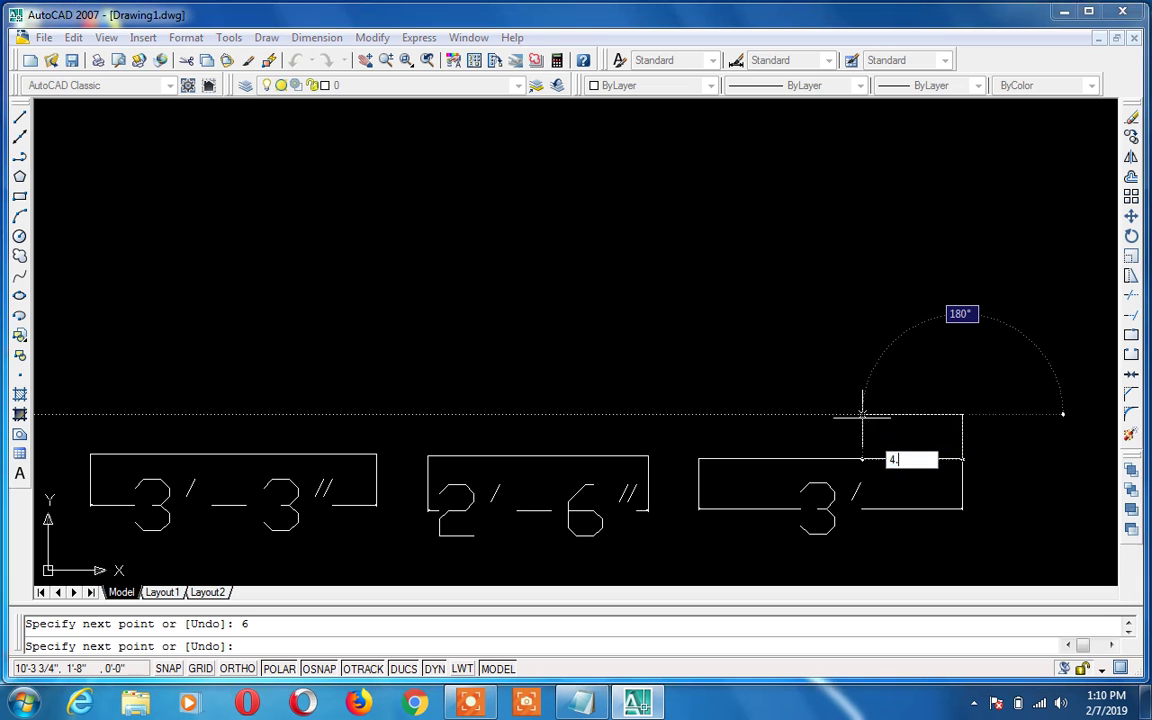
type(".5")
key("Return")
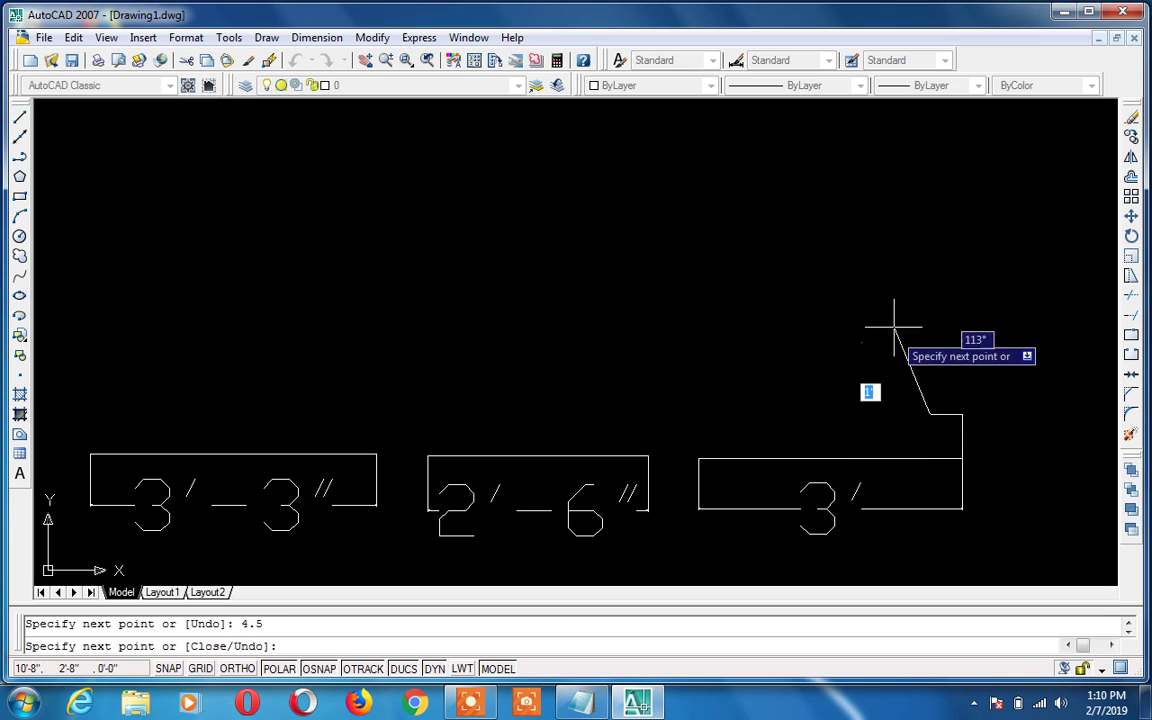
left_click(928, 281)
type("6")
key("Return")
scroll(869, 321, "down", 2)
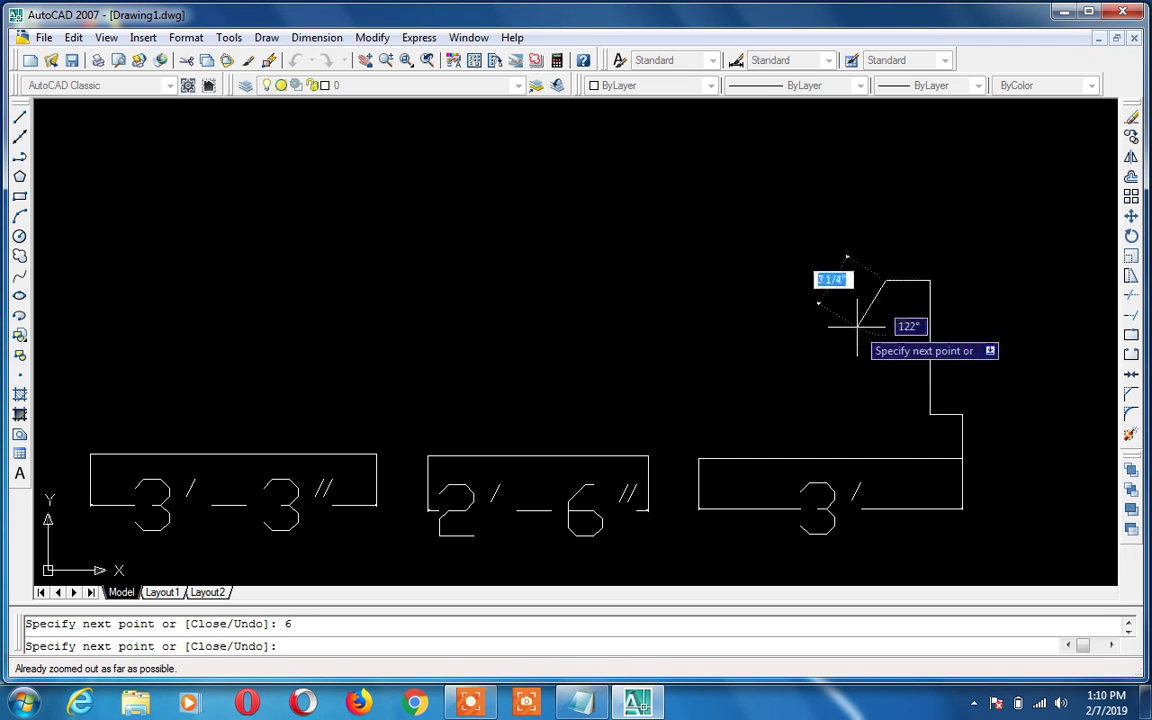
key("u")
key("Return")
key("u")
key("Return")
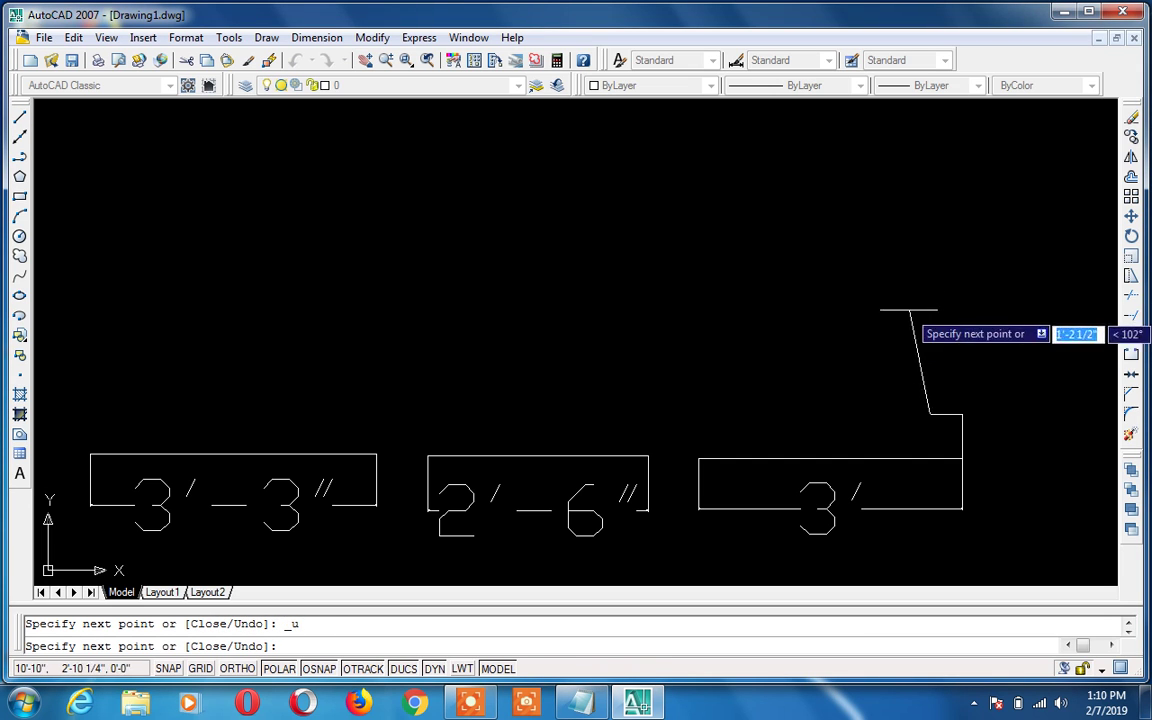
Continue the stepped profile with segments 6" up, 4.5" to the left and 6" up
type("6")
key("Return")
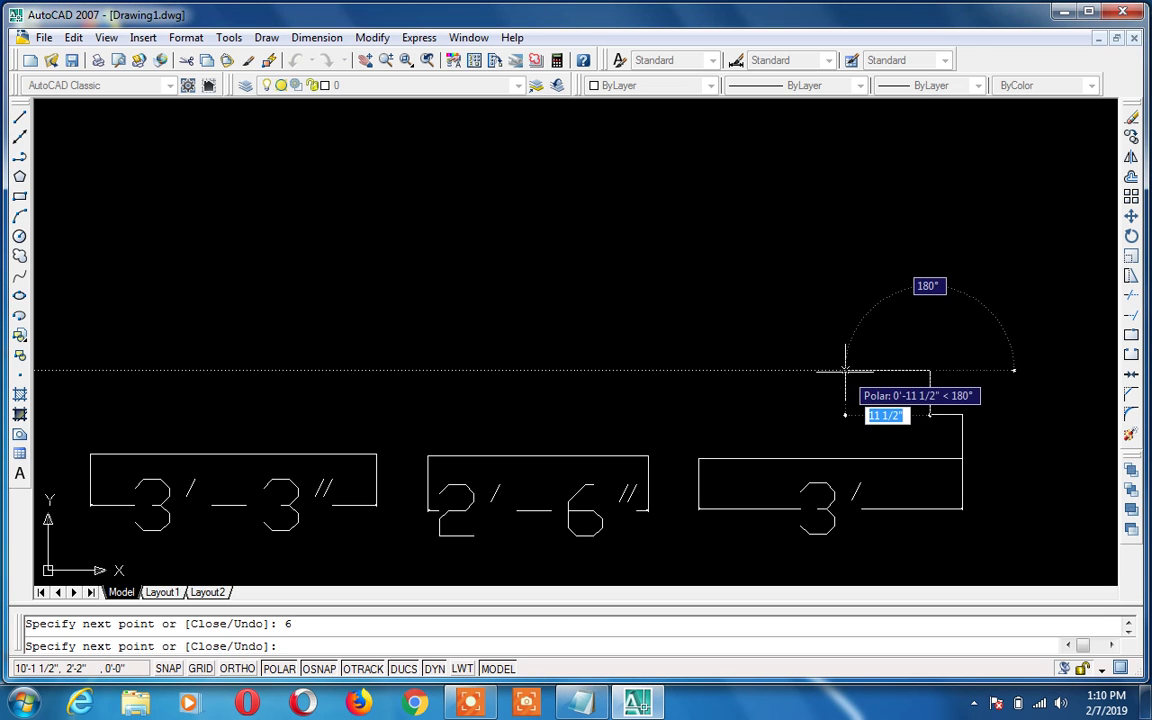
type("4.5")
key("Return")
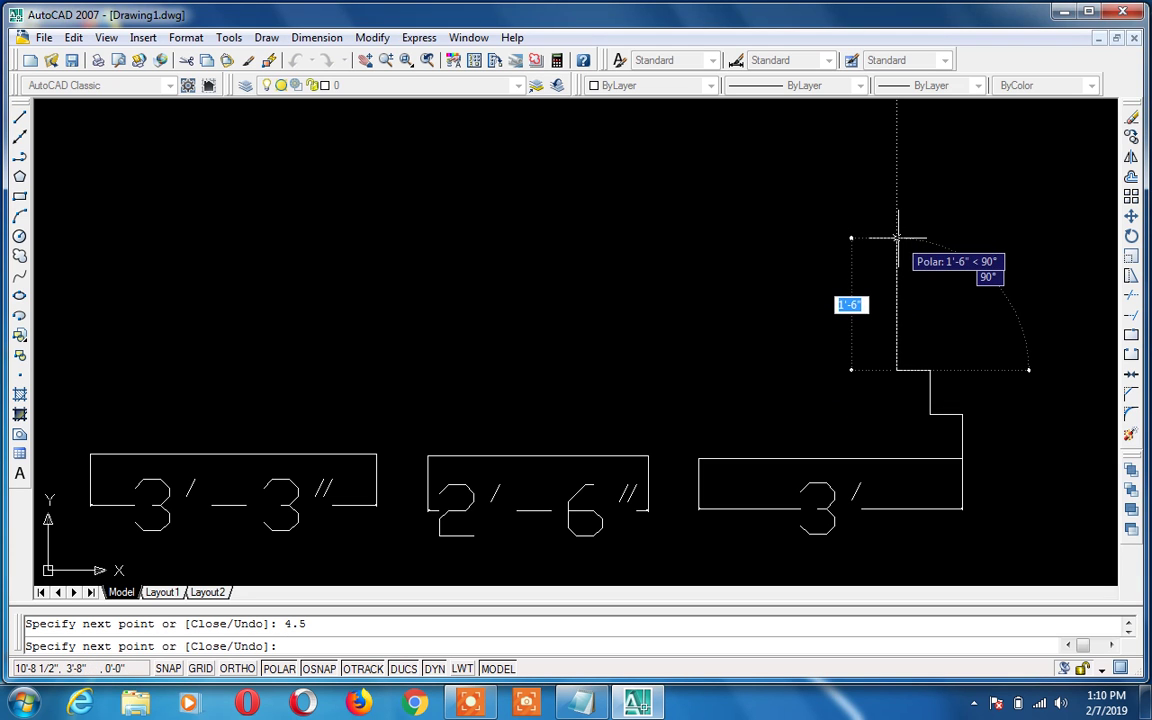
type("6")
key("Return")
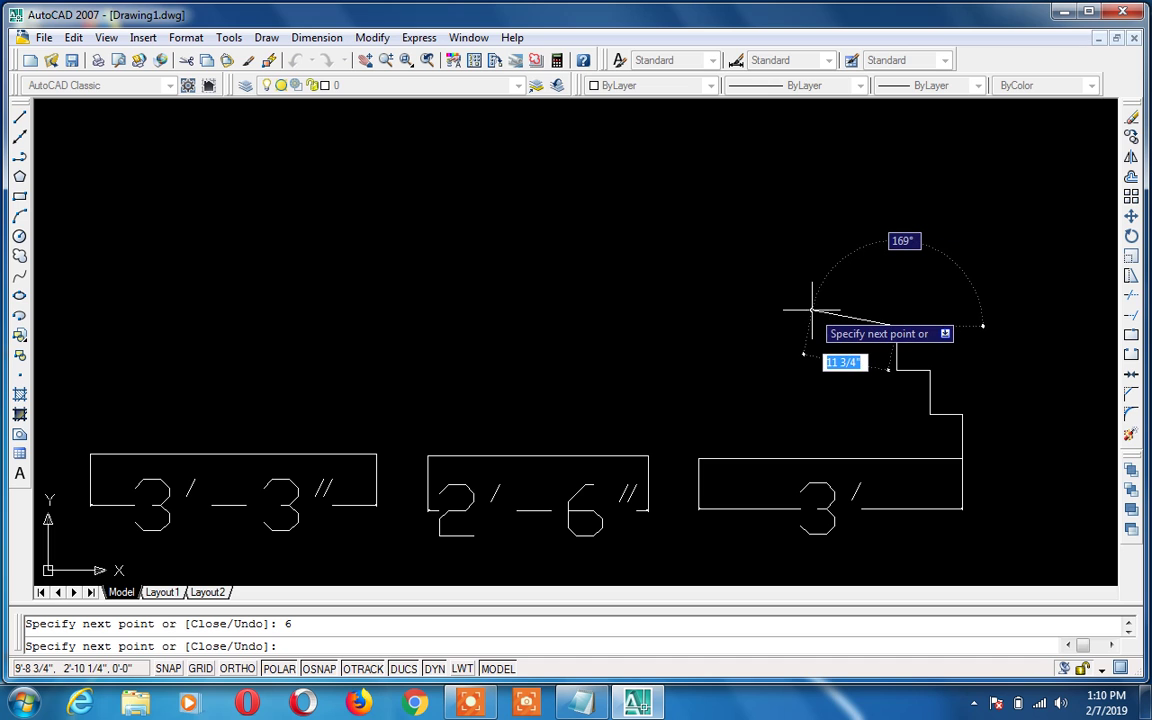
type("4.")
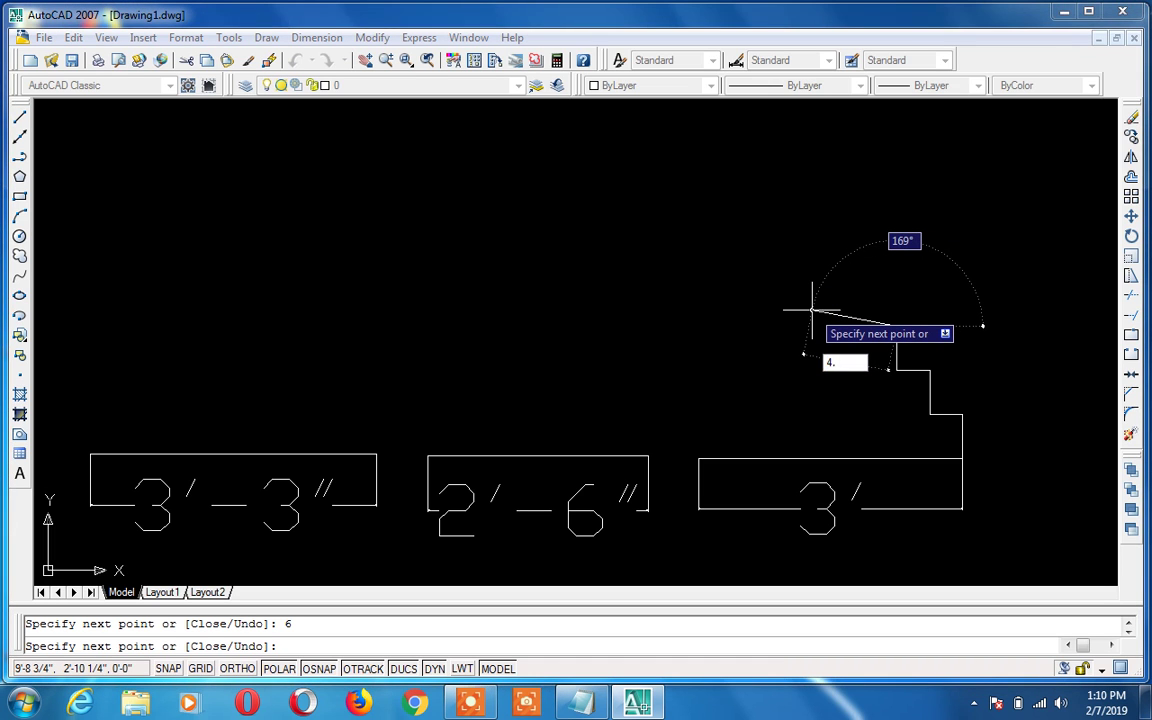
type("5")
key("Return")
key("ctrl+z")
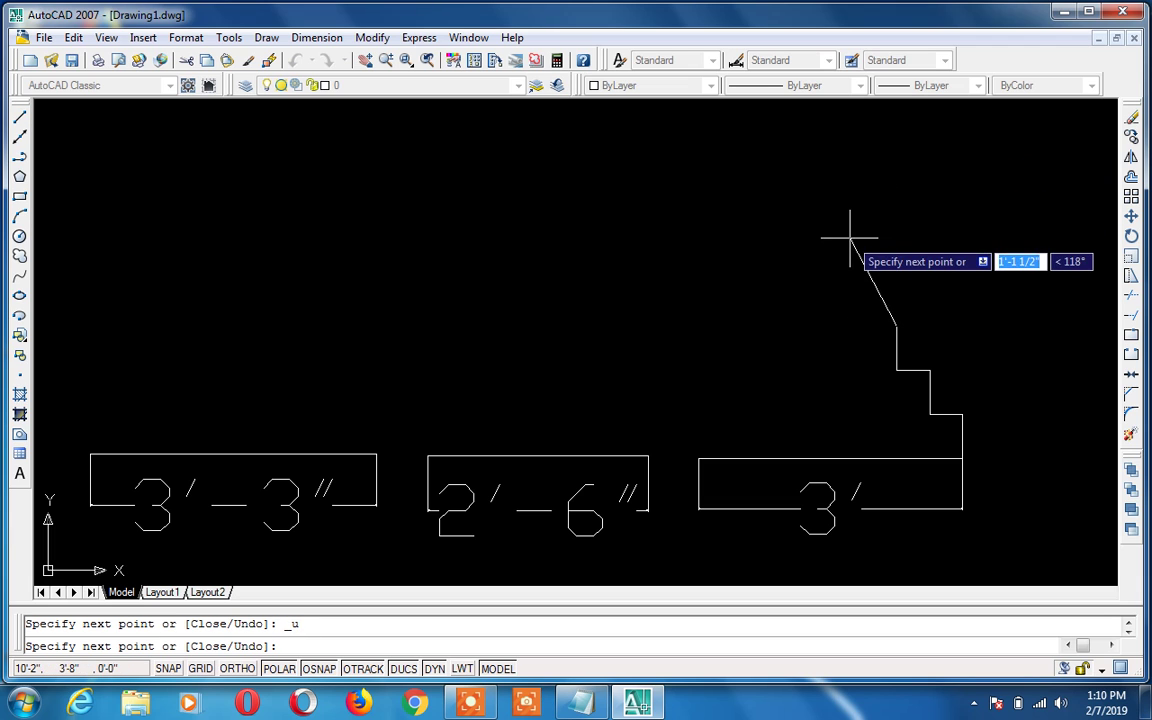
Turn on Ortho mode and finish the profile with a 4.5" segment to the left and a long vertical wall line upward
key("F8")
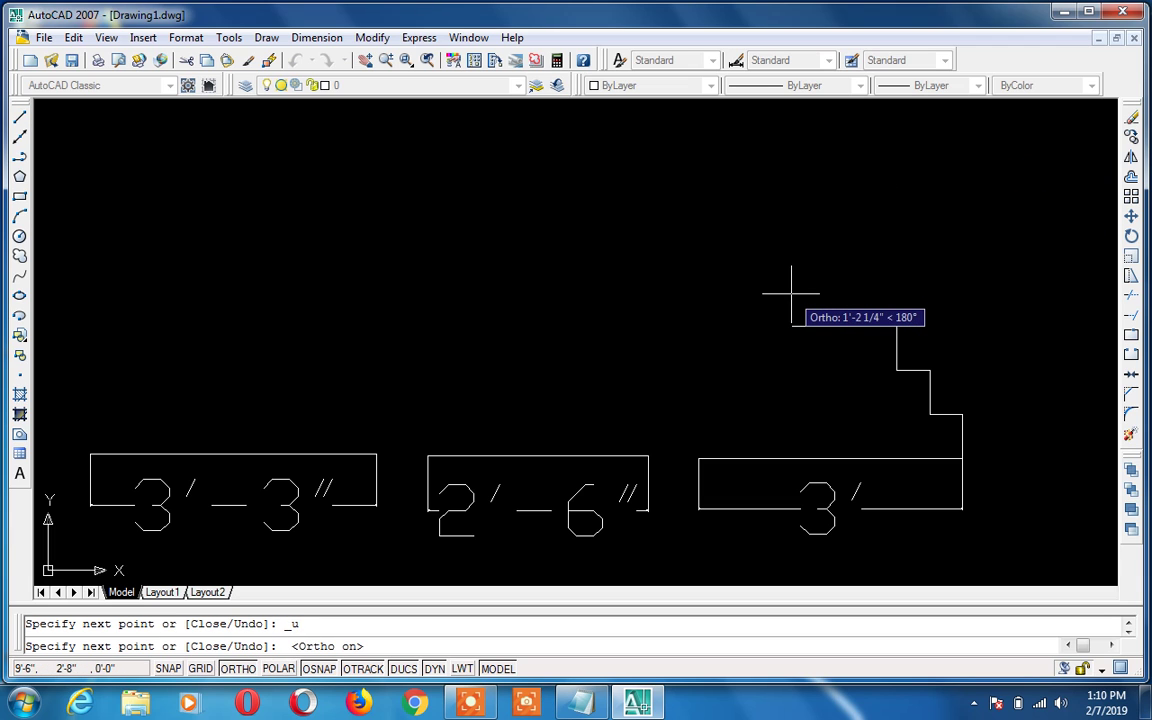
type("4.5")
key("Return")
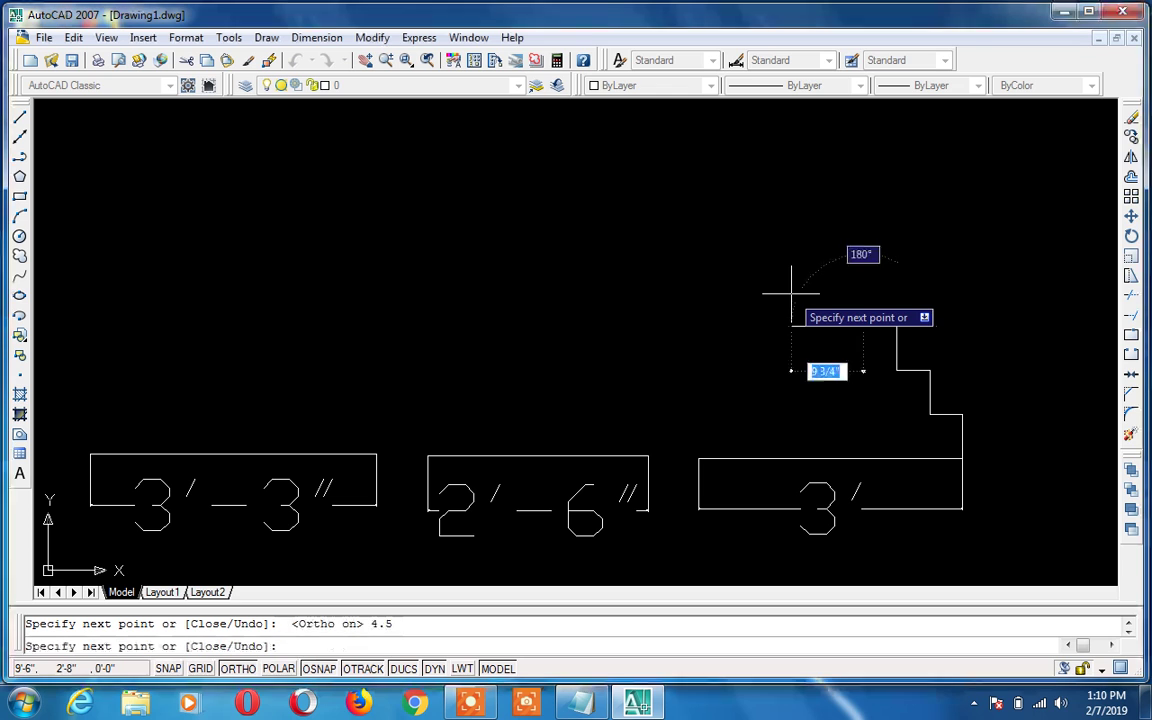
left_click(850, 116)
key("Return")
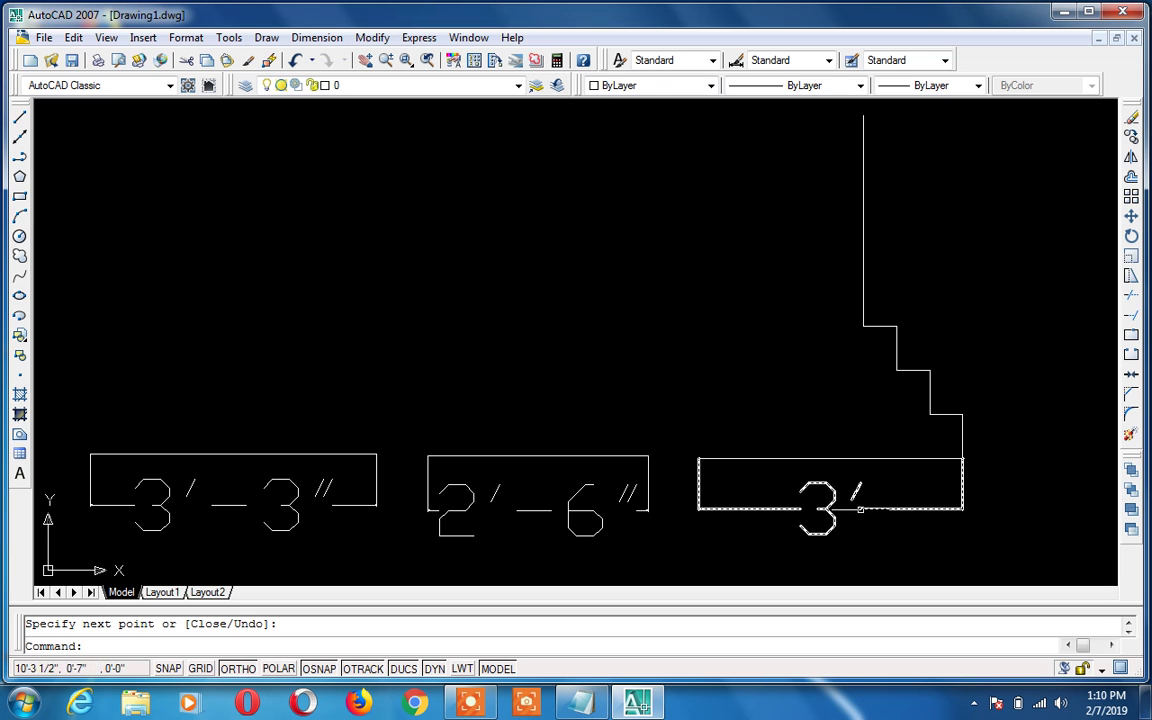
Delete the aligned dimension below the 3' base line
left_click(859, 508)
key("Delete")
key("Escape")
type("mi")
key("Return")
left_click(1007, 245)
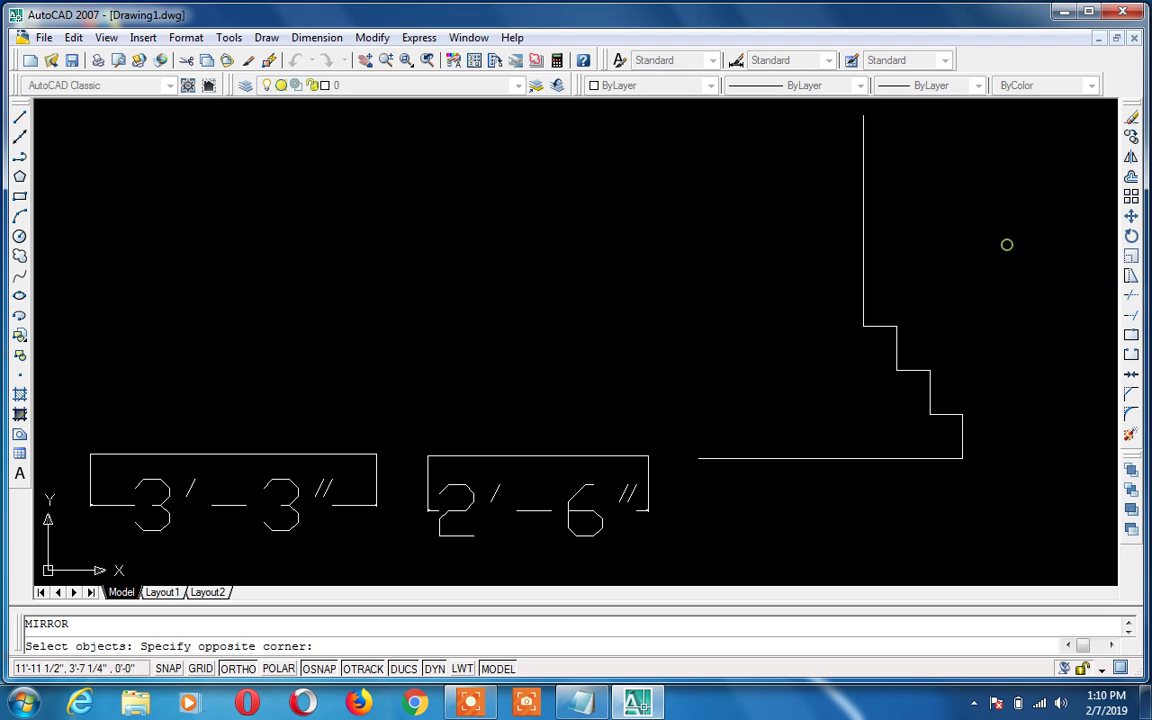
left_click(854, 429)
key("Return")
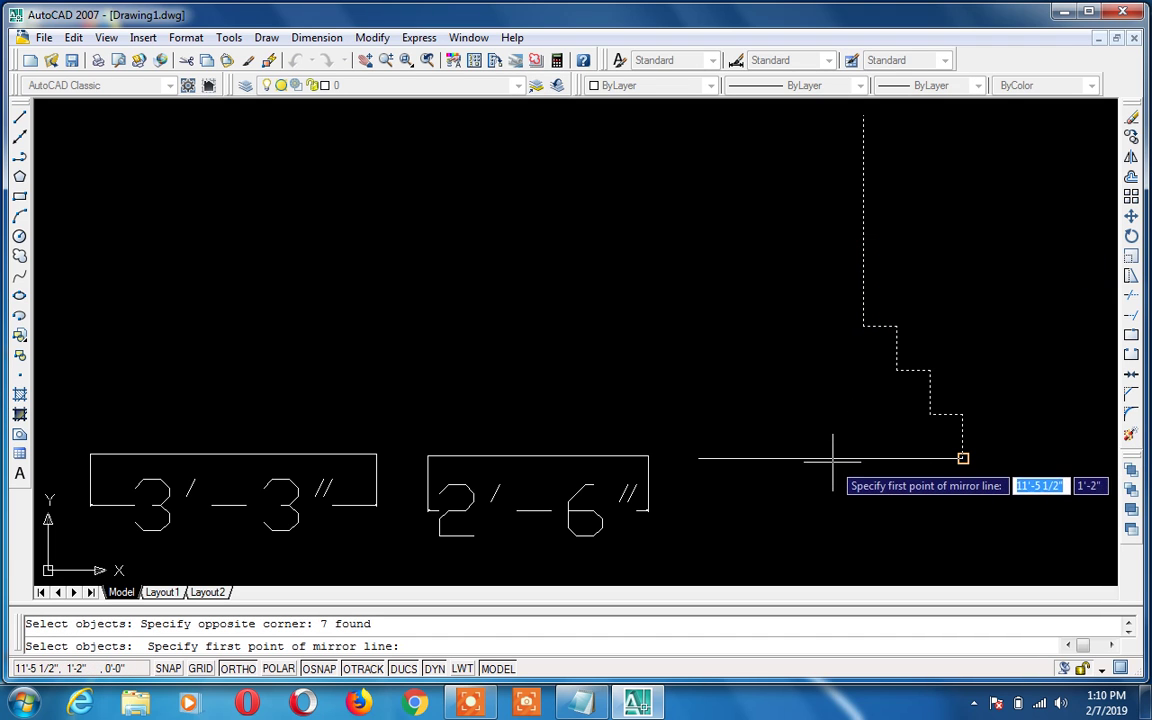
key("Escape")
left_click(832, 461)
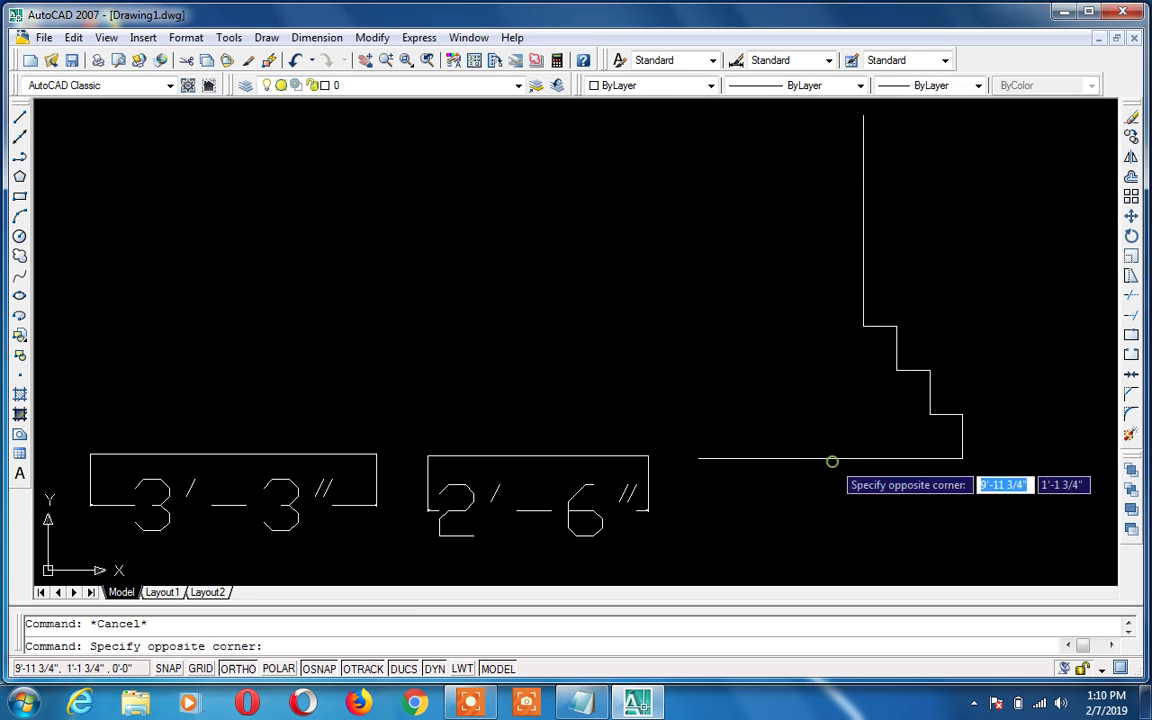
key("Escape")
Enable all object snap modes in the Drafting Settings
type("os")
key("Return")
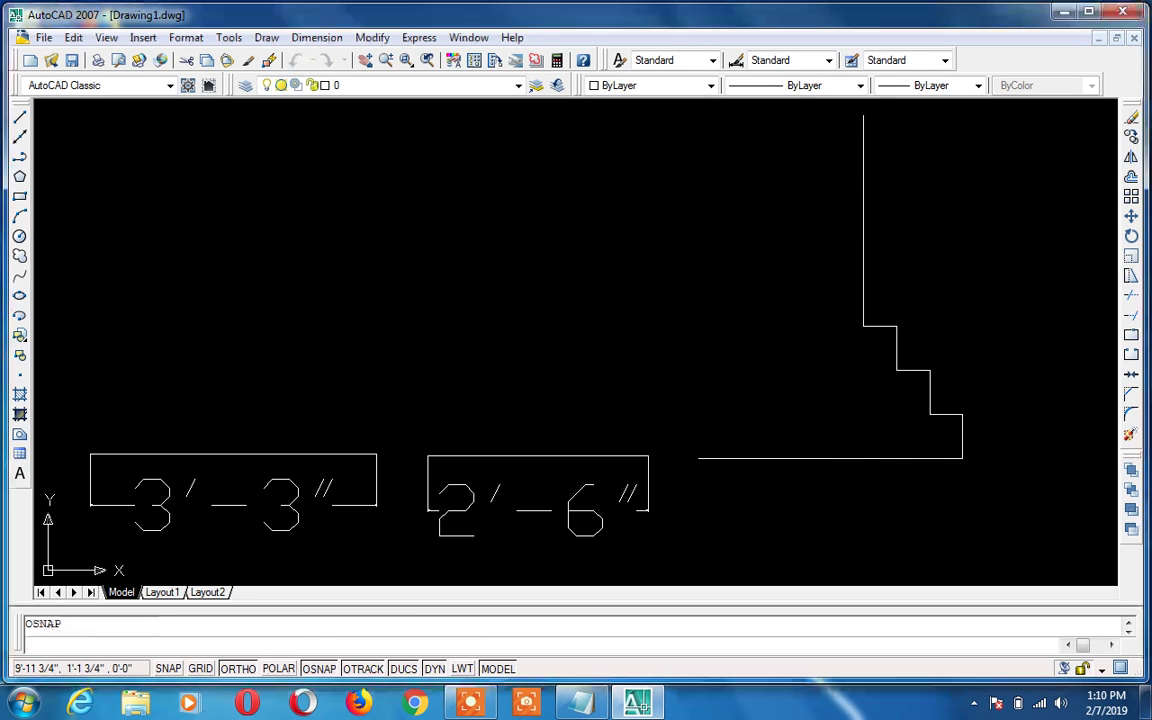
left_click(722, 245)
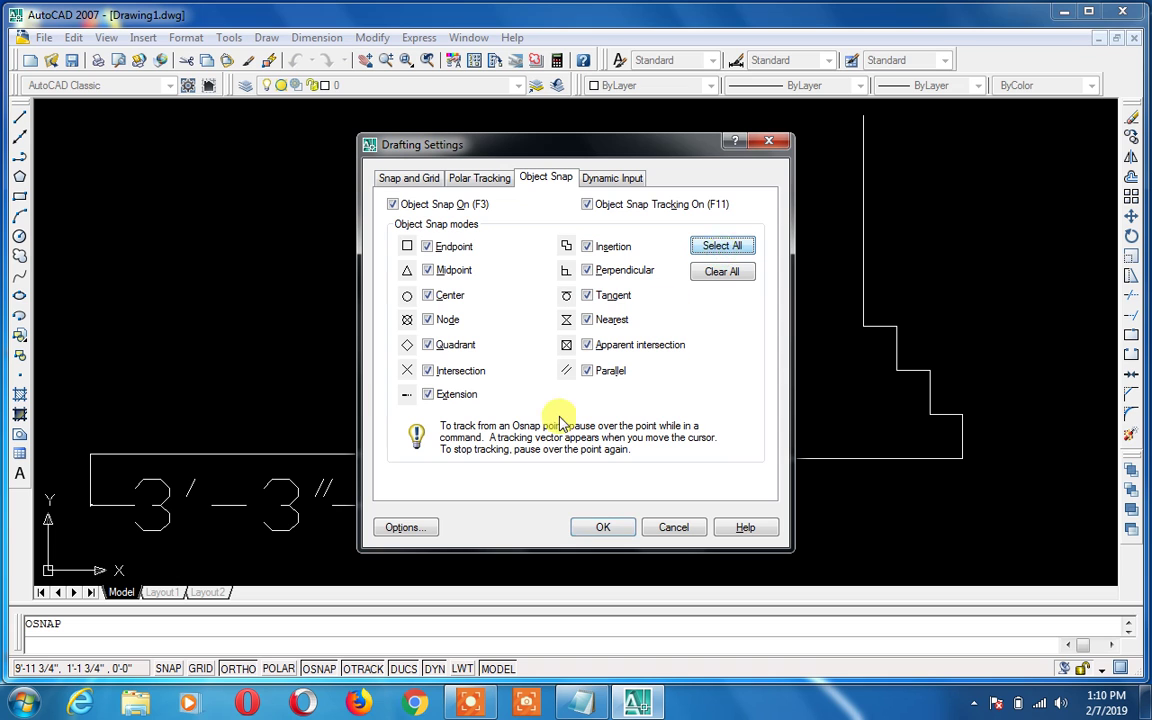
left_click(598, 527)
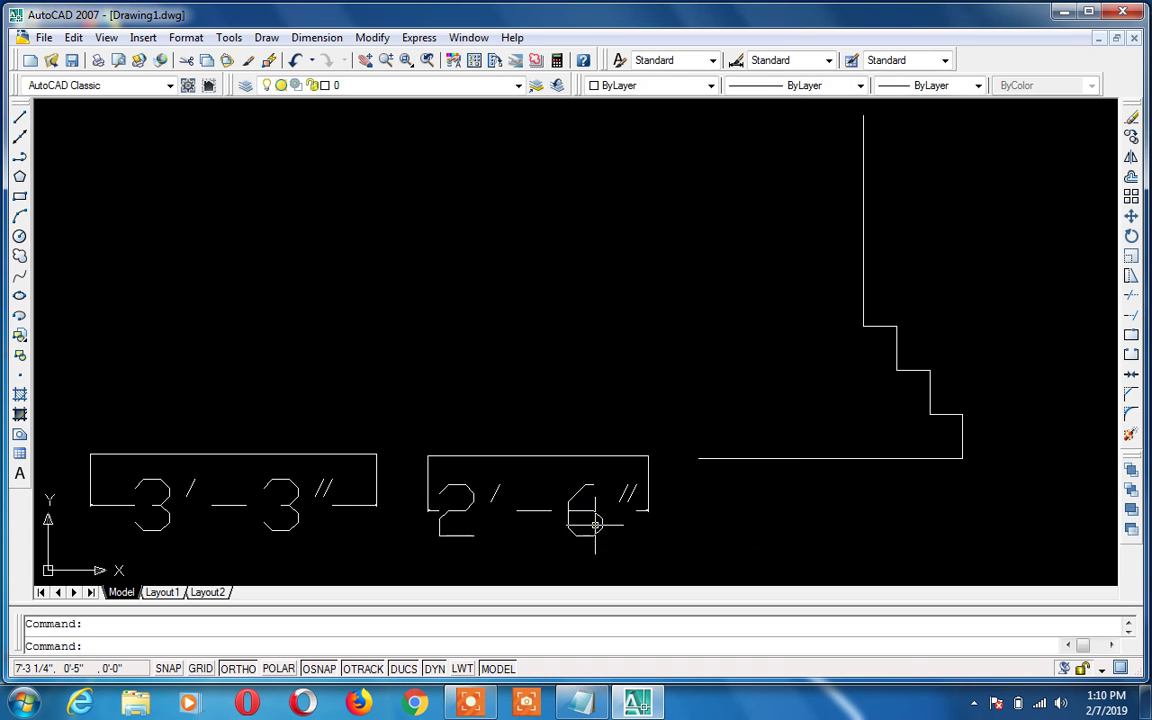
Mirror the stepped profile and wall line about a vertical axis through the base line's midpoint, keeping the source objects
type("mi")
key("Return")
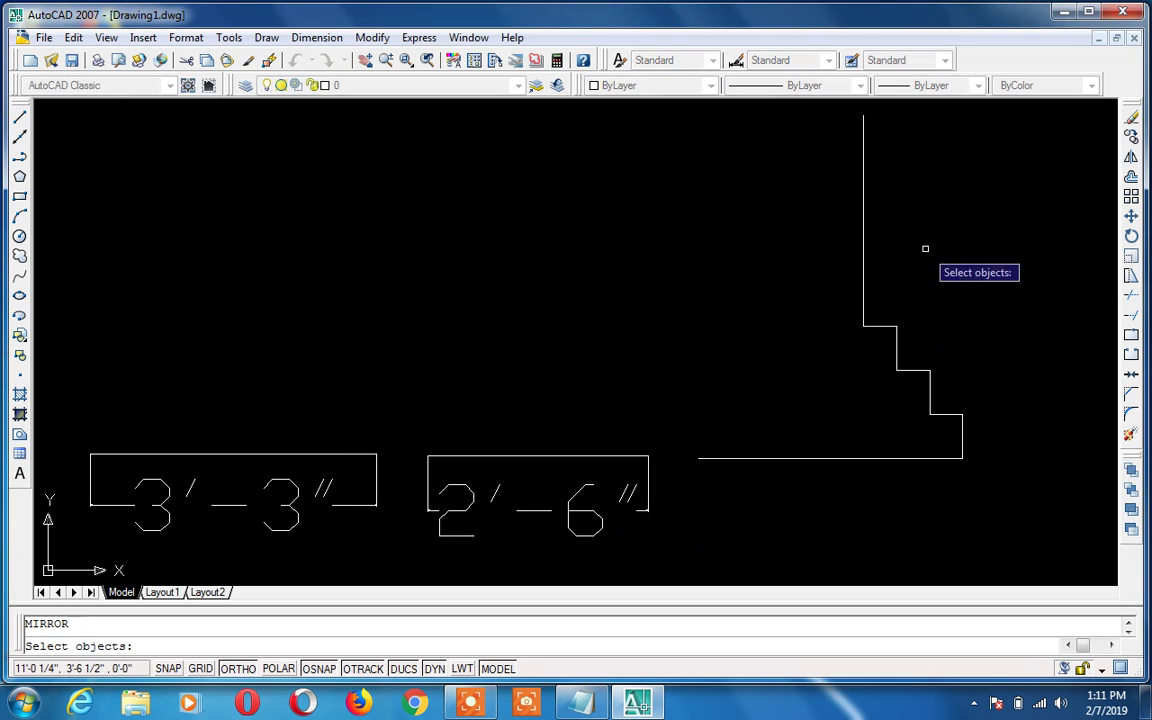
left_click(990, 240)
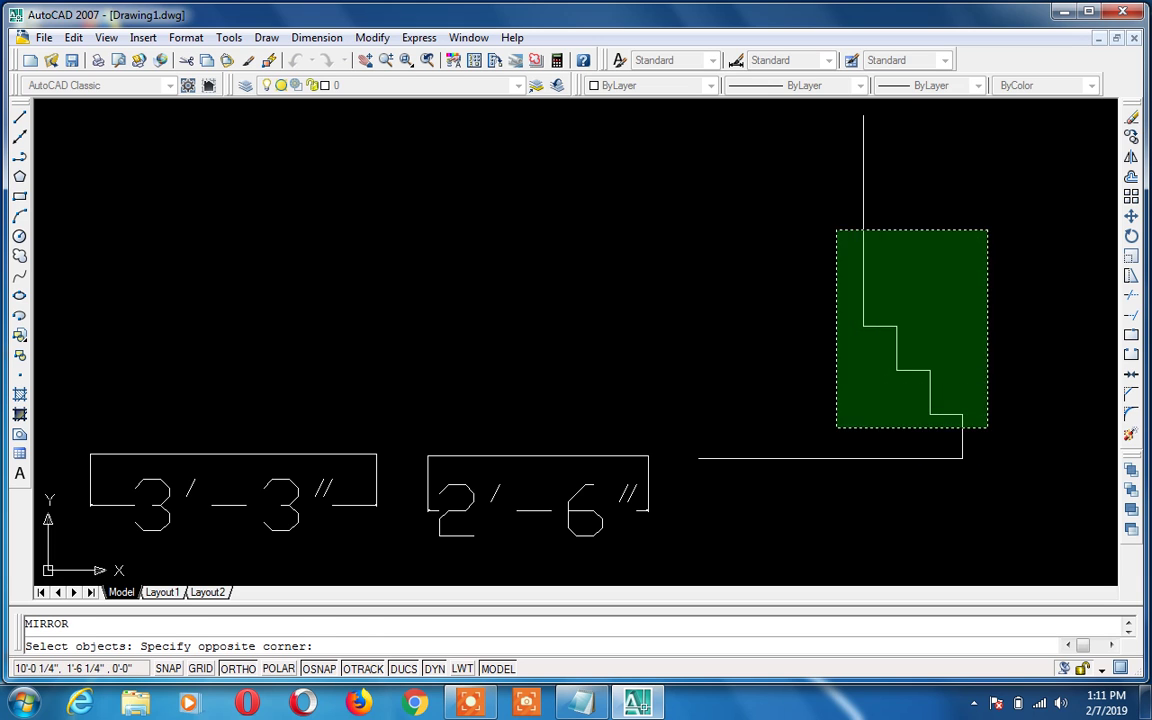
left_click(837, 427)
key("Return")
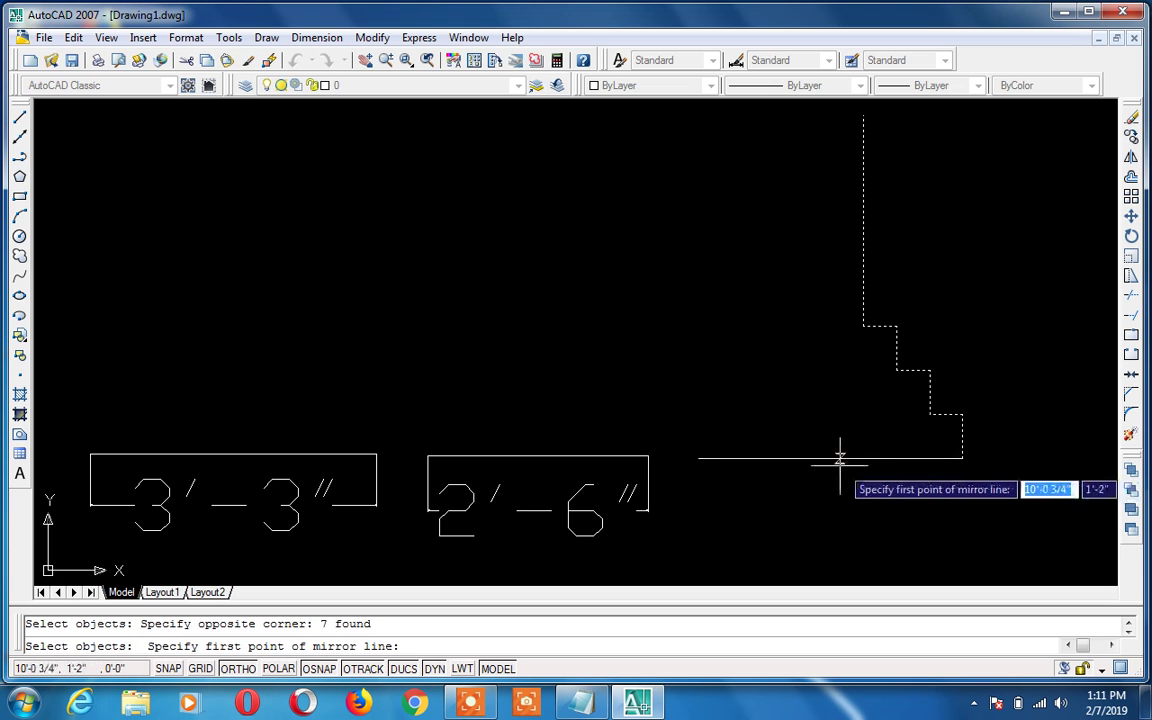
left_click(830, 458)
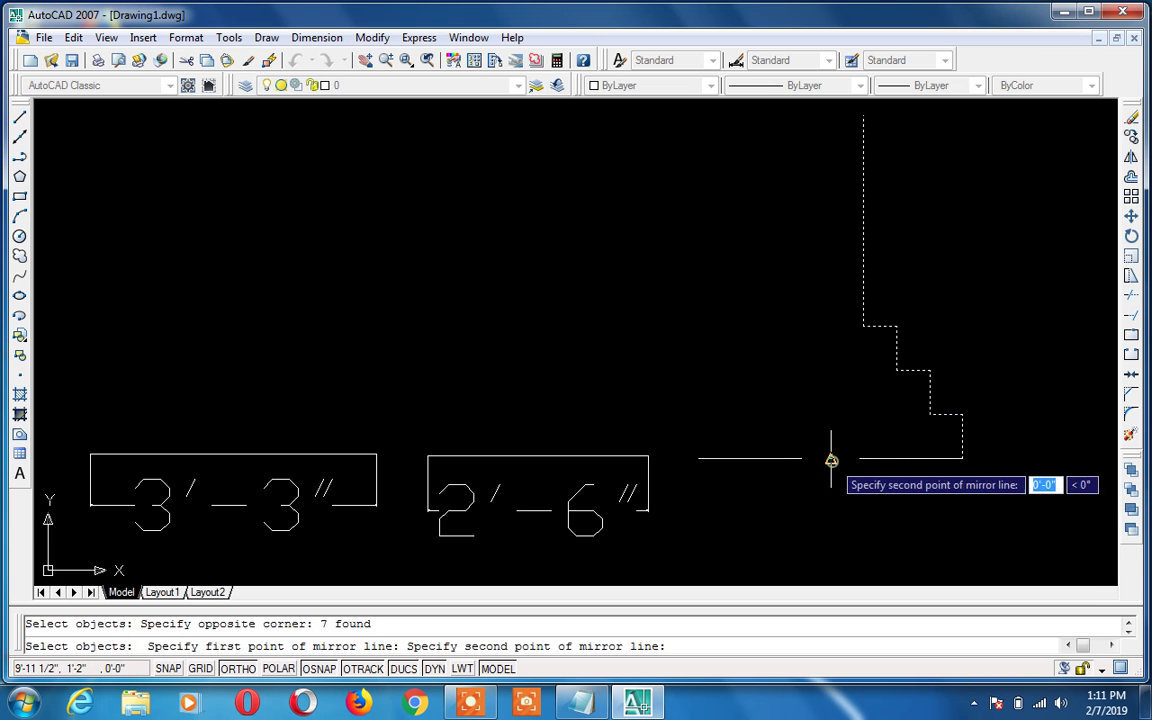
left_click(840, 517)
key("Return")
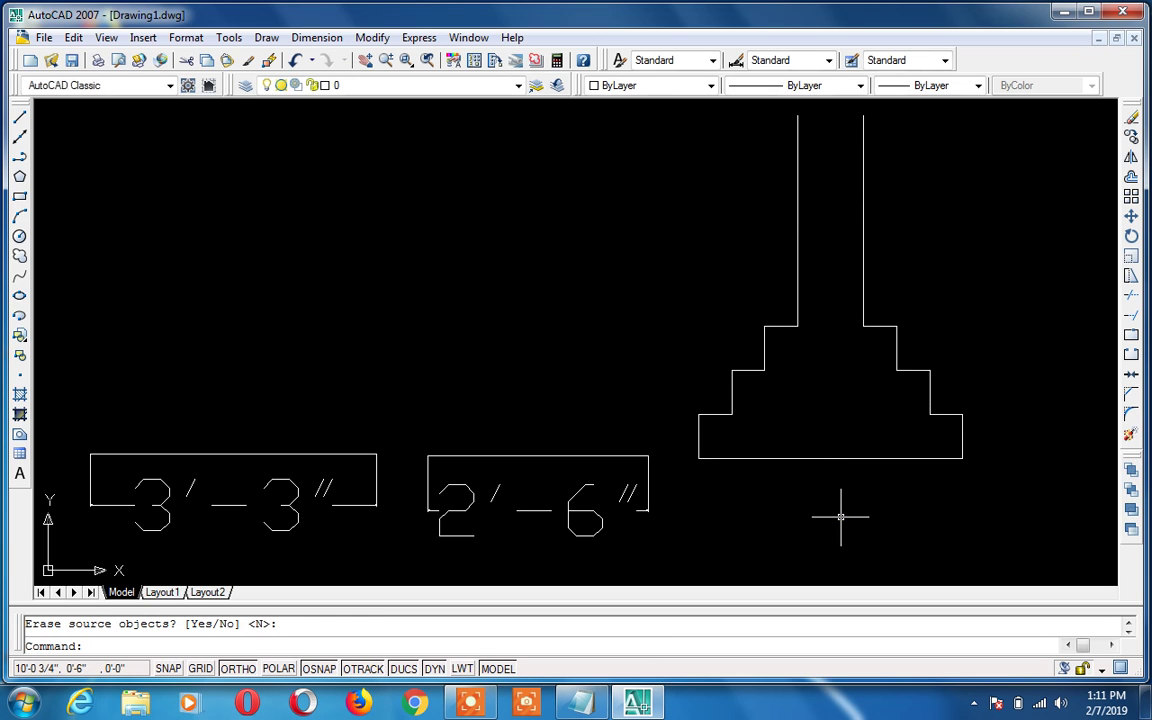
Add an aligned dimension across the wall thickness, placing it just above the top foundation step
type("dal")
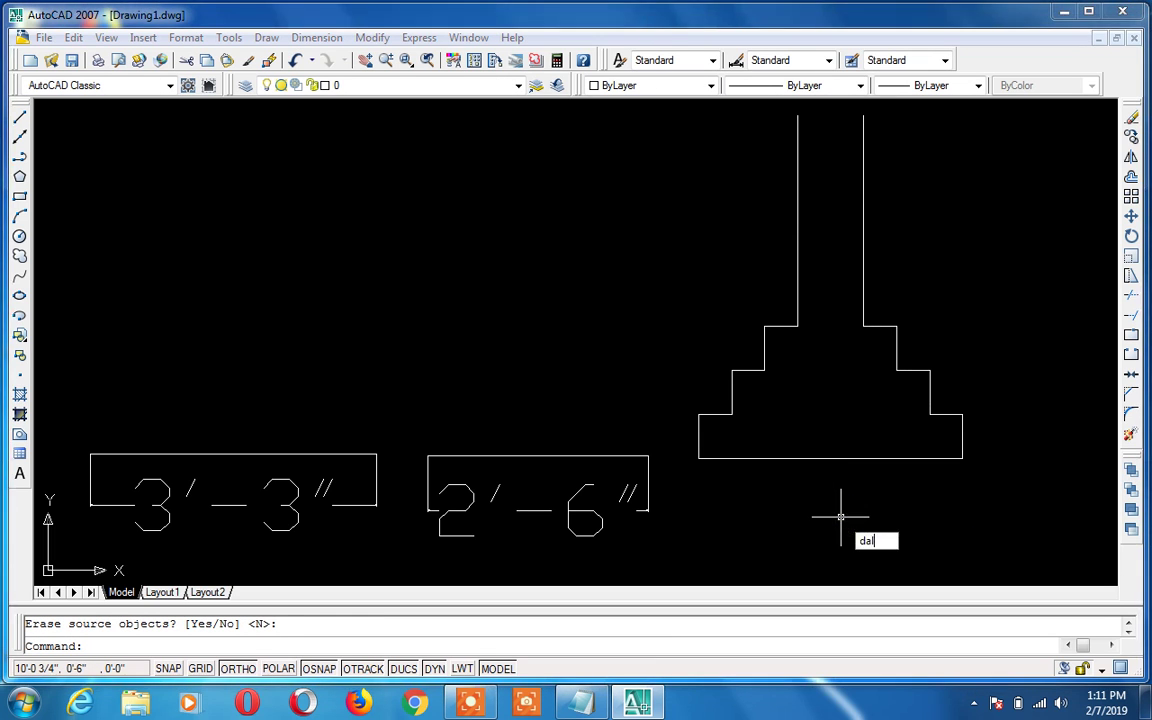
key("Return")
left_click(863, 280)
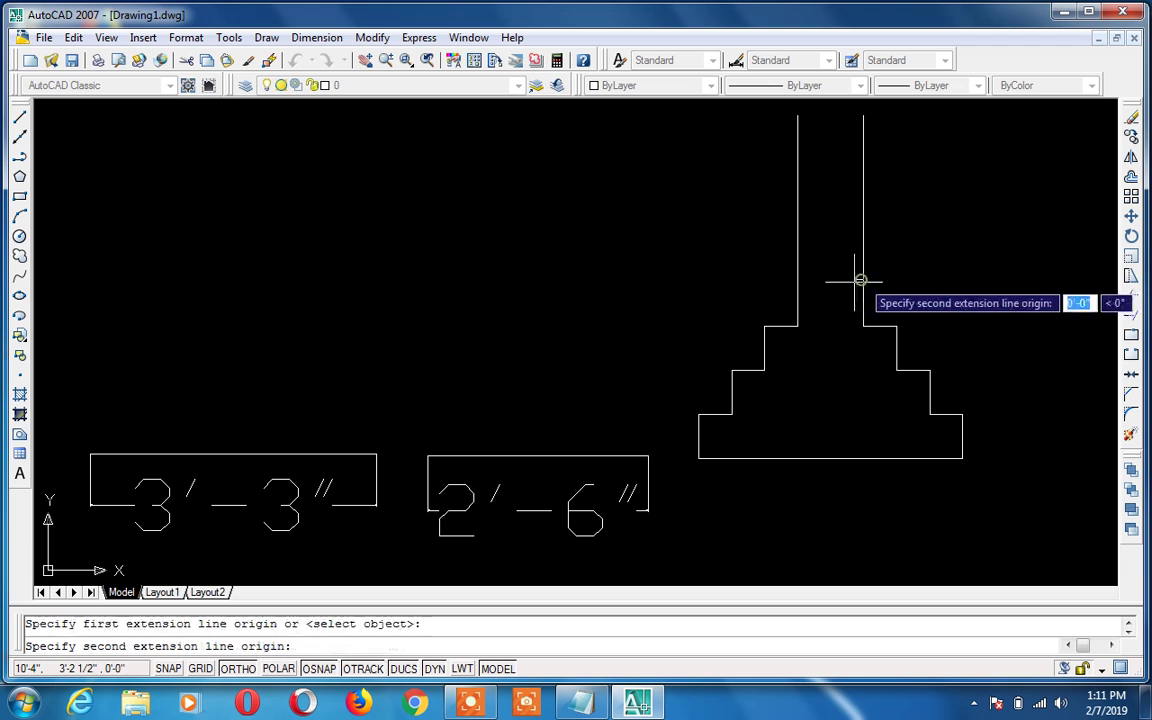
left_click(797, 280)
left_click(797, 298)
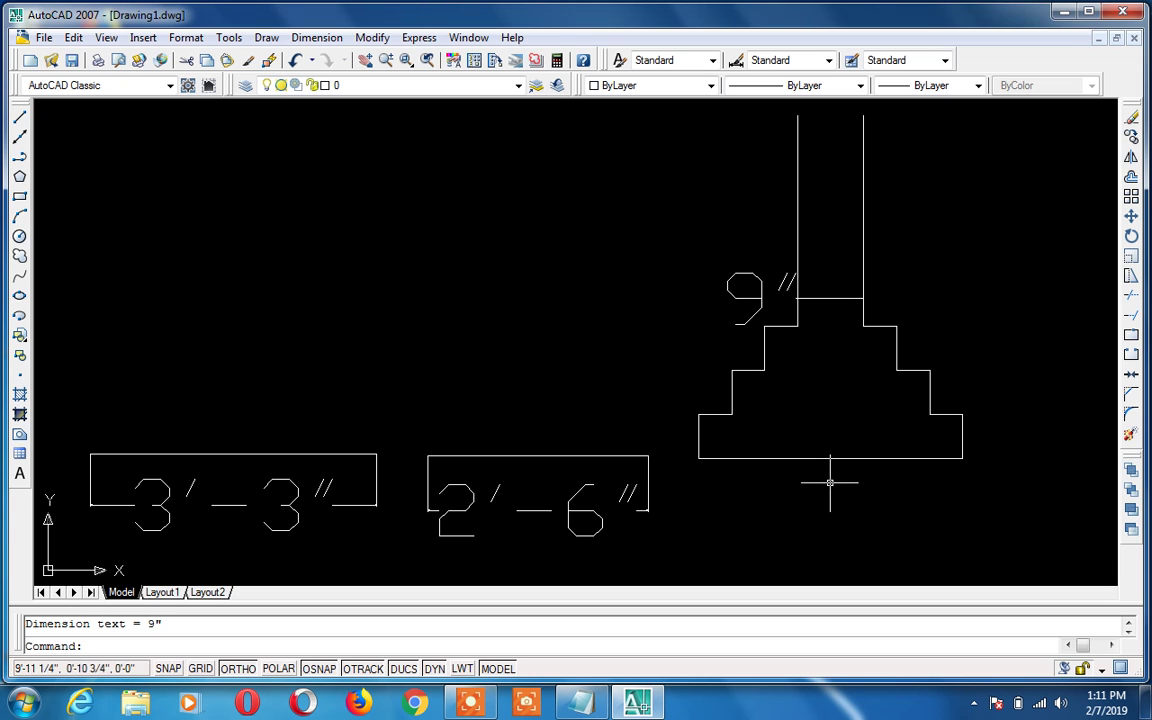
Add an aligned dimension to the foundation's base line by selecting the line, placing it below the base
type("dal")
key("Return")
key("Return")
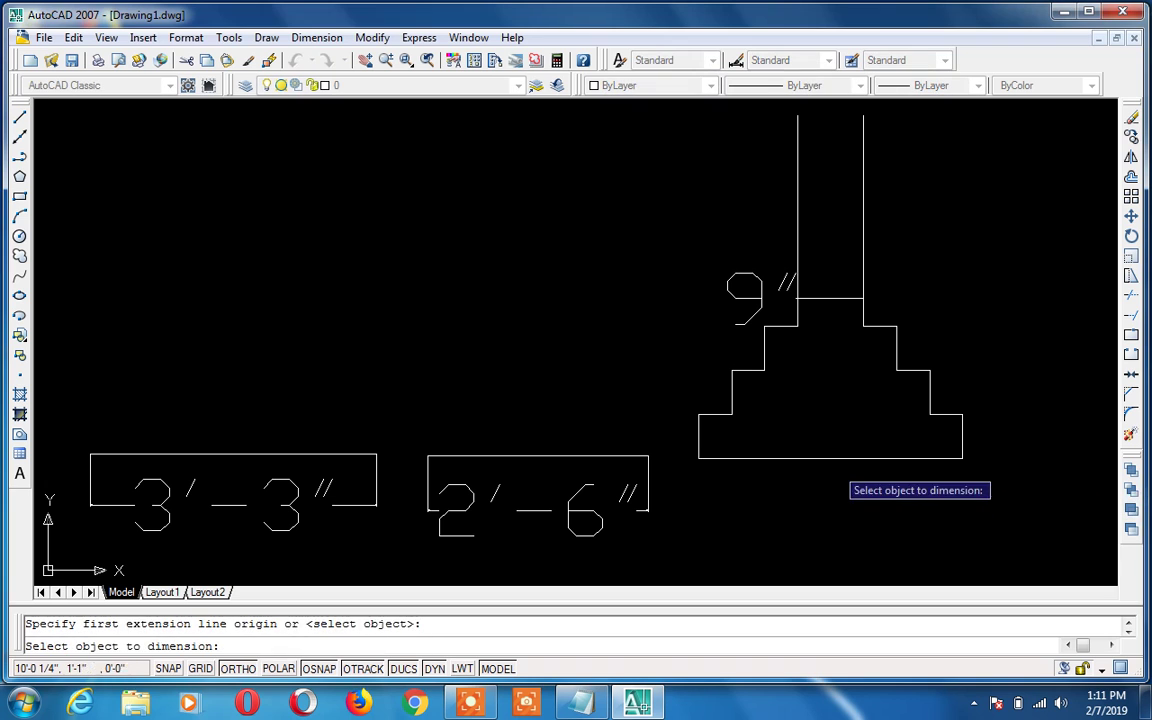
left_click(840, 456)
left_click(838, 497)
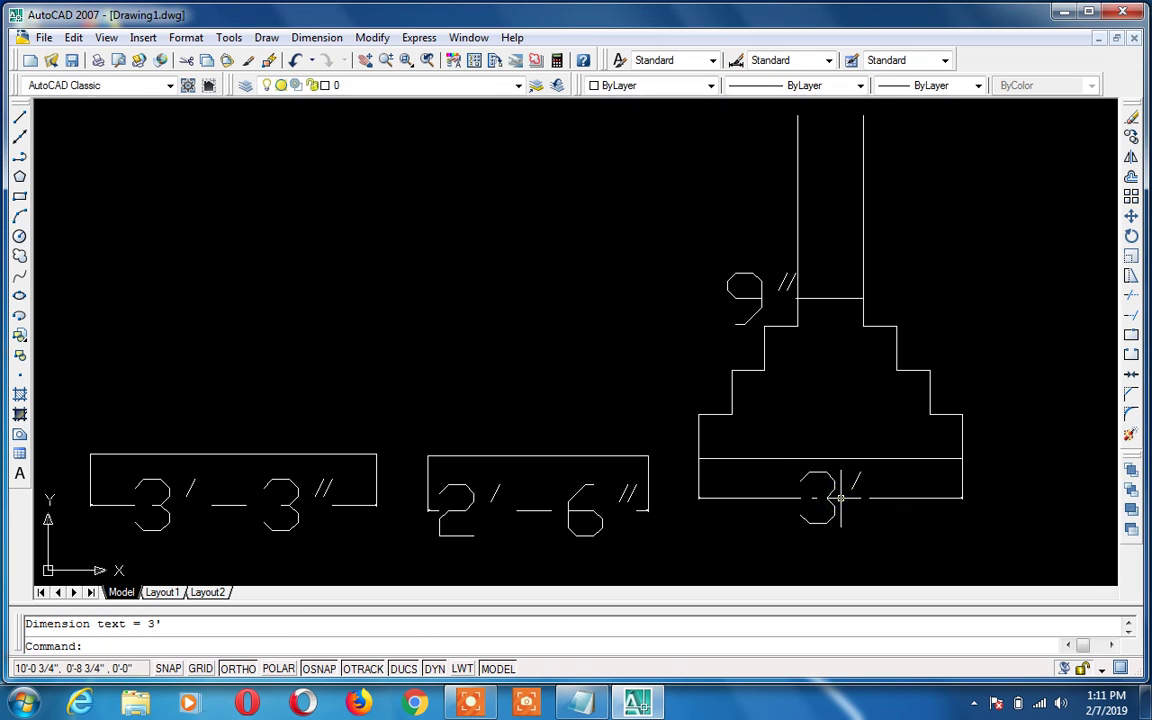
Add aligned dimensions to the right-hand risers of the lowest and second foundation steps, placing them outside the profile
key("Return")
left_click(963, 458)
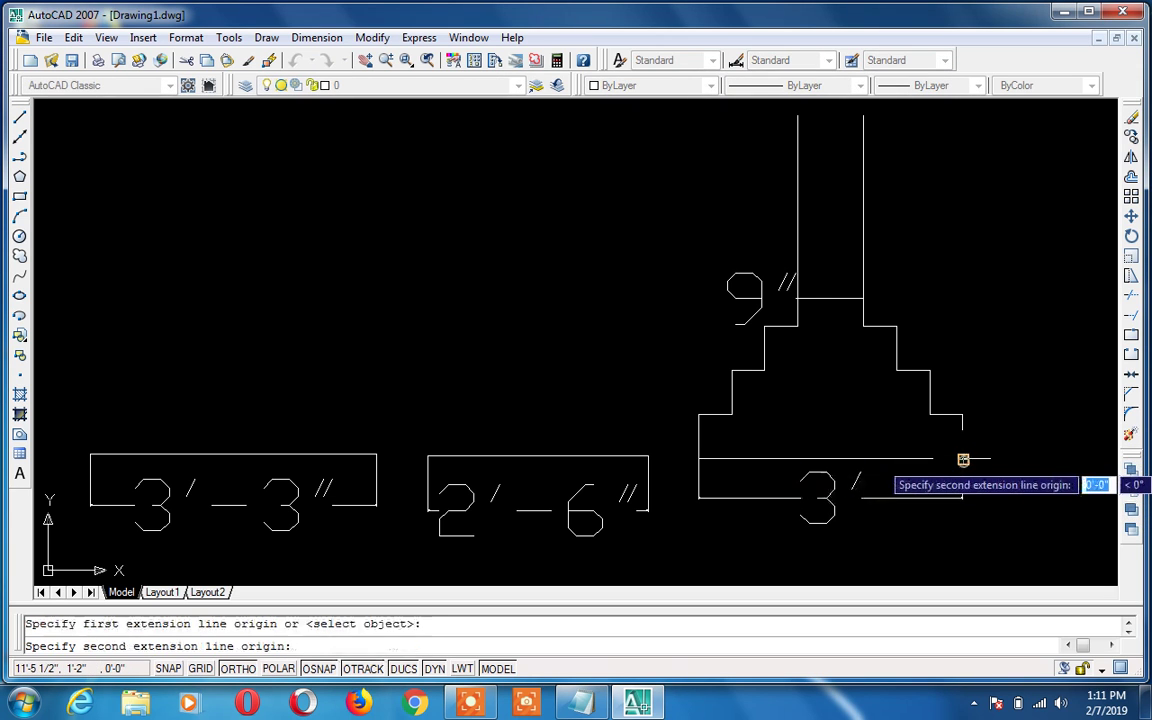
left_click(963, 413)
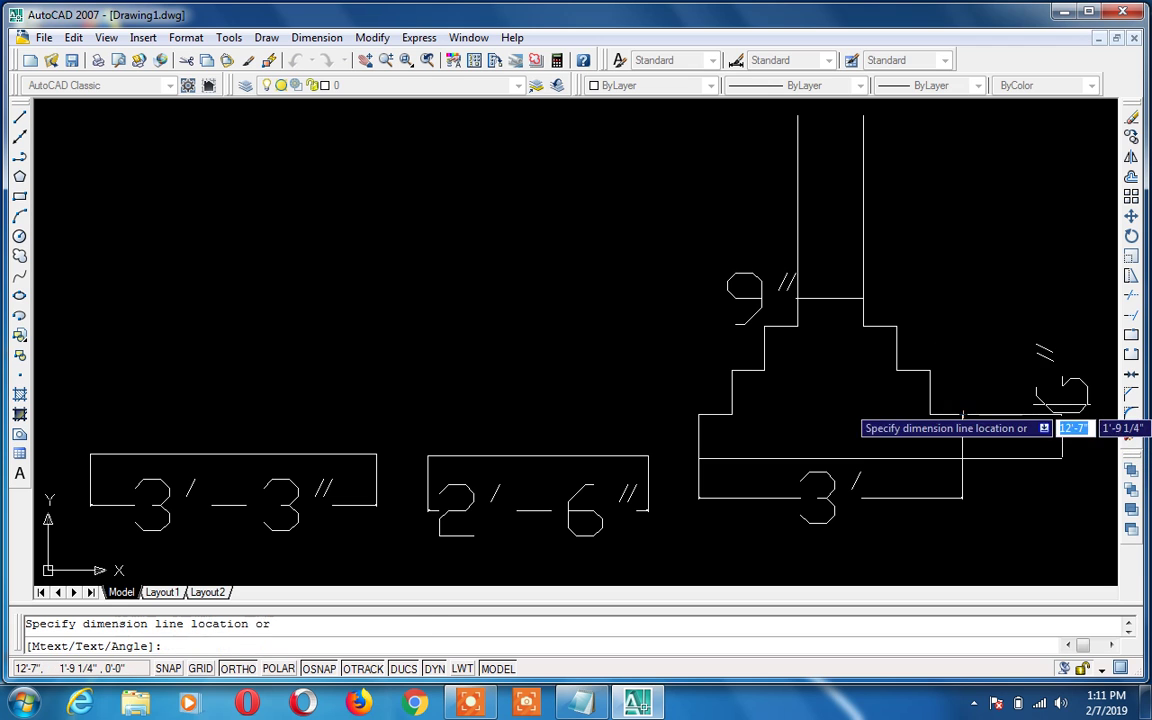
left_click(1063, 400)
key("Return")
left_click(930, 413)
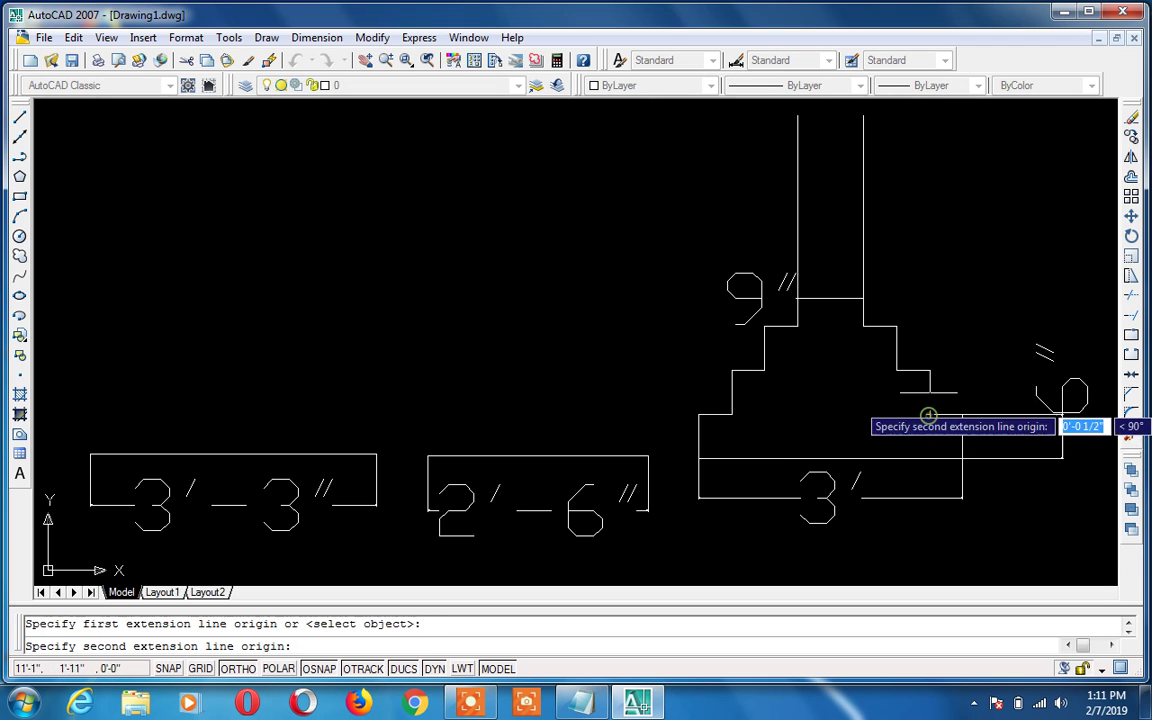
left_click(930, 370)
left_click(948, 367)
key("Return")
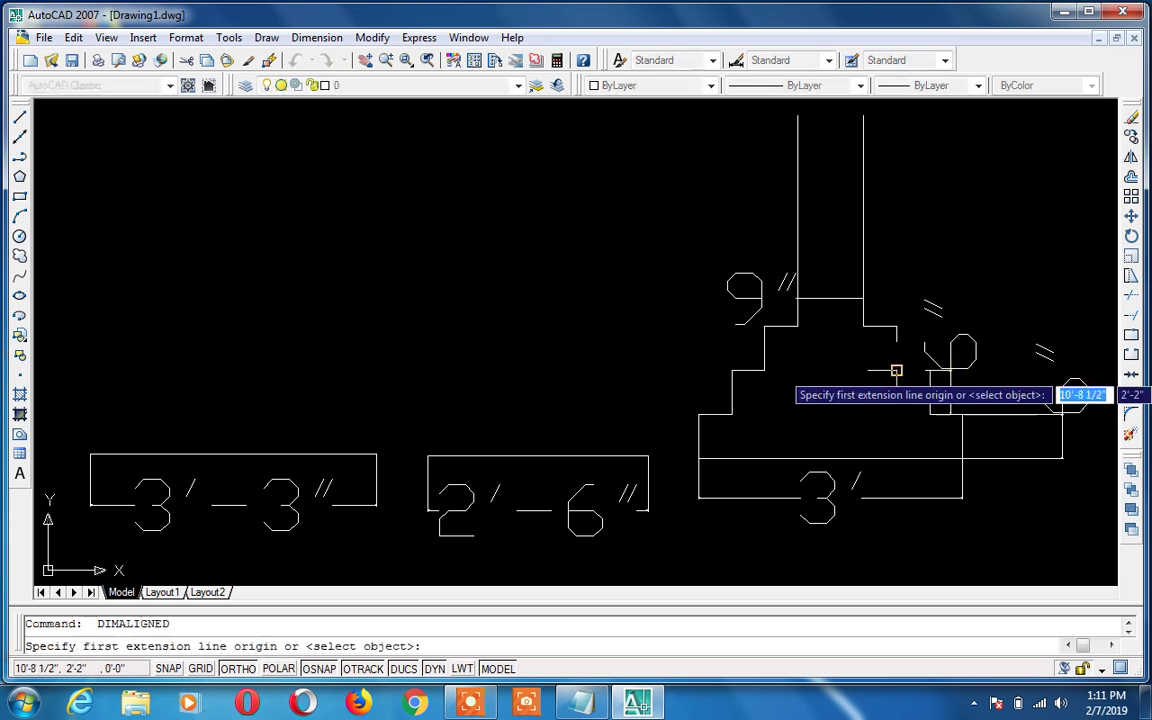
left_click(896, 370)
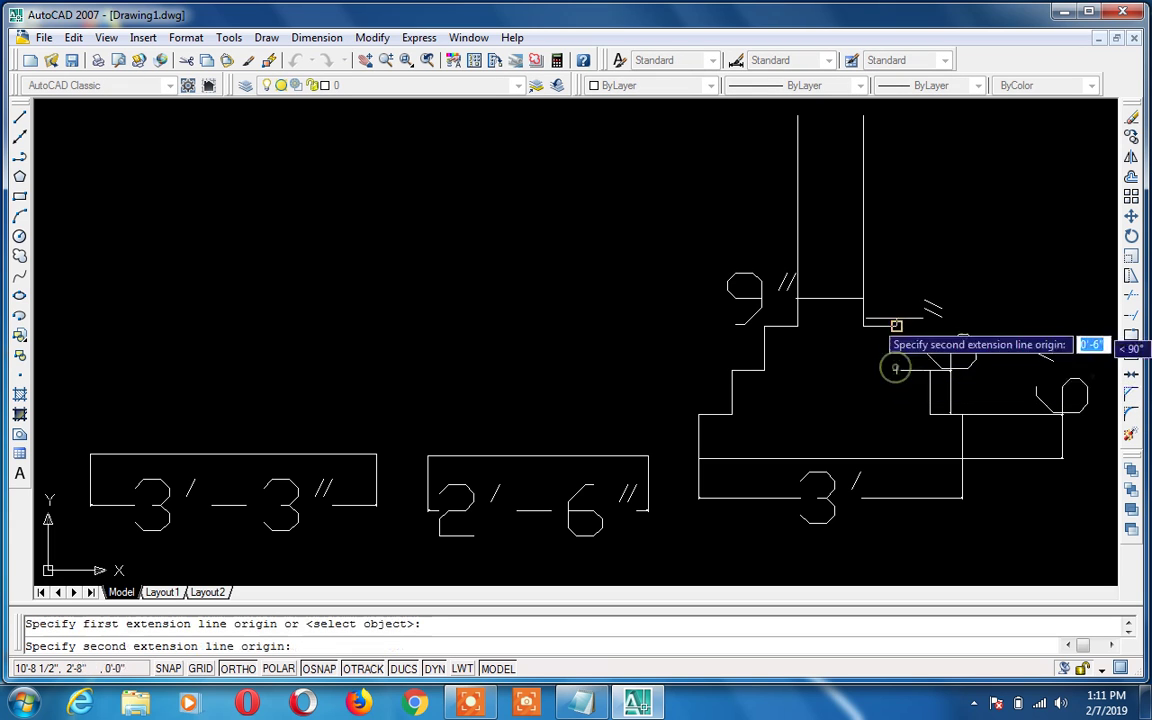
key("Escape")
key("Return")
left_click(862, 327)
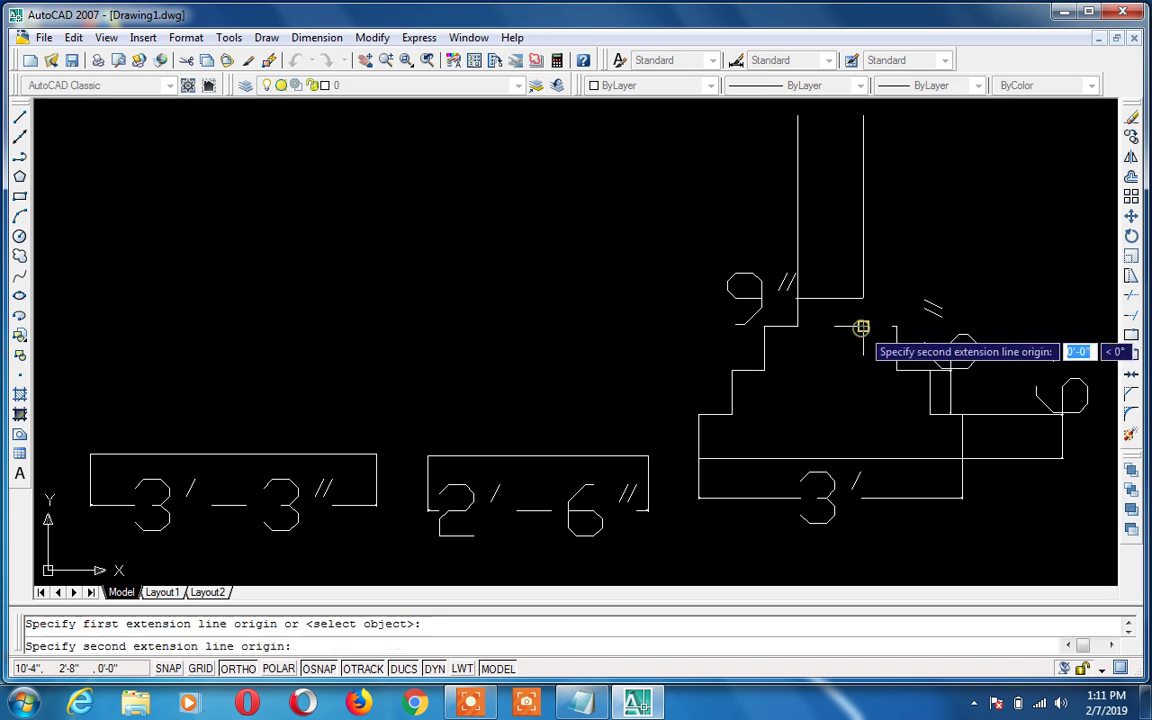
left_click(862, 298)
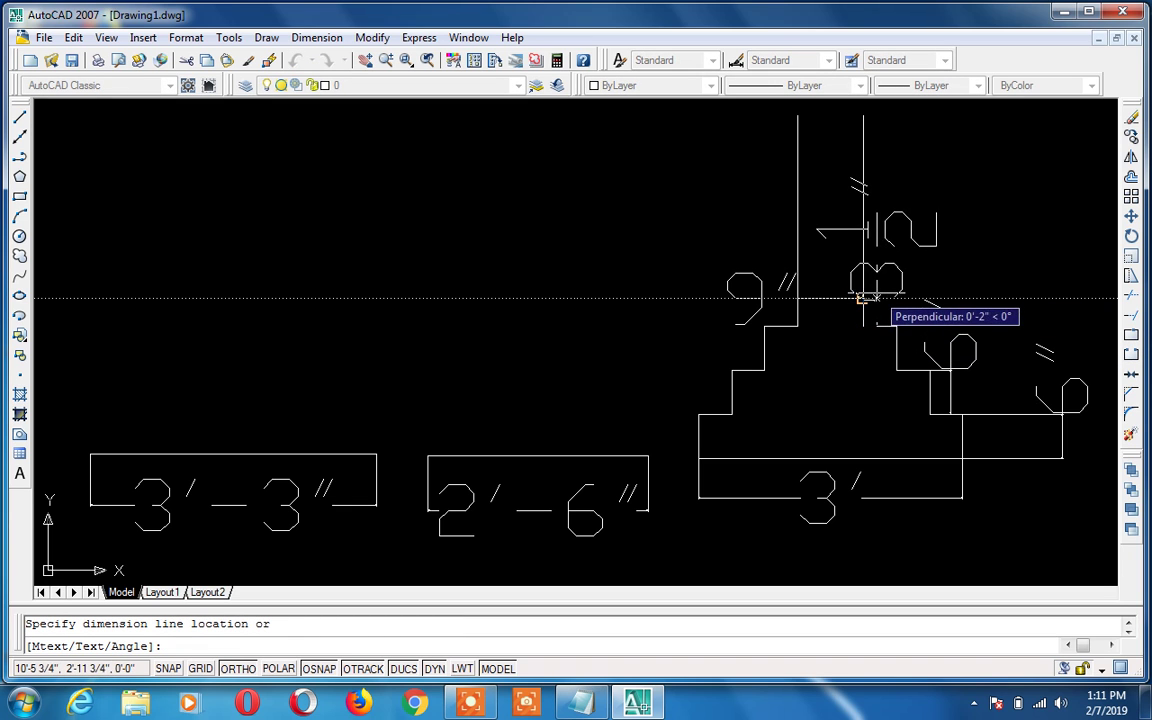
key("Escape")
left_click(864, 297)
key("Escape")
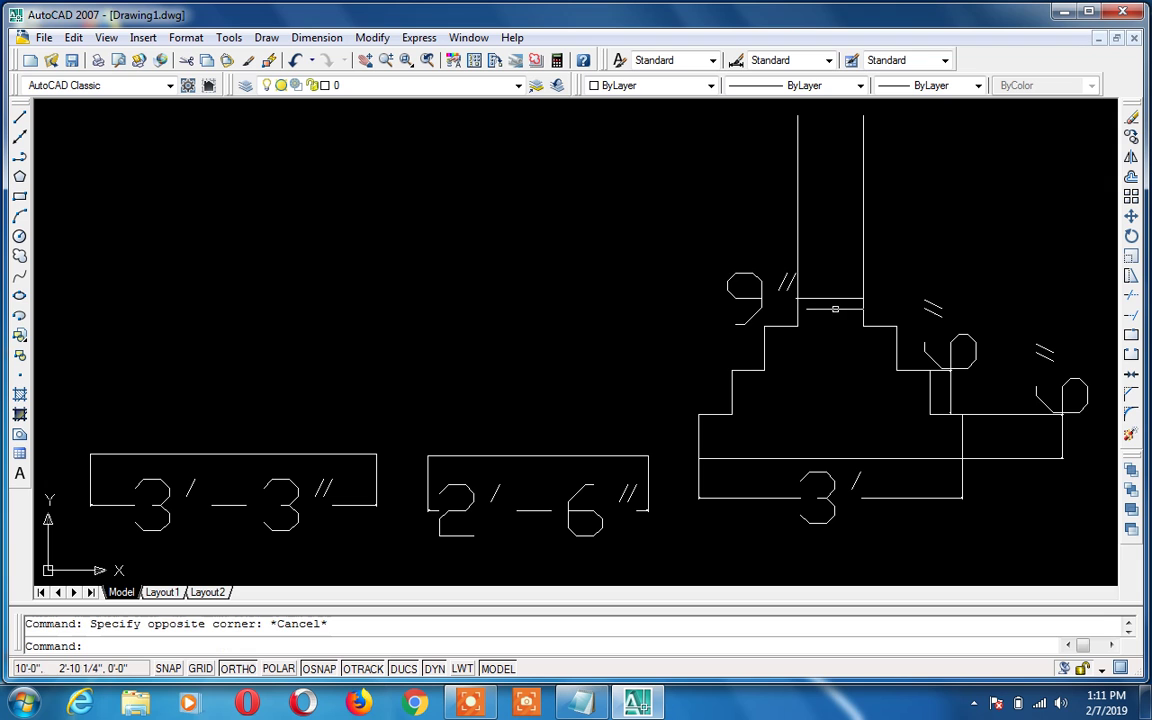
Try aligned dimensions on the two lower left-hand treads of the foundation, and undo both
type("da")
key("Return")
left_click(698, 414)
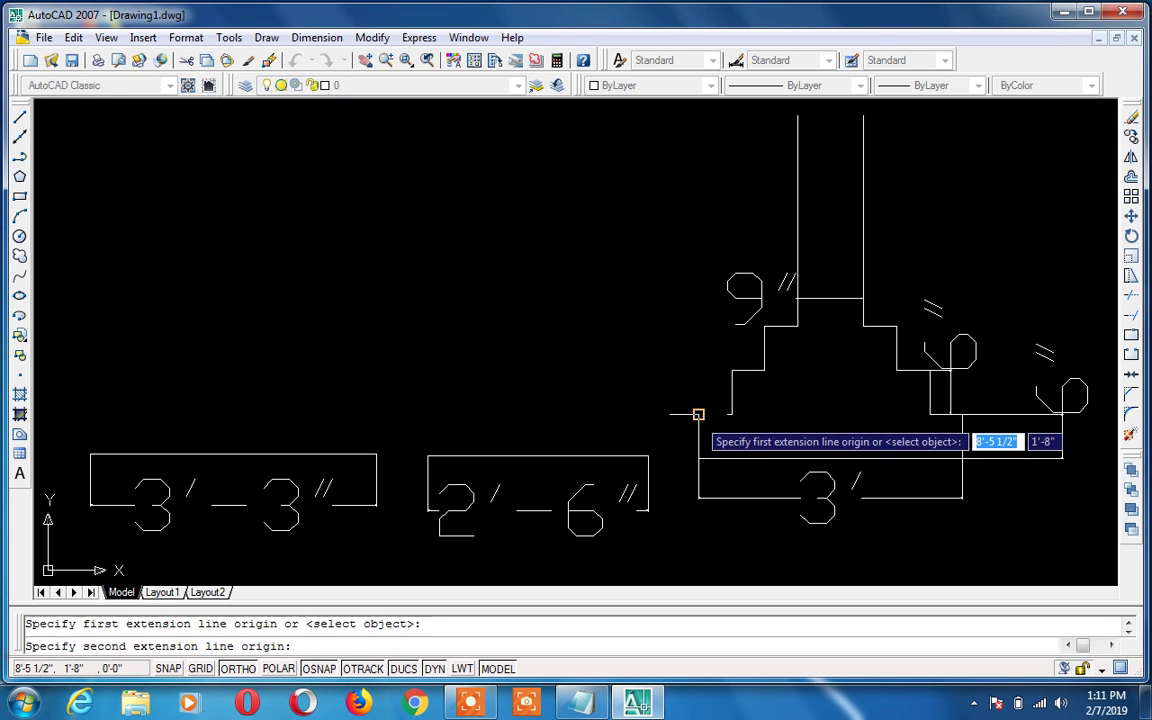
left_click(731, 414)
left_click(735, 398)
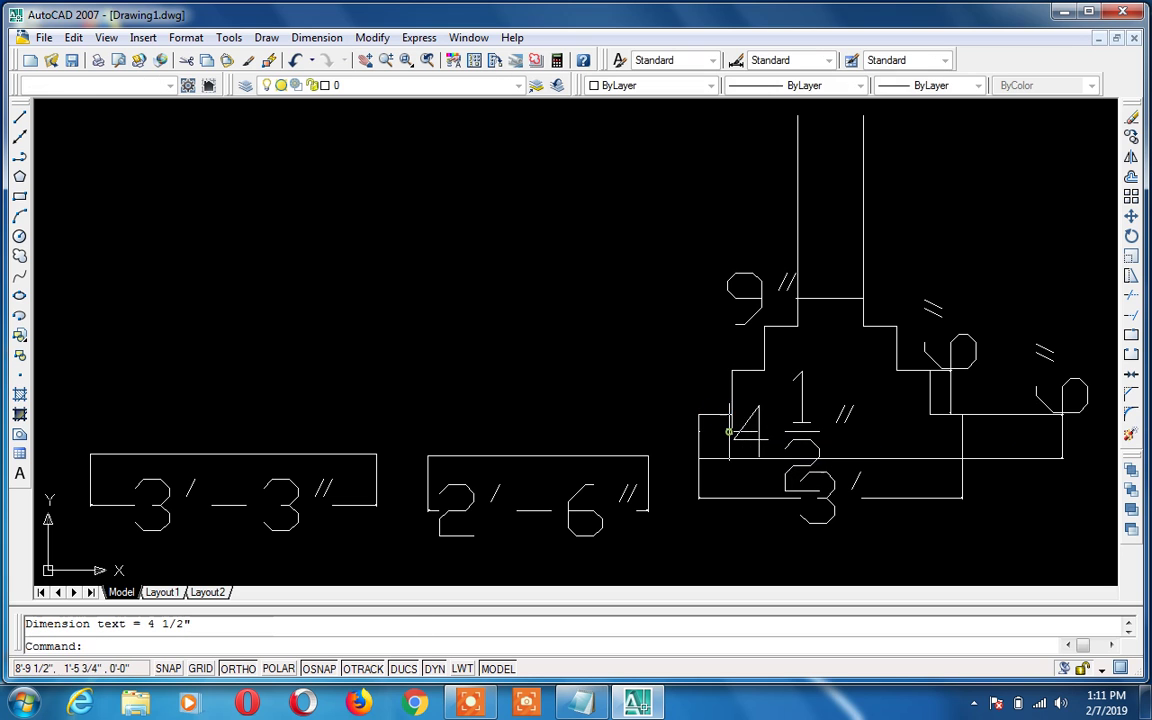
key("Return")
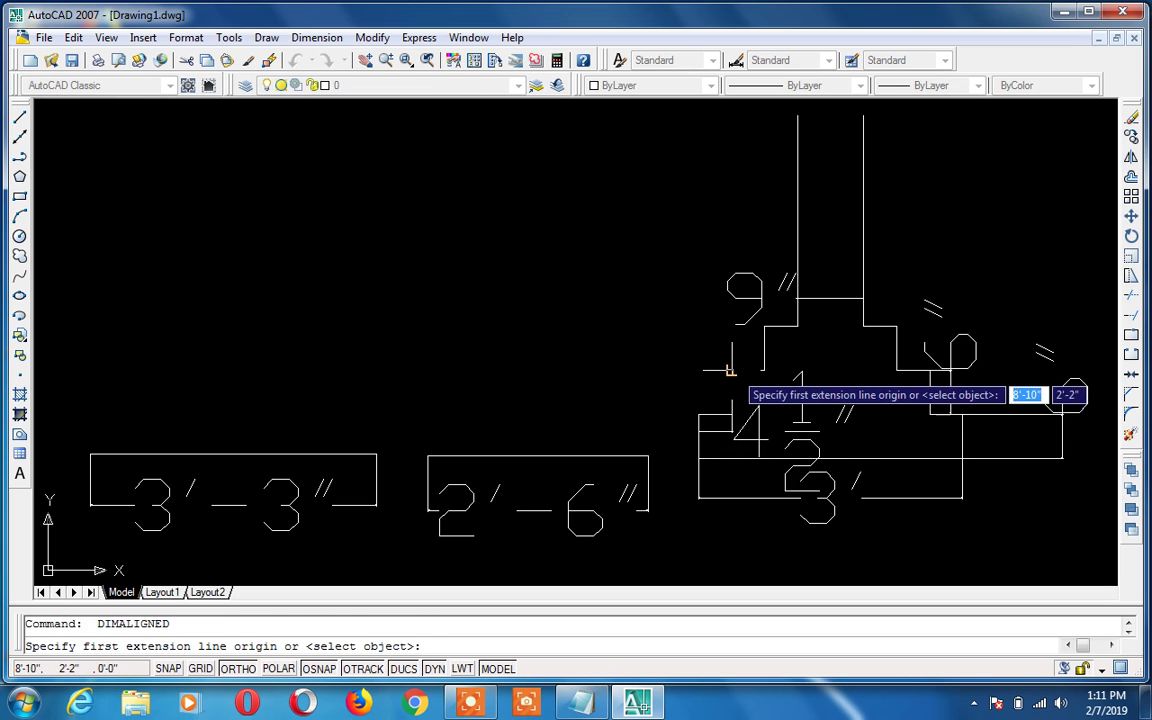
left_click(735, 370)
left_click(764, 370)
left_click(765, 373)
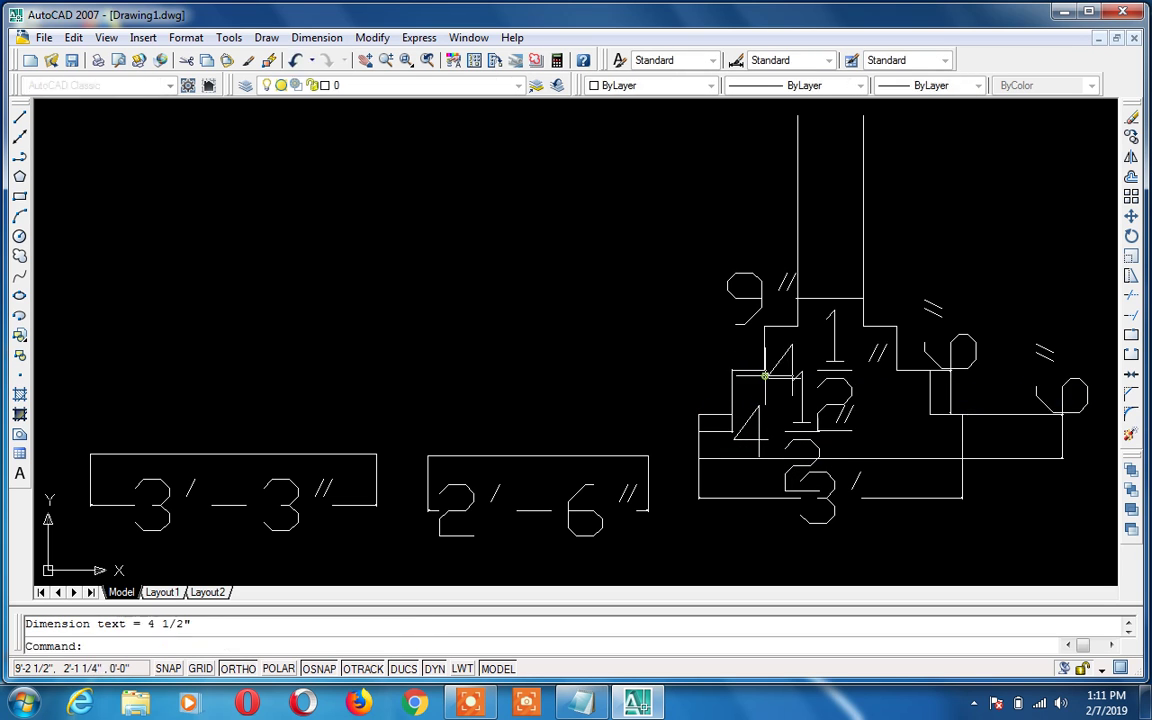
key("ctrl+z")
key("ctrl+z")
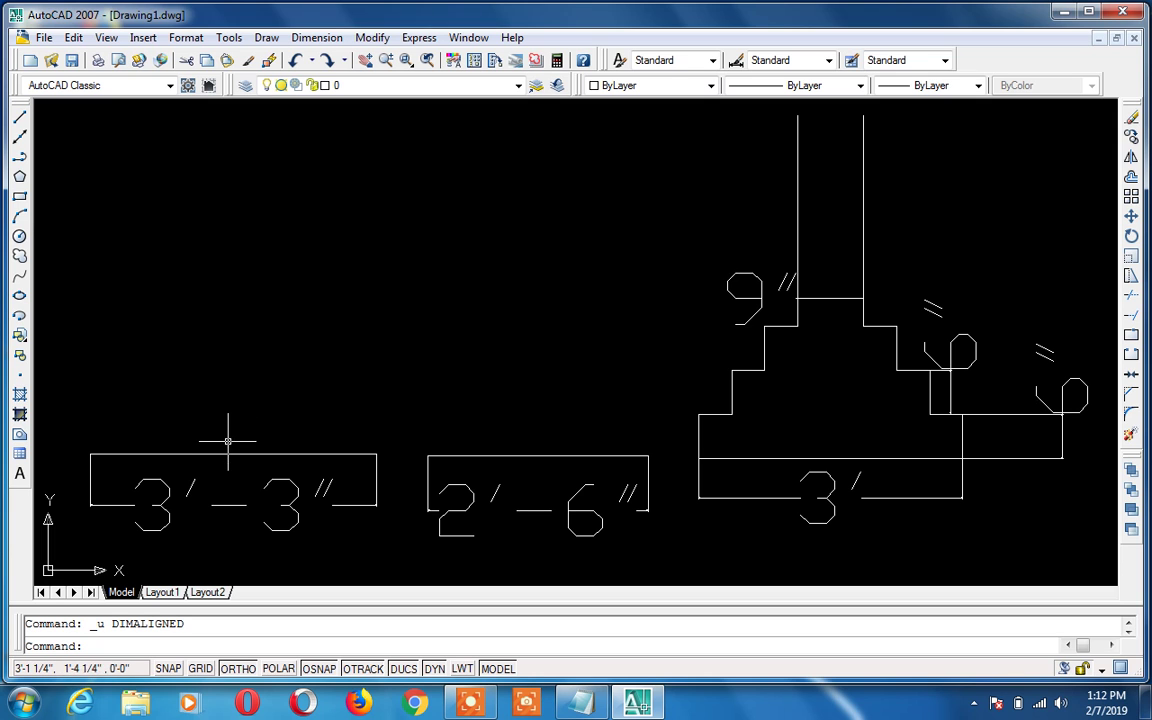
Start a stepped profile at the right end of the 3'-3" line with segments 9" up and 6" to the left
type("l")
key("Return")
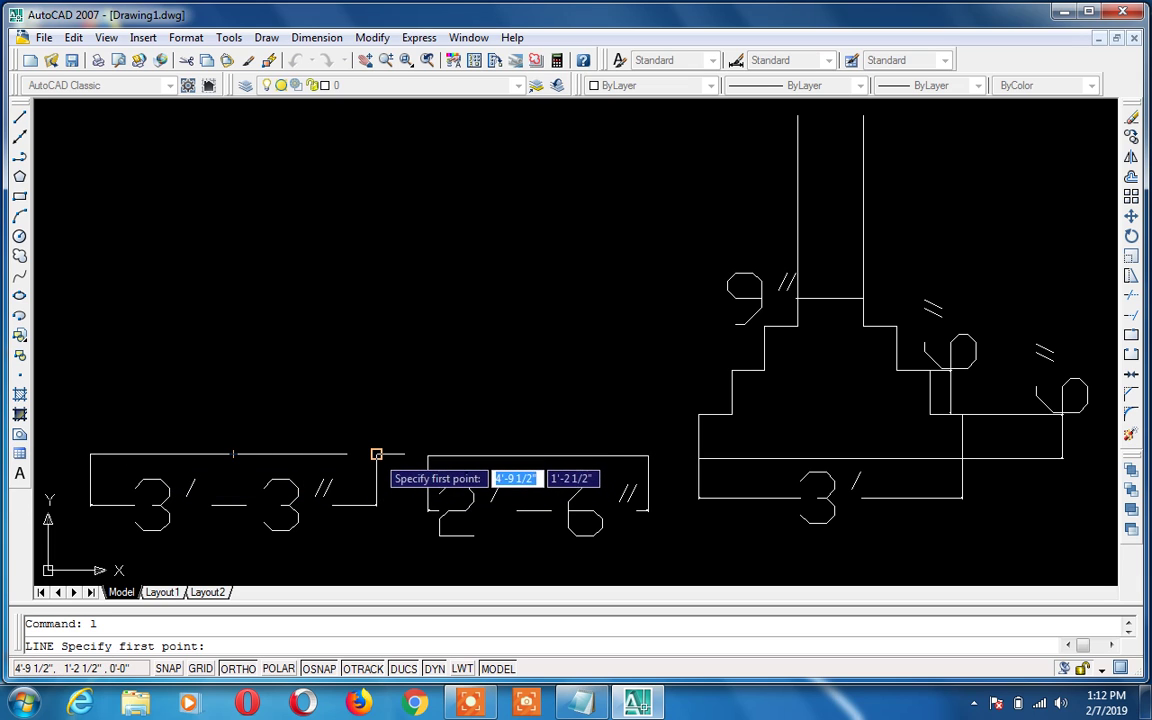
left_click(376, 454)
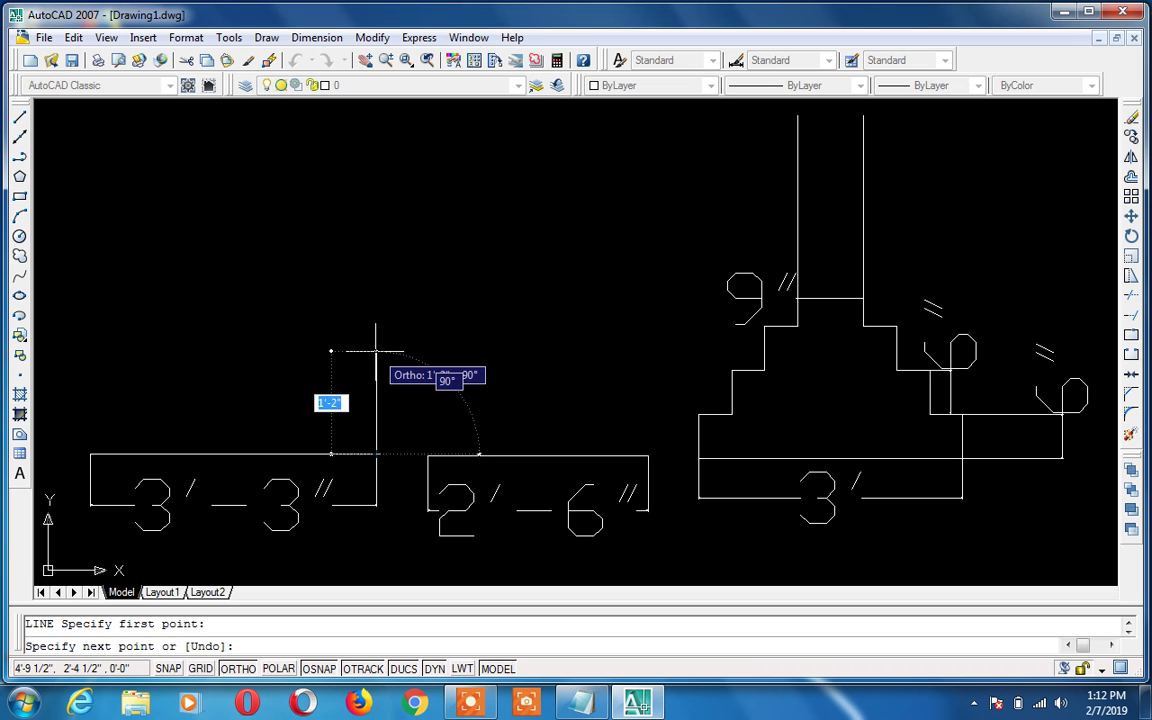
type("9")
key("Return")
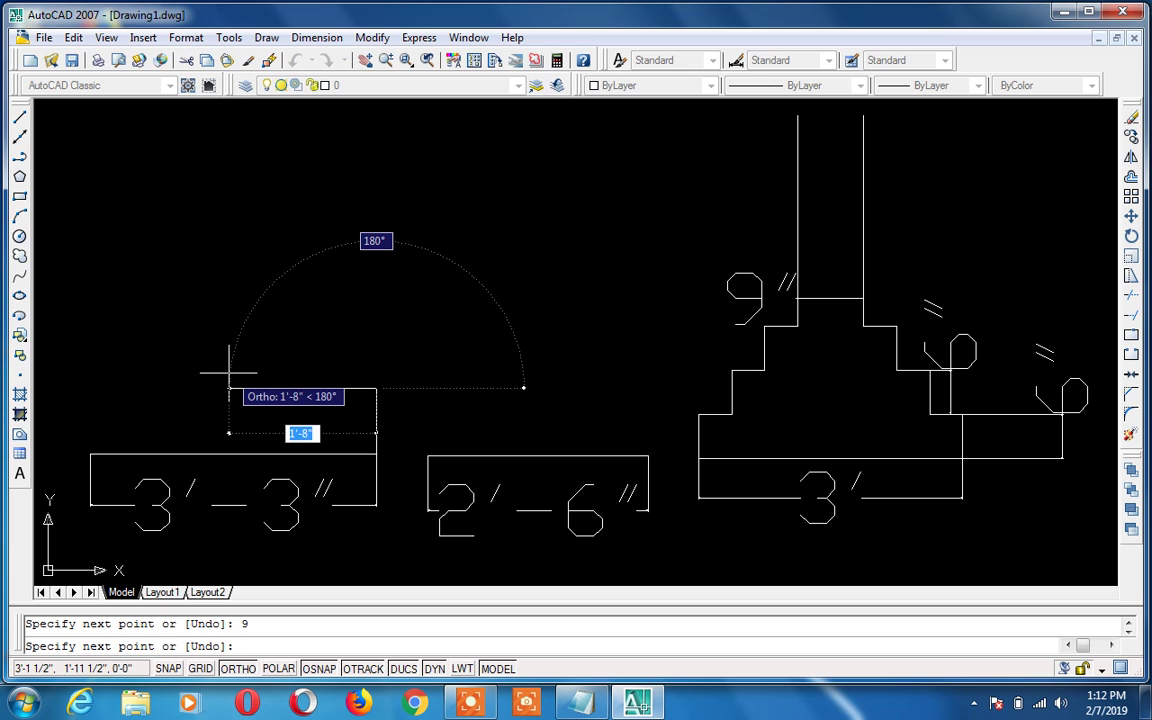
type("6")
key("Return")
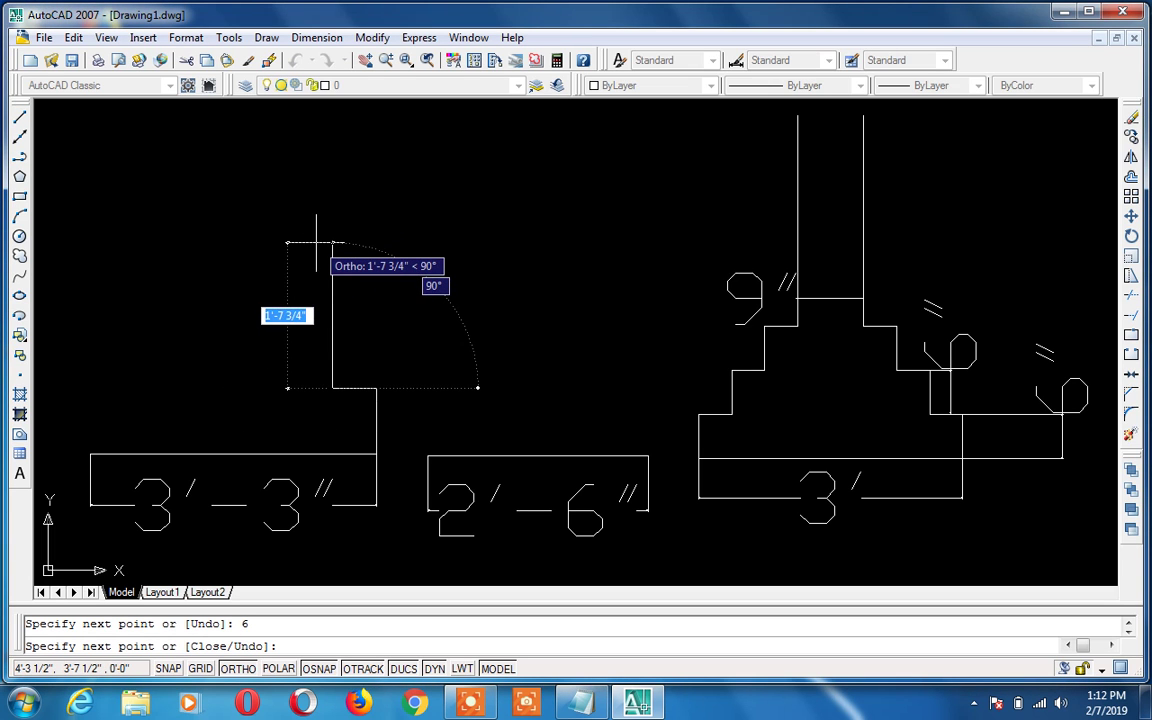
Continue the profile above the 3'-3" line with segments 6" up and 4.5" to the left
type("6")
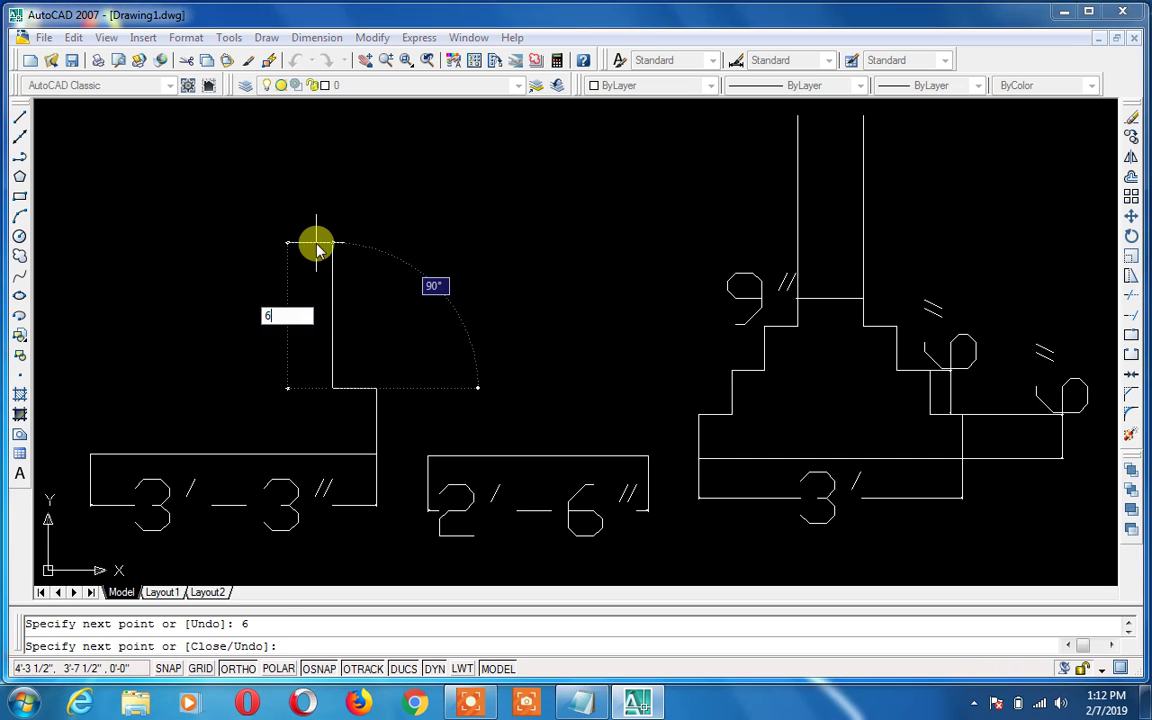
key("Return")
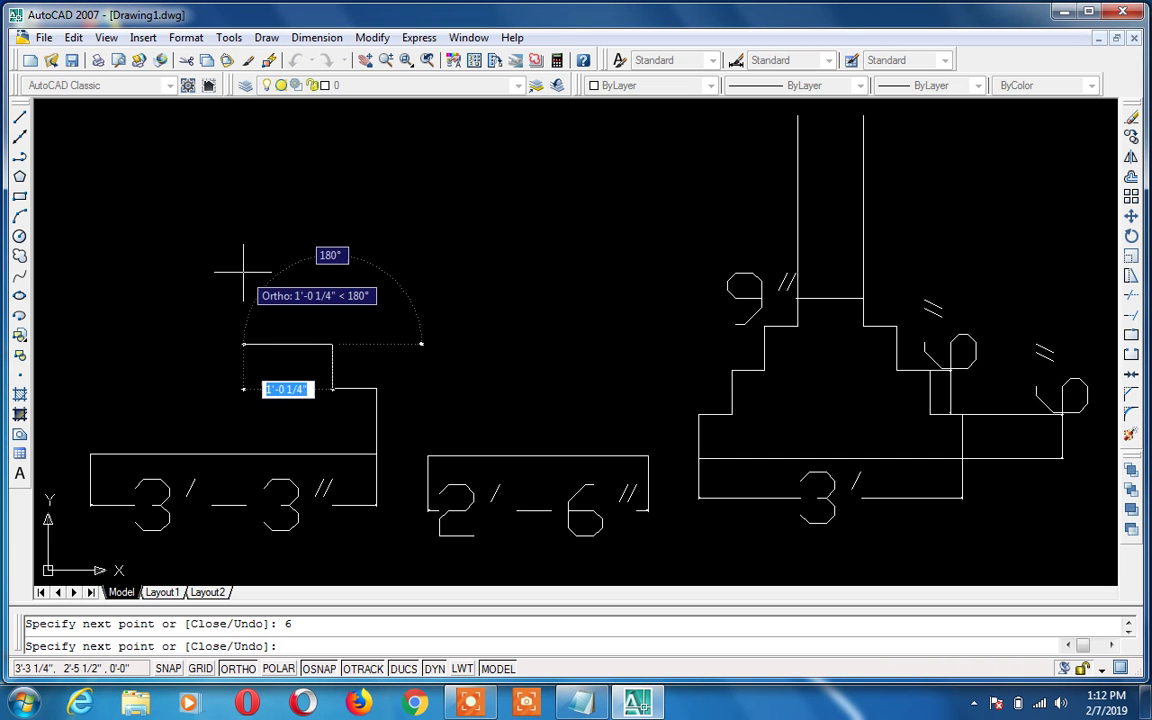
type("4")
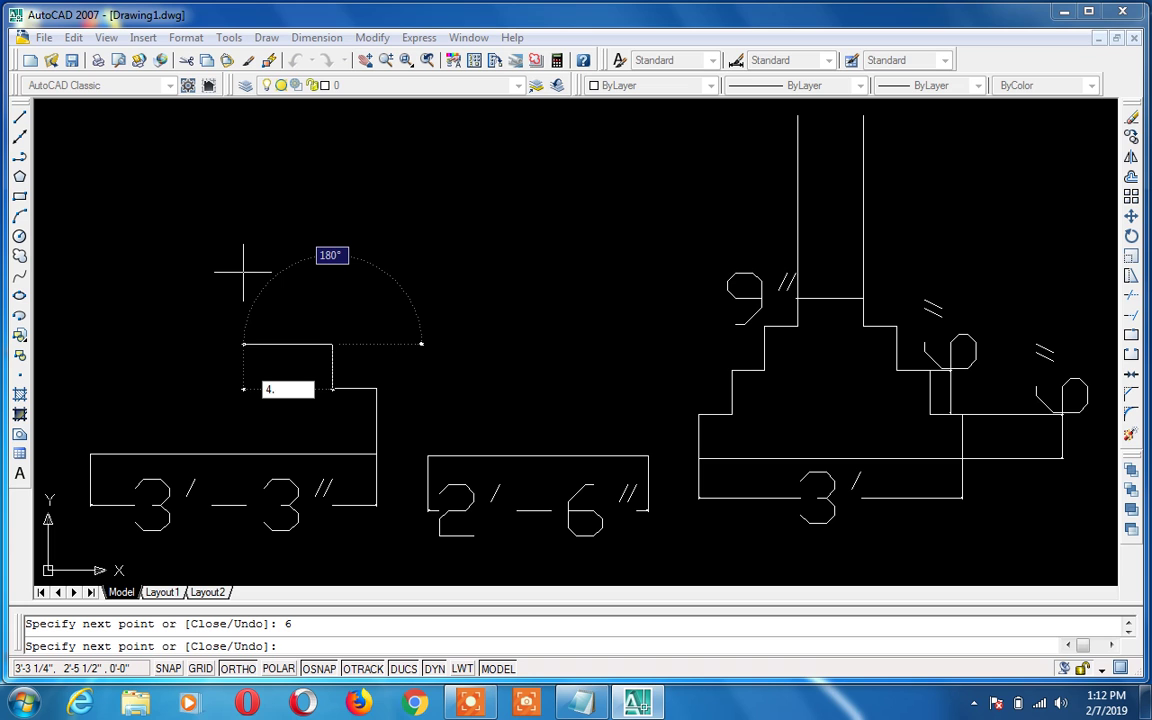
type(".5")
key("Return")
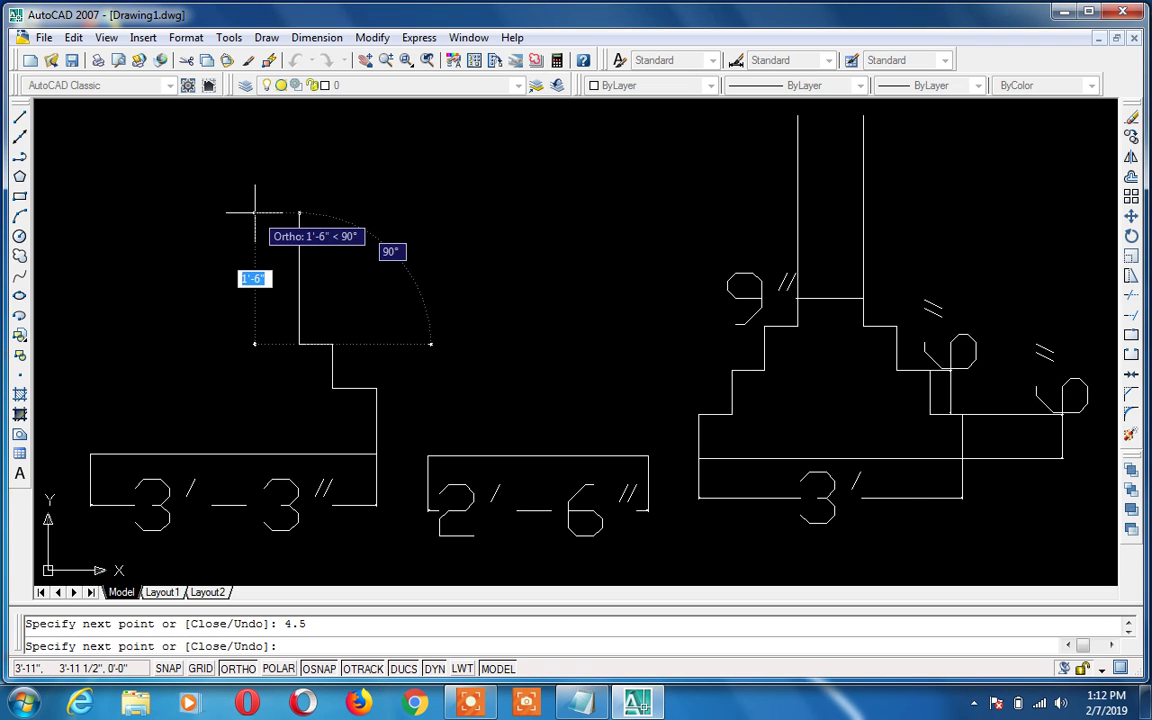
Finish the profile with segments 6" up and 4.5" to the left, and a long vertical wall line upward
type("6")
key("Return")
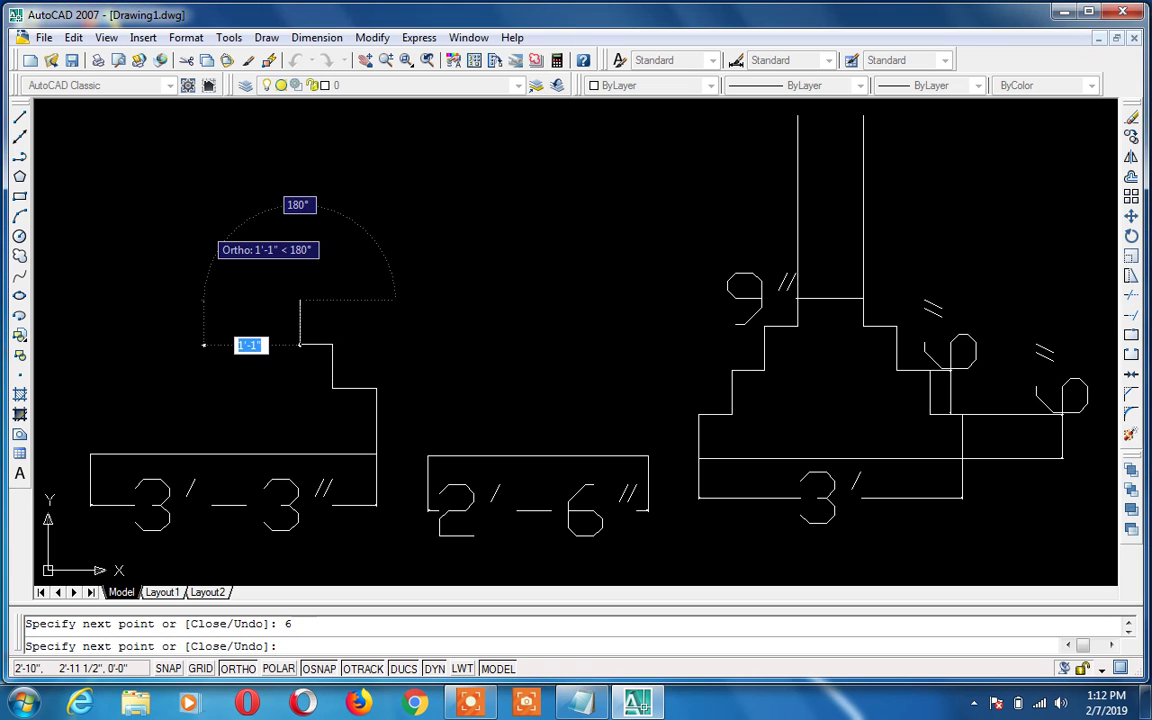
type("4")
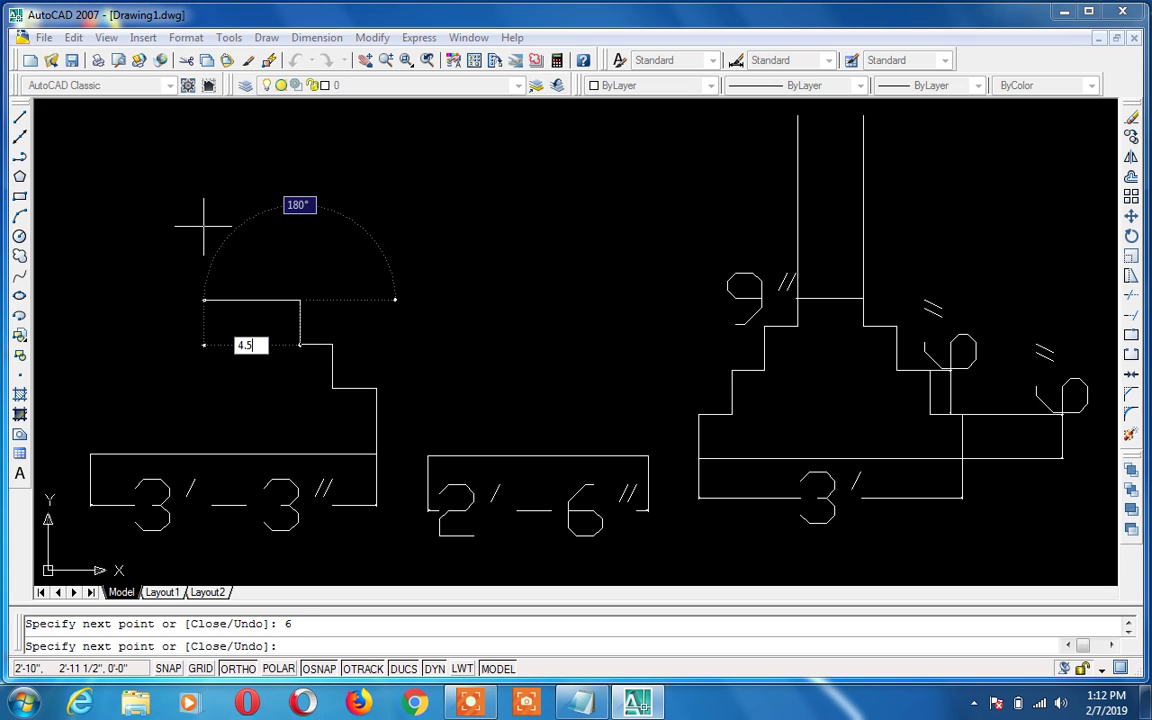
type(".5")
key("Return")
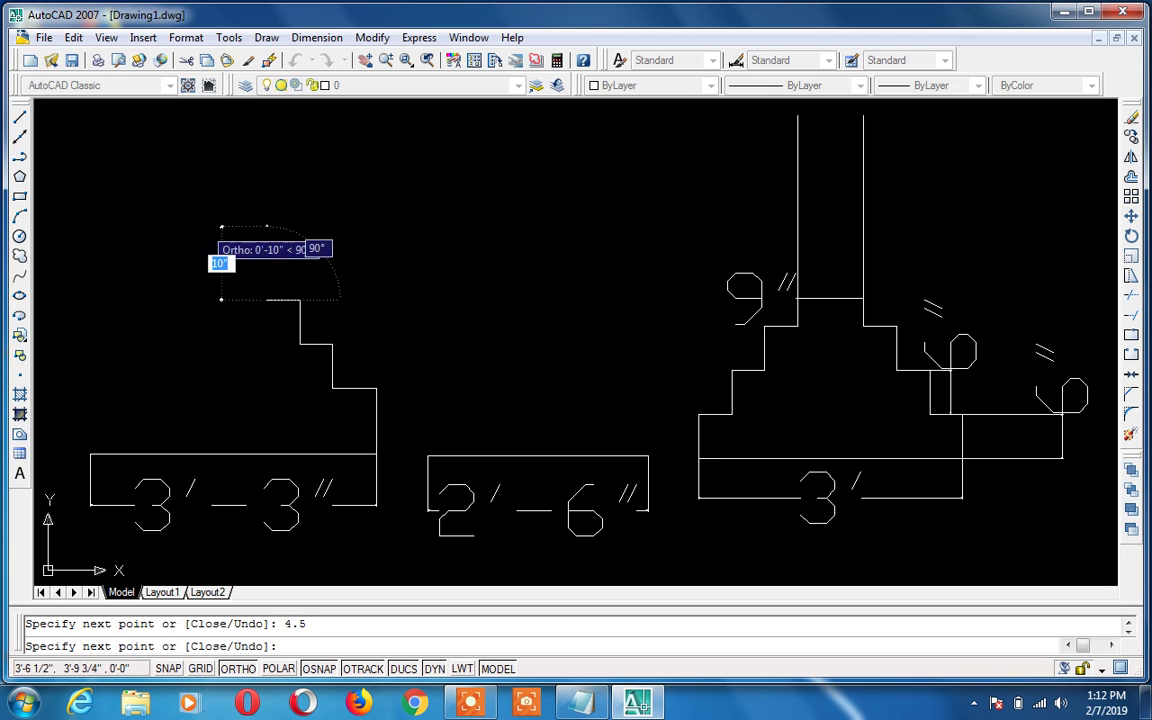
left_click(269, 109)
key("Return")
Mirror the stepped half profile about a vertical axis through the midpoint of the 3'-3" line, keeping the source objects
type("m")
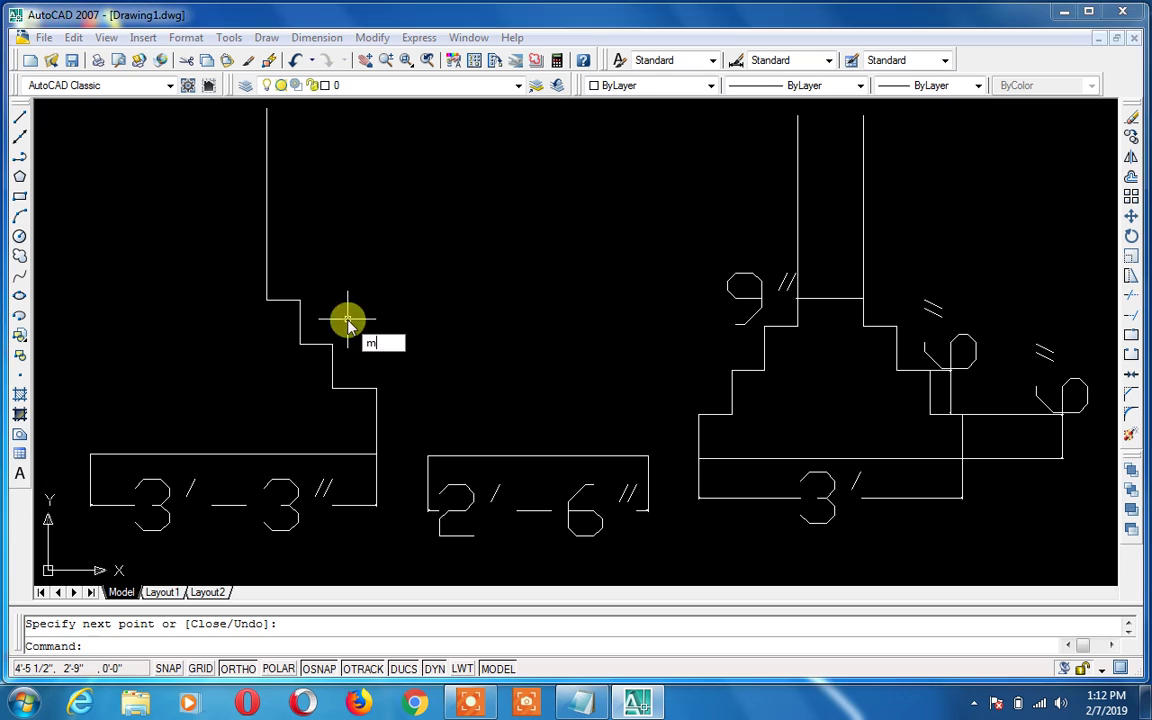
type("i")
key("Return")
left_click(406, 211)
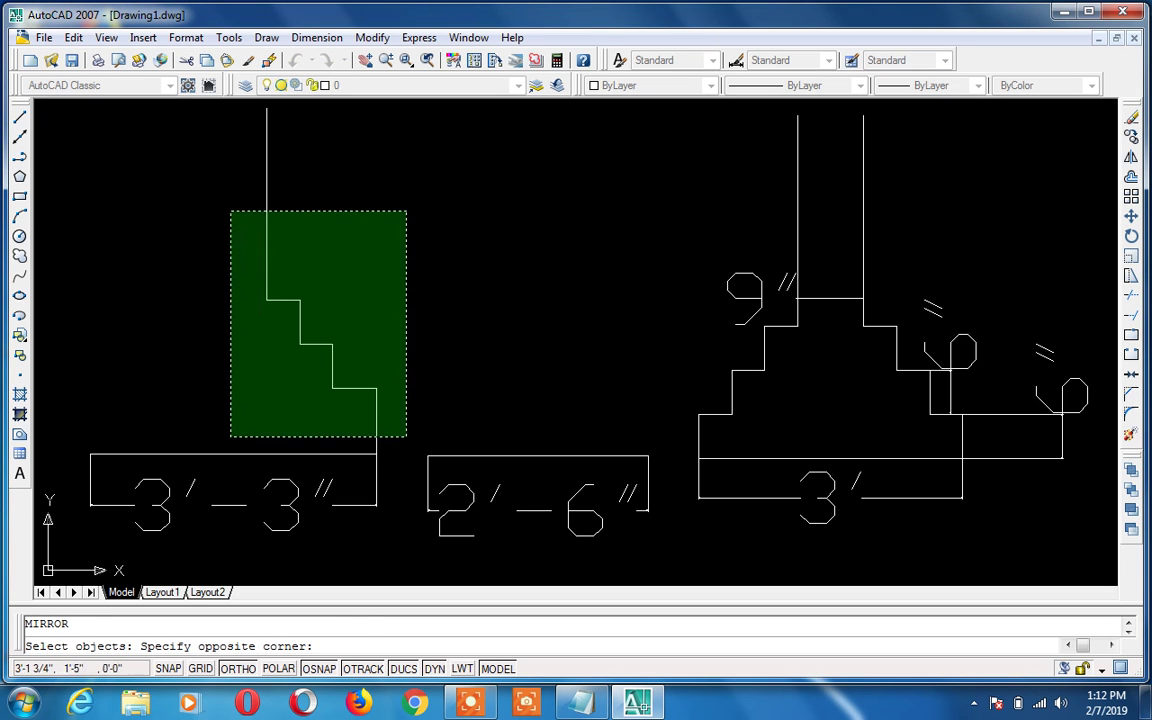
left_click(230, 436)
key("Return")
left_click(234, 454)
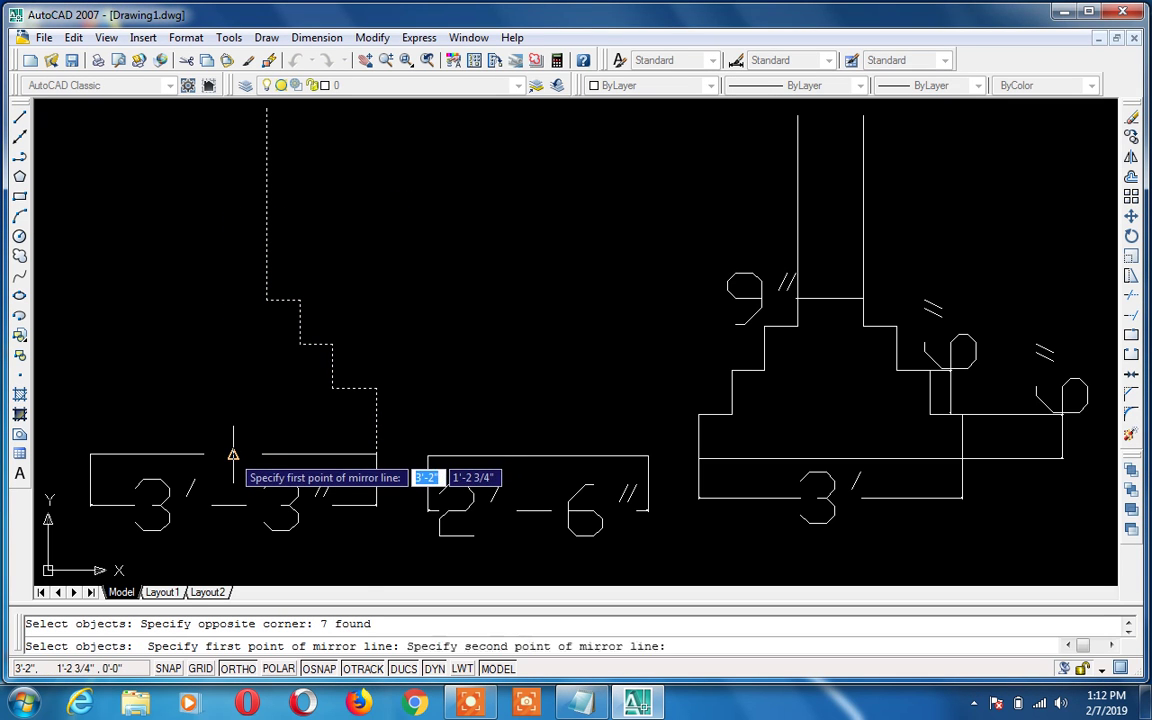
left_click(234, 555)
key("Return")
Start an aligned dimension across the wall of the 3'-3" section, with its first origin on the left wall line
type("dal")
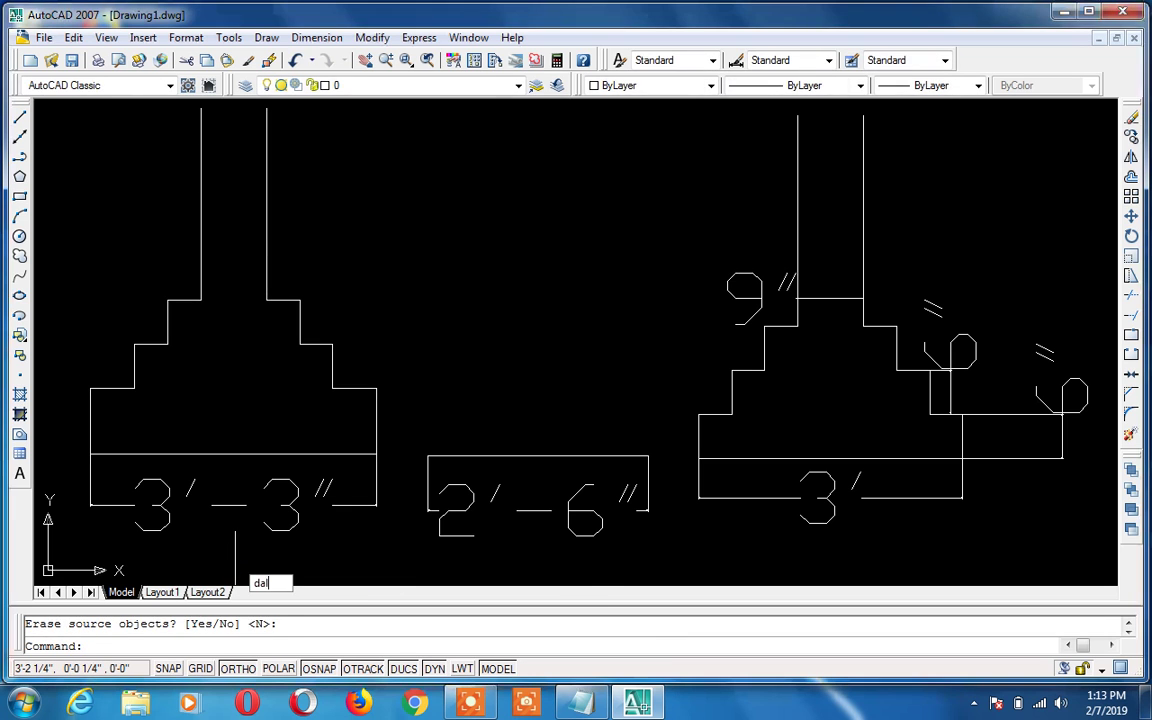
key("Return")
left_click(201, 218)
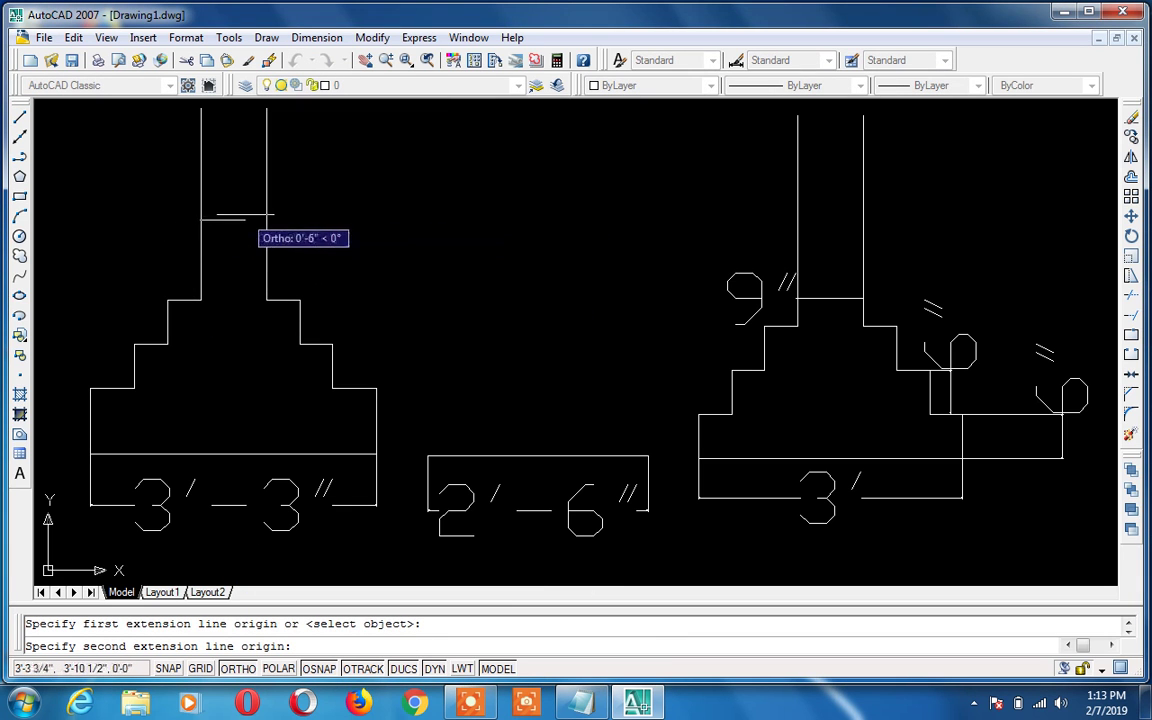
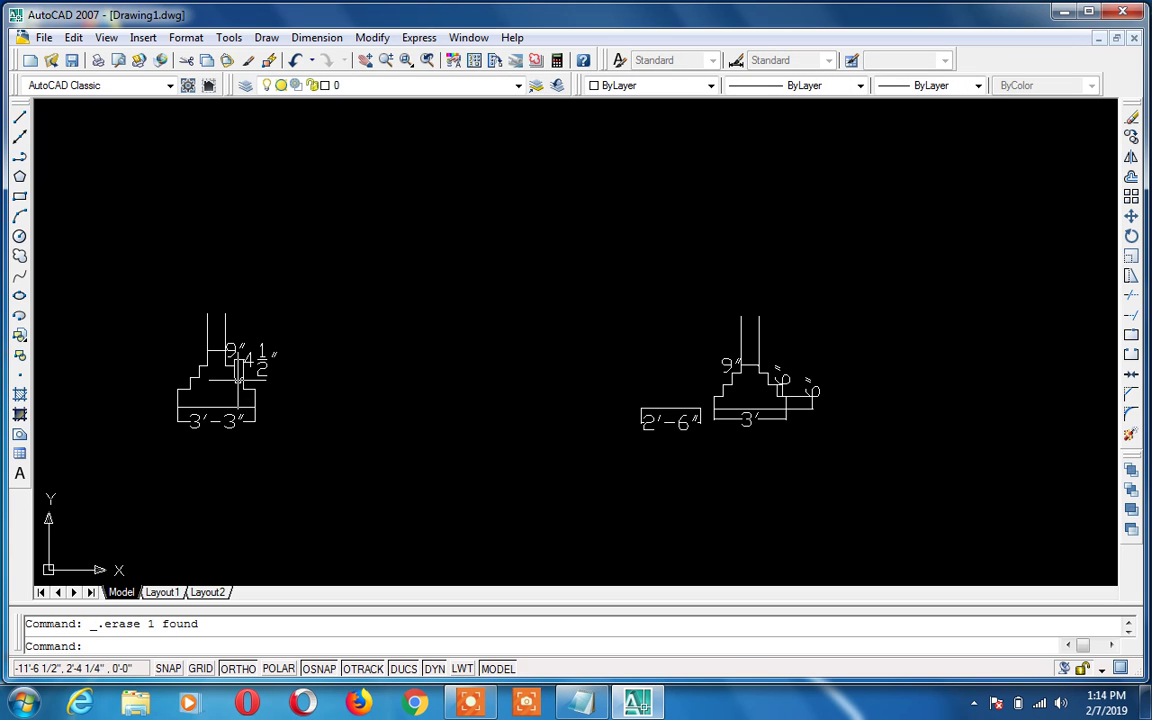
Move the 2'-6" line together with its dimension horizontally into the open space between the two stepped sections
scroll(239, 376, "up", 3)
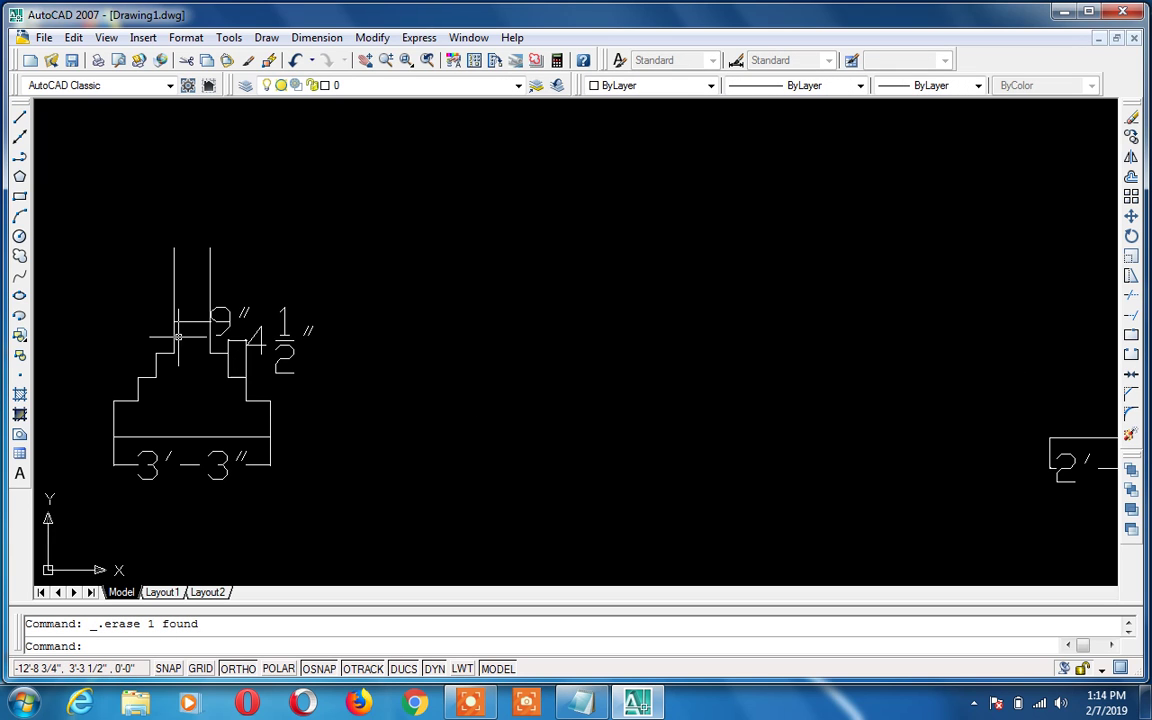
left_click(288, 328)
scroll(412, 380, "down", 3)
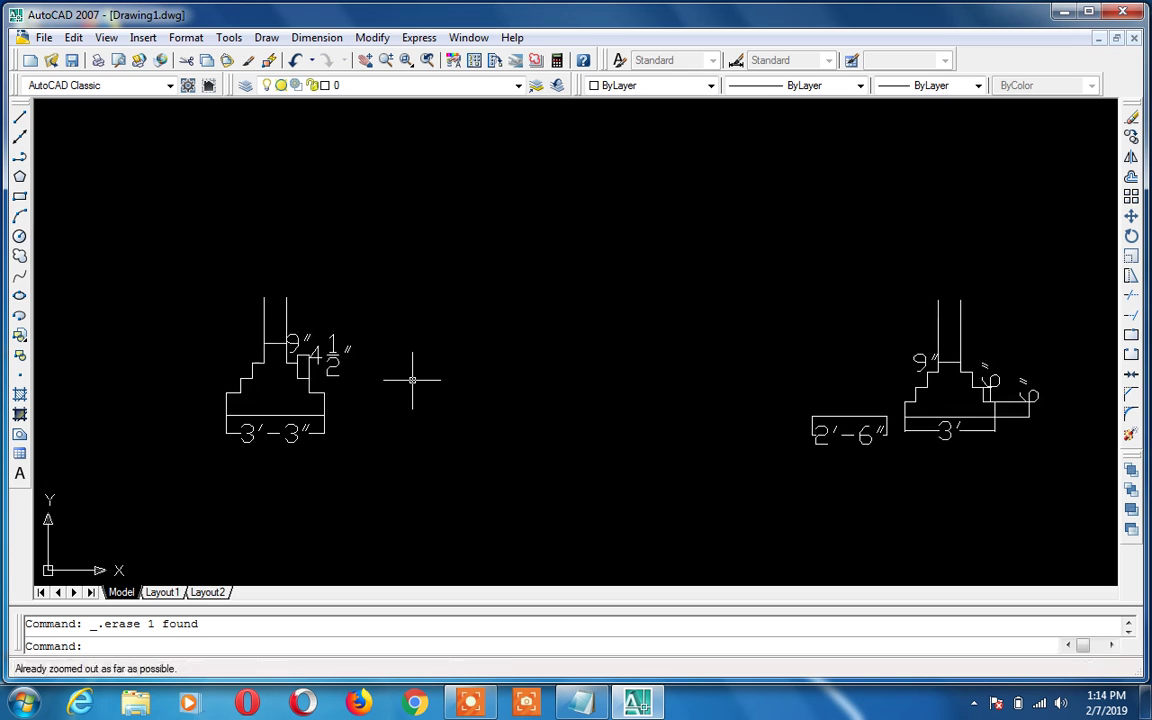
left_click(828, 458)
type("m")
key("Return")
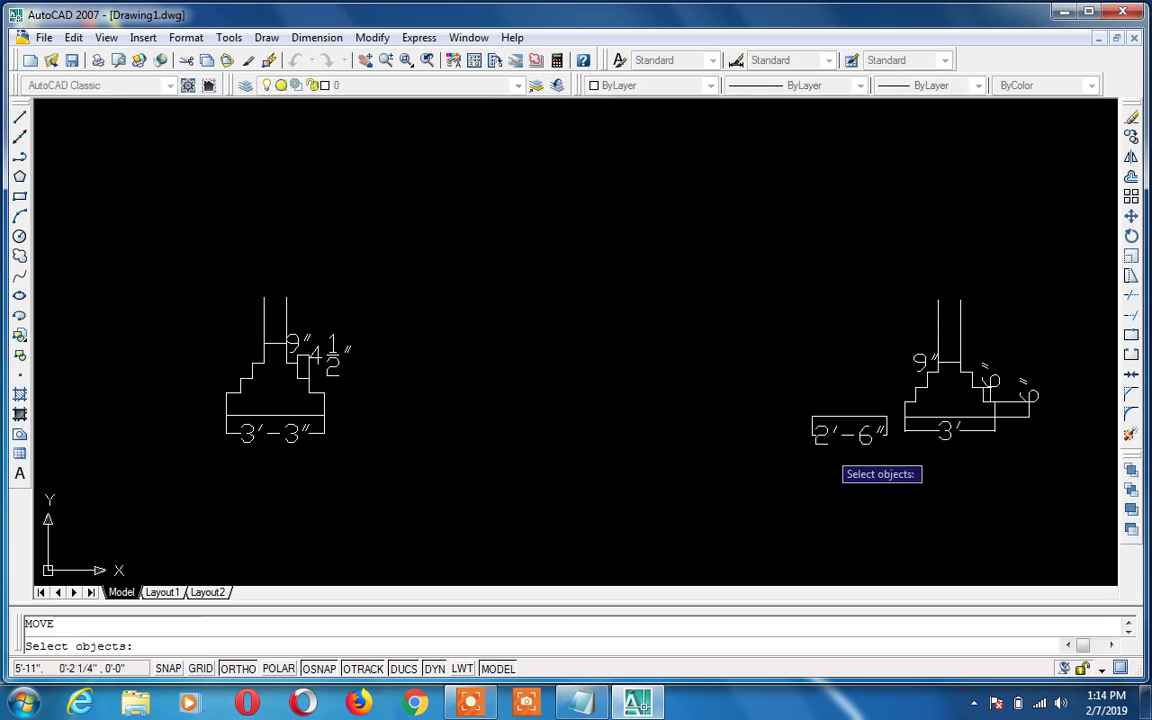
left_click(796, 398)
left_click(899, 456)
key("Return")
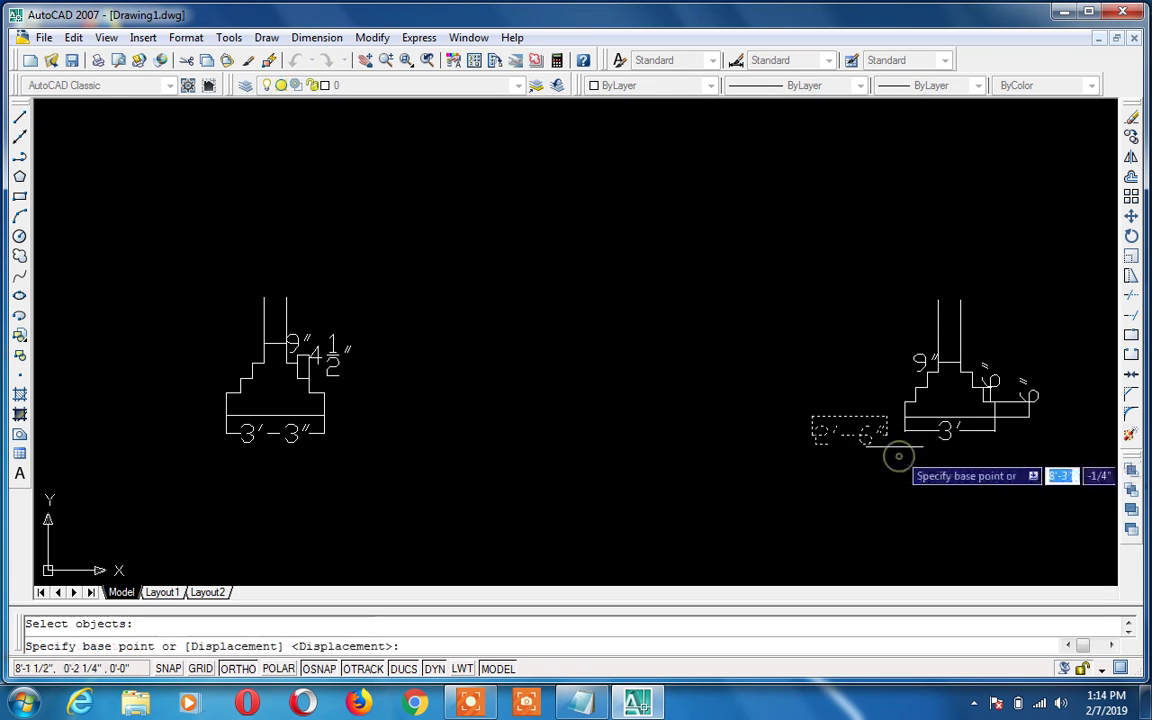
left_click(888, 436)
left_click(623, 430)
key("Escape")
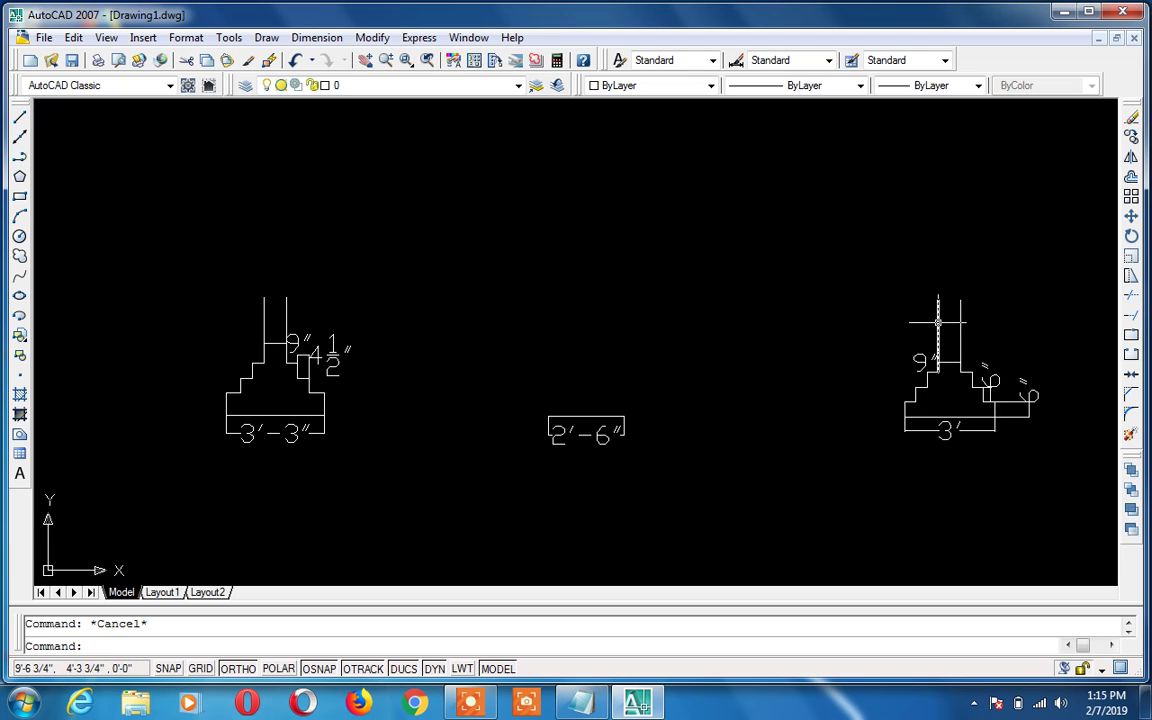
Delete the whole 3' stepped foundation section with all its dimensions
left_click(903, 279)
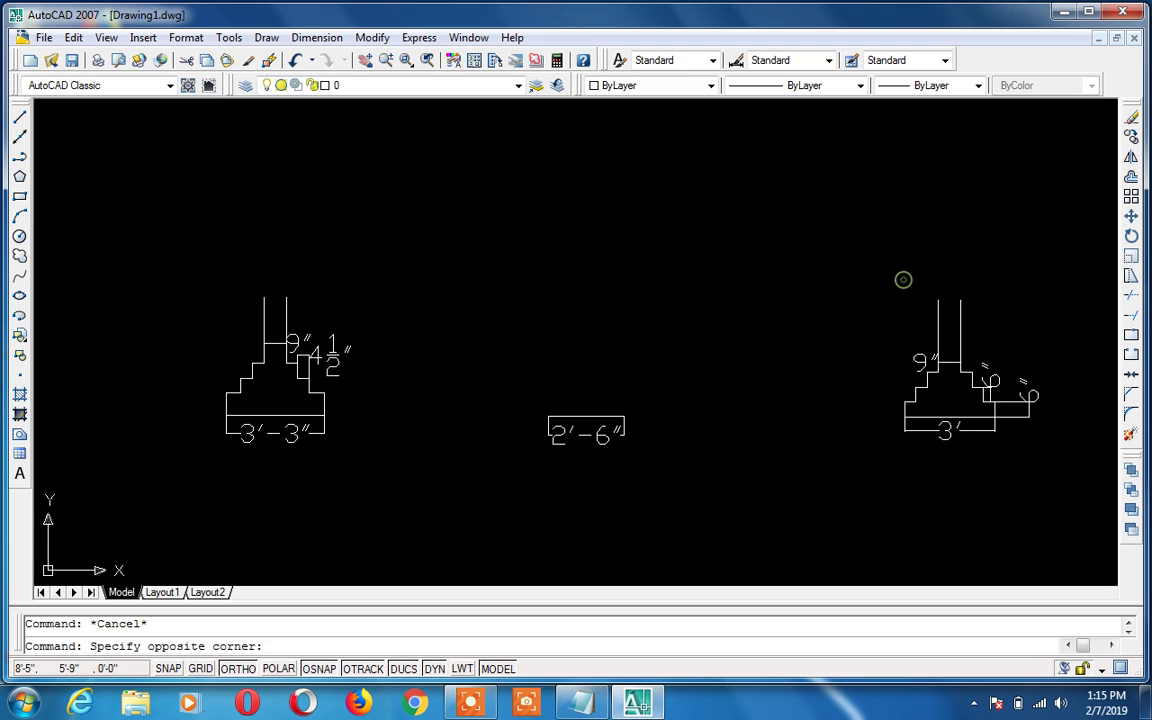
left_click(1060, 456)
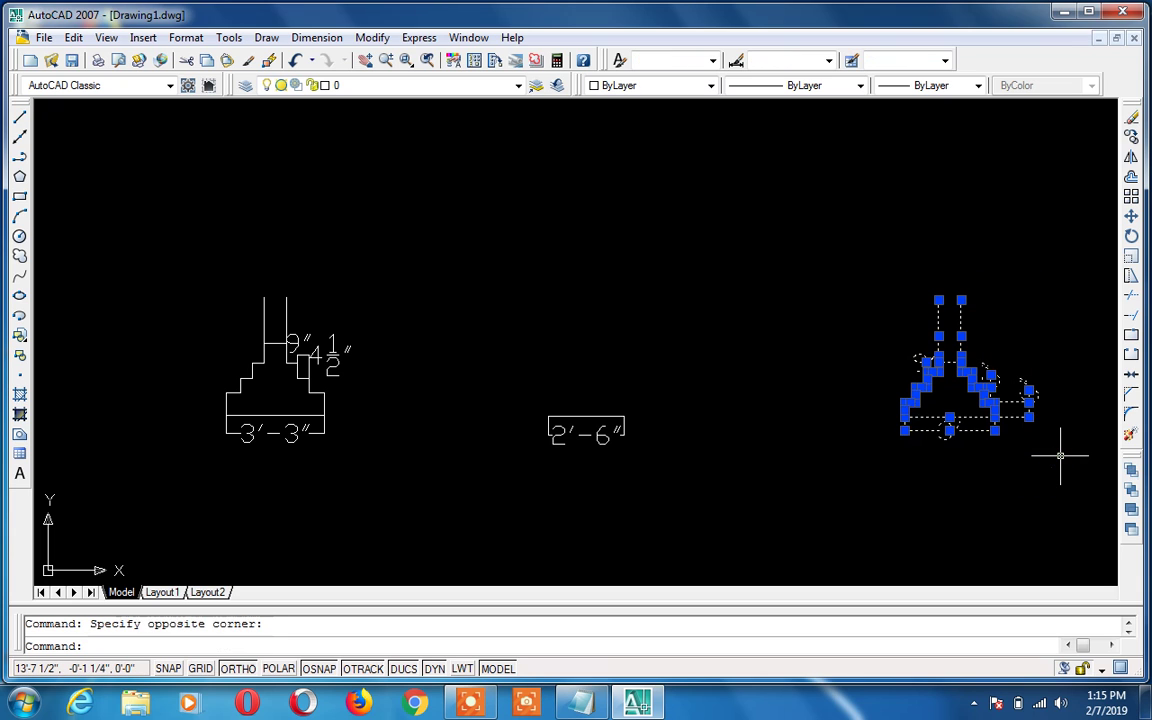
key("Delete")
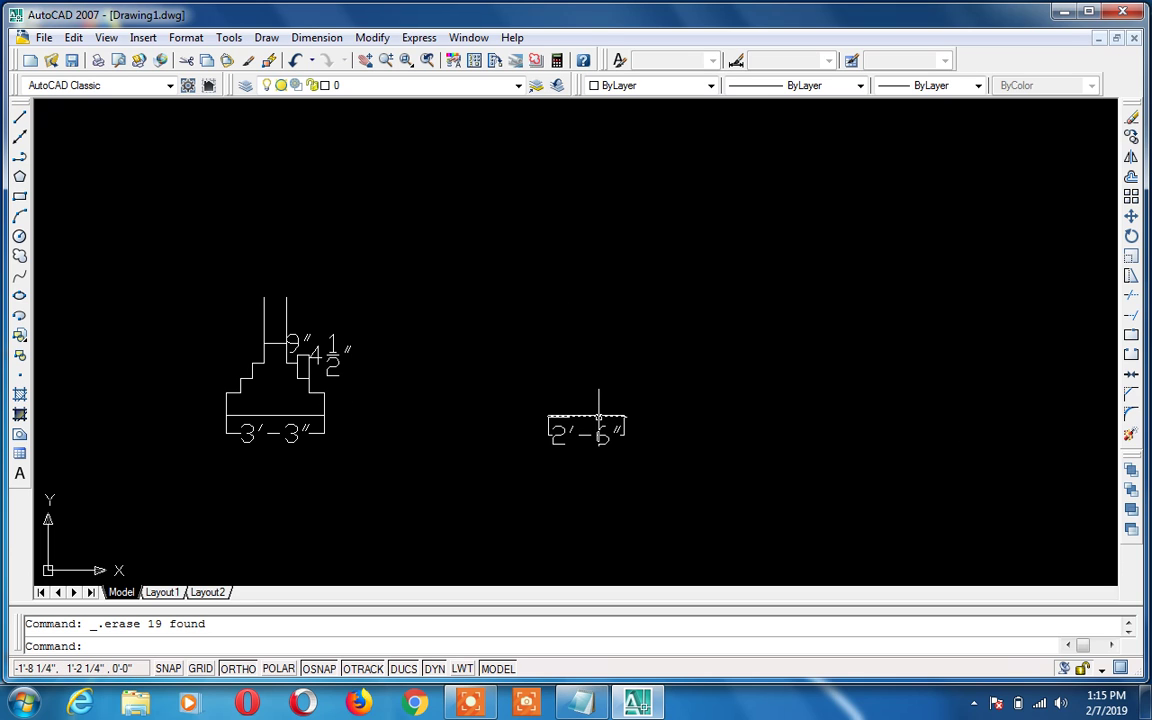
Start a stepped profile at the right end of the 2'-6" line with segments 9" up and 6" to the left
scroll(598, 418, "up", 2)
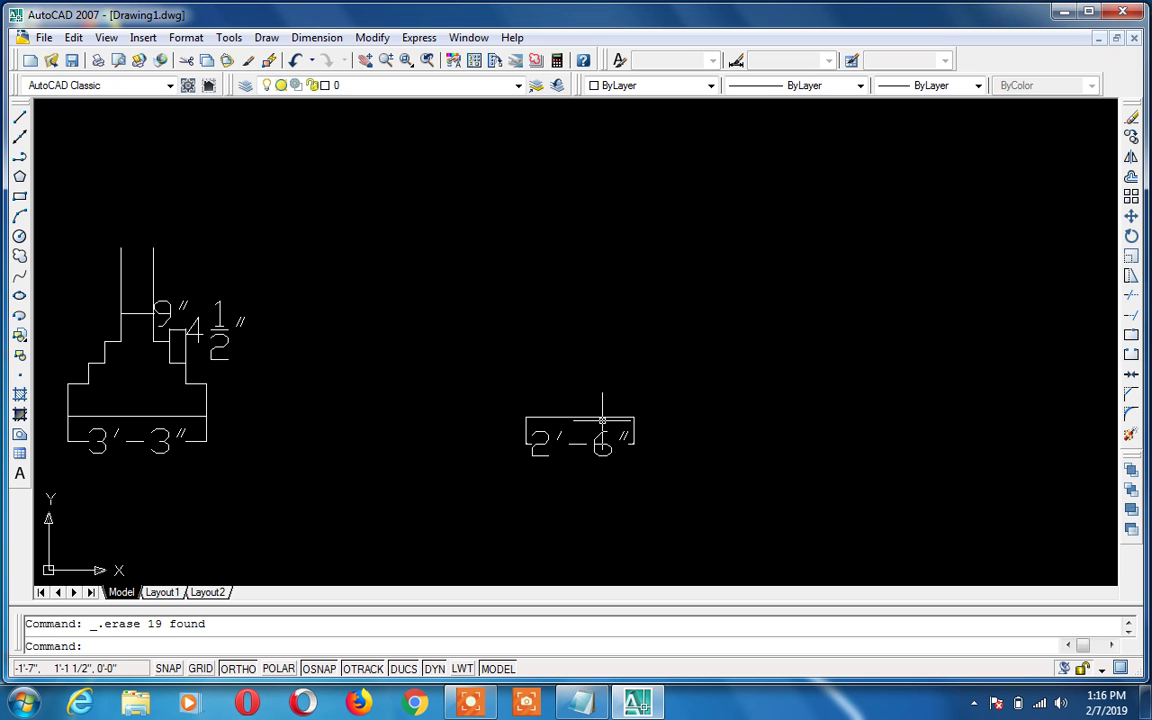
scroll(628, 432, "up", 3)
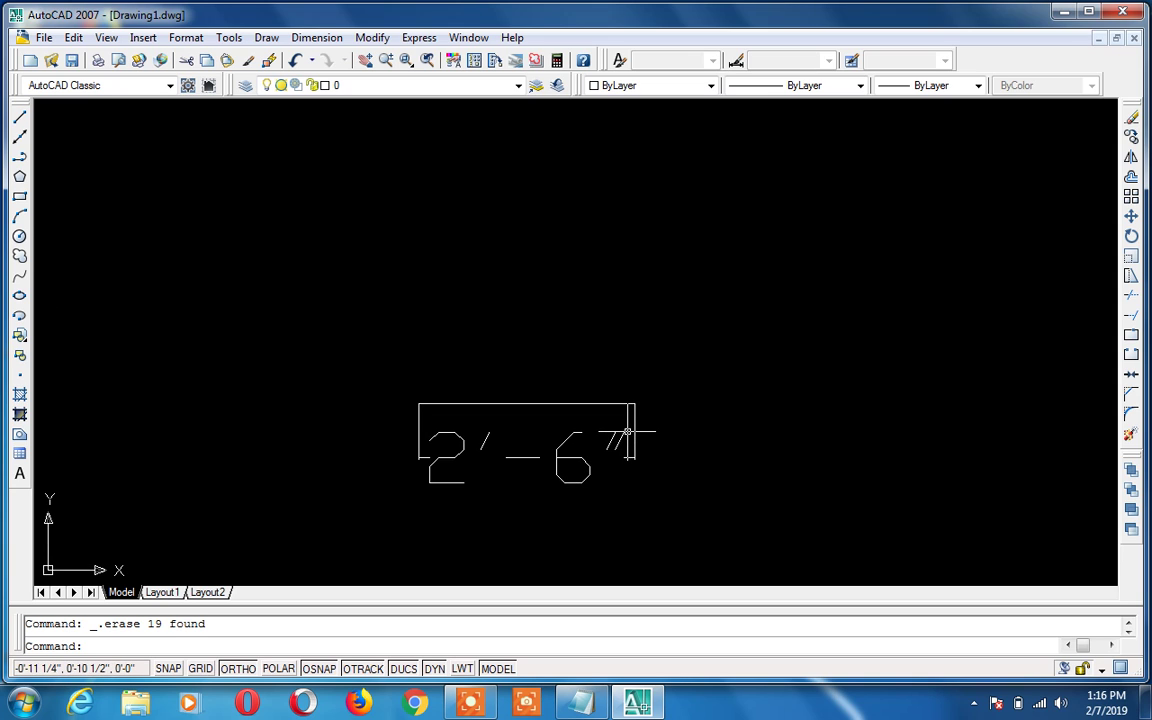
type("l")
key("Return")
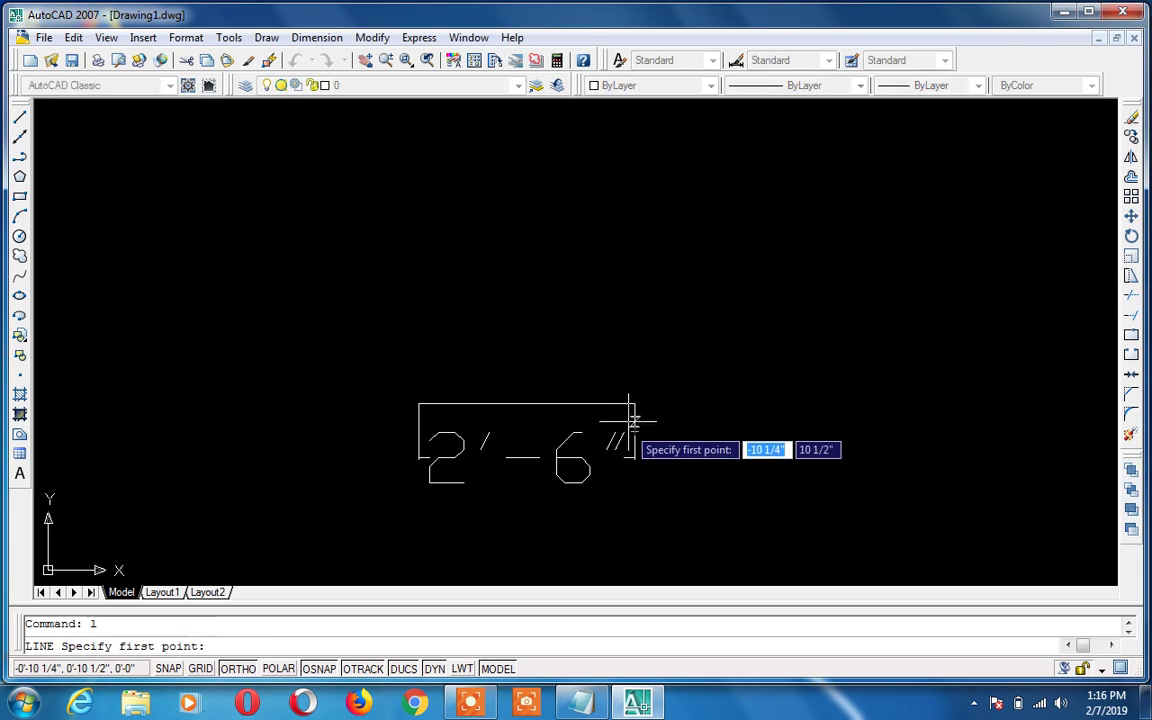
left_click(632, 403)
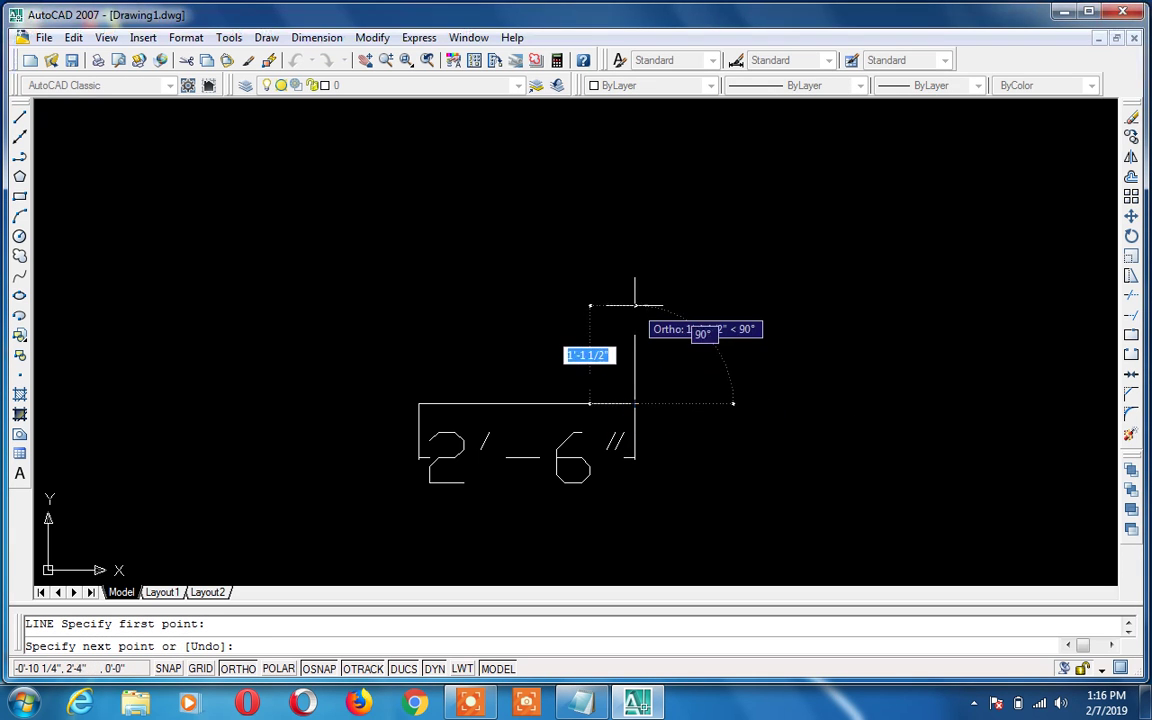
type("9")
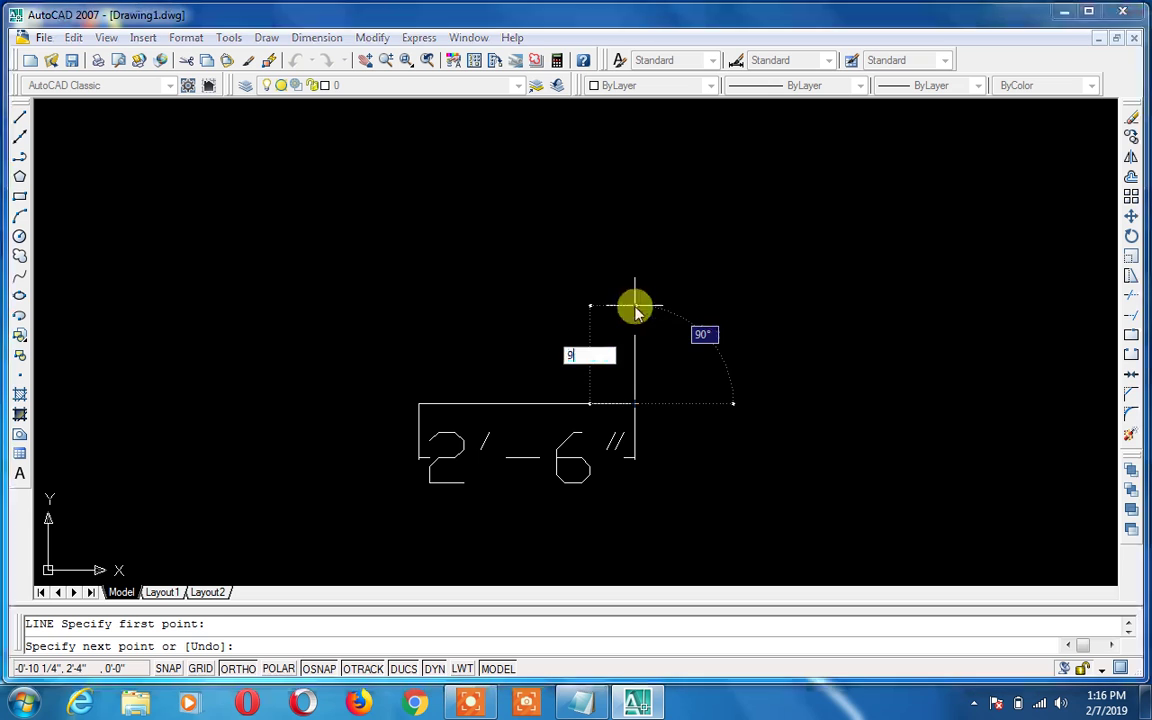
key("Return")
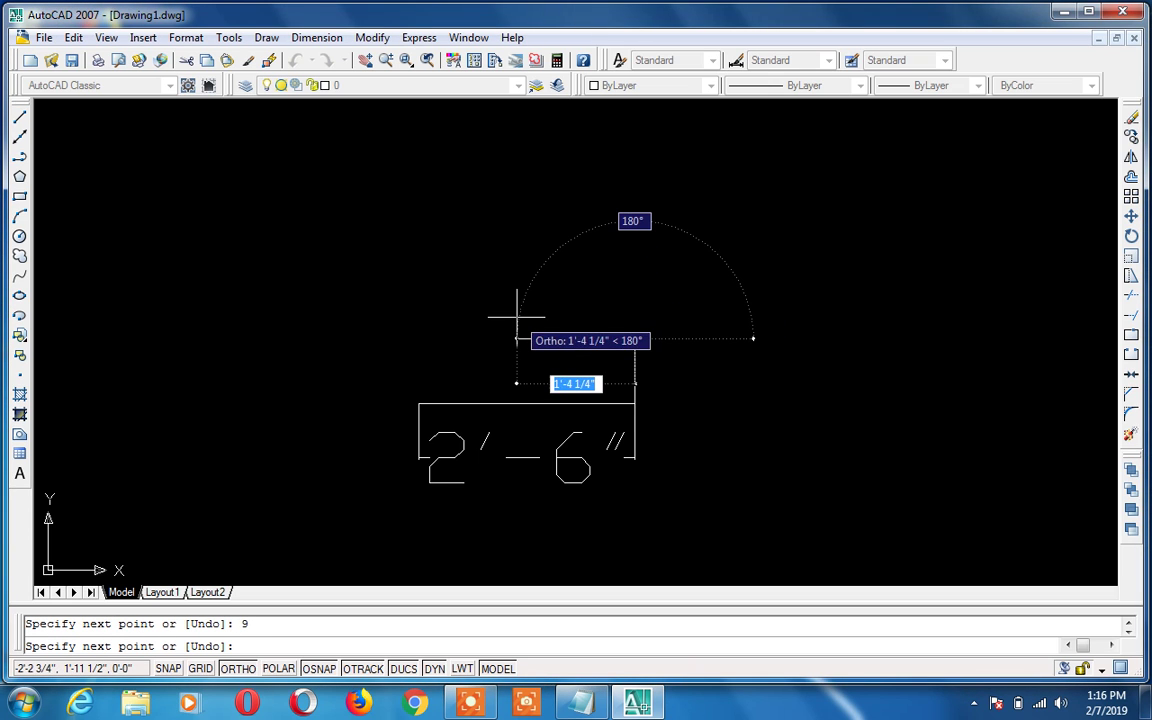
type("6")
key("Return")
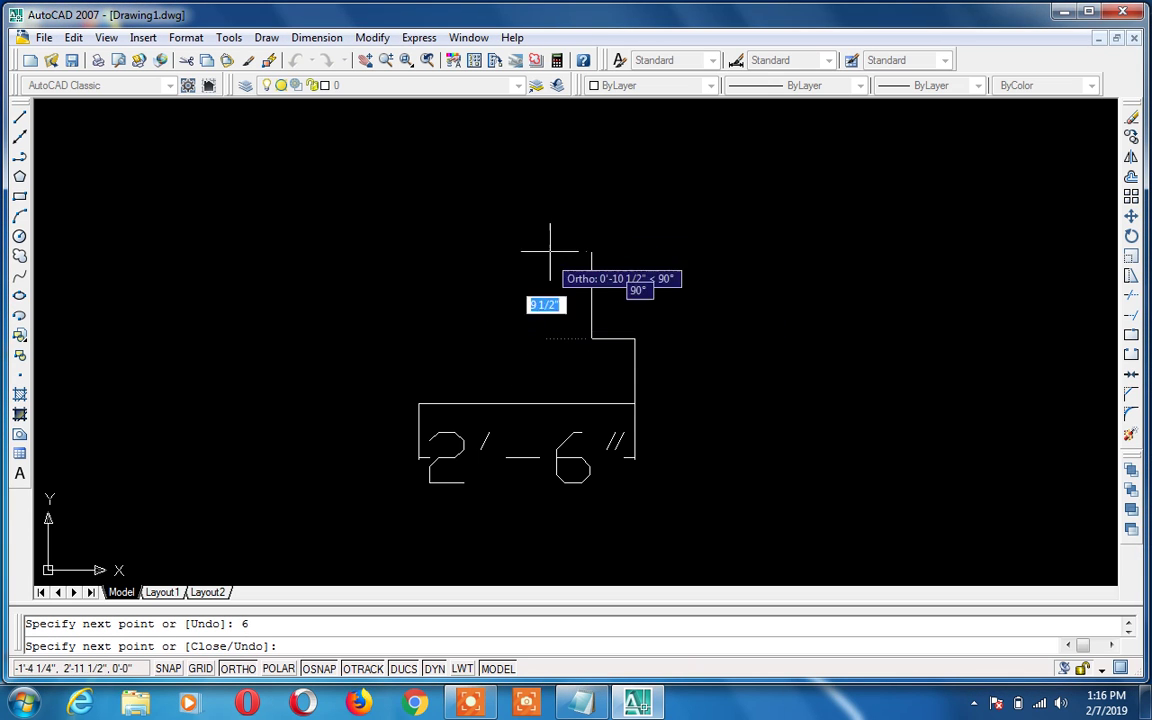
Finish the 2'-6" profile with segments 6" up and 4.5" to the left, and a long vertical wall line upward
type("6")
key("Return")
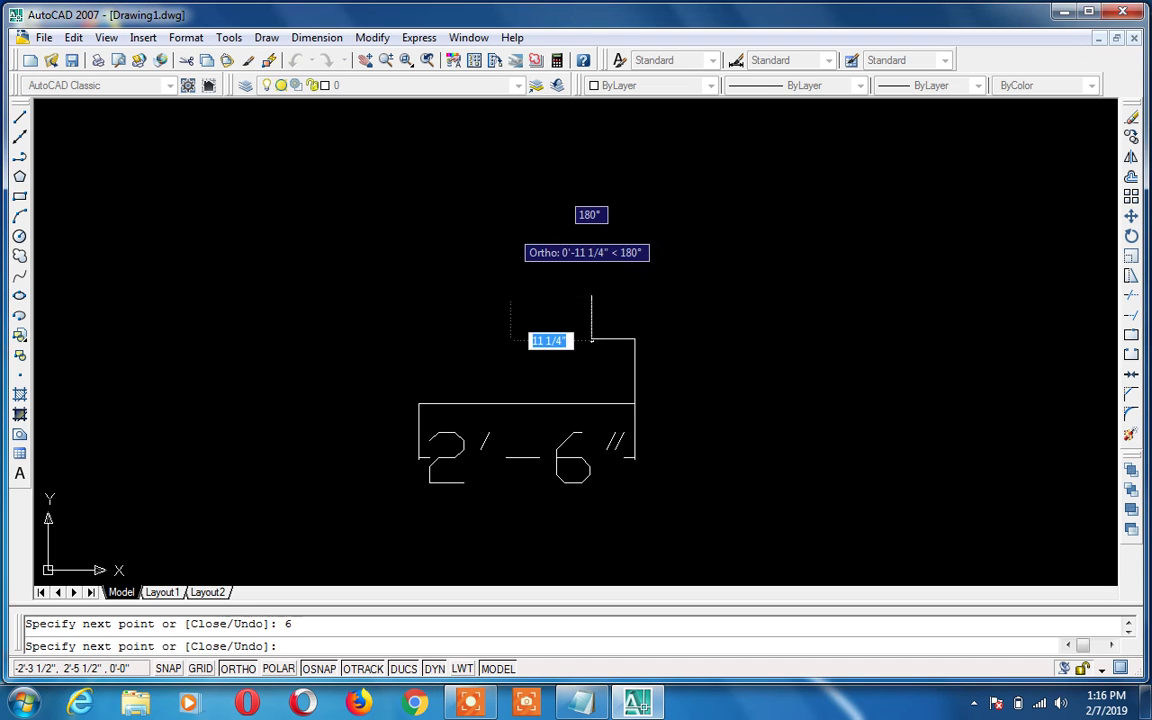
left_click(512, 227)
type("4.5")
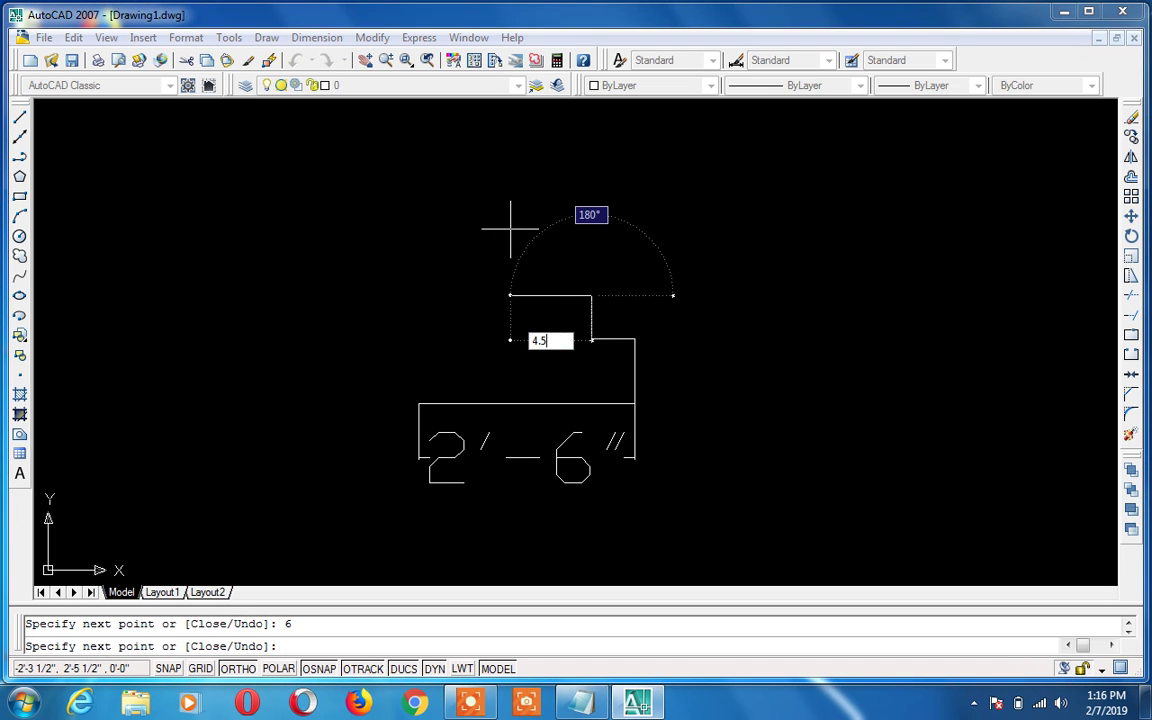
key("Return")
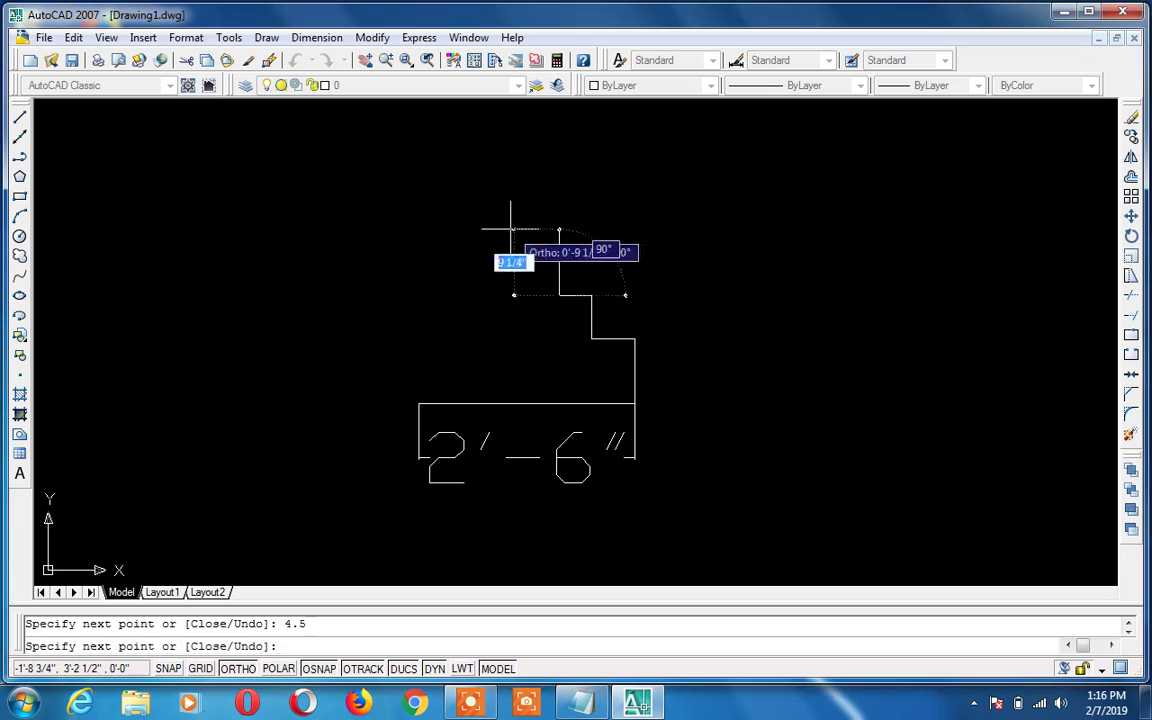
left_click(560, 118)
key("Return")
Mirror the stepped half profile about a vertical axis through the midpoint of the 2'-6" line, keeping the source objects
type("mi")
key("Return")
left_click(699, 217)
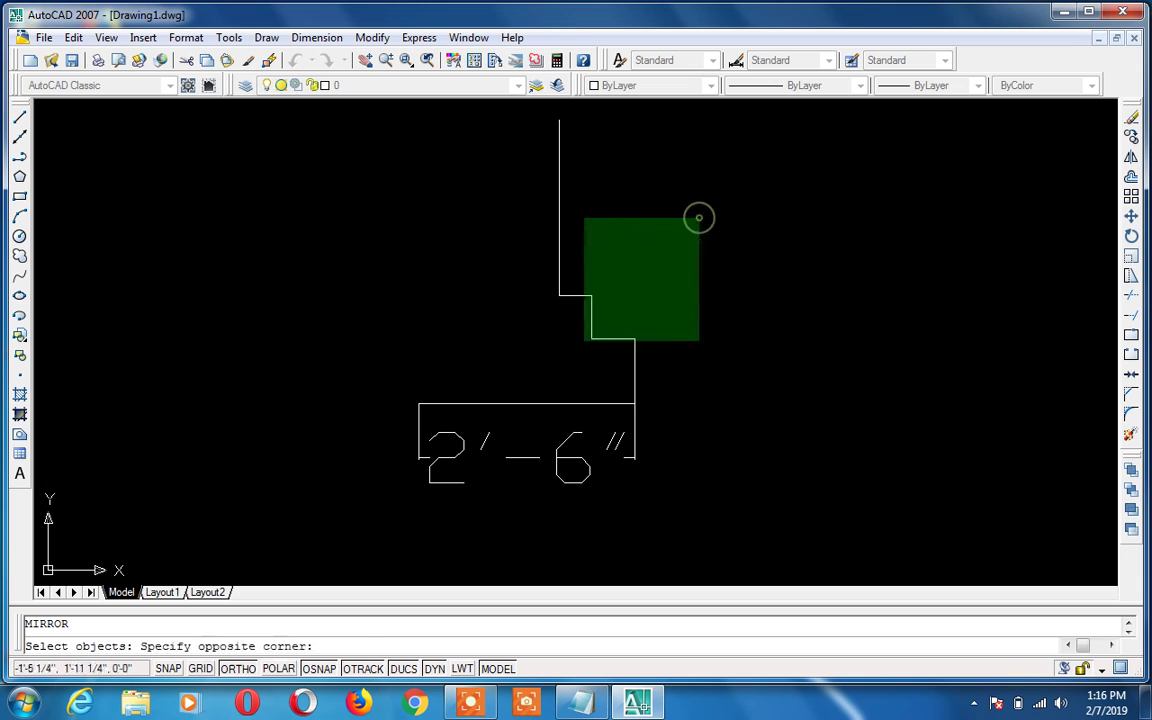
left_click(528, 370)
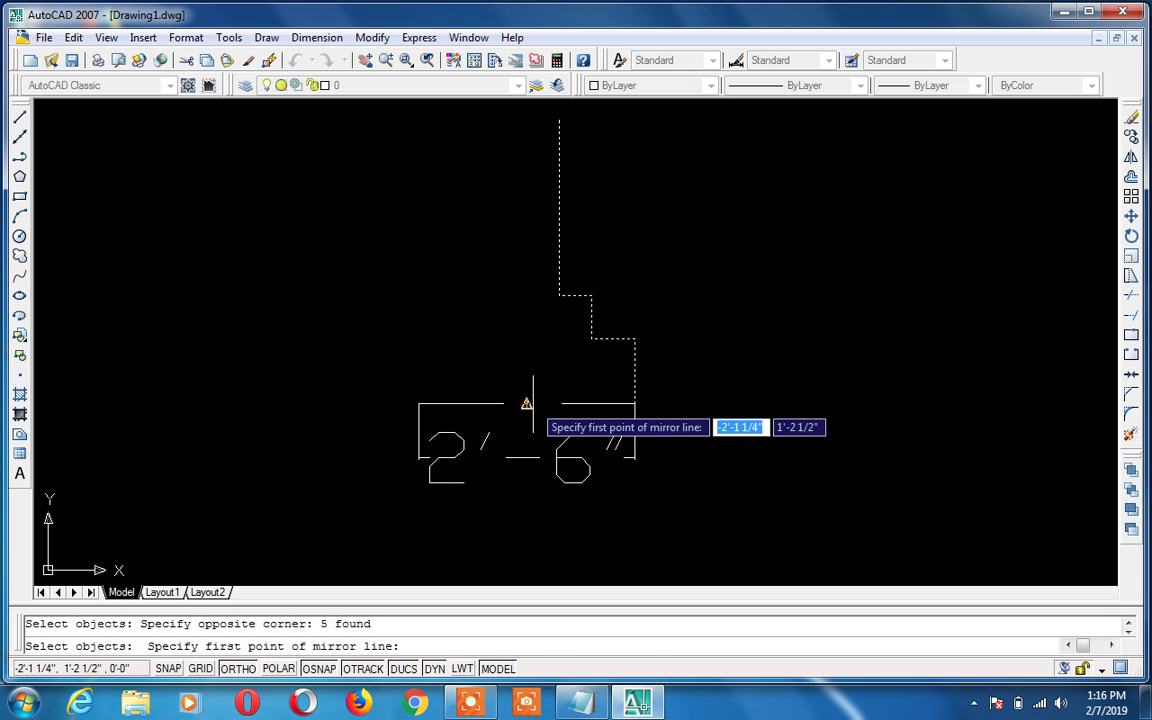
left_click(530, 404)
left_click(530, 463)
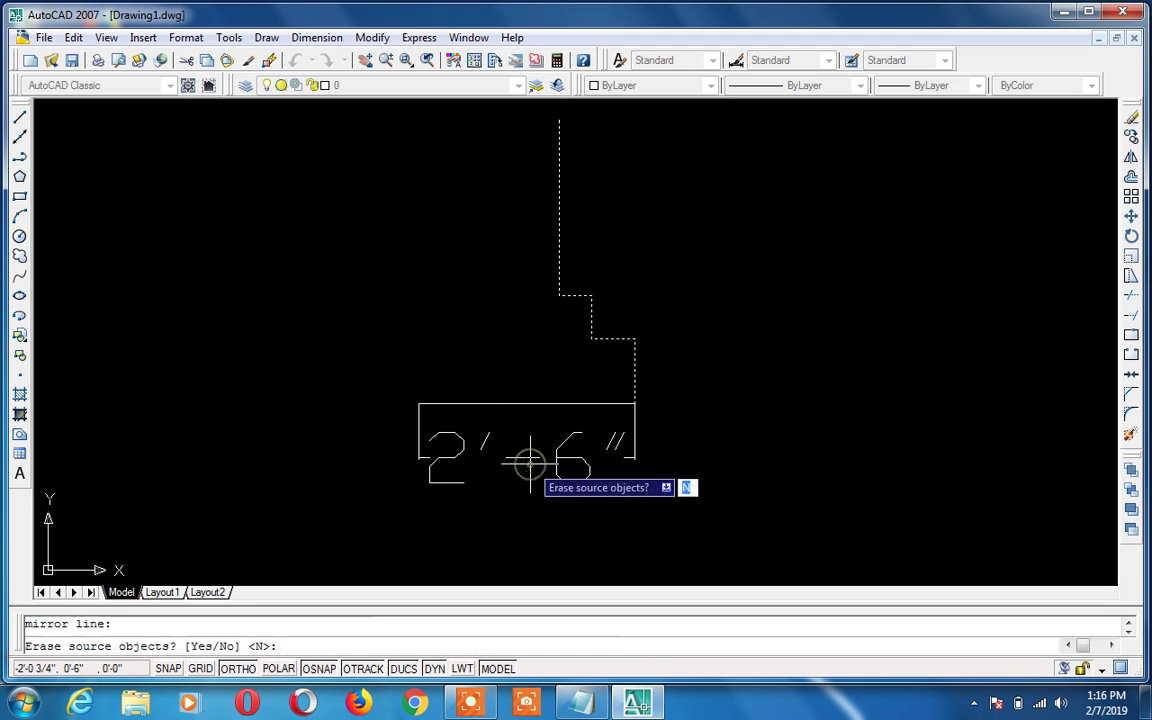
key("Return")
Add an aligned dimension across the two wall lines of the 2'-6" section, just above the top step
type("dal")
key("Return")
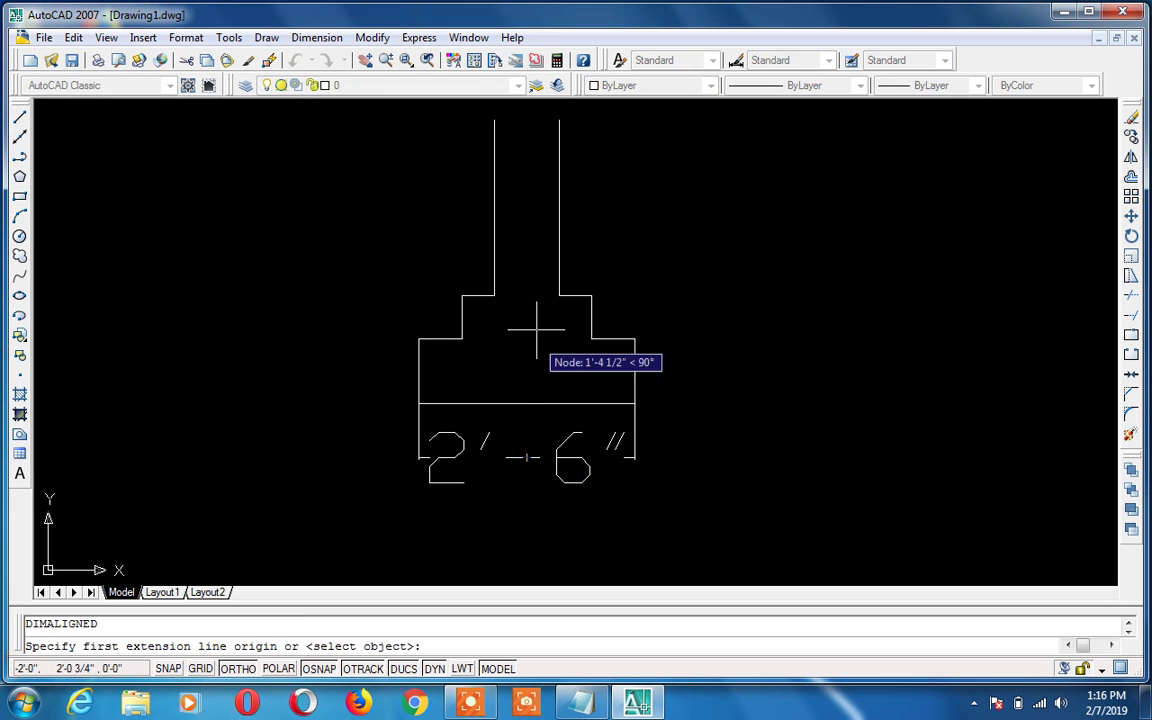
left_click(552, 246)
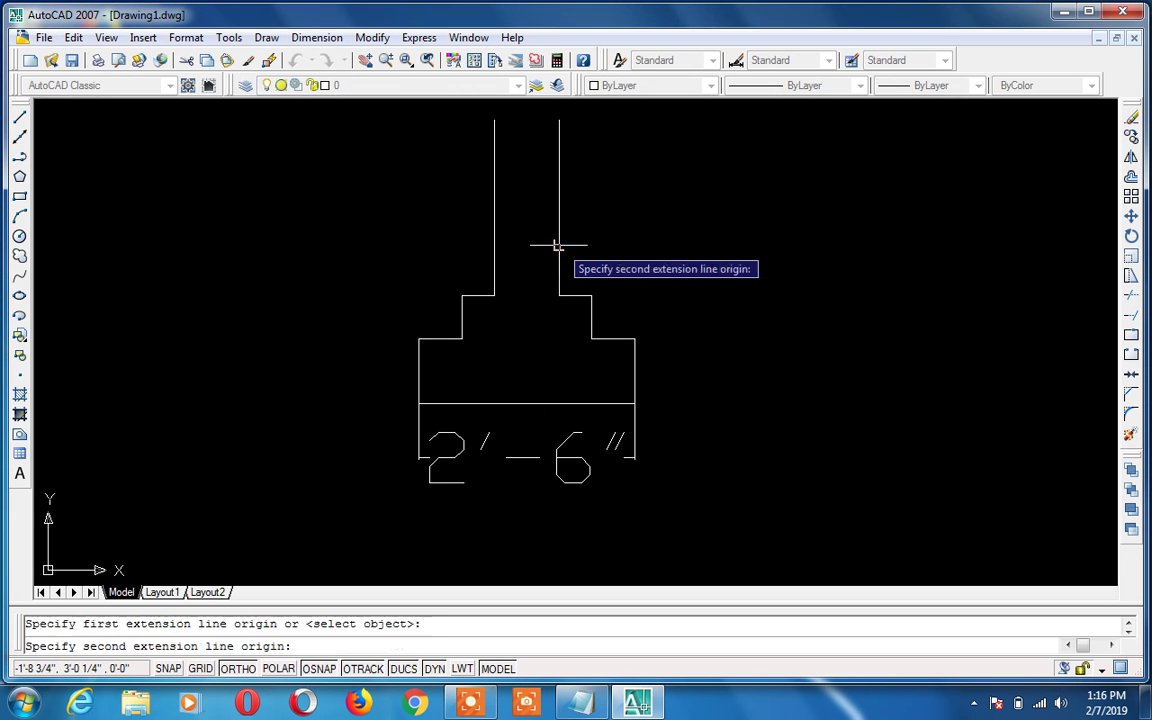
left_click(491, 245)
left_click(462, 268)
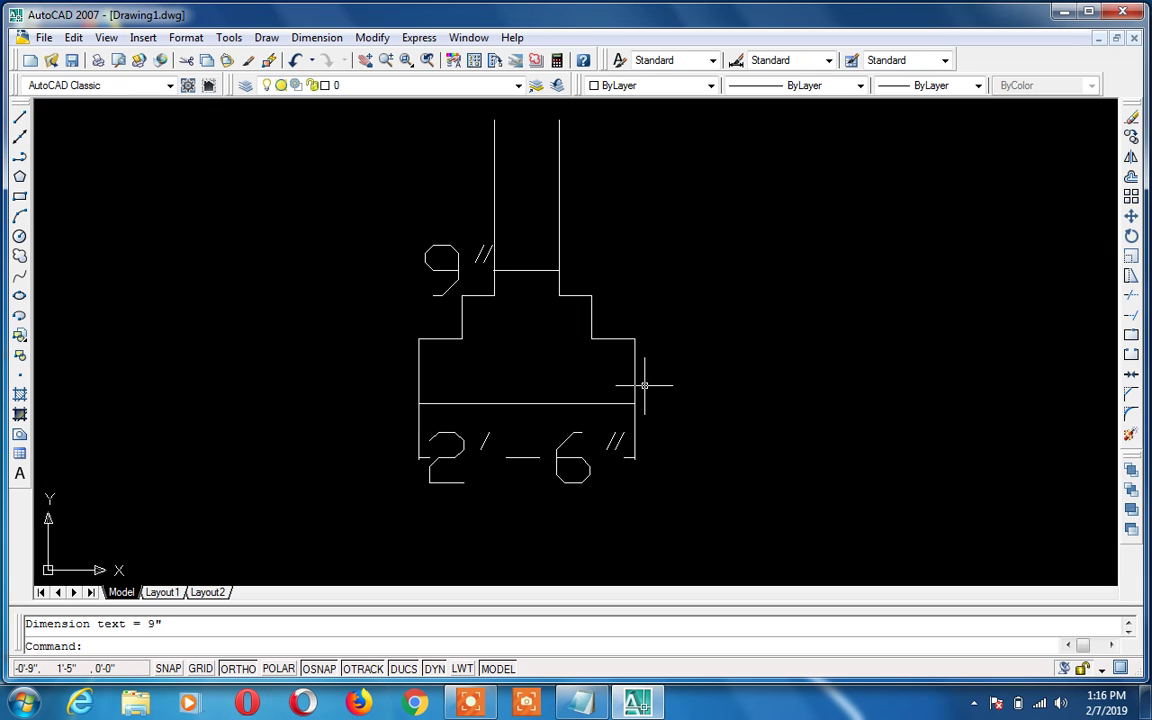
Add an aligned dimension for the height of the lowest step on the right side of the 2'-6" section
scroll(645, 384, "down", 3)
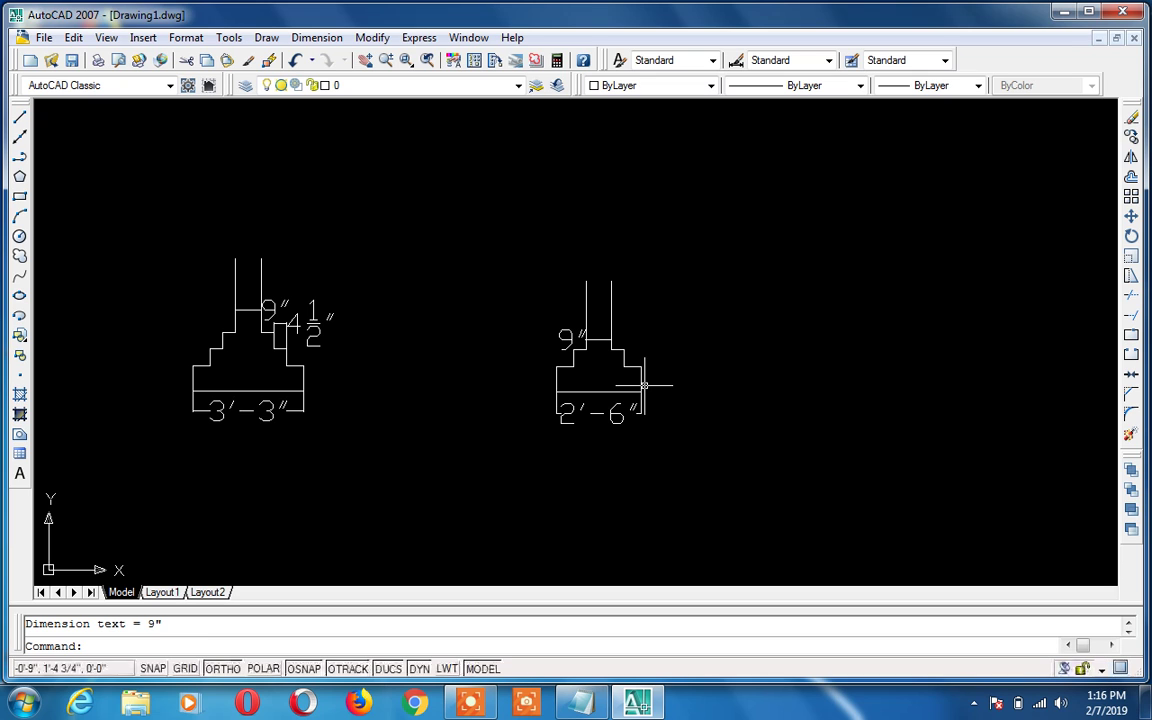
scroll(645, 384, "up", 1)
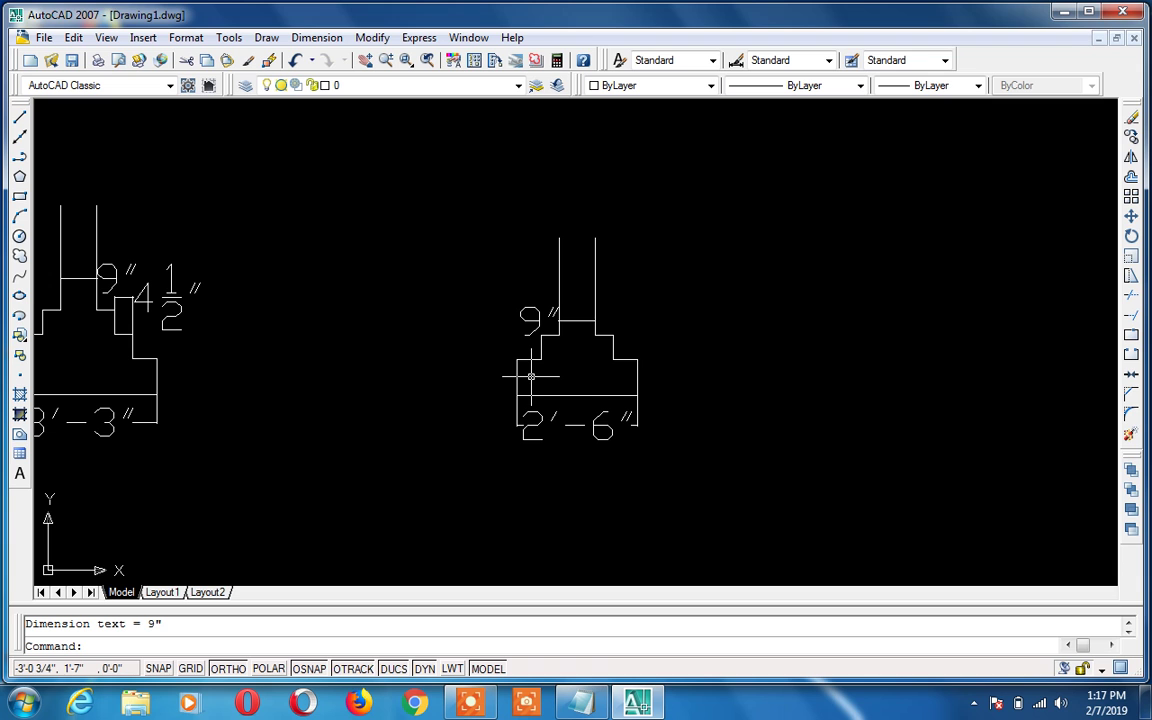
type("dal")
key("Return")
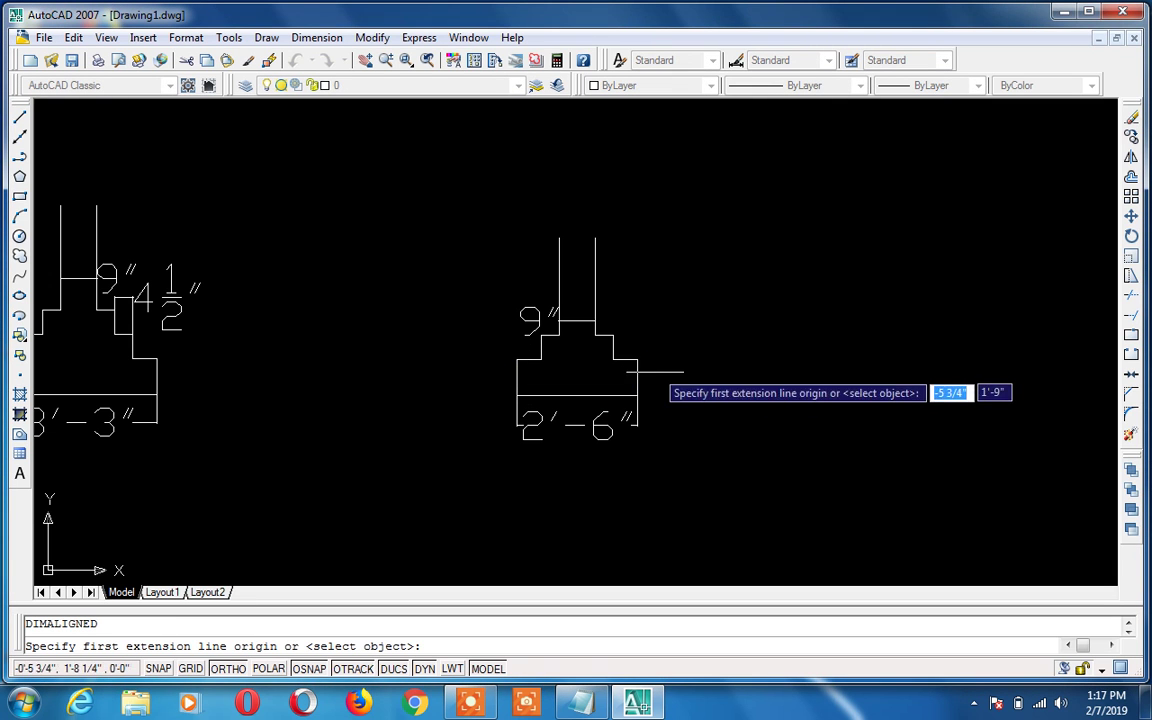
left_click(637, 396)
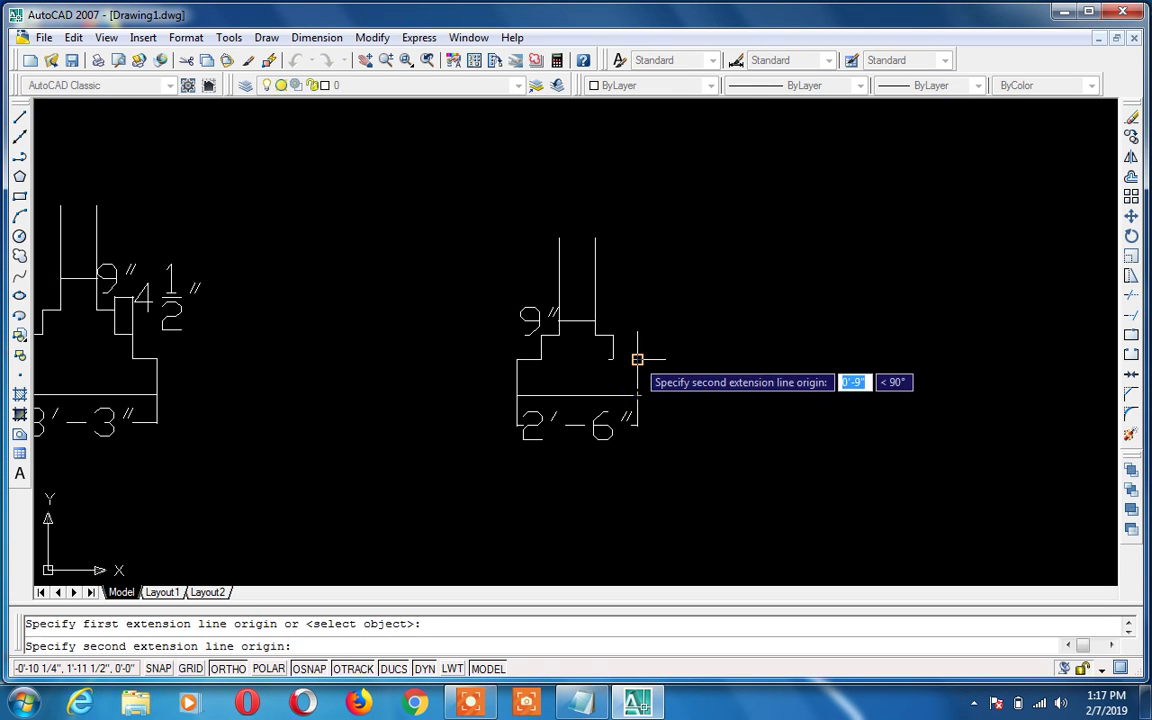
left_click(637, 357)
left_click(713, 357)
key("Return")
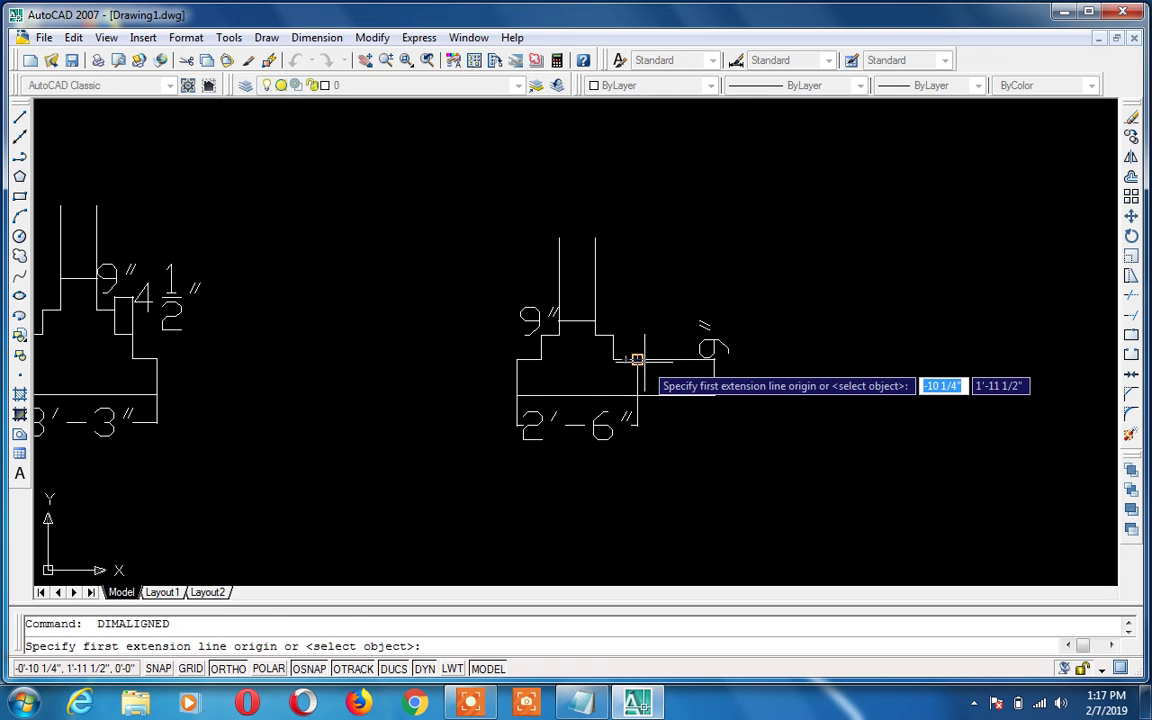
Add an aligned dimension for the width of the lowest ledge on the right side of the 2'-6" section
left_click(637, 359)
left_click(613, 358)
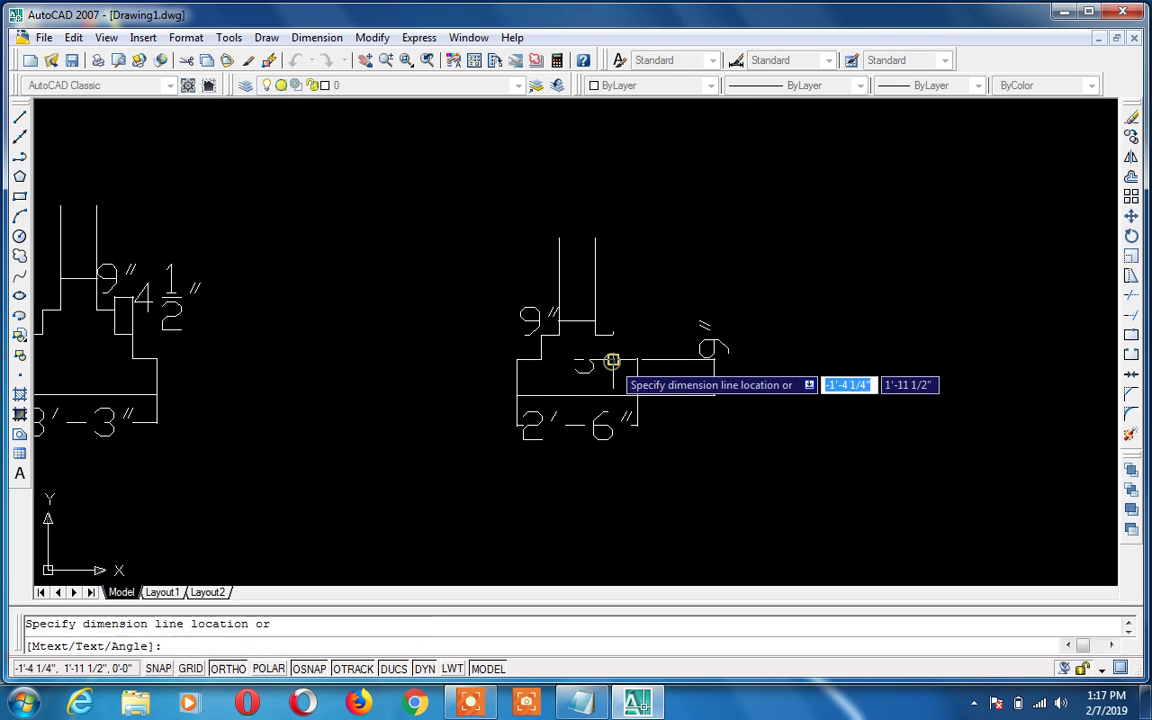
left_click(609, 372)
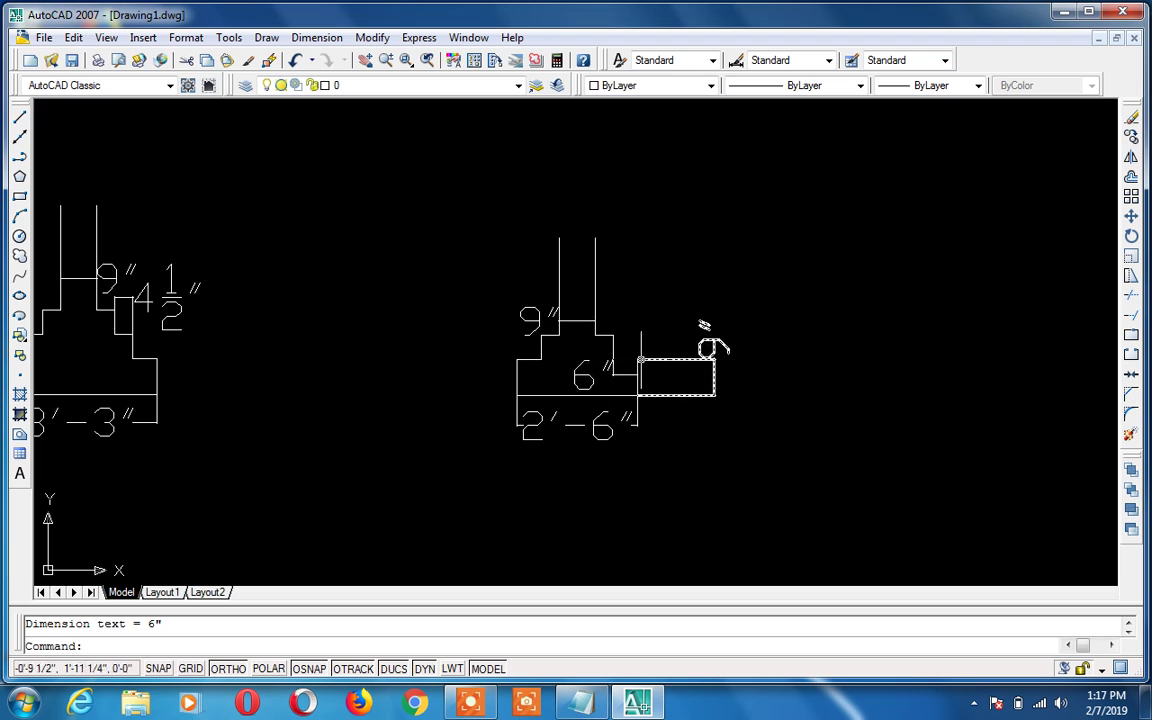
Try an aligned dimension across the right upper ledge of the 2'-6" section, placed above the walls, and erase it
scroll(626, 368, "up", 2)
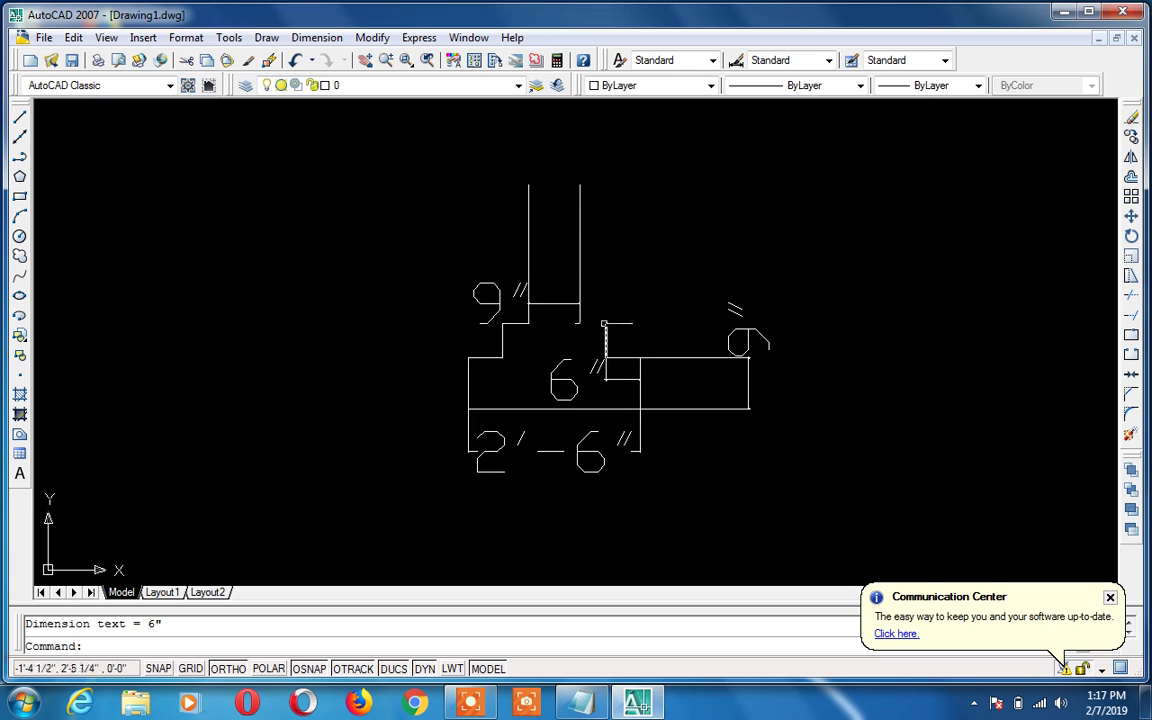
key("Return")
left_click(605, 323)
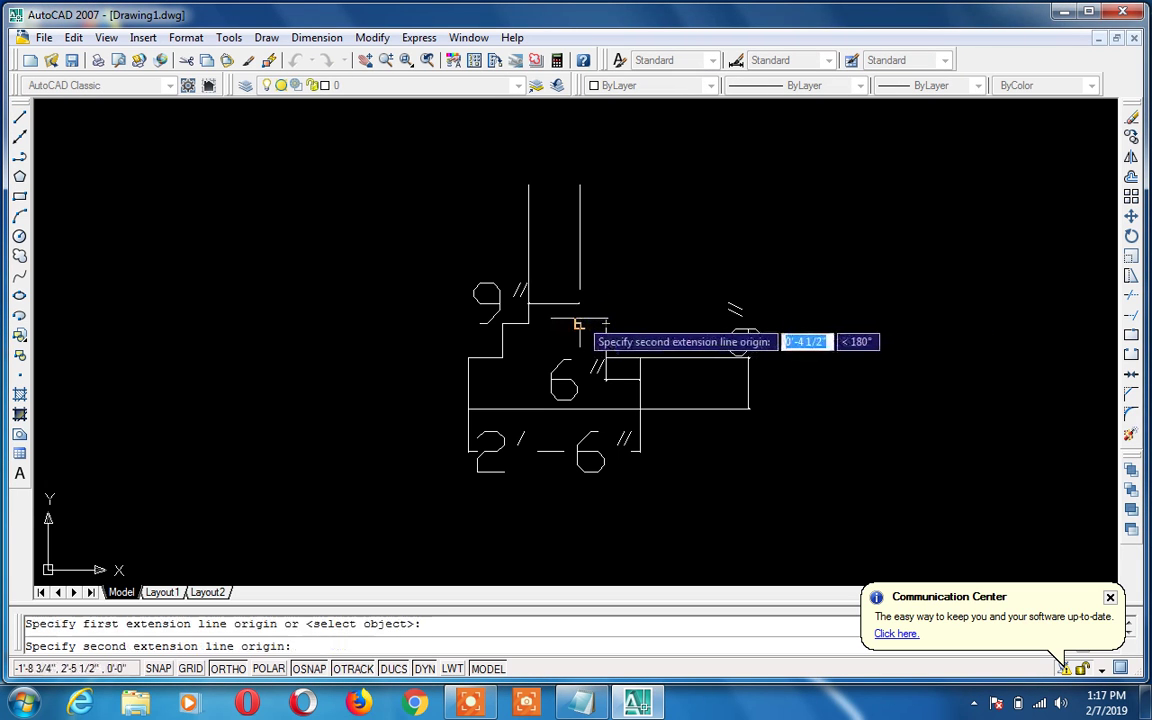
left_click(580, 323)
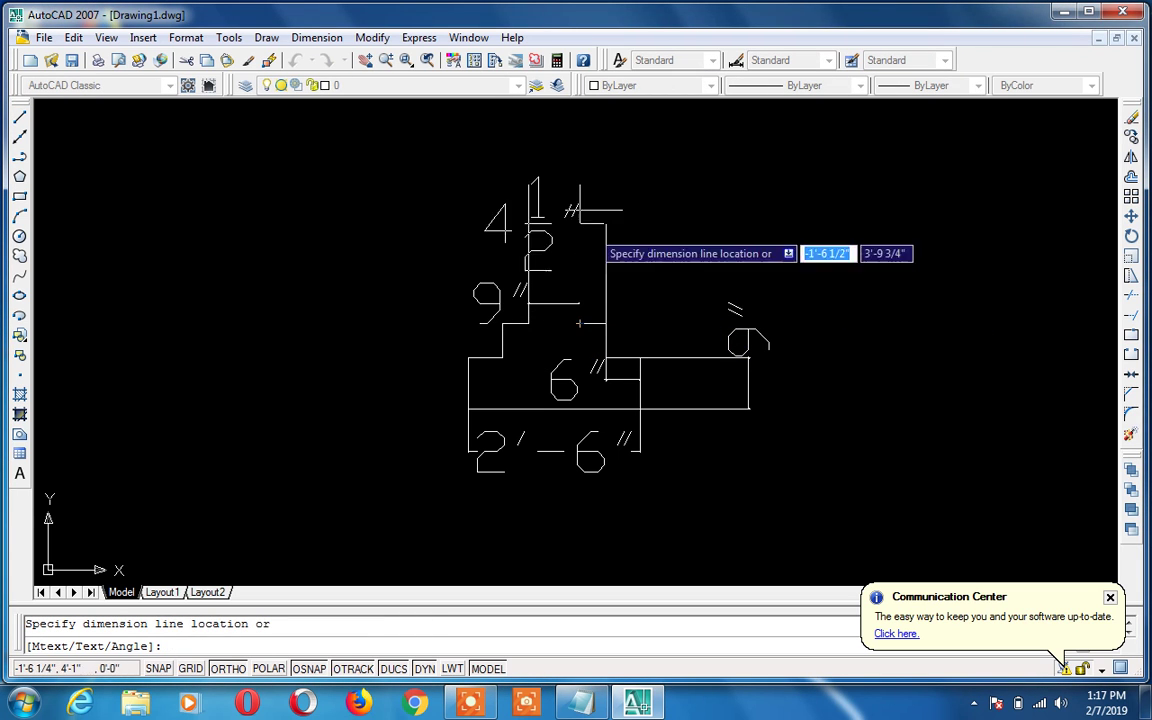
left_click(612, 147)
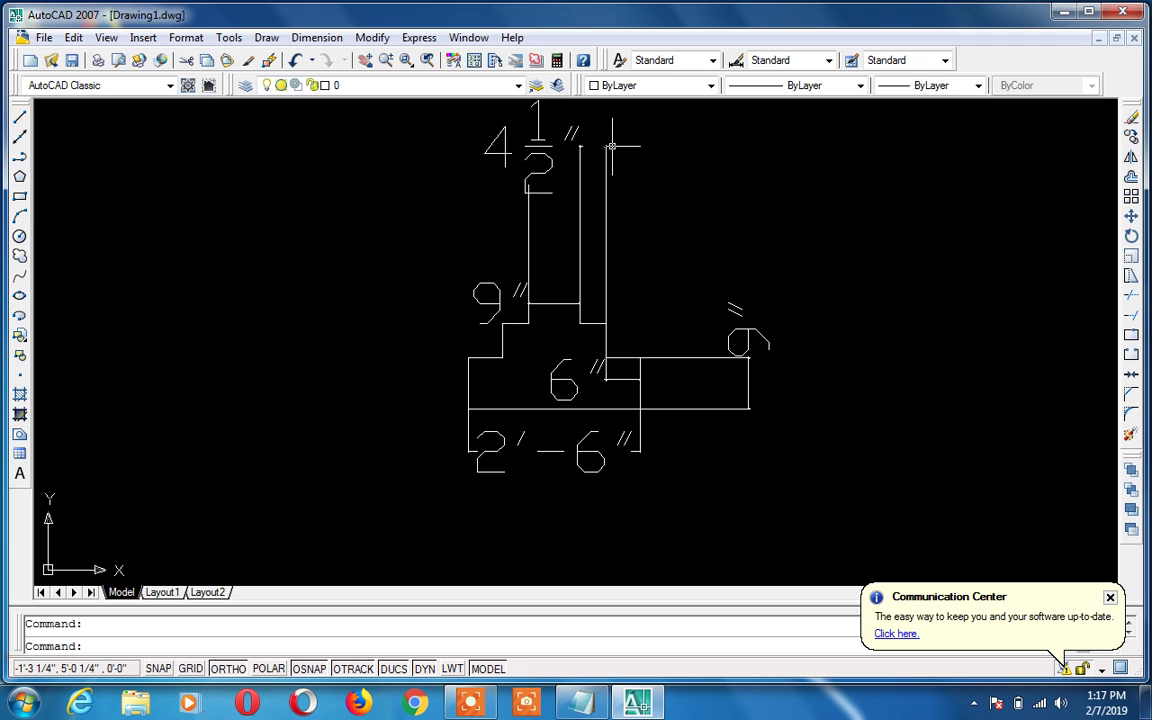
left_click(540, 147)
key("Delete")
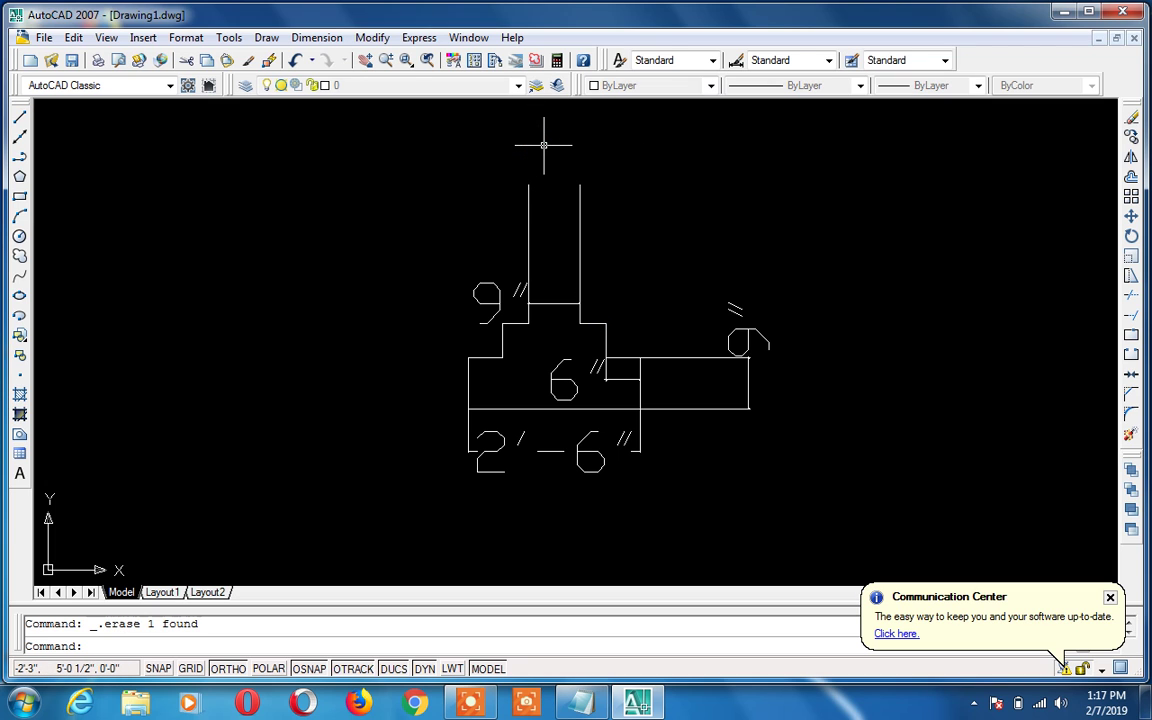
Draw a 2'-6" horizontal base line for a new section in the empty space to the right of the 2'-6" section
scroll(543, 145, "down", 3)
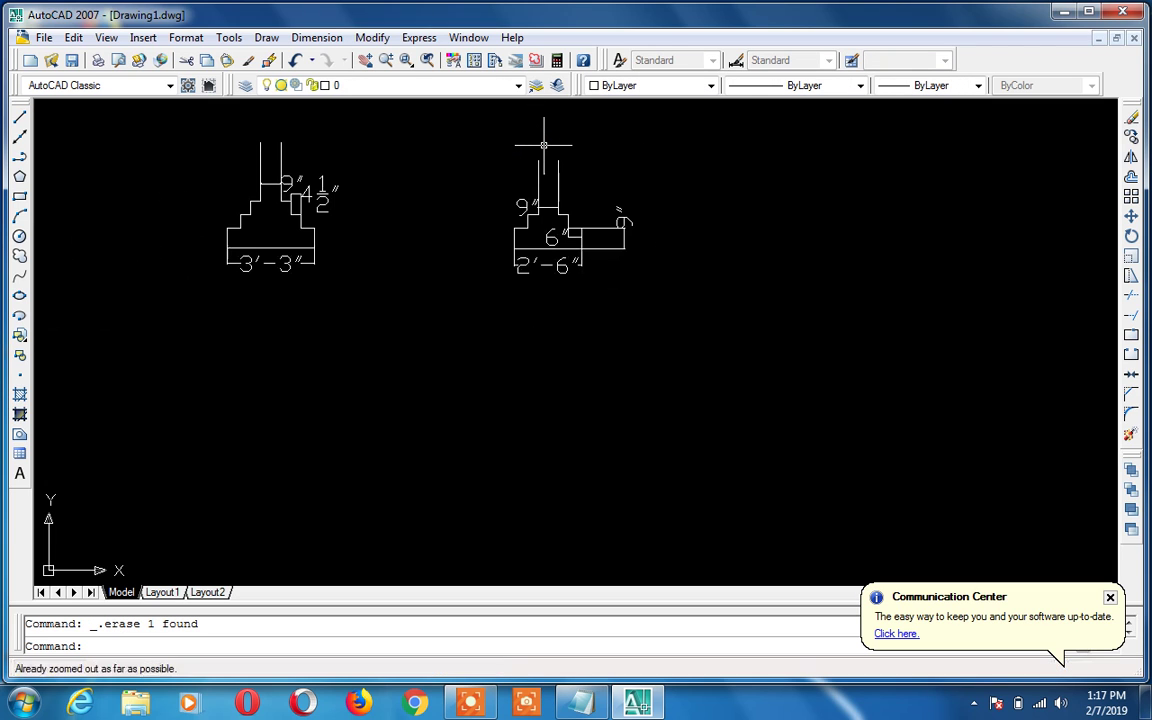
type("l")
key("Return")
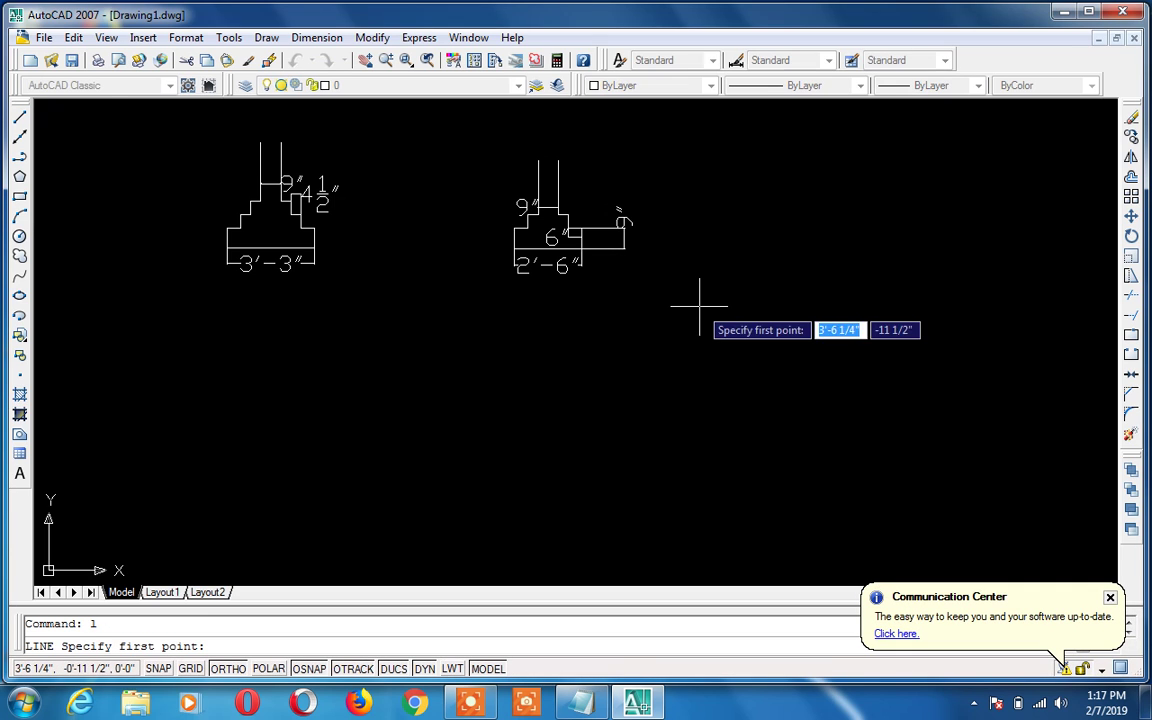
left_click(699, 261)
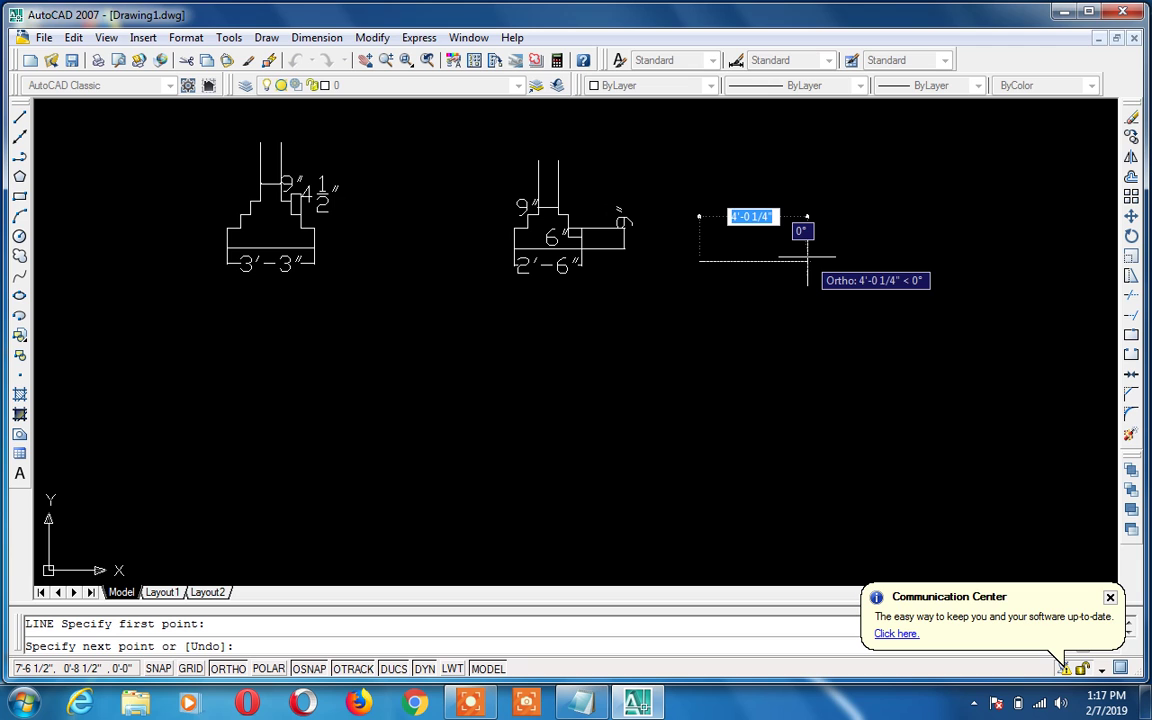
type("2")
type("'-6")
key("Return")
key("Escape")
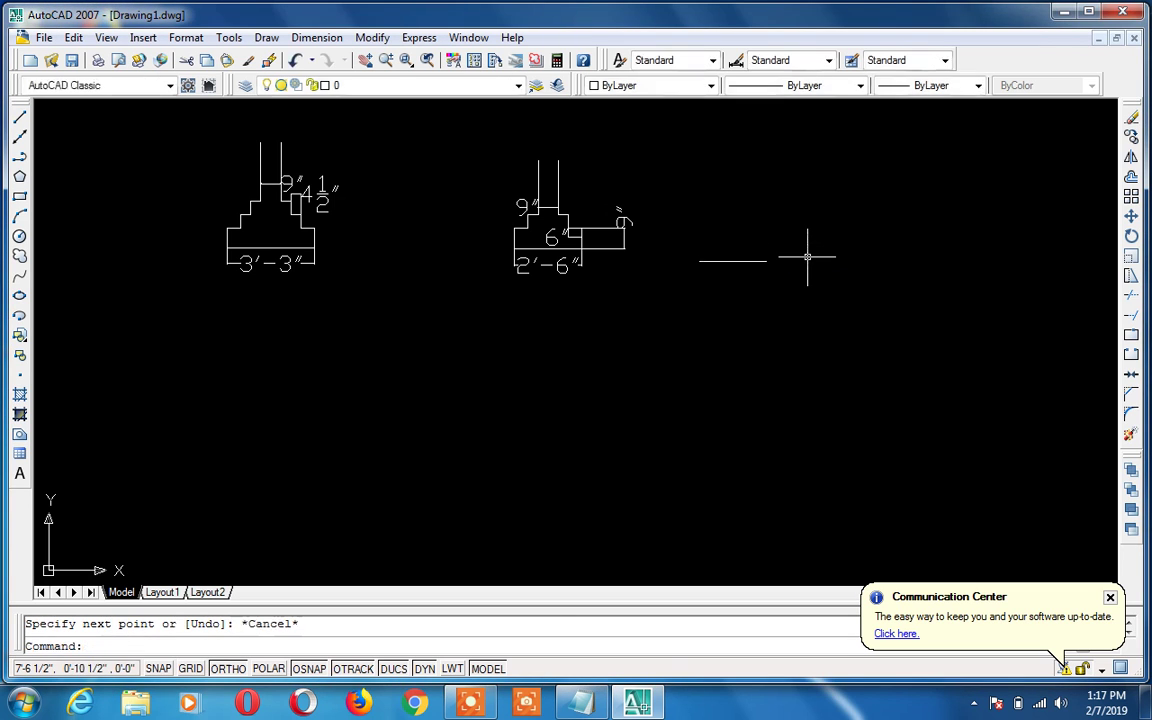
From the right end of the new base line, draw segments 9" up and 6" to the left
type("l")
key("Return")
left_click(766, 261)
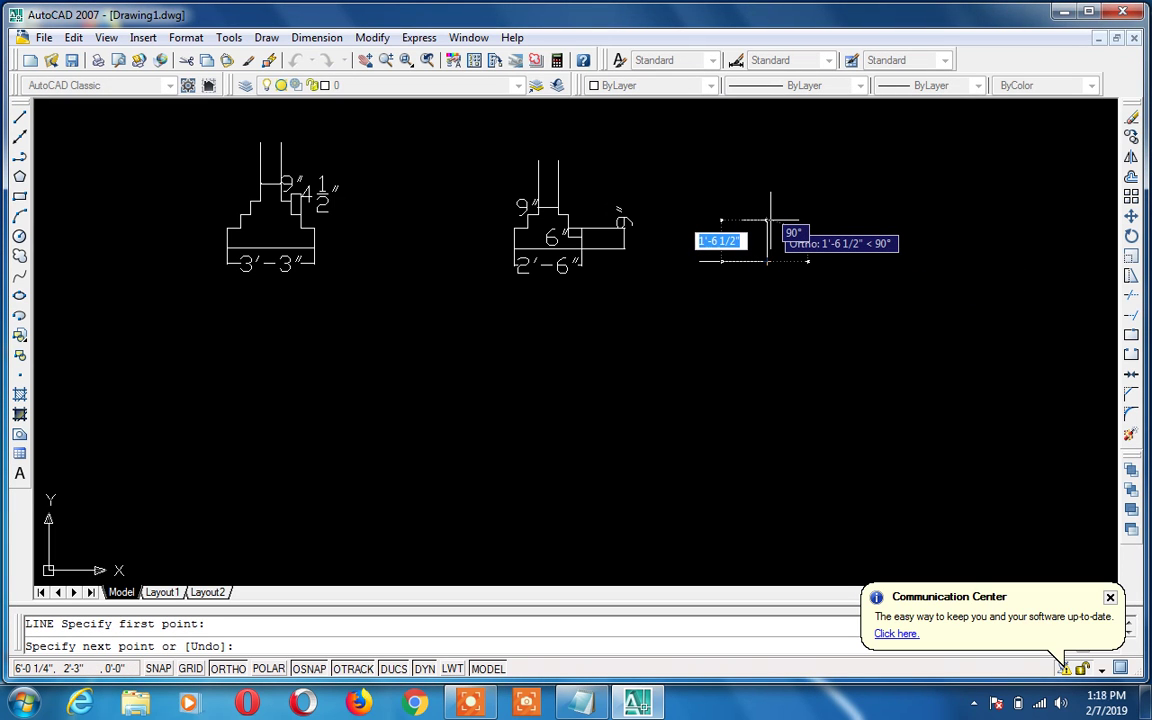
type("9")
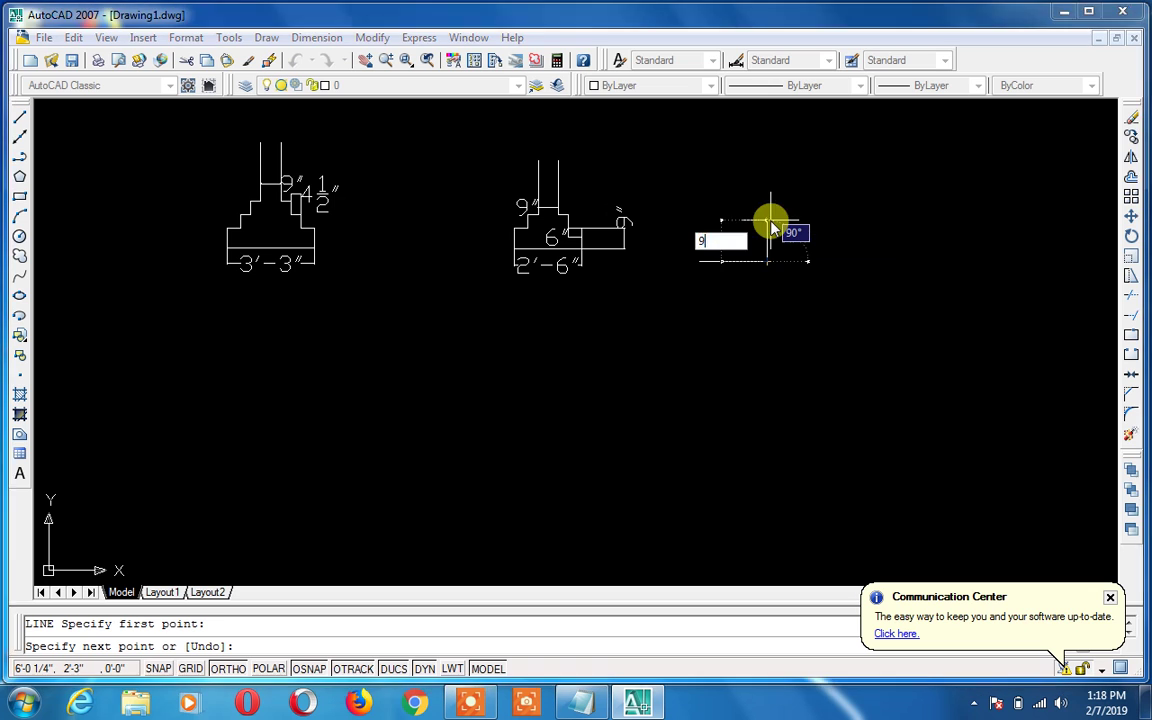
key("Return")
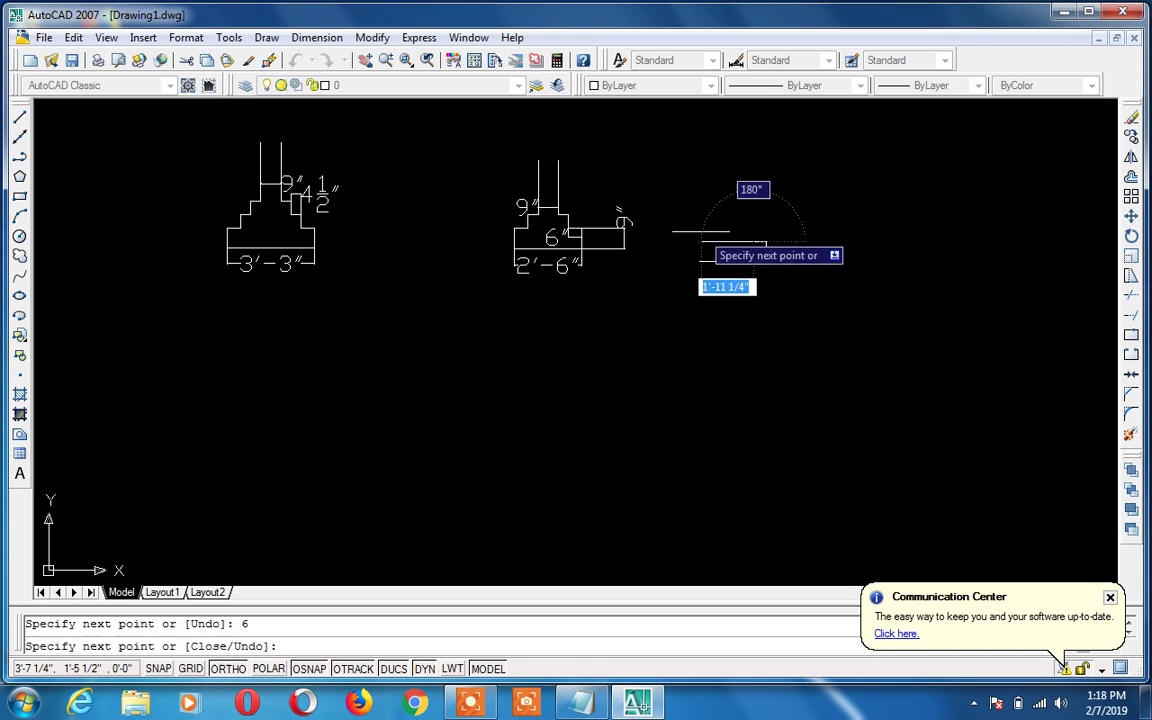
type("6")
key("Return")
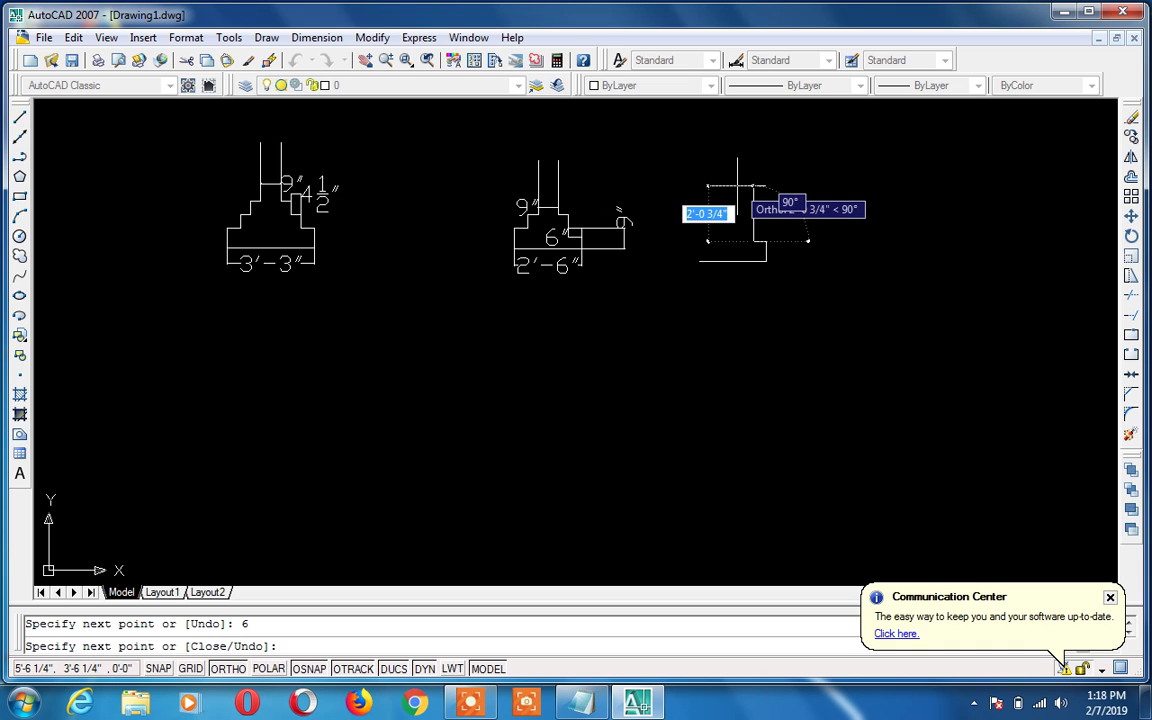
Continue the profile with two successive steps, each 6" up and 2.25" to the left
scroll(738, 185, "up", 4)
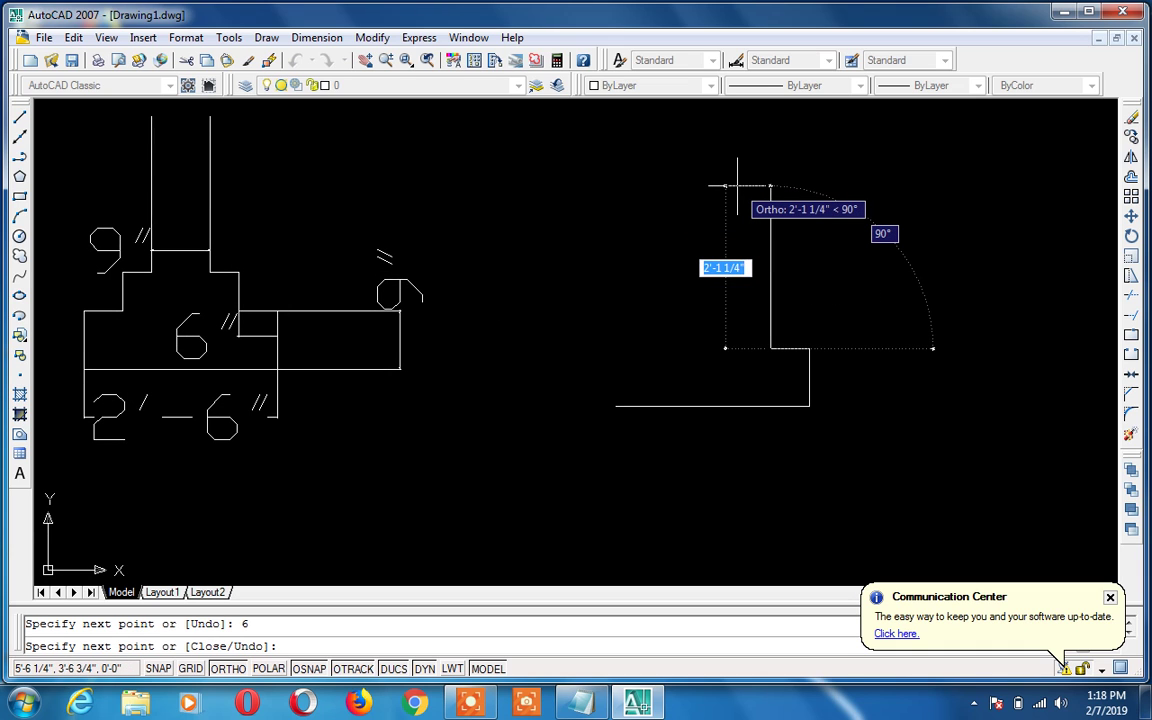
type("6")
key("Return")
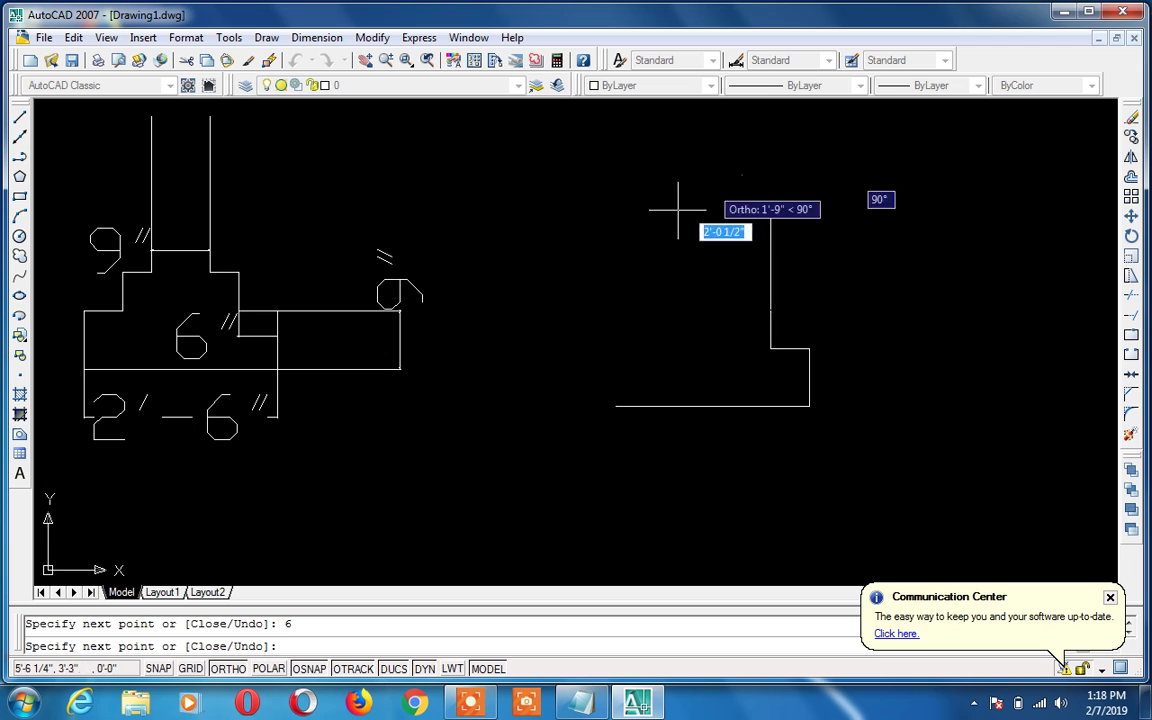
type("2")
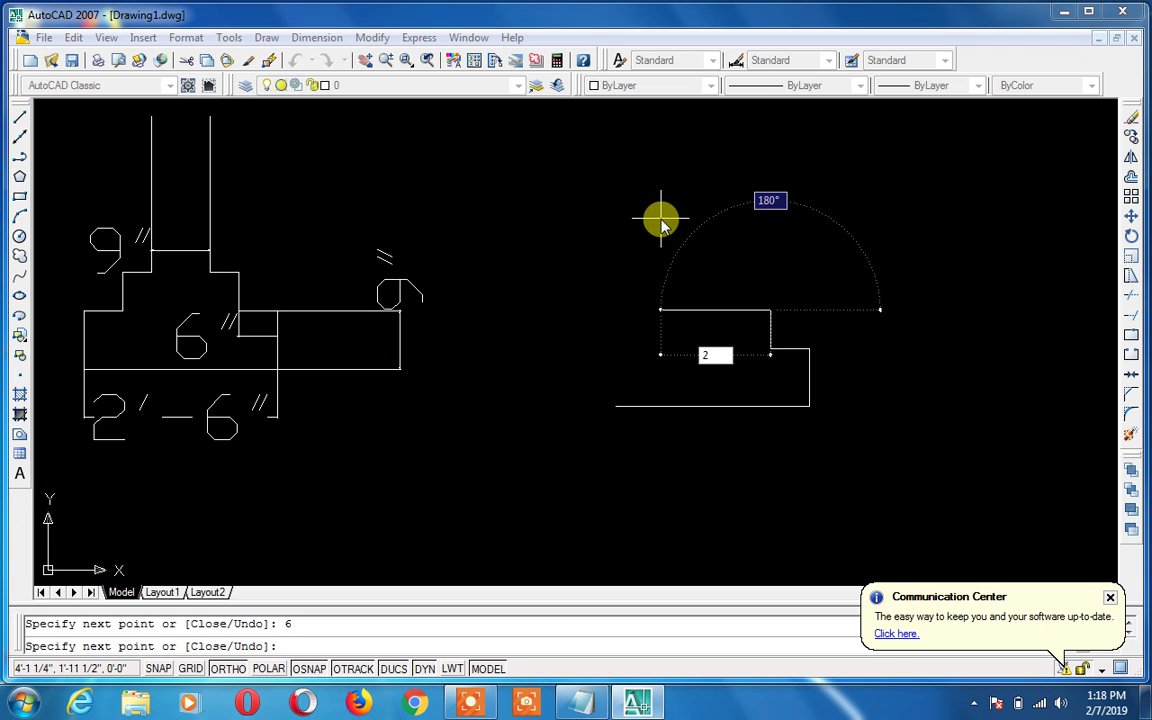
type(".25")
key("Return")
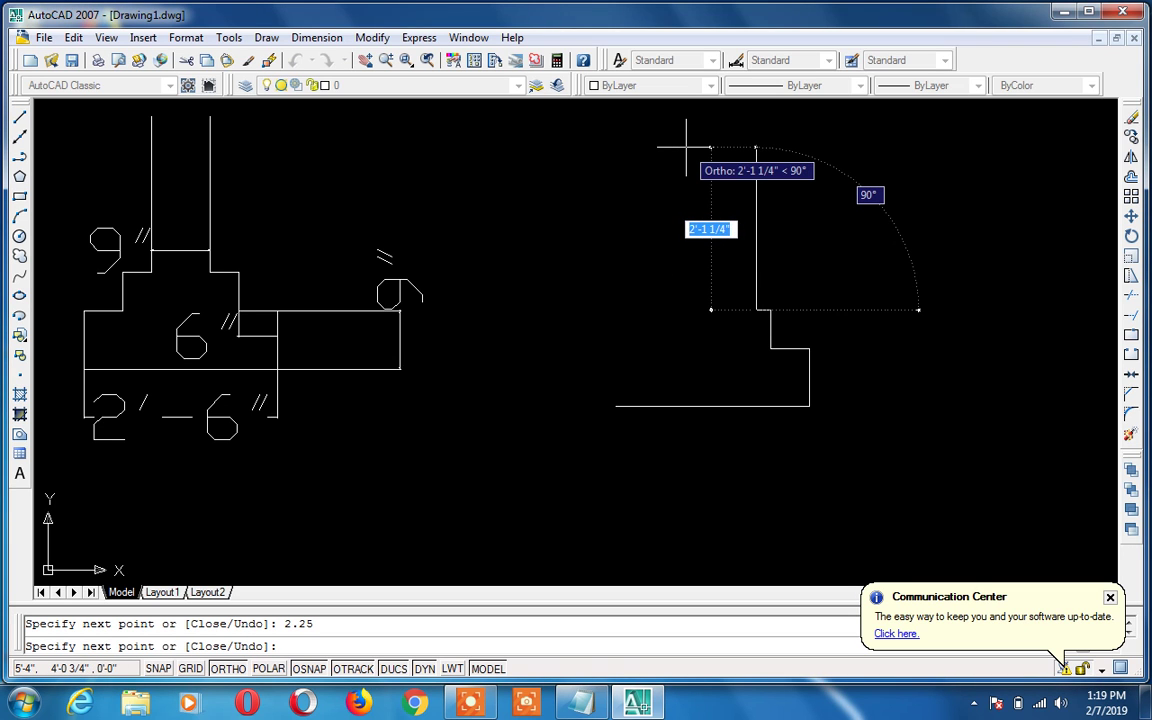
type("6")
key("Return")
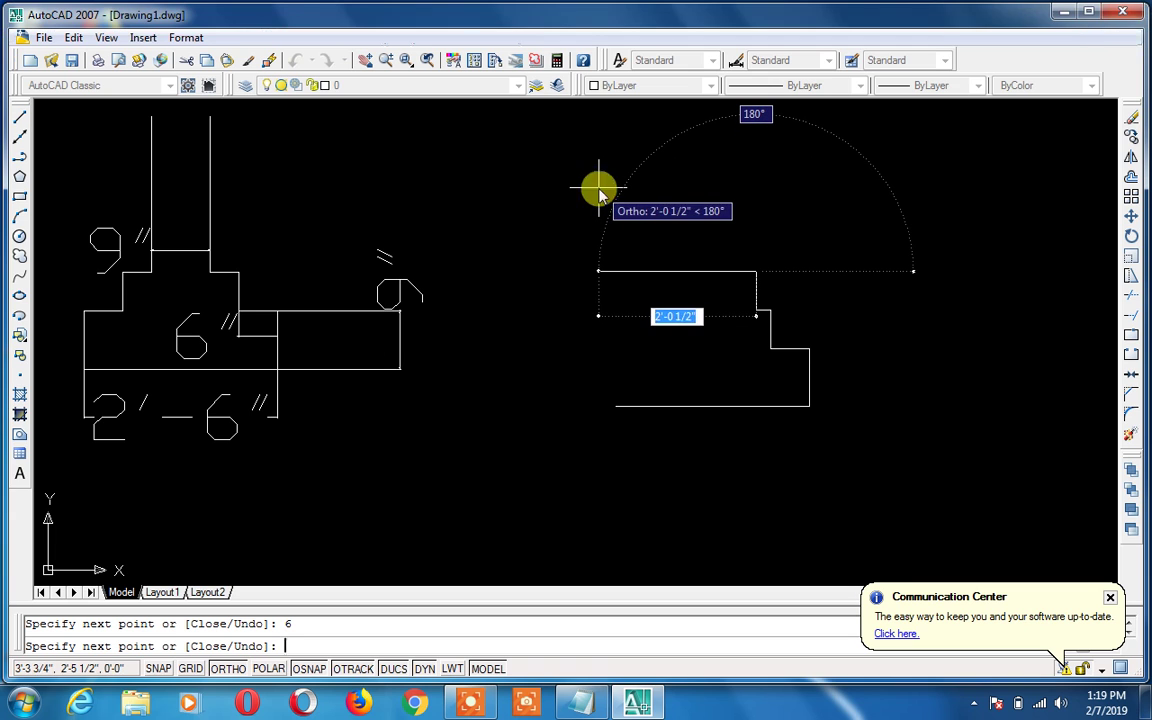
type("2.25")
key("Return")
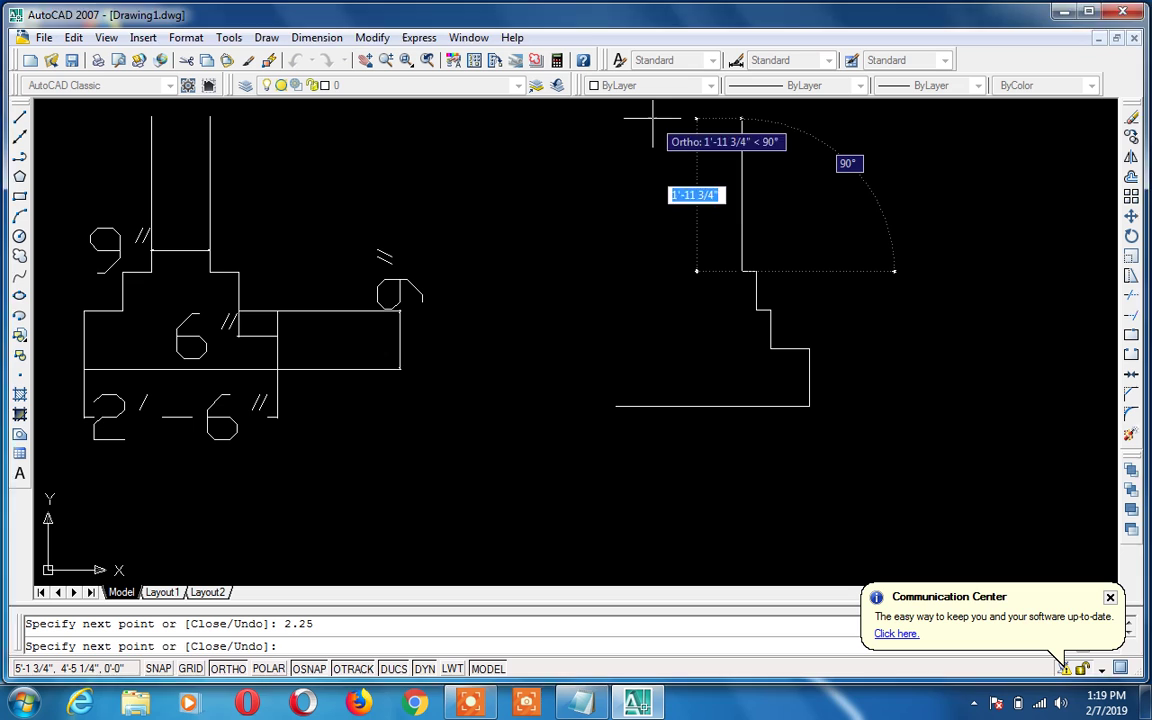
Finish the half profile with segments 6" up and 2.5" to the left, and a long vertical wall line upward
type("6")
key("Return")
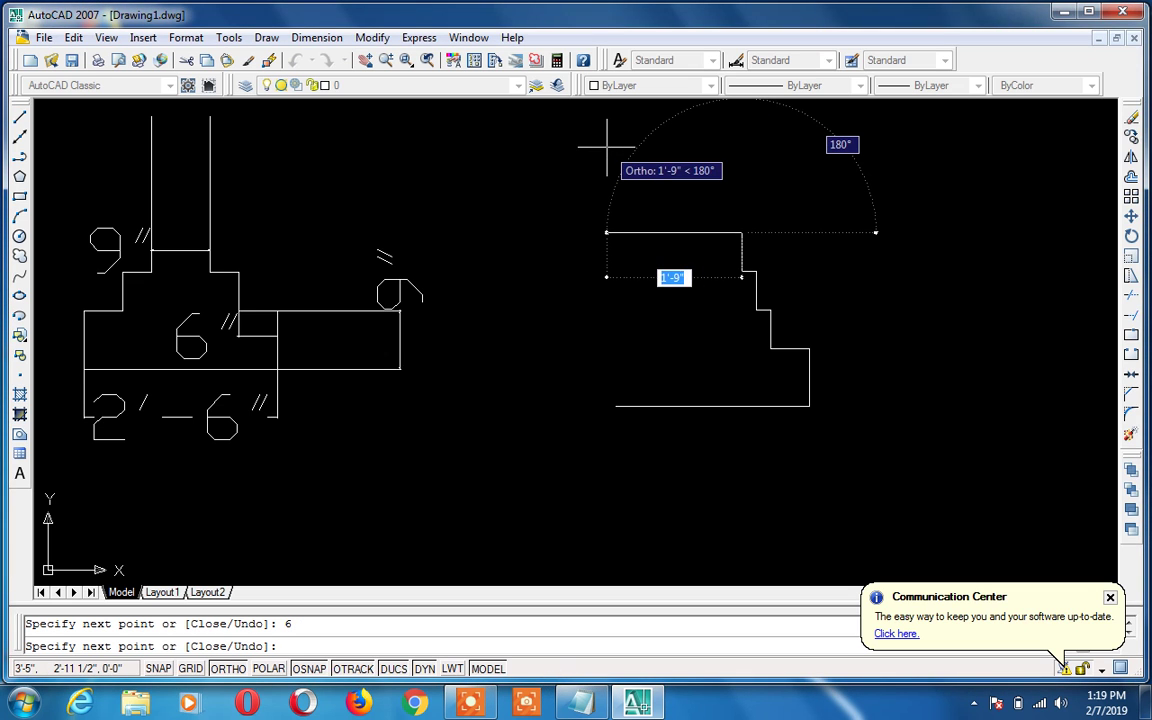
type("2.5")
key("Return")
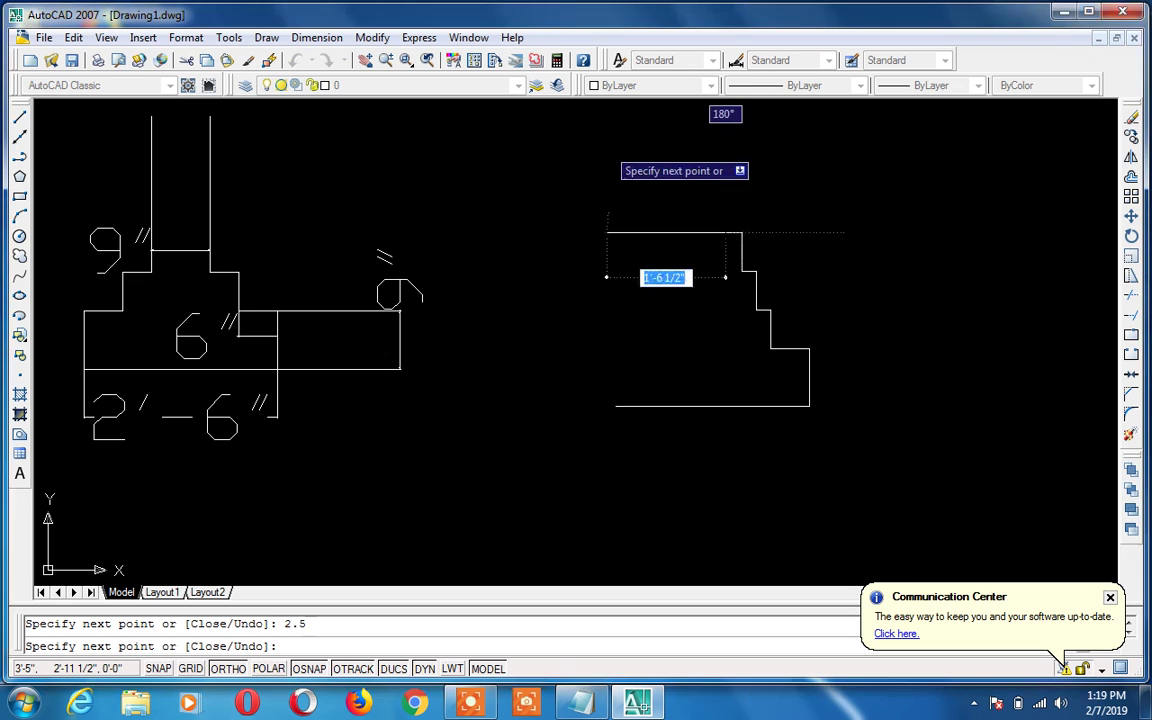
left_click(733, 113)
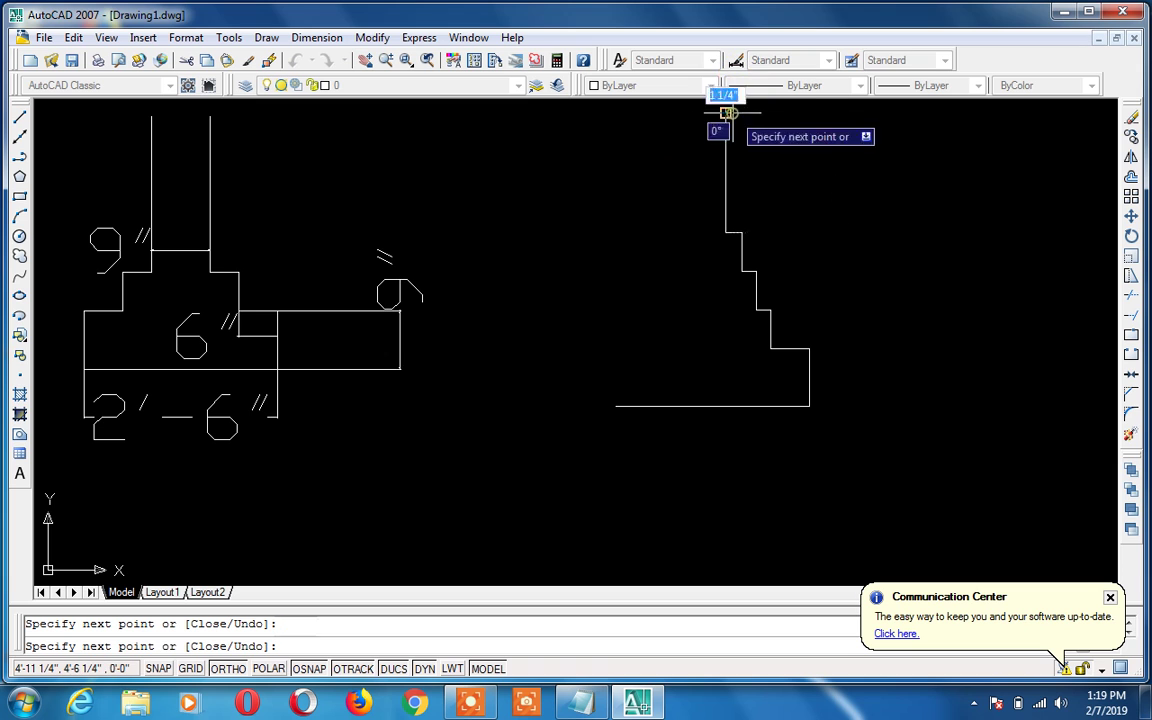
key("Return")
Mirror the new half profile about a vertical axis through the base line's midpoint, keeping the source objects
type("mi")
key("Return")
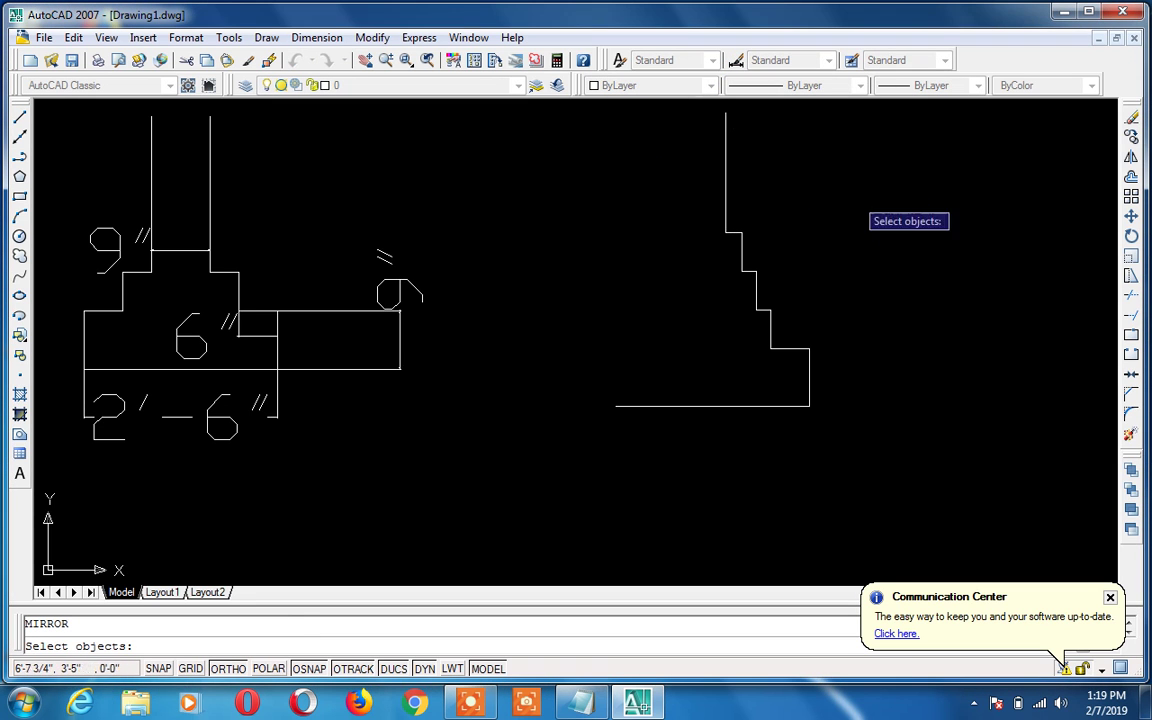
left_click(870, 208)
left_click(695, 364)
key("Return")
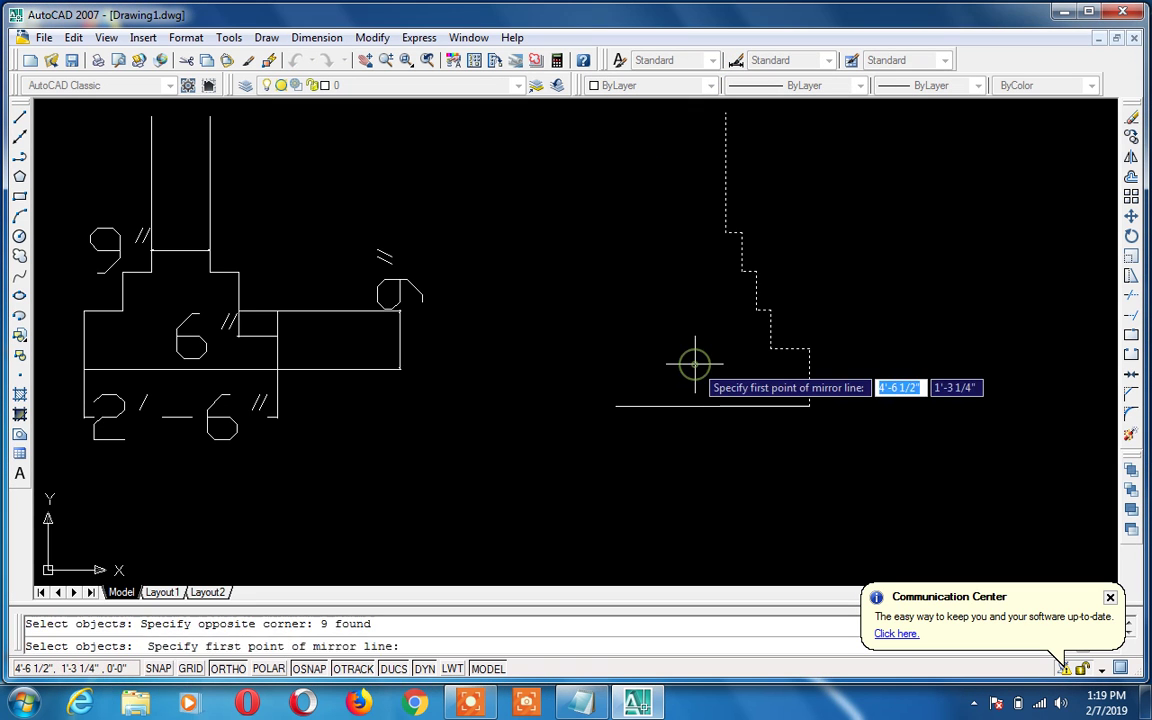
left_click(712, 407)
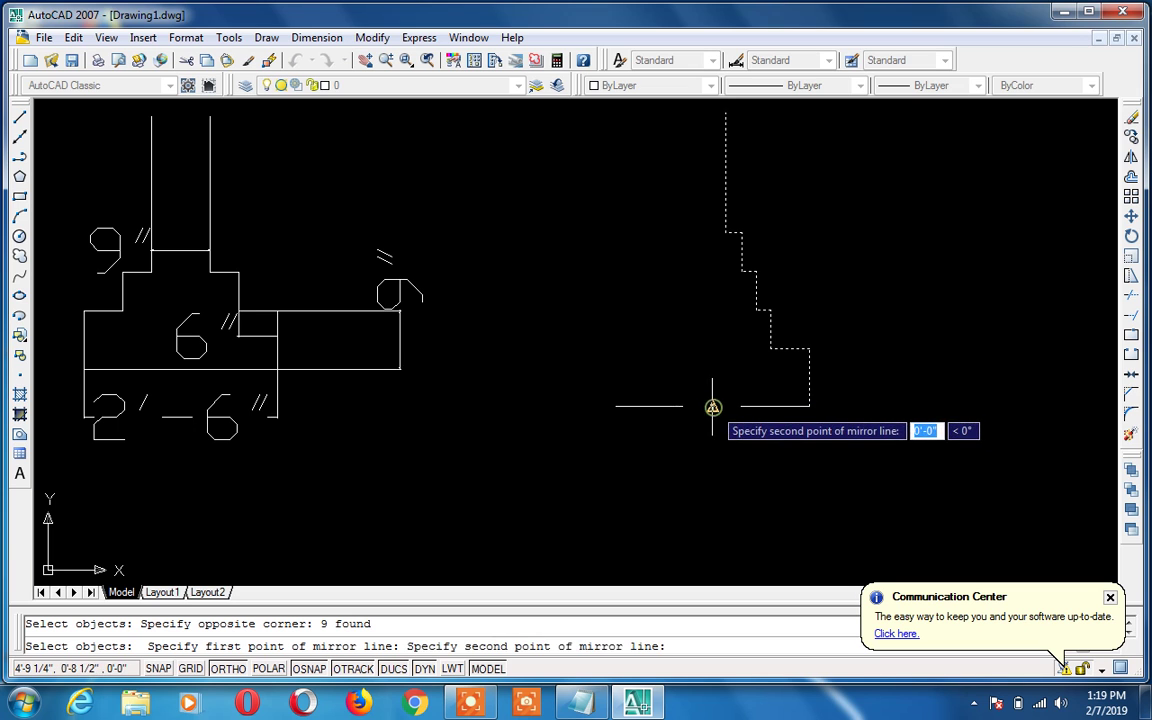
left_click(715, 458)
key("Return")
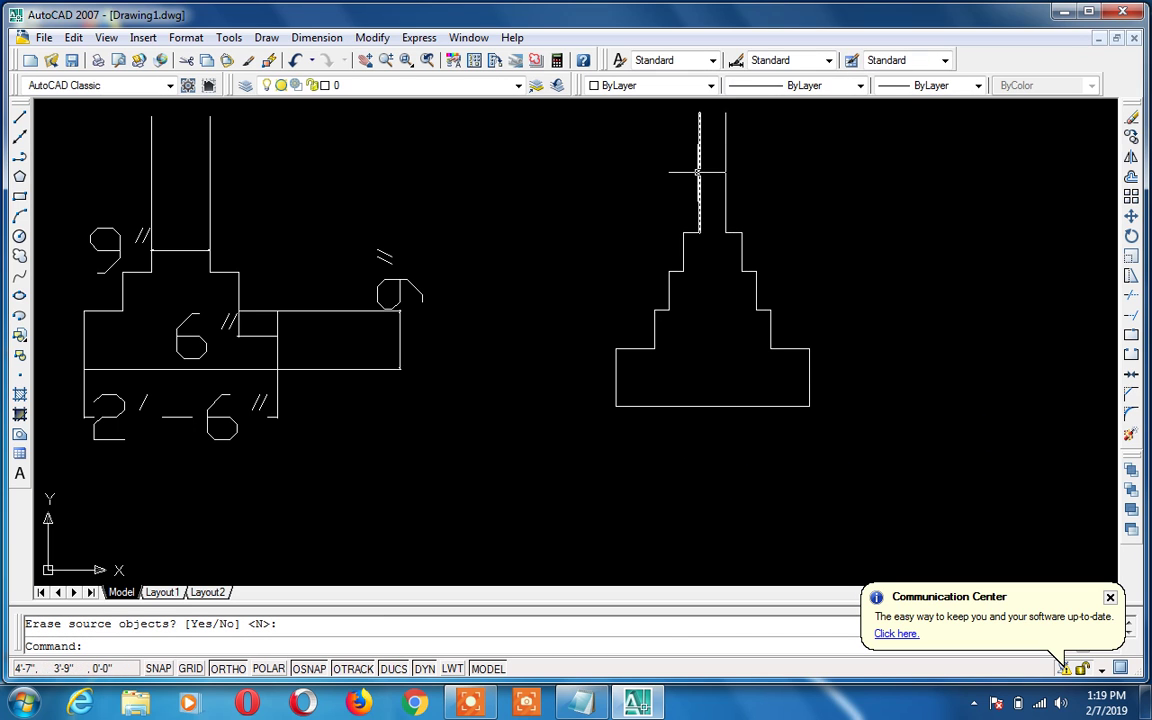
Try a dimension across the two wall lines of the new section and erase it
type("dli")
key("Return")
left_click(698, 172)
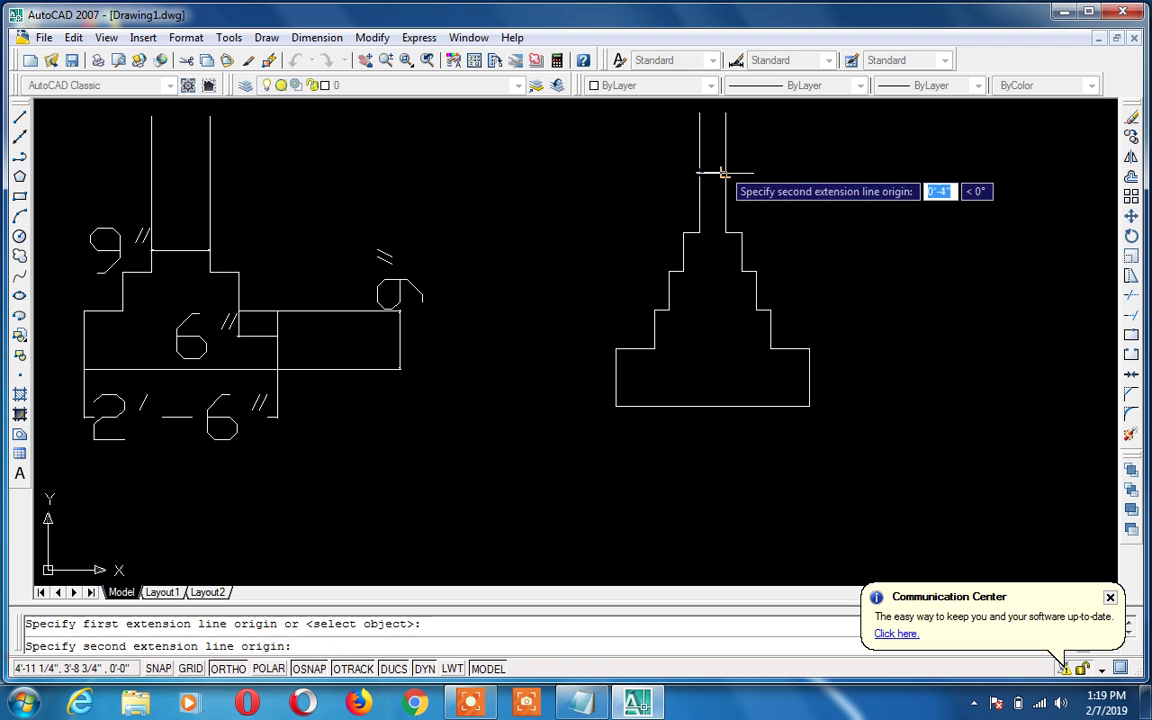
left_click(725, 173)
left_click(750, 177)
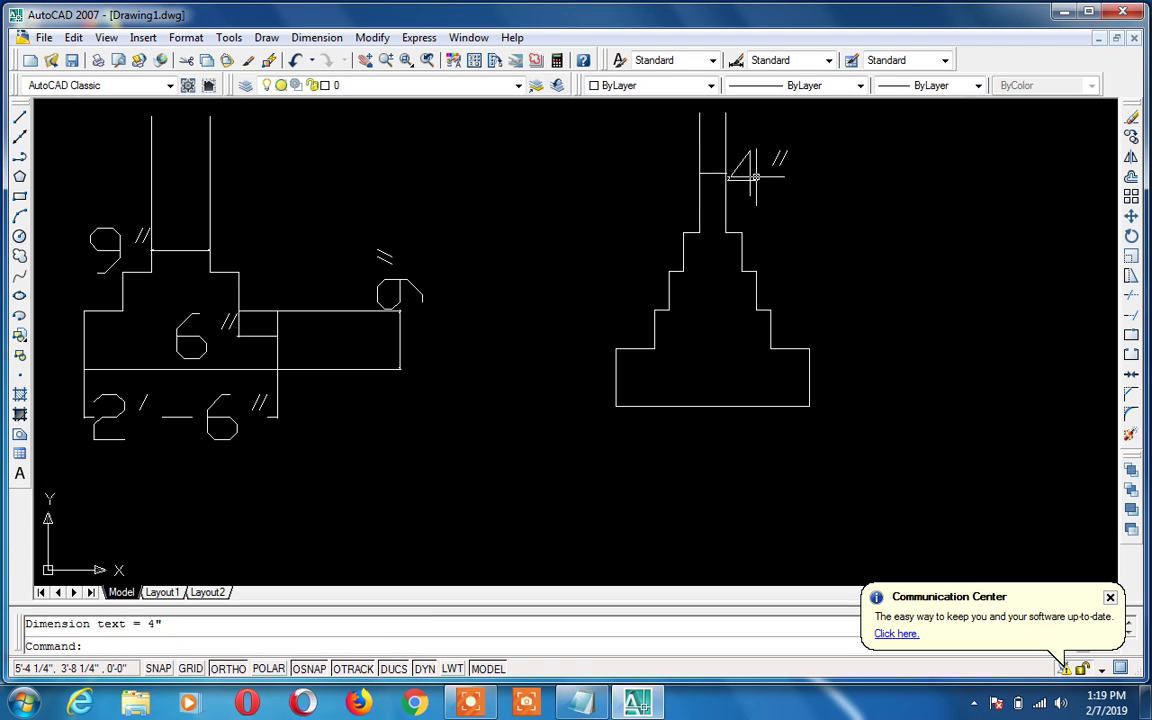
left_click(751, 175)
key("Delete")
Erase the two vertical wall lines and both short horizontal ledge segments at the top of the new section
left_click(751, 176)
left_click(655, 199)
key("Delete")
key("Escape")
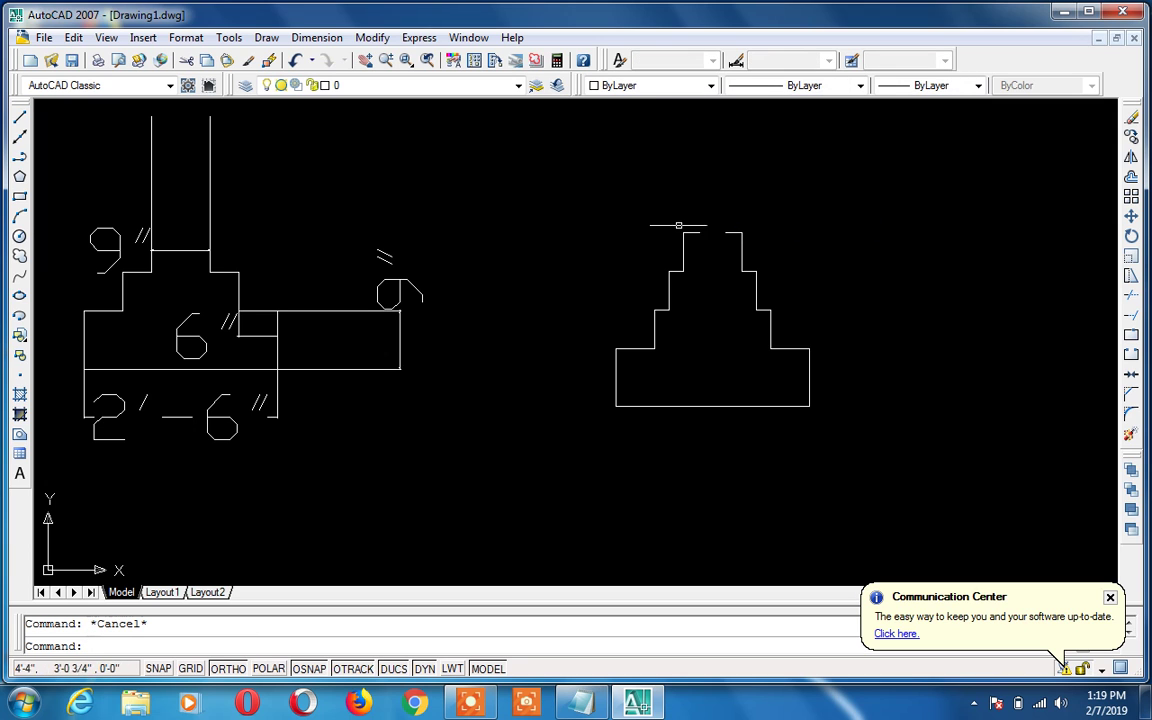
left_click(727, 228)
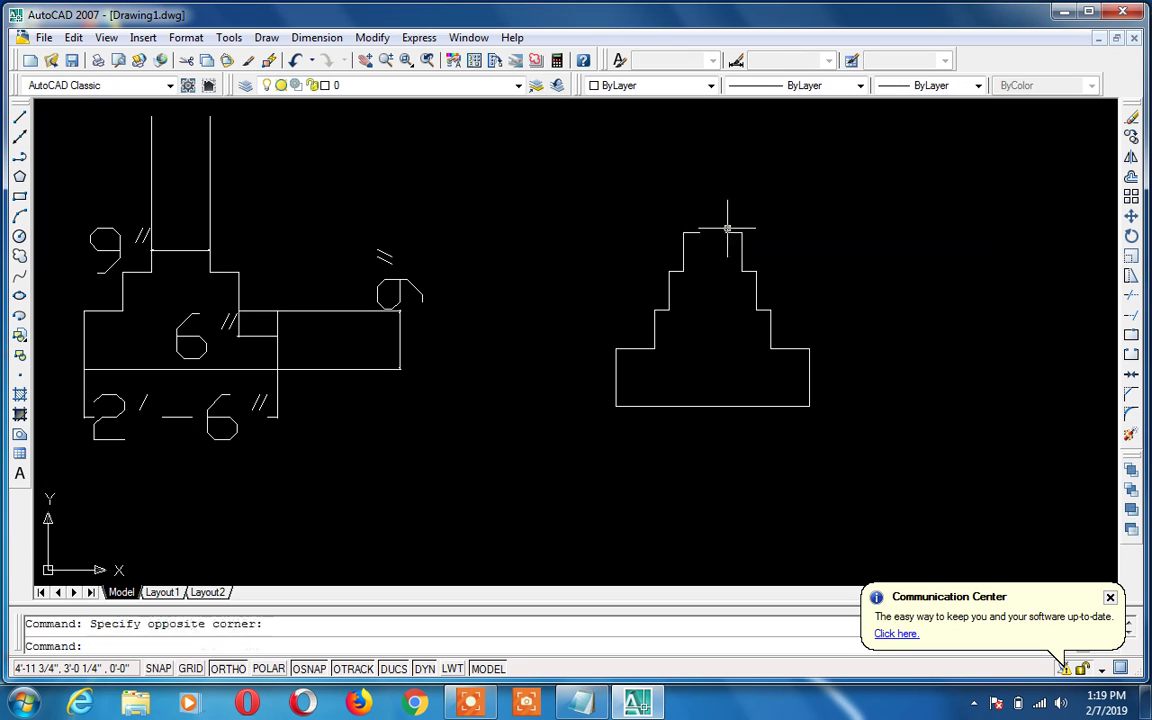
left_click(735, 231)
key("Delete")
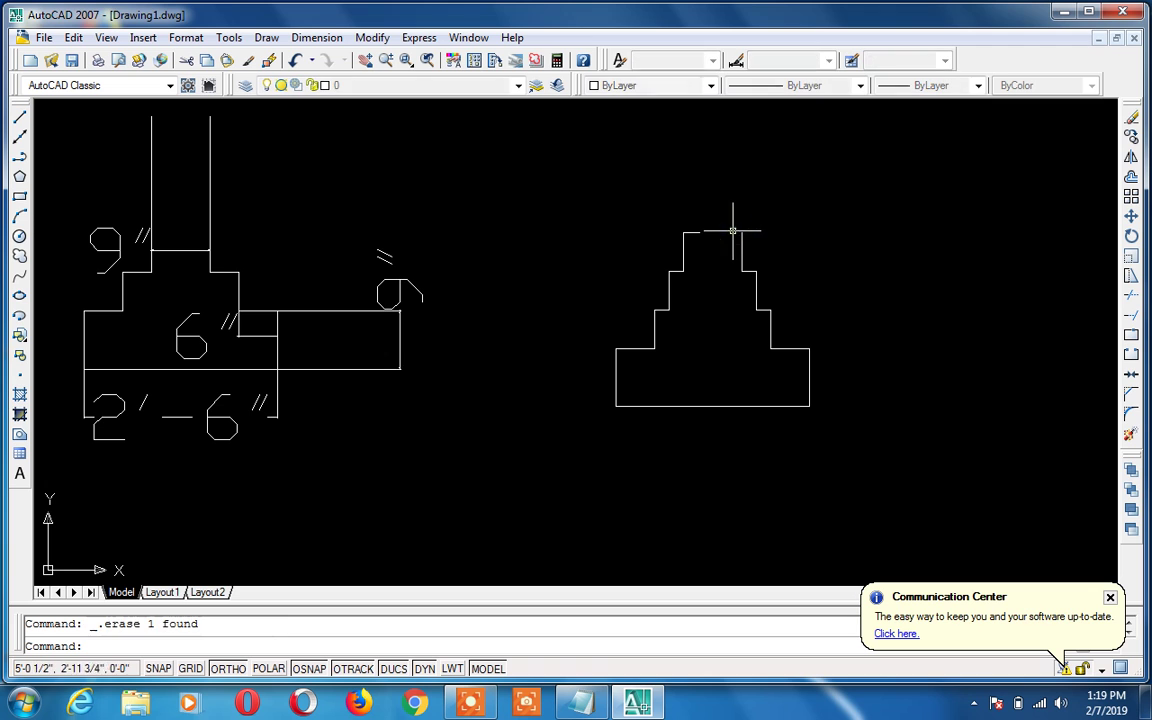
left_click(690, 232)
key("Delete")
Dimension the width between the two uppermost vertical lines of the new section, placing the dimension just above them
type("dli")
key("Return")
left_click(736, 236)
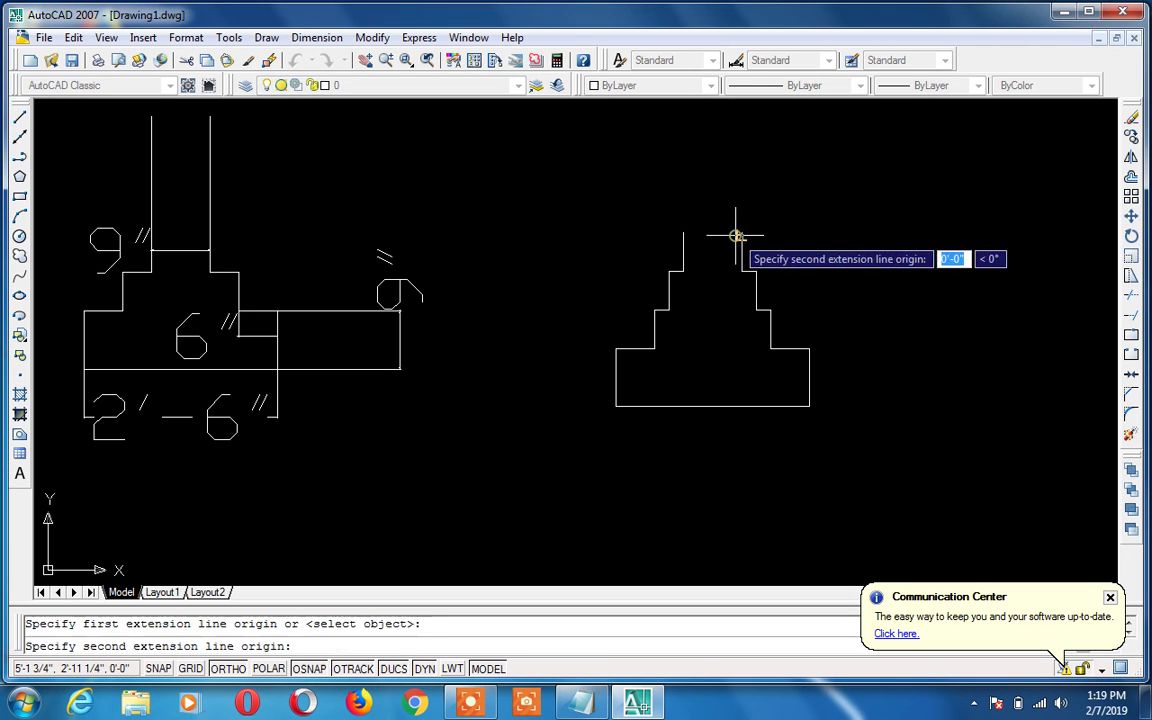
left_click(682, 232)
left_click(680, 195)
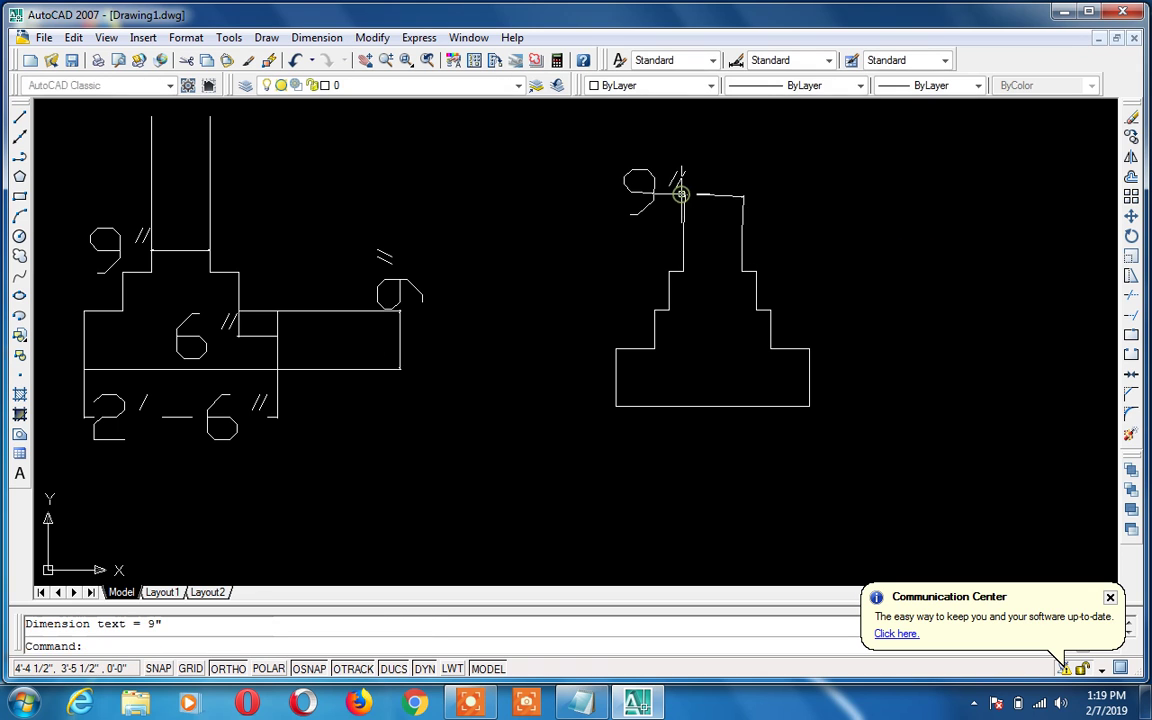
Erase the new section's top width dimension and draw a vertical wall line upward from each of its two uppermost endpoints
left_click(720, 195)
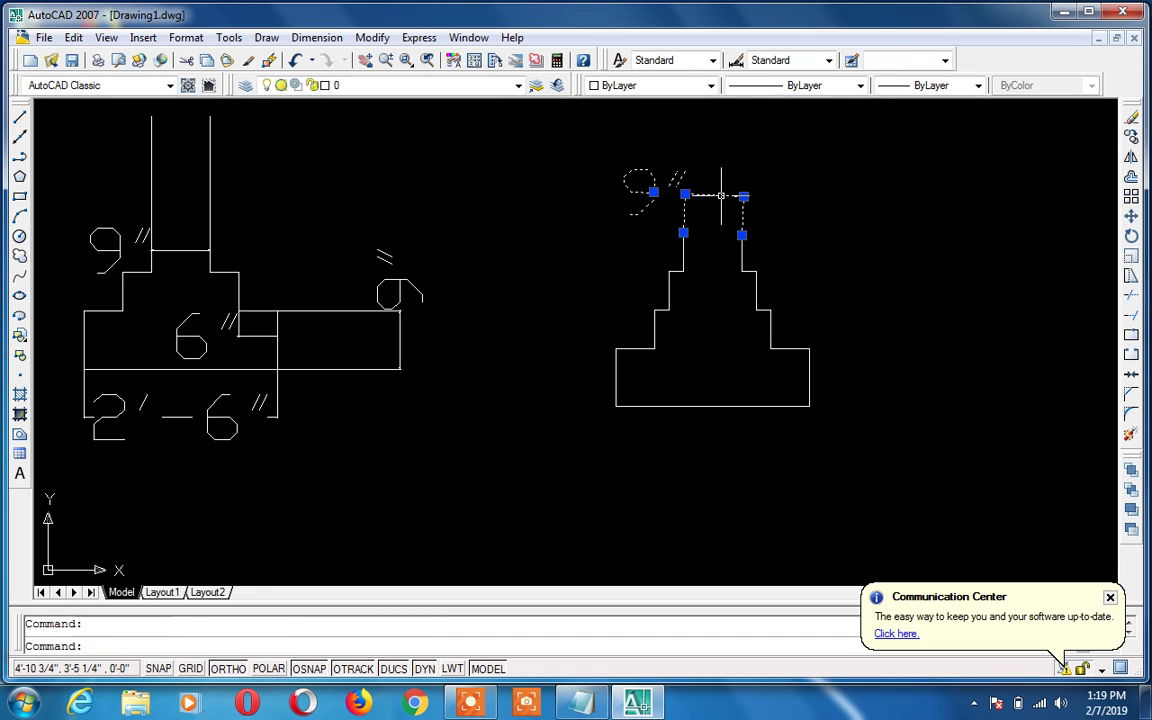
key("Delete")
type("l")
key("Return")
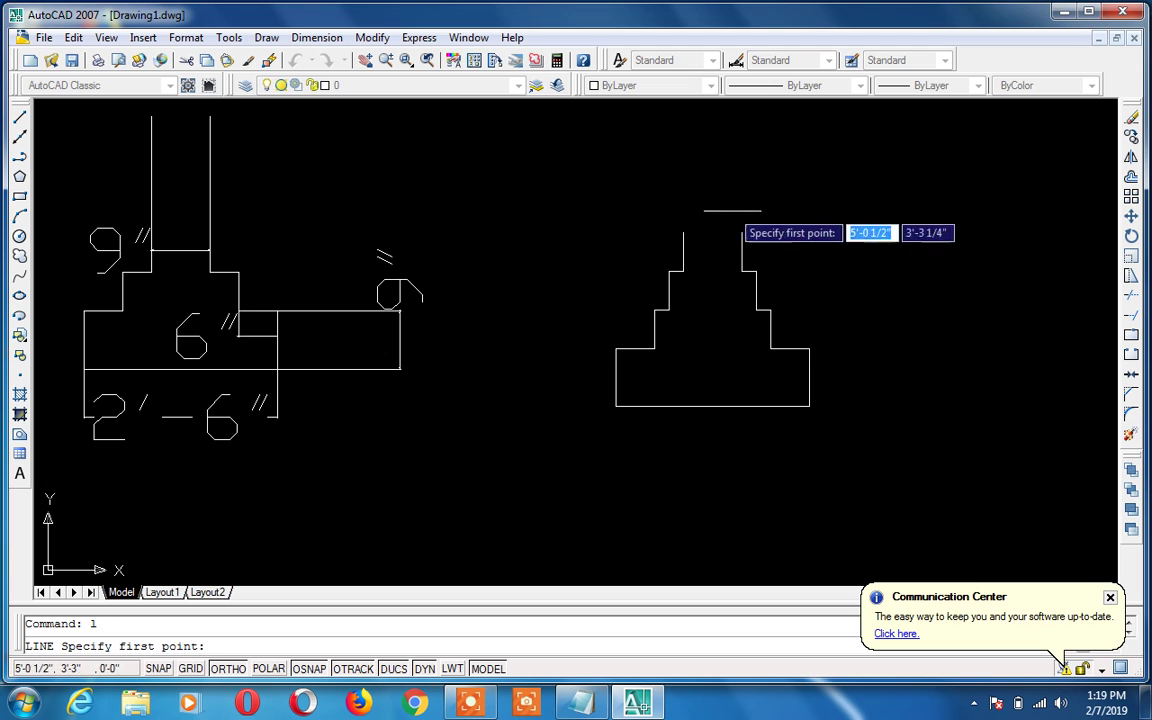
left_click(742, 232)
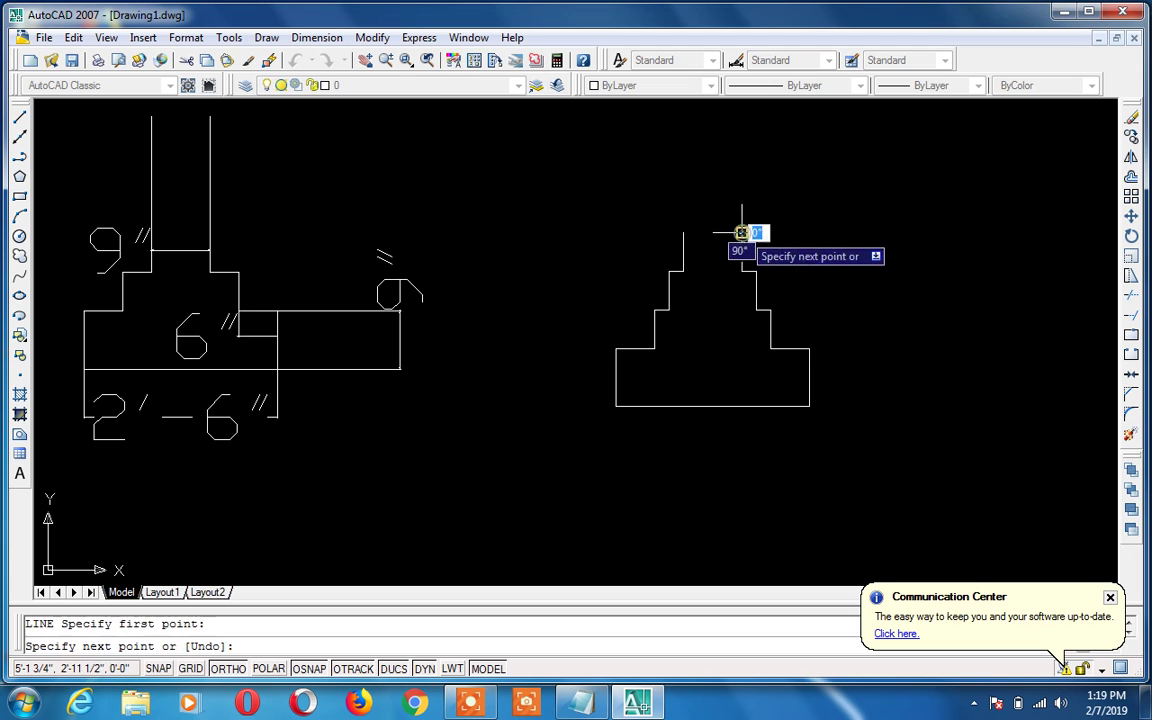
left_click(741, 128)
key("Return")
key("Return")
left_click(683, 232)
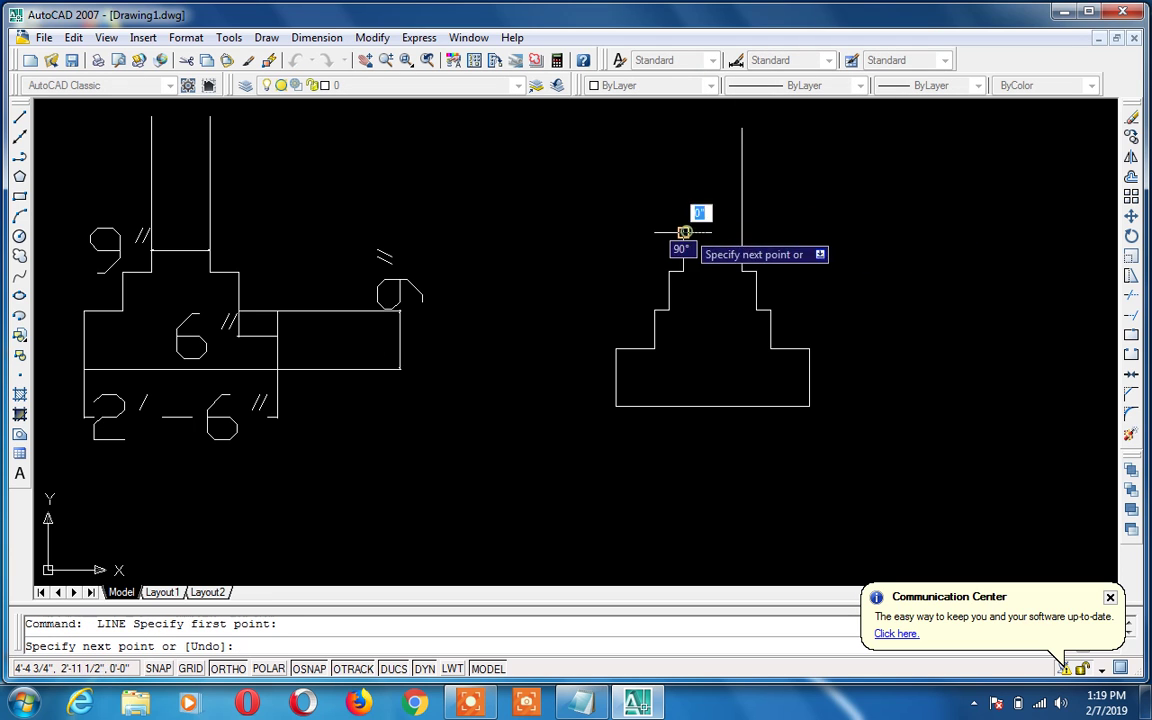
left_click(686, 128)
key("Return")
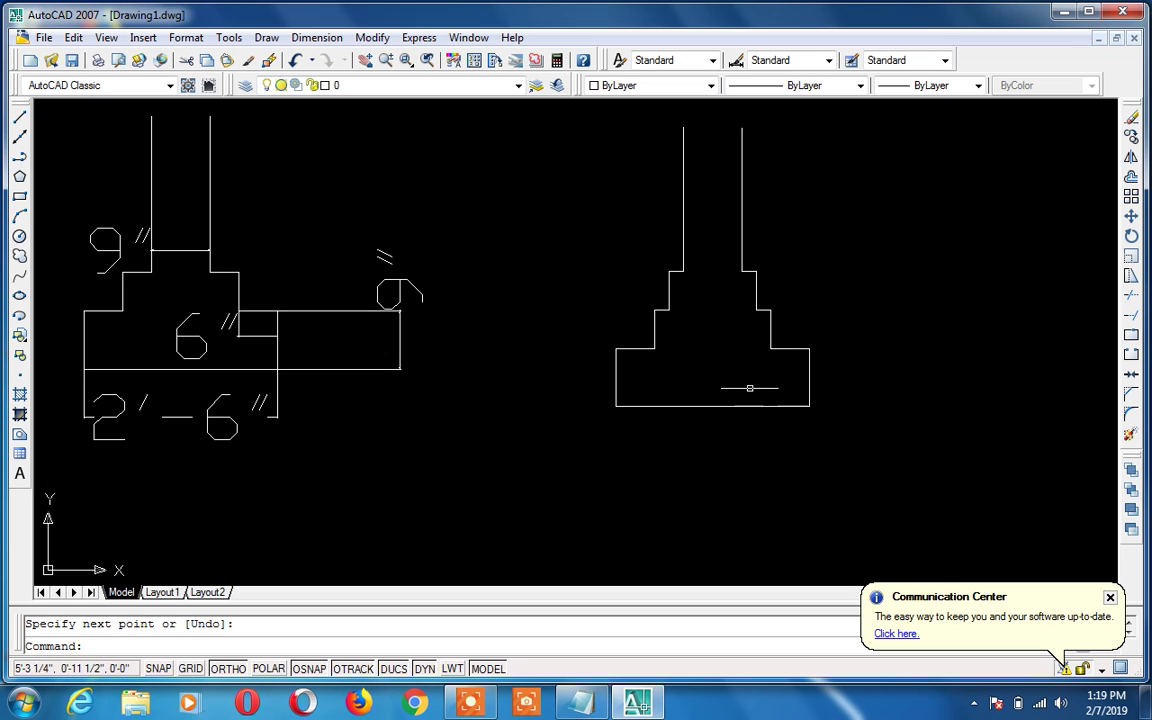
Erase the two 9" dimensions and the 6" dimension from the first 2'-6" section, keeping its base dimension
left_click(411, 280)
key("Delete")
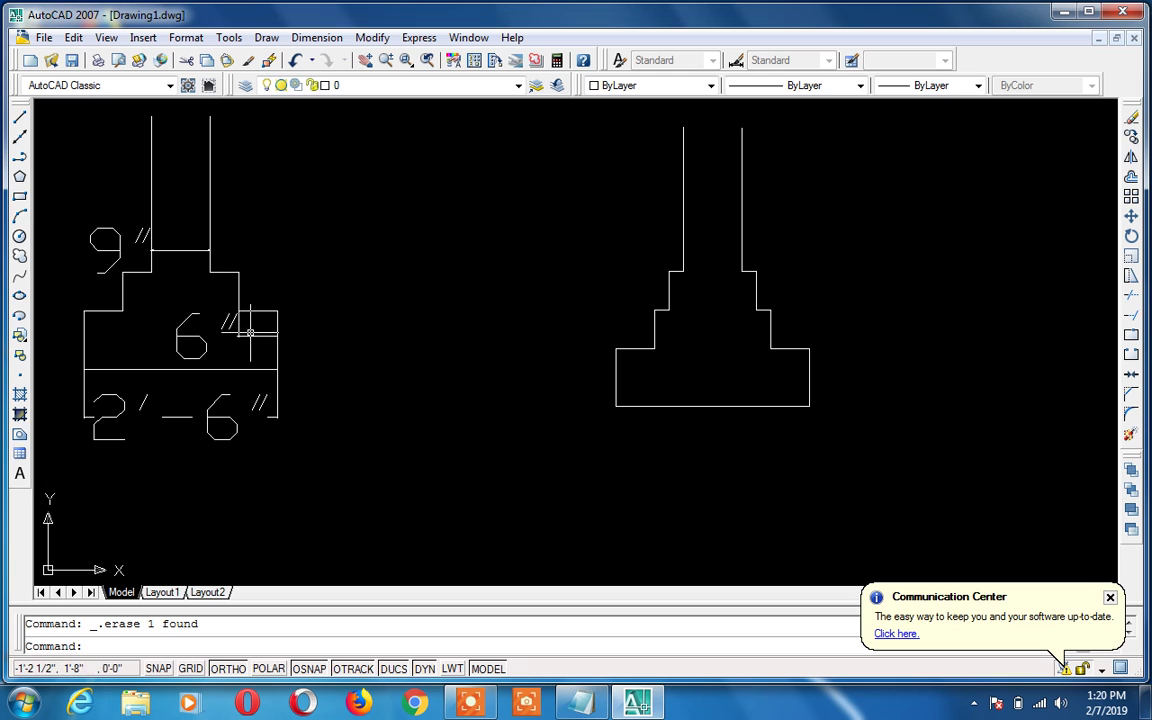
left_click(250, 322)
key("Delete")
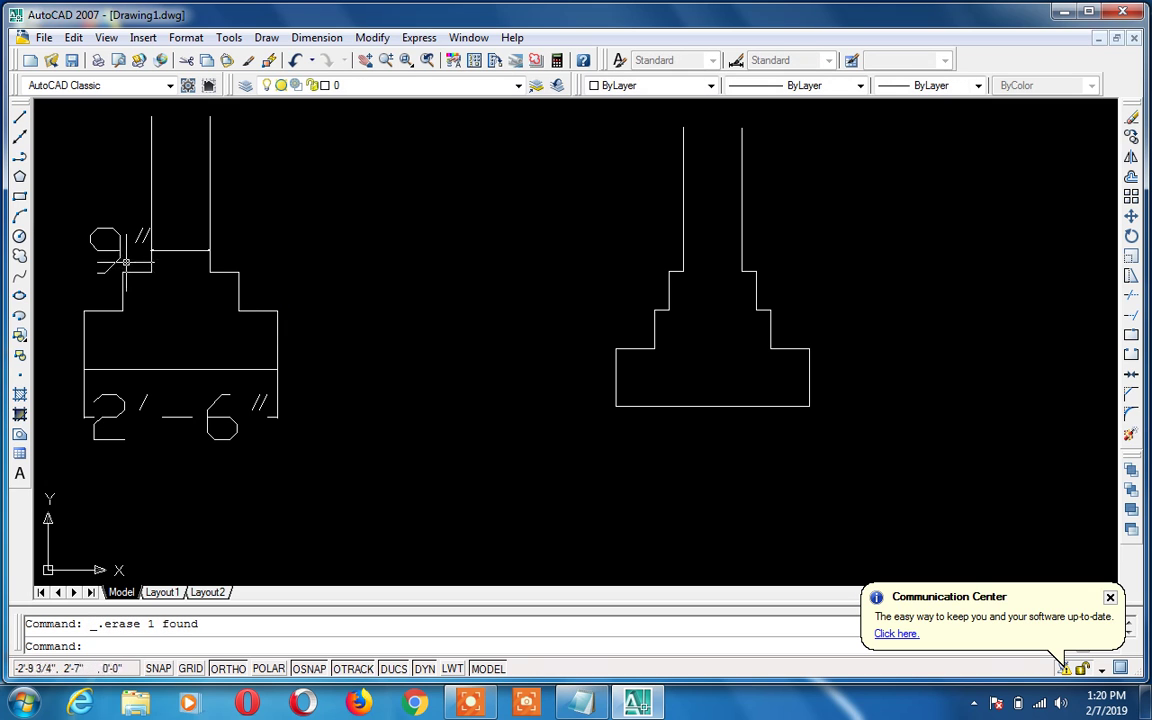
left_click(118, 256)
key("Delete")
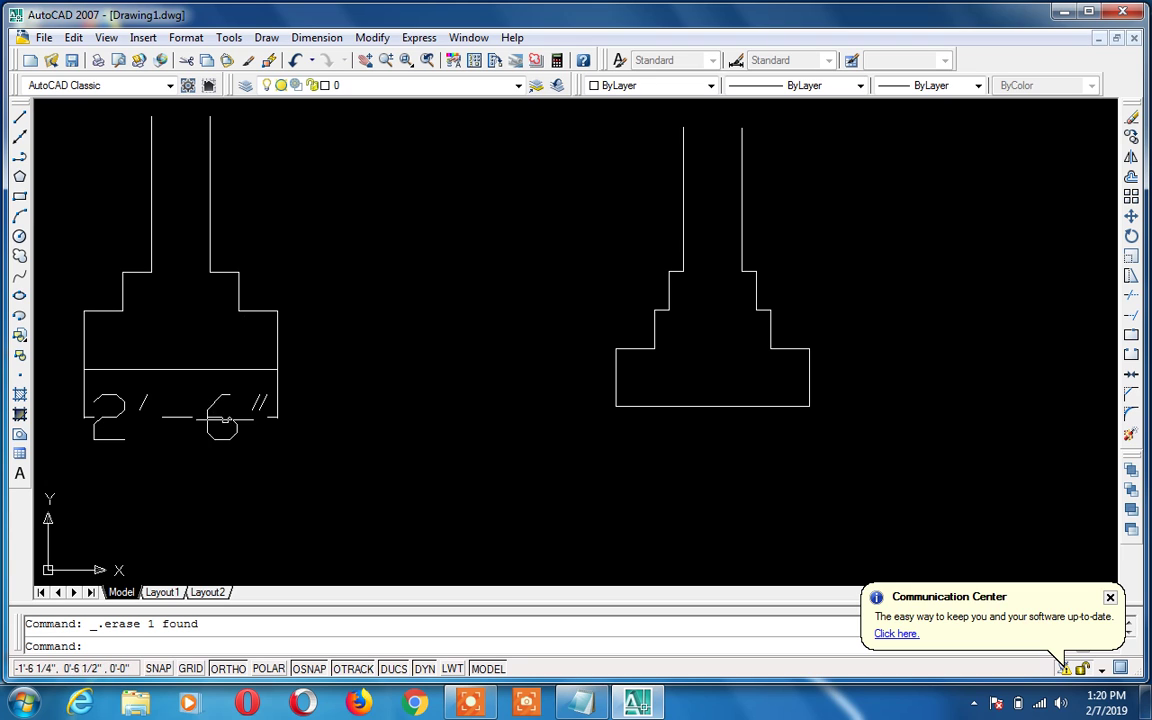
Dimension the base width of the second stepped section, placing the dimension just below its base line
type("dal")
key("Return")
key("Return")
left_click(668, 406)
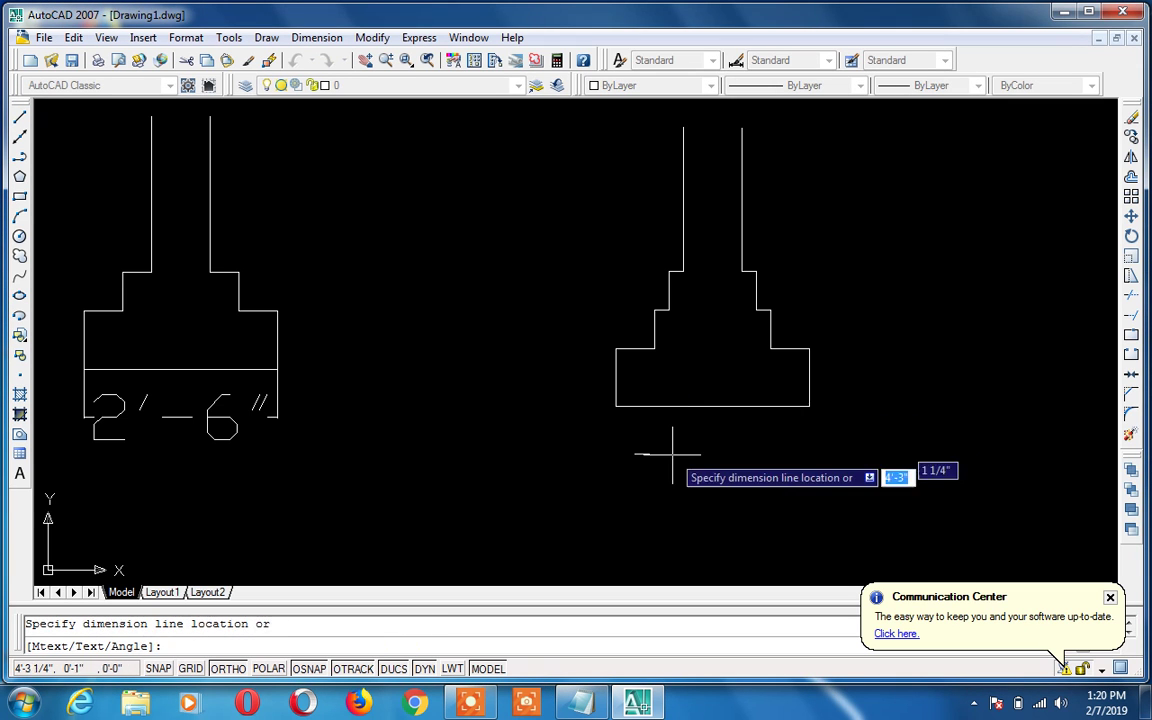
left_click(672, 456)
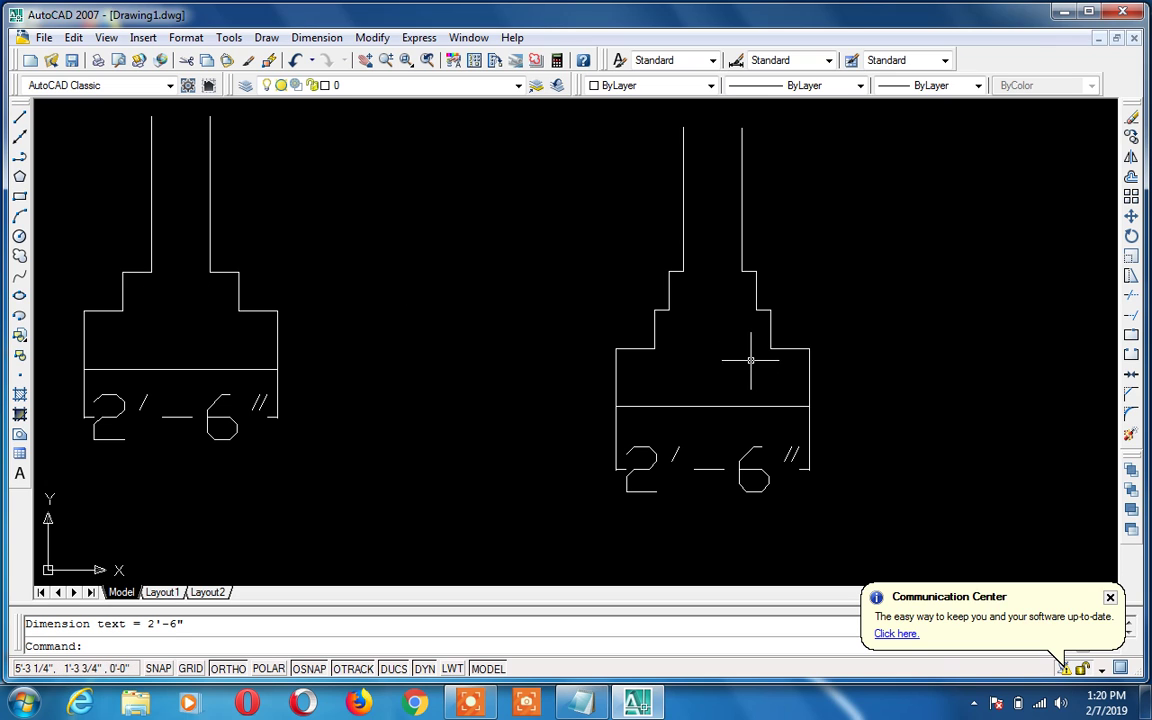
Draw a 3'-3" horizontal base line in the free space between the 3'-3" section and the first 2'-6" section
scroll(750, 360, "down", 4)
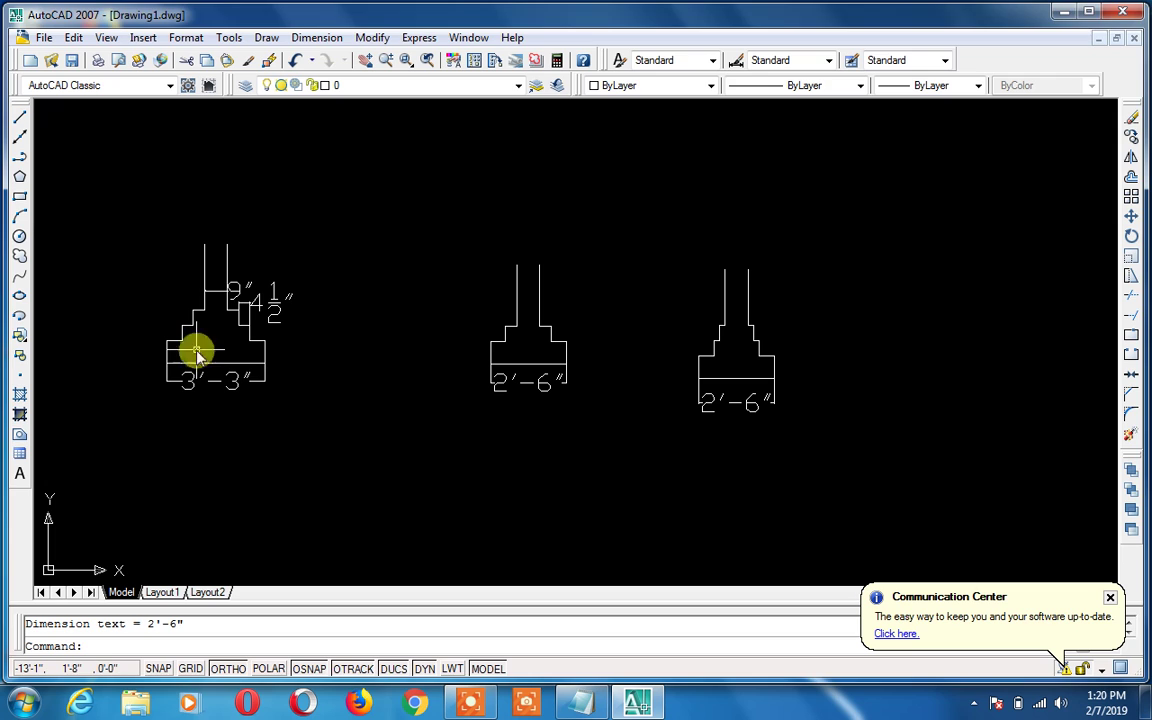
type("l")
key("Return")
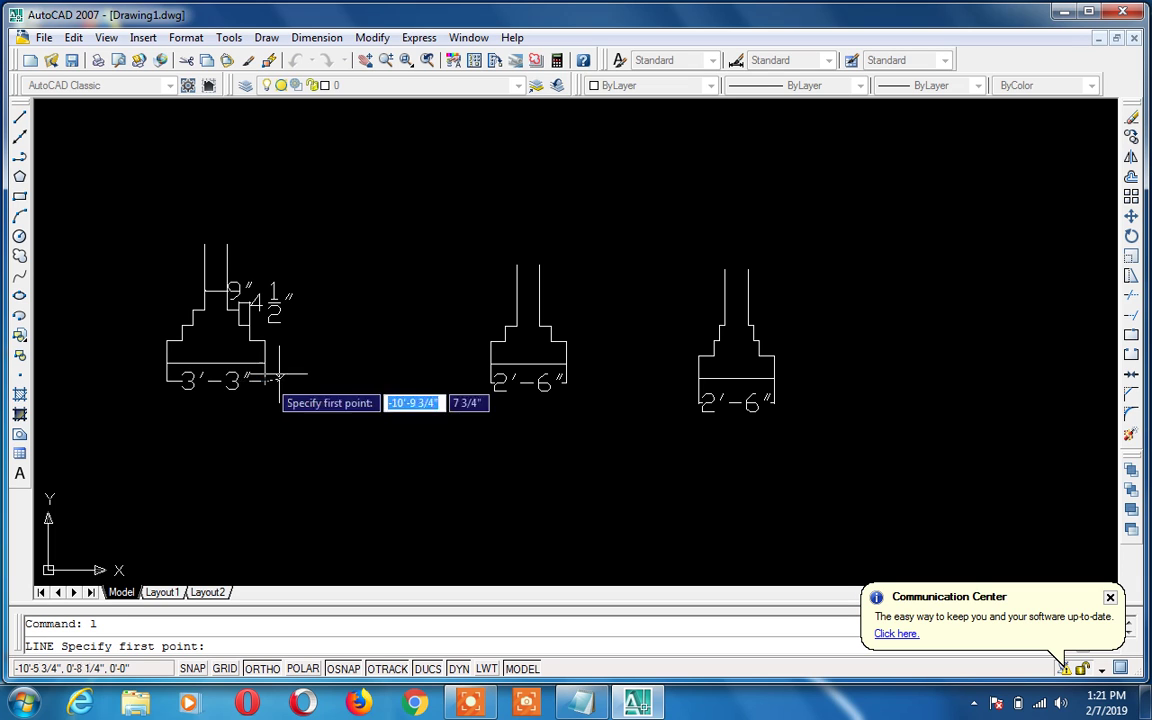
left_click(306, 356)
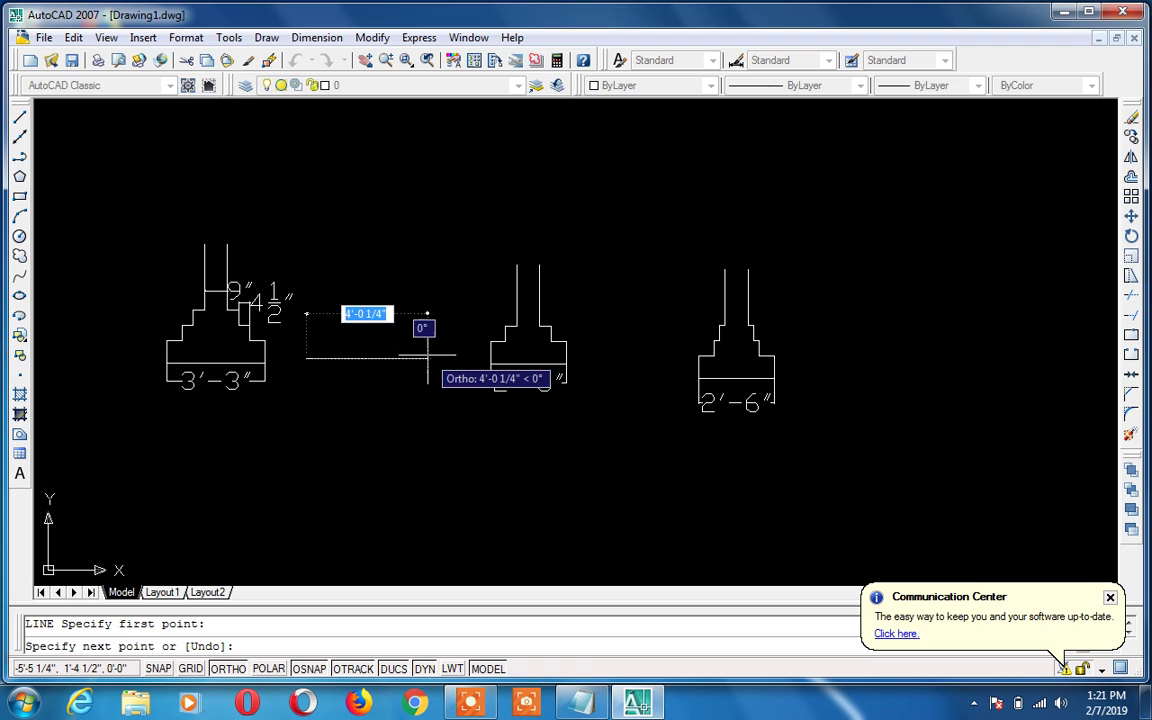
type("3'")
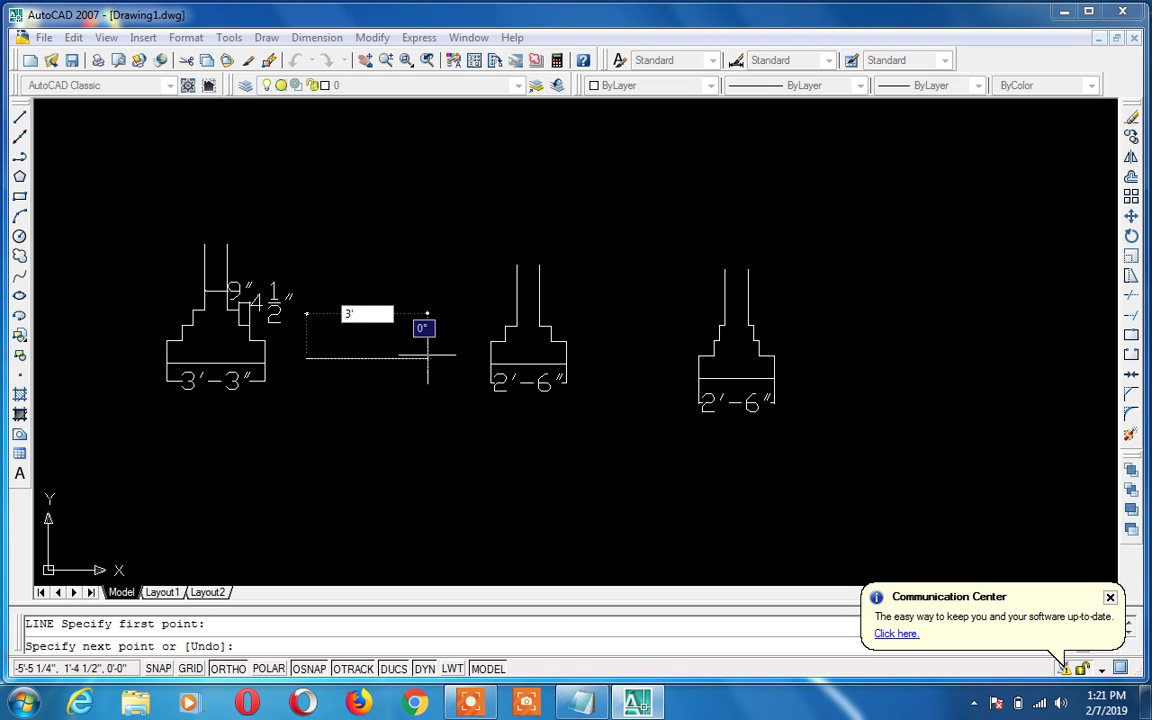
type("-3")
key("Return")
key("Escape")
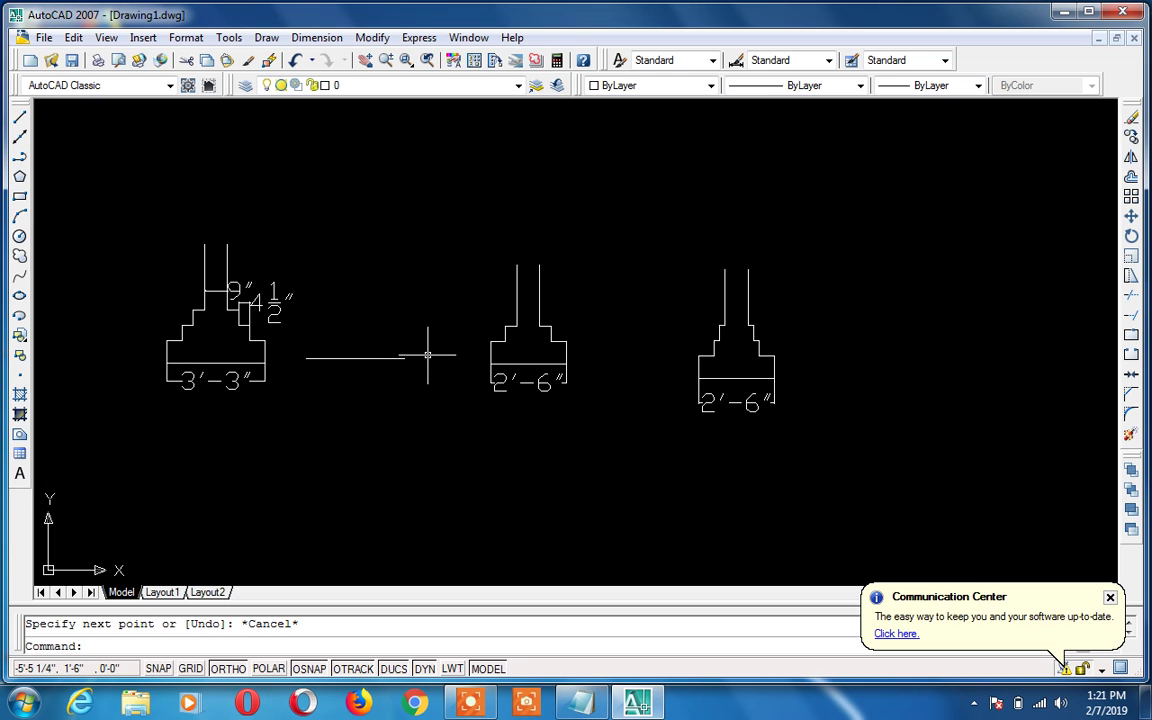
From the new base line's right end, draw connected lines 9" up, 6" left and 6" up
scroll(427, 354, "up", 3)
scroll(427, 354, "down", 2)
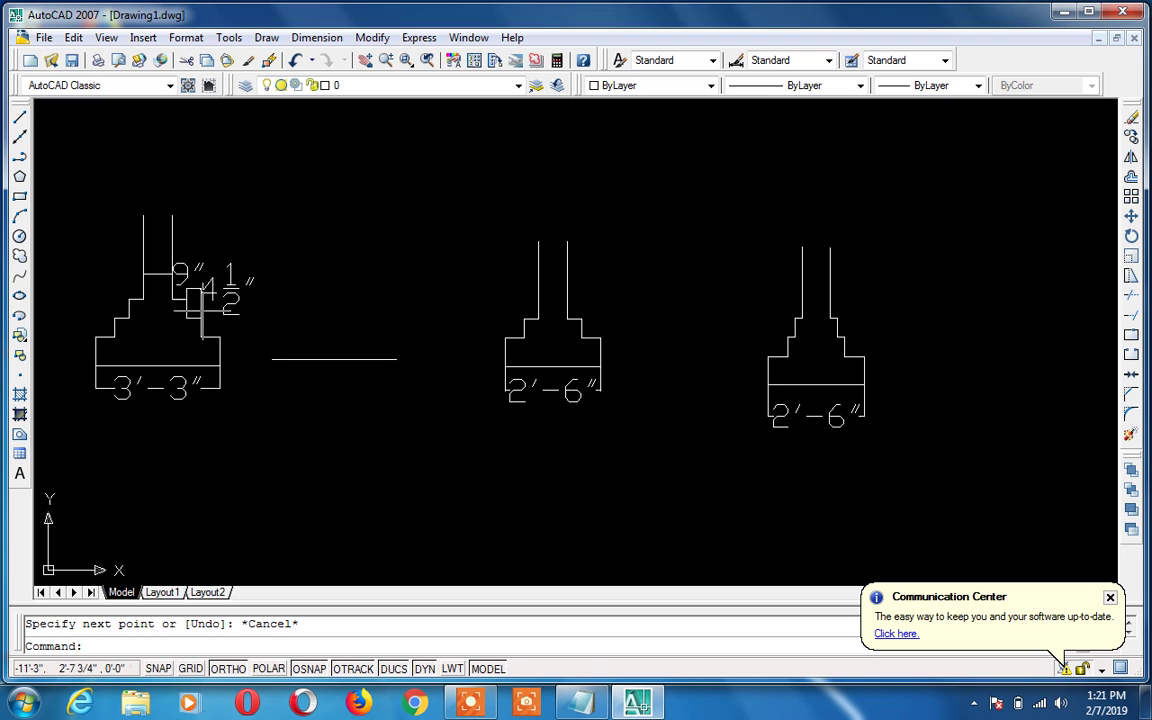
scroll(218, 287, "up", 3)
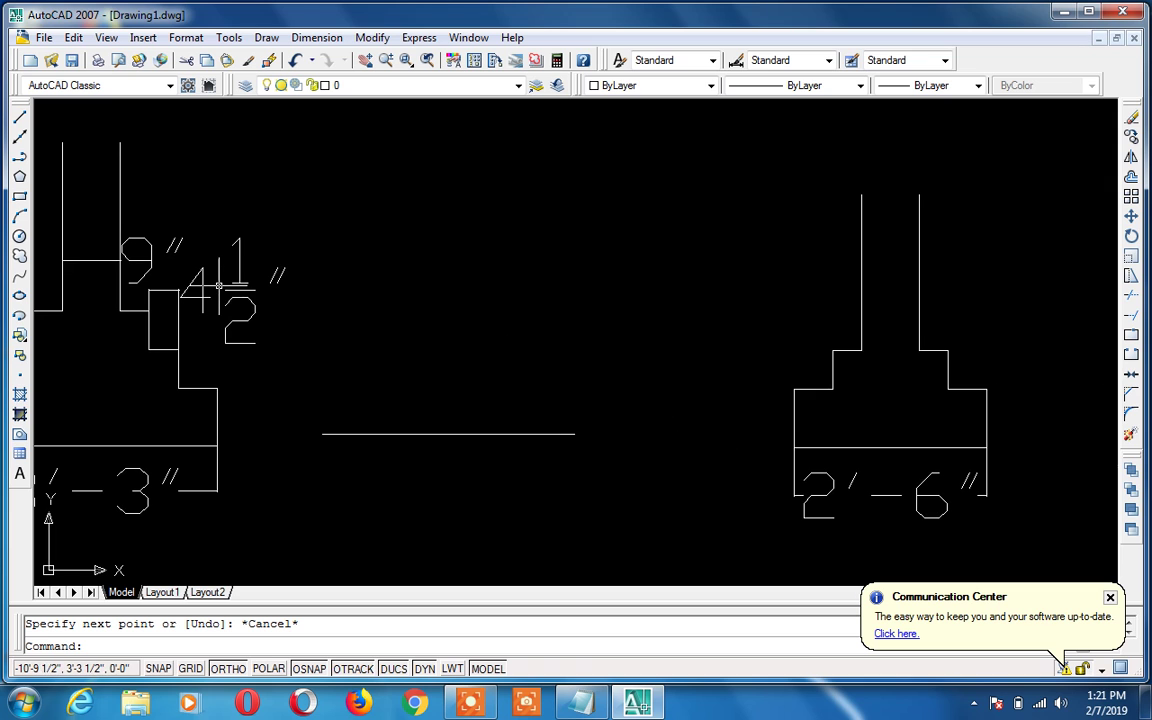
type("l")
key("Return")
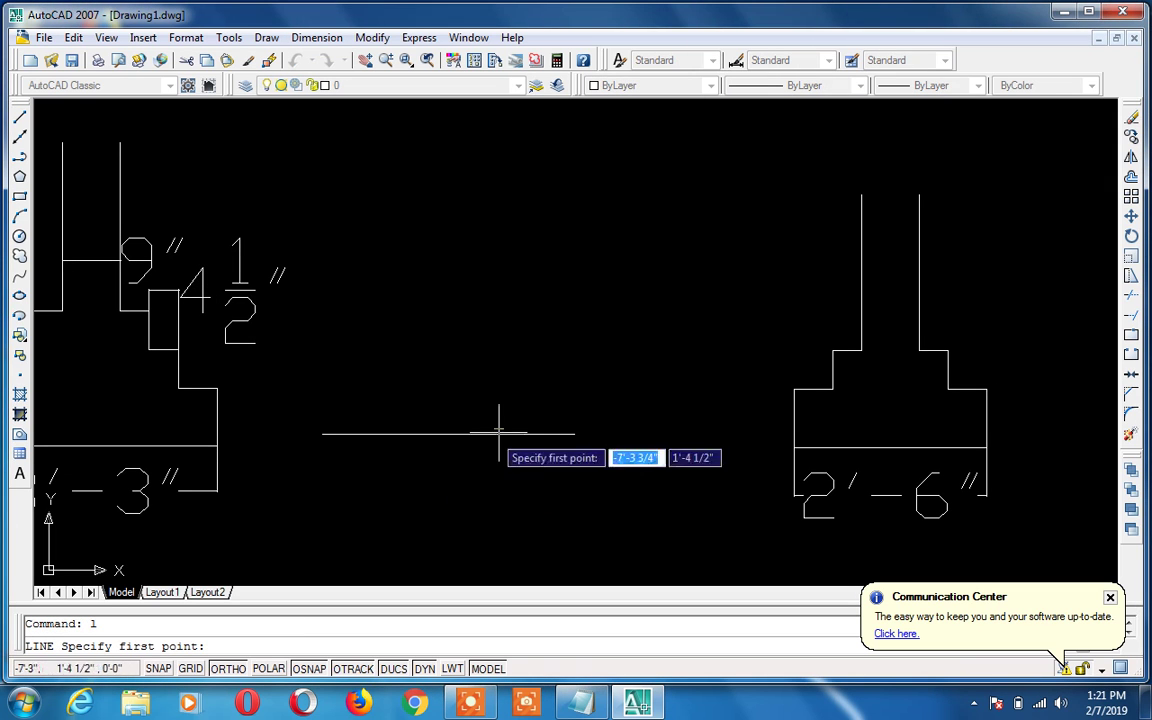
left_click(576, 433)
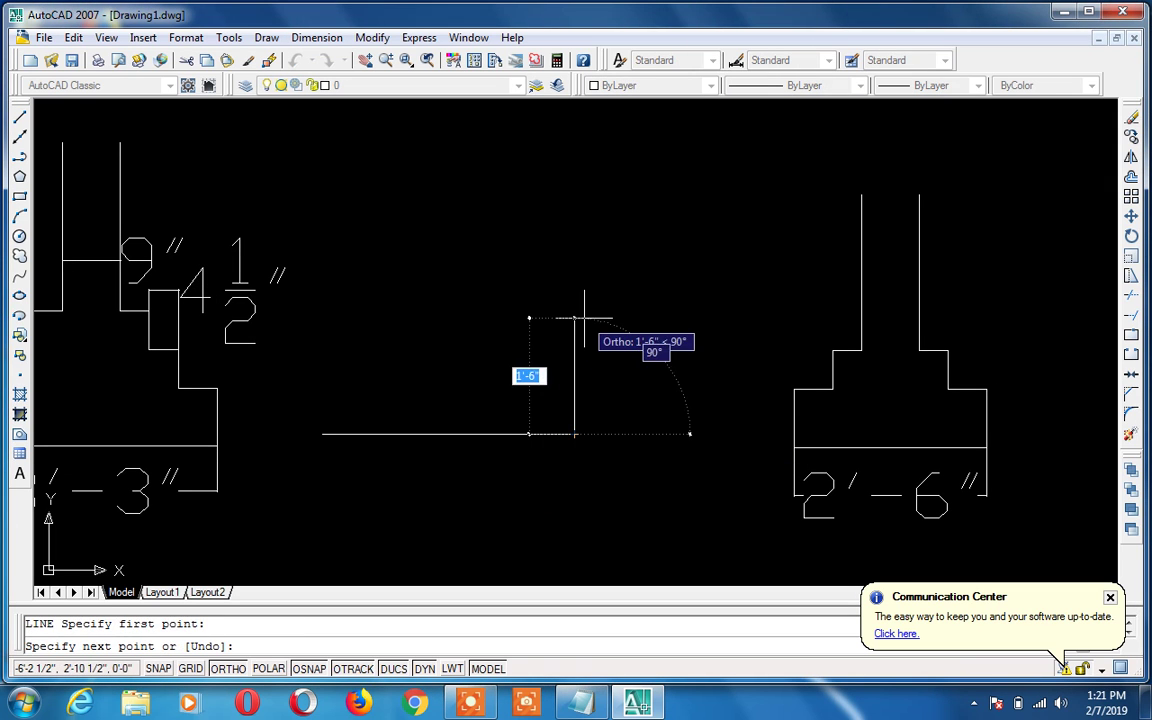
type("9")
key("Return")
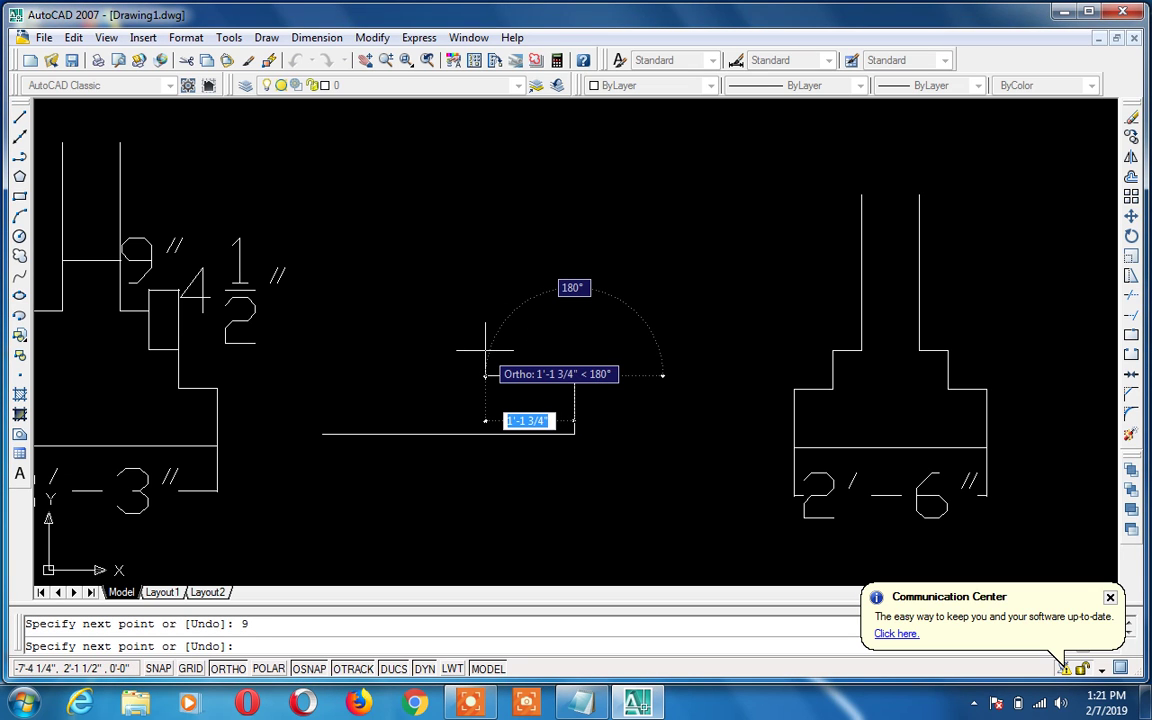
type("6")
key("Return")
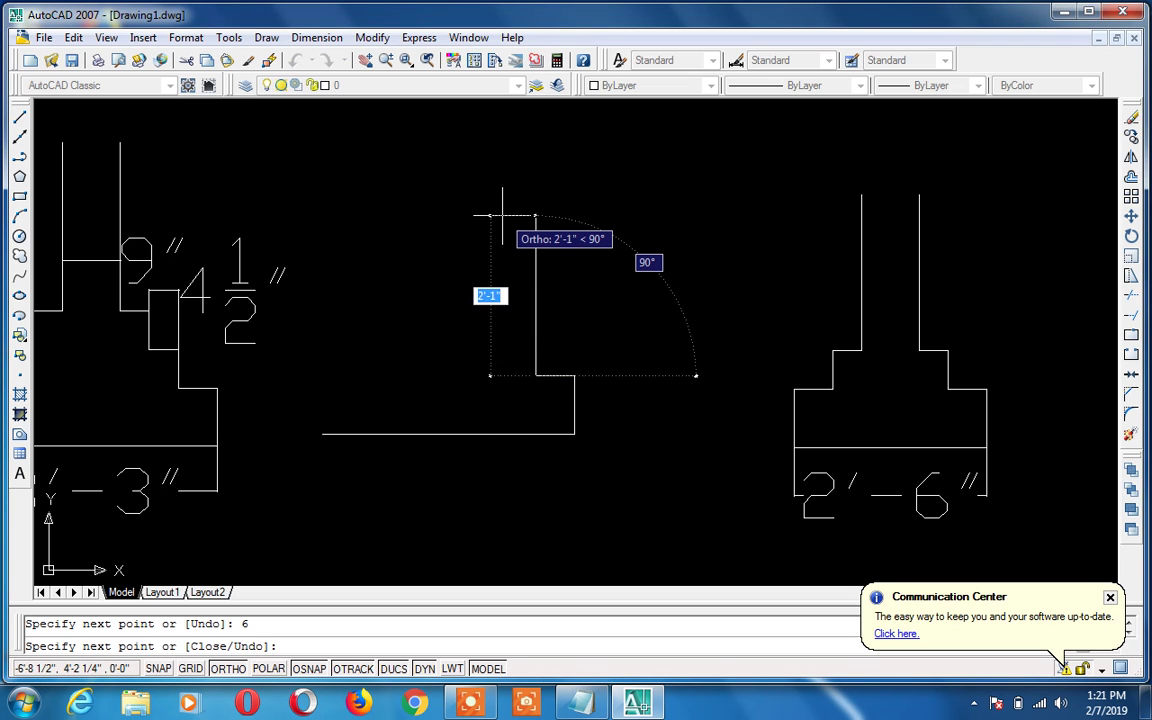
type("6")
key("Return")
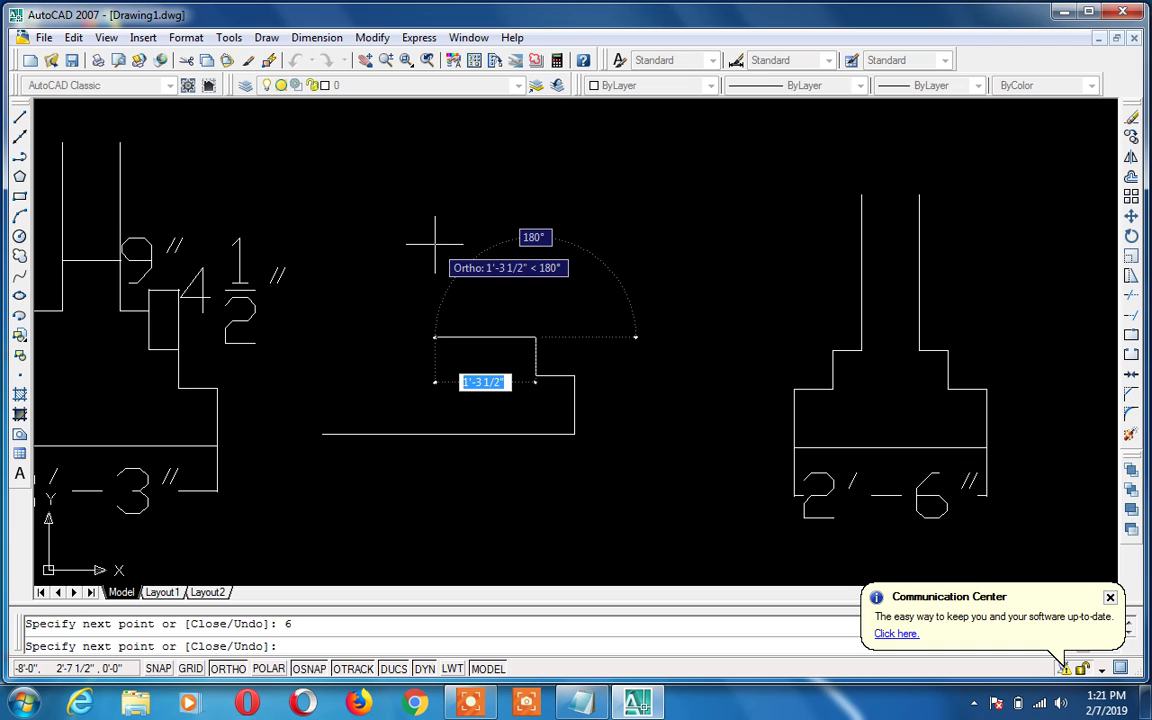
Continue the stepped profile with lines 2.25" left, 6" up, 2.25" left, 6" up and 2.25" left
type("2.25")
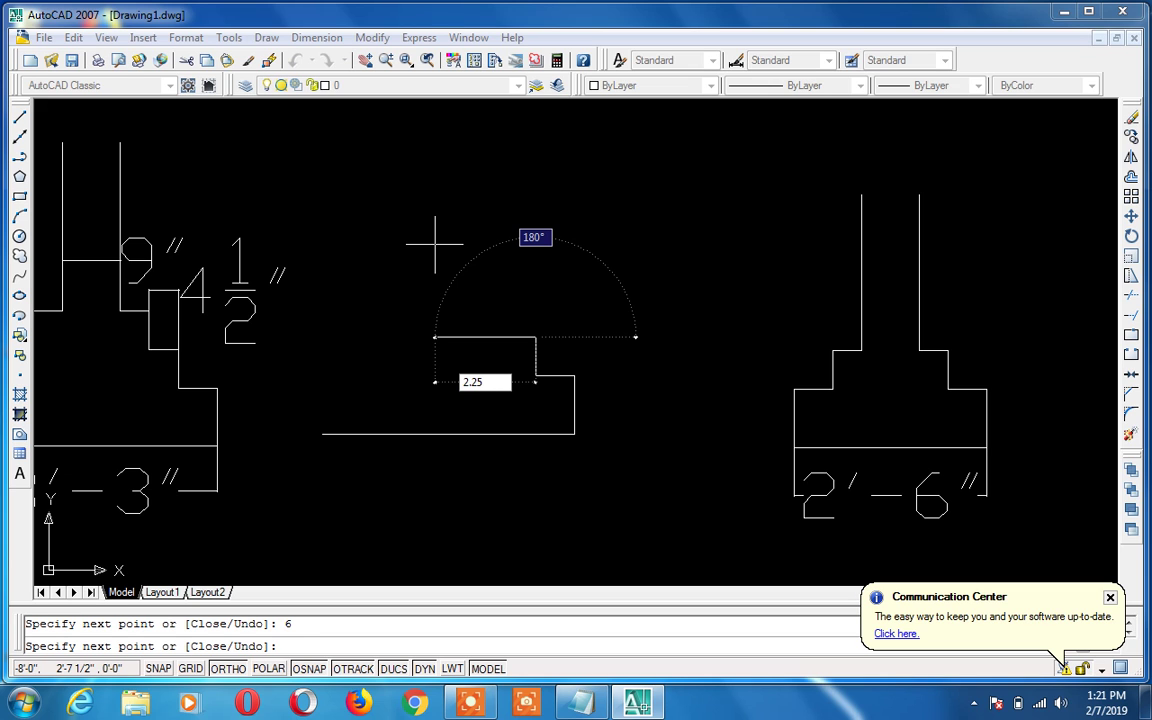
key("Return")
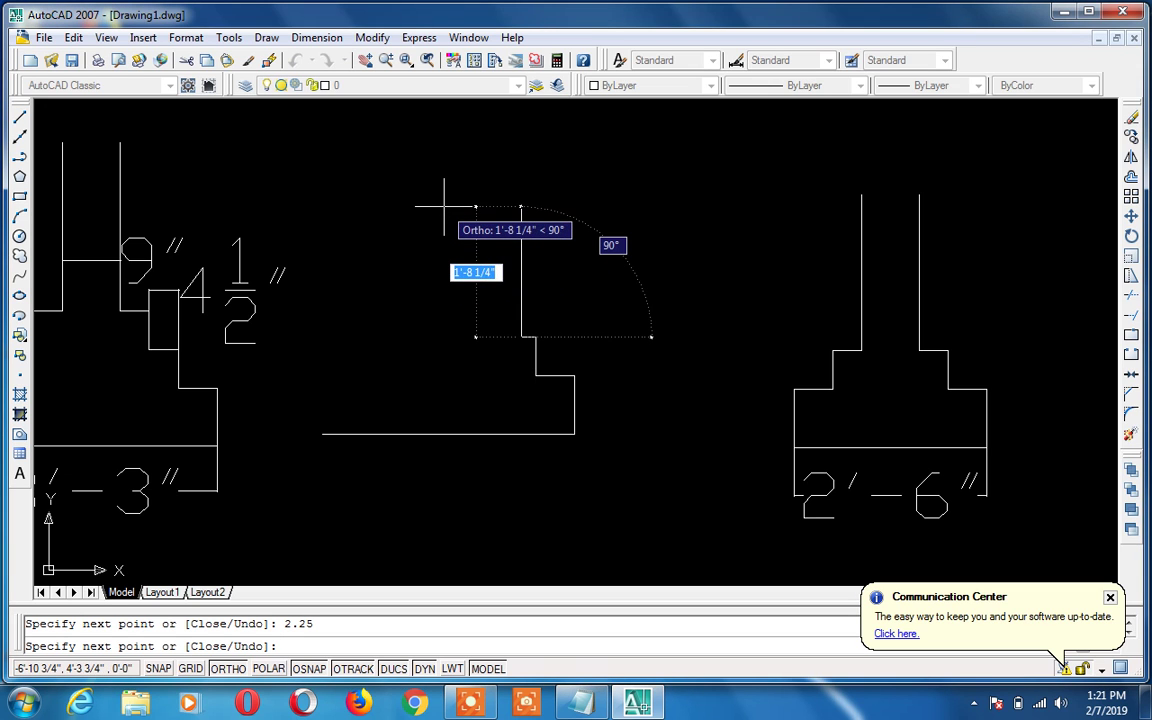
type("6")
key("Return")
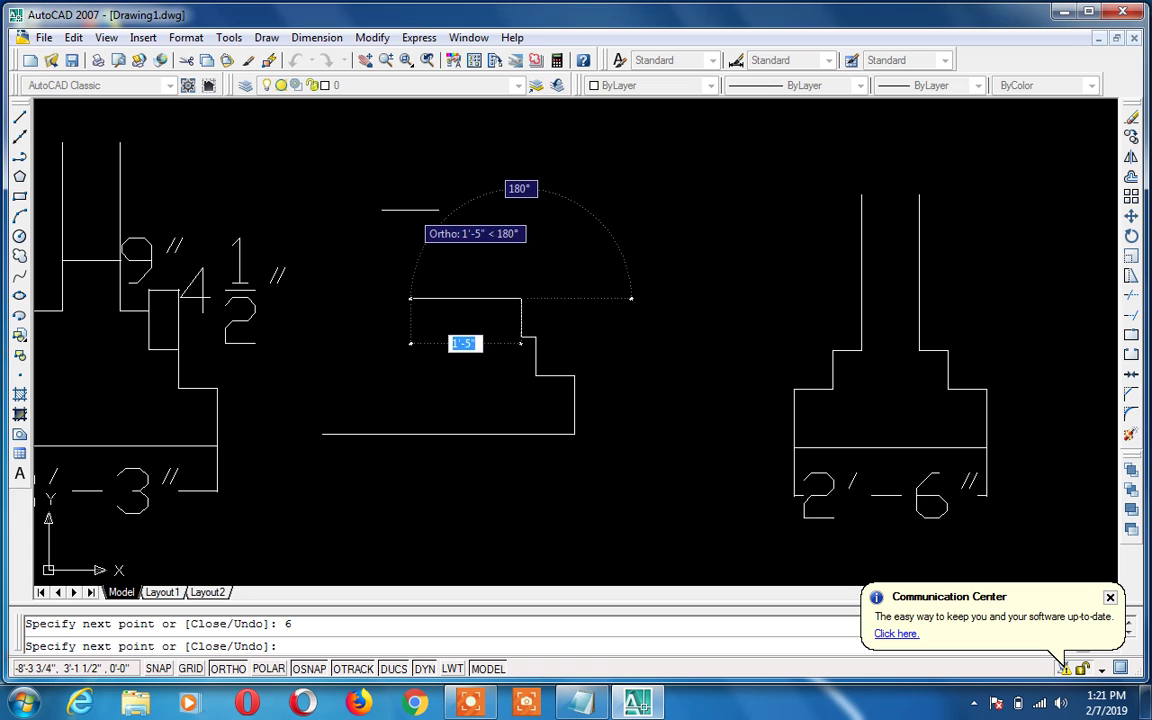
type("2.25")
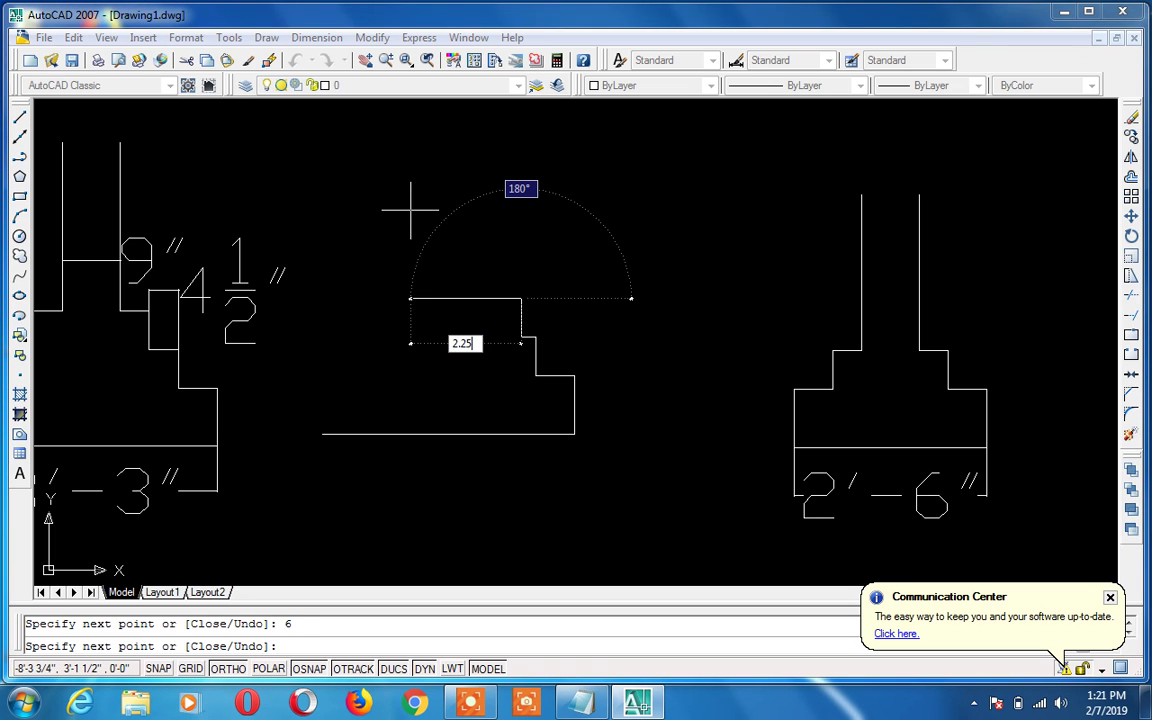
key("Return")
type("6")
key("Return")
type("2.25")
key("Return")
key("Return")
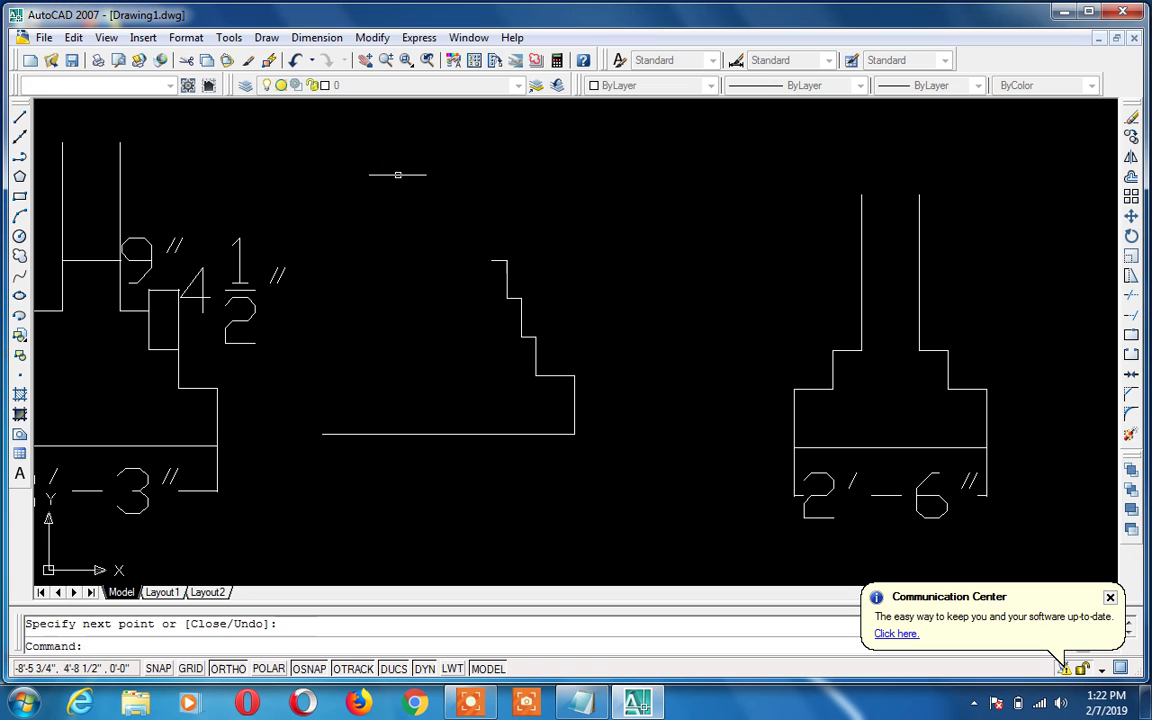
Extend the profile from its upper end with lines 6" up and 2.25" left, and finish with a vertical wall line upward
type("l")
key("Return")
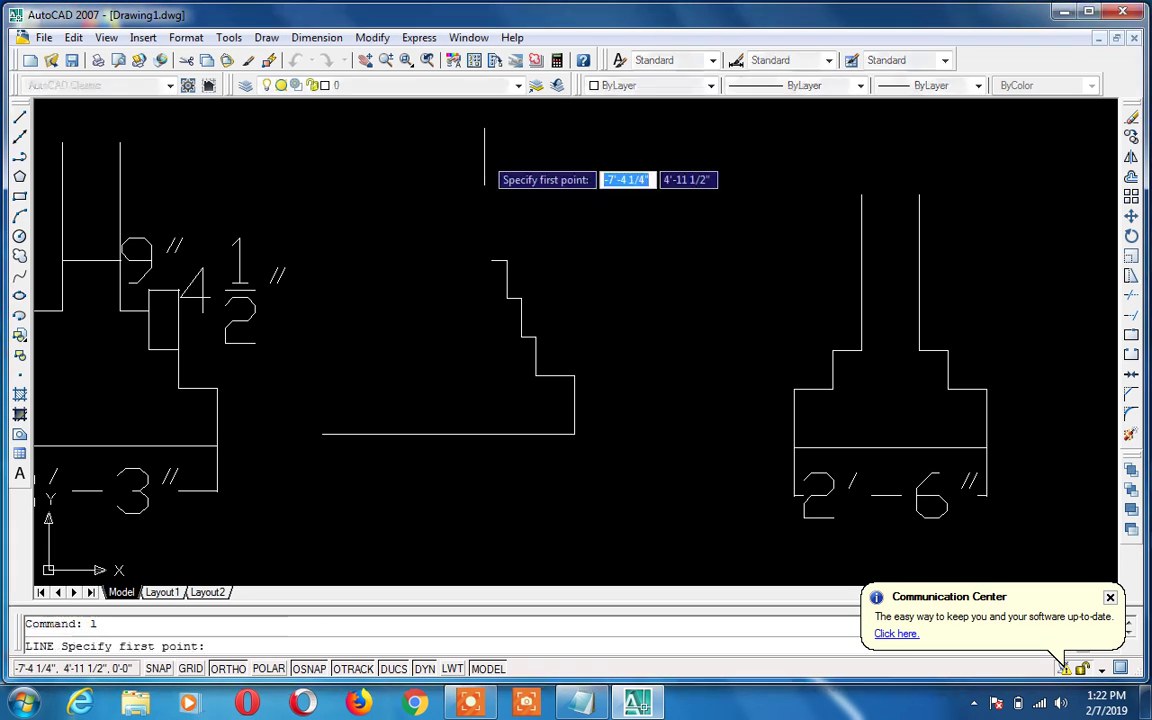
left_click(491, 260)
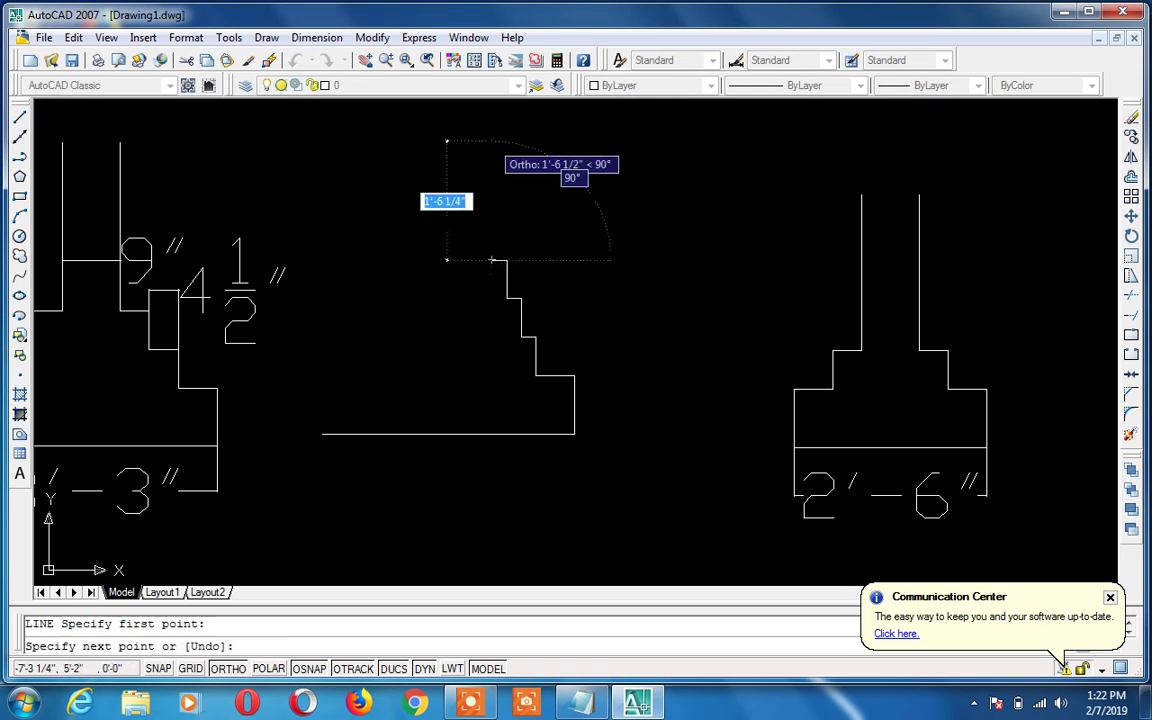
type("6")
key("Return")
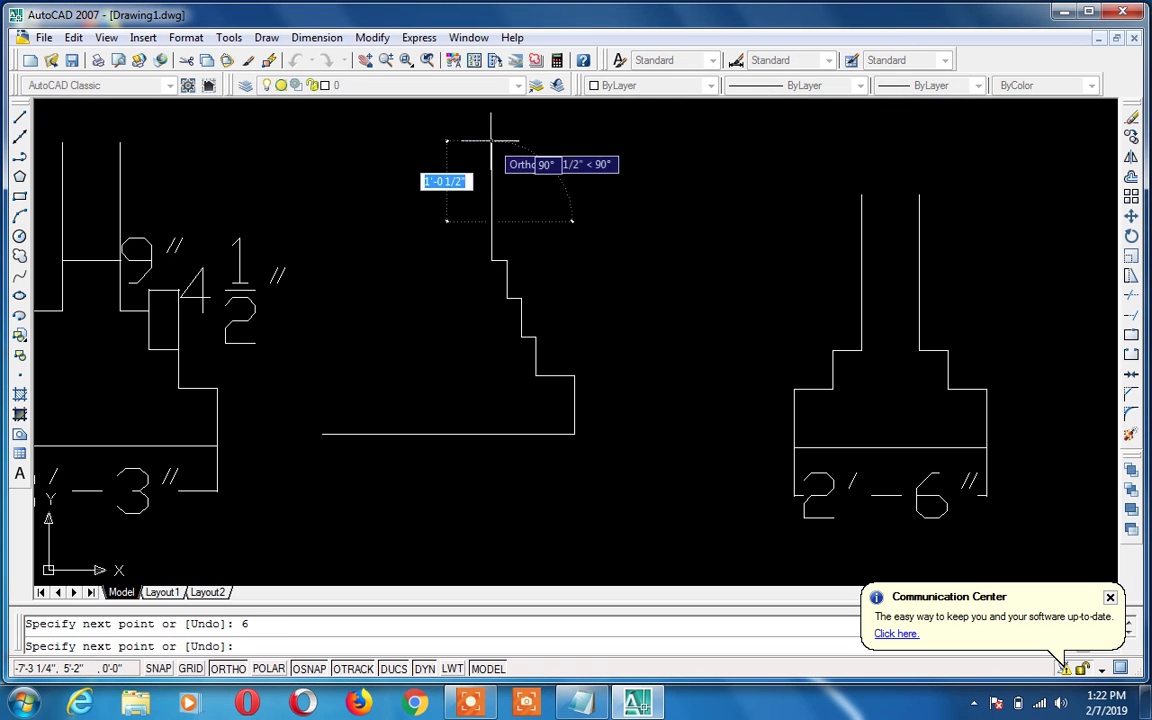
type("2")
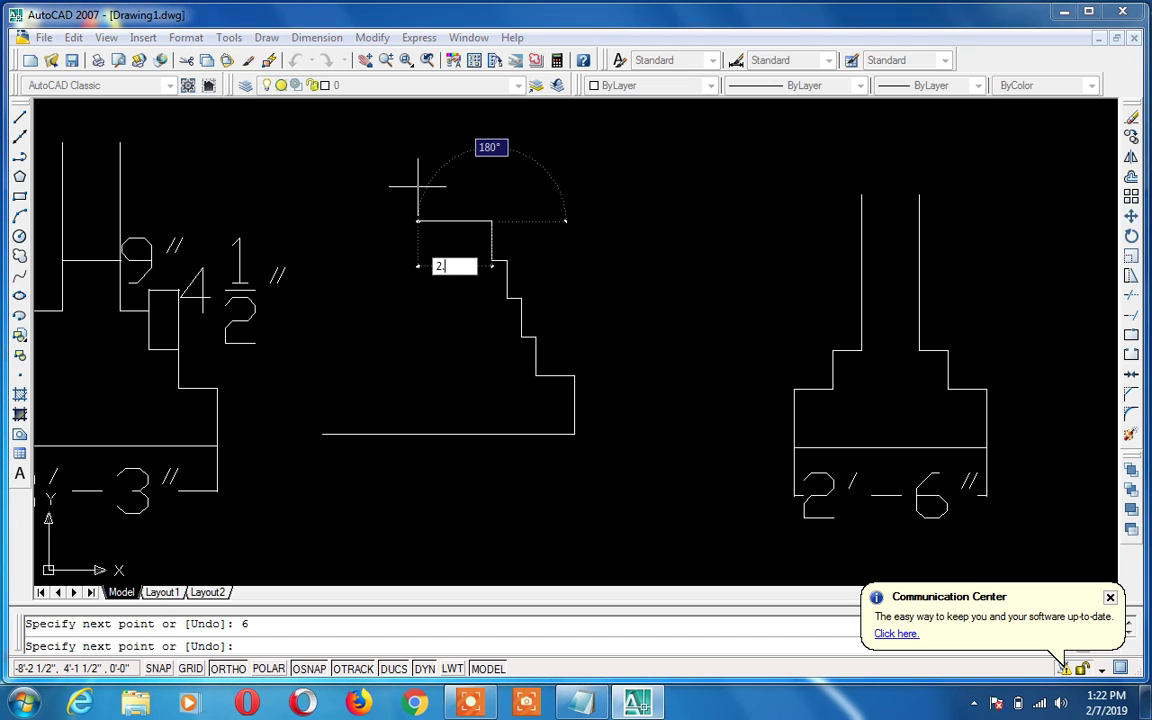
type(".25")
key("Return")
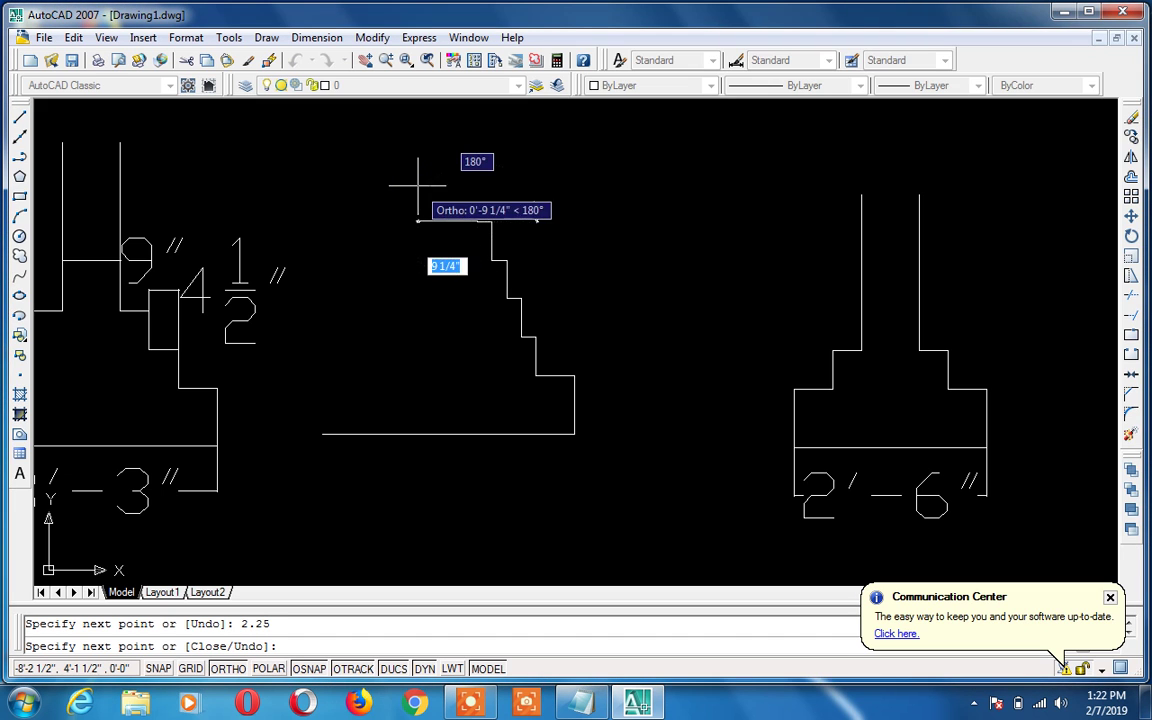
left_click(484, 132)
key("Escape")
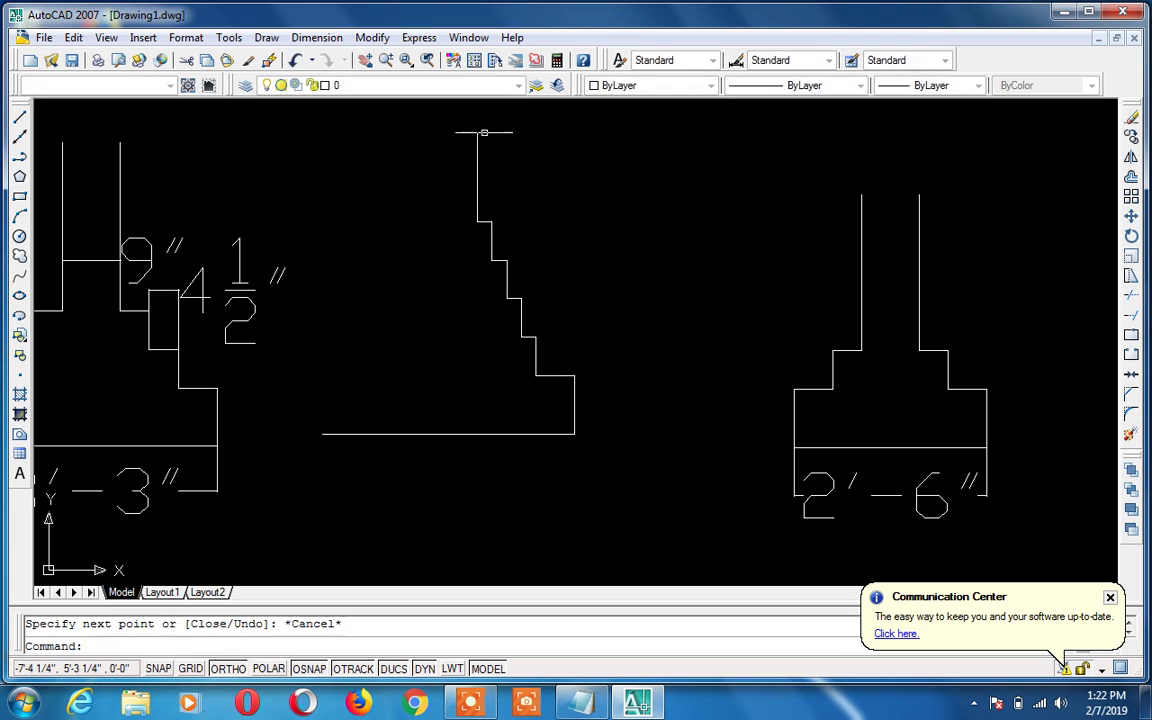
type("m")
key("Return")
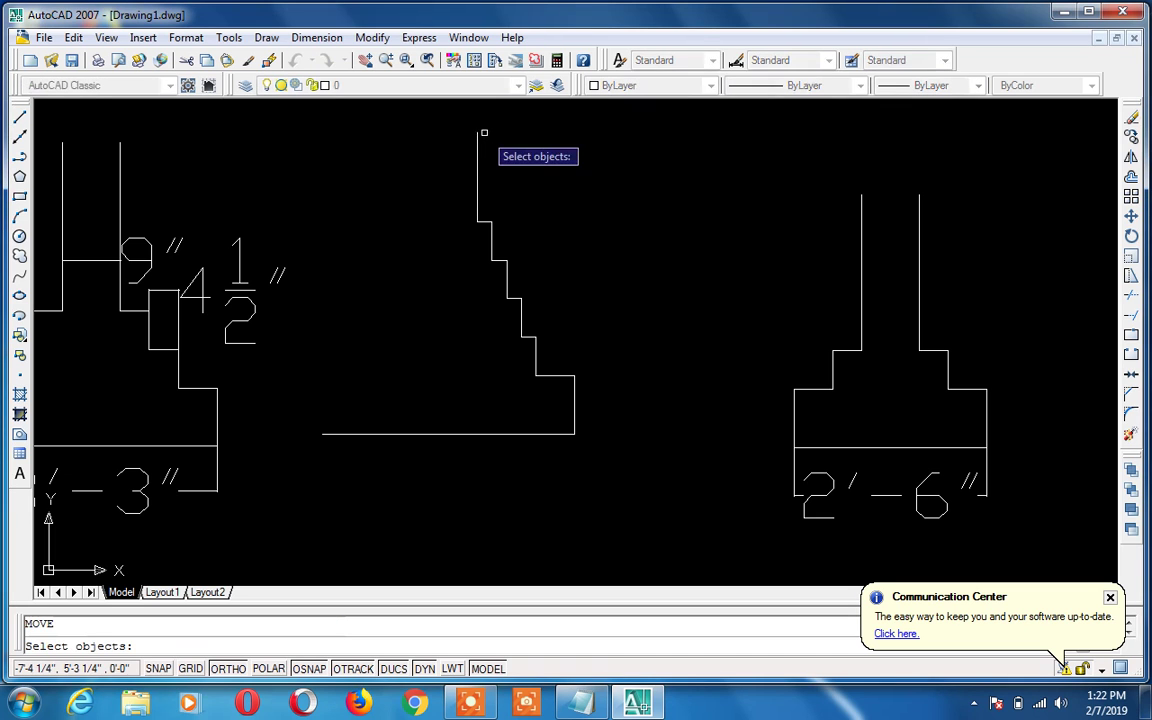
left_click(614, 171)
left_click(467, 390)
key("Return")
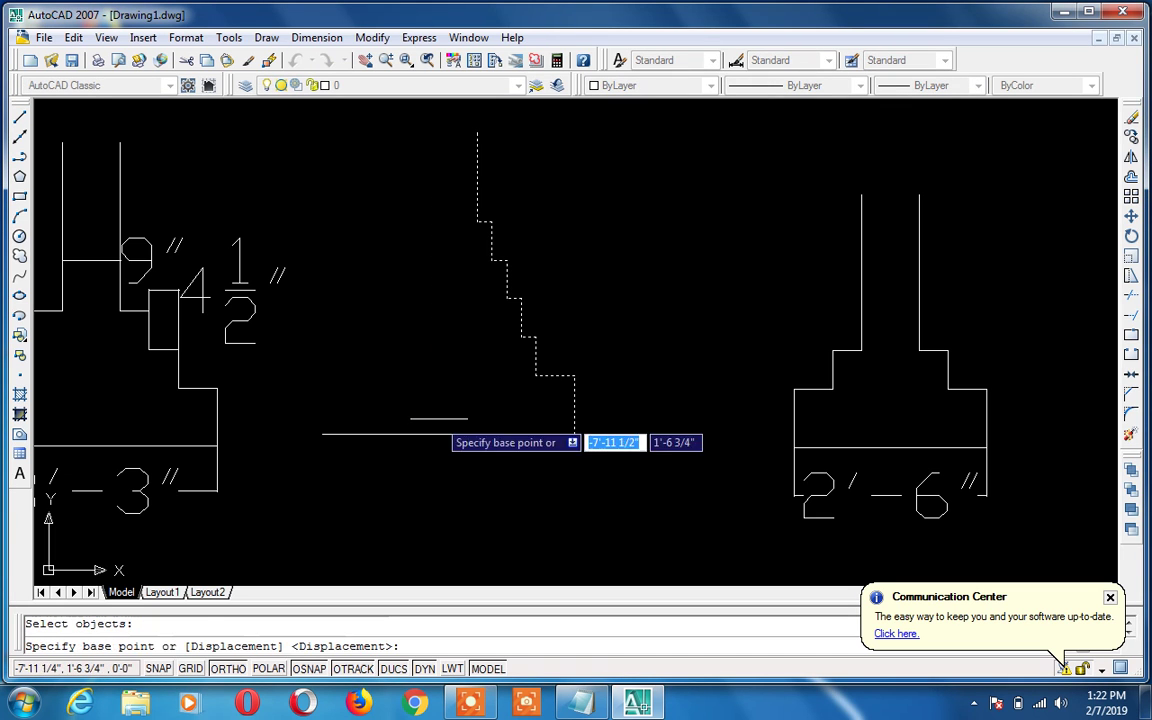
left_click(449, 433)
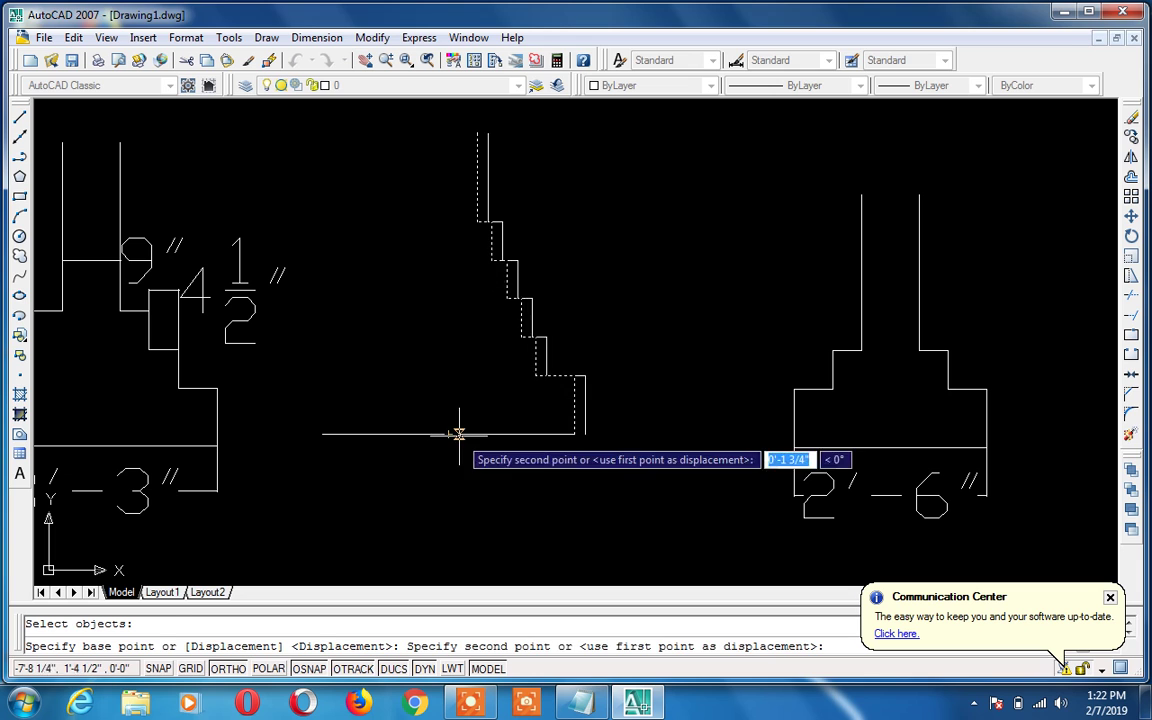
key("Escape")
Mirror the stepped half profile about a vertical line through the new base line's midpoint, keeping the source objects
type("mi")
key("Return")
left_click(630, 132)
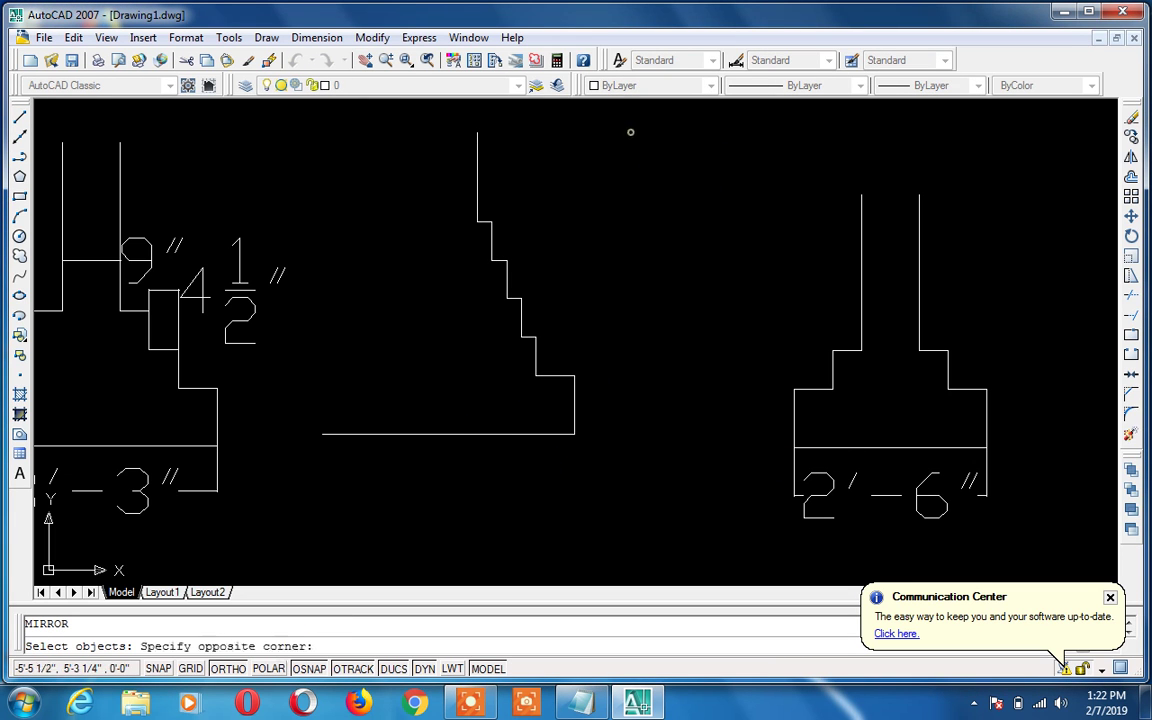
left_click(473, 387)
key("Return")
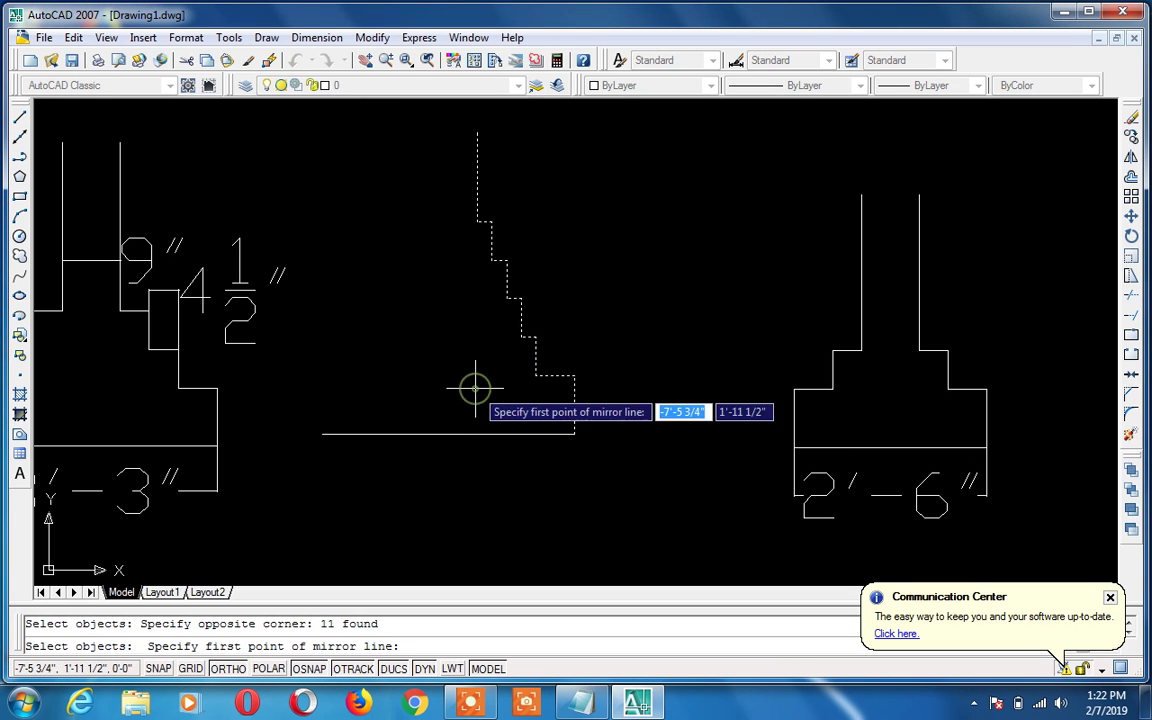
left_click(448, 435)
left_click(447, 481)
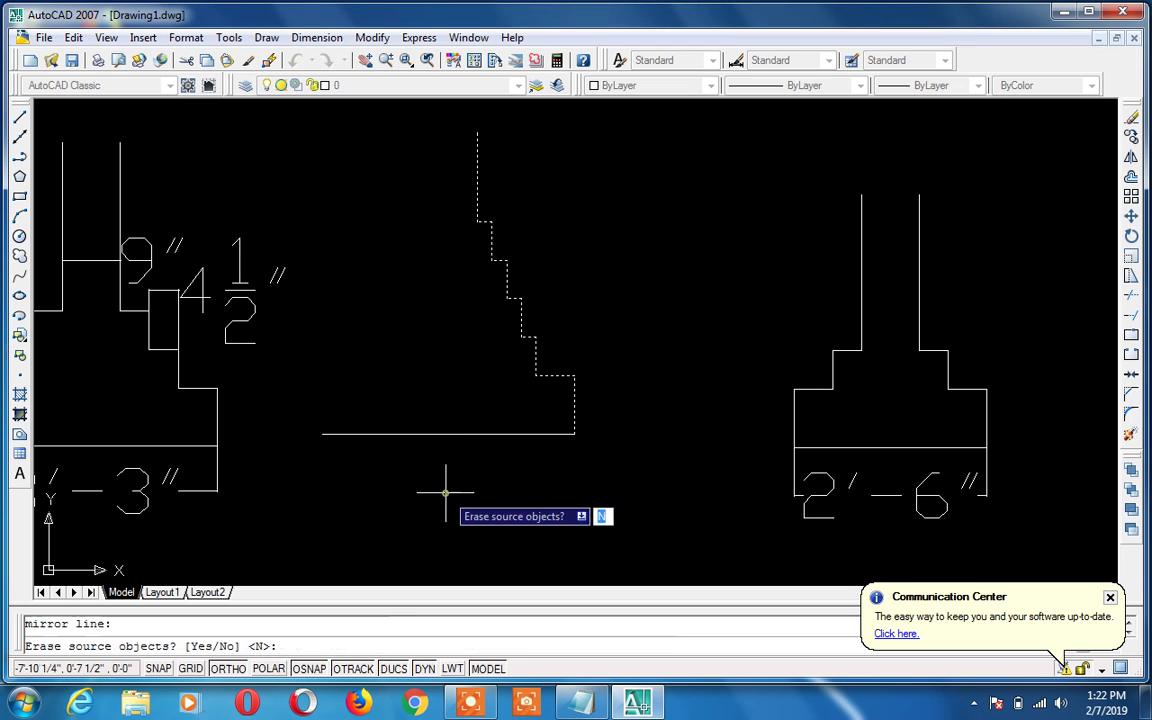
key("Return")
Add an aligned dimension across the wall of the newly mirrored 3'-3" section
type("dal")
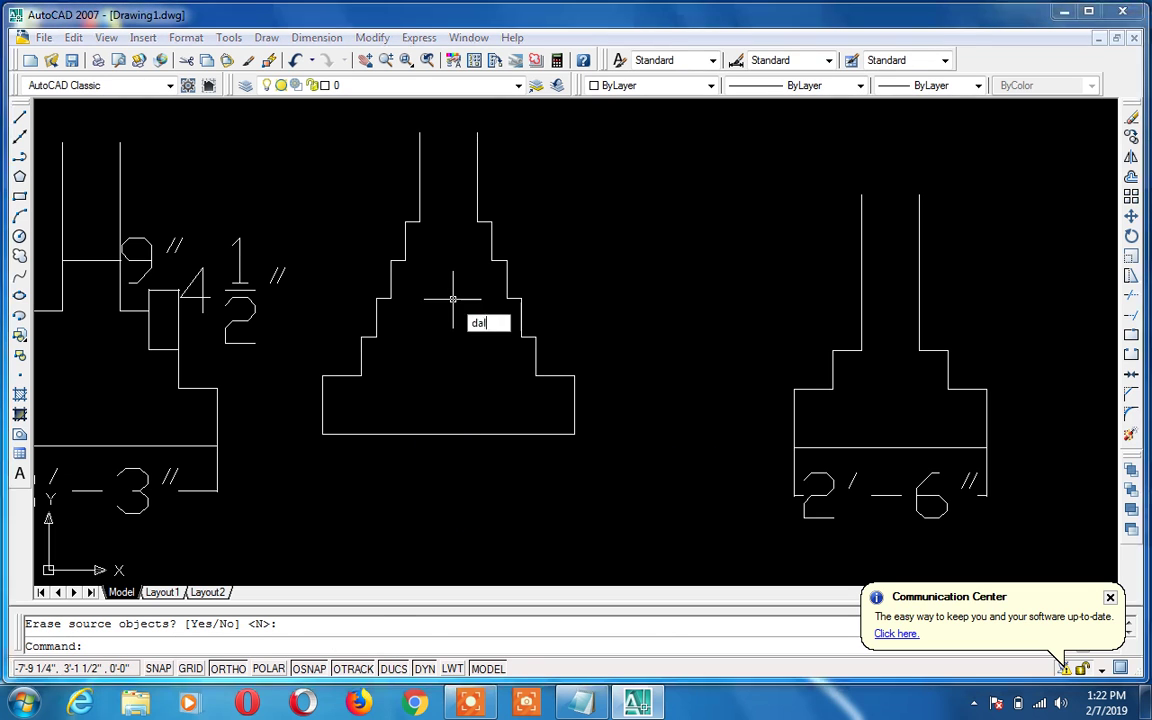
key("Return")
left_click(420, 193)
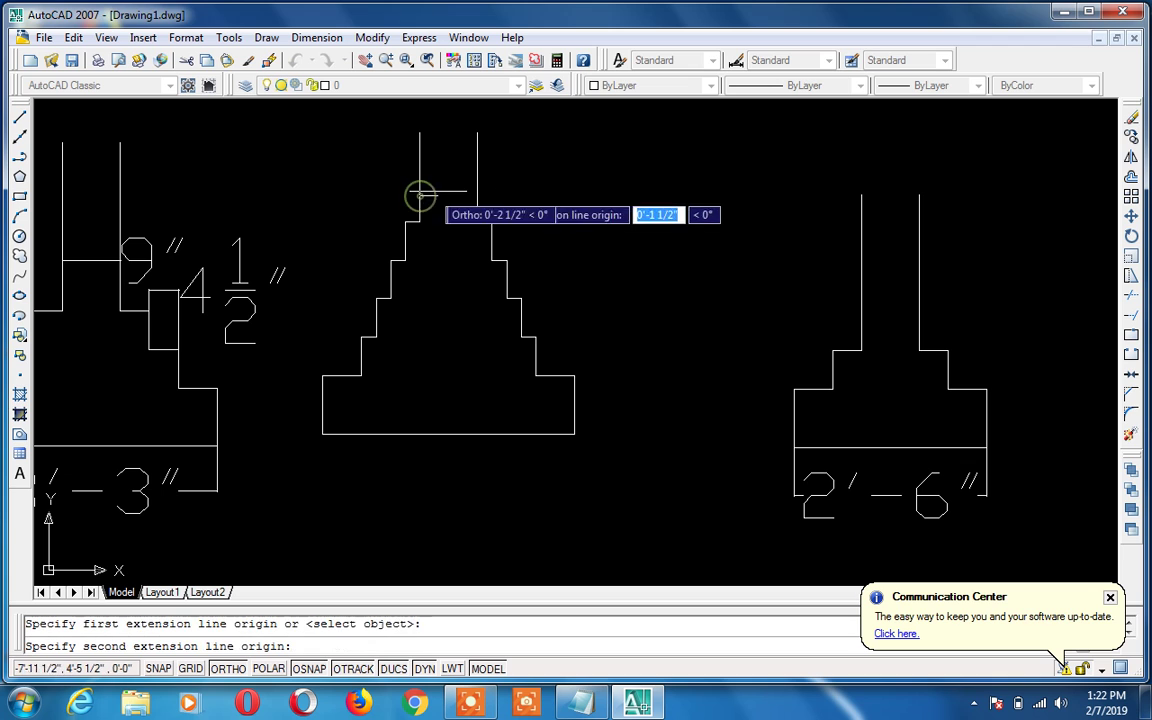
left_click(477, 195)
left_click(477, 180)
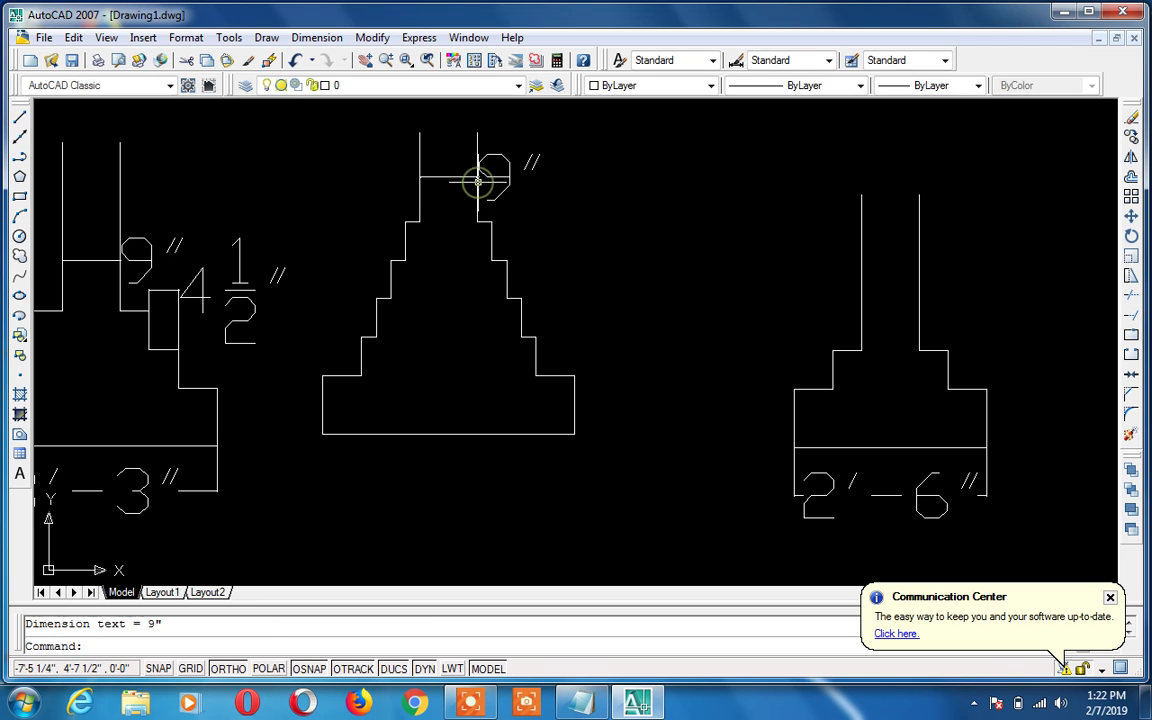
Delete the 4 1/2" step dimension and the 9" wall dimension from the first 3'-3" section
scroll(477, 180, "down", 5)
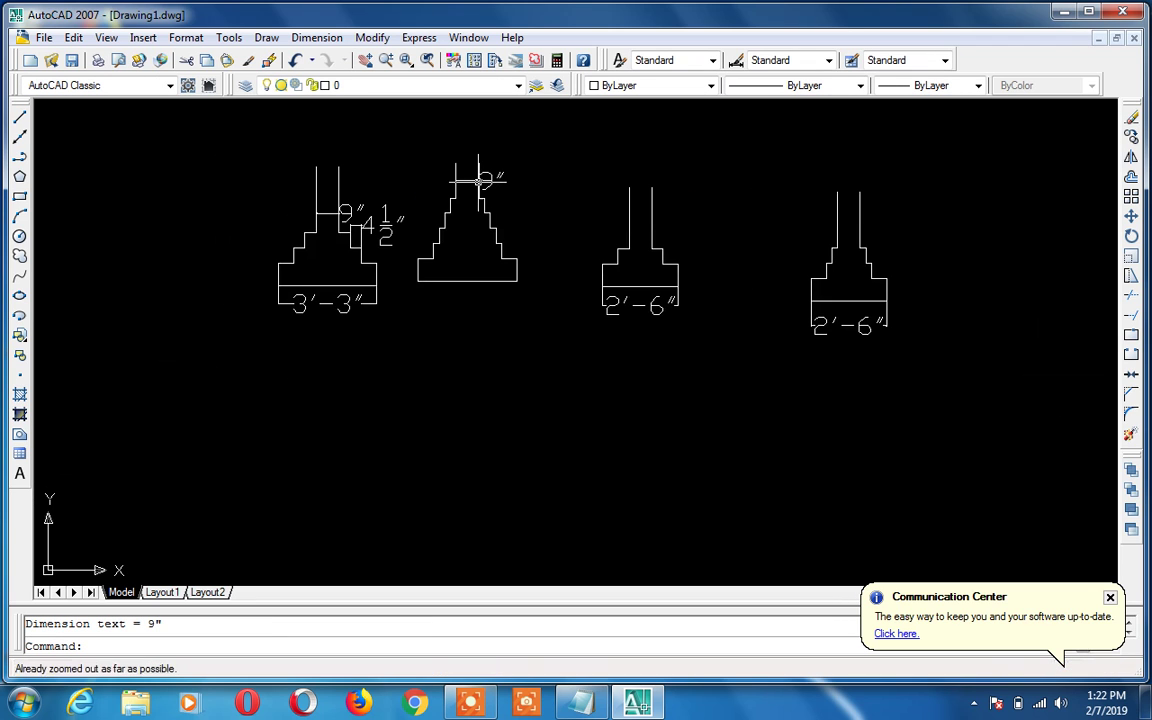
left_click(380, 222)
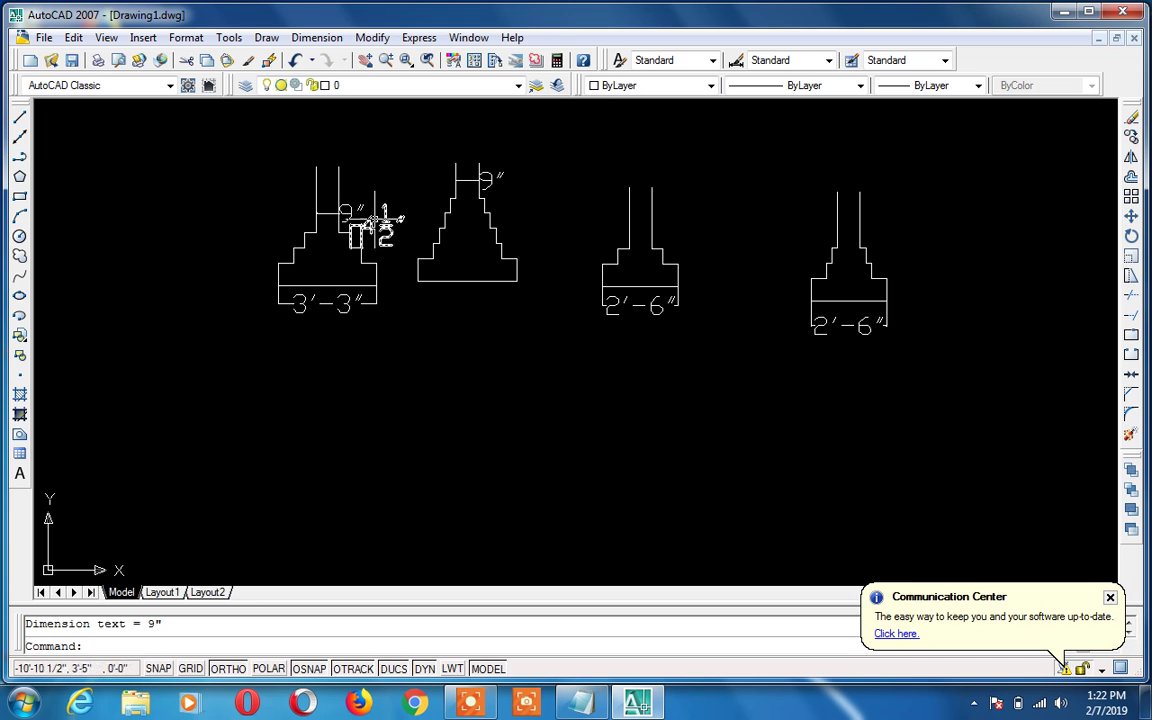
key("Delete")
left_click(352, 212)
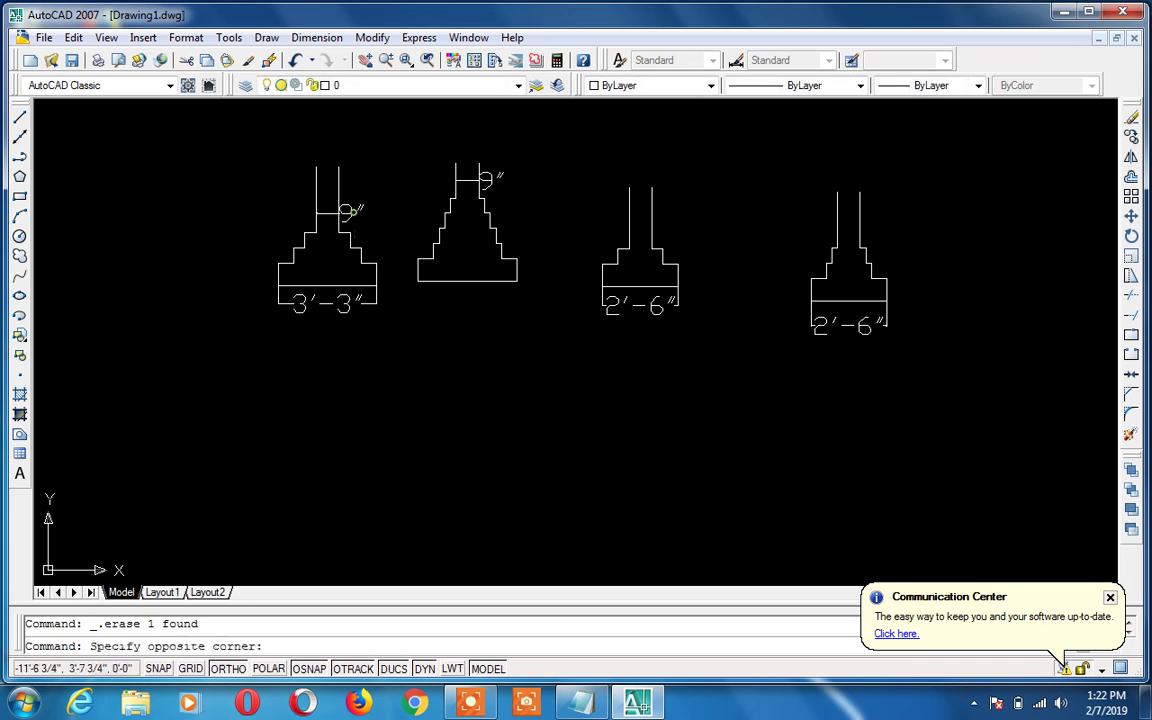
left_click(352, 212)
key("Escape")
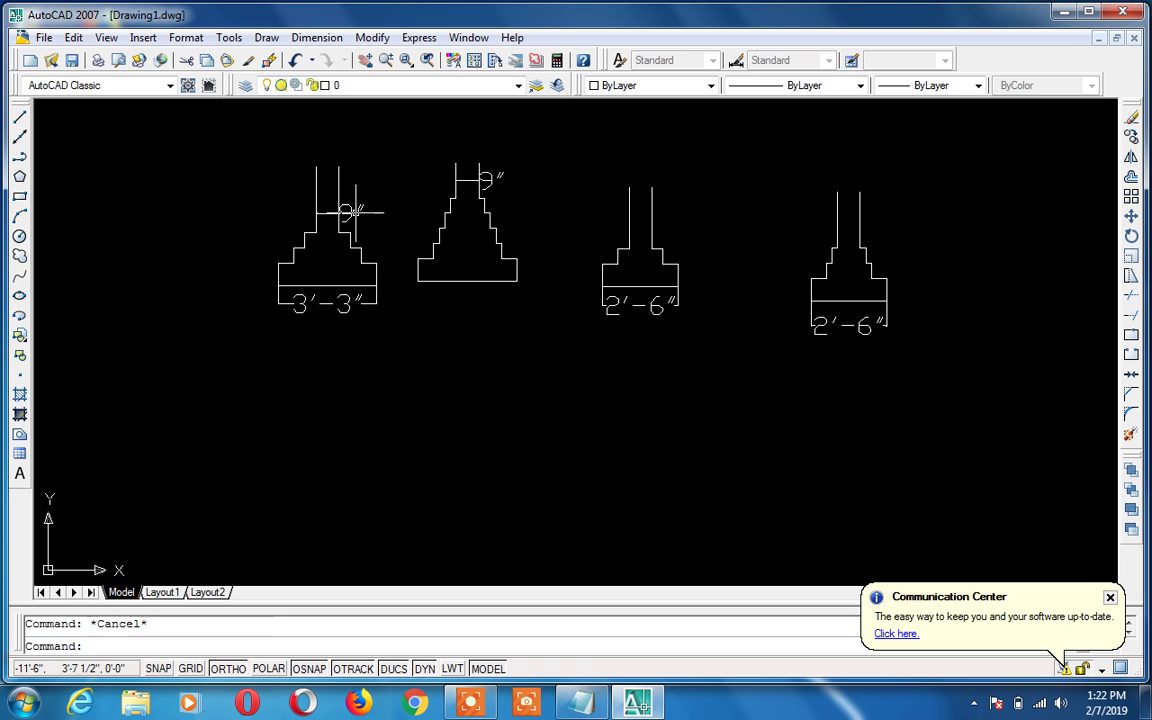
left_click(352, 210)
key("Delete")
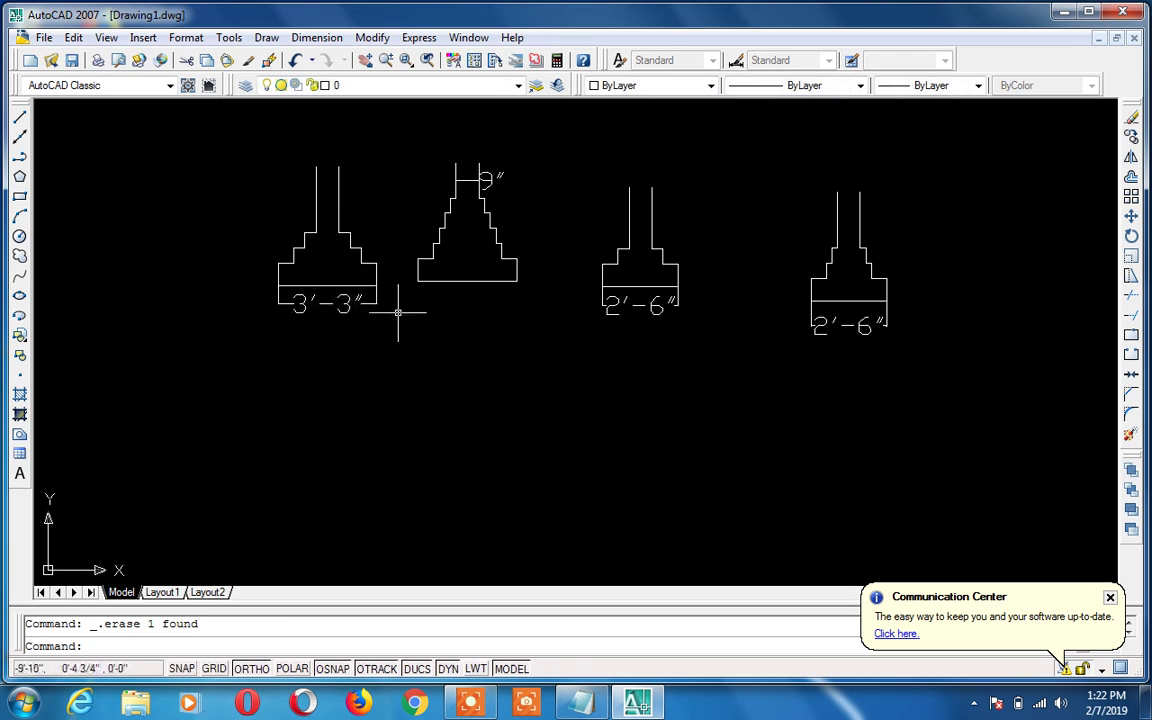
Add a linear dimension below the base line of the five-step section
type("dli")
key("Return")
key("Return")
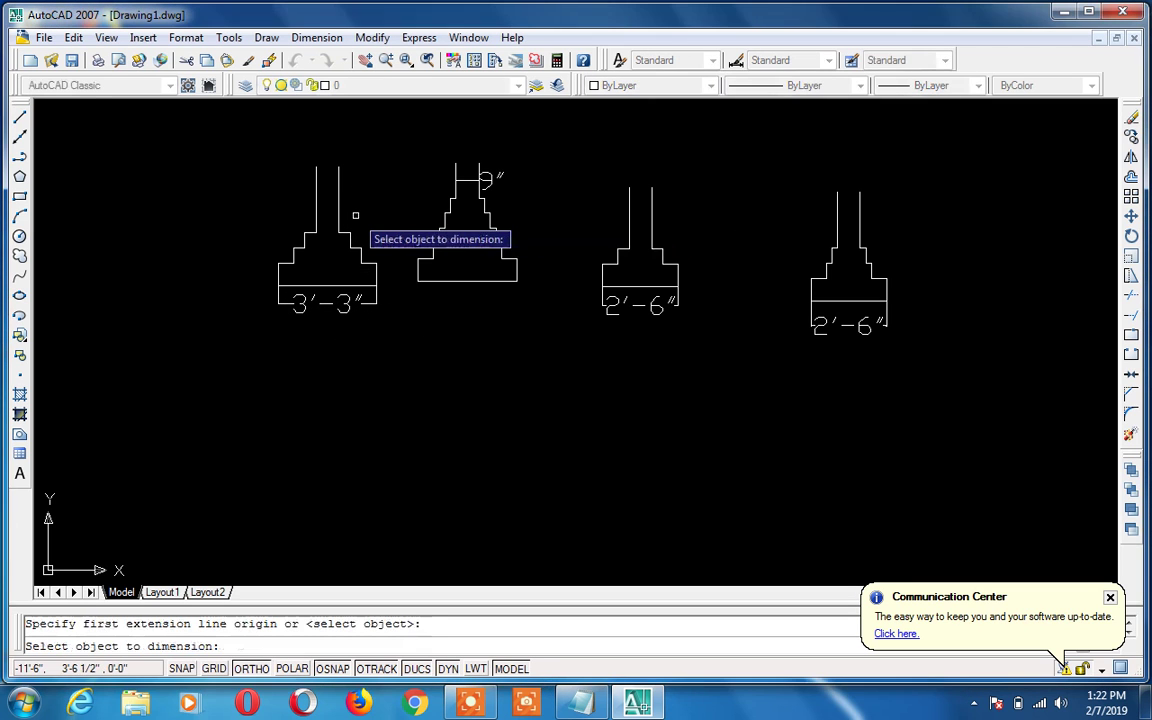
left_click(449, 283)
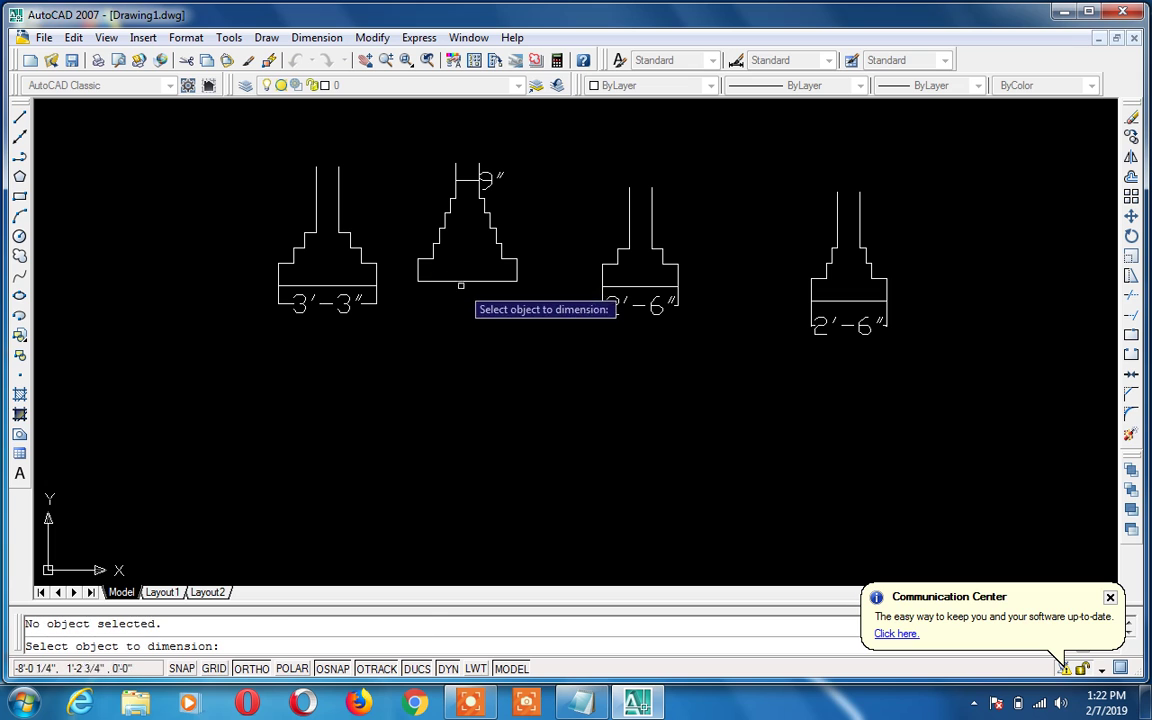
left_click(466, 281)
left_click(467, 304)
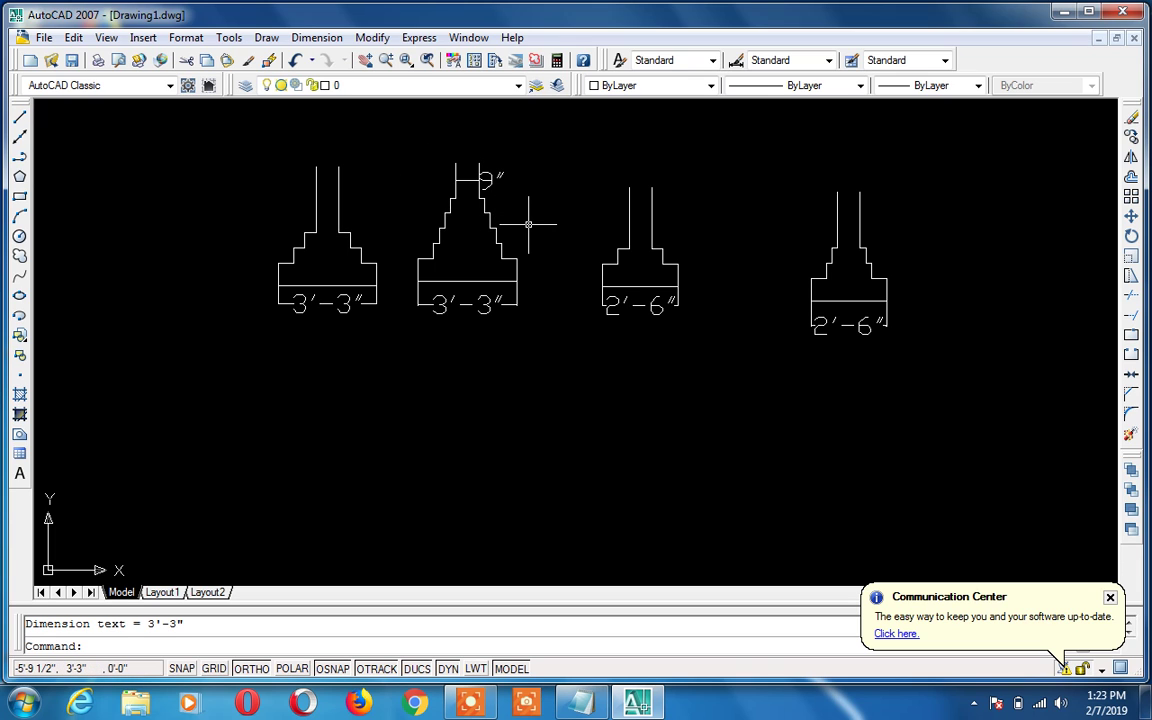
Try to draw a line across the wall's foot on the second 2'-6" section, and undo it
type("l")
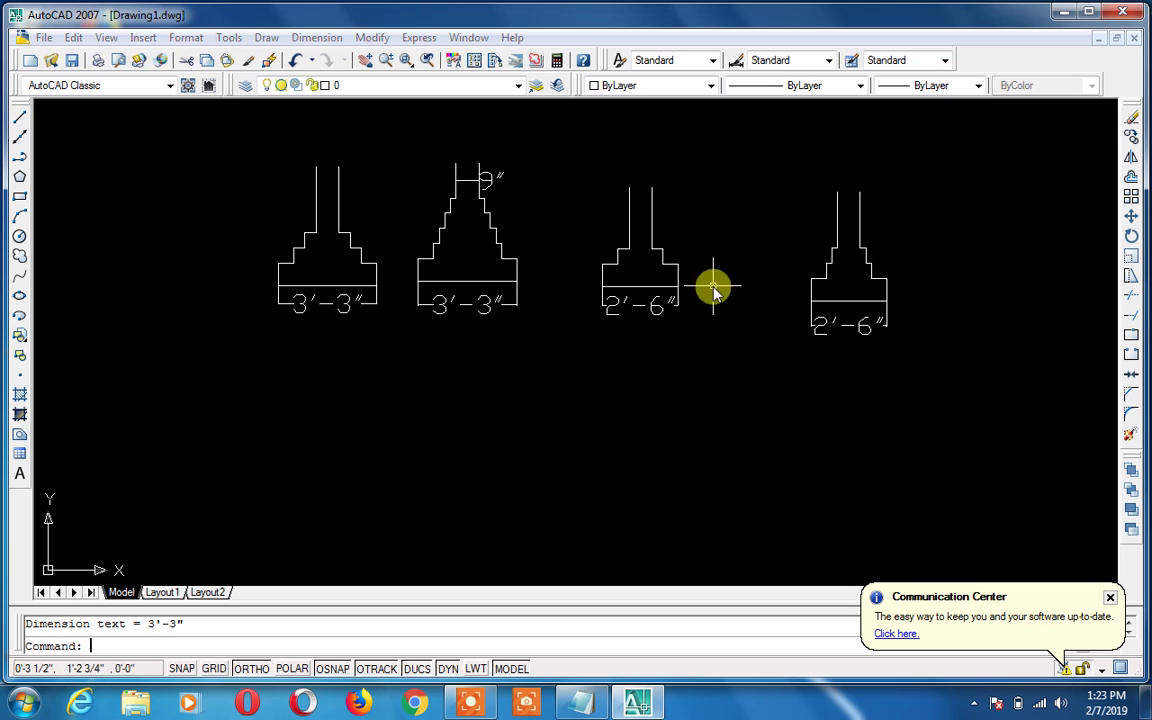
key("Return")
left_click(860, 244)
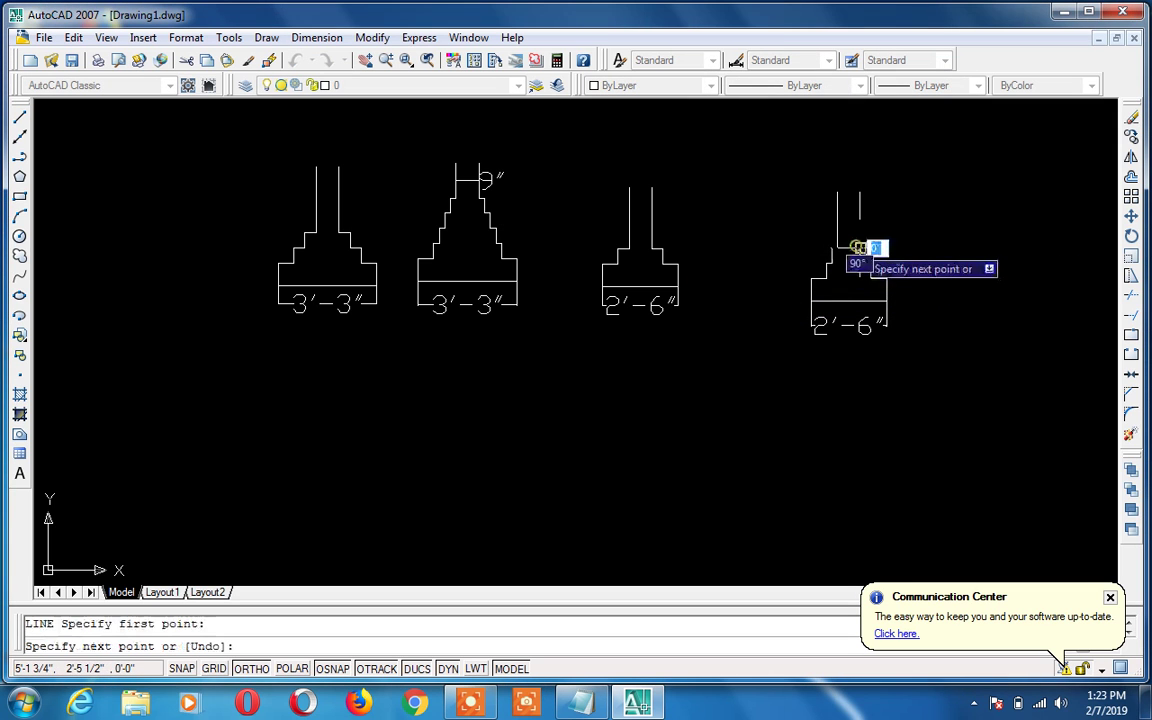
left_click(837, 241)
key("Return")
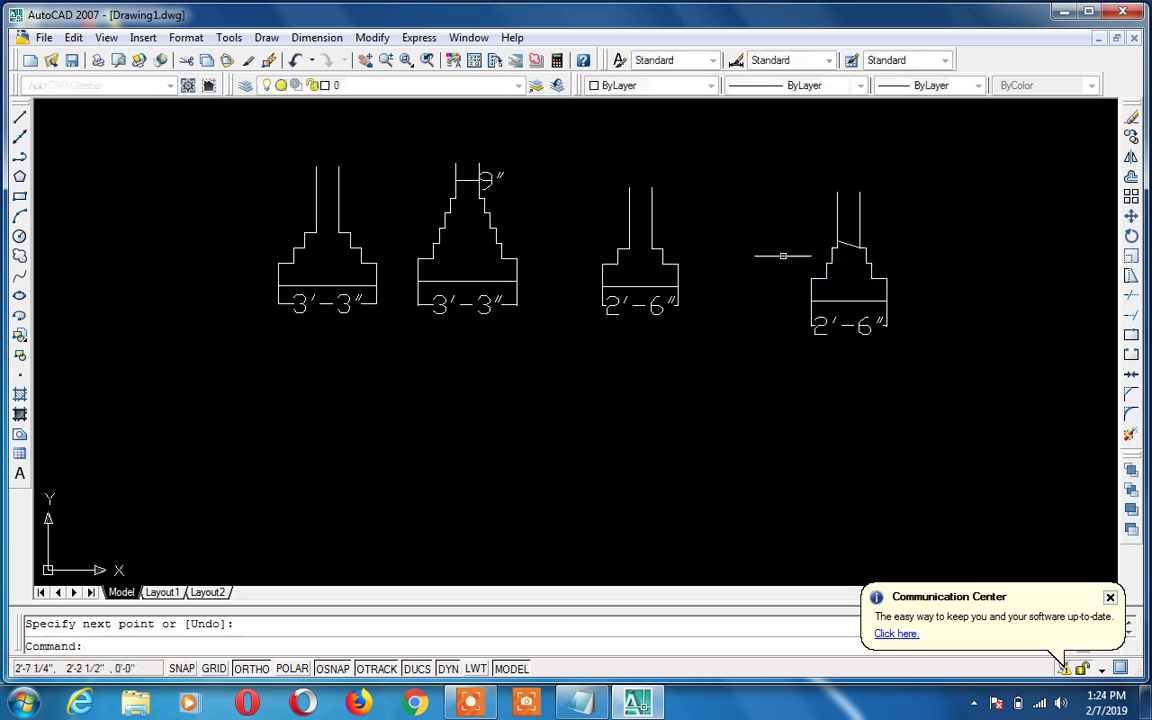
key("ctrl+z")
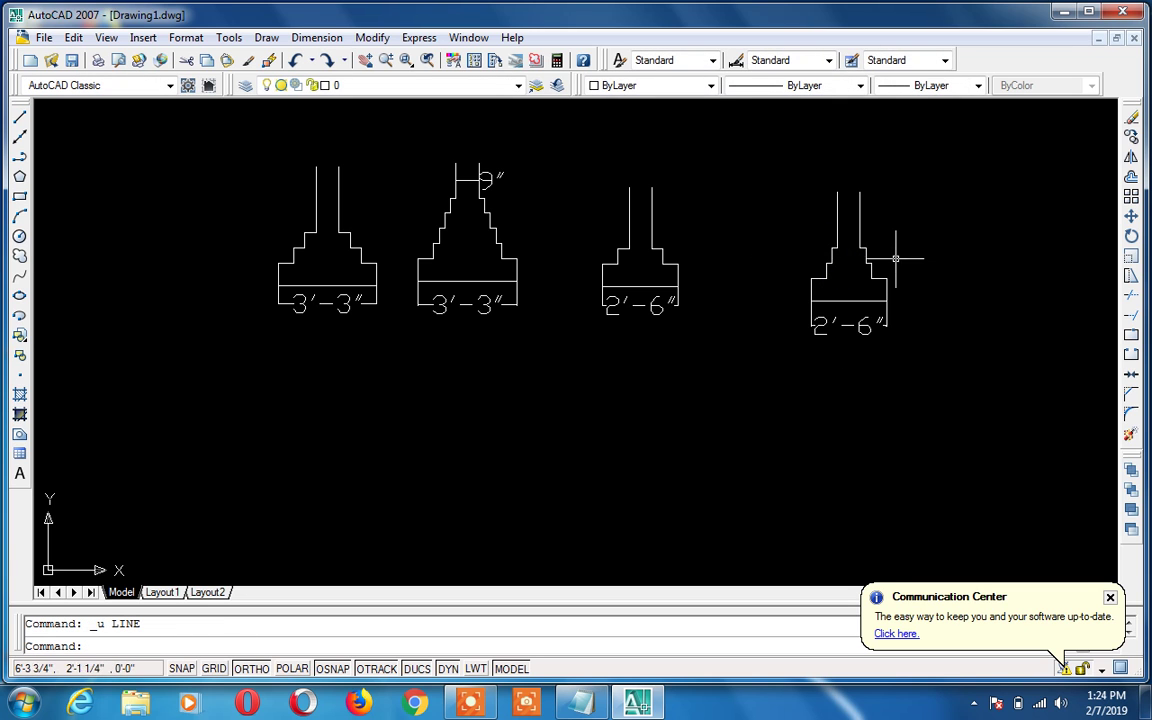
Draw a horizontal line joining the two wall lines at their foot on the second 2'-6" section
scroll(895, 258, "up", 5)
type("l")
key("Return")
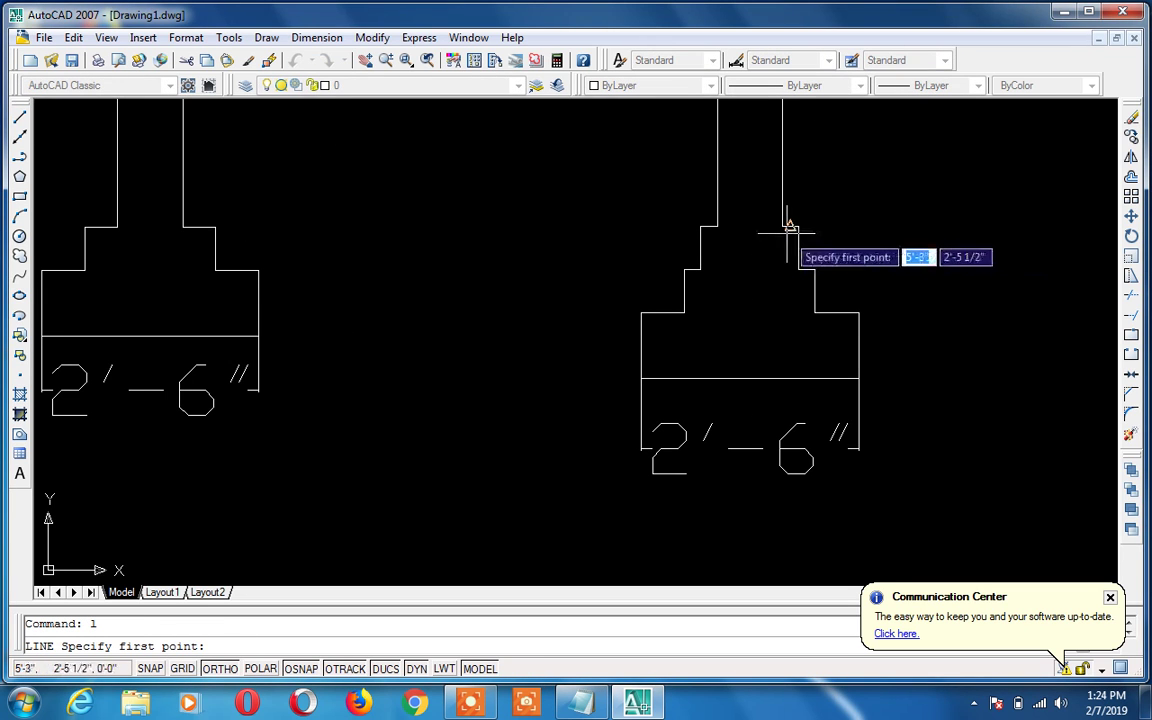
left_click(782, 228)
left_click(717, 226)
key("Return")
Close the top of the footing under the wall on the first 2'-6" section with a horizontal line
key("Return")
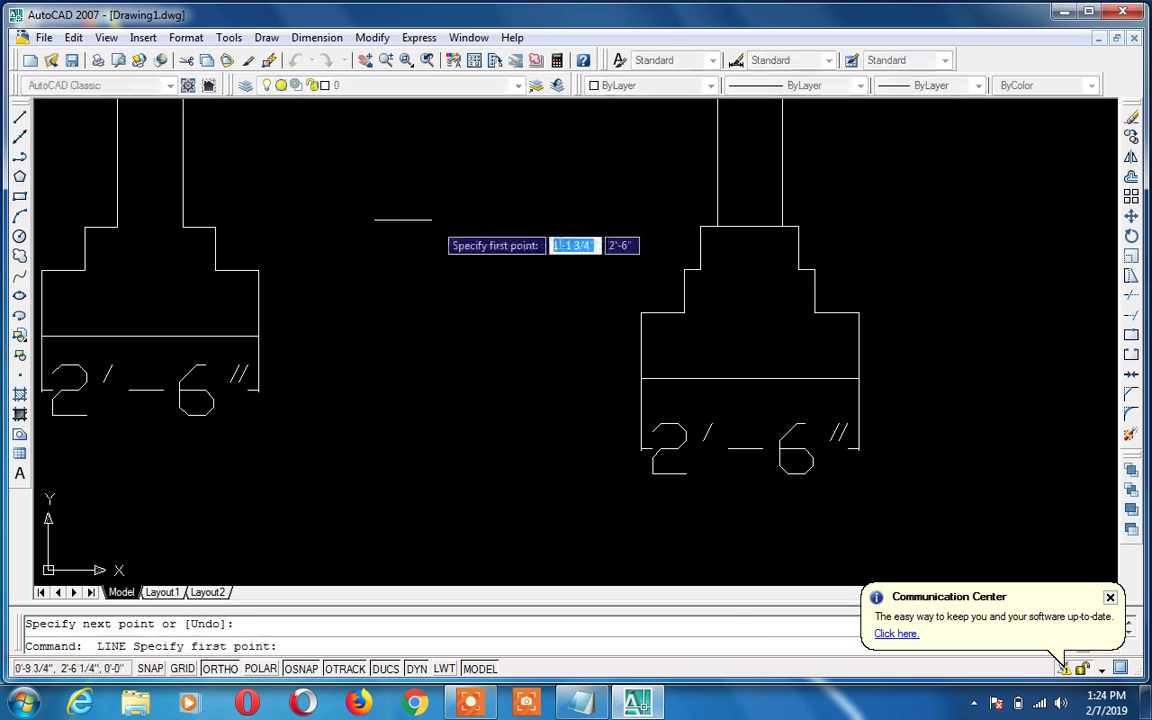
left_click(181, 228)
left_click(117, 227)
key("Return")
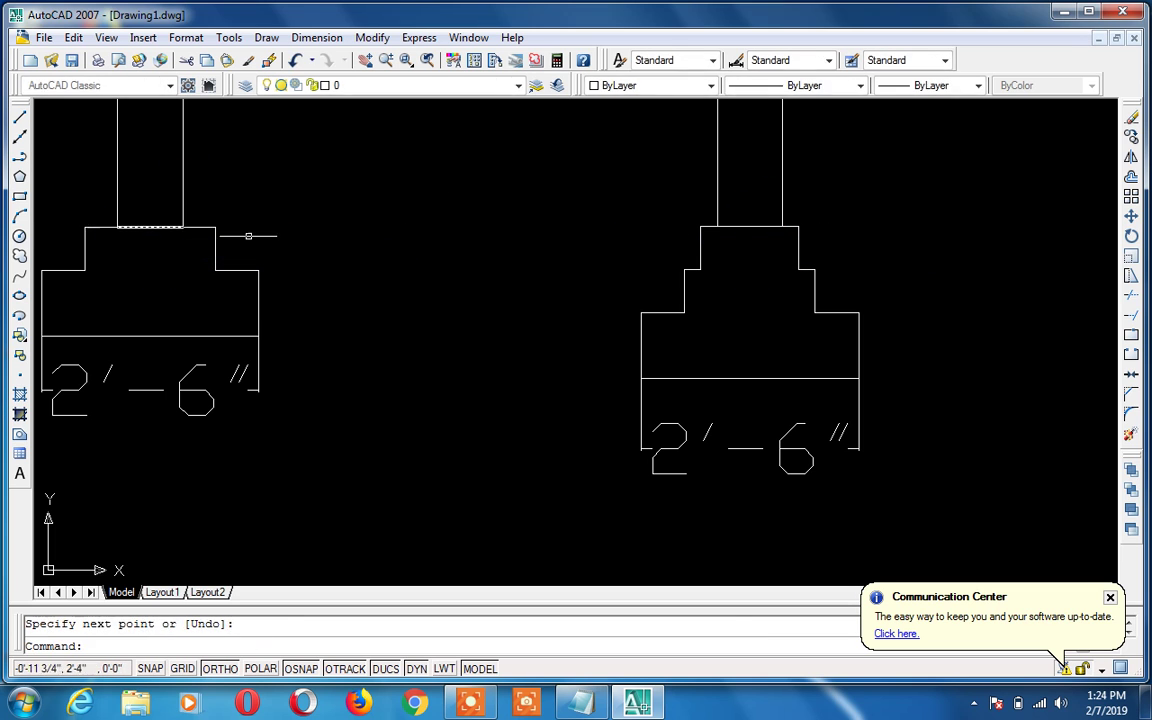
type("p")
key("Return")
mouse_move(257, 240)
left_mouse_down()
mouse_move(470, 224)
mouse_move(707, 306)
mouse_move(969, 279)
left_mouse_up()
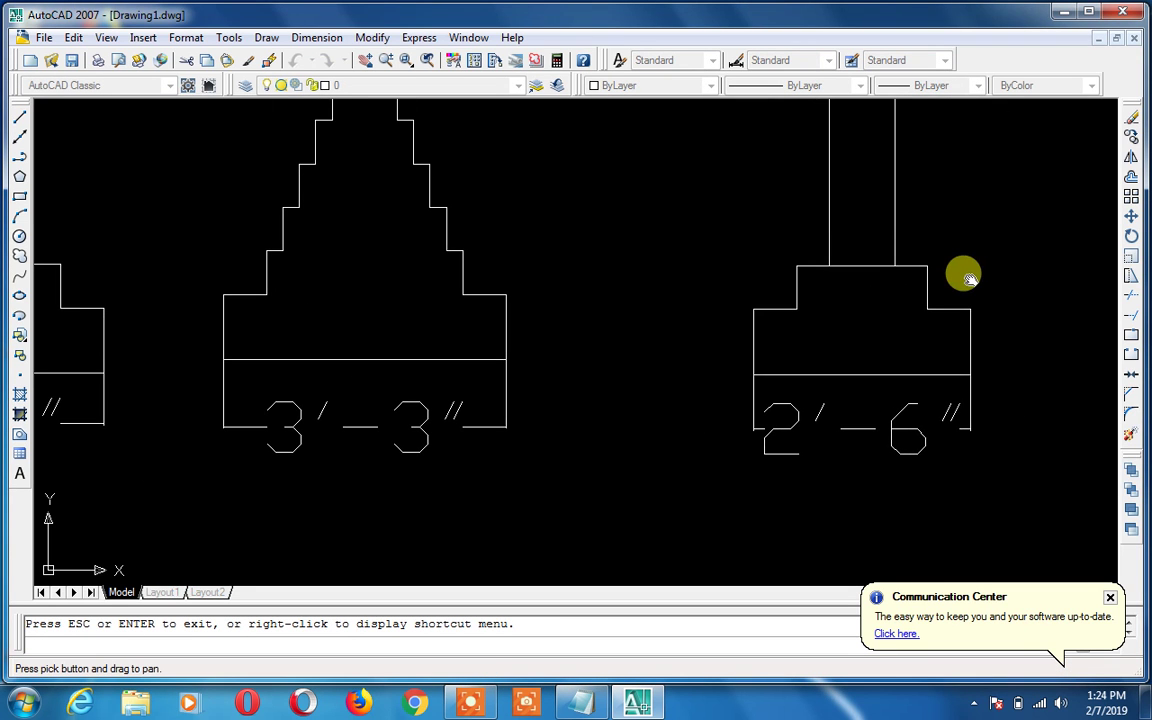
key("Escape")
type("l")
key("Return")
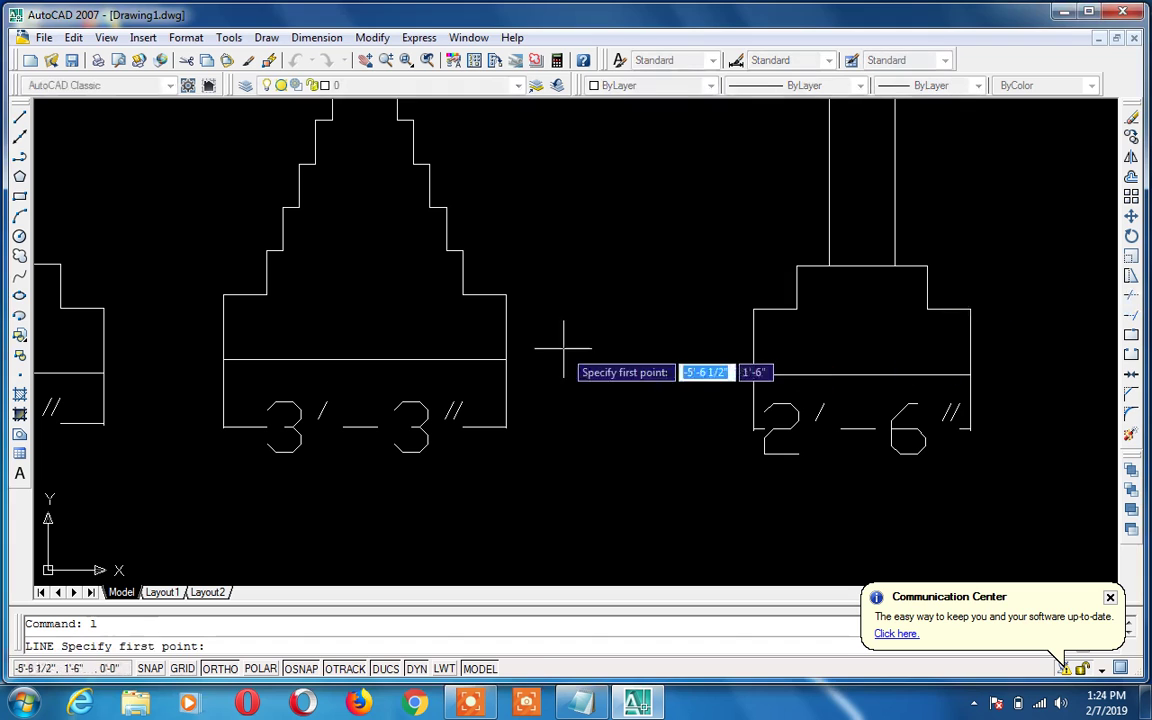
left_click(463, 294)
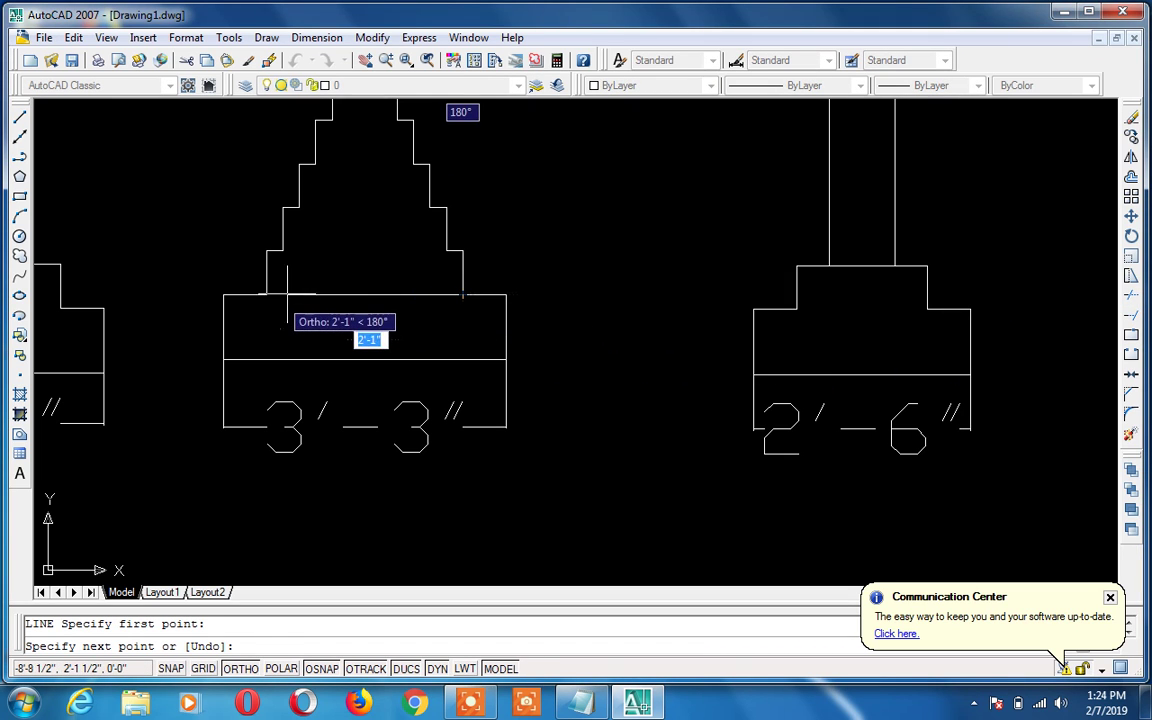
key("Escape")
Draw a horizontal line between the wall feet on top of the second 3'-3" section's steps
scroll(313, 289, "down", 4)
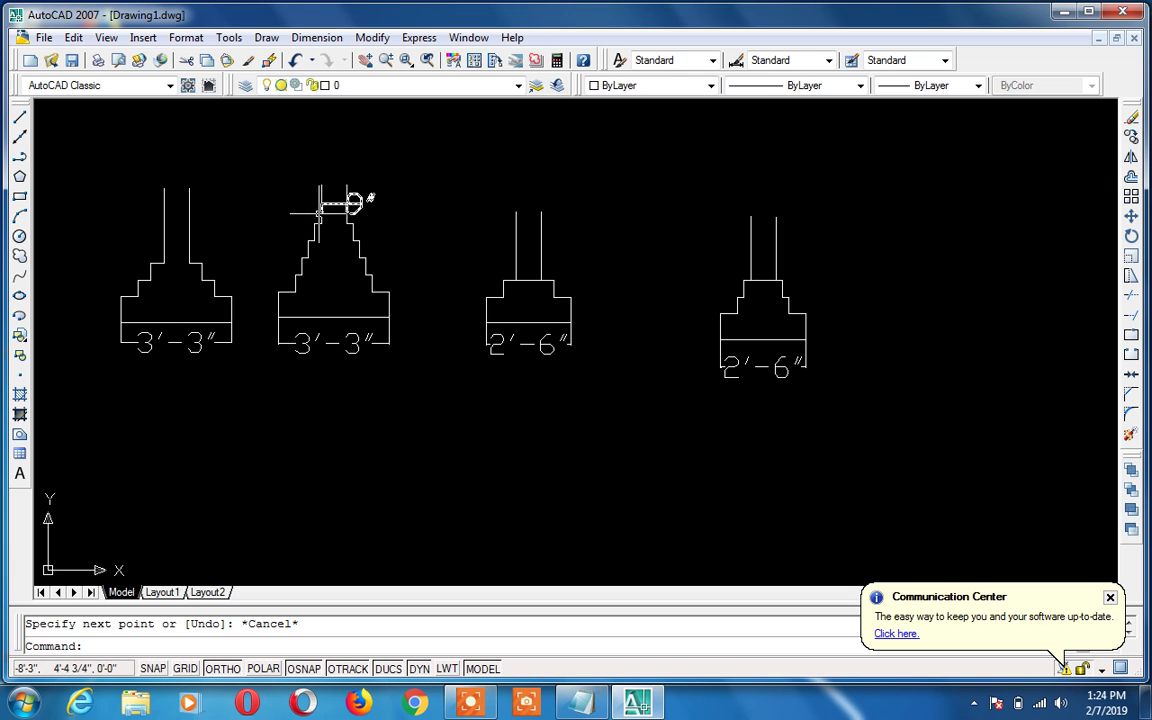
left_click(320, 212)
scroll(318, 212, "up", 3)
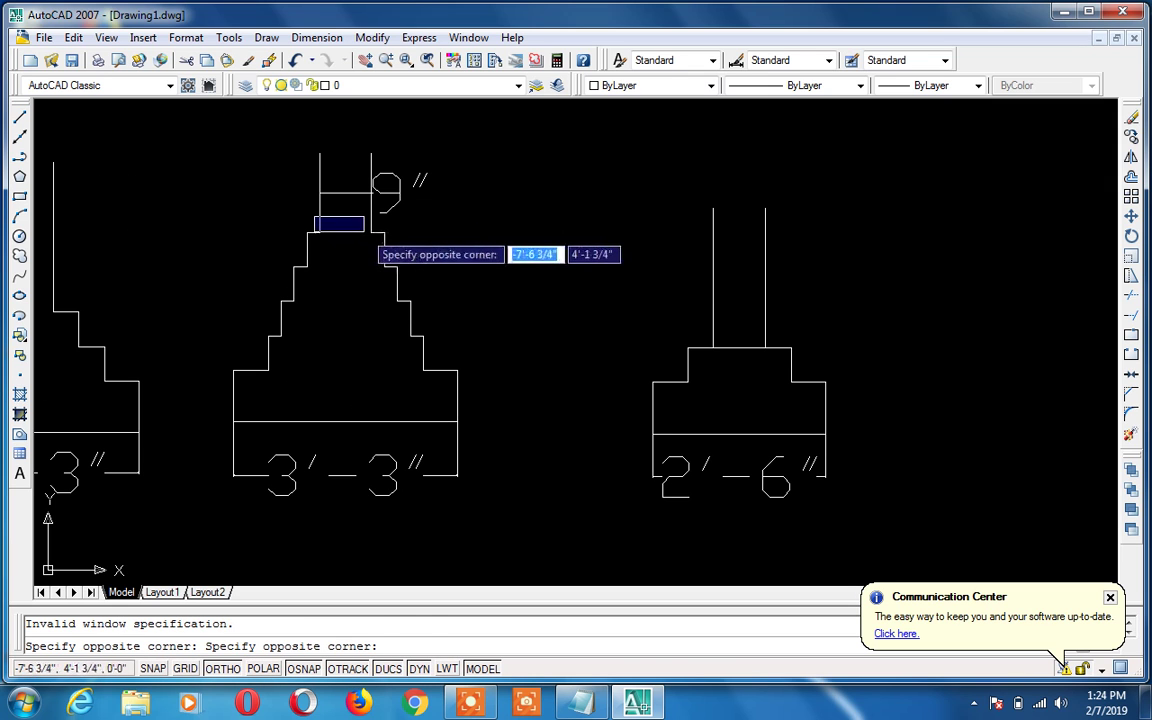
key("Escape")
type("l")
key("Return")
left_click(370, 232)
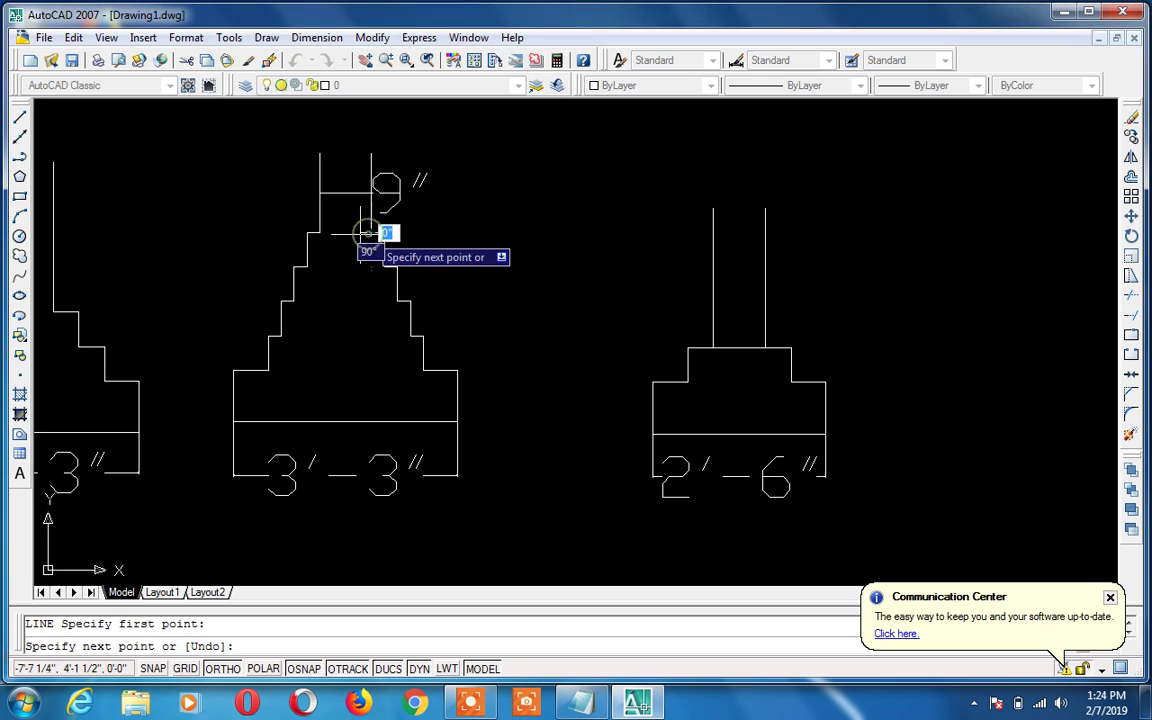
left_click(319, 232)
key("Return")
Draw a horizontal line between the wall feet on top of the first 3'-3" section's steps
scroll(294, 279, "down", 3)
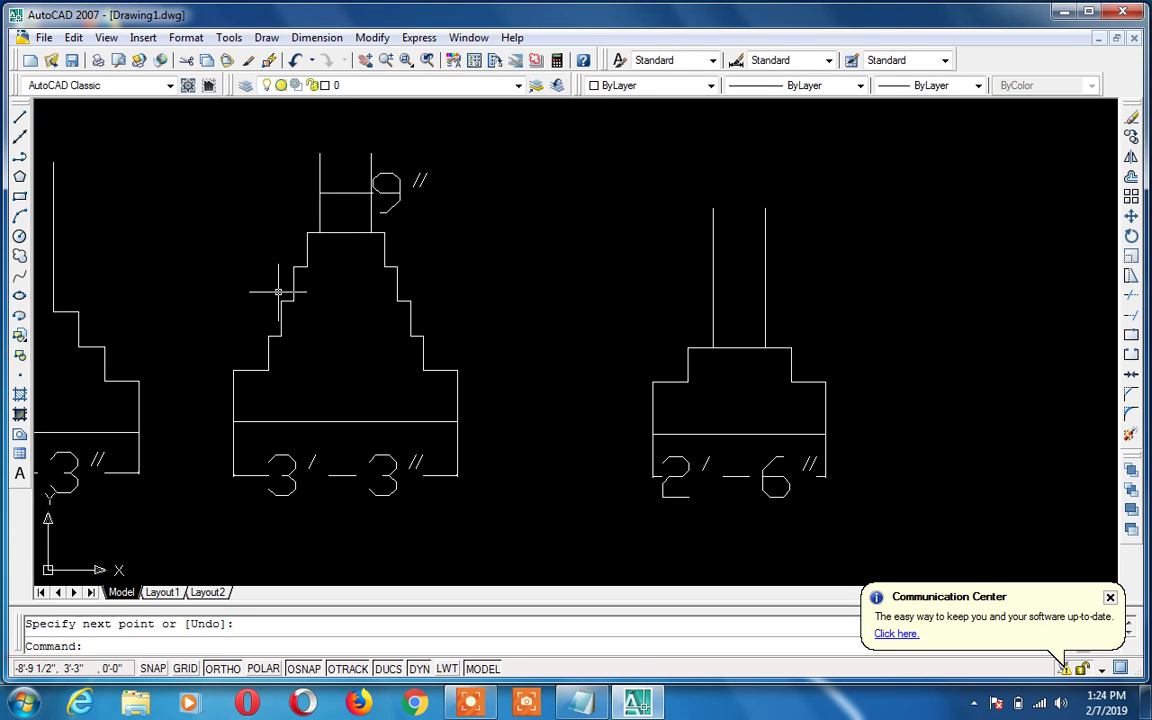
type("l")
key("Return")
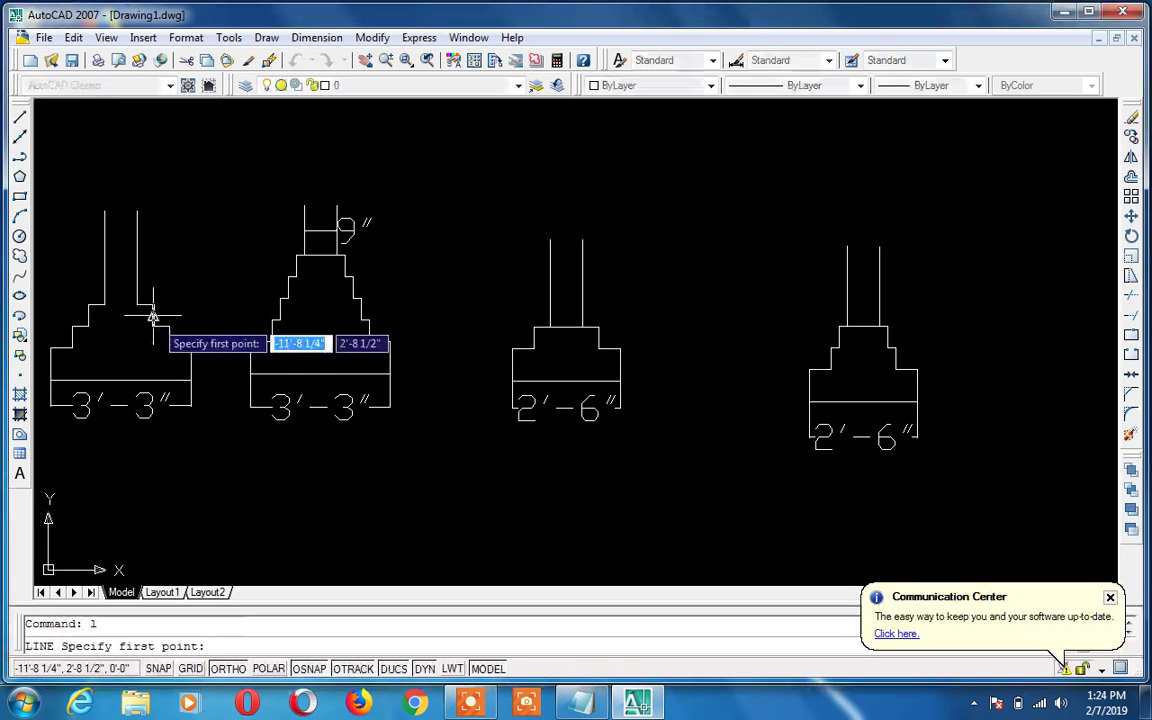
left_click(136, 305)
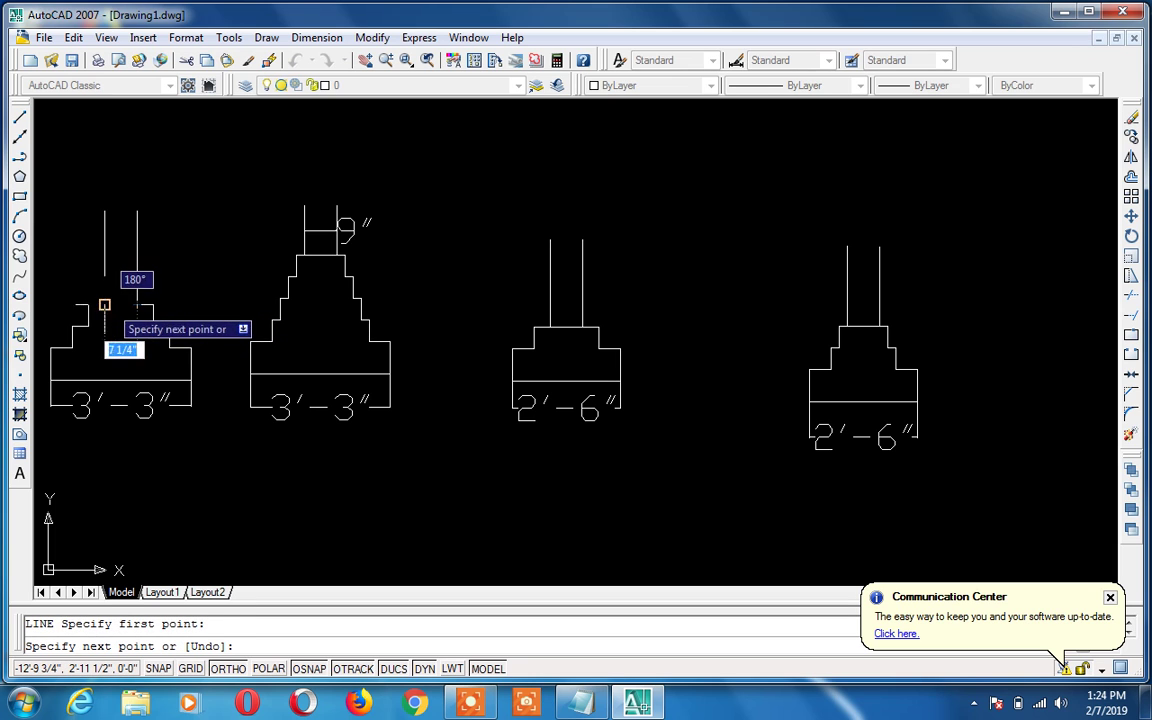
left_click(104, 305)
key("Return")
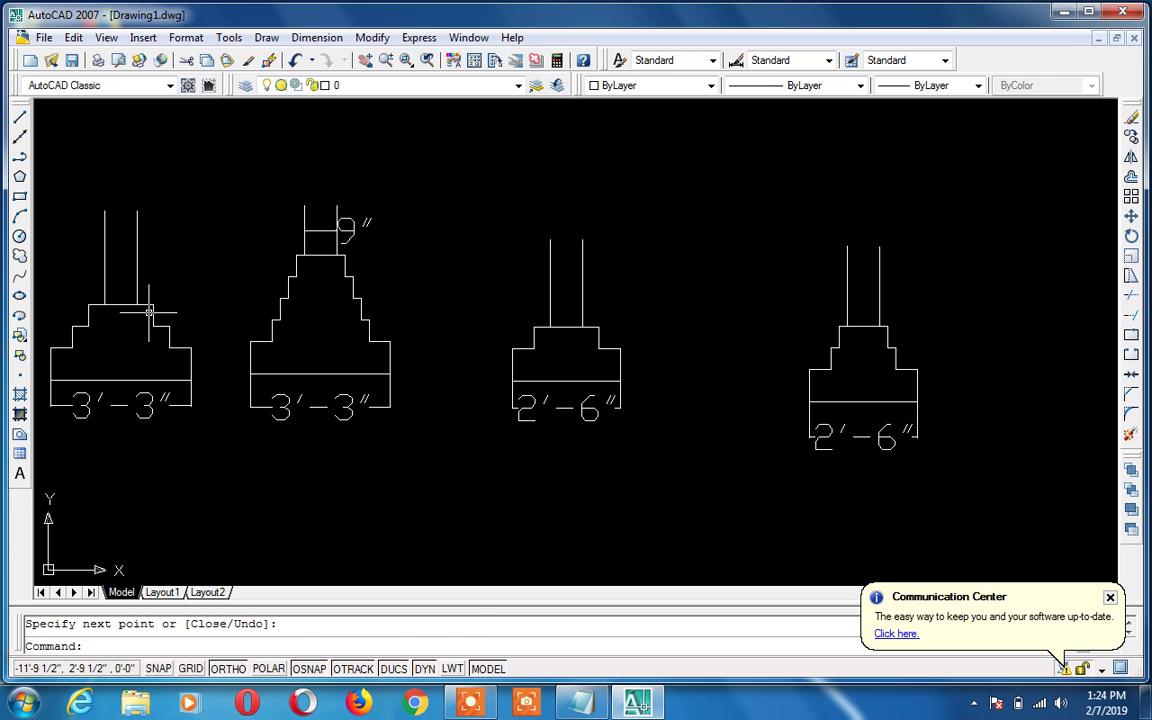
Offset the horizontal line at the wall foot 4" upward on the second and first 2'-6" sections
type("o")
key("Return")
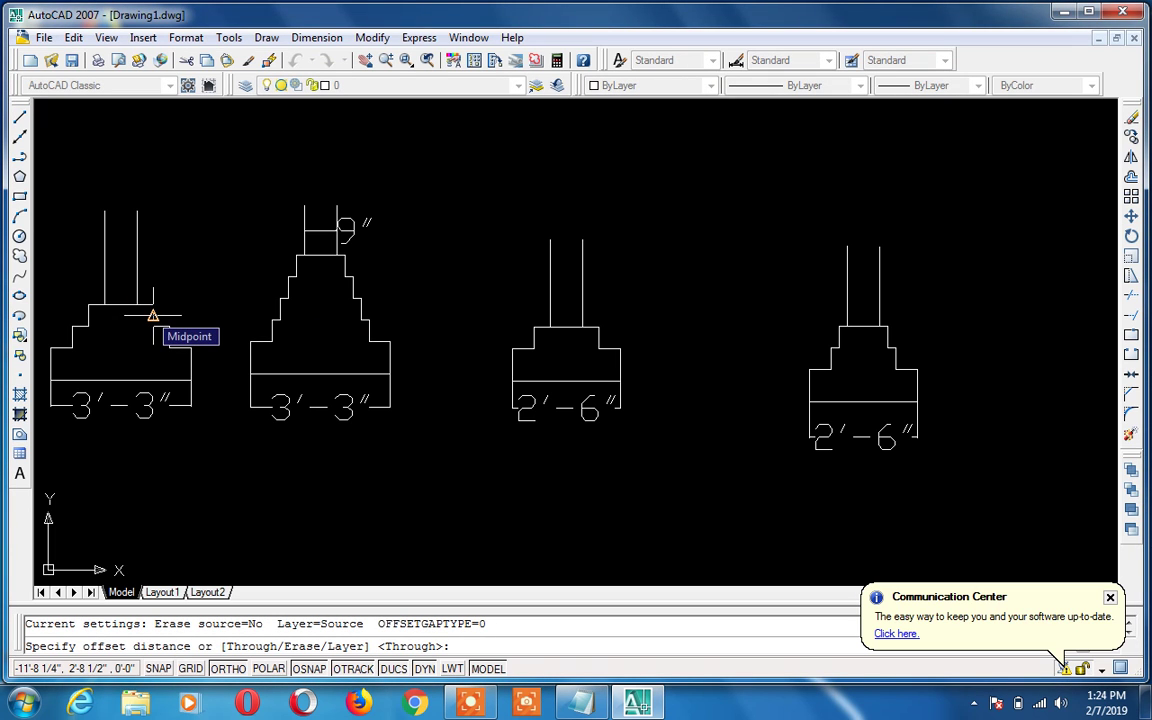
type("4")
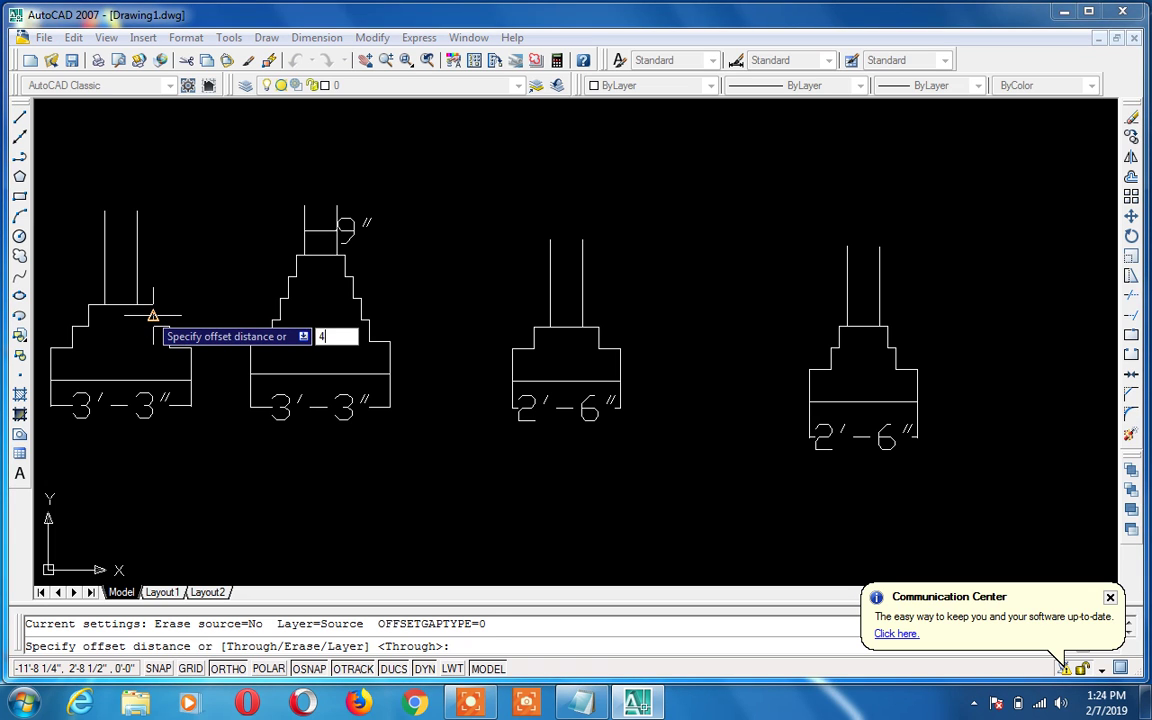
key("Return")
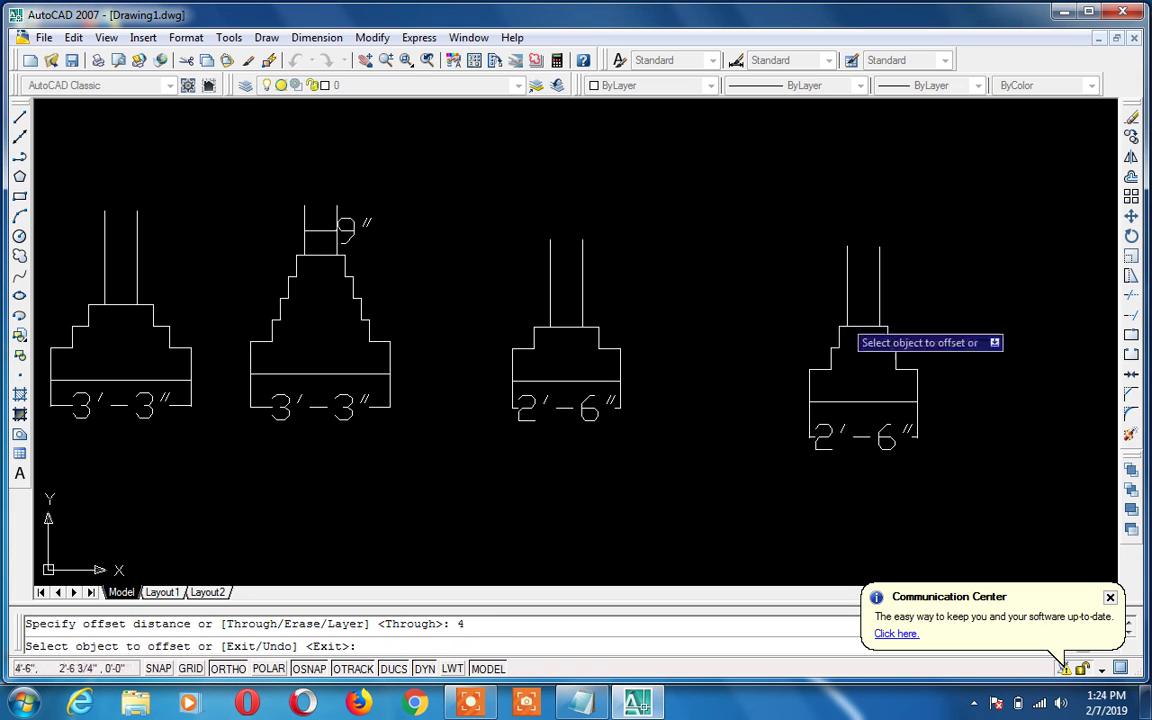
left_click(862, 326)
left_click(864, 297)
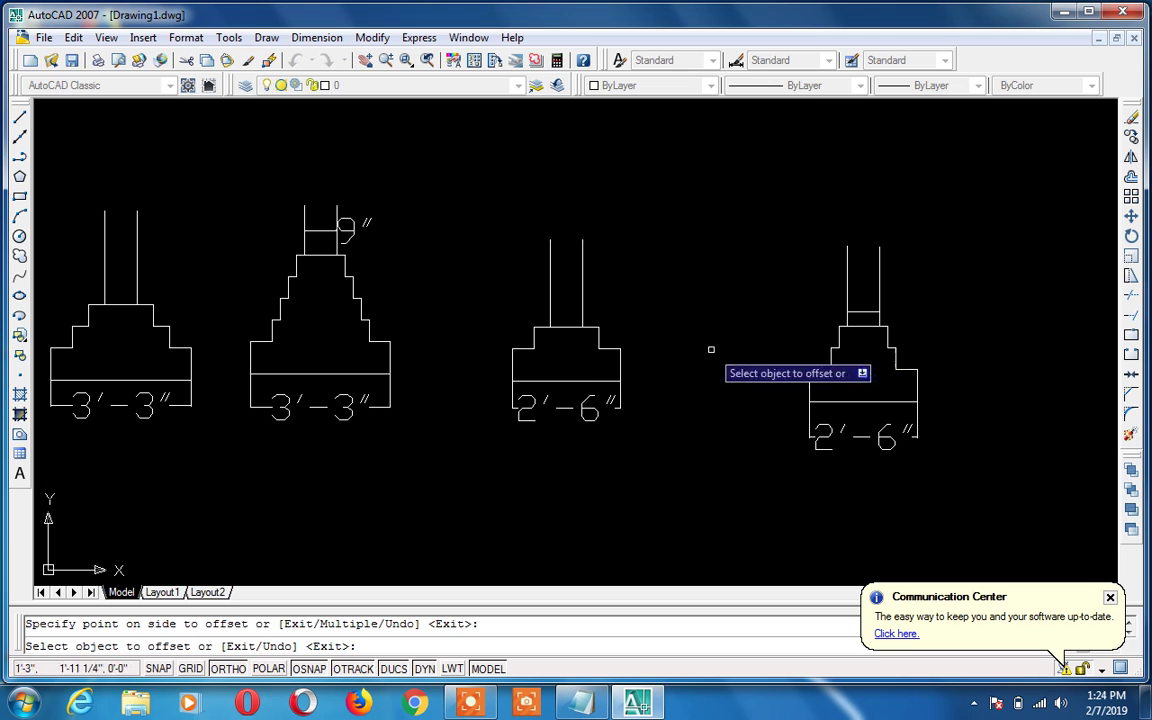
left_click(562, 326)
left_click(566, 292)
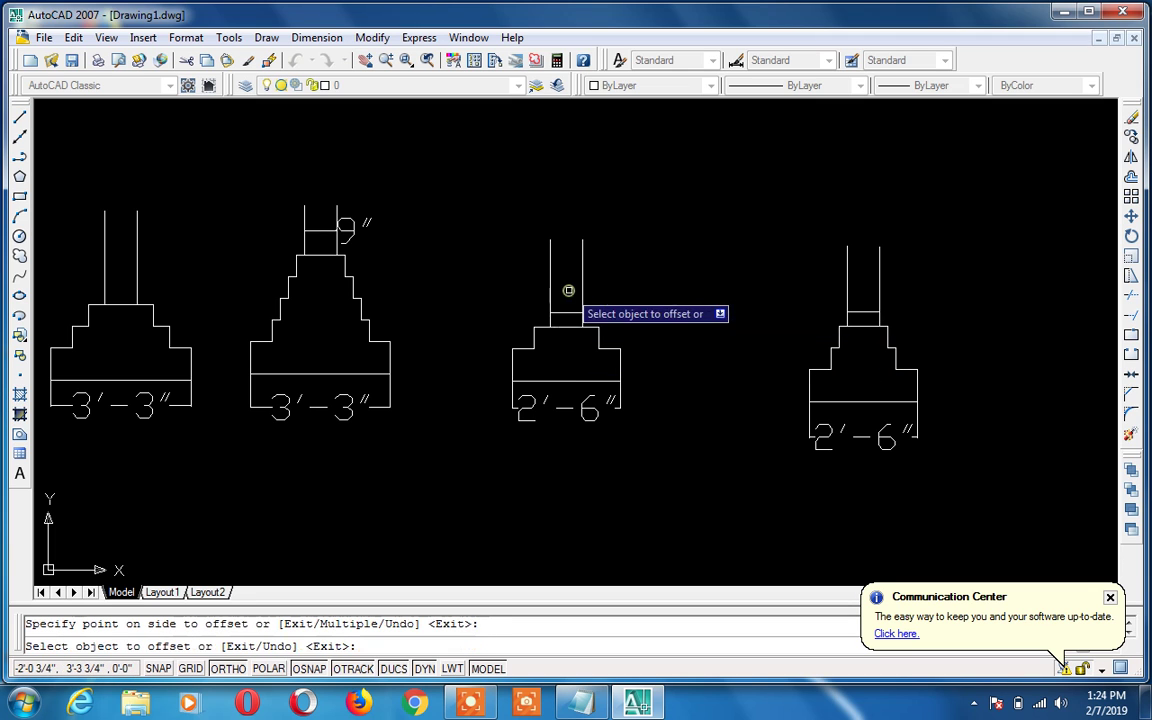
Offset the second 3'-3" section's wall-foot line 4" upward and delete the 9" wall dimension
left_click(321, 251)
left_click(322, 237)
key("Escape")
left_click(324, 232)
key("Delete")
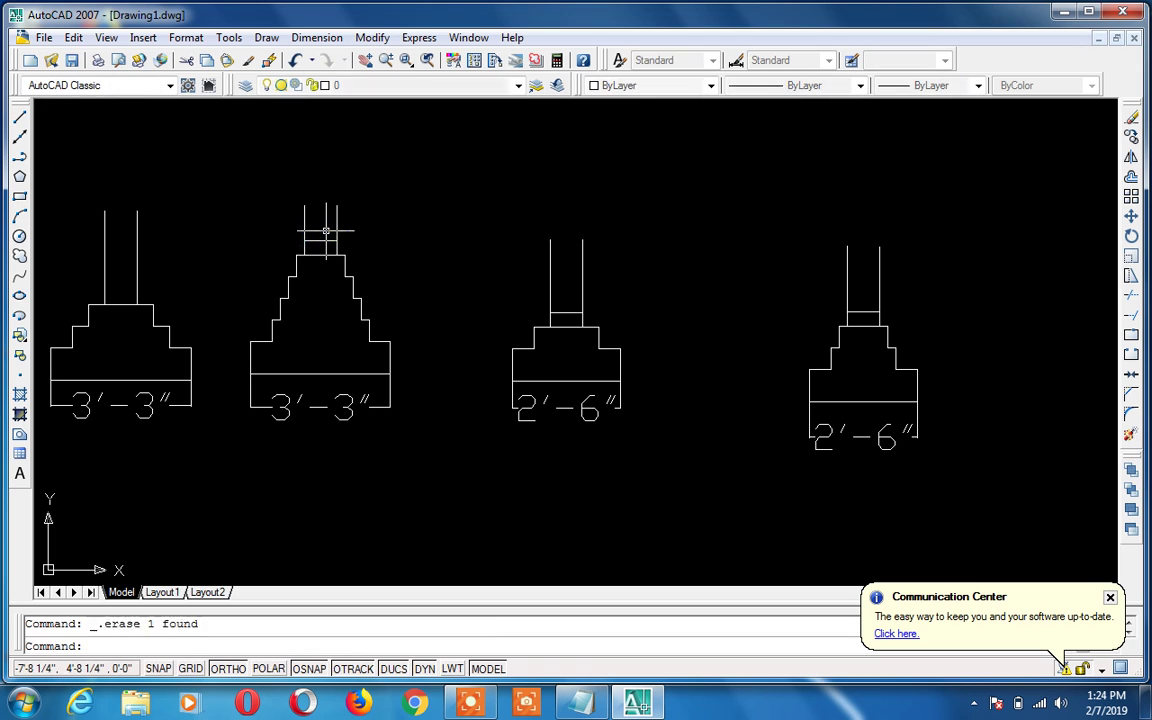
Extend both wall lines of the second 2'-6" section upward by drawing vertical lines from their upper ends
type("l")
key("Return")
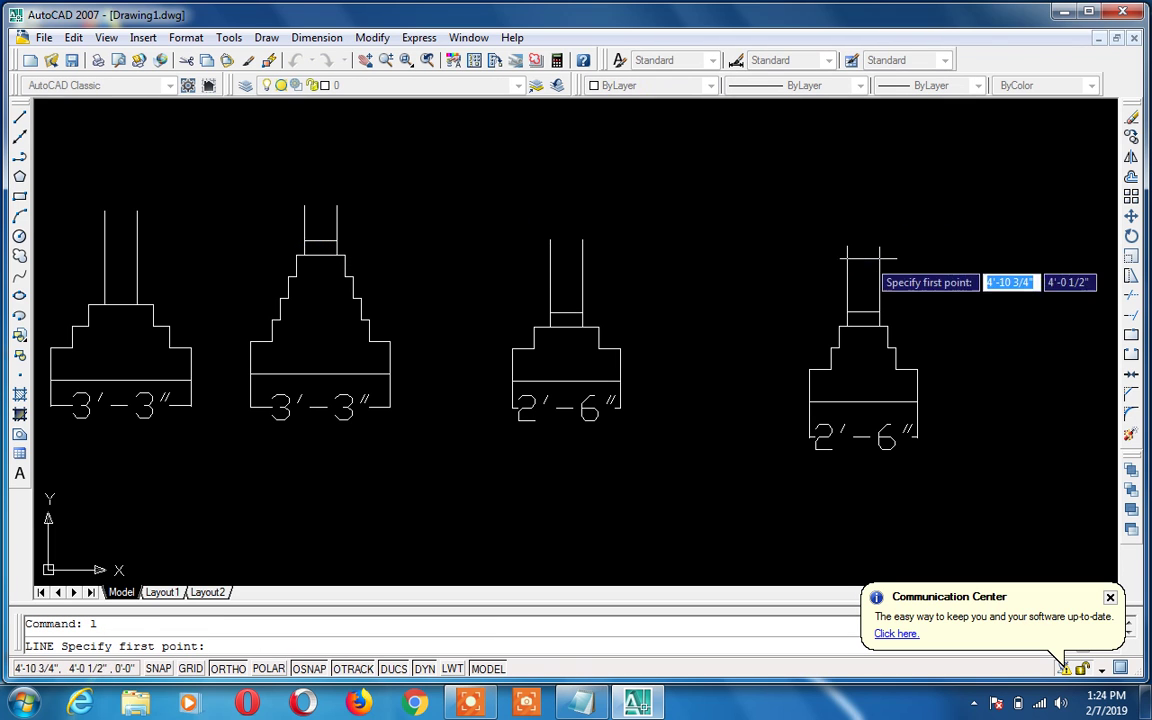
left_click(879, 246)
left_click(881, 136)
key("Return")
key("Return")
left_click(847, 246)
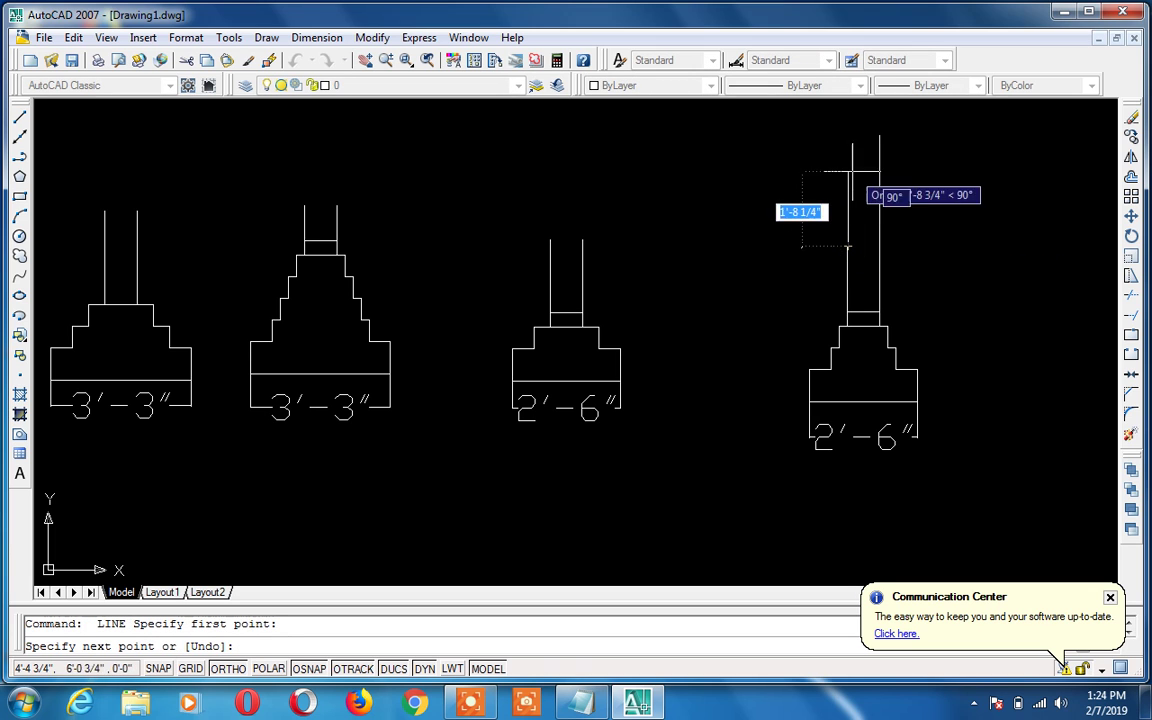
left_click(847, 140)
key("Return")
key("Return")
key("Return")
type("5")
key("Escape")
key("Escape")
Lengthen the first 2'-6" section's two wall lines with vertical lines drawn up from their upper ends
type("l")
key("Return")
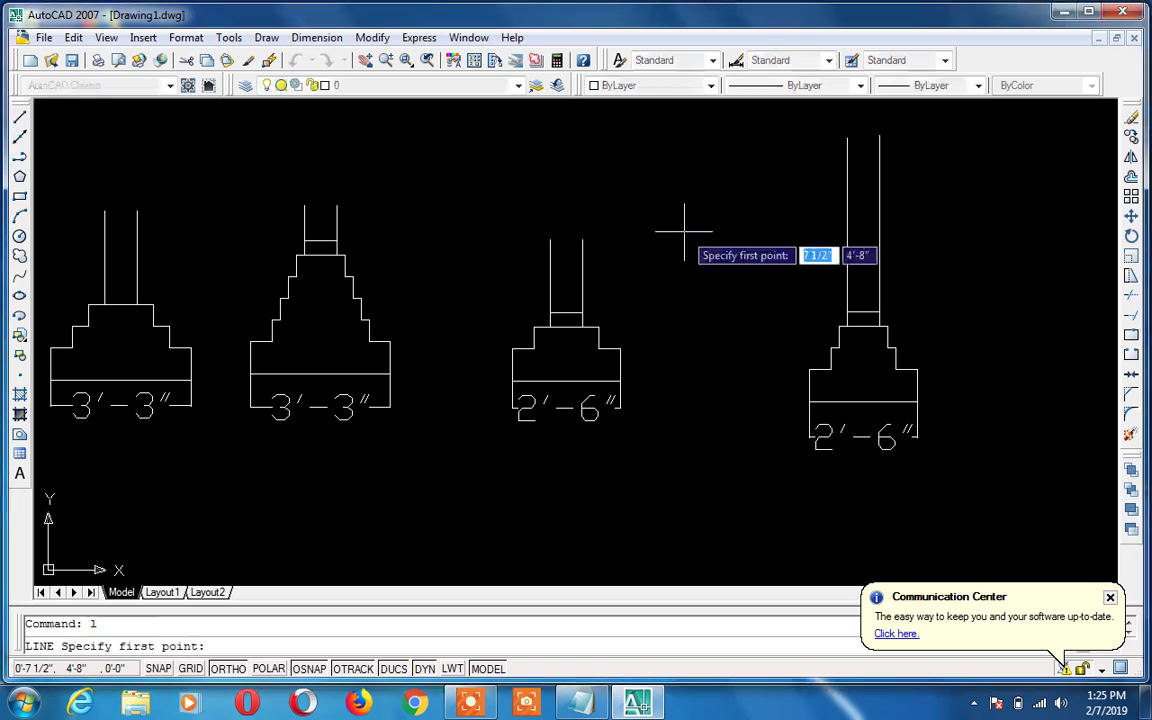
left_click(583, 240)
left_click(584, 142)
key("Return")
key("Return")
left_click(549, 239)
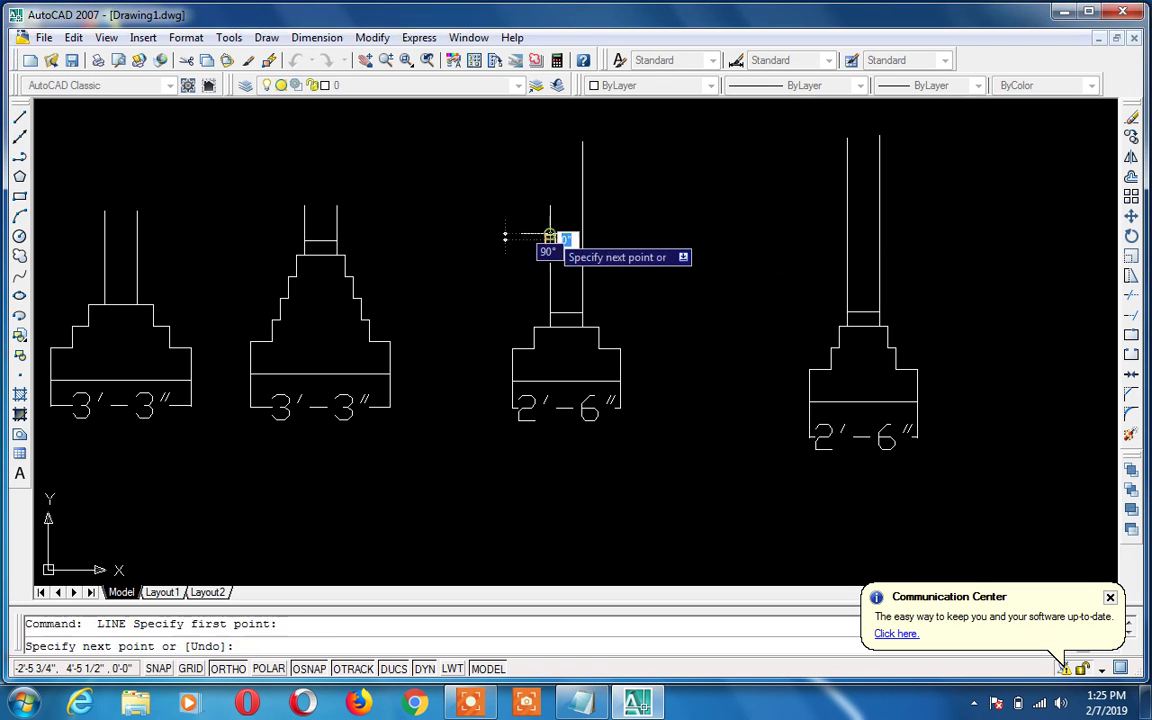
left_click(548, 142)
key("Return")
key("Return")
left_click(549, 143)
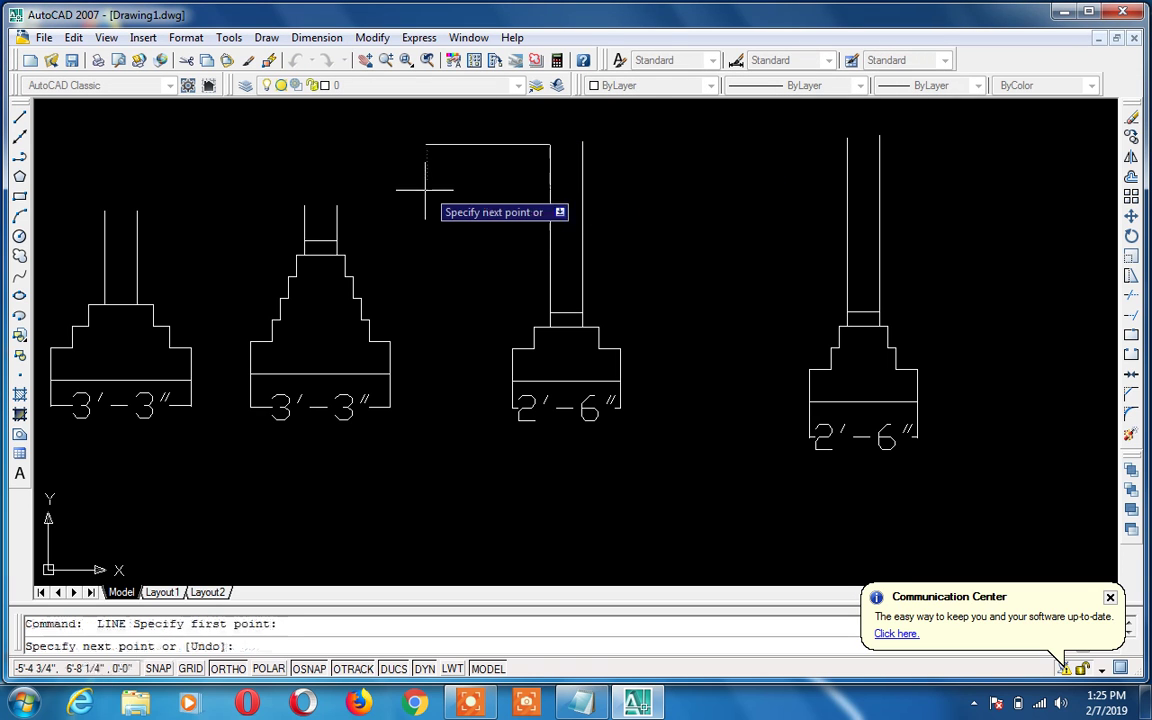
key("Escape")
Draw vertical lines up from both wall ends of the second 3'-3" section to make the wall taller
type("l")
key("Return")
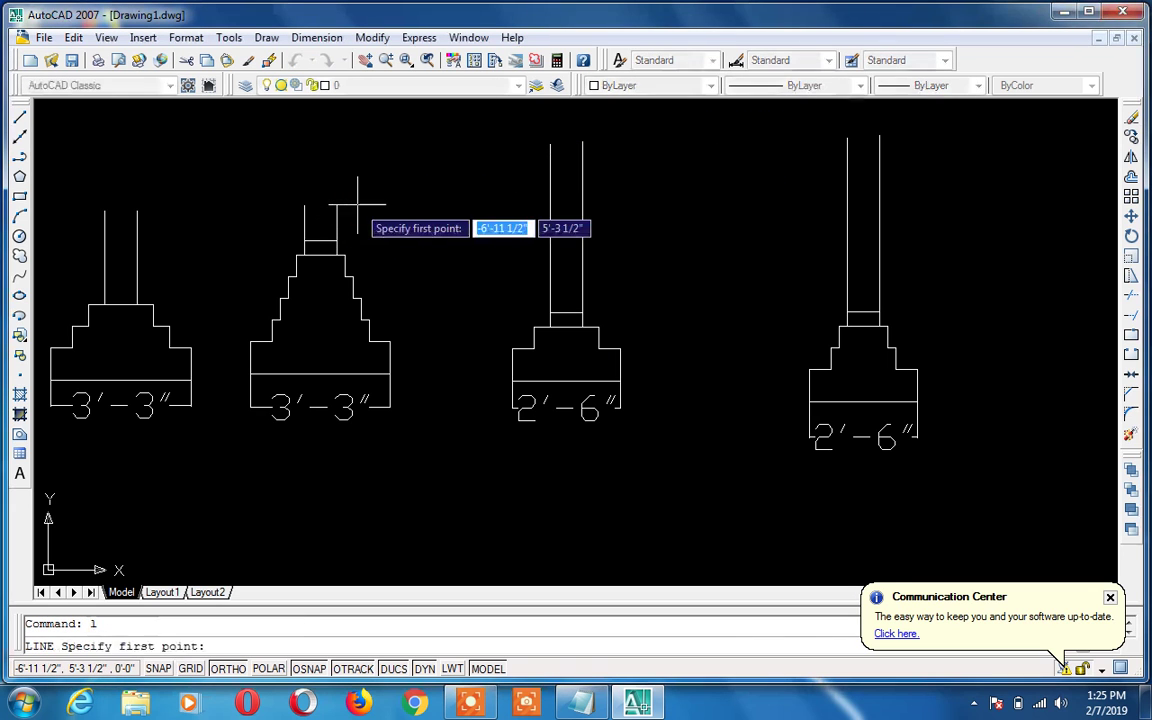
left_click(335, 206)
left_click(337, 120)
key("Return")
key("Return")
left_click(305, 206)
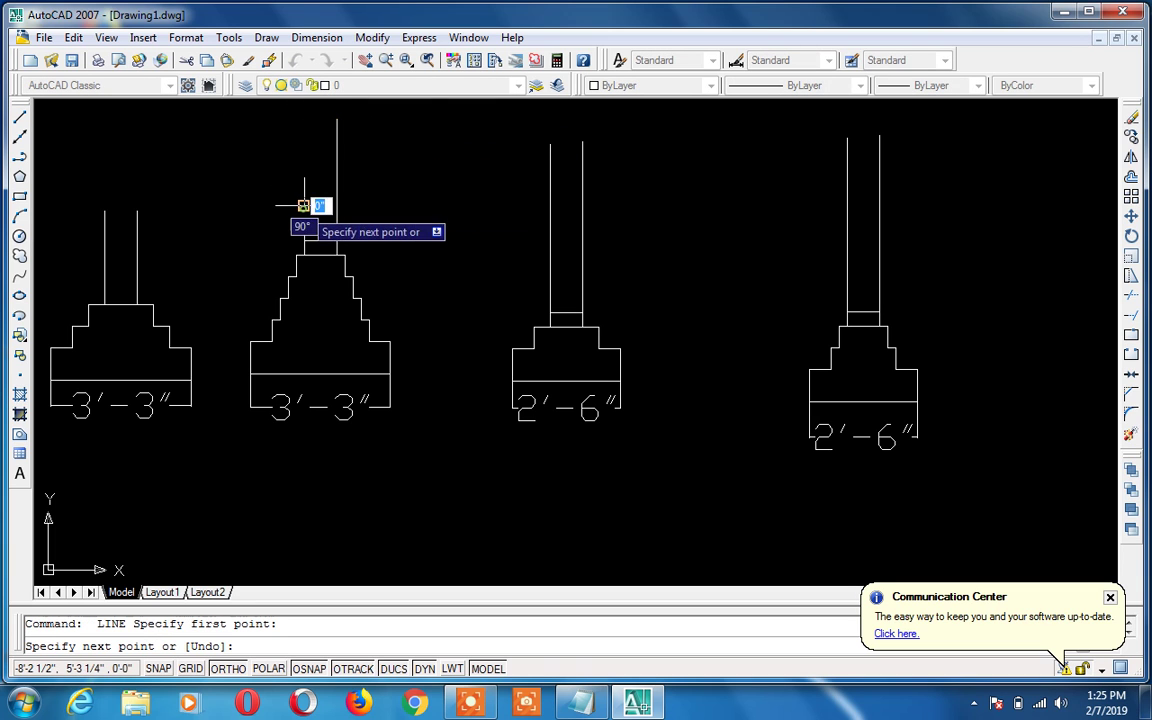
left_click(305, 117)
key("Return")
Extend both wall lines of the first 3'-3" section upward with vertical lines, the left one by about 2'-5"
key("Return")
left_click(137, 210)
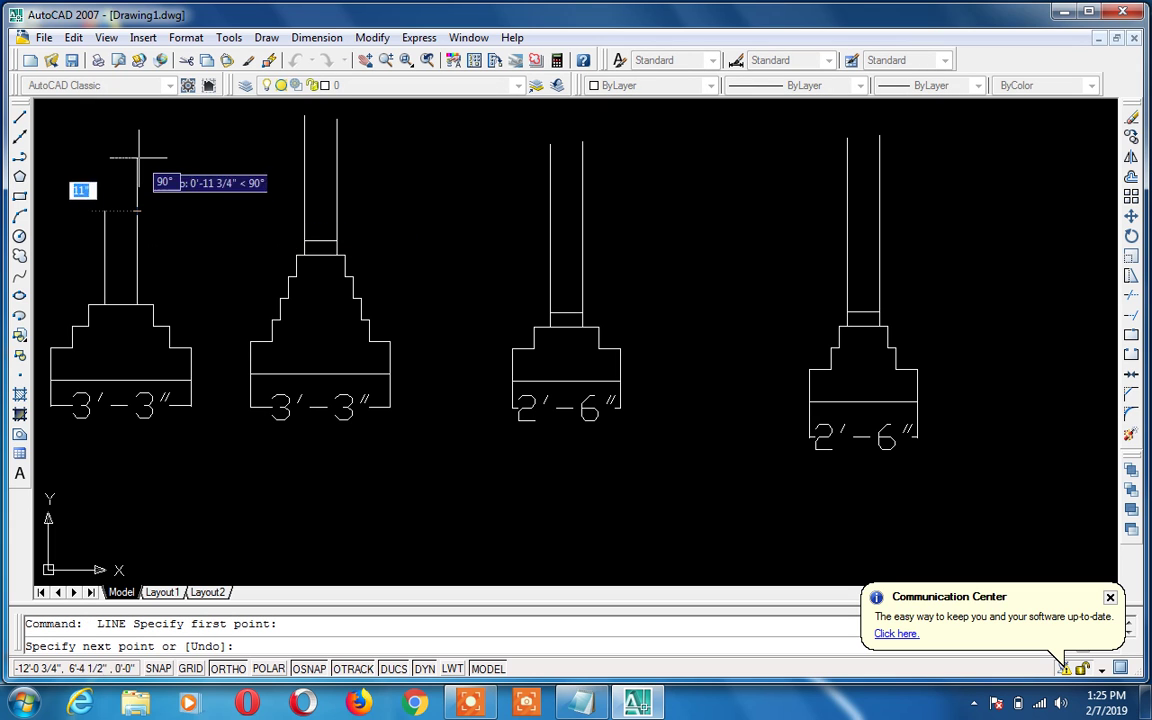
left_click(137, 116)
key("Return")
key("Return")
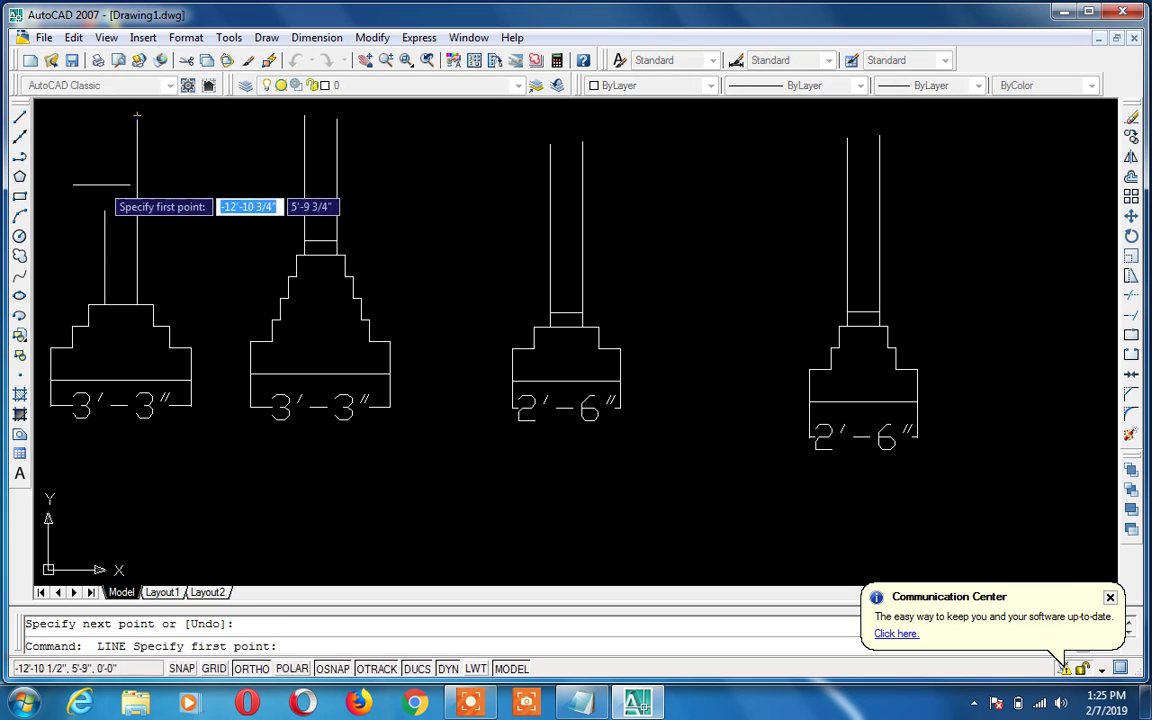
left_click(104, 211)
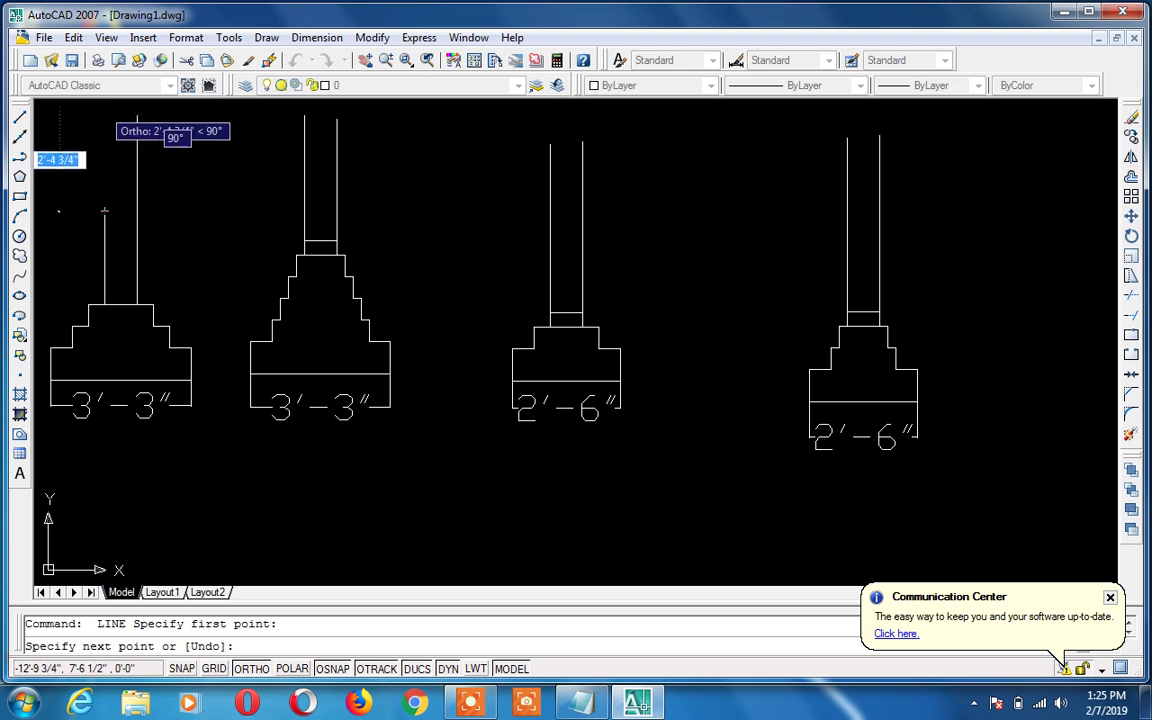
left_click(103, 107)
key("Return")
Offset the line at the wall foot of the first 3'-3" section 4" upward
type("o")
key("Return")
type("4")
key("Return")
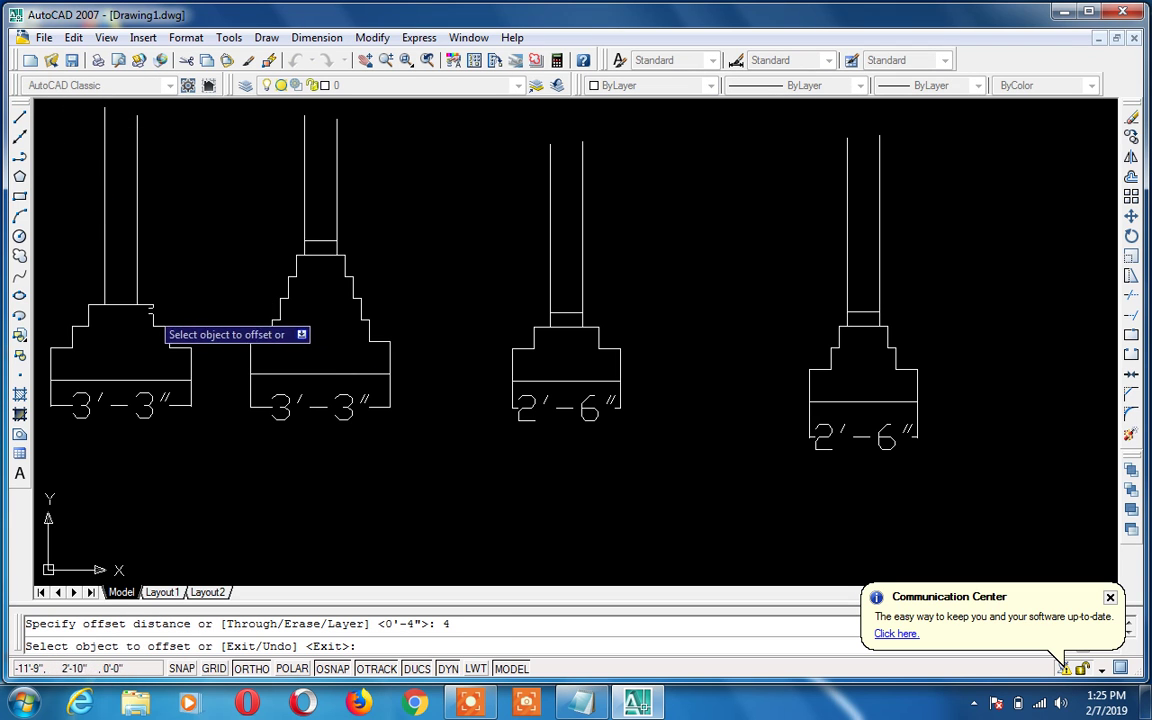
left_click(122, 303)
left_click(121, 278)
key("Escape")
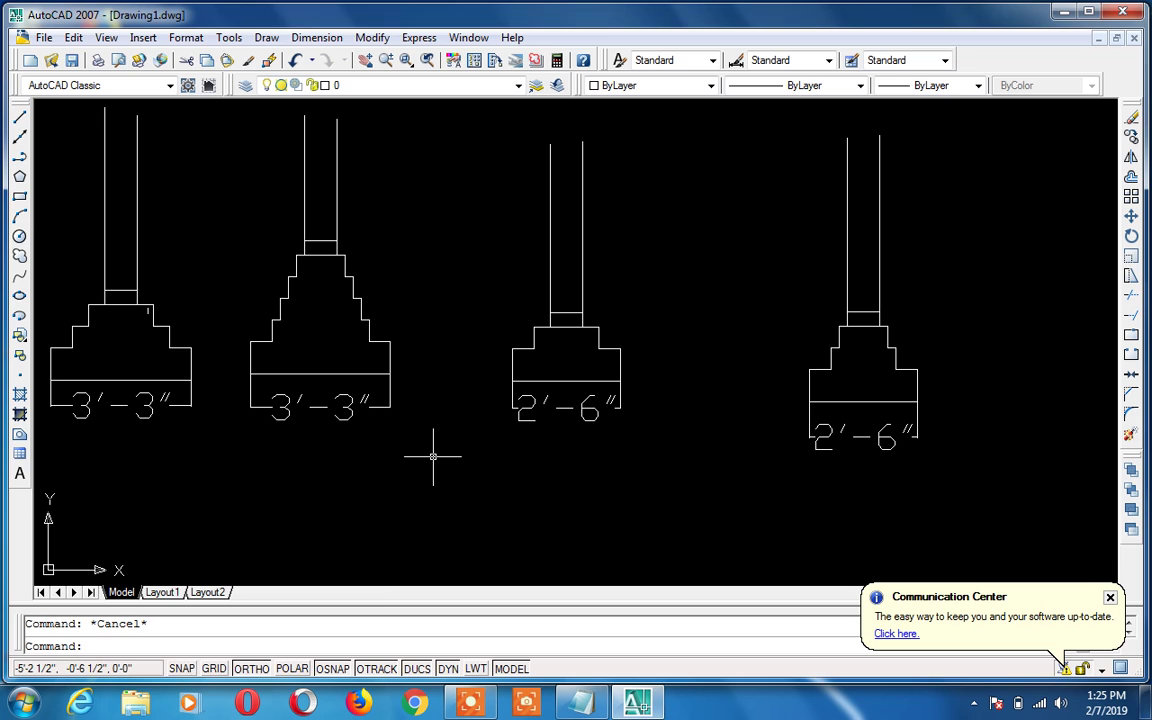
Switch to Notepad and add the line "D.P.C" beneath the Foundation heading, leaving a blank line between them
key("super+r")
key("Return")
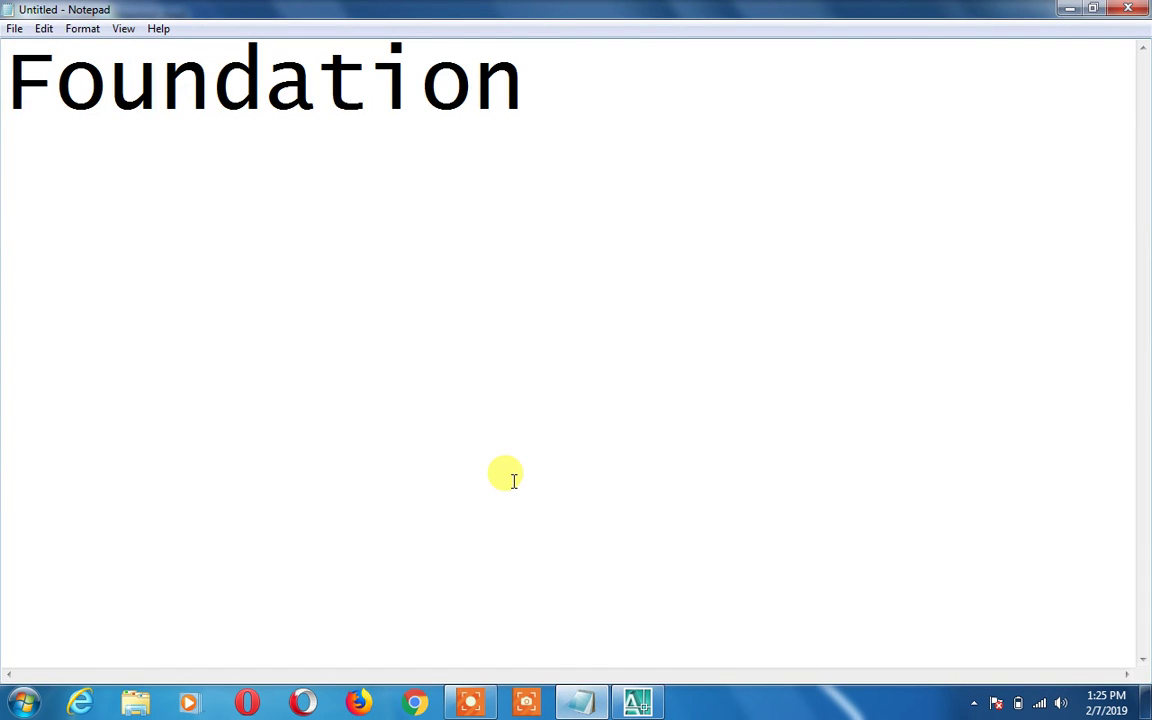
key("Return")
type("D.")
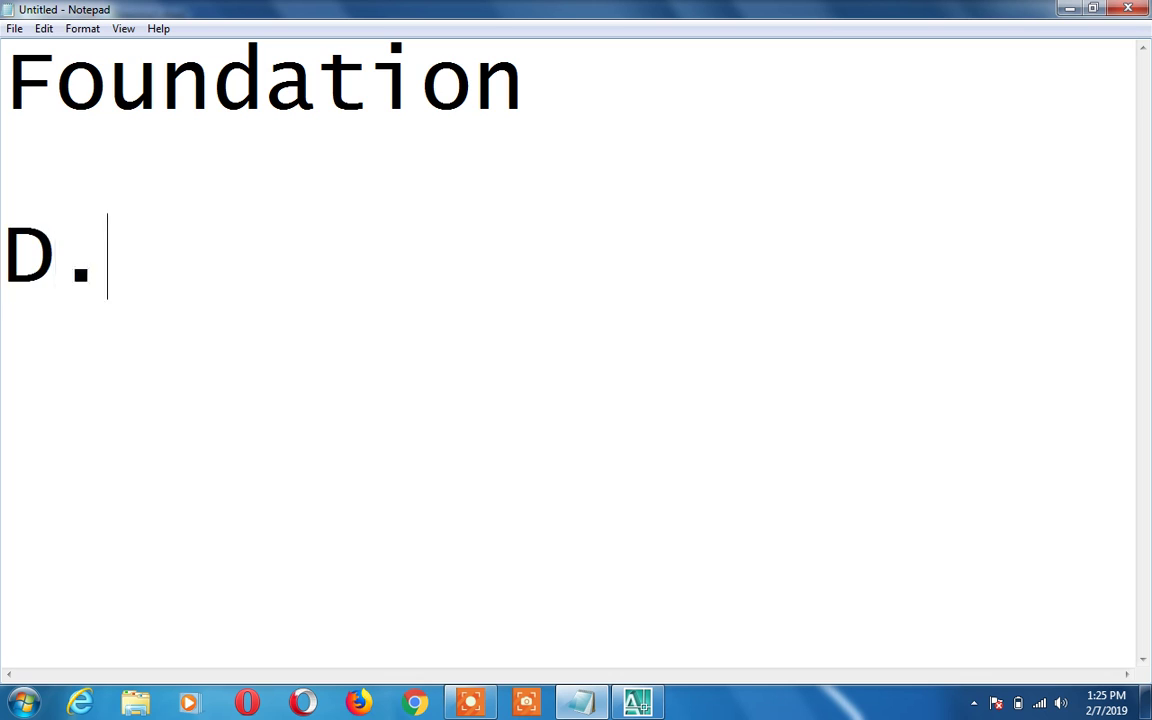
type("P.C")
key("Return")
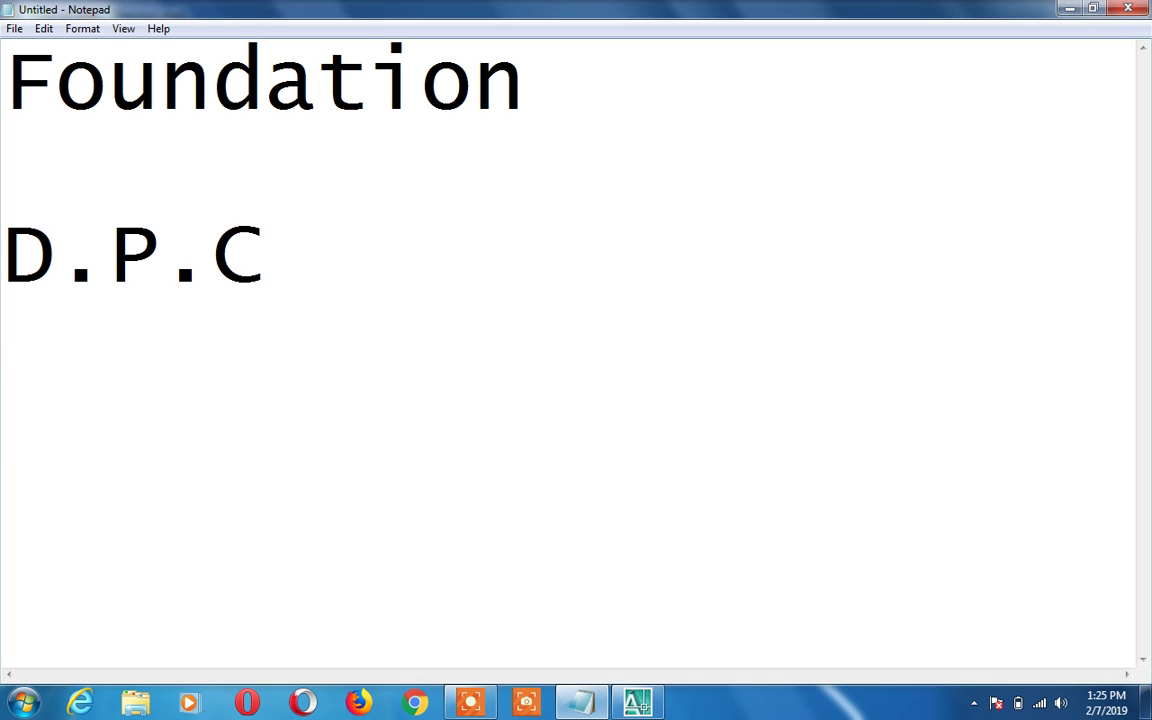
Write "Damp Proff Course" on the line under D.P.C and add blank lines after it
type("Damp Proff")
type("d")
key("BackSpace")
key("BackSpace")
key("BackSpace")
key("BackSpace")
type("of")
key("BackSpace")
key("BackSpace")
type("ff Cou")
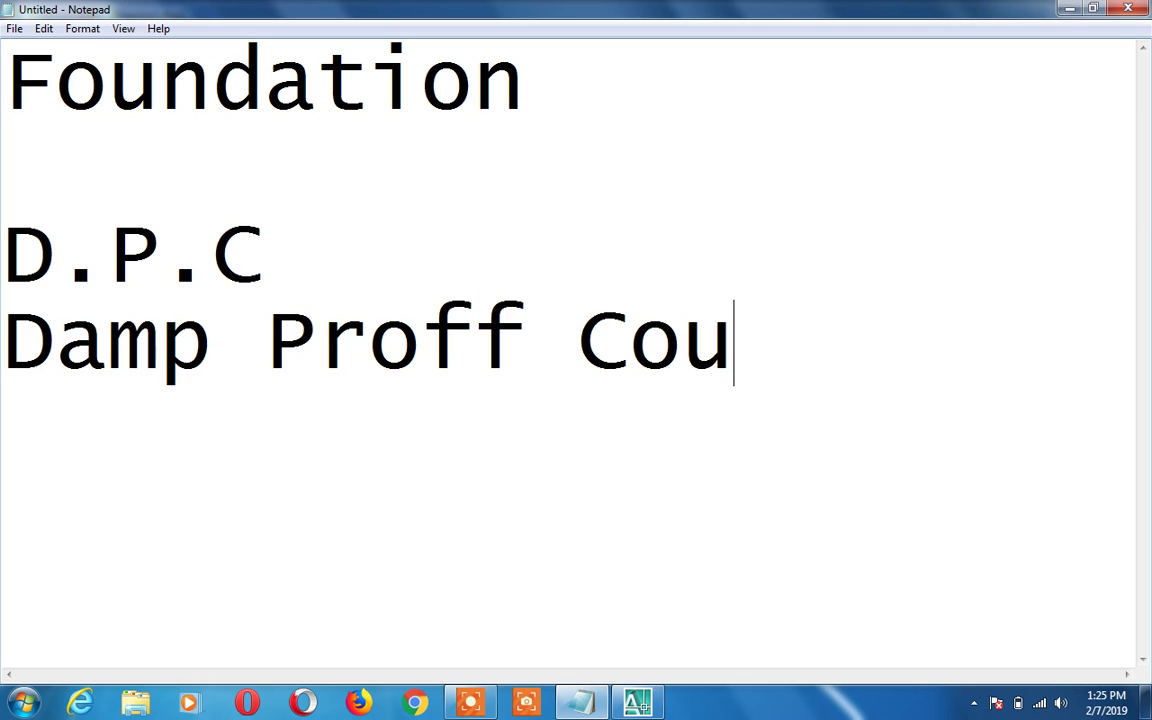
type("rse")
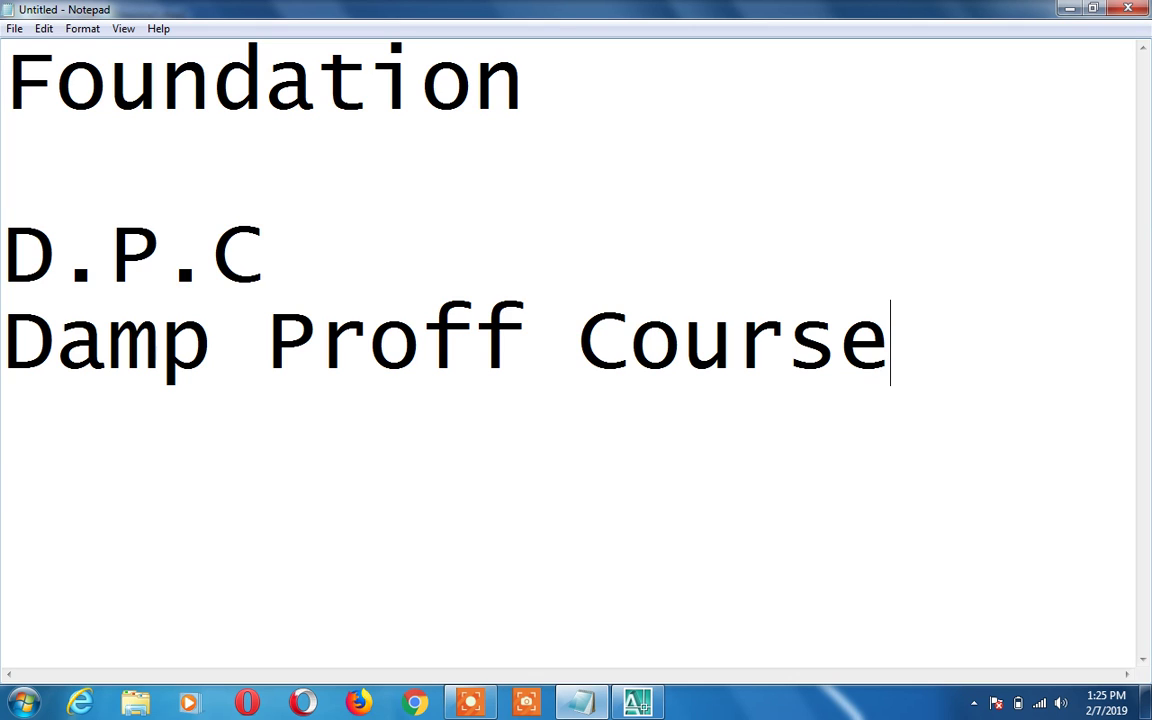
key("Return")
key("Return")
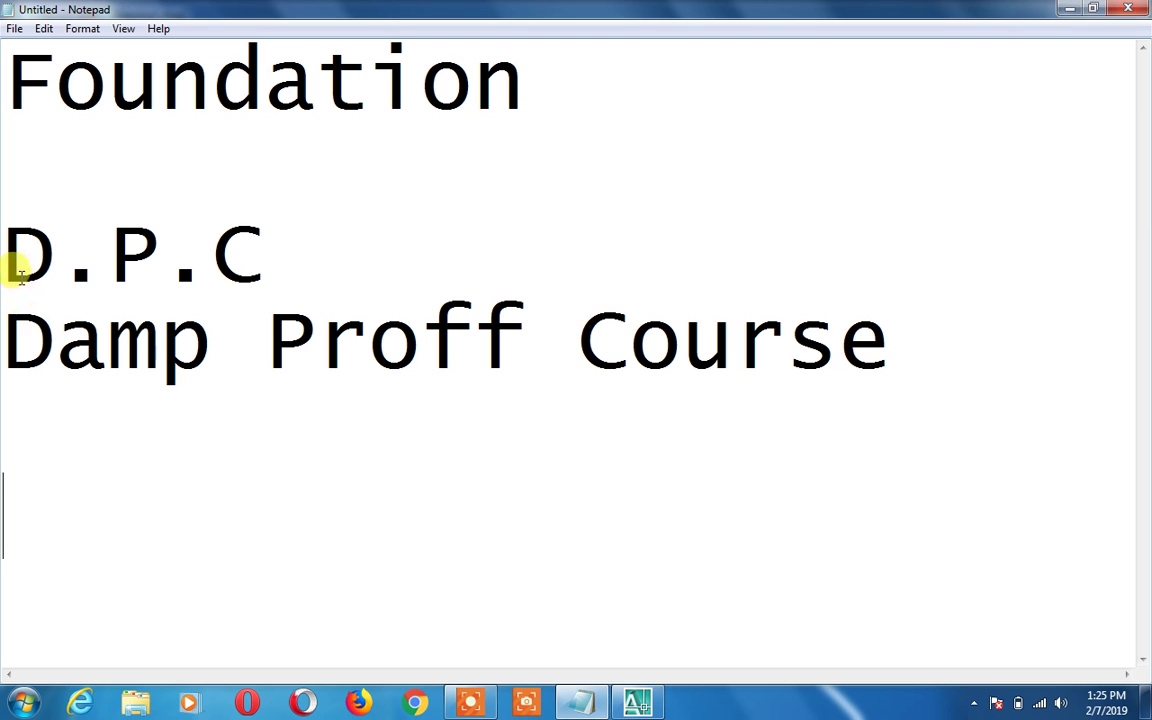
Highlight the letters P and C of the abbreviation D.P.C one after the other
left_click_drag(110, 226, 155, 226)
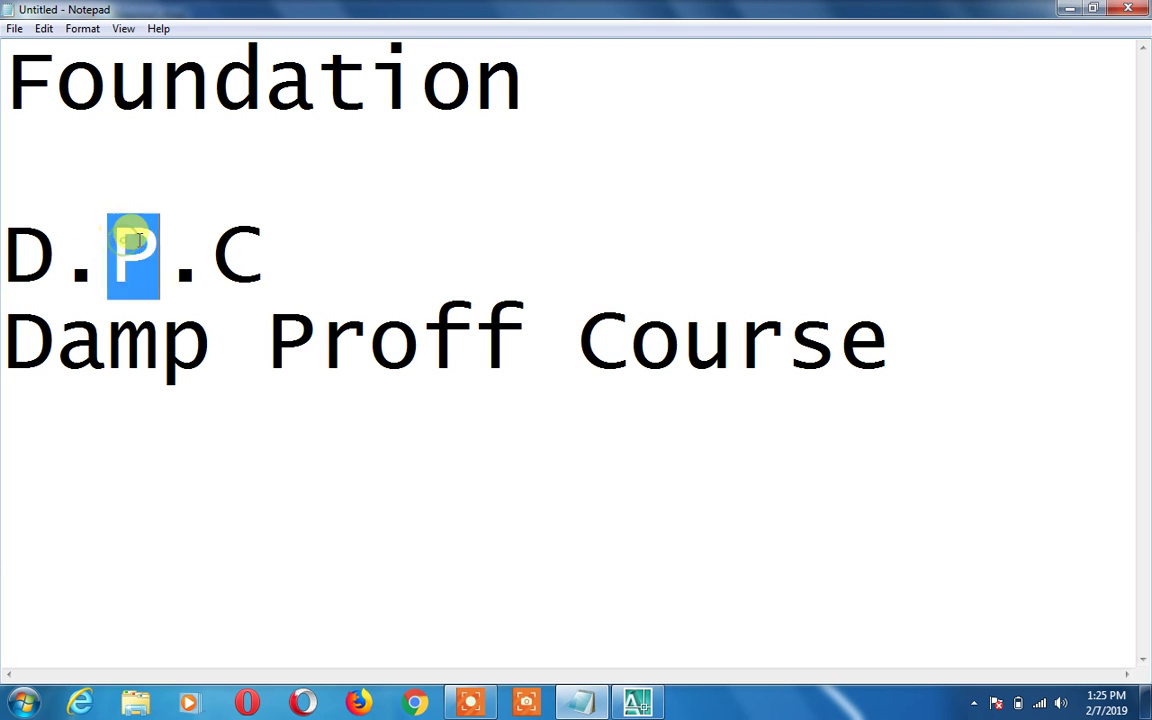
left_click(218, 224)
left_click_drag(249, 223, 274, 221)
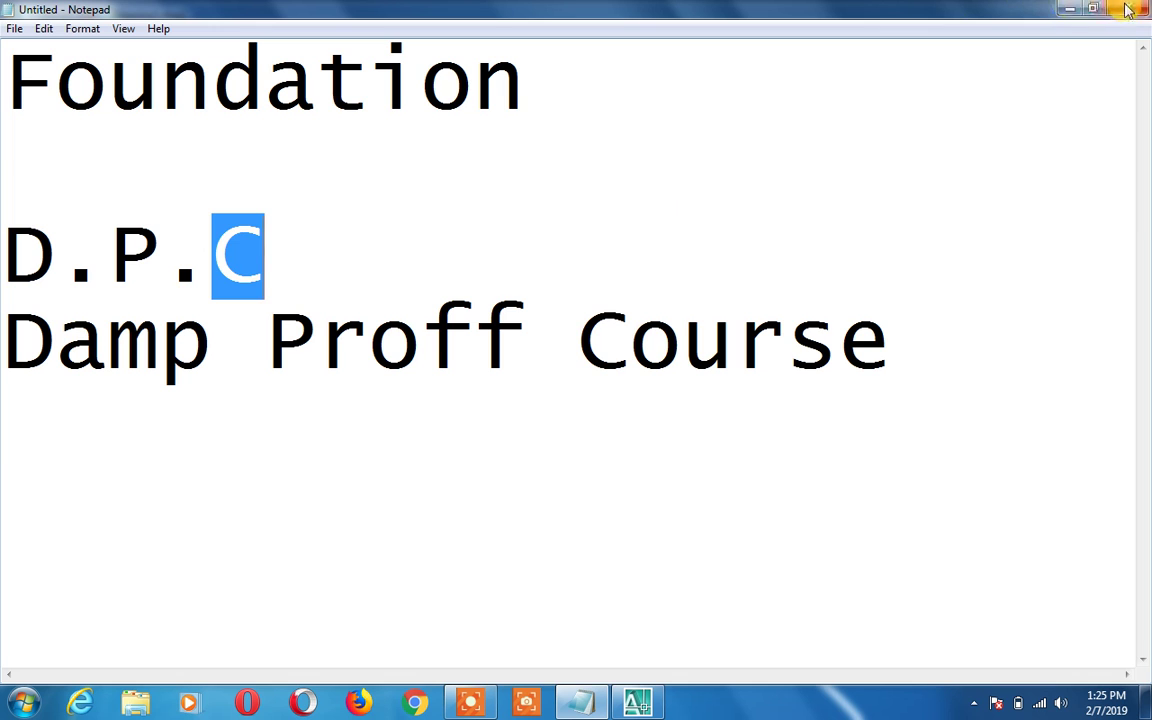
Return to the foundation drawing in AutoCAD and dismiss the Communication Center notification
left_click(1066, 10)
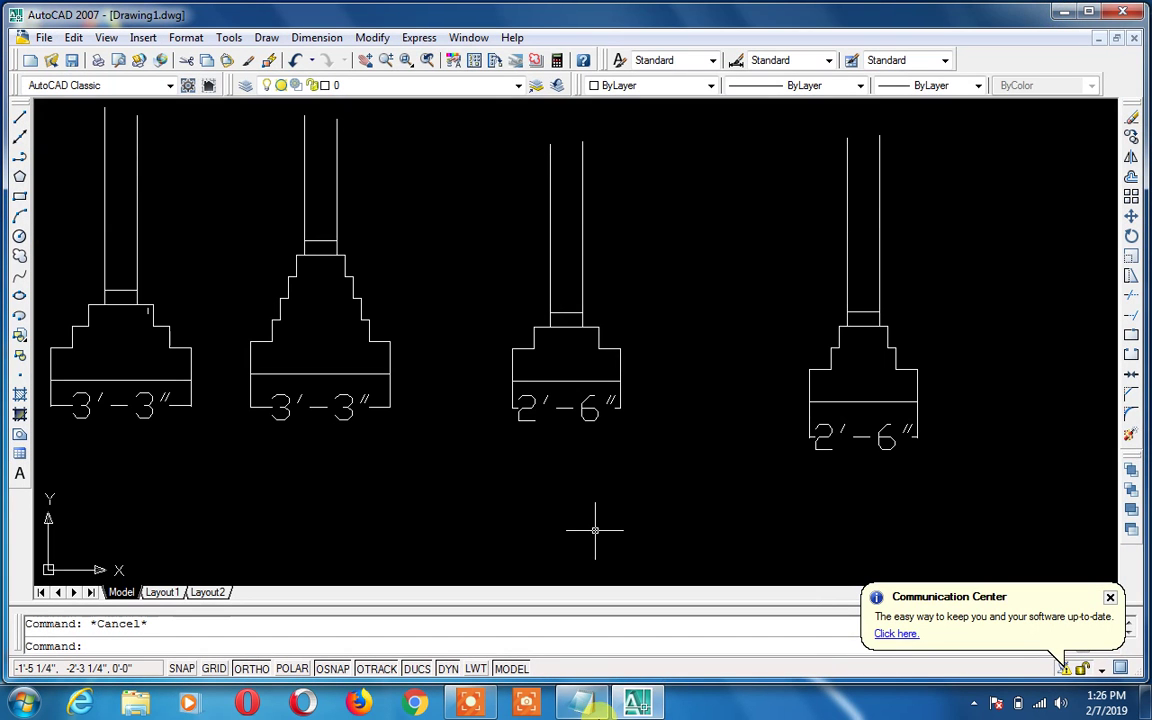
left_click(637, 703)
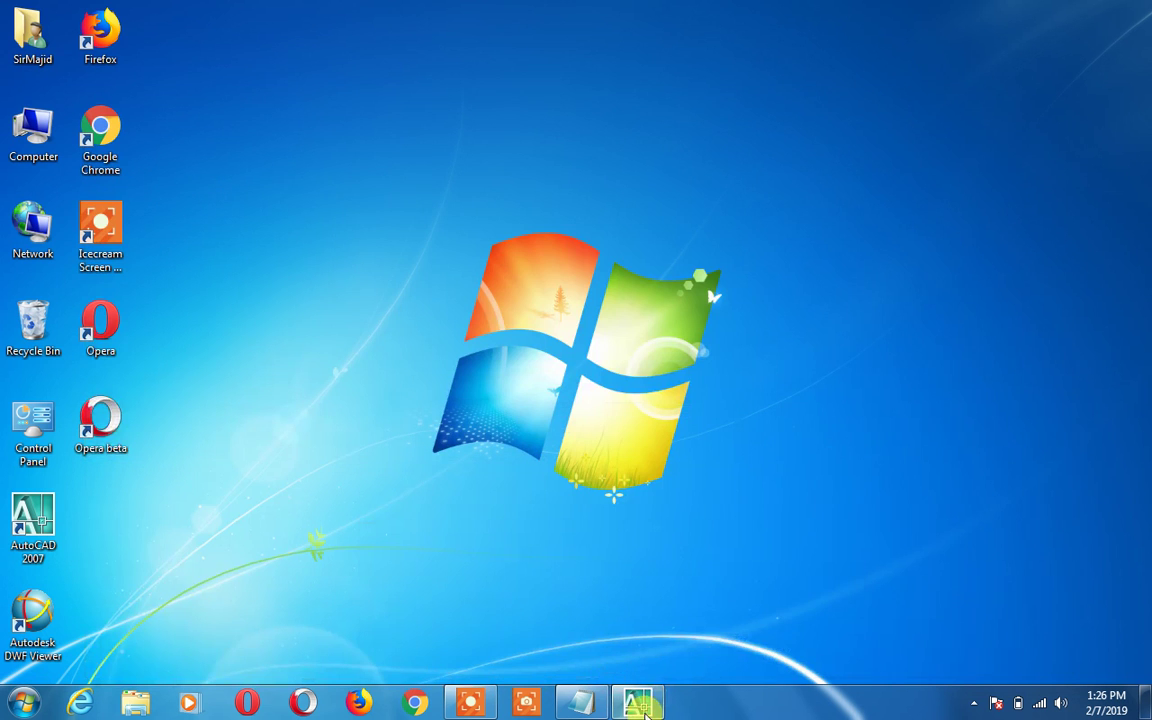
left_click(640, 704)
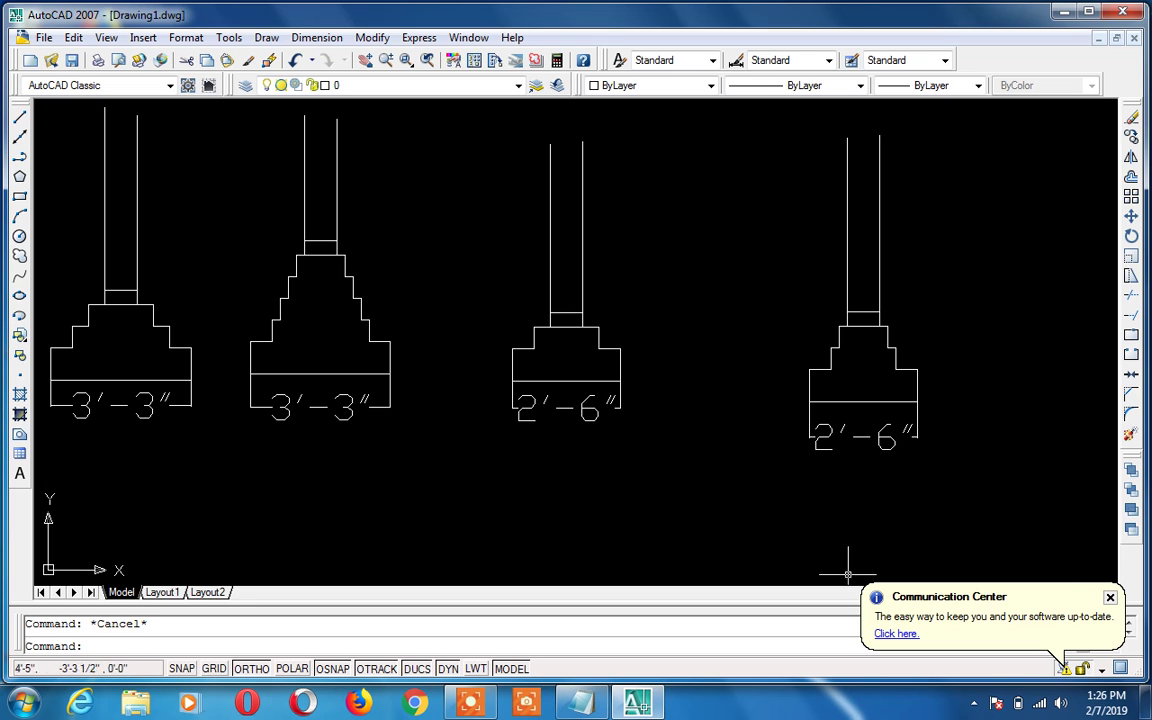
left_click(1109, 597)
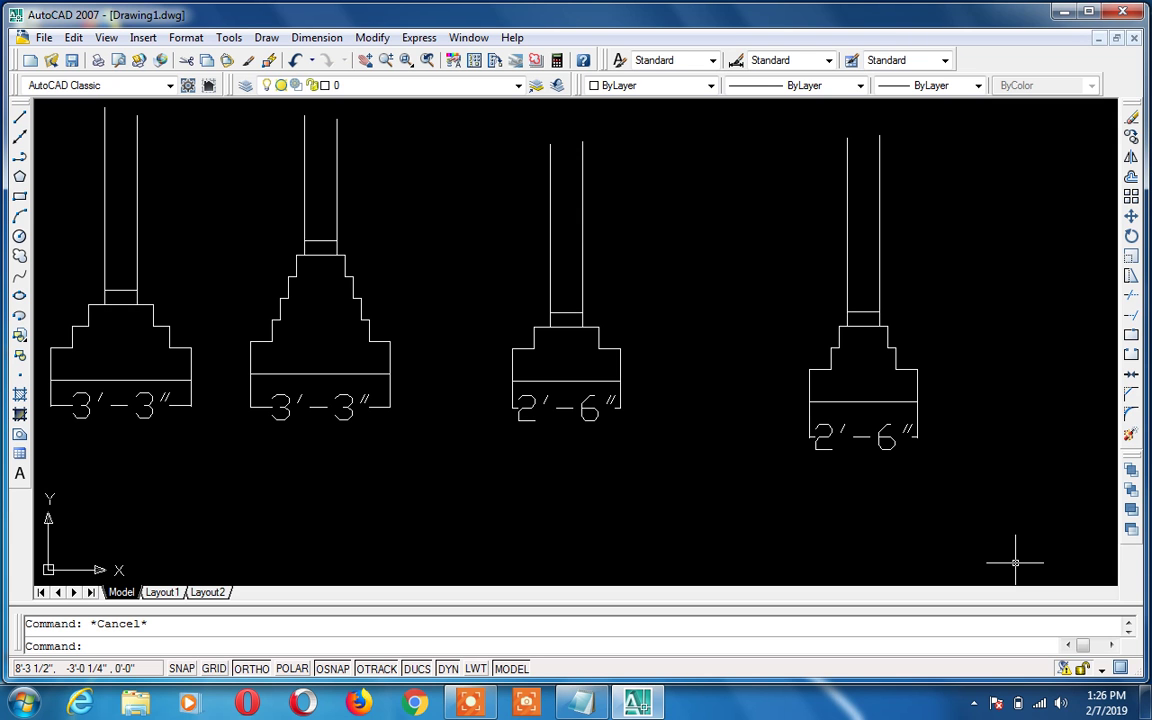
left_click(637, 700)
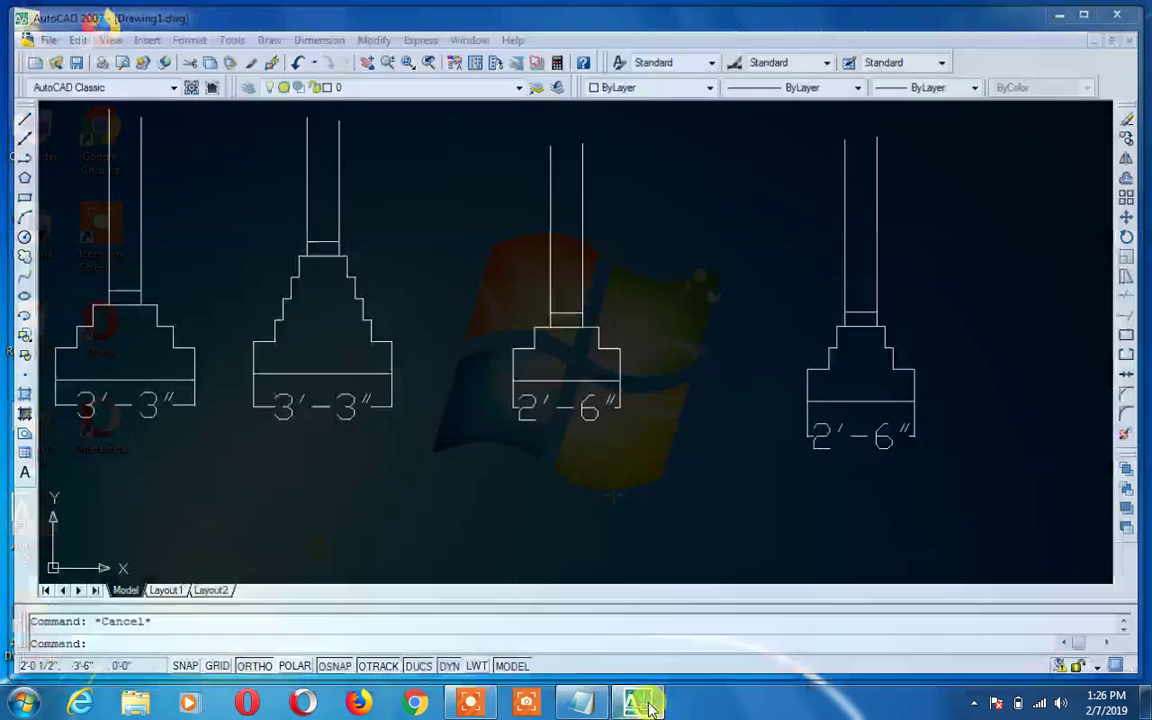
left_click(637, 700)
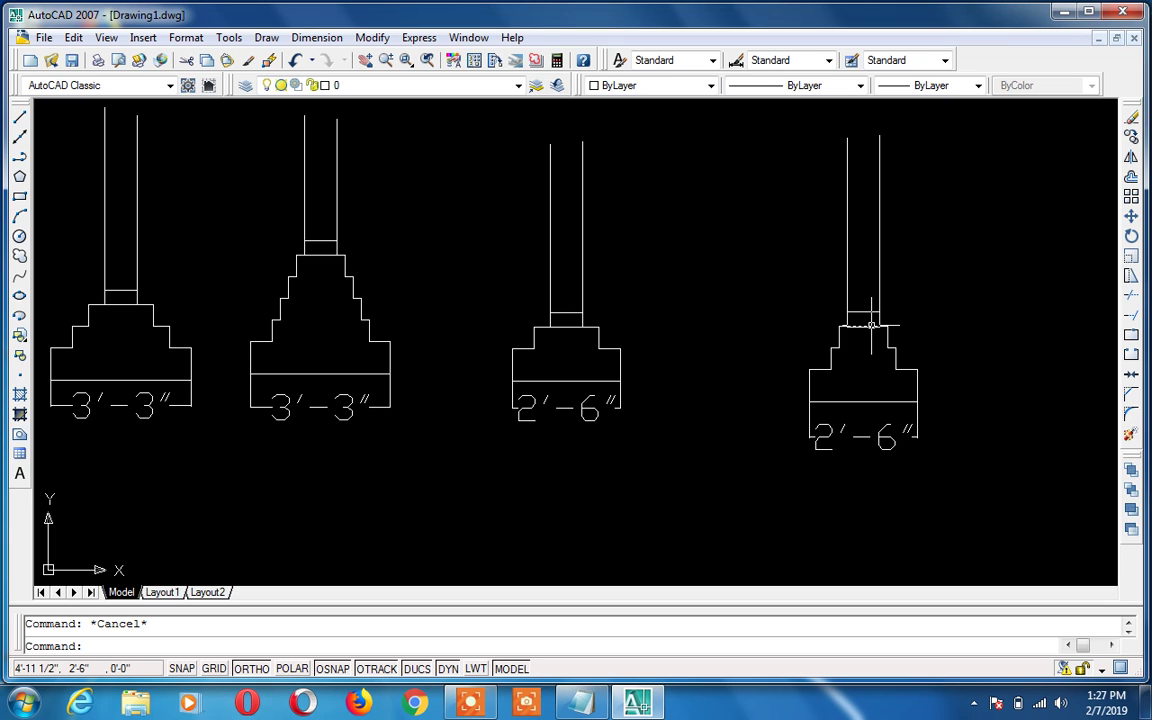
With Ortho off, draw a zigzag break line across the open top of the rightmost wall, from its right edge to its left edge
type("l")
key("Return")
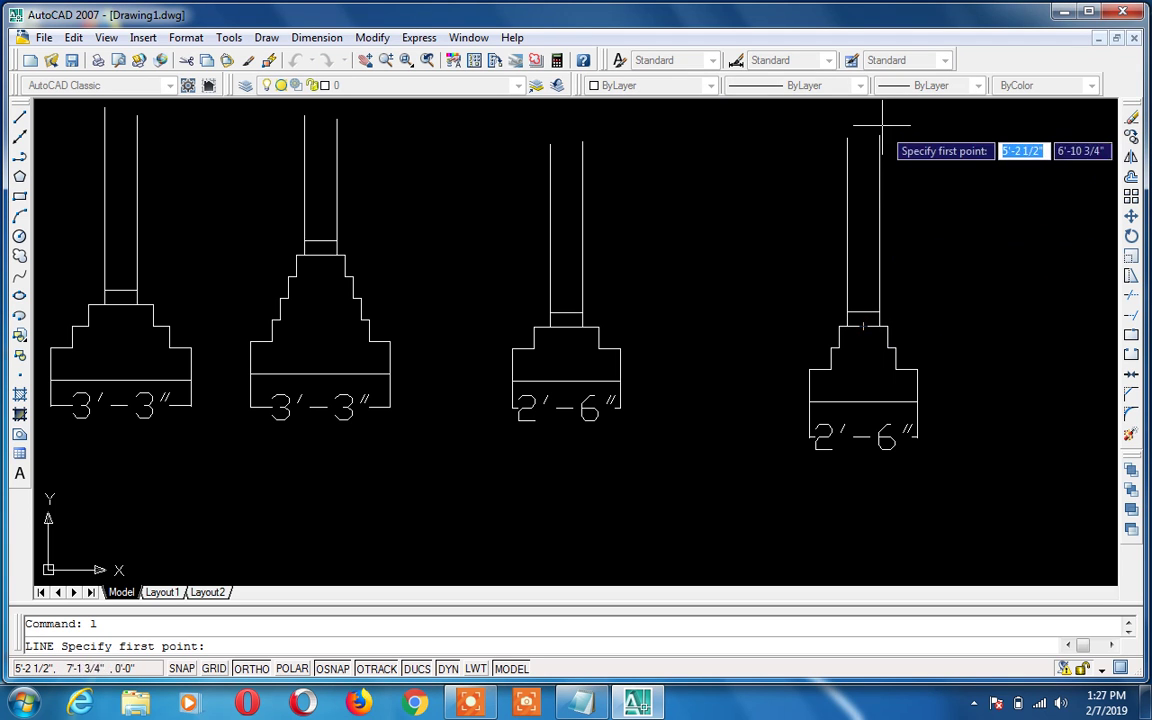
scroll(881, 123, "up", 3)
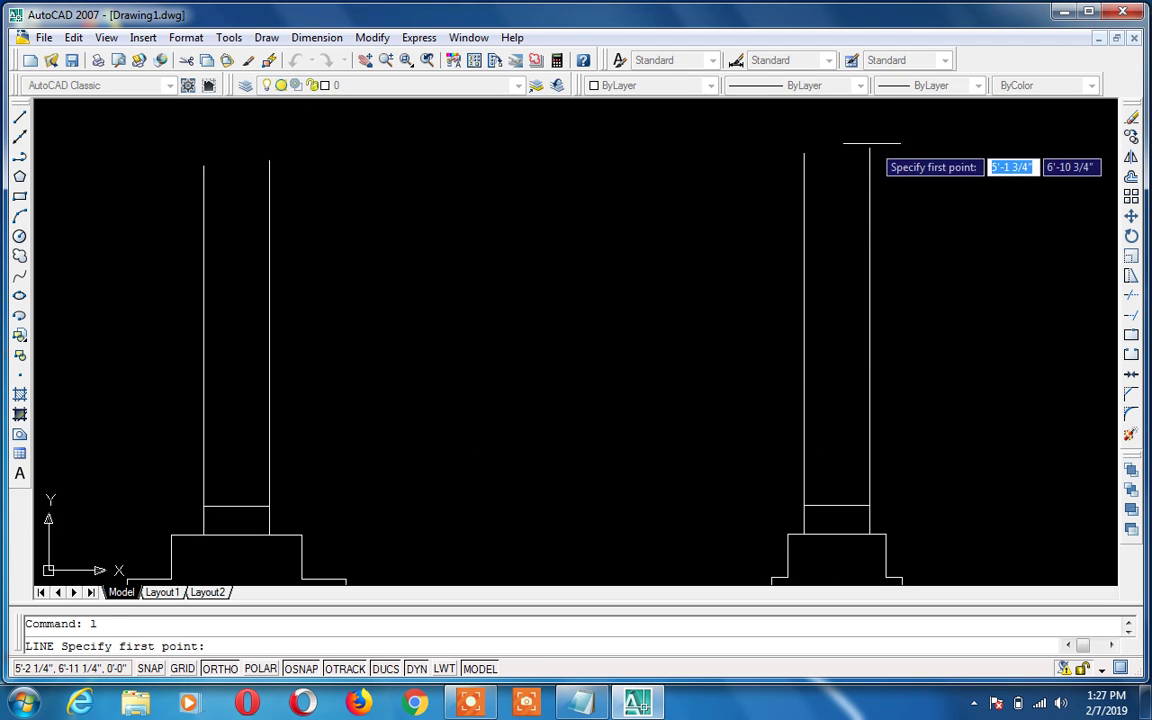
left_click(869, 148)
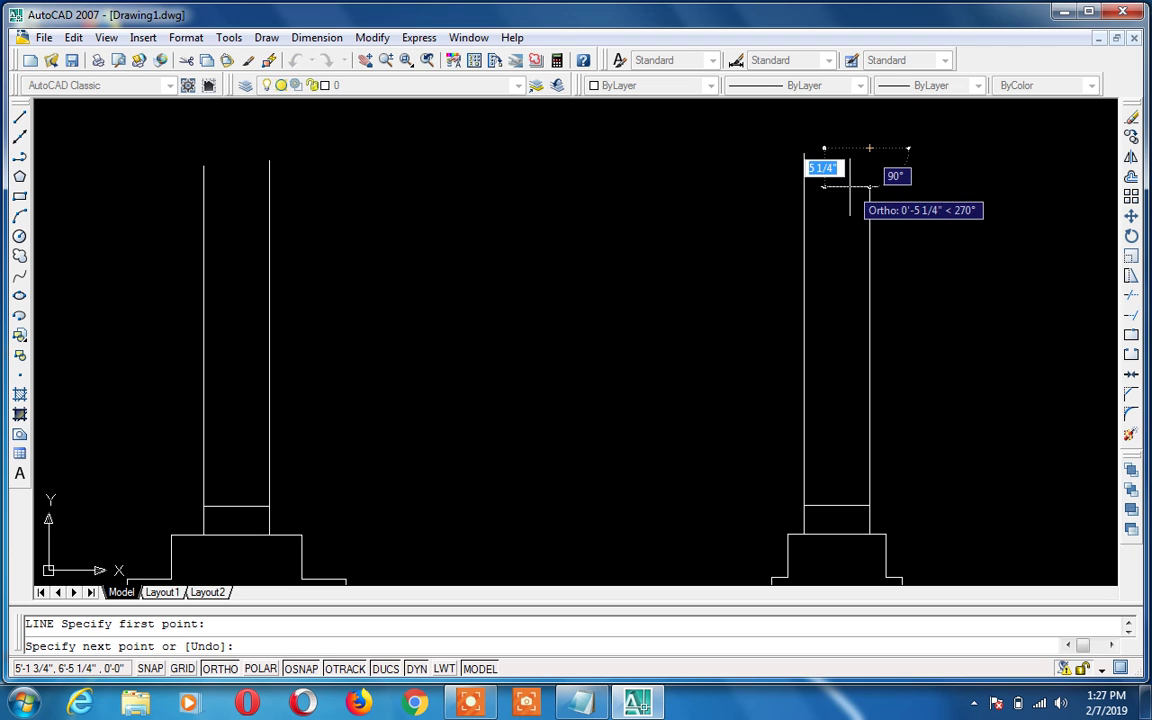
key("F8")
left_click(842, 187)
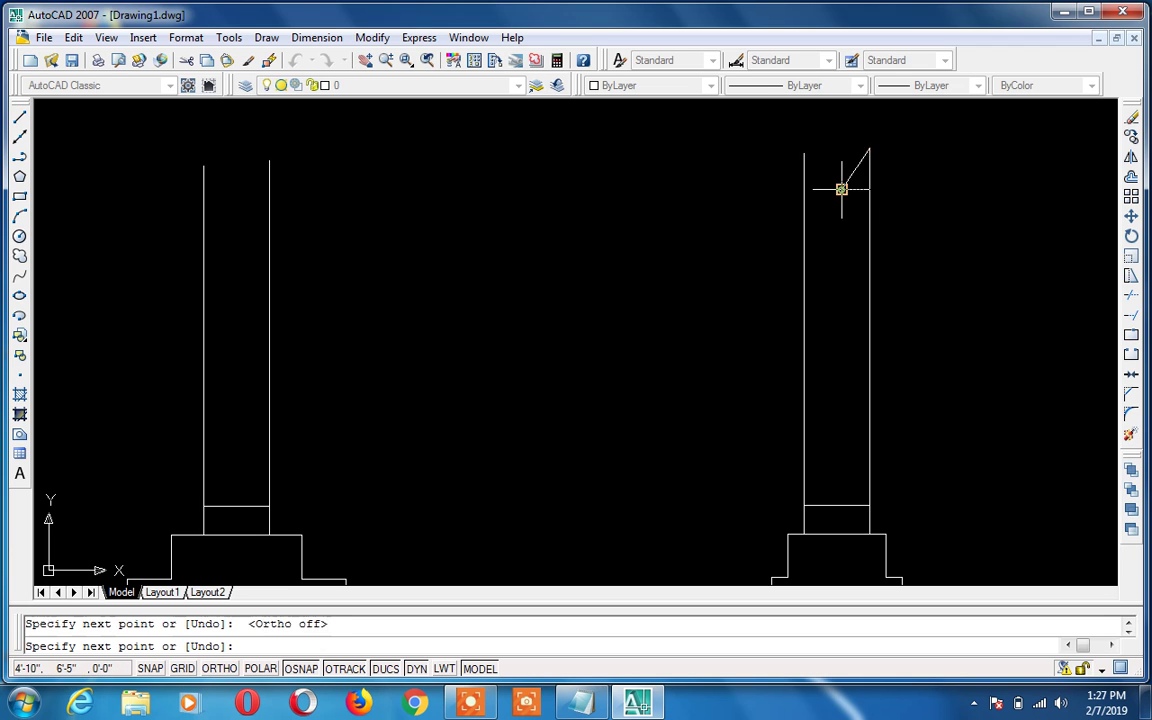
left_click(844, 122)
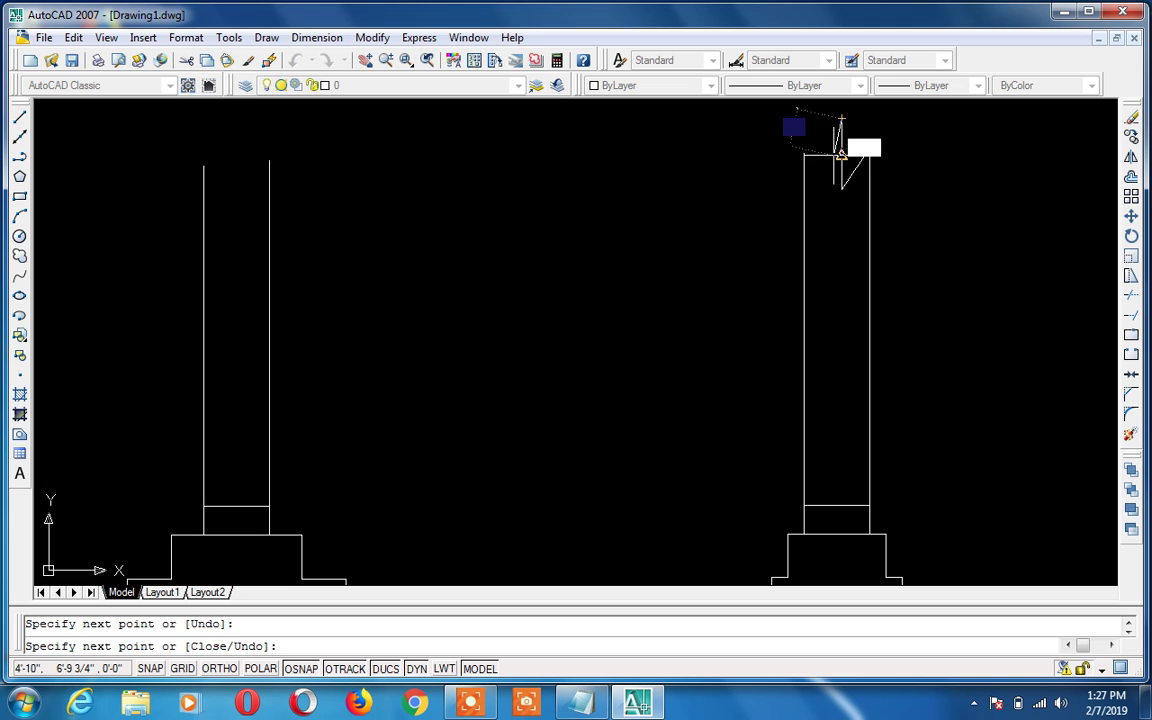
left_click(838, 155)
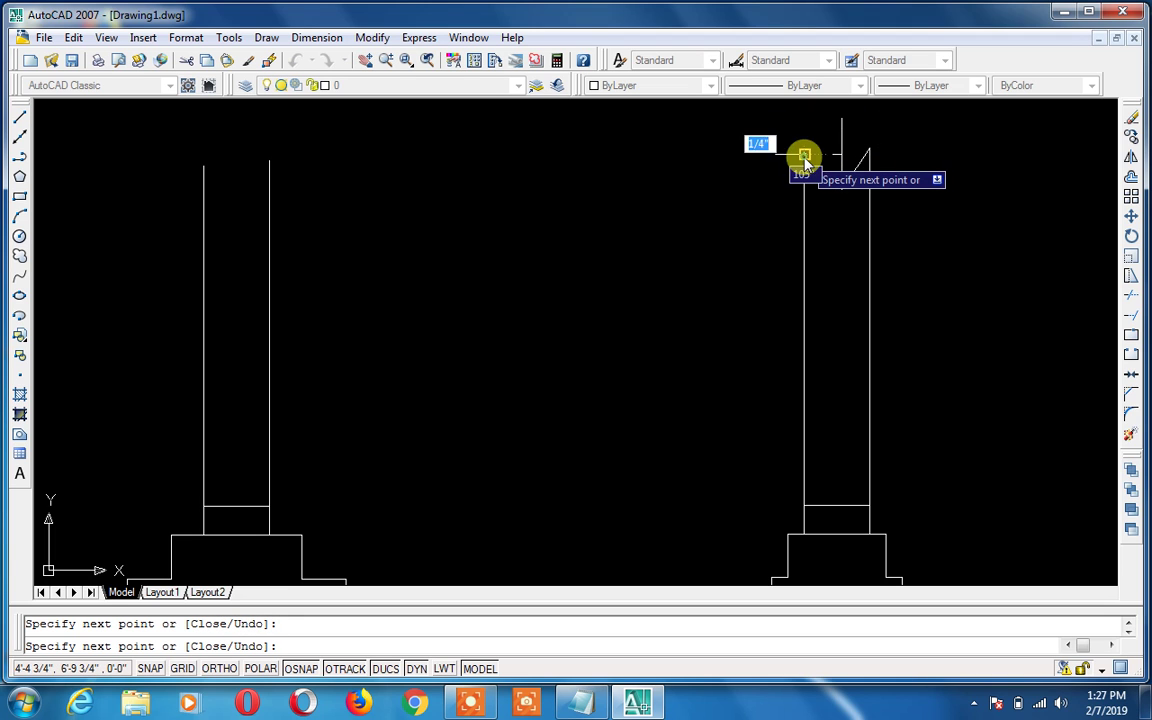
key("Return")
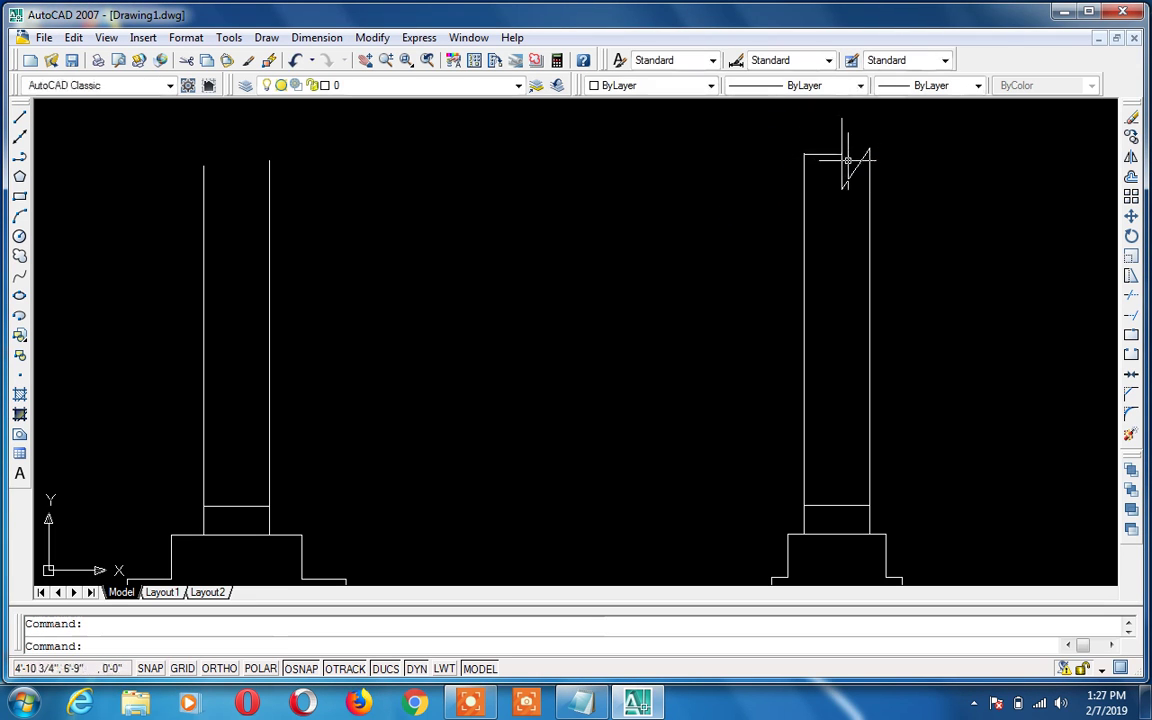
Replace the rightmost break line's horizontal segment with a diagonal down from the peak and a short horizontal to the wall's left edge
left_click(834, 154)
key("Delete")
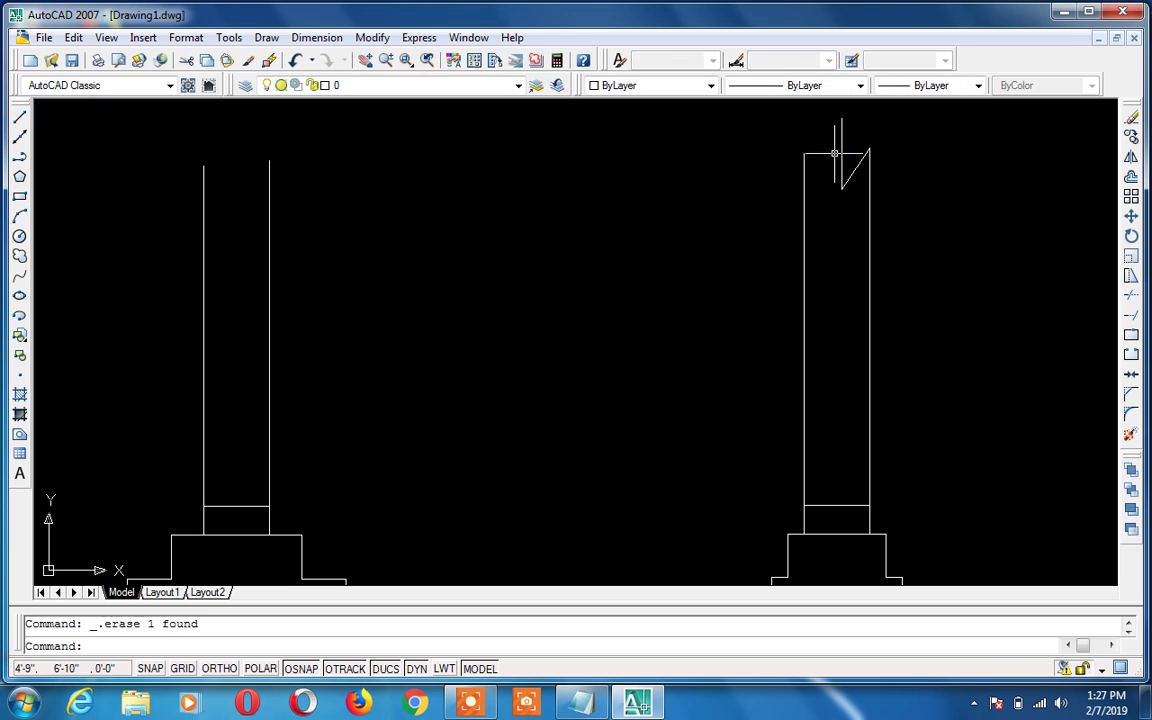
type("l")
key("Return")
left_click(839, 115)
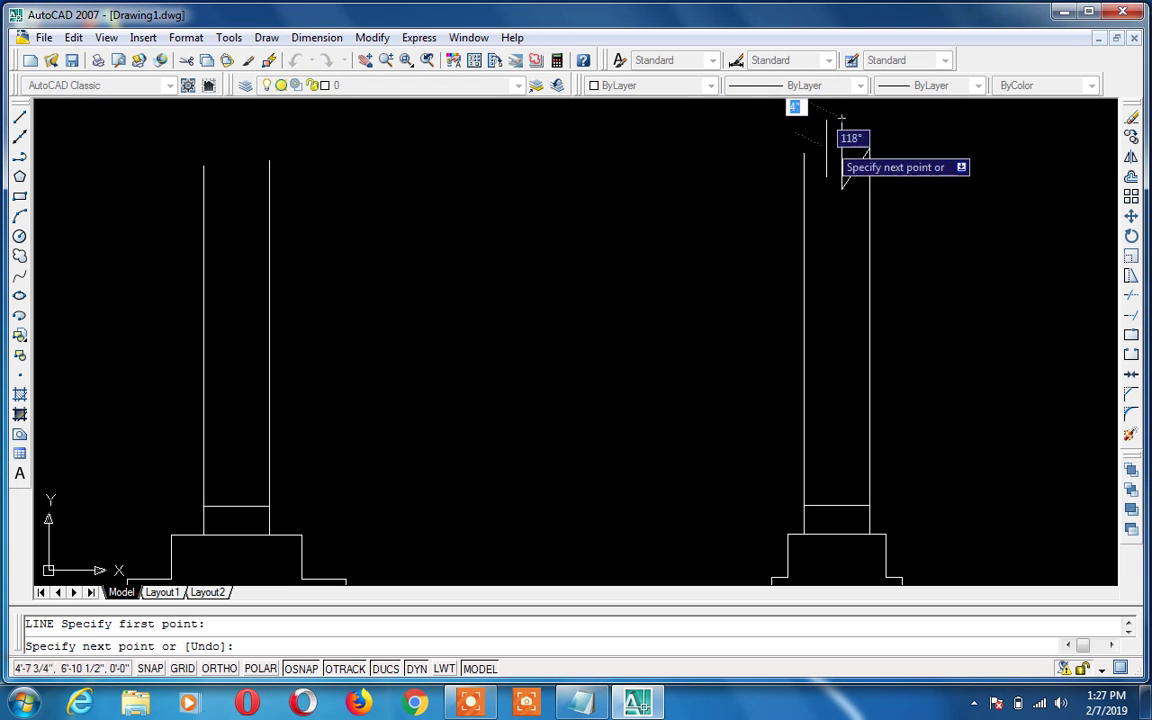
left_click(824, 154)
left_click(804, 153)
key("Return")
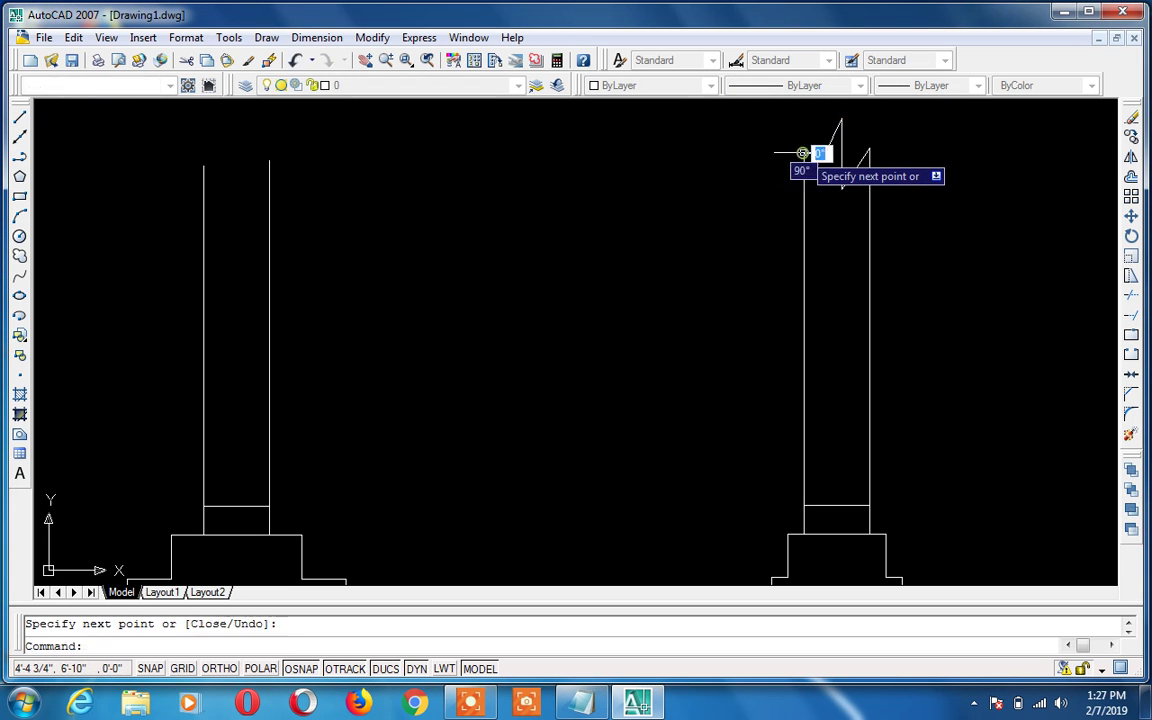
scroll(657, 214, "down", 2)
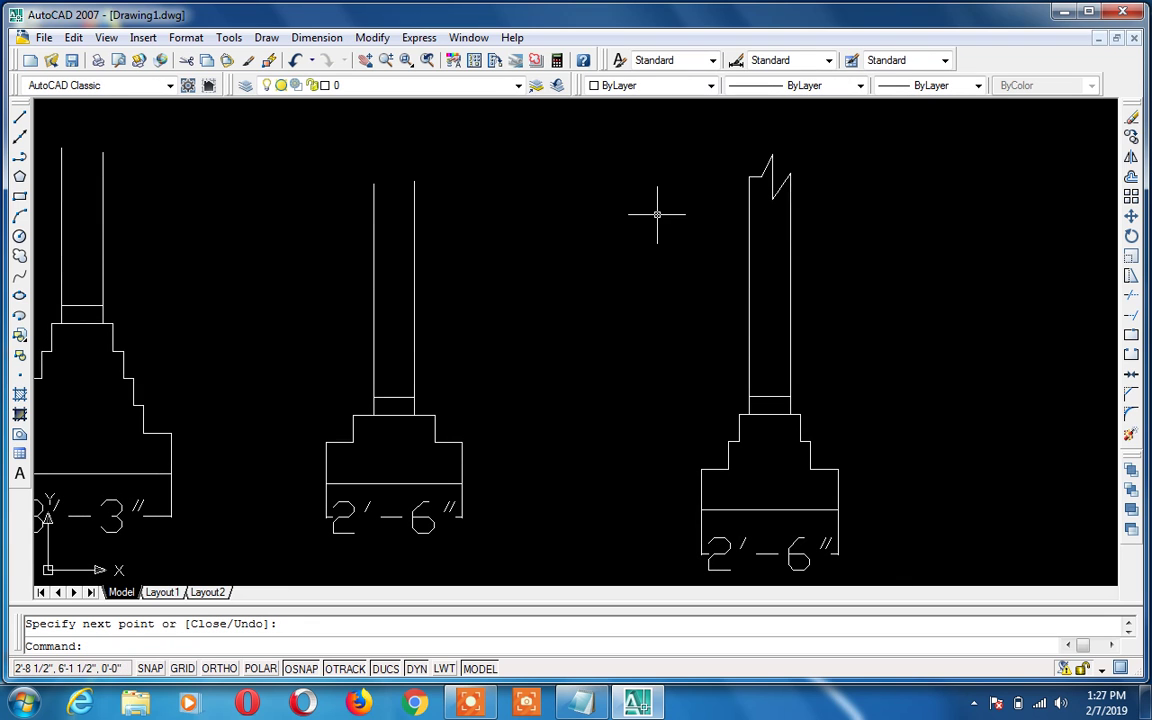
Draw a zigzag break line across the top of the third foundation's wall, from its right edge to its left edge
type("l")
key("Return")
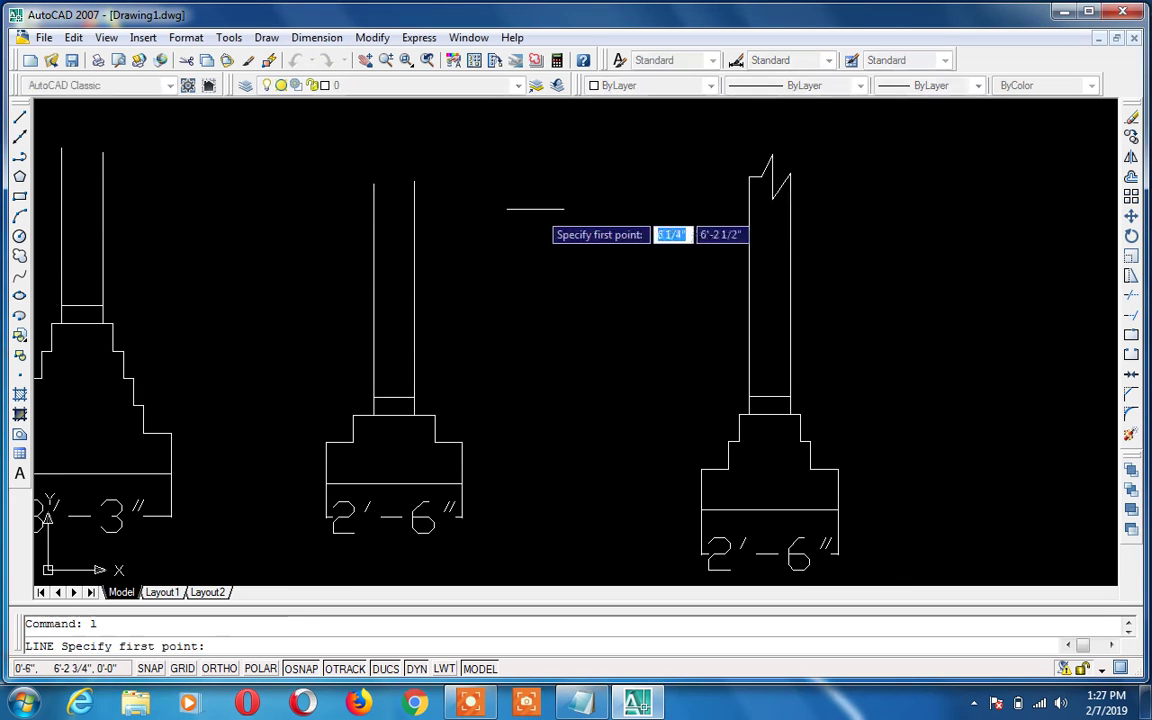
left_click(414, 181)
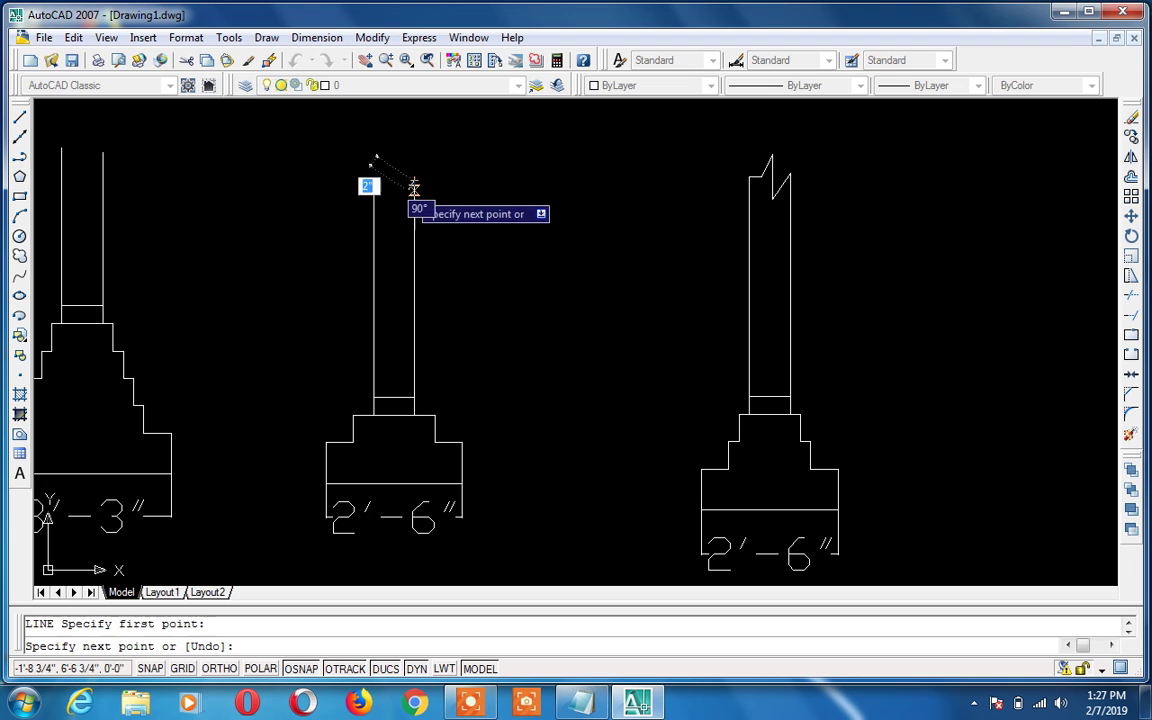
left_click(403, 199)
left_click(403, 155)
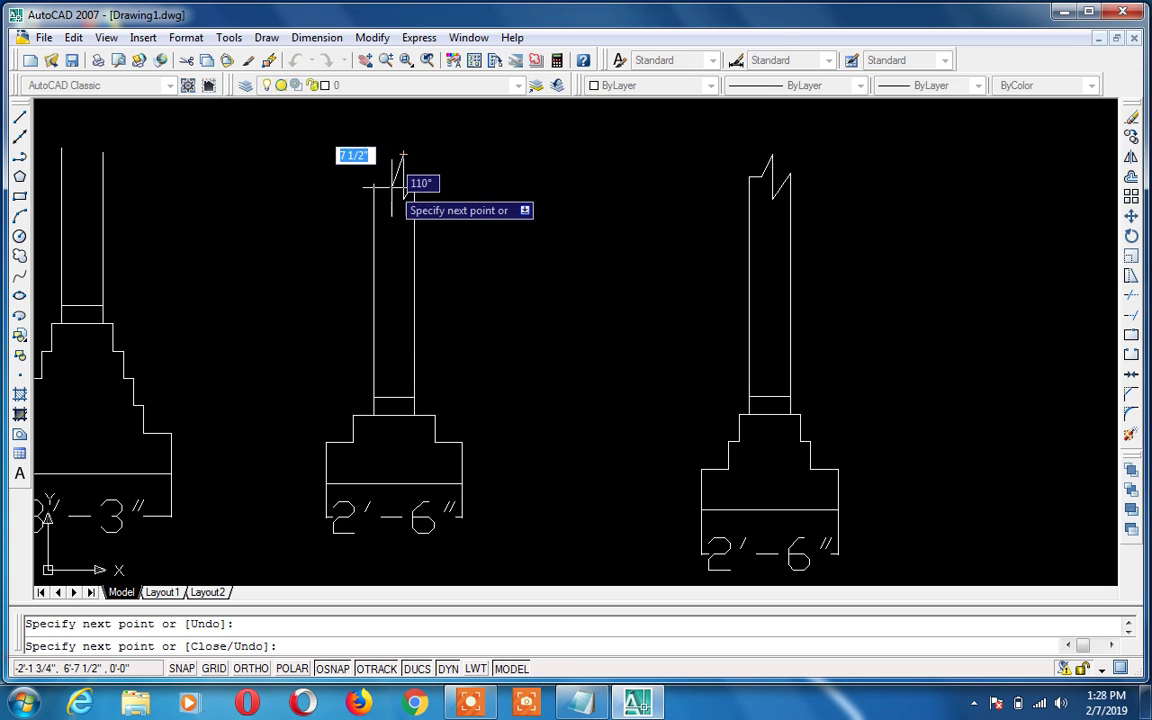
left_click(391, 189)
left_click(373, 189)
key("Return")
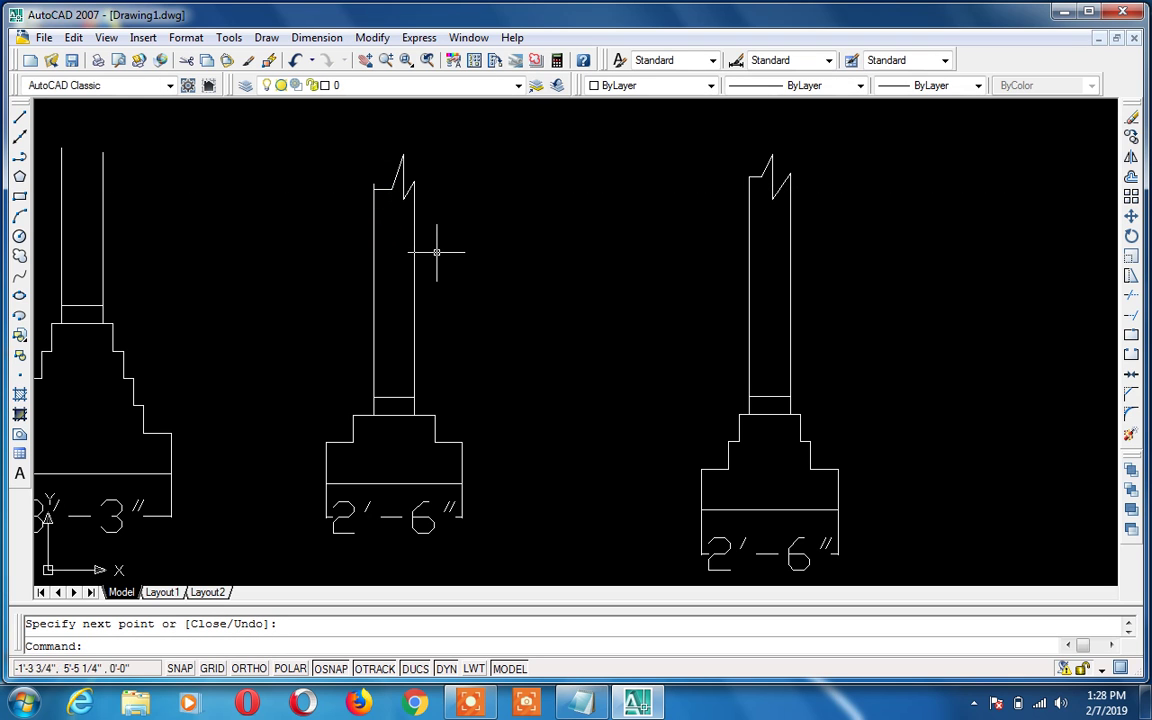
Draw a zigzag break line across the open top of the second foundation's wall, from its right edge to its left edge
scroll(436, 252, "down", 2)
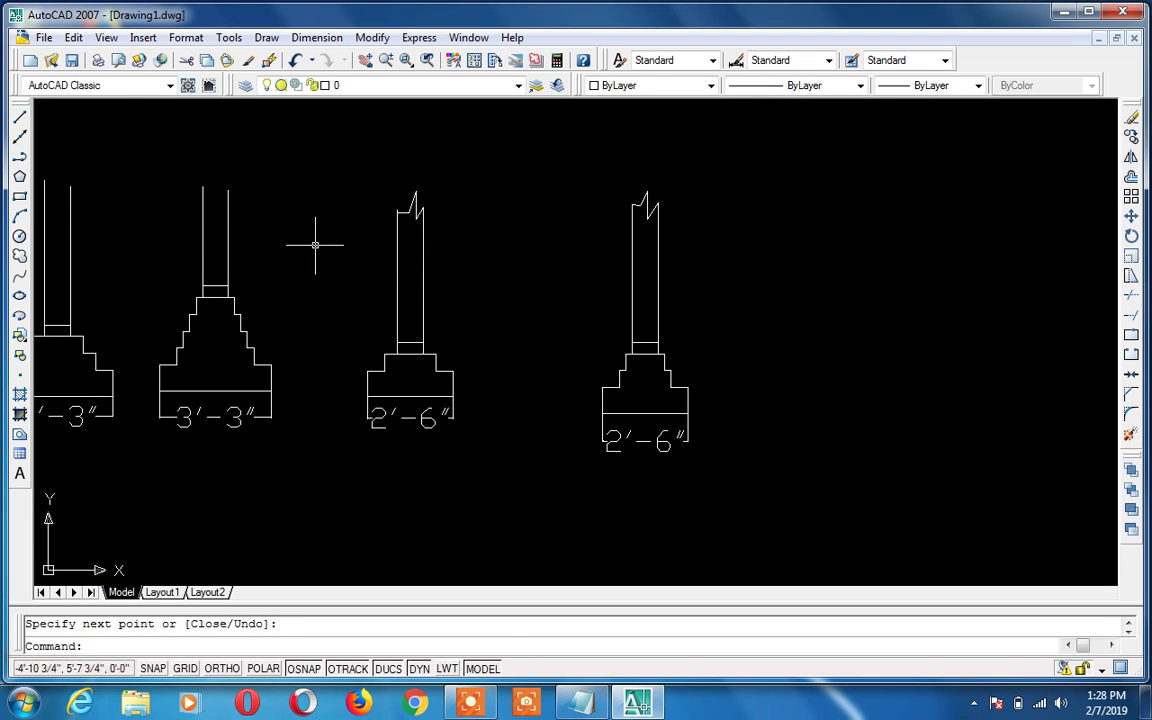
middle_click_drag(315, 245, 638, 324)
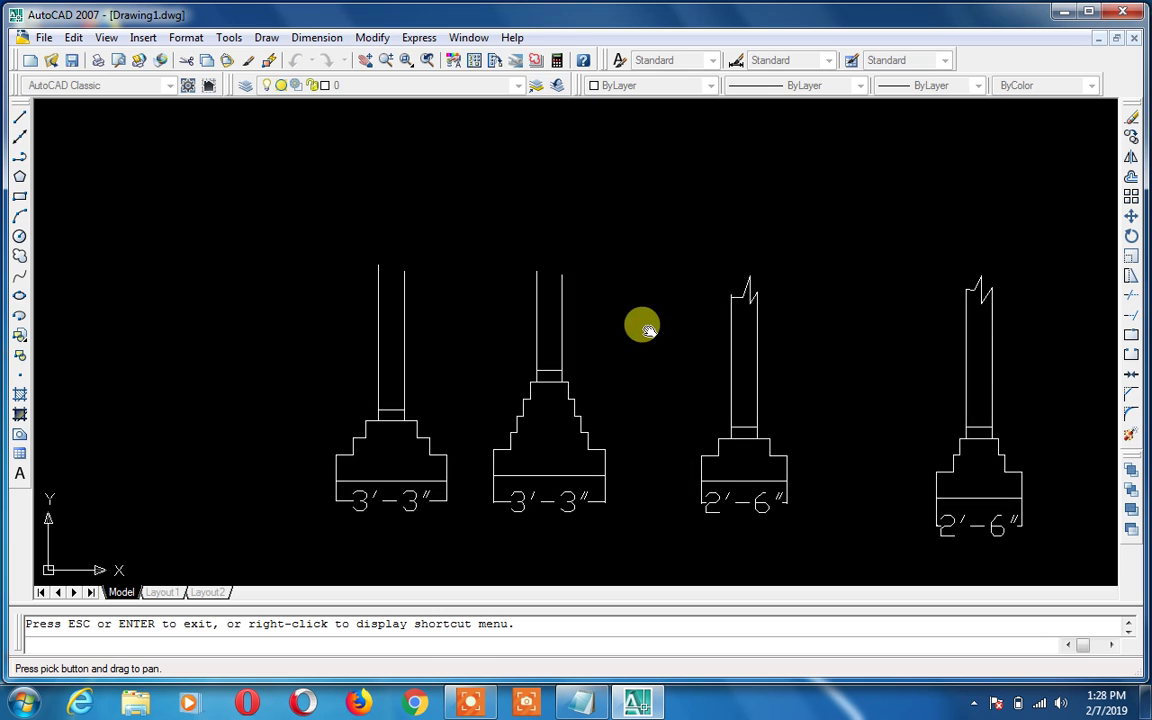
scroll(645, 328, "up", 2)
scroll(645, 328, "up", 2)
key("Escape")
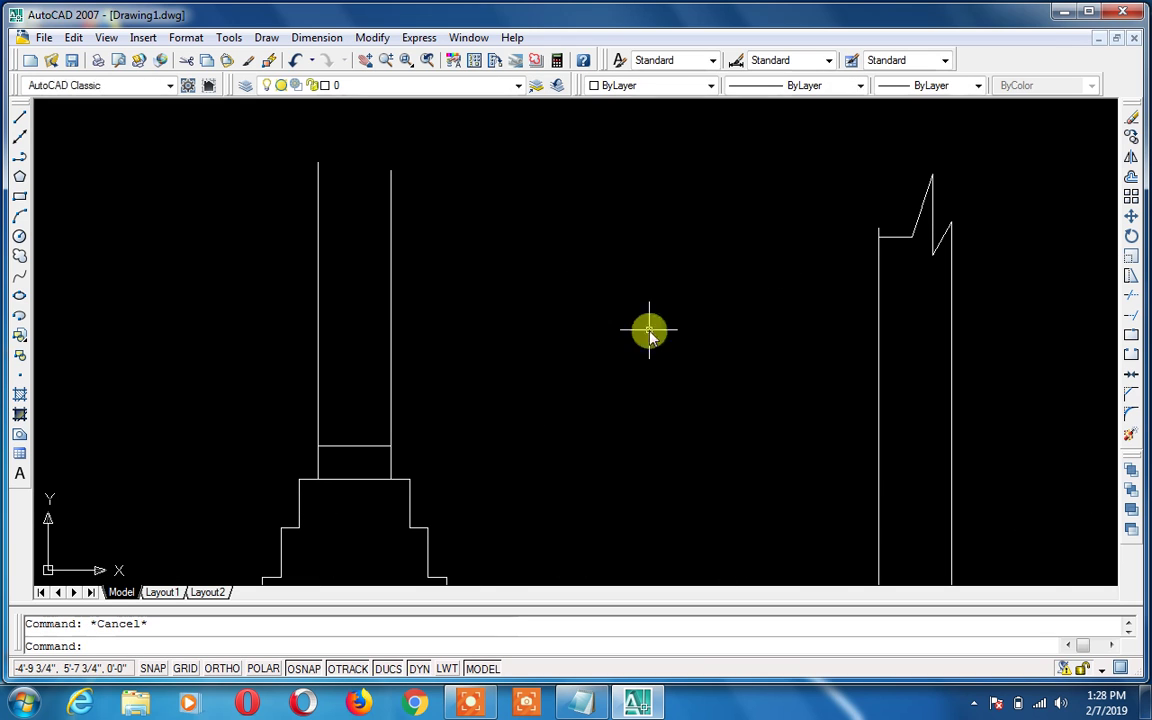
type("l")
key("Return")
left_click(390, 170)
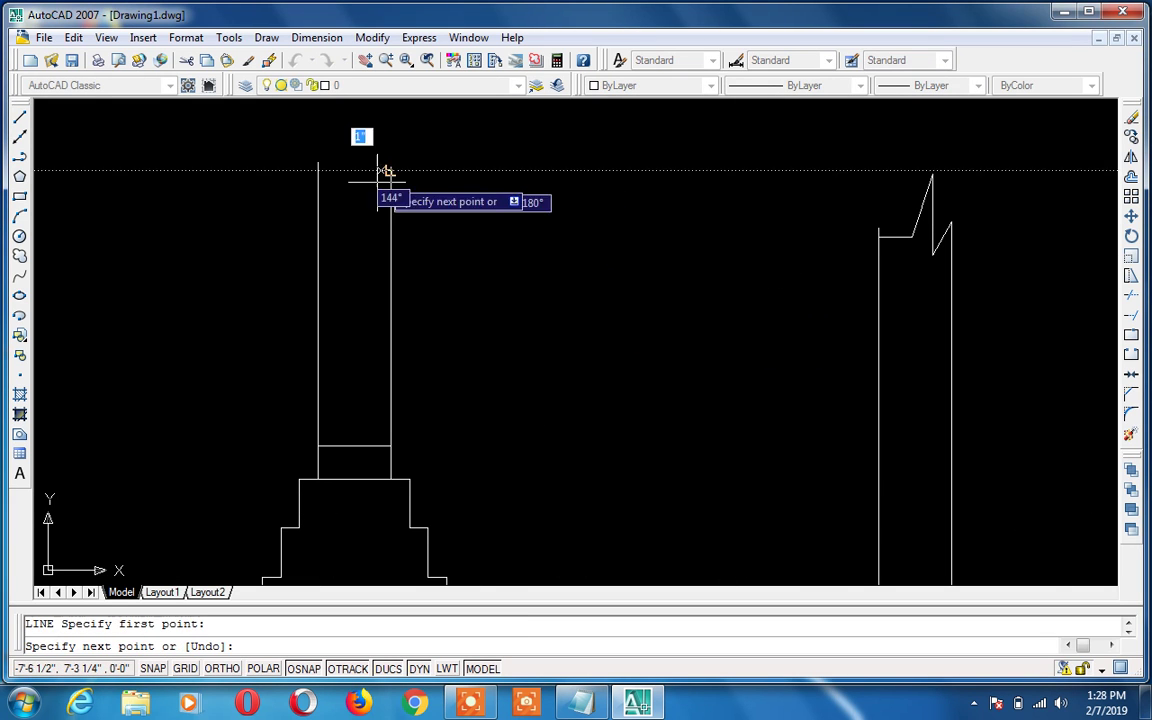
left_click(368, 200)
left_click(368, 112)
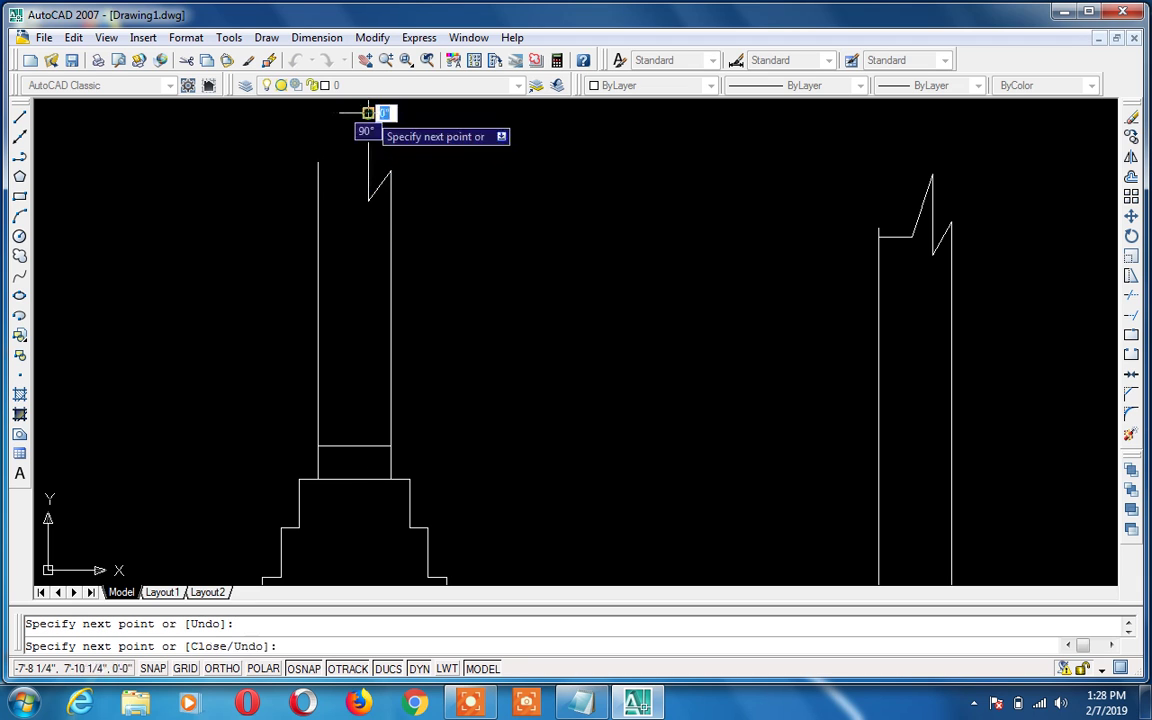
left_click(347, 161)
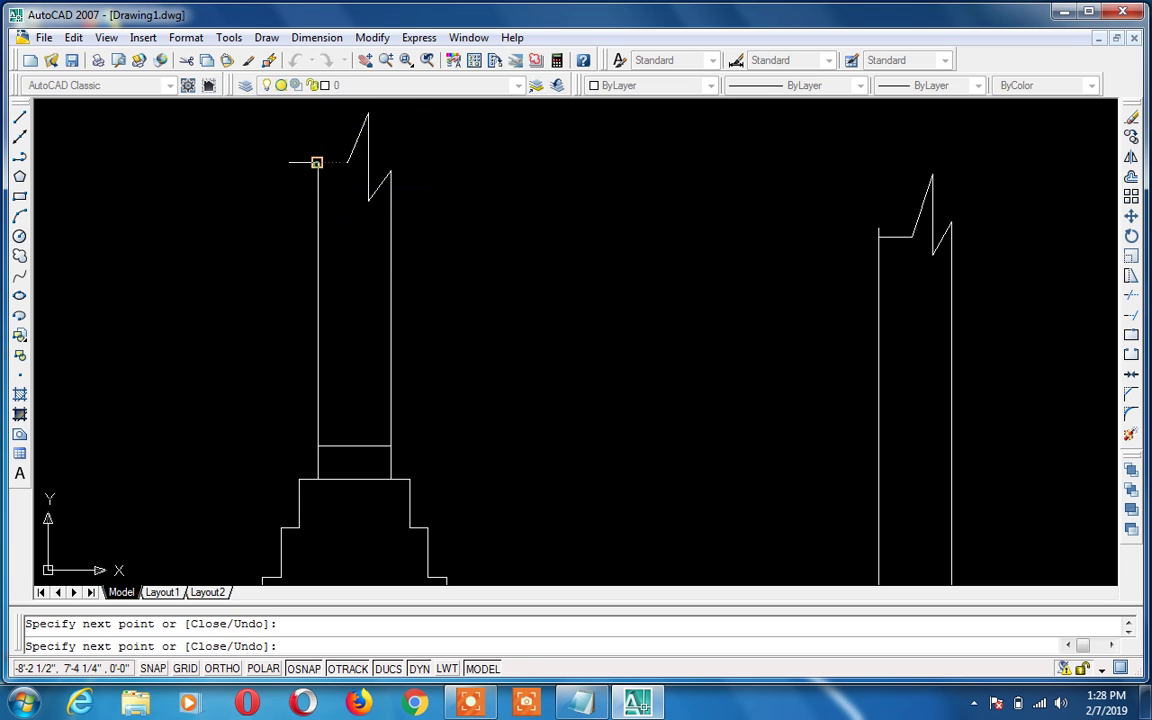
left_click(316, 162)
key("Return")
scroll(348, 213, "down", 4)
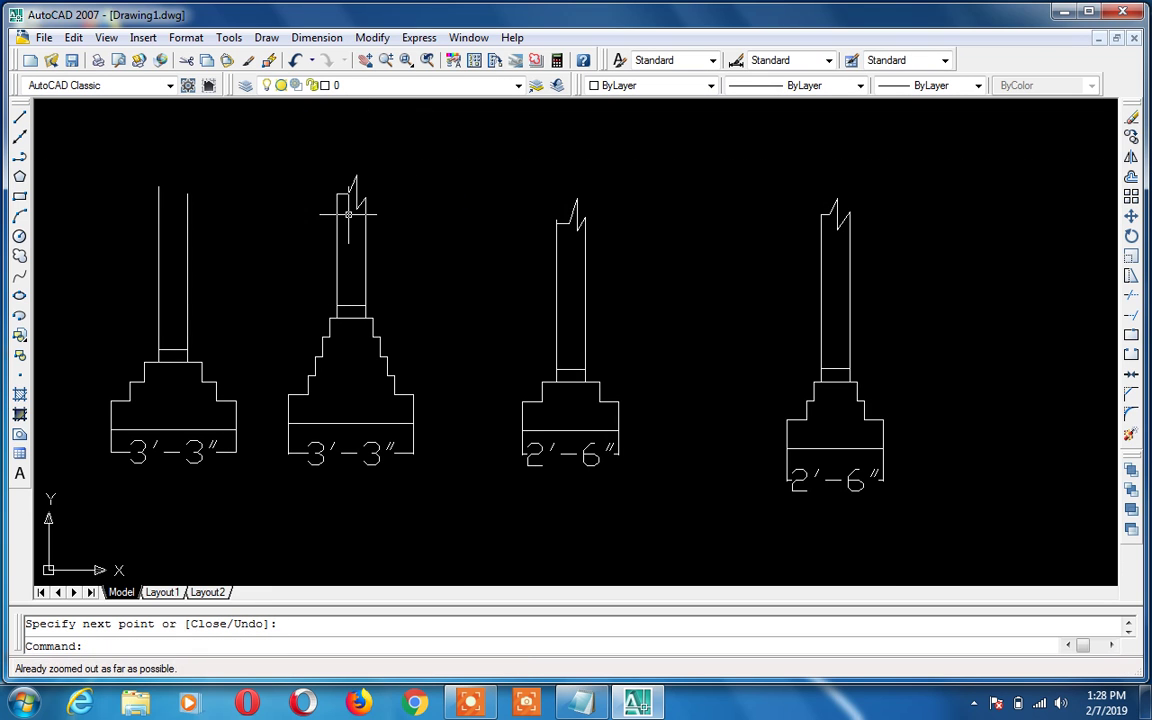
Draw a break line across the leftmost wall's top: horizontal from its right edge, vertical up, diagonal down, and a short segment to its left edge
type("l")
key("Return")
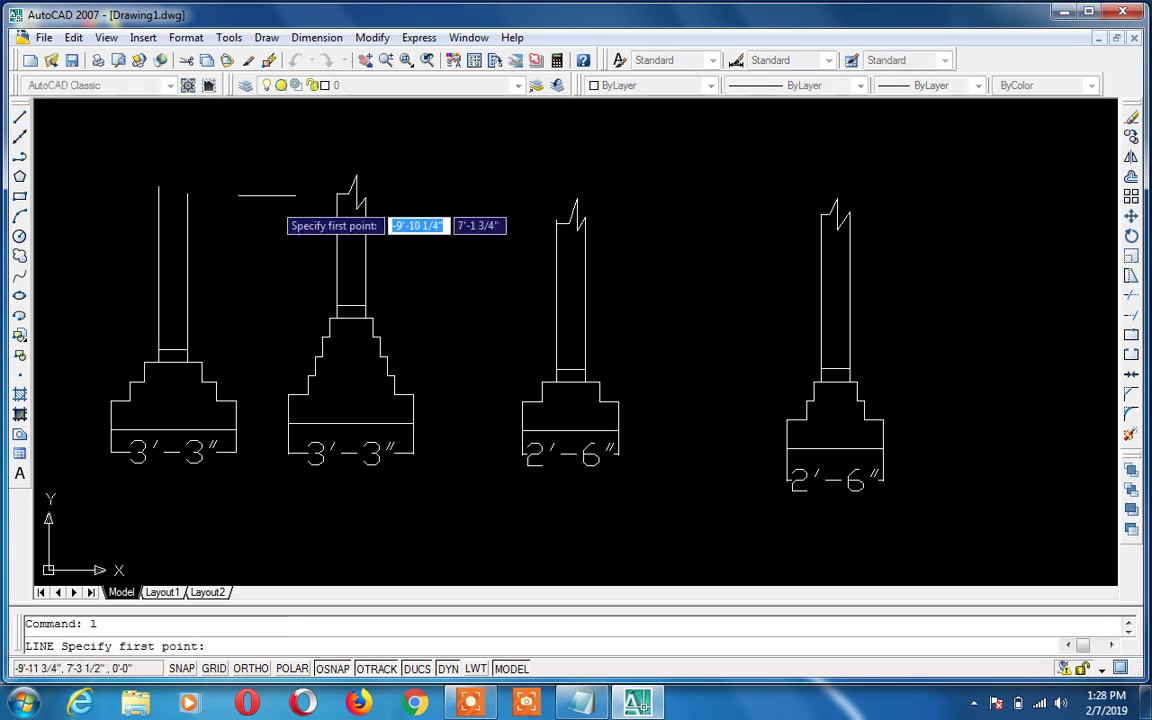
left_click(187, 194)
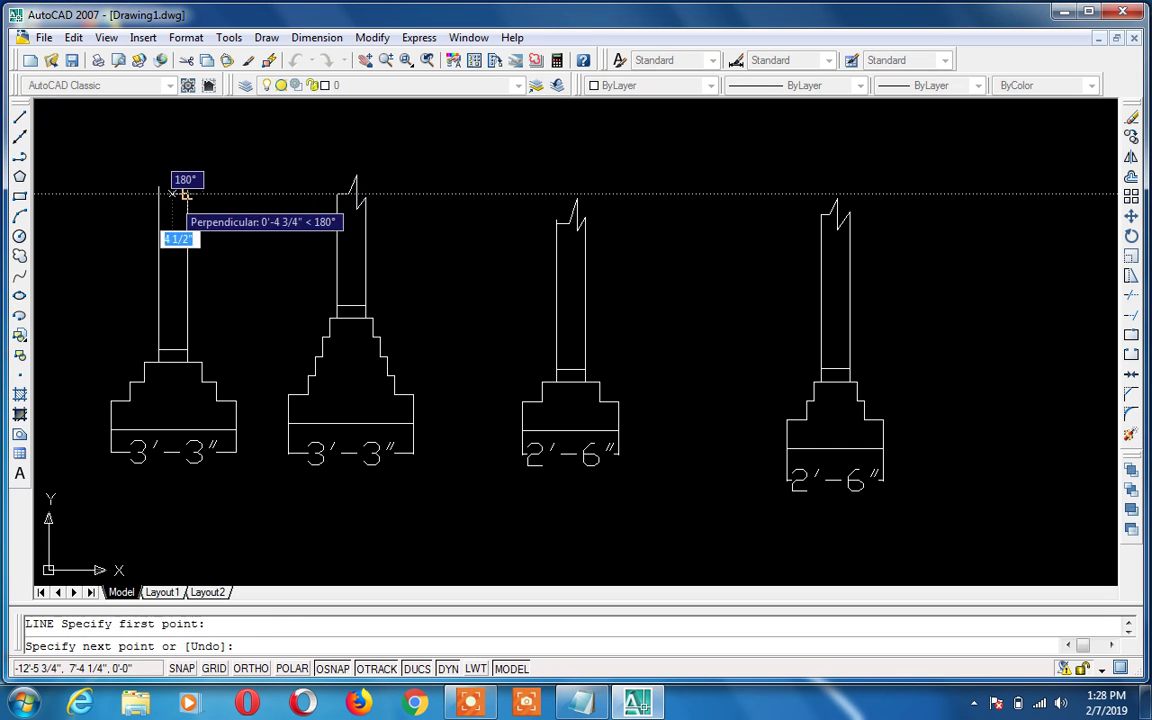
left_click(172, 194)
left_click(175, 163)
scroll(165, 190, "up", 4)
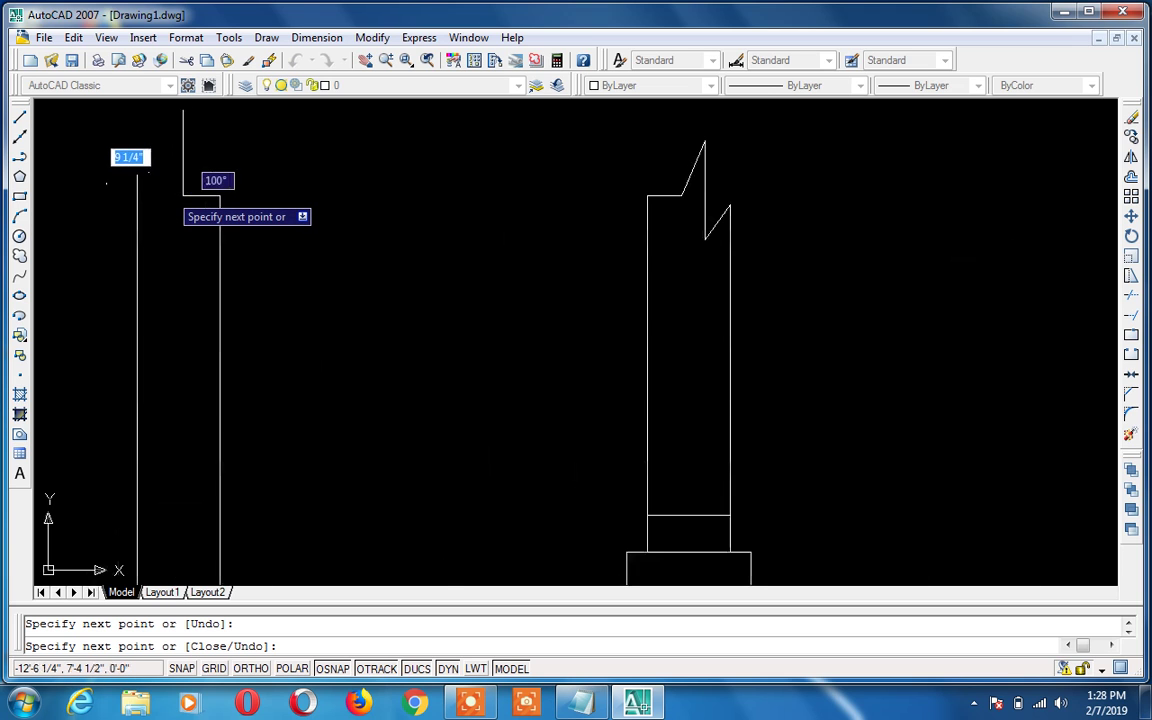
left_click(168, 192)
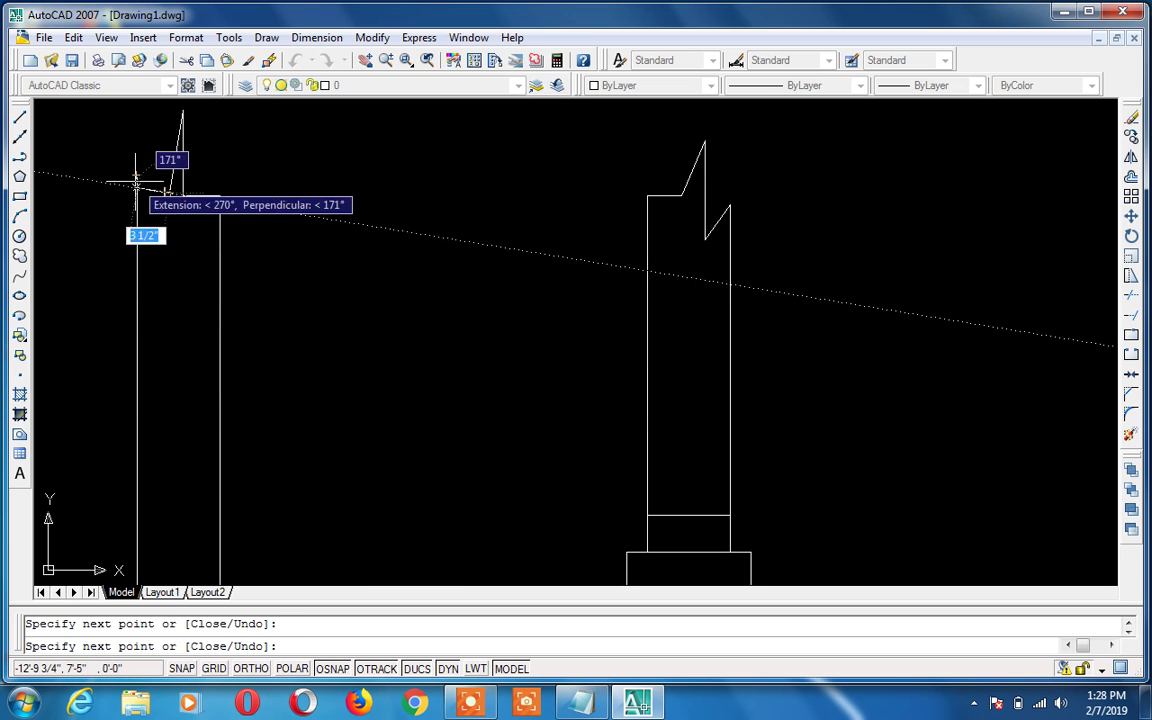
key("Return")
scroll(175, 262, "down", 5)
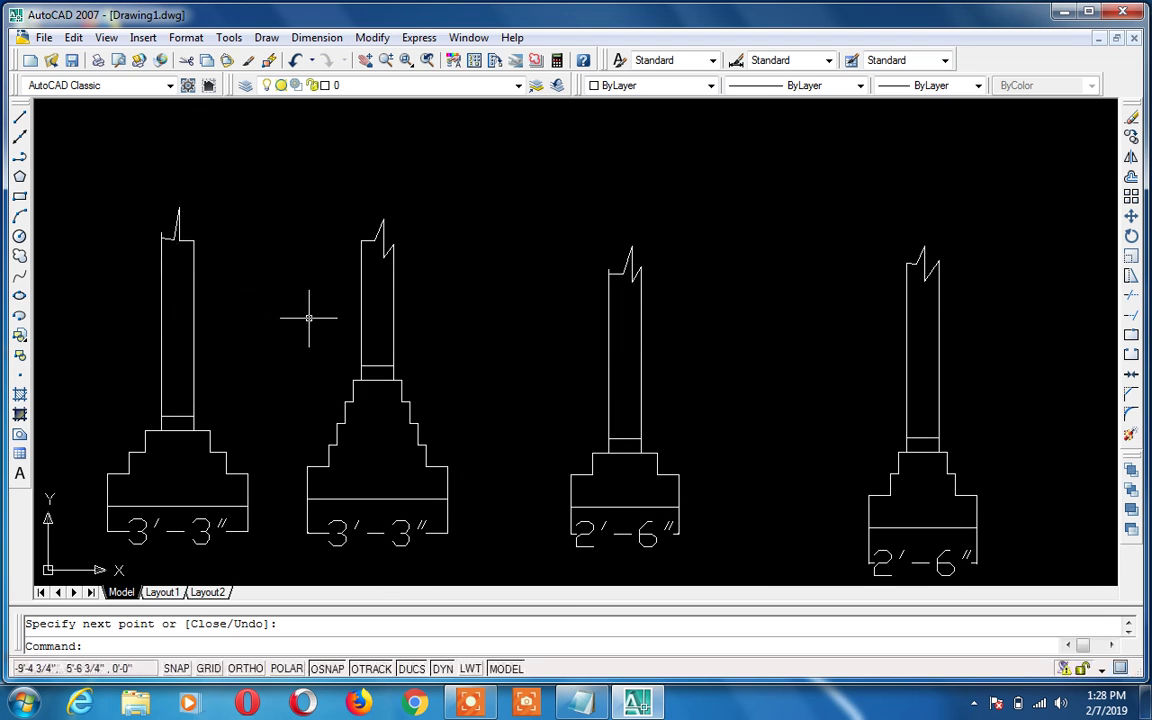
scroll(309, 318, "down", 2)
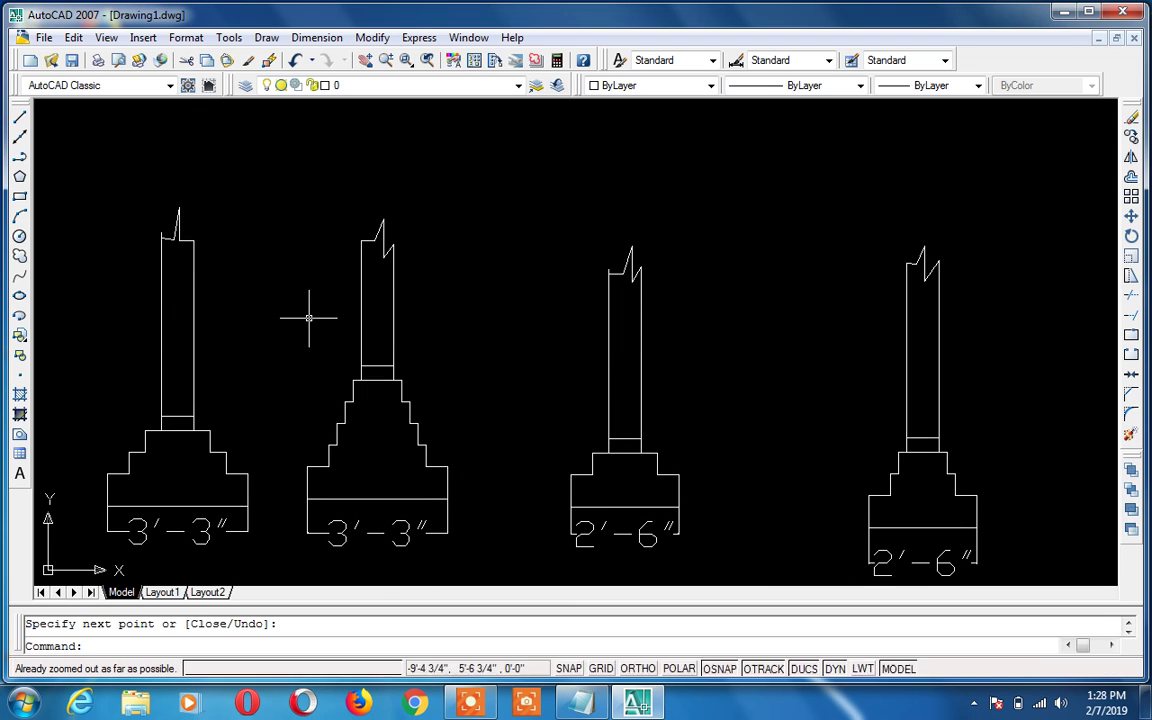
key("Escape")
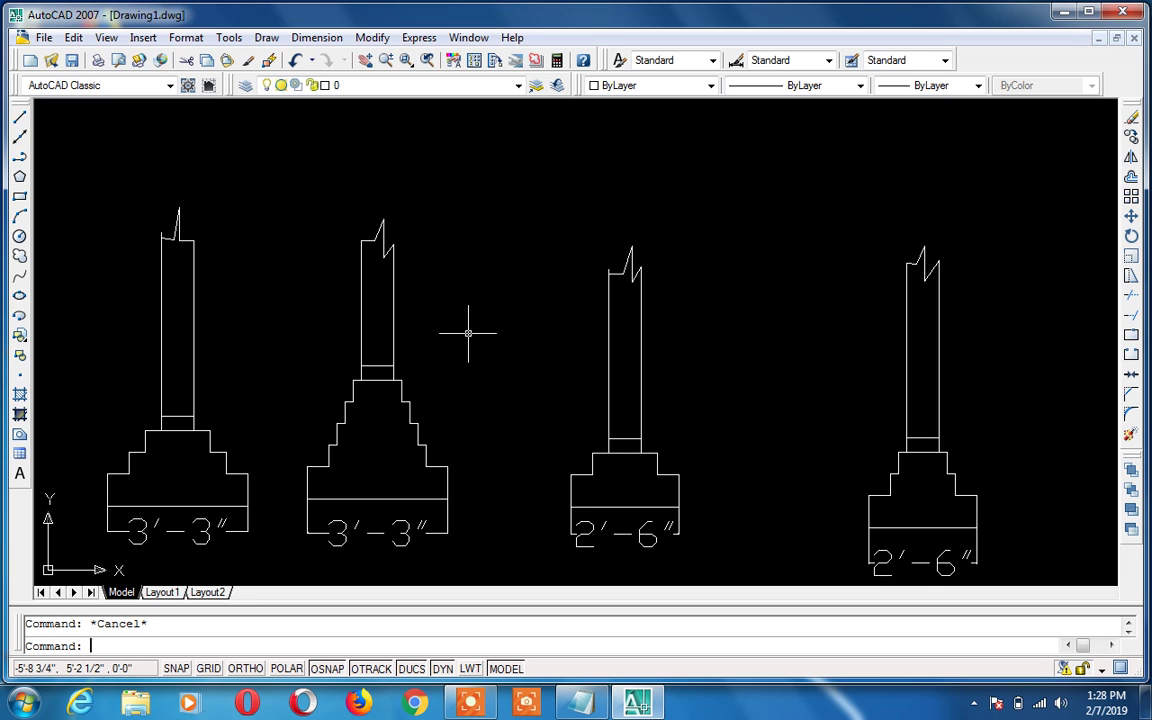
type("co")
key("Return")
type("p")
key("Return")
key("Escape")
type("p")
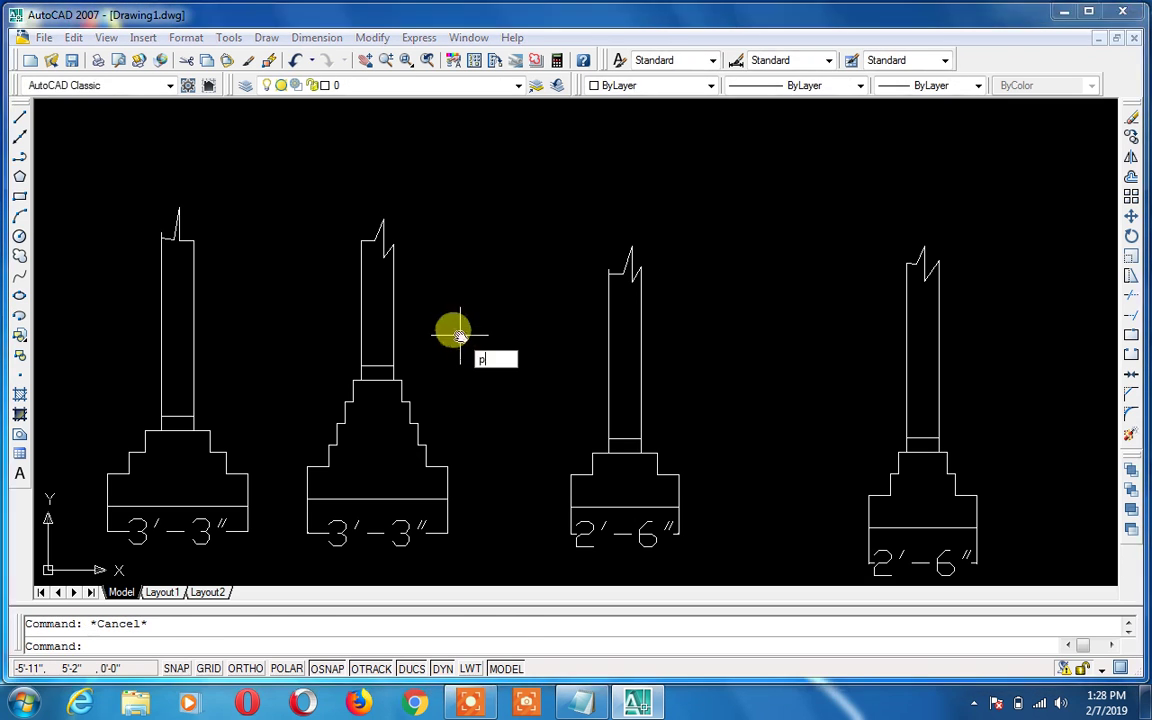
key("Return")
left_click_drag(453, 329, 692, 275)
key("Escape")
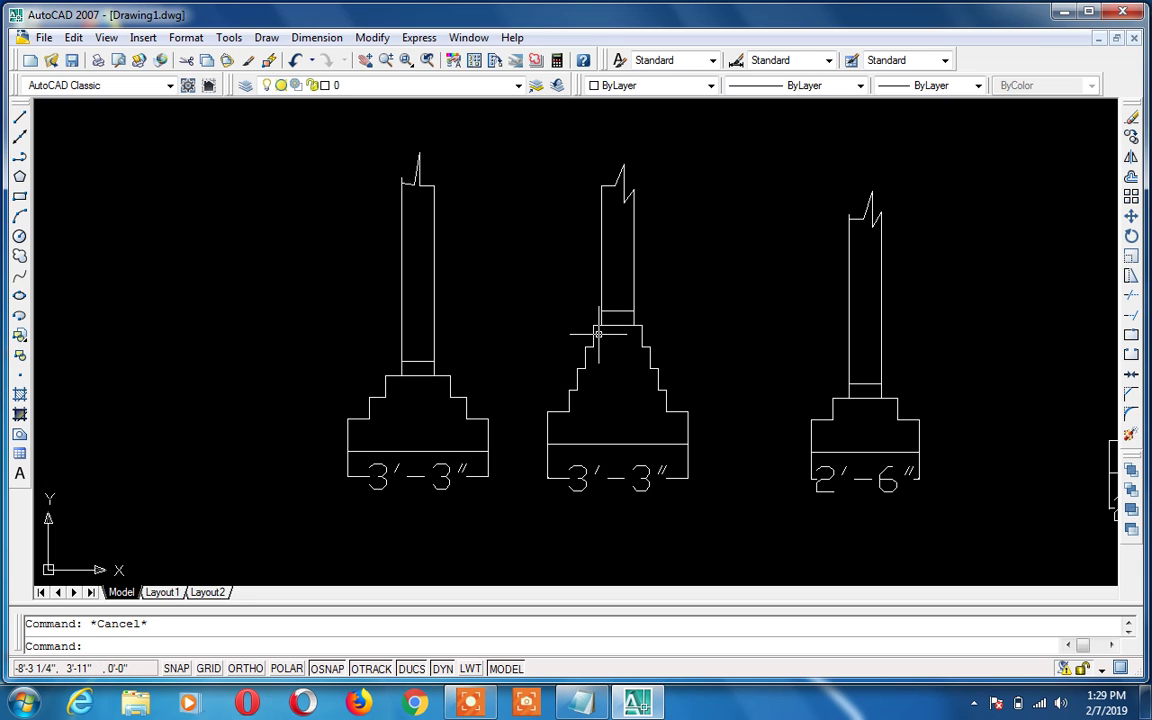
type("co")
key("Return")
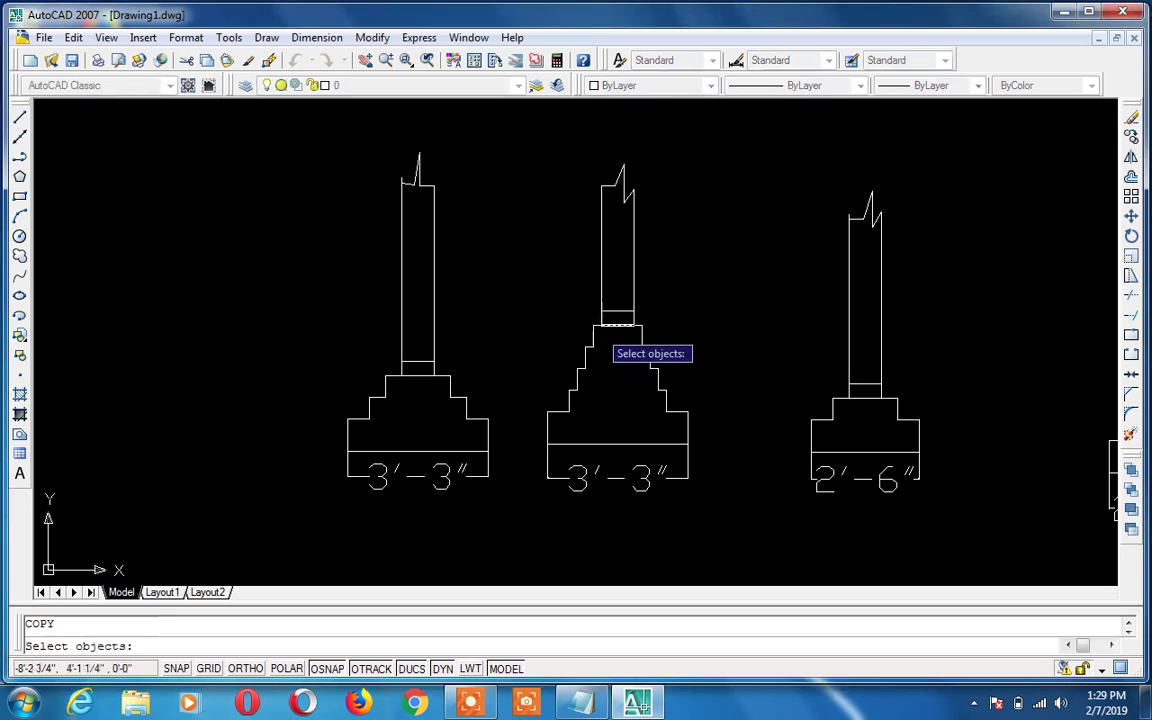
left_click(706, 143)
left_click(527, 510)
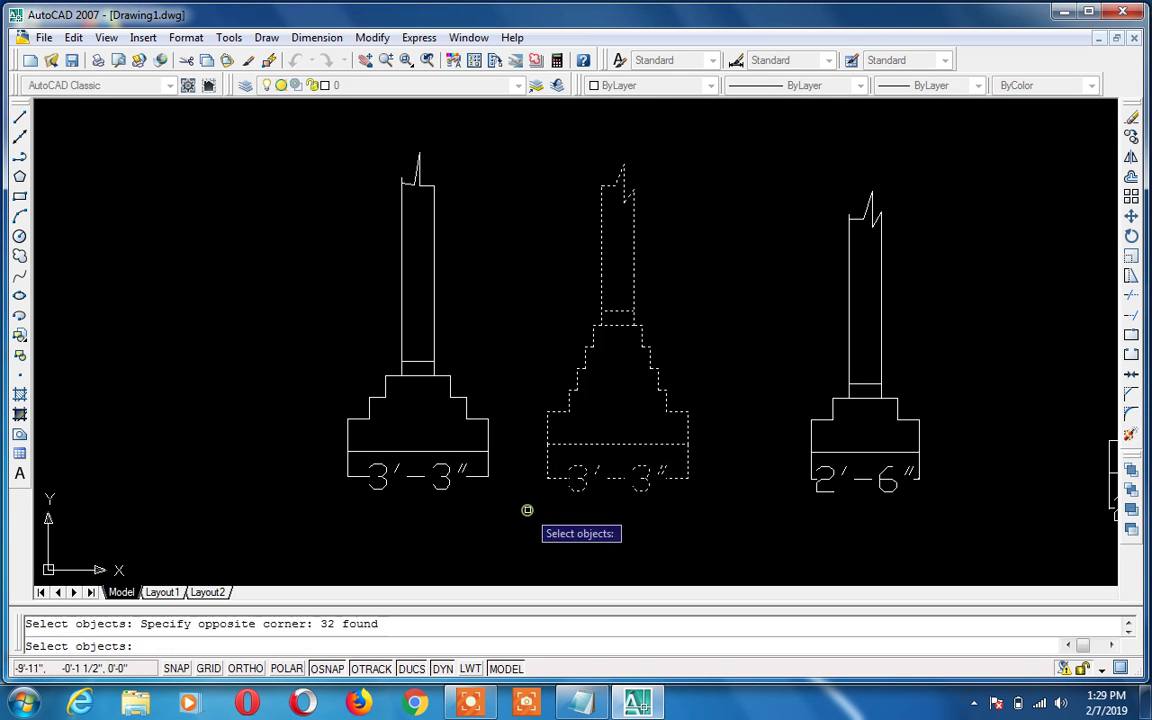
key("Return")
left_click(546, 443)
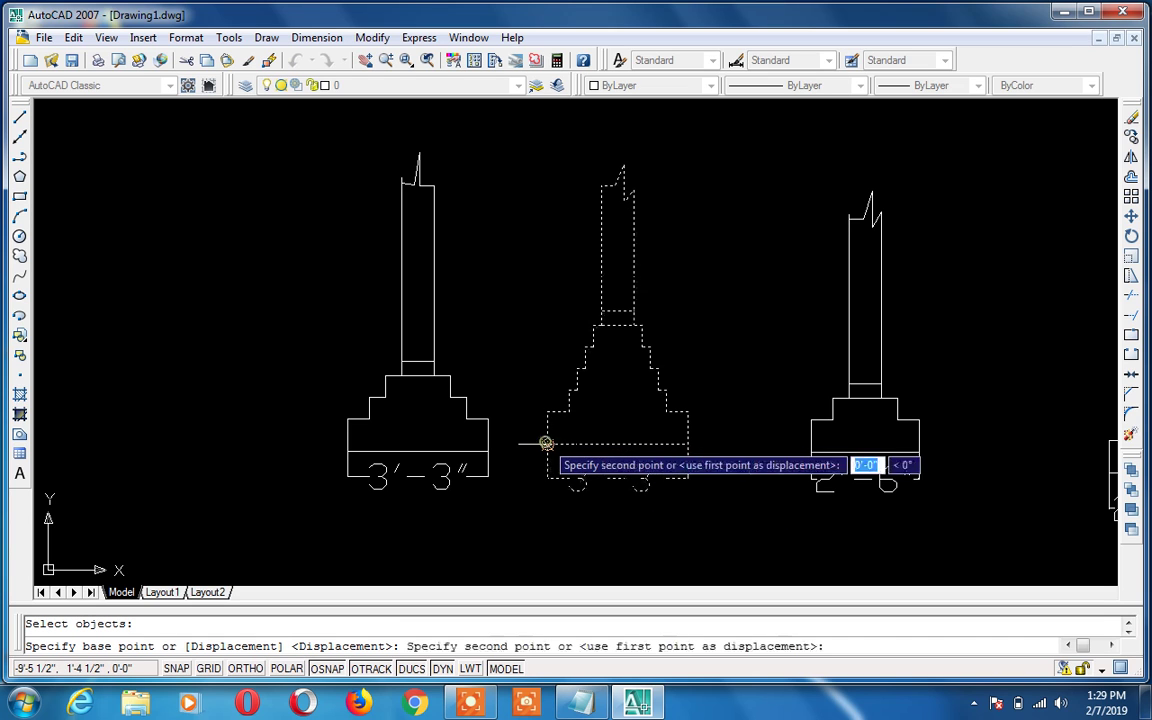
key("Escape")
key("Escape")
Move the two 2'-6" foundations together to the right, leaving room for another section beside the second 3'-3" foundation
type("p")
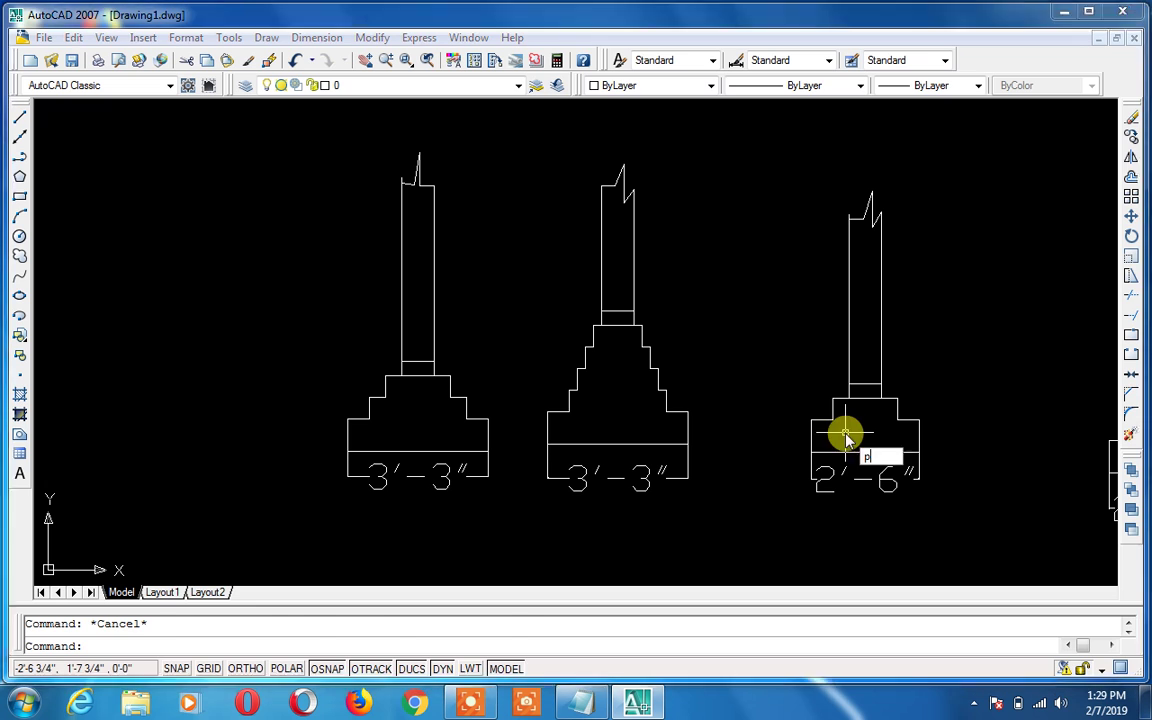
key("Return")
mouse_move(836, 429)
left_mouse_down()
mouse_move(643, 422)
mouse_move(461, 437)
left_mouse_up()
key("Escape")
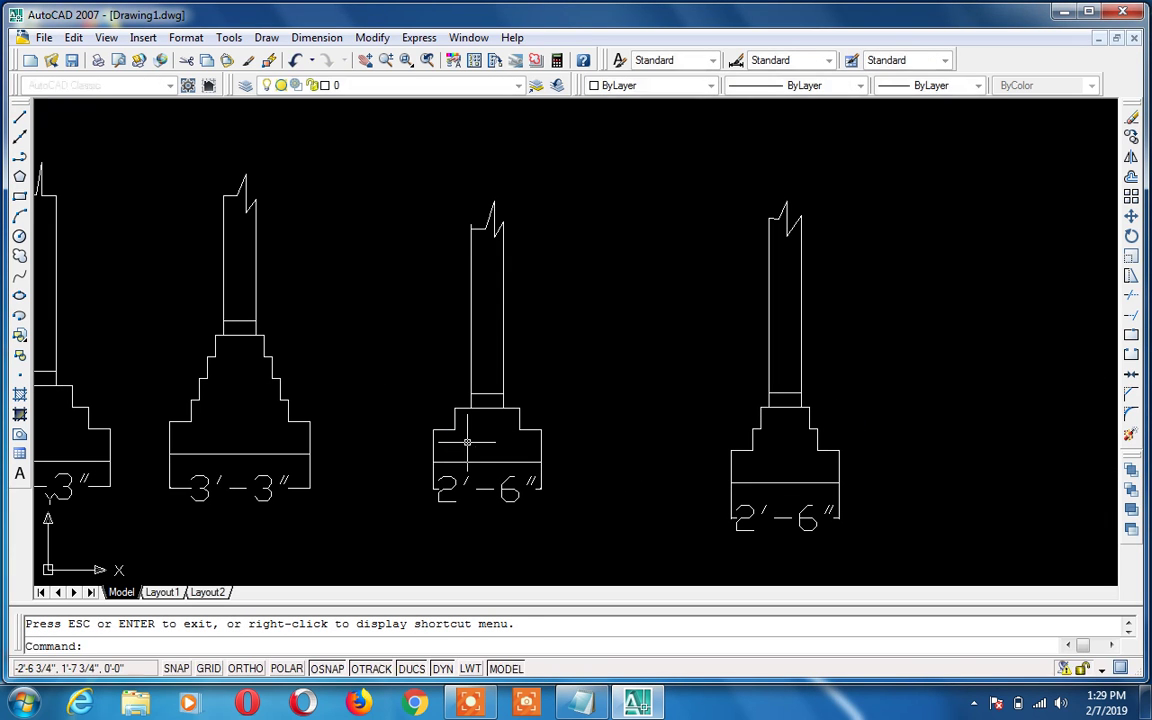
type("m")
key("Return")
left_click(843, 176)
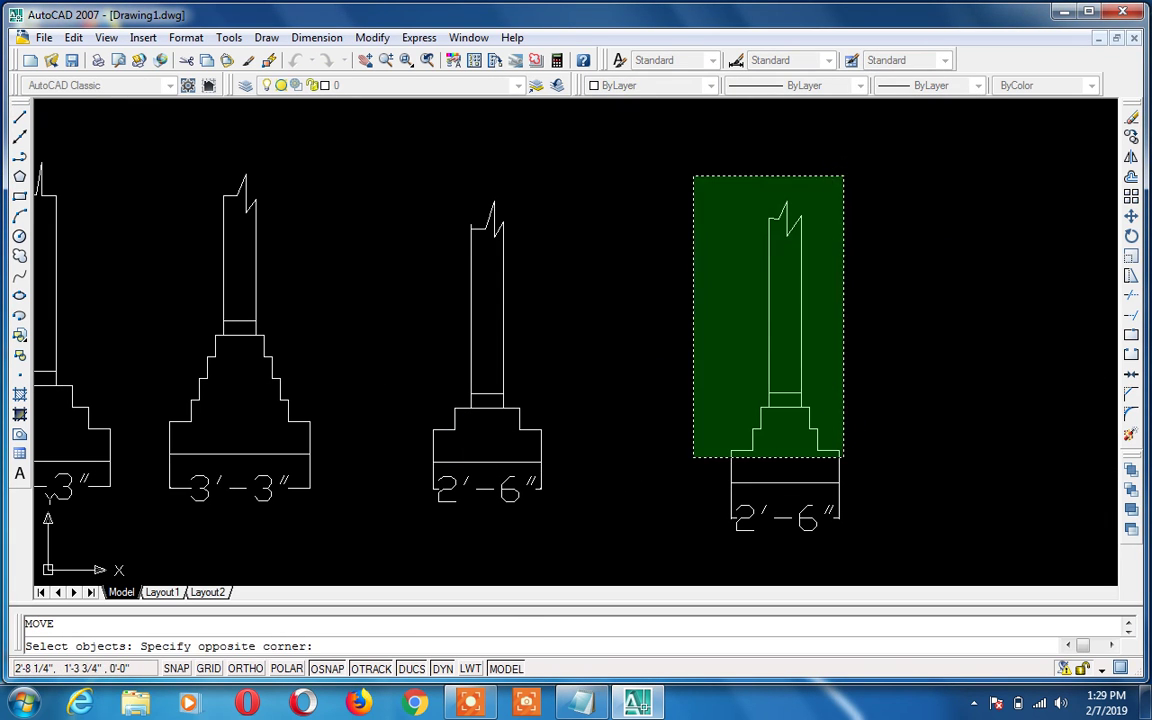
left_click(405, 538)
key("Return")
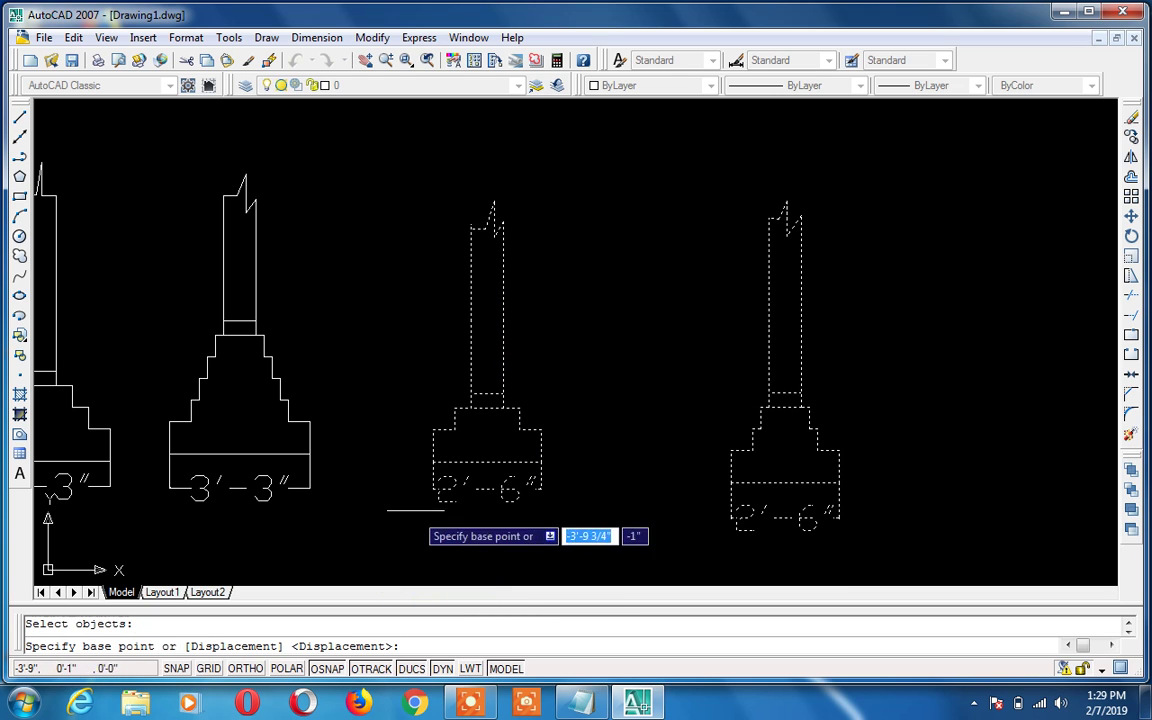
left_click(432, 488)
left_click(692, 479)
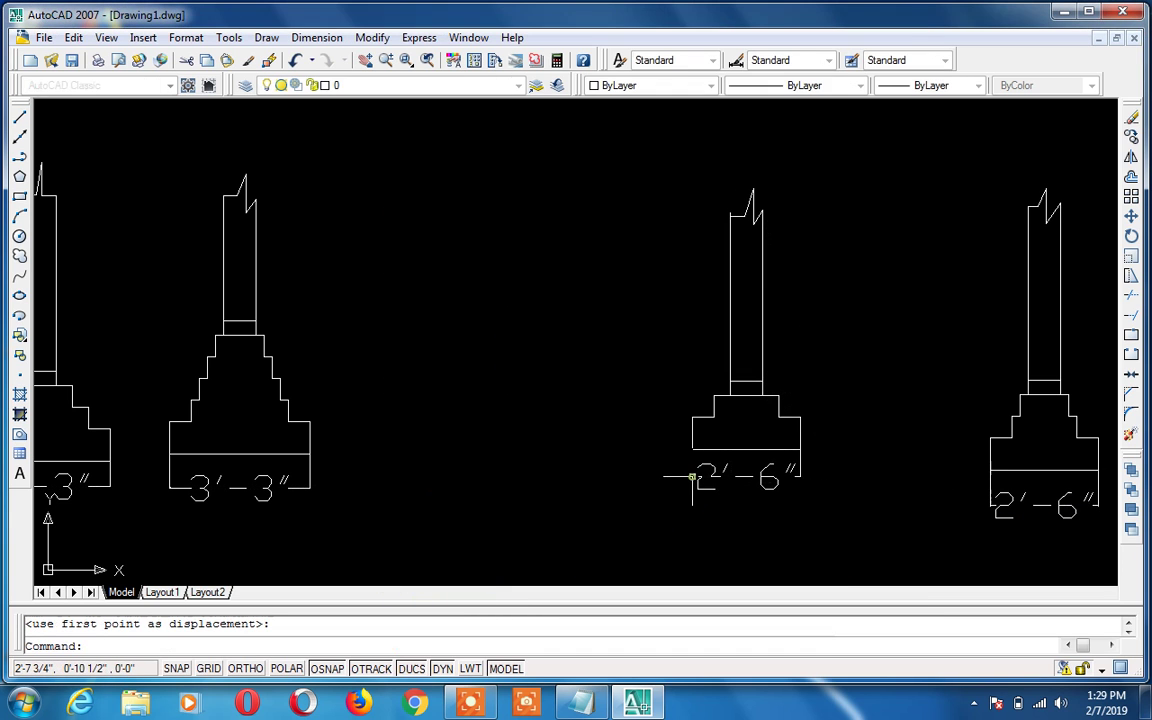
type("co")
key("Return")
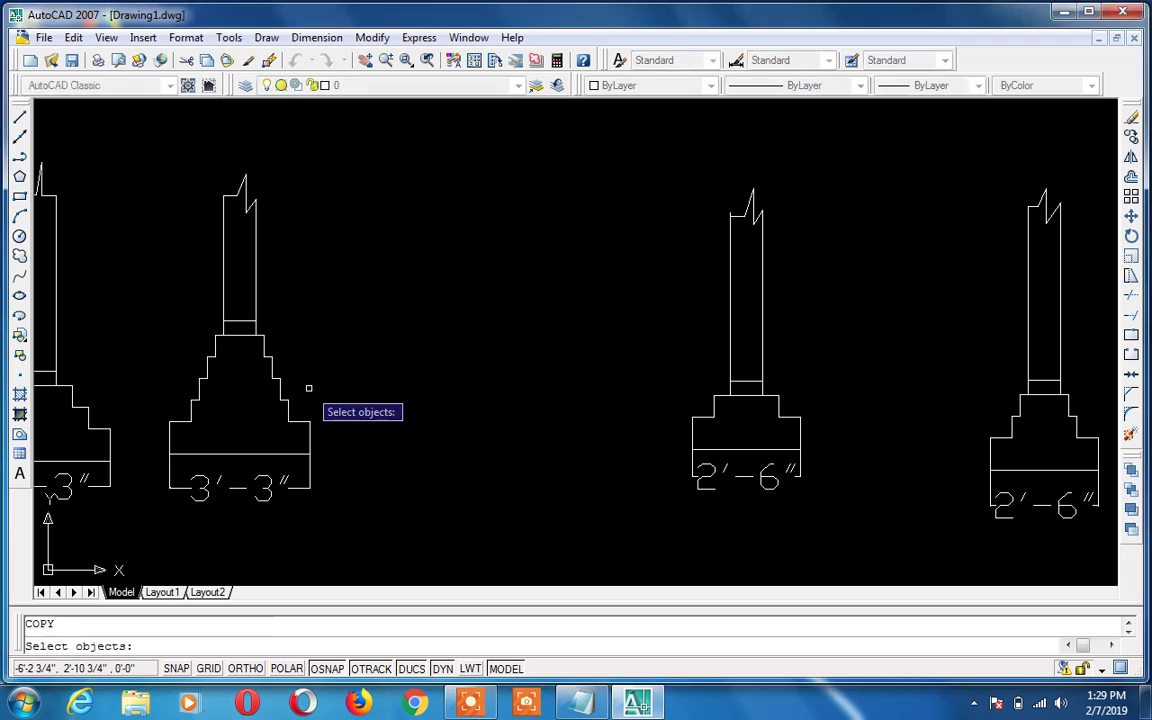
left_click(351, 153)
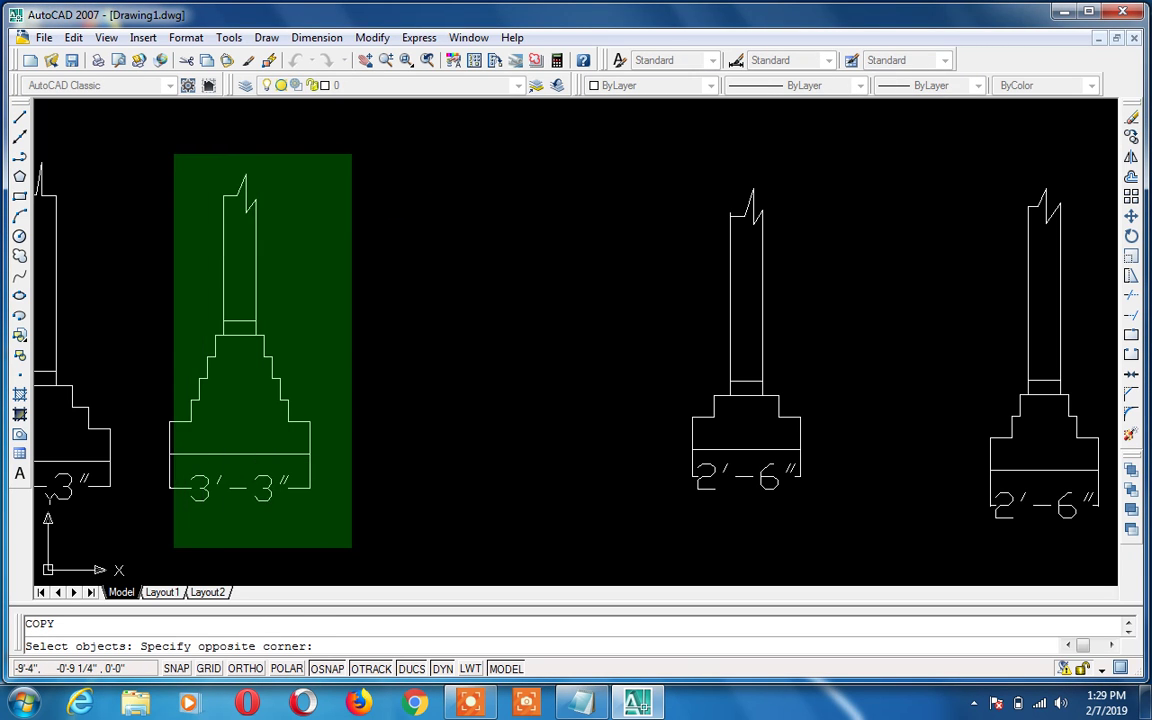
left_click(152, 545)
key("Escape")
key("Escape")
Copy the second 3'-3" foundation with its dimension about 6 feet horizontally to the right, with Ortho on
type("co")
key("Return")
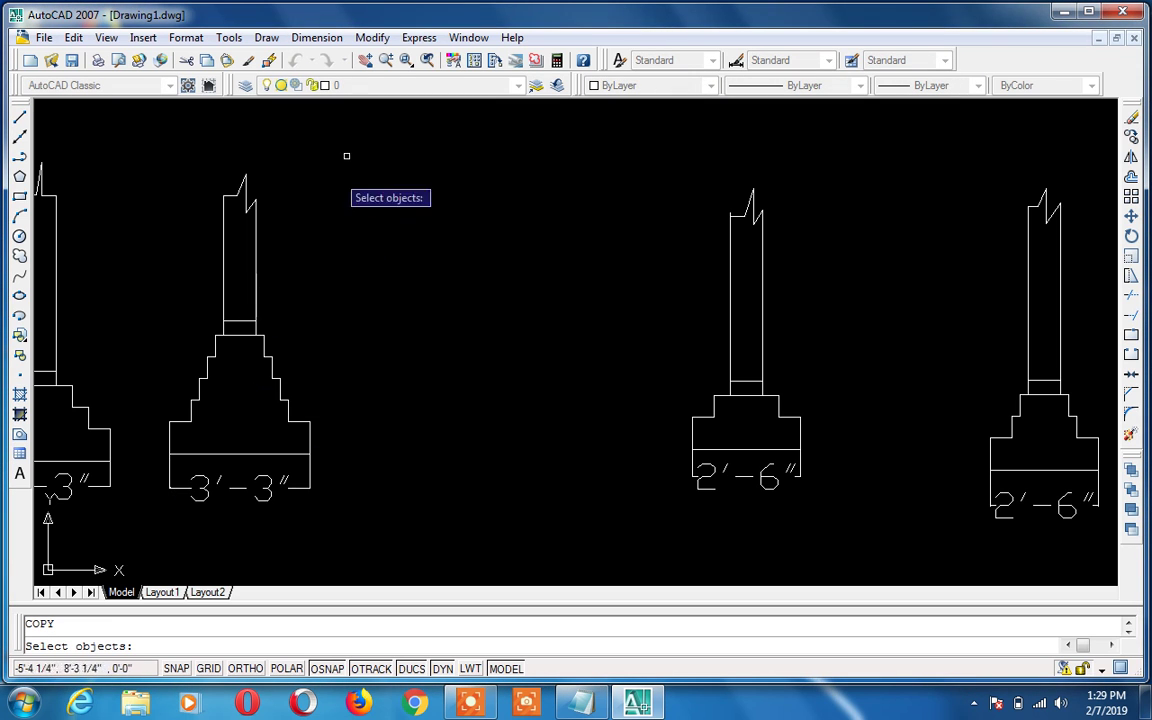
left_click(367, 131)
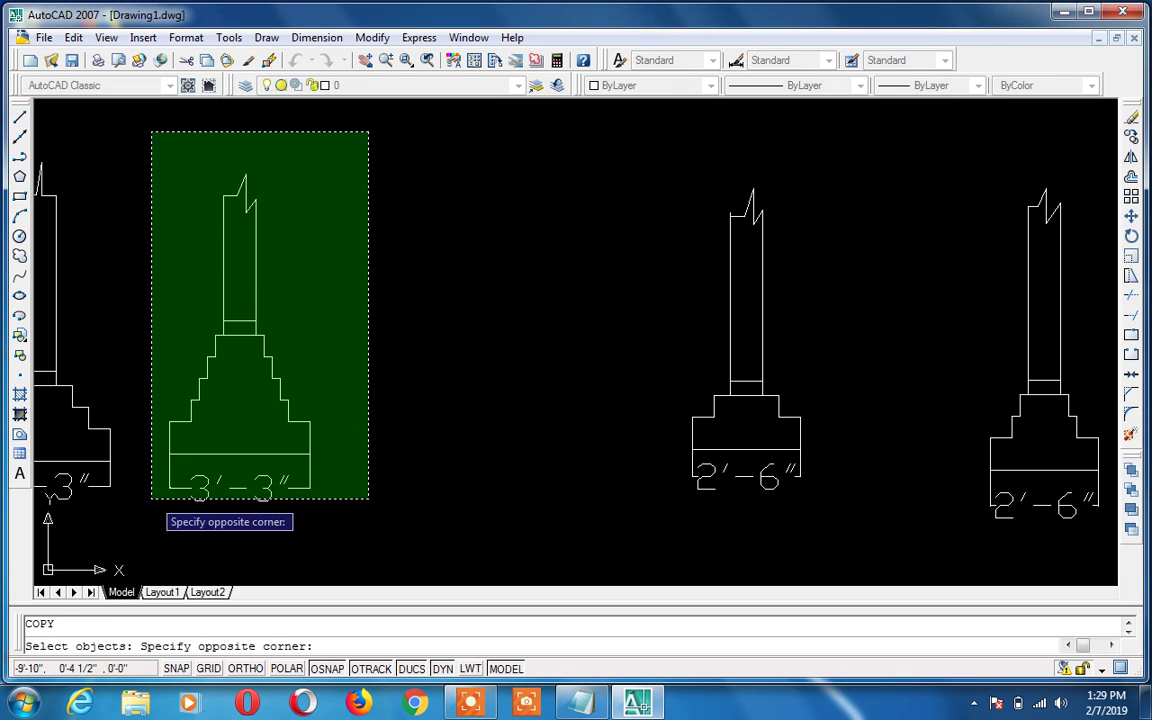
left_click(152, 503)
key("Return")
left_click(168, 487)
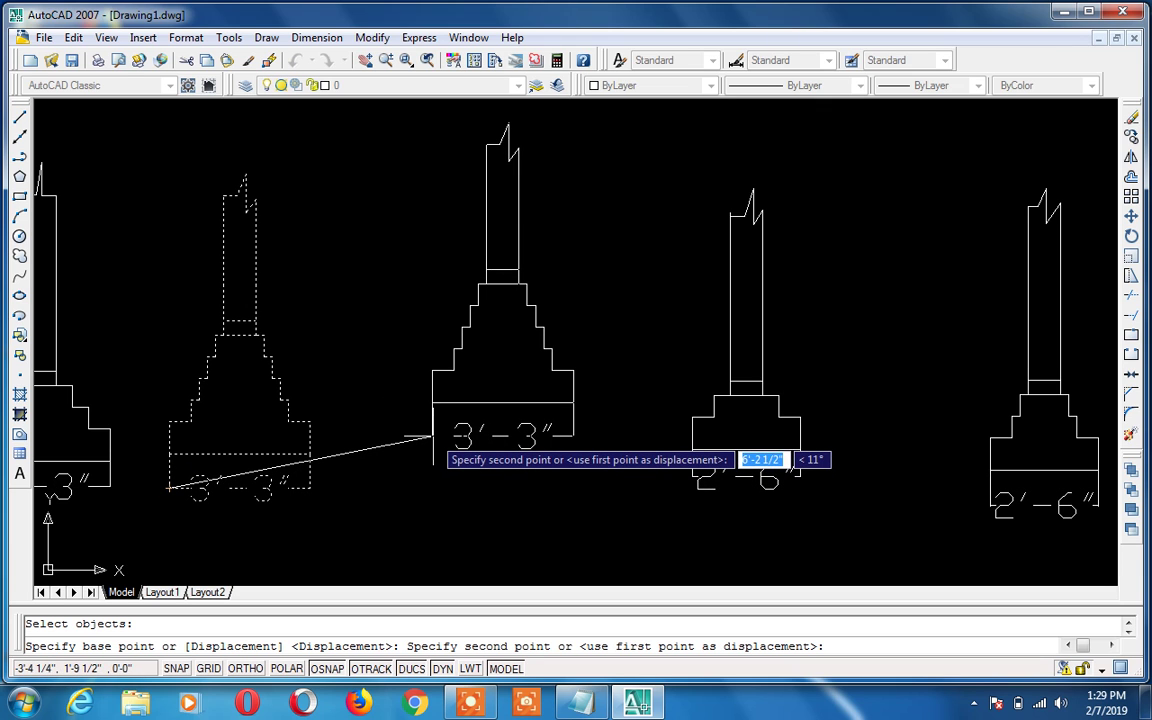
key("F8")
left_click(432, 437)
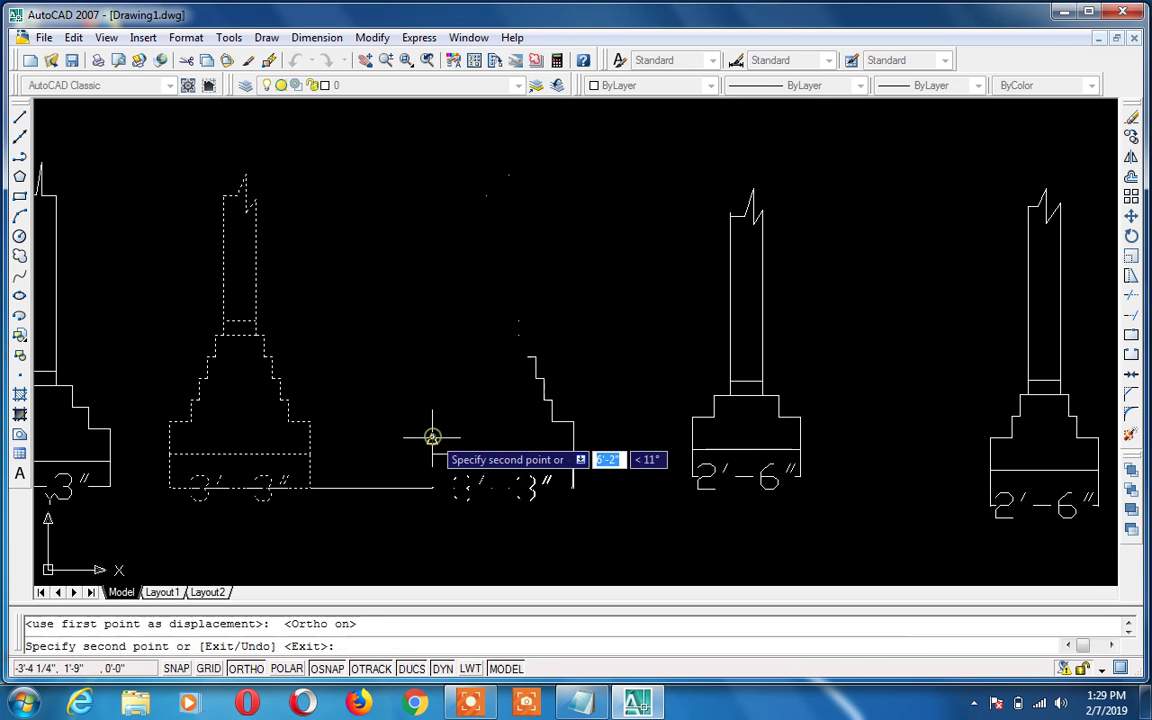
key("Escape")
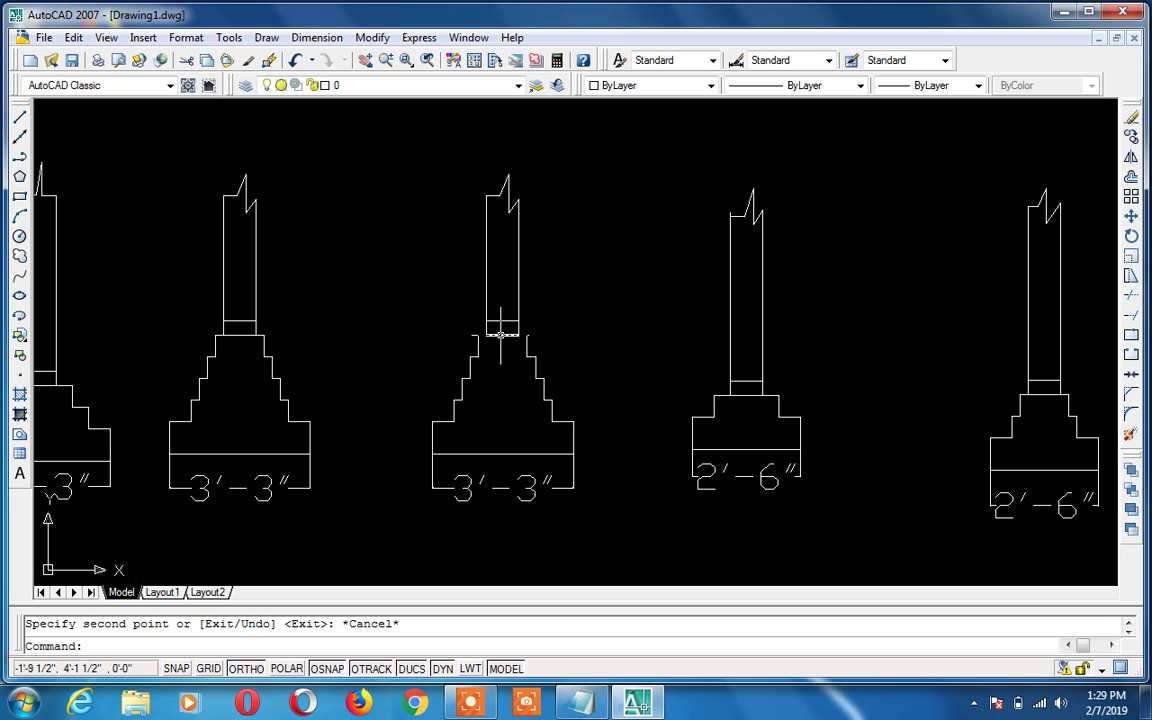
Erase the copied foundation's horizontal line at the wall base and the damp proof course line just above it
left_click(501, 335)
key("Delete")
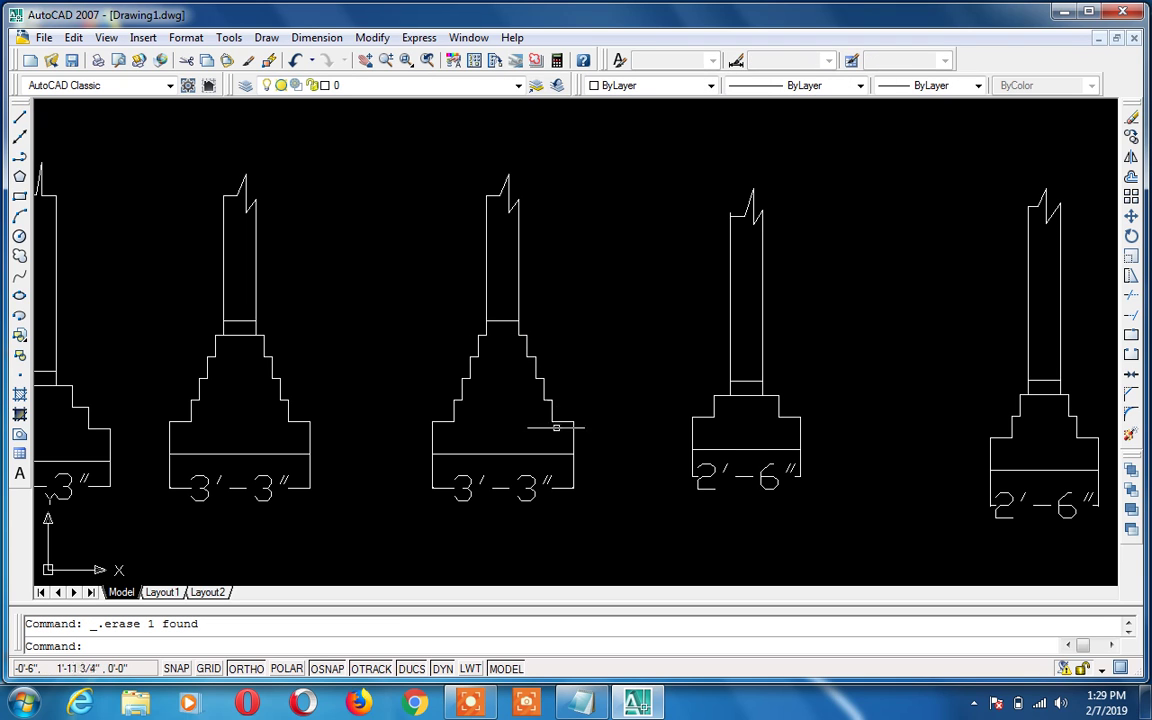
left_click(509, 324)
left_click(509, 324)
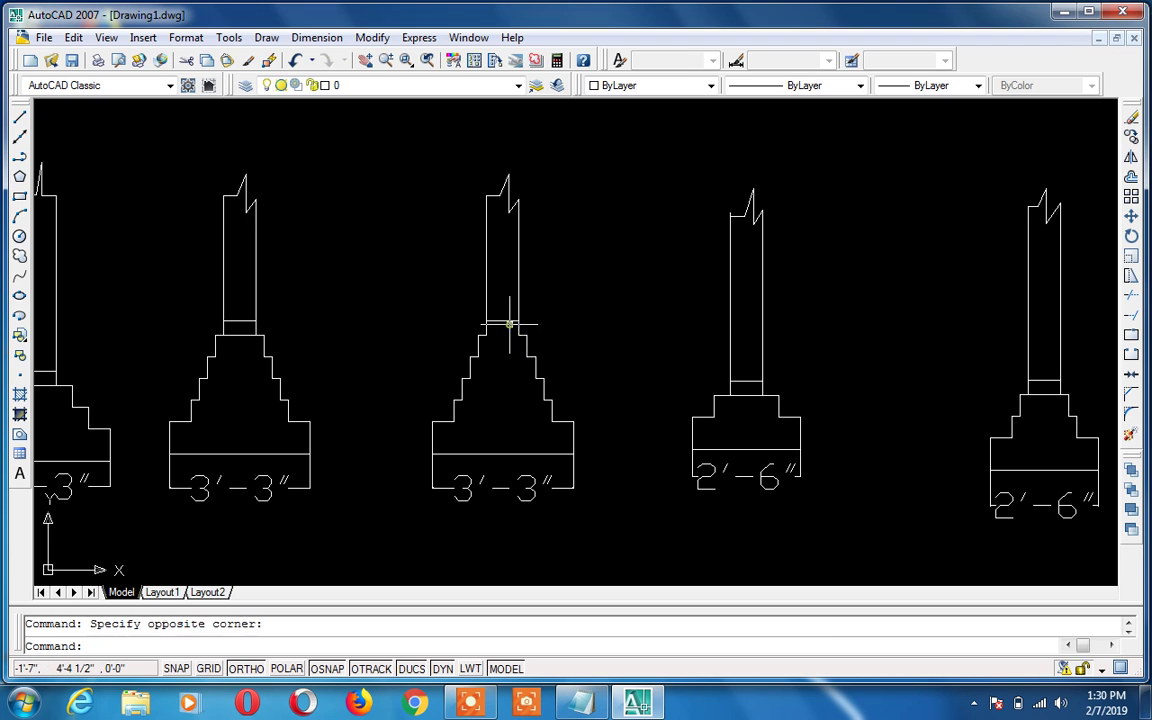
left_click(509, 321)
key("Delete")
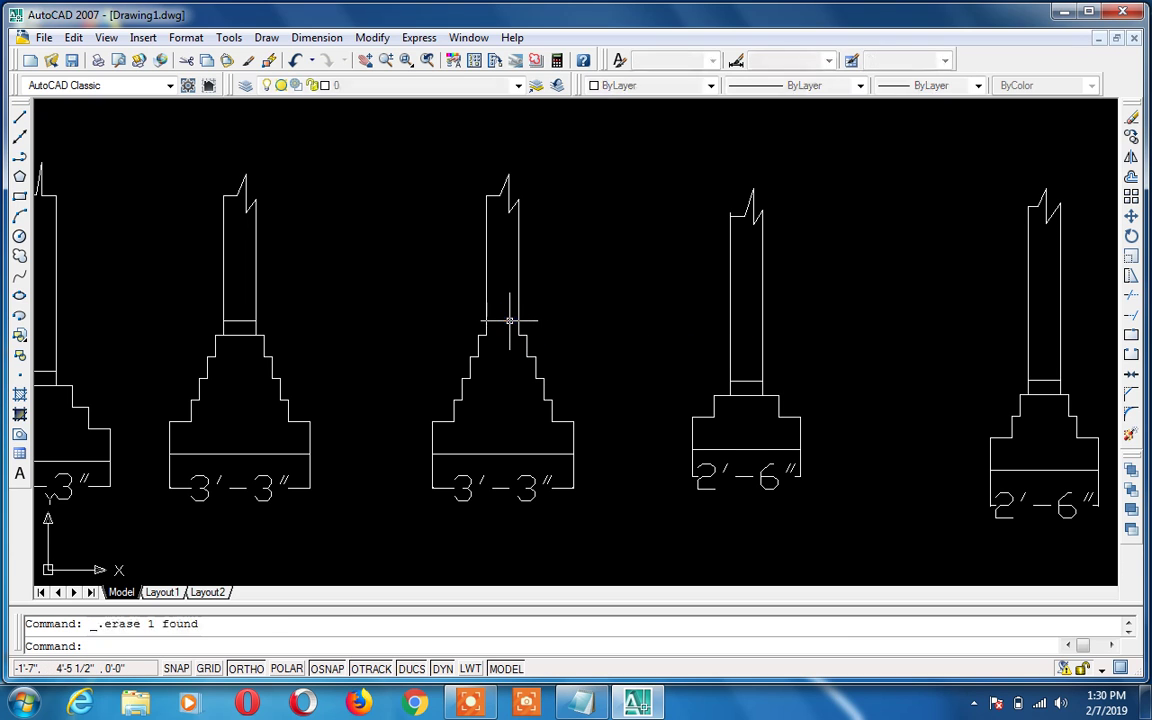
Draw a 9-inch horizontal line across the wall base of the copied 3'-3" foundation, from the wall's right edge to its left edge
type("l")
key("Return")
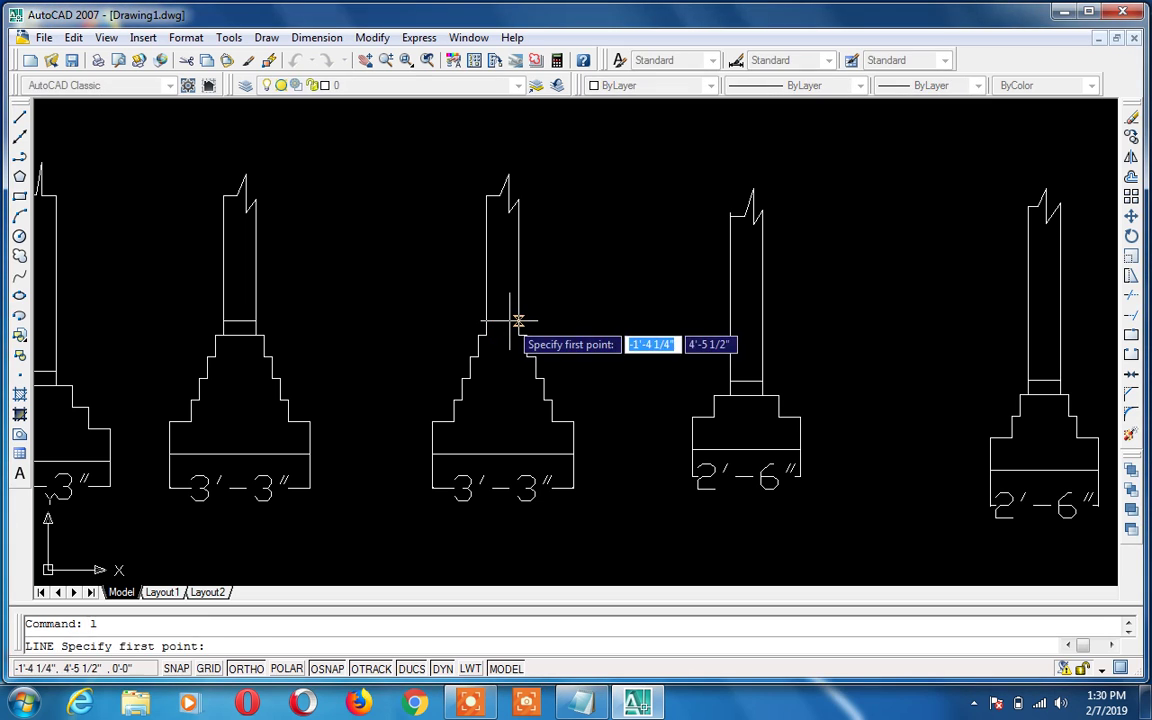
key("Escape")
type("l")
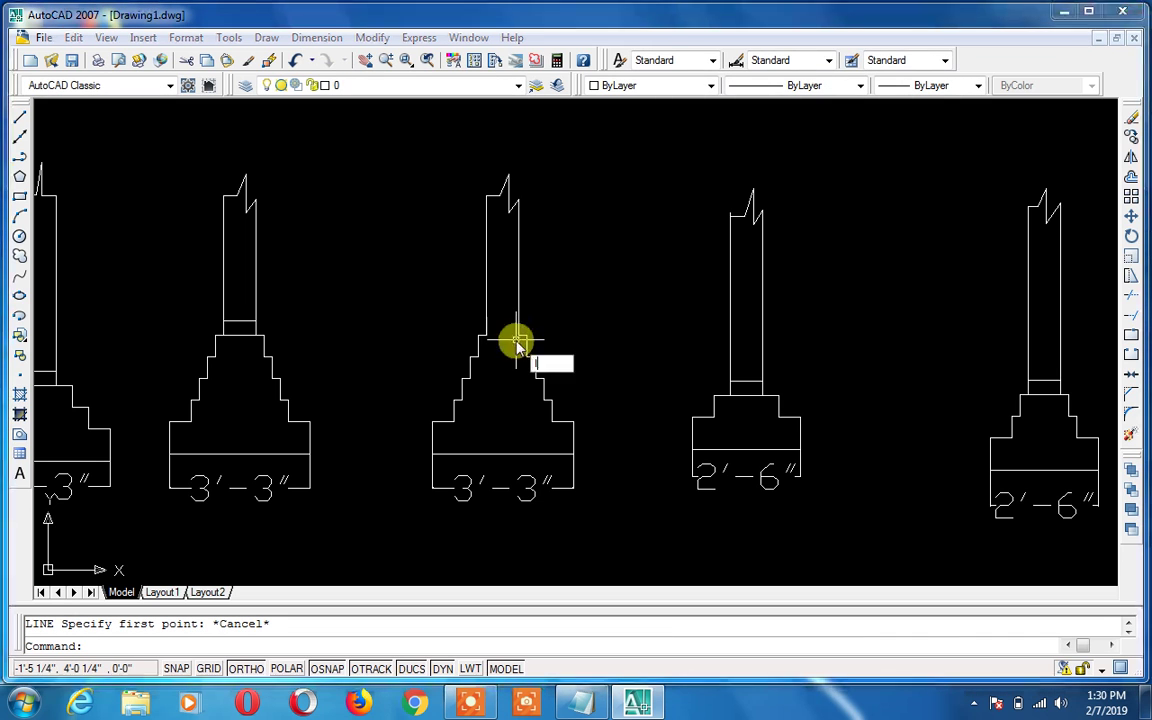
key("Return")
left_click(518, 335)
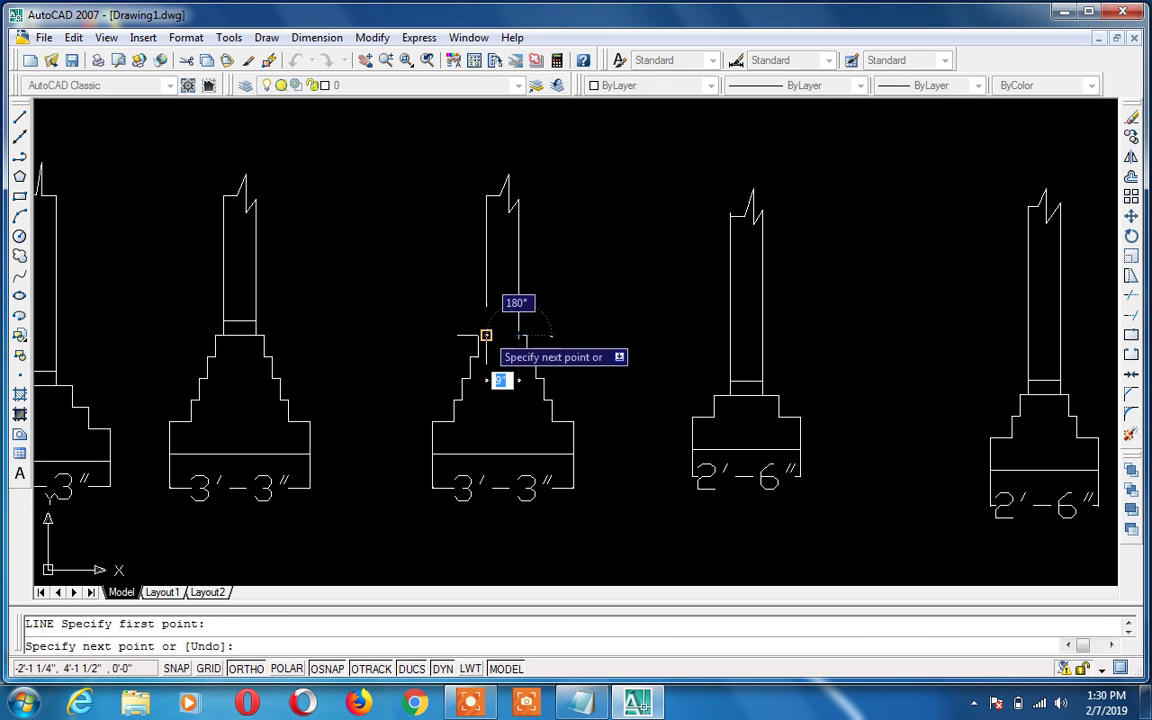
key("Return")
Offset the wall-base line 3 feet upward within the copied foundation's wall
type("o")
key("Return")
type("3'")
key("Return")
left_click(494, 334)
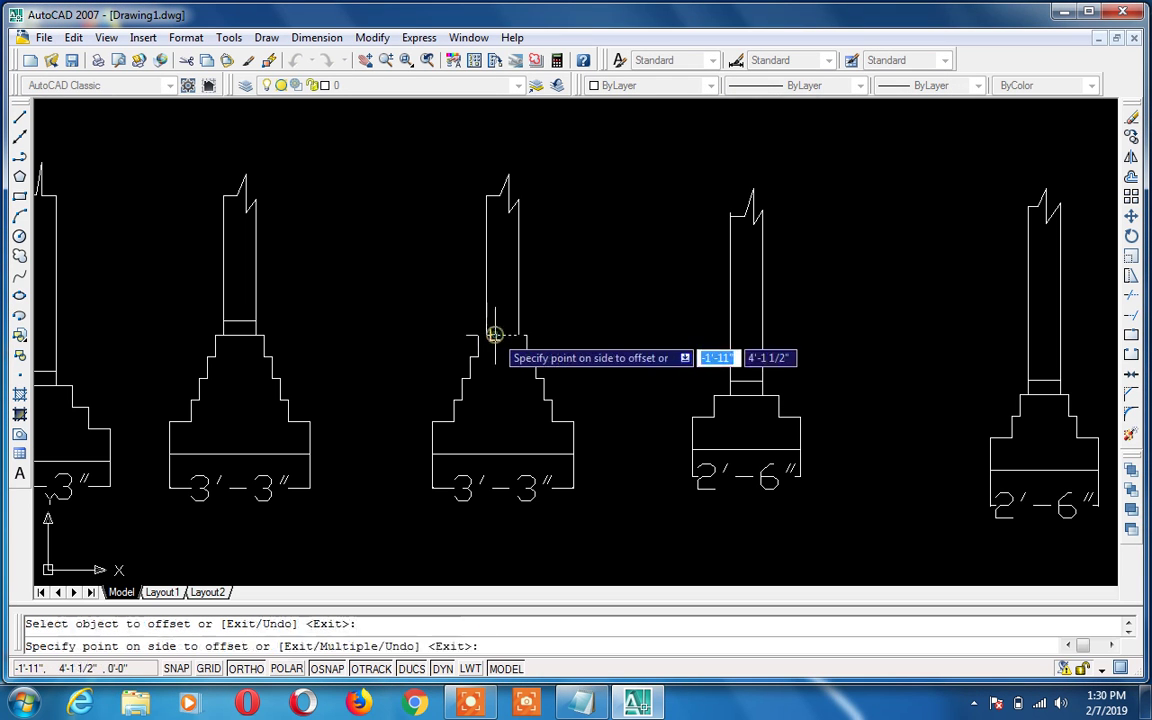
left_click(496, 260)
key("Escape")
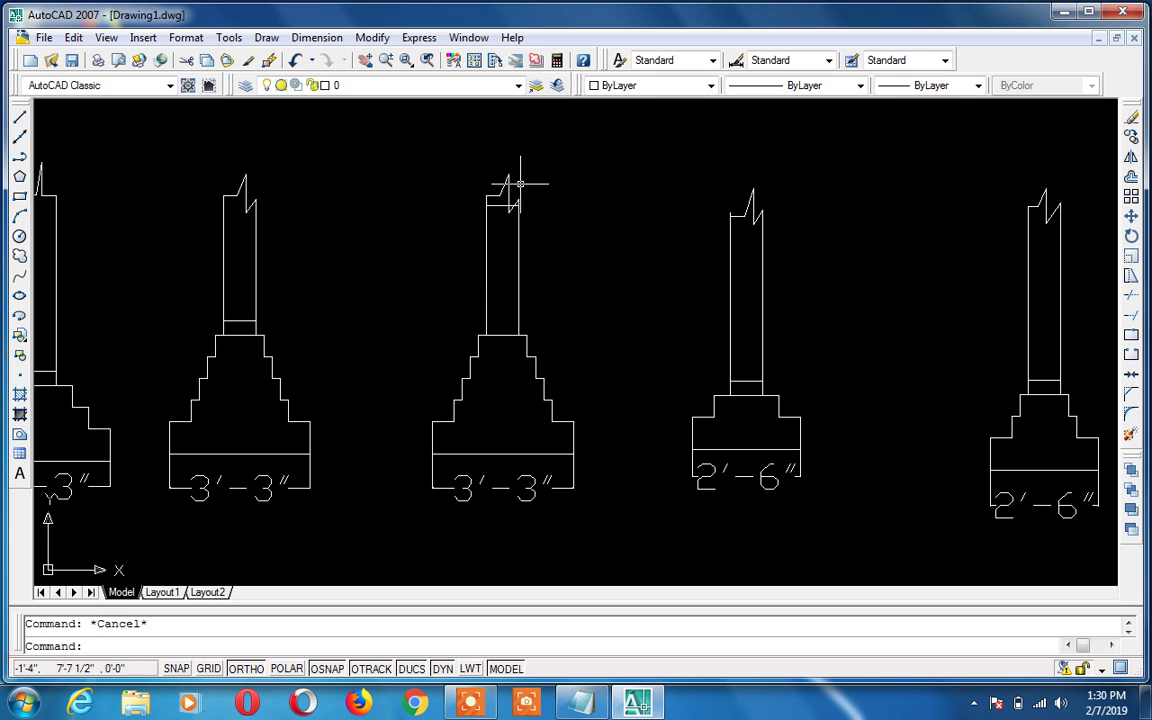
Extend both edges of the copied foundation's wall upward with vertical lines about 5 feet long, ending at the same height
scroll(519, 184, "down", 3)
middle_click_drag(522, 133, 483, 340)
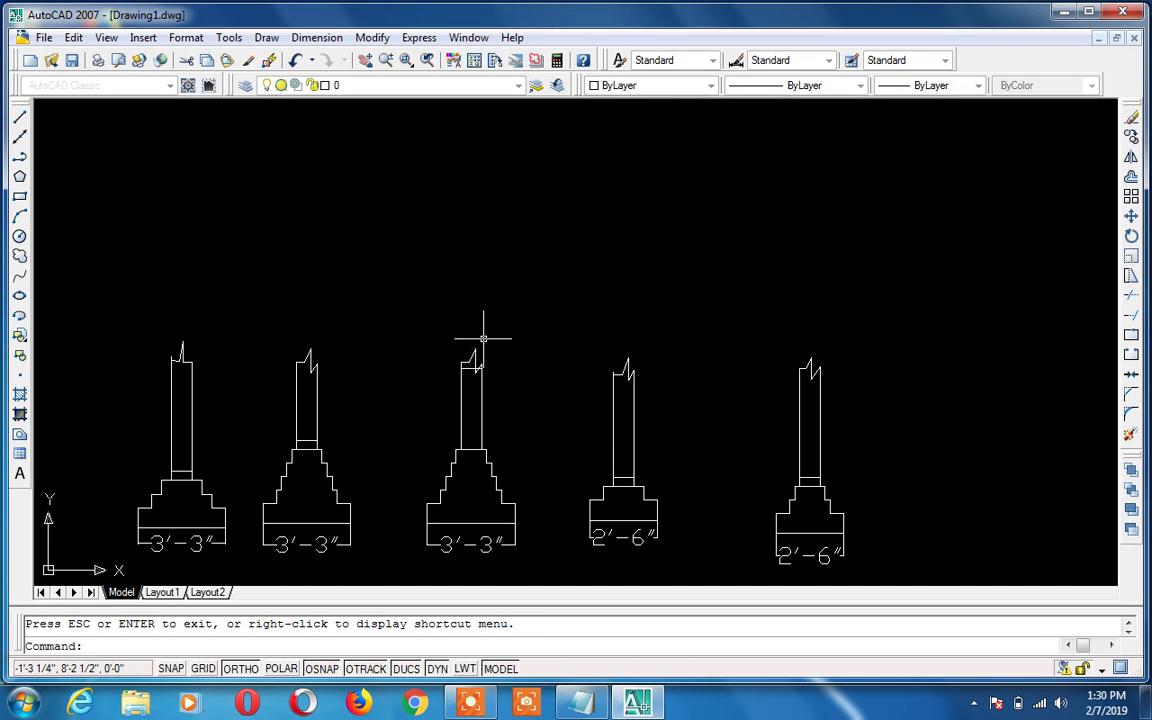
type("l")
key("Return")
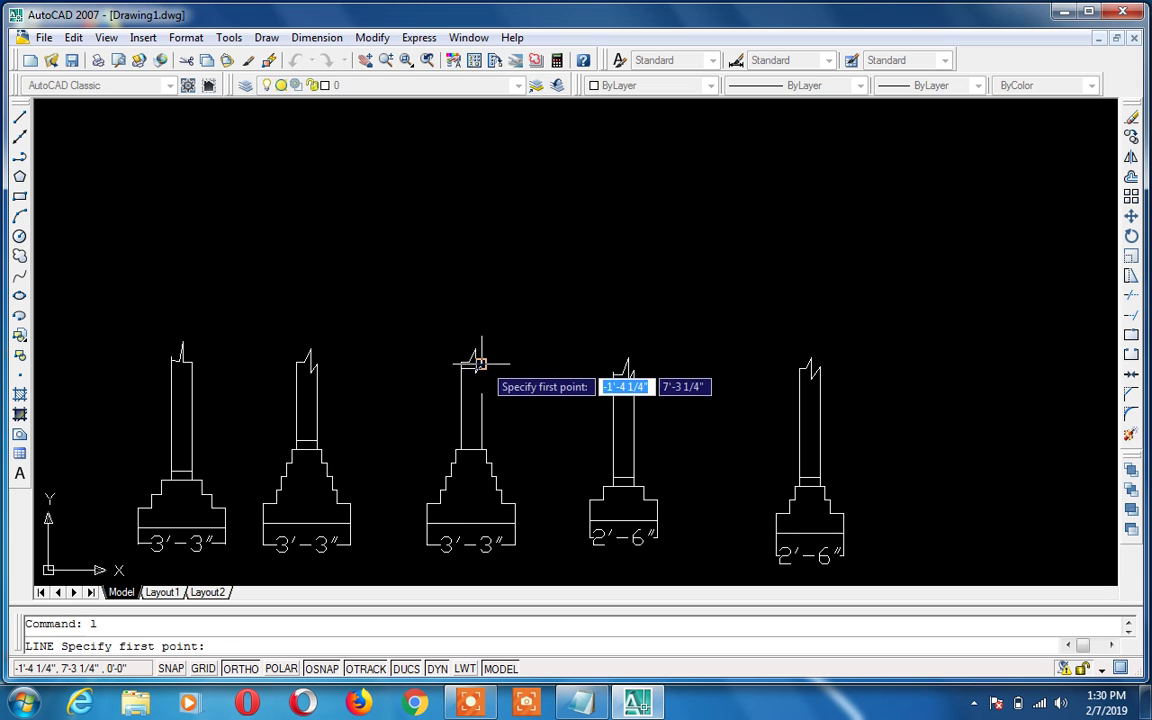
left_click(481, 368)
left_click(482, 219)
key("Return")
key("Return")
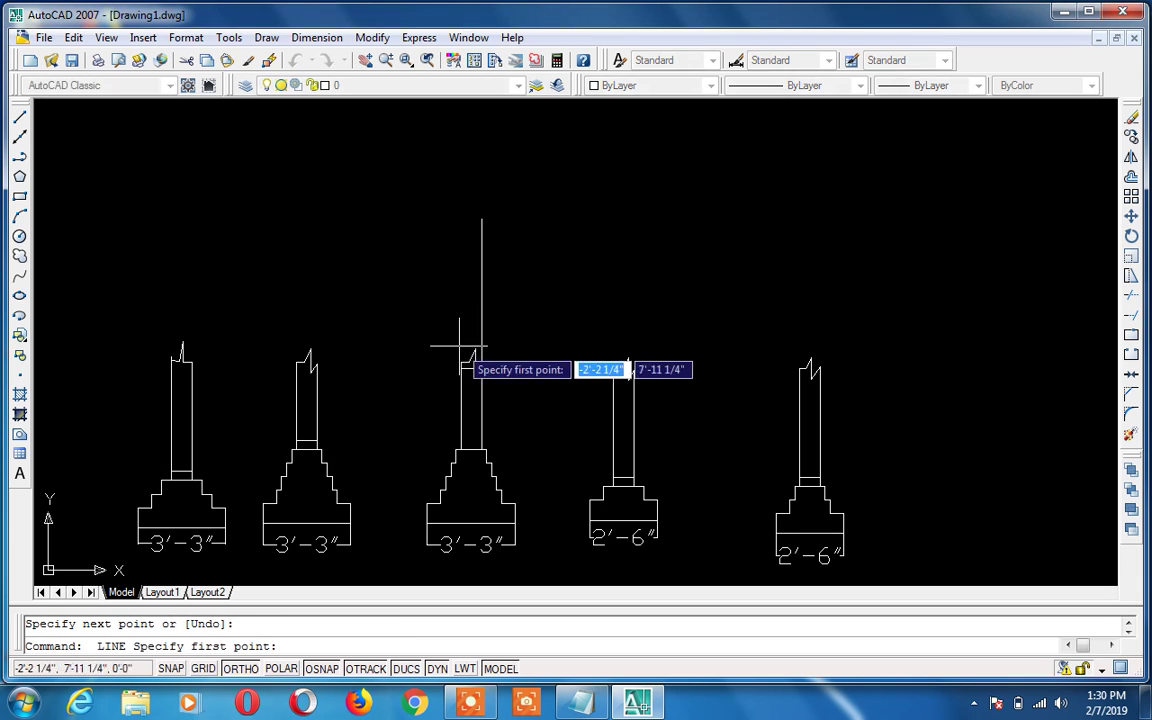
left_click(460, 362)
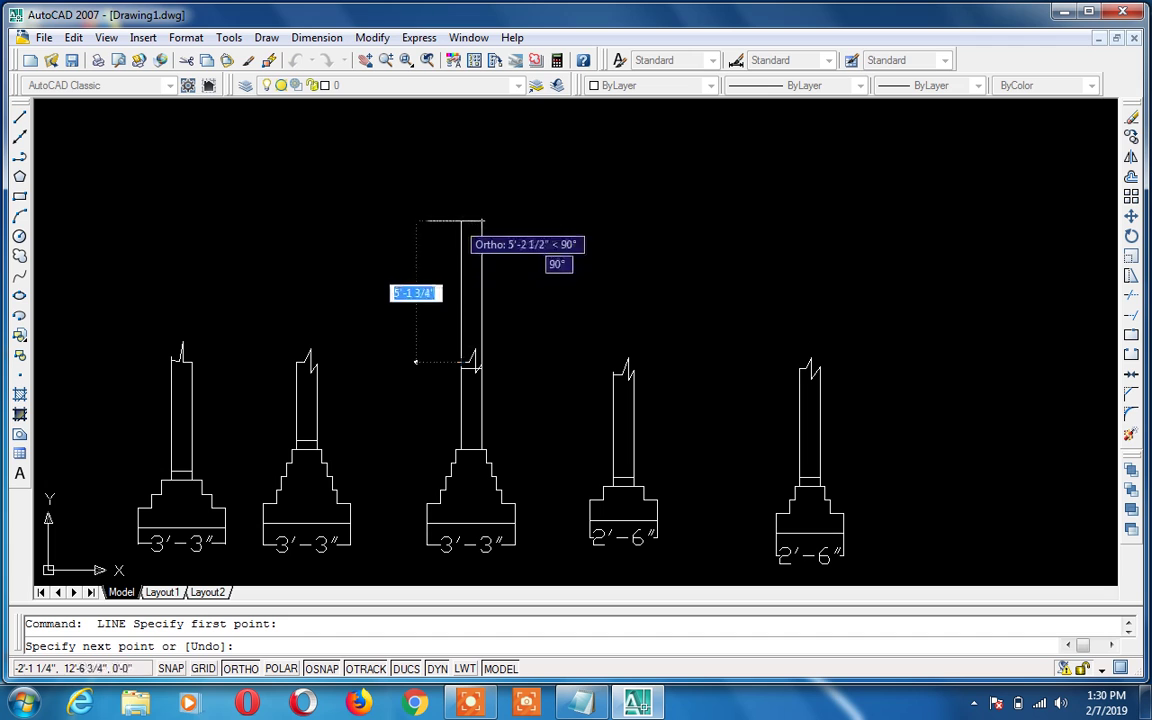
left_click(456, 219)
key("Return")
Move the copied foundation's break line vertically up to the top end of the extended wall's right edge
type("m")
key("Return")
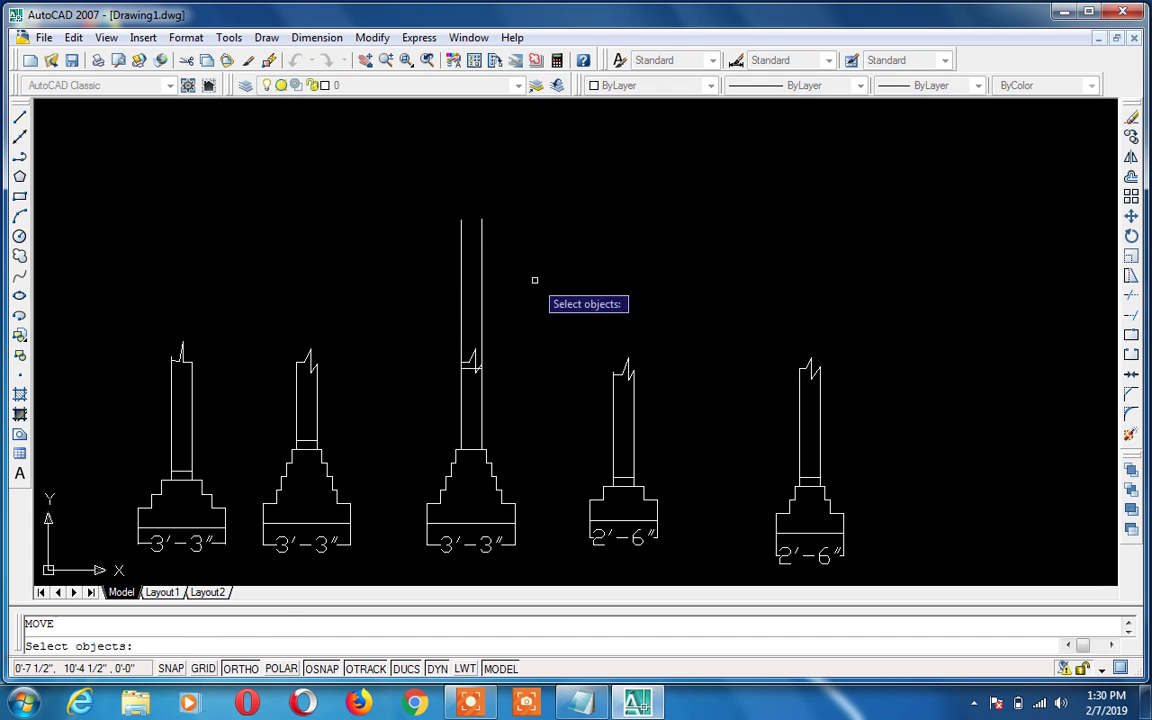
scroll(481, 347, "up", 4)
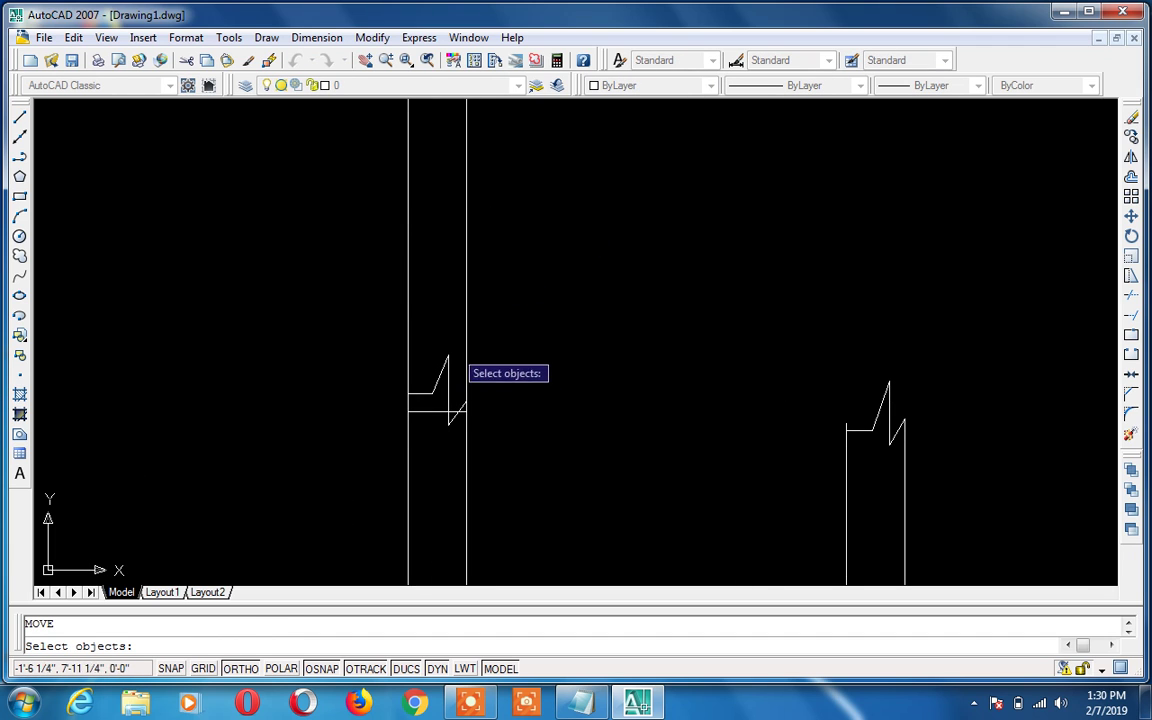
left_click(451, 347)
left_click(425, 403)
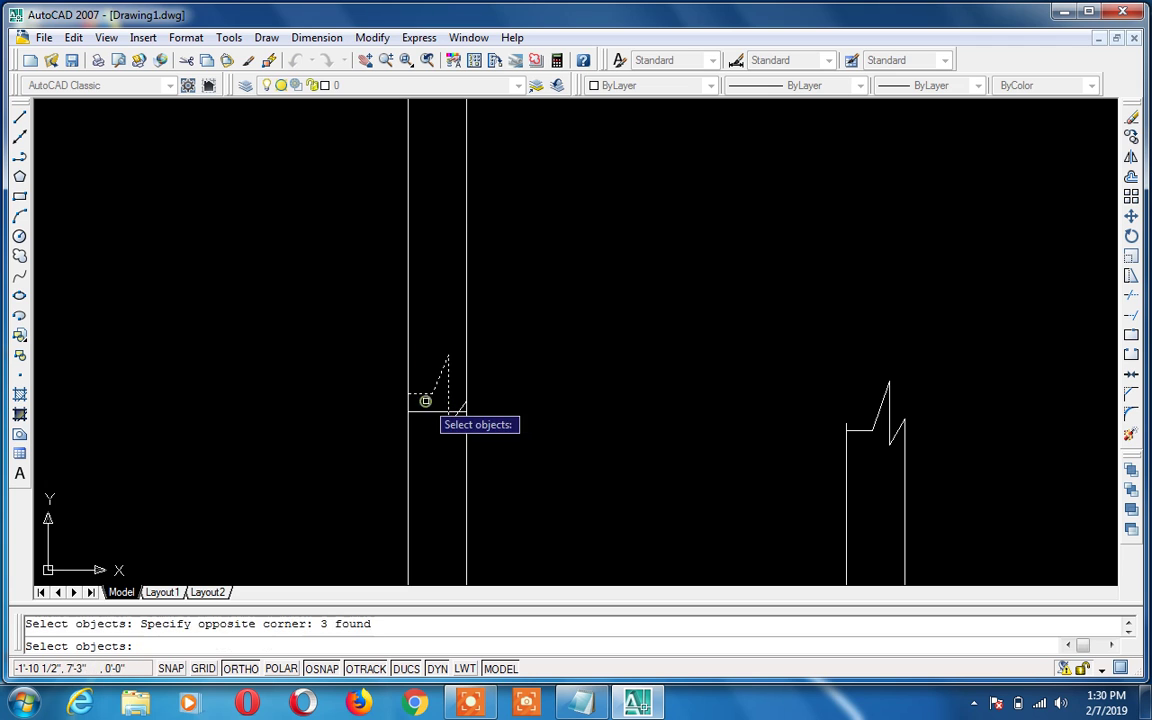
key("Return")
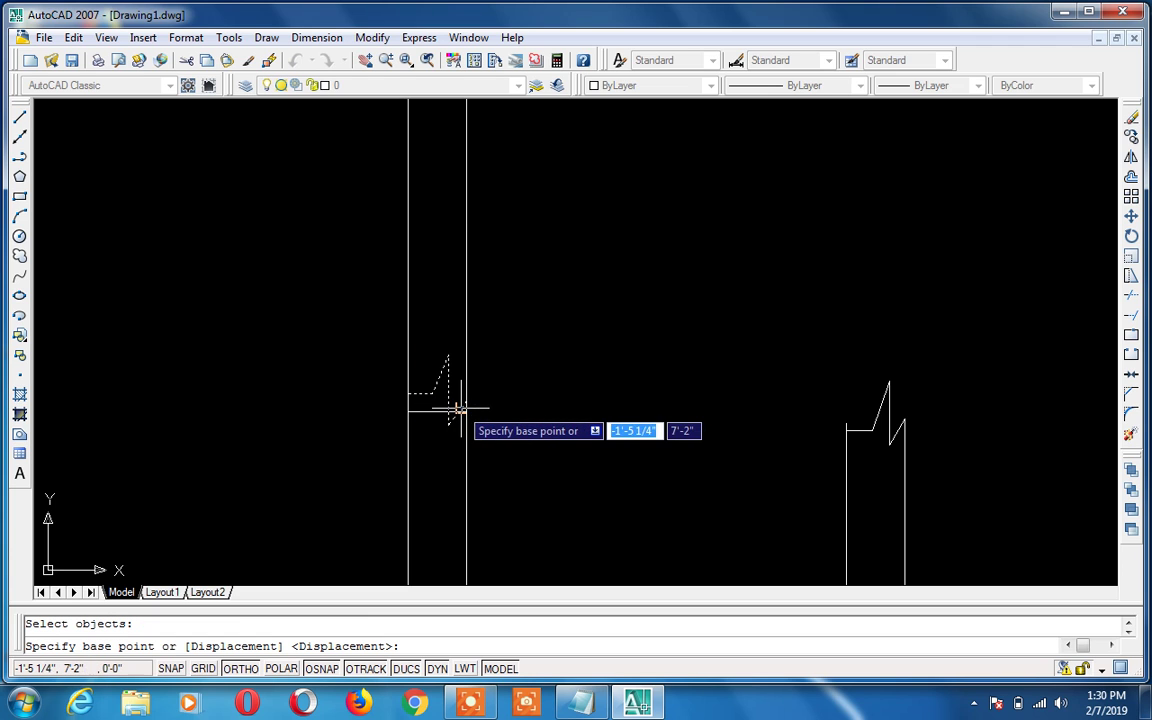
left_click(465, 402)
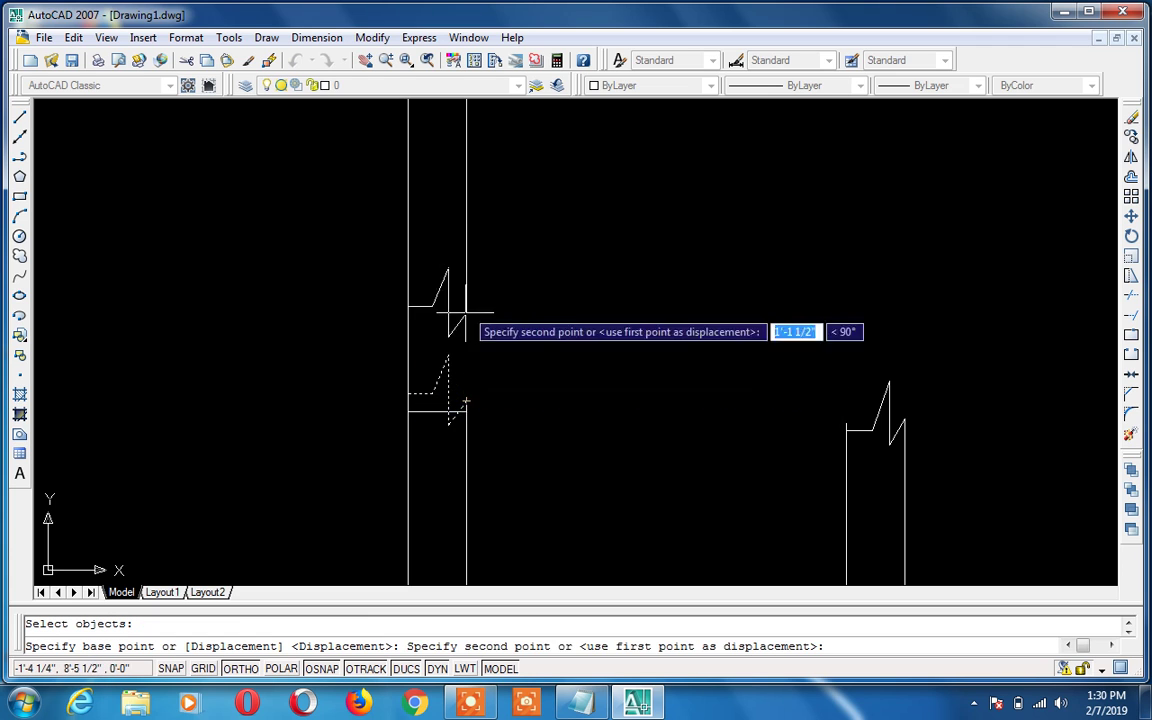
scroll(465, 292, "down", 3)
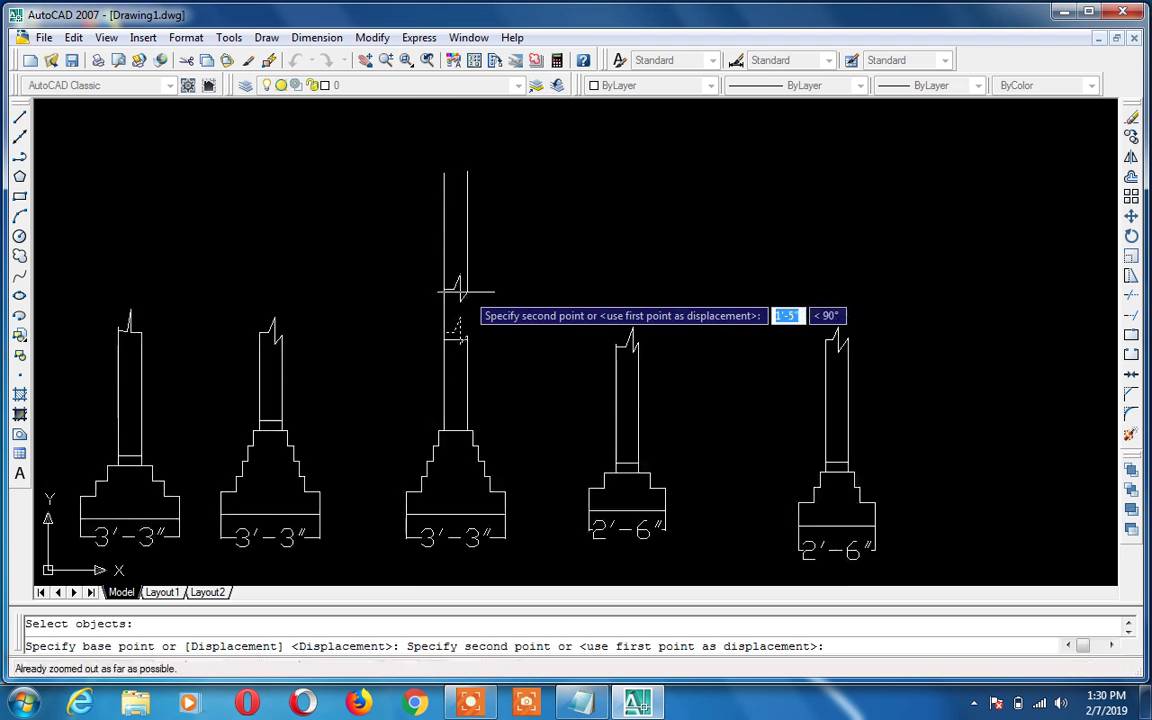
left_click(465, 172)
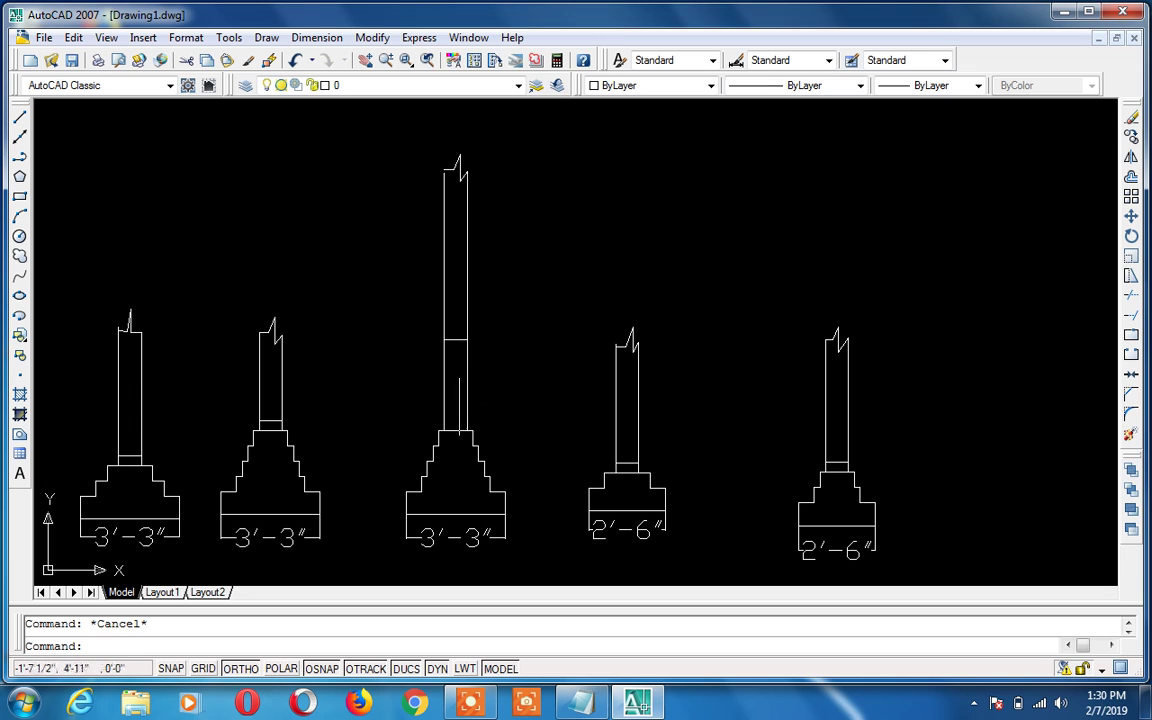
Erase the tall section's line at the wall base and offset its remaining cross line in the wall 4 inches upward
left_click(455, 431)
key("Delete")
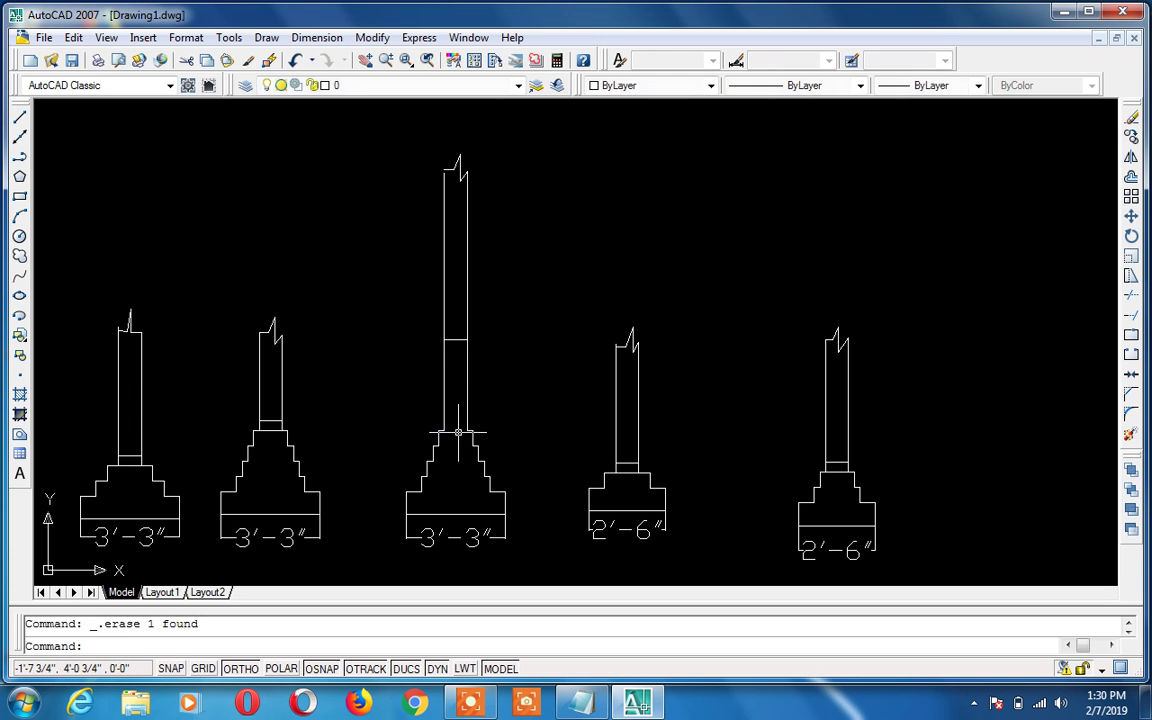
type("o")
key("Return")
type("4")
key("Return")
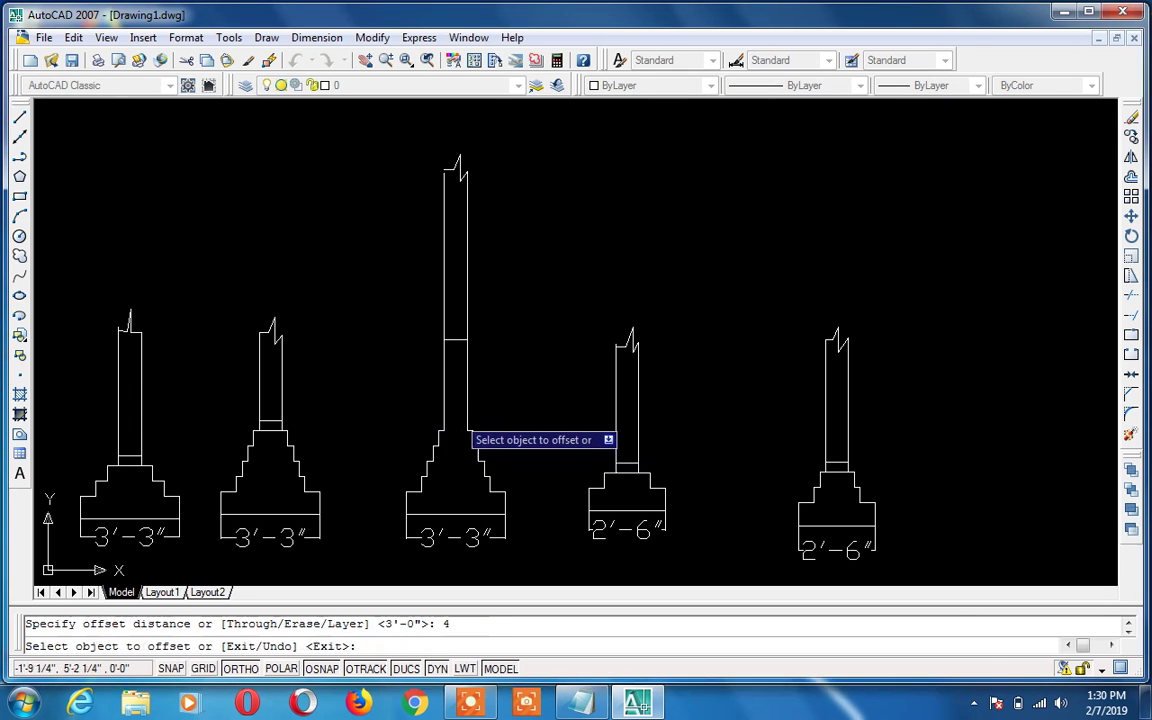
left_click(462, 339)
left_click(461, 333)
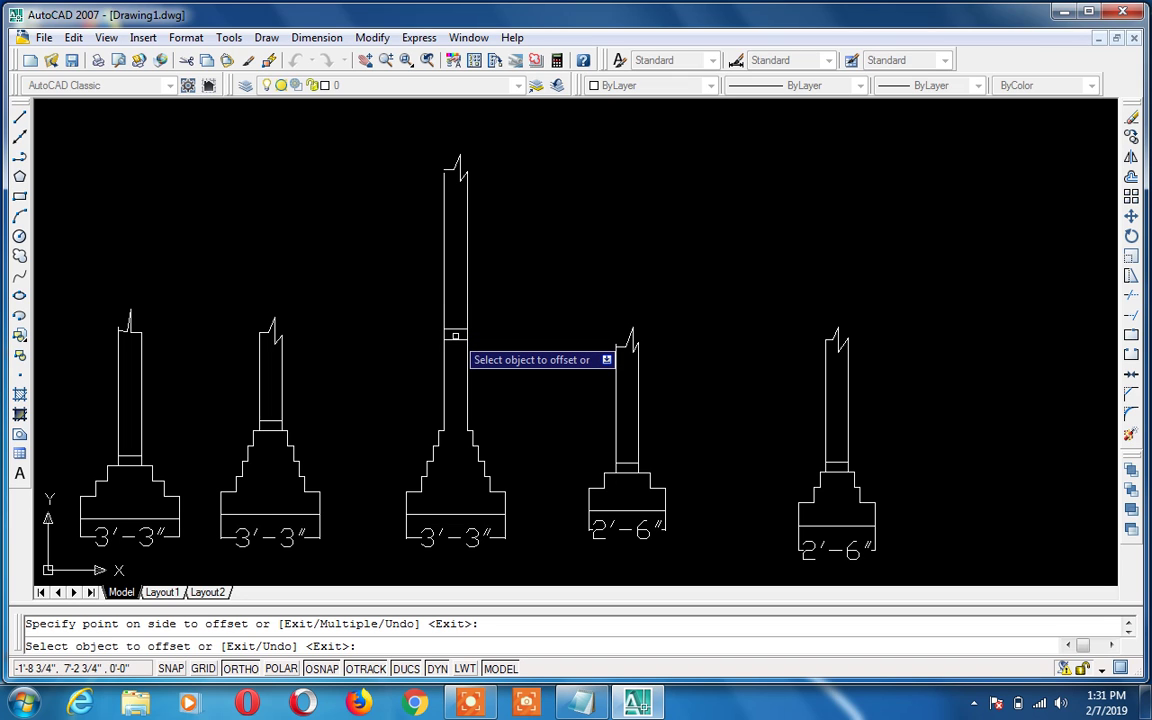
key("Escape")
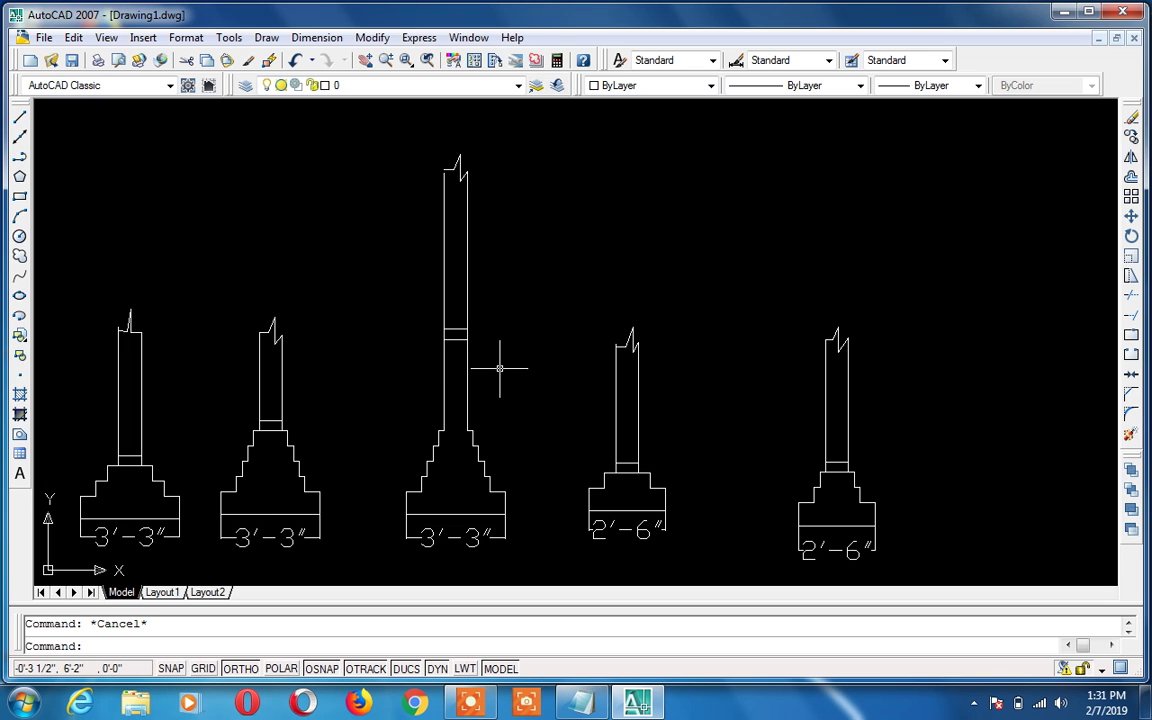
Move both 2'-6" foundations with their dimensions together about 7 feet to the right and slightly upward
type("c")
key("Escape")
type("m")
key("Return")
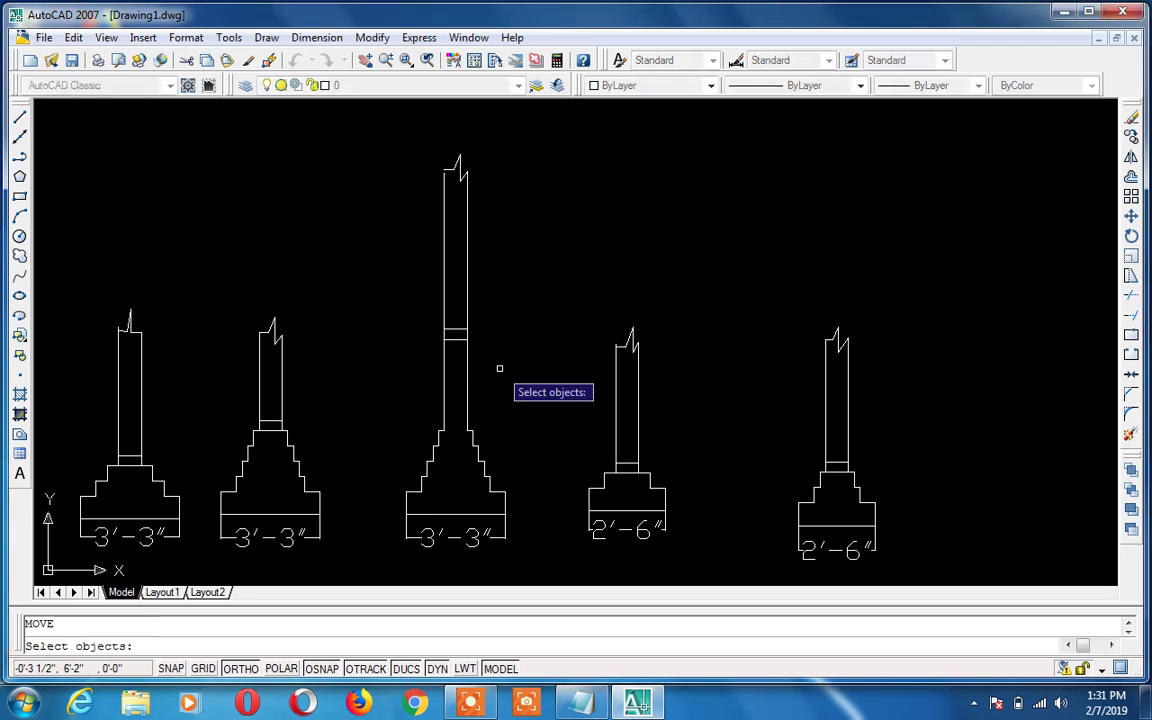
left_click(876, 267)
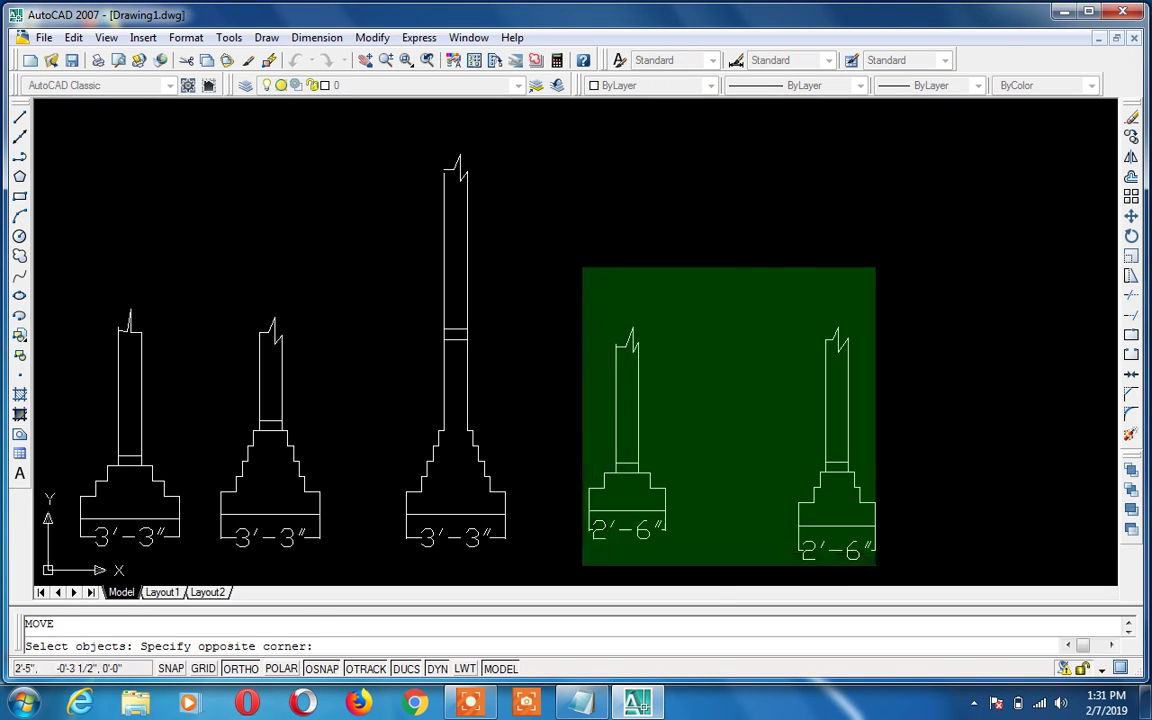
left_click(582, 566)
left_click(913, 292)
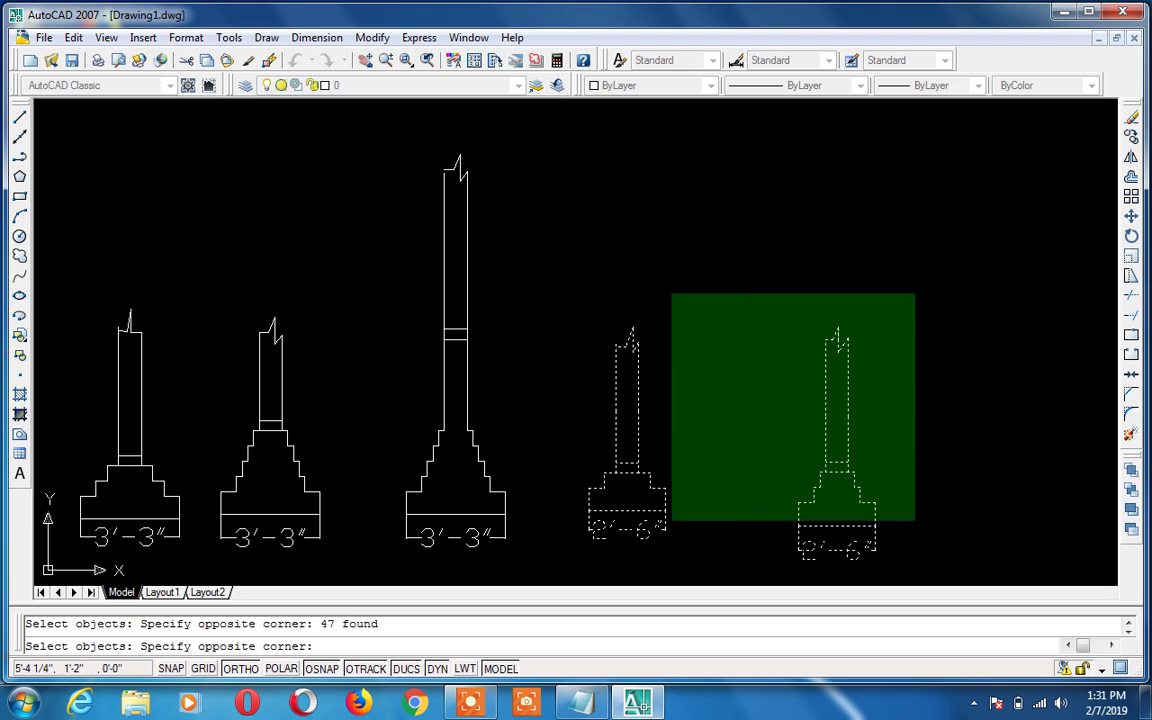
left_click(567, 578)
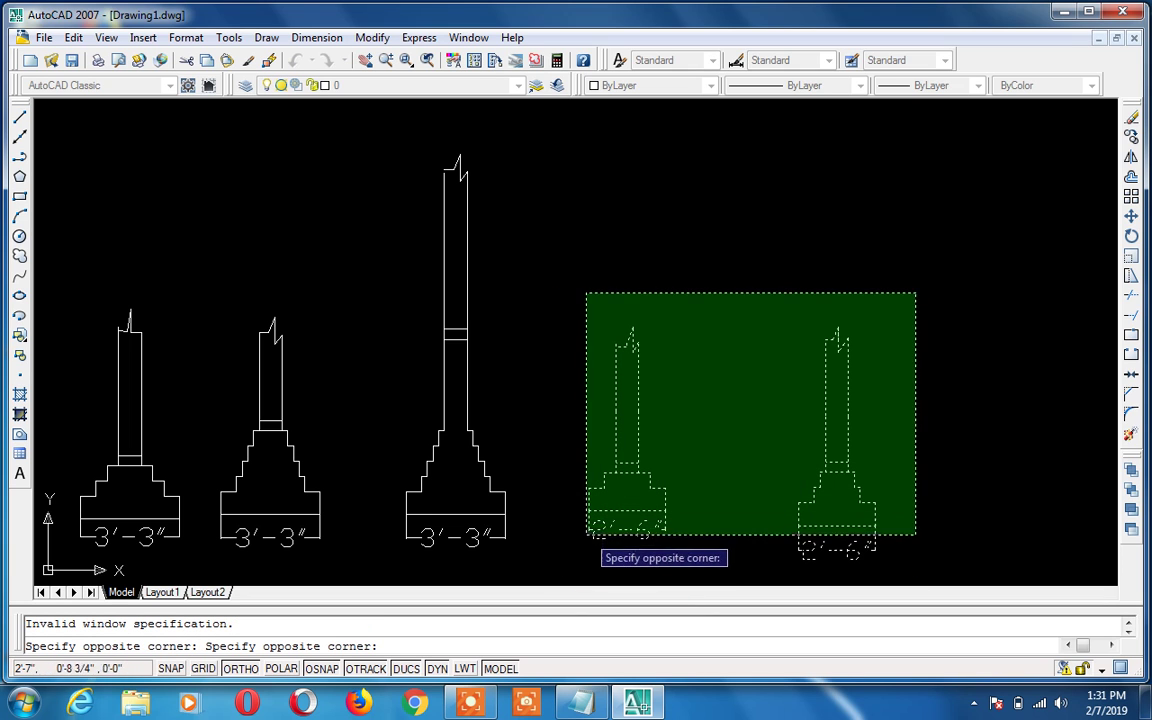
left_click(578, 562)
key("Return")
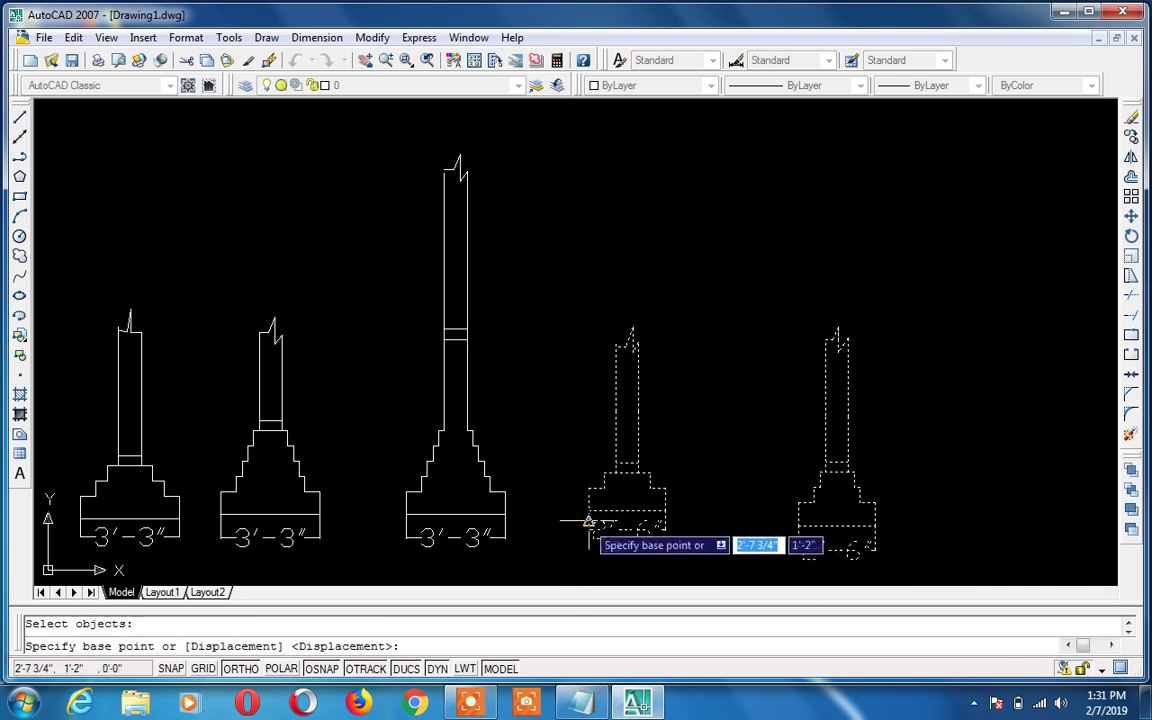
left_click(588, 511)
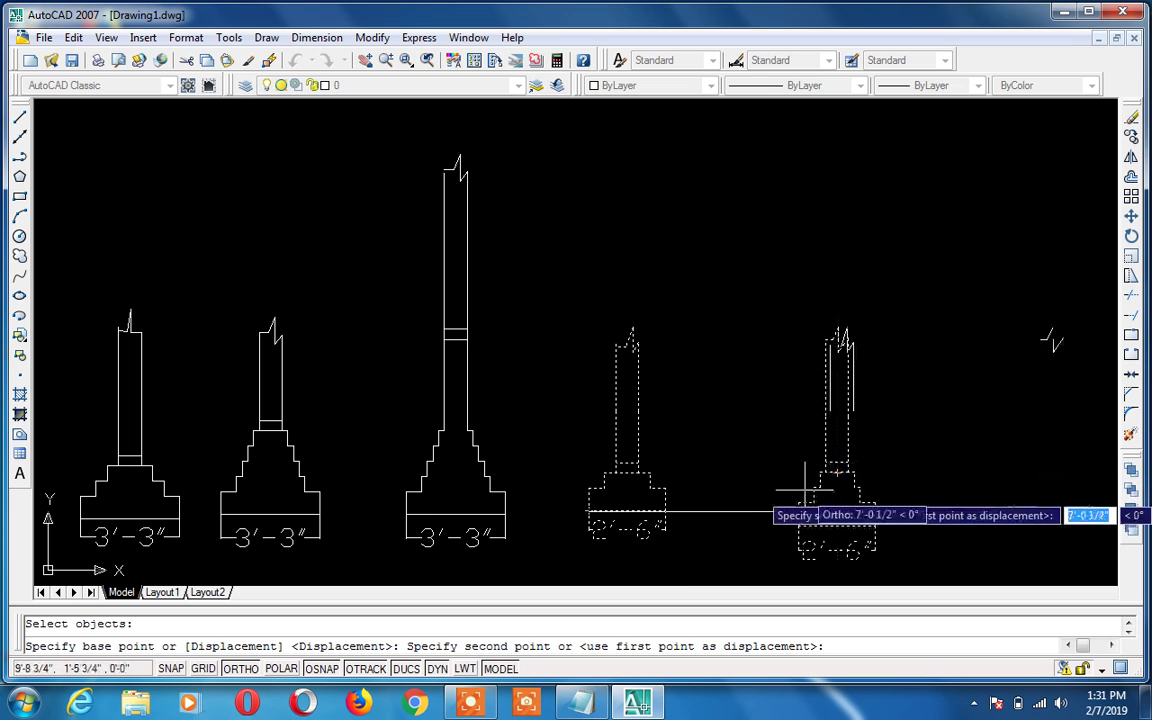
left_click(813, 487)
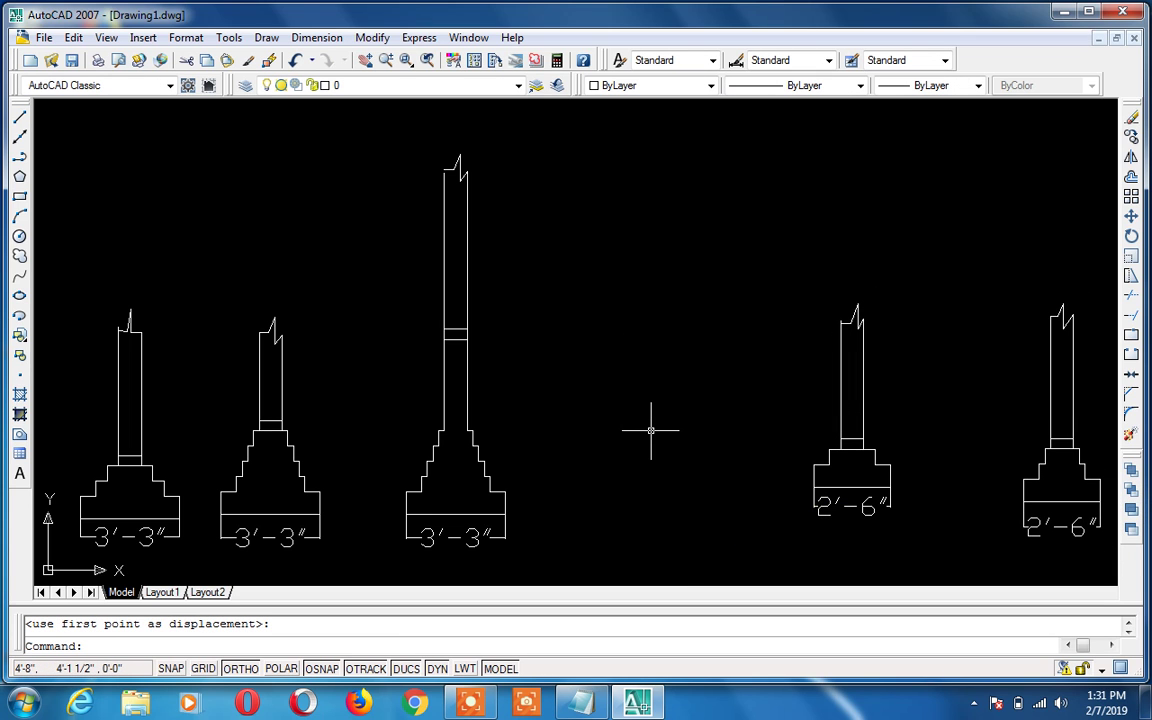
type("co")
key("Return")
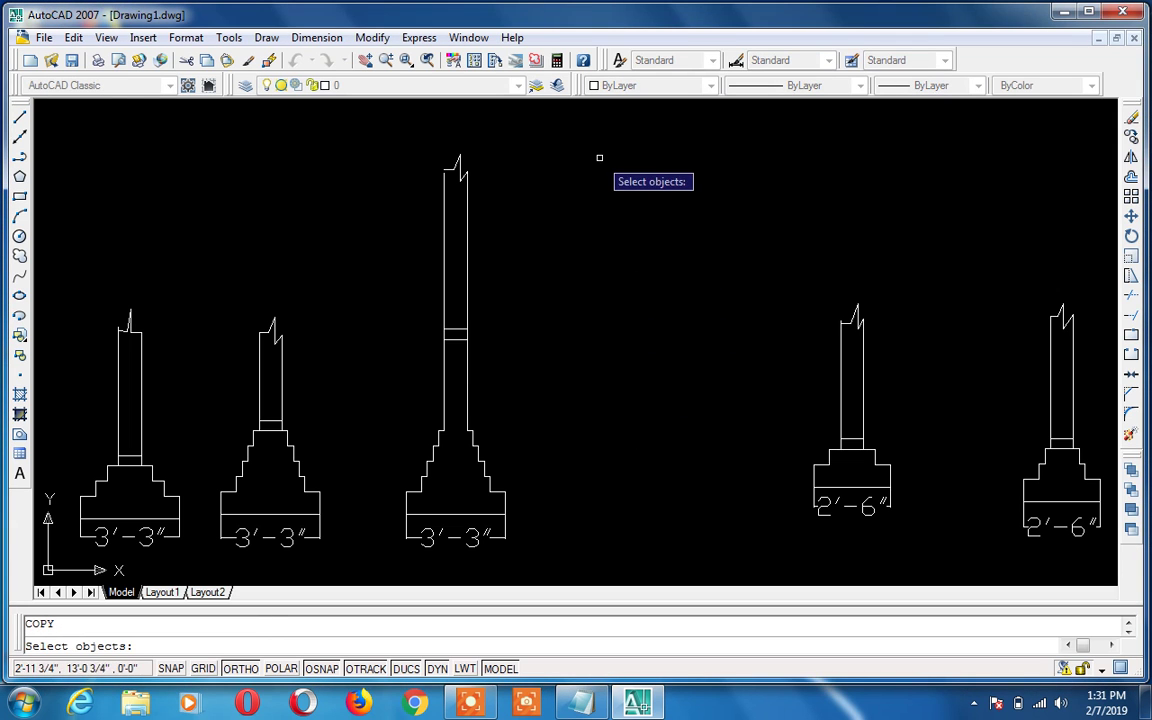
left_click(593, 136)
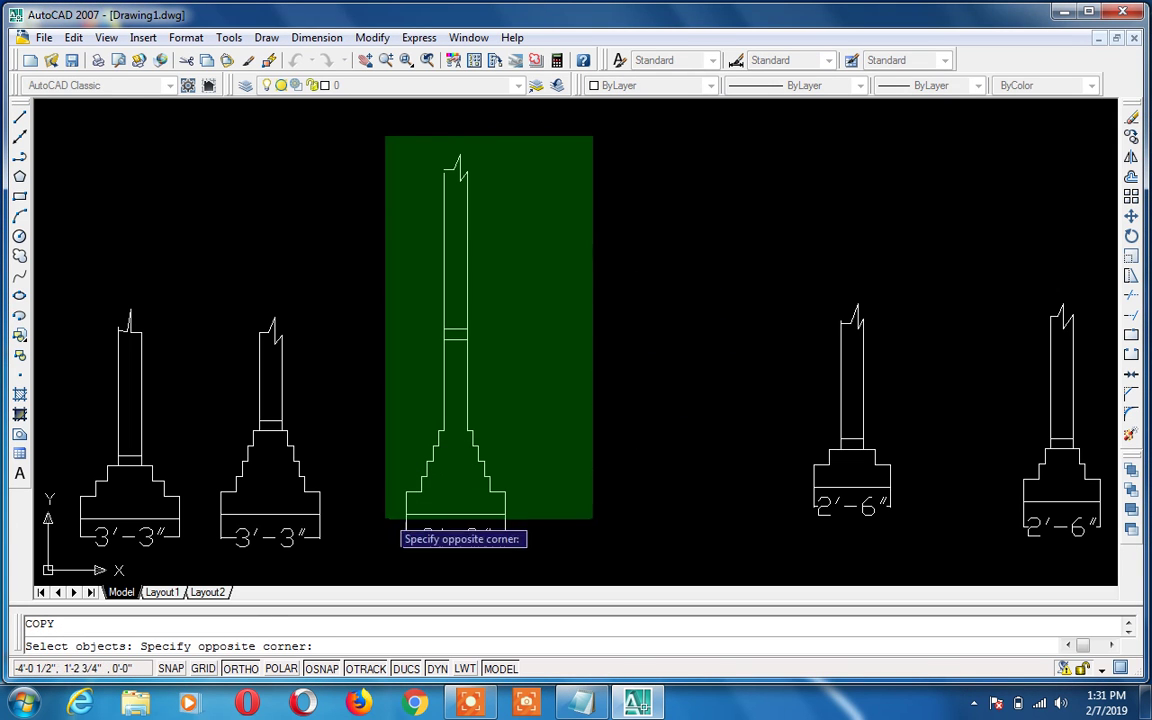
left_click(386, 519)
key("Return")
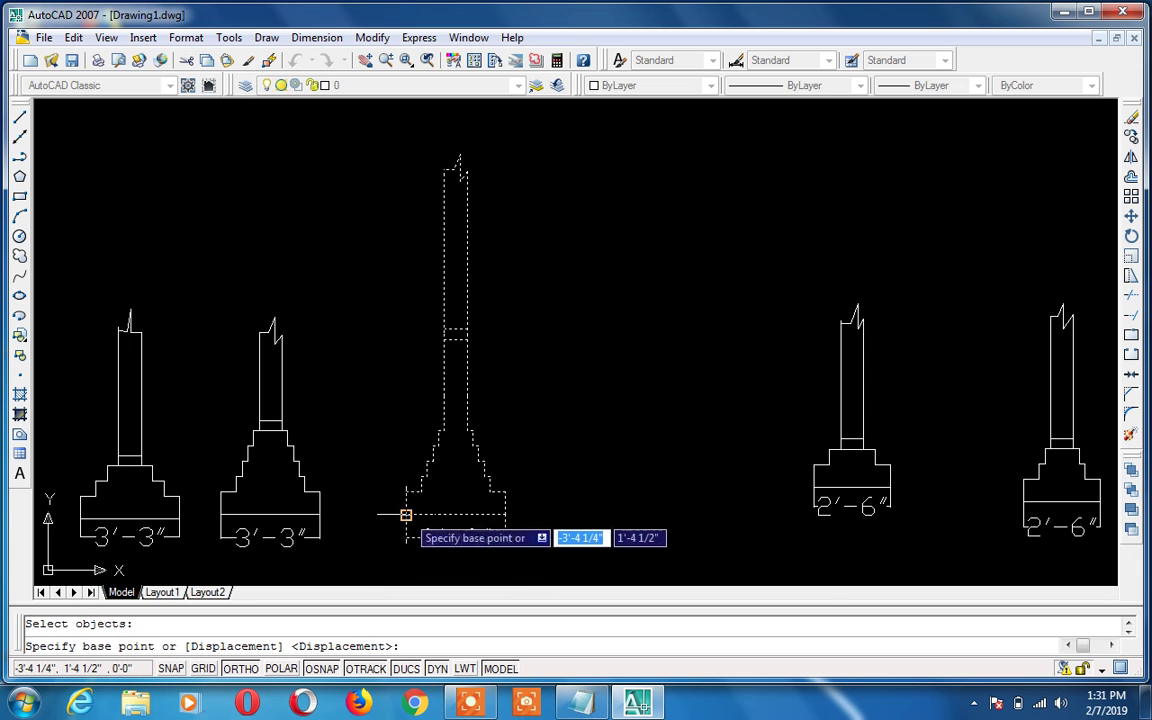
left_click(405, 515)
key("Escape")
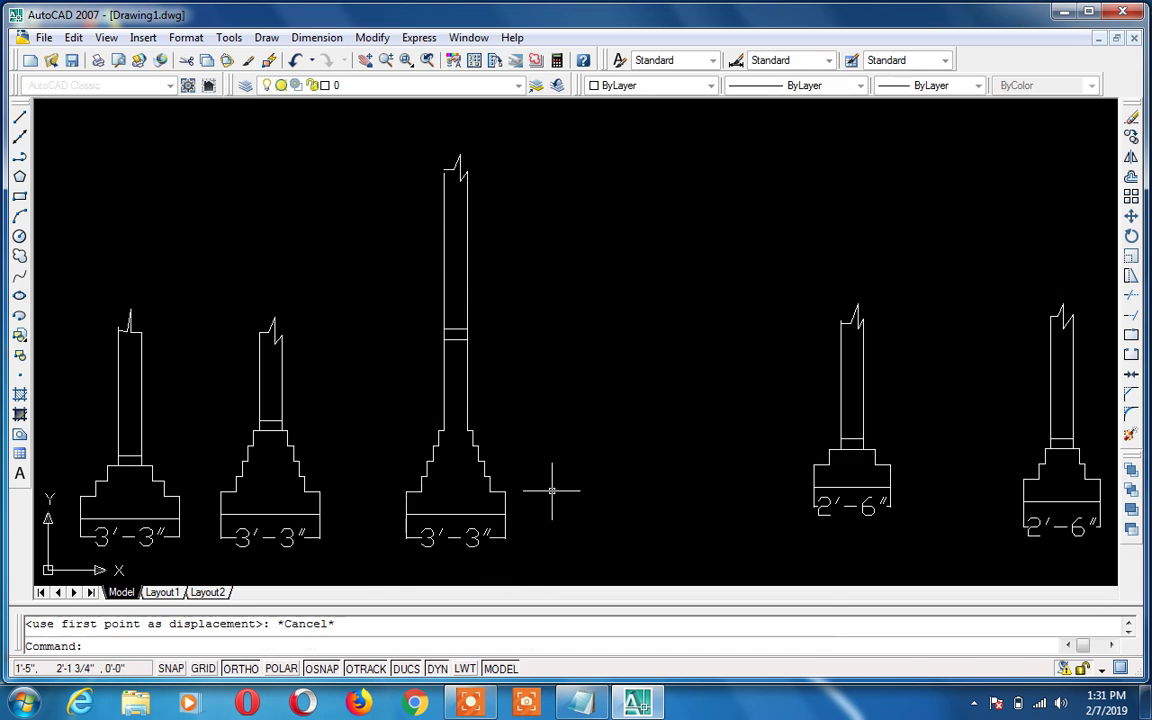
Copy the second 3'-3" foundation with its dimension about 12 feet horizontally to the right, into the gap beyond the tall section
right_click(334, 496)
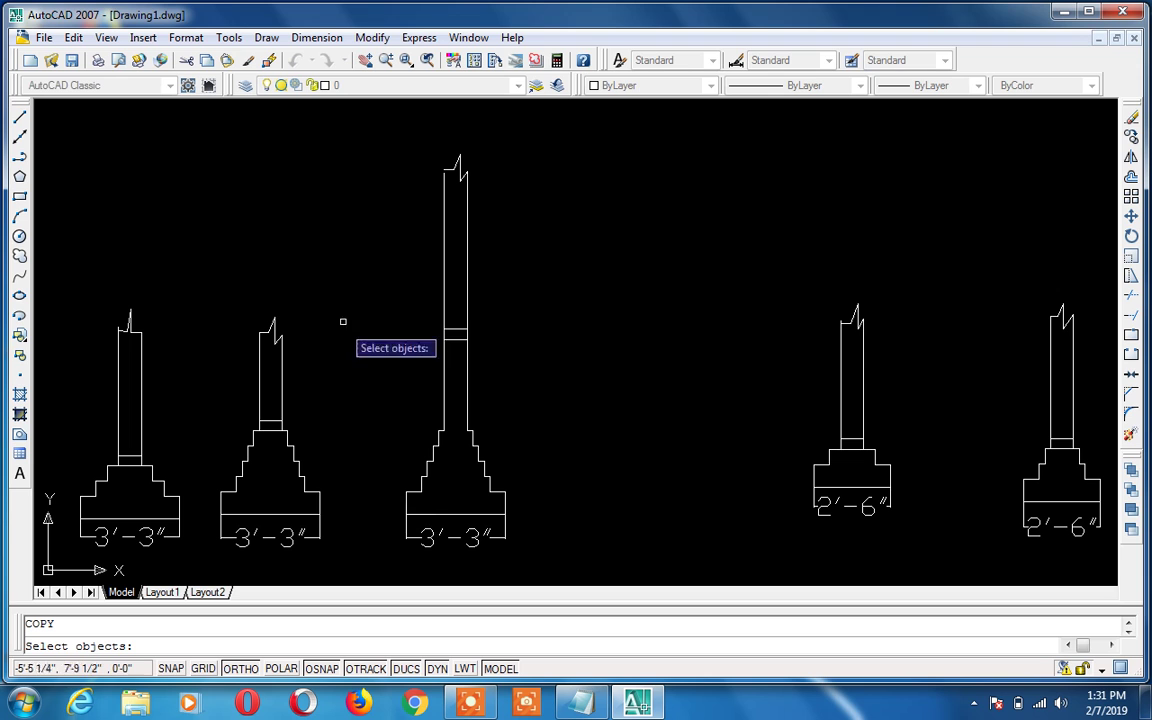
left_click(343, 291)
middle_click_drag(240, 500, 240, 471)
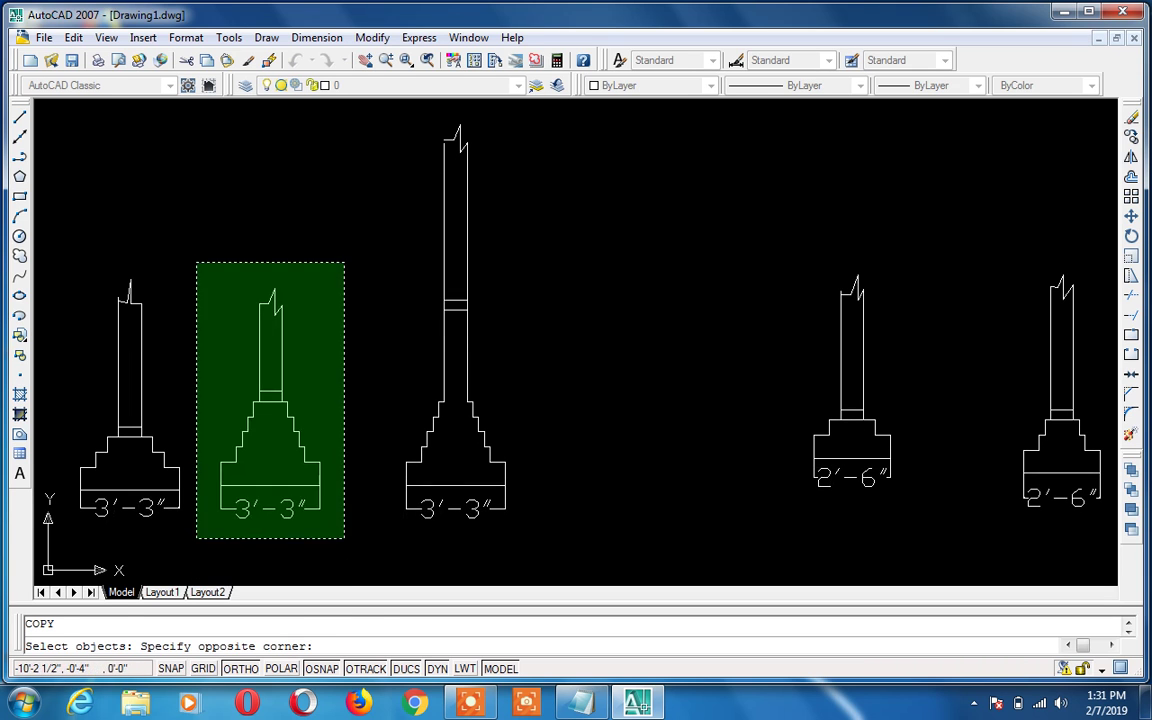
left_click(197, 538)
right_click(193, 535)
left_click(220, 485)
left_click(421, 456)
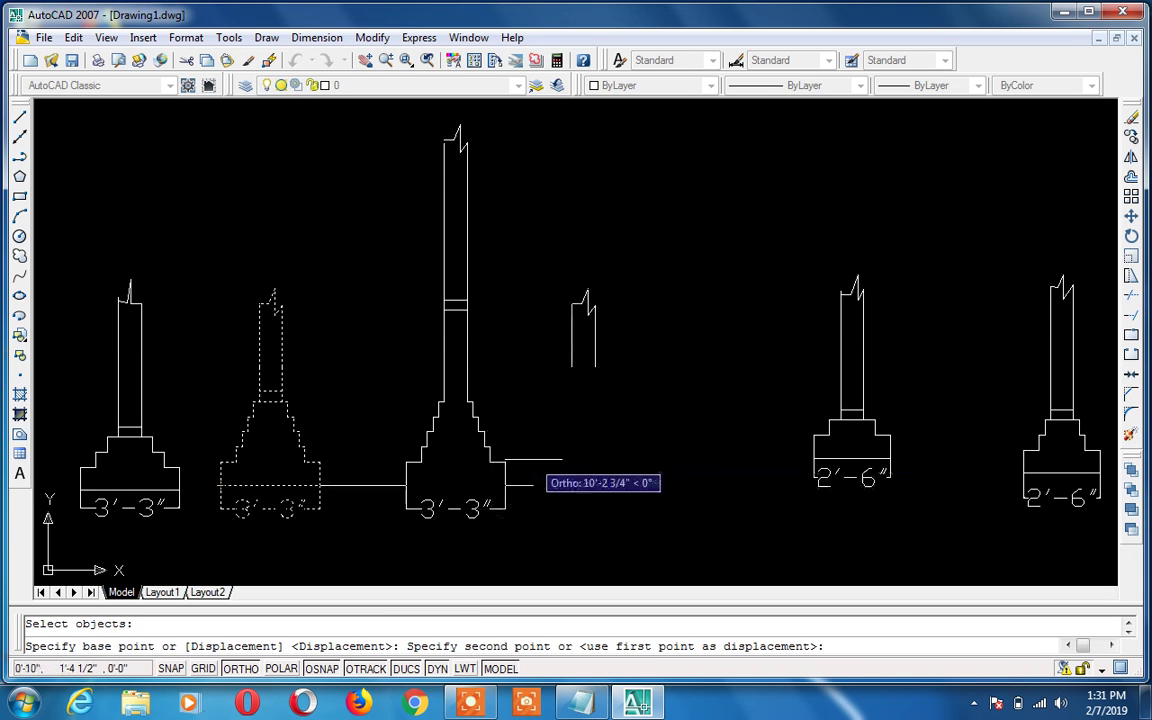
left_click(600, 462)
key("Escape")
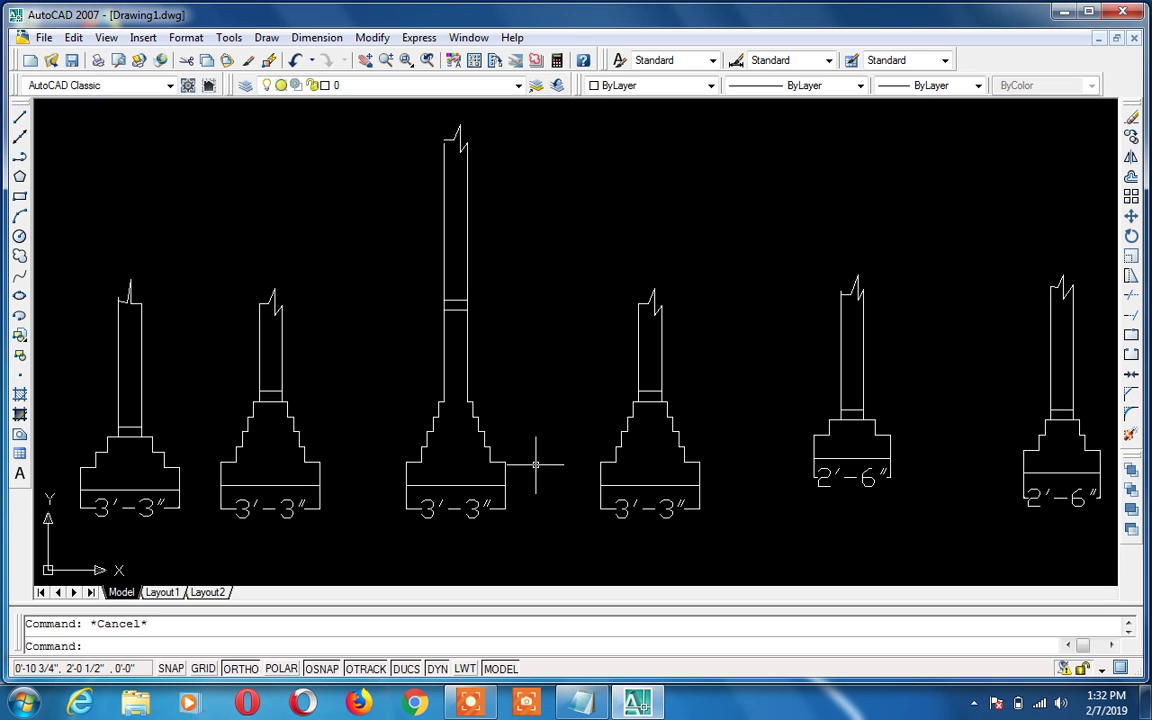
Erase the vertical wall lines and the break line from the newly copied fourth 3'-3" foundation
scroll(586, 465, "up", 3)
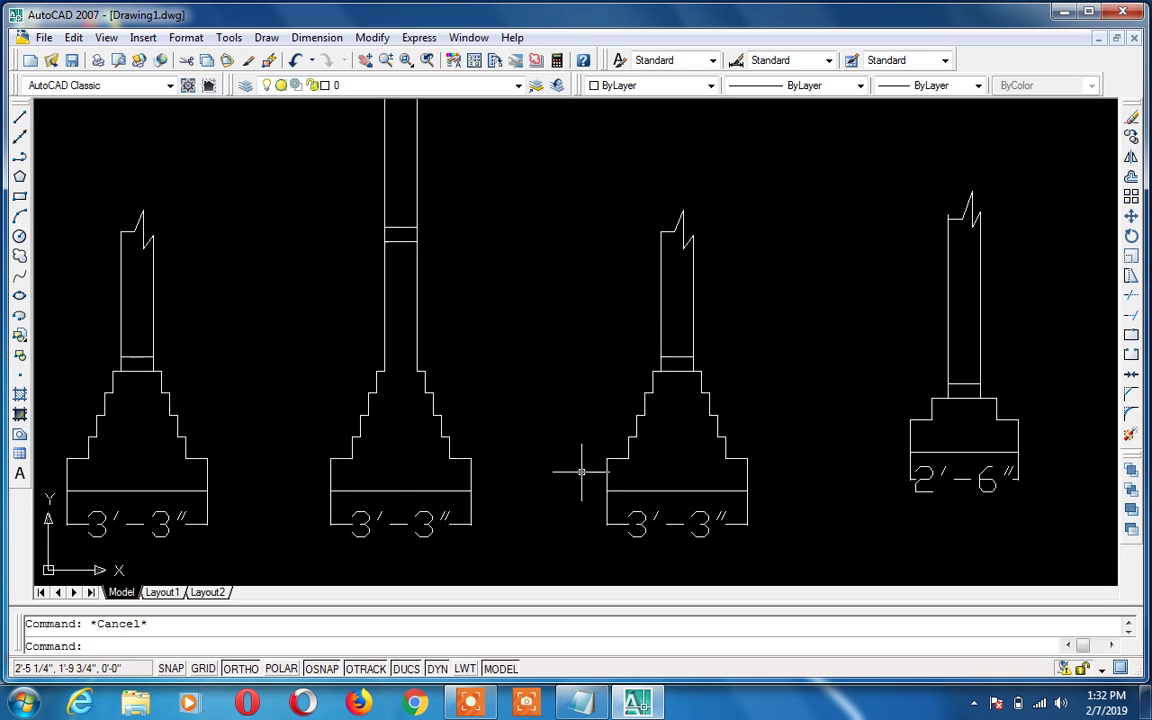
left_click(759, 271)
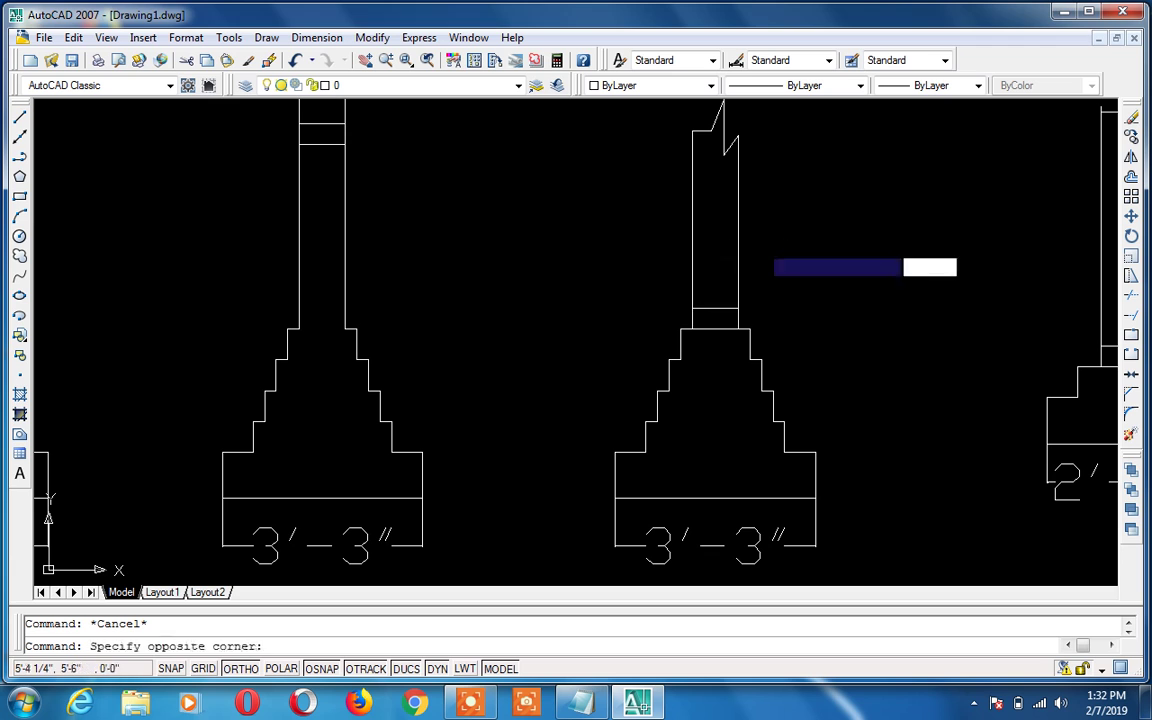
left_click(668, 269)
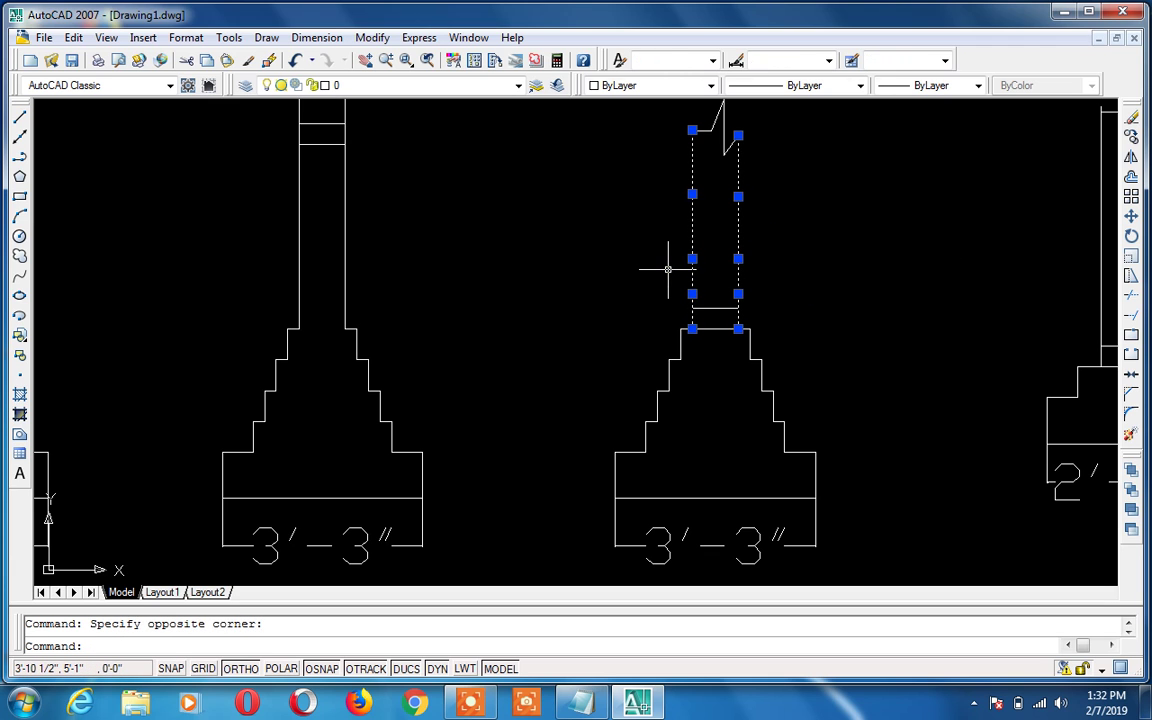
key("Delete")
left_click(756, 170)
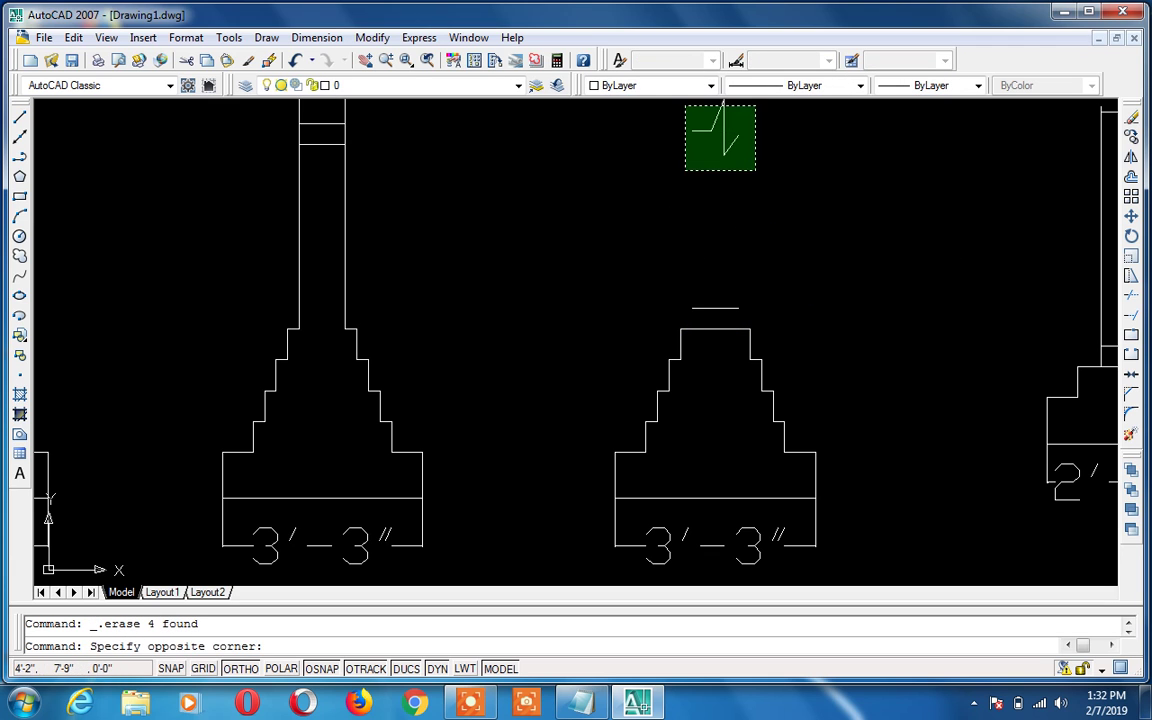
left_click(686, 104)
key("Delete")
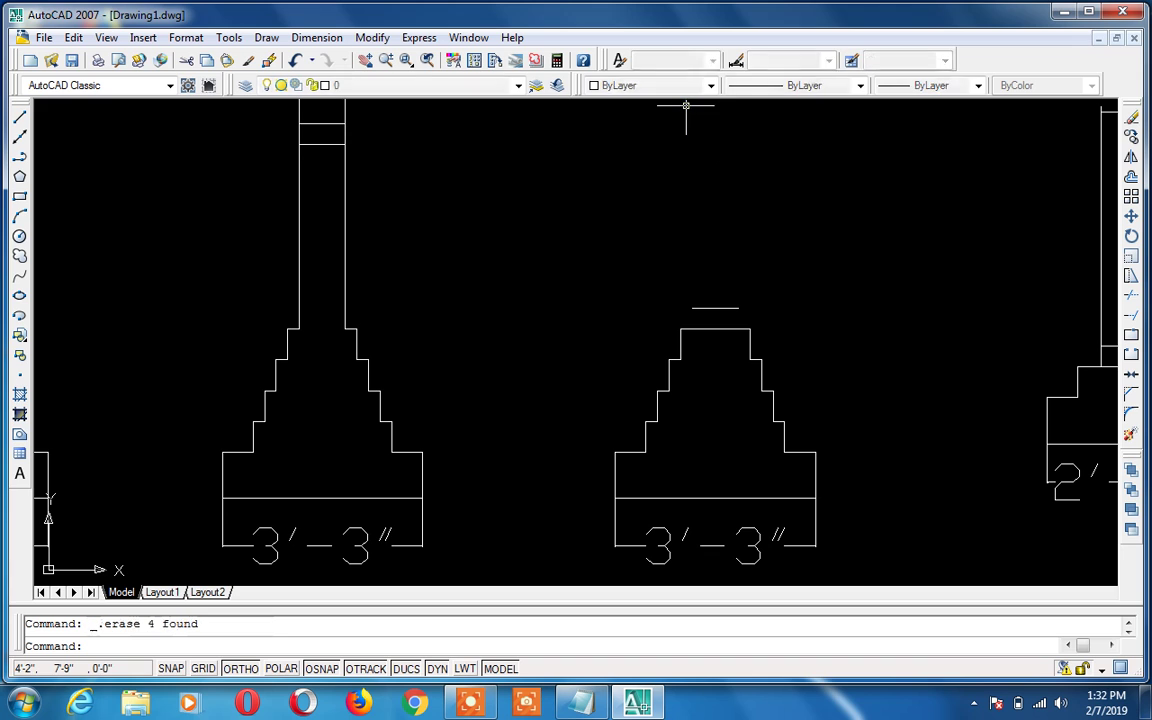
Erase the fourth foundation's leftover wall cross line and the horizontal line segments on top of its uppermost step
left_click(733, 308)
left_click(724, 316)
key("Delete")
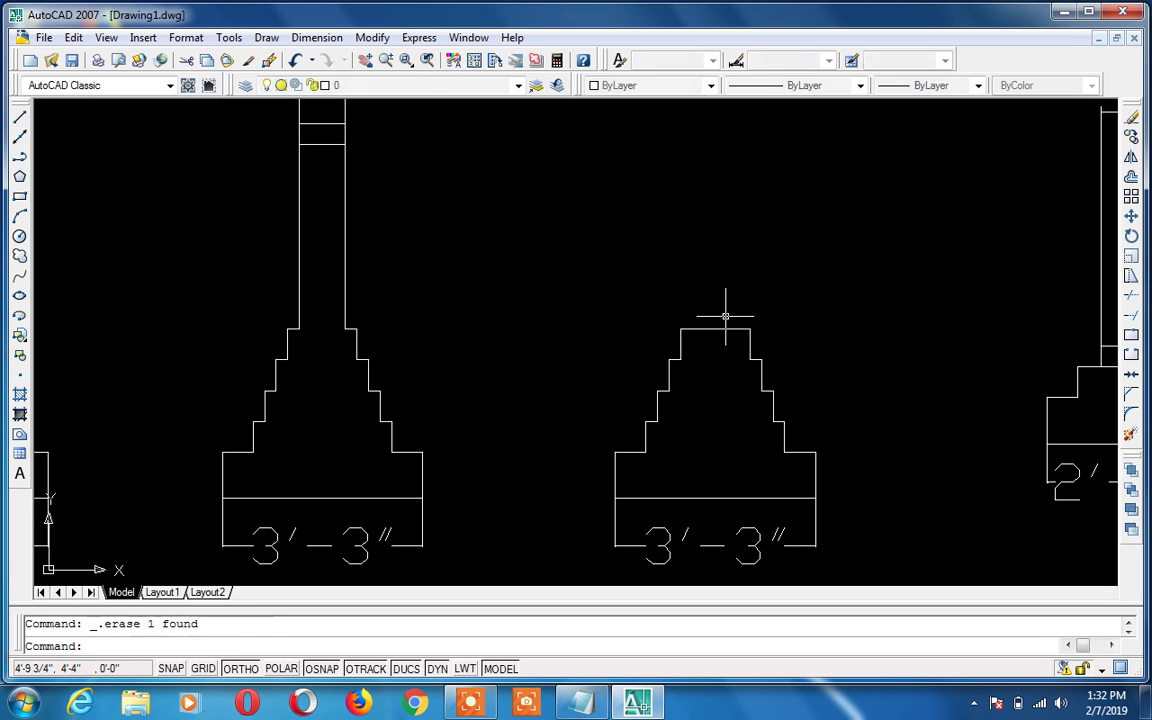
left_click(725, 328)
key("Delete")
left_click(742, 321)
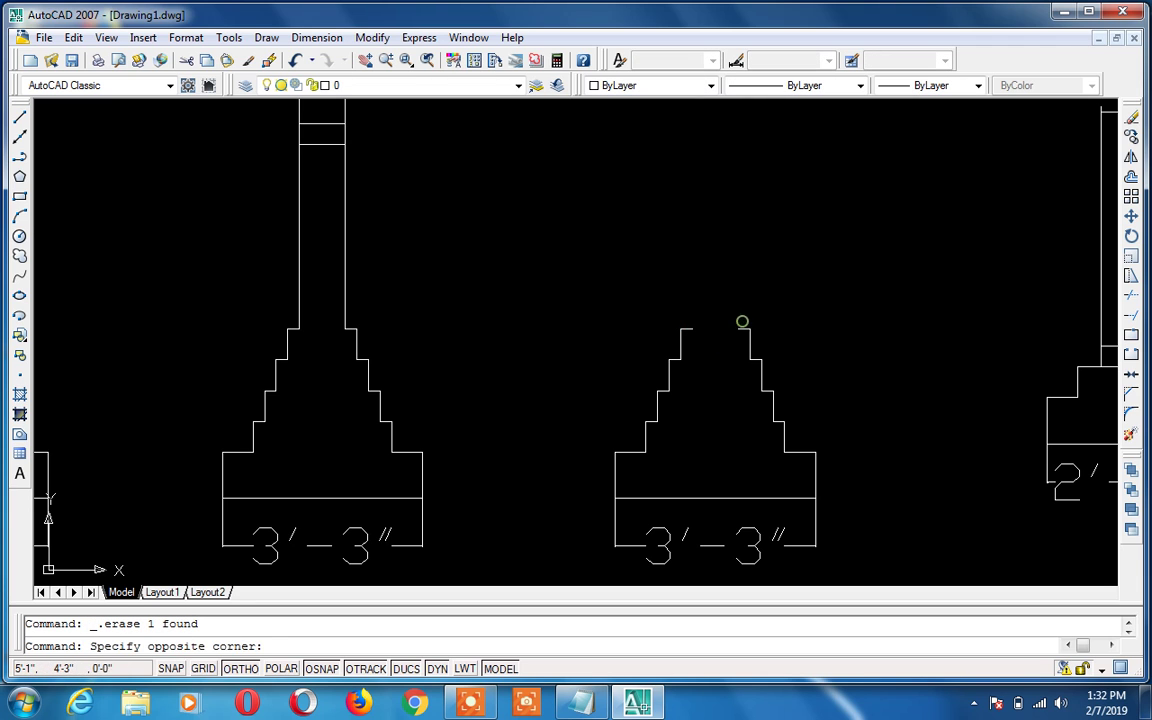
left_click(688, 340)
key("Delete")
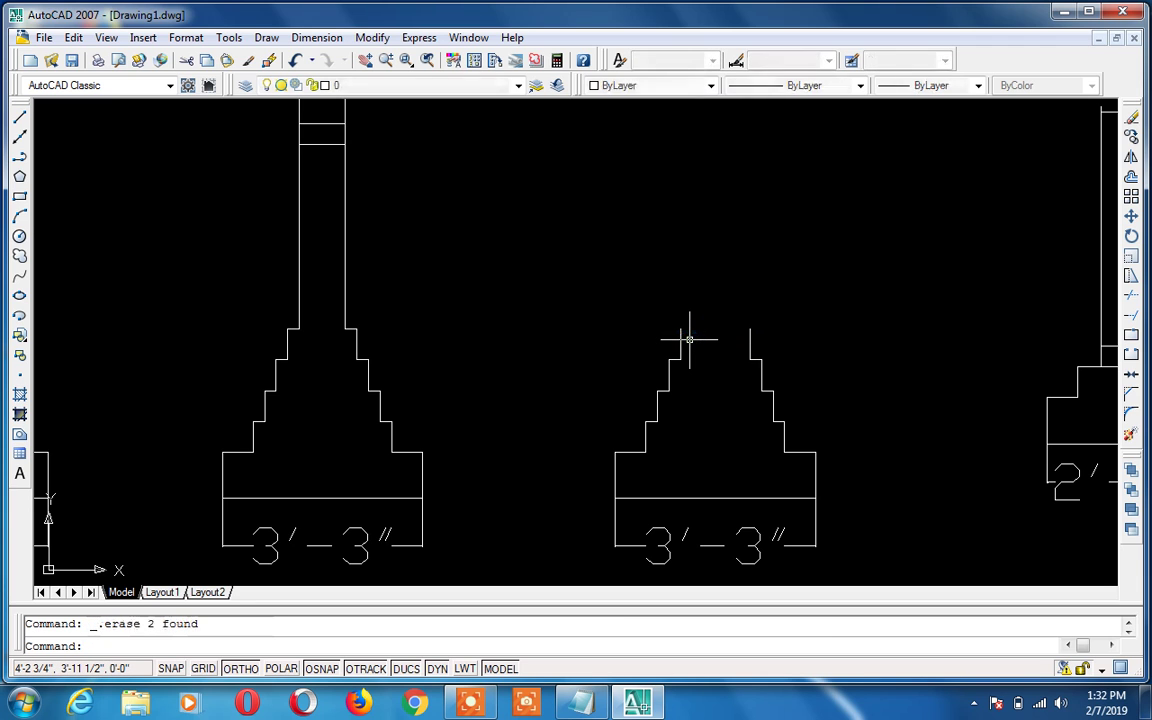
Draw two vertical wall lines about 3'-6" long upward from the upper ends of the fourth foundation's top step
type("l")
key("Return")
left_click(750, 328)
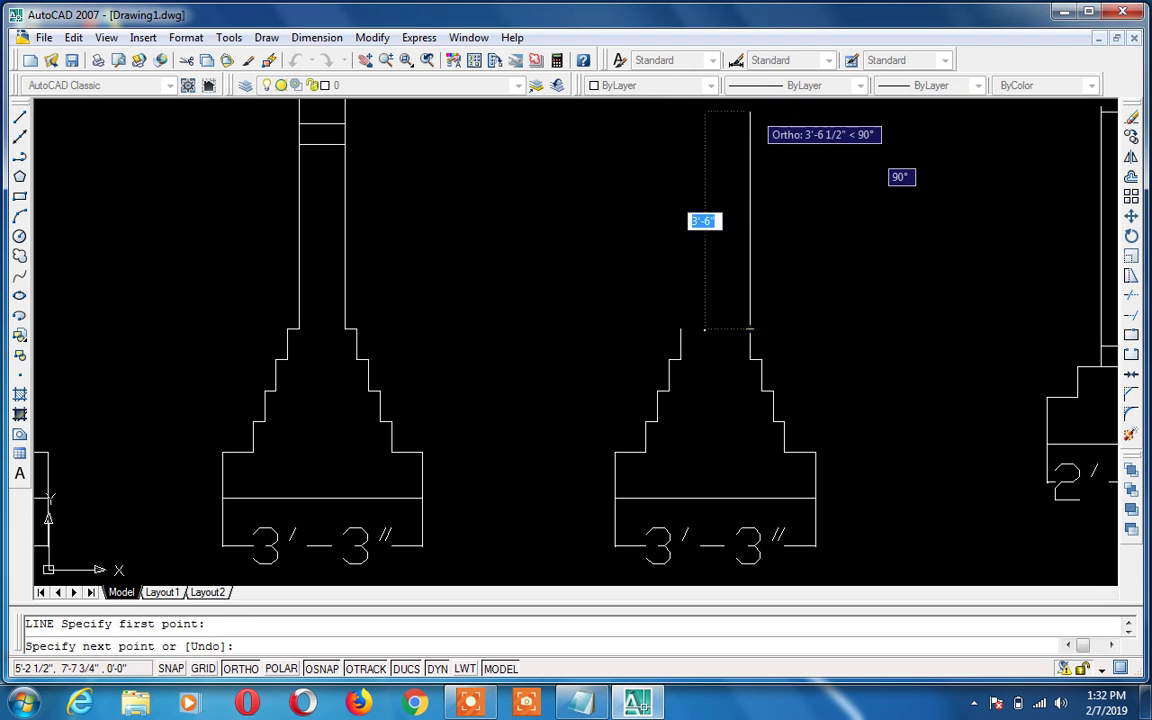
left_click(752, 110)
key("Return")
key("Return")
left_click(681, 328)
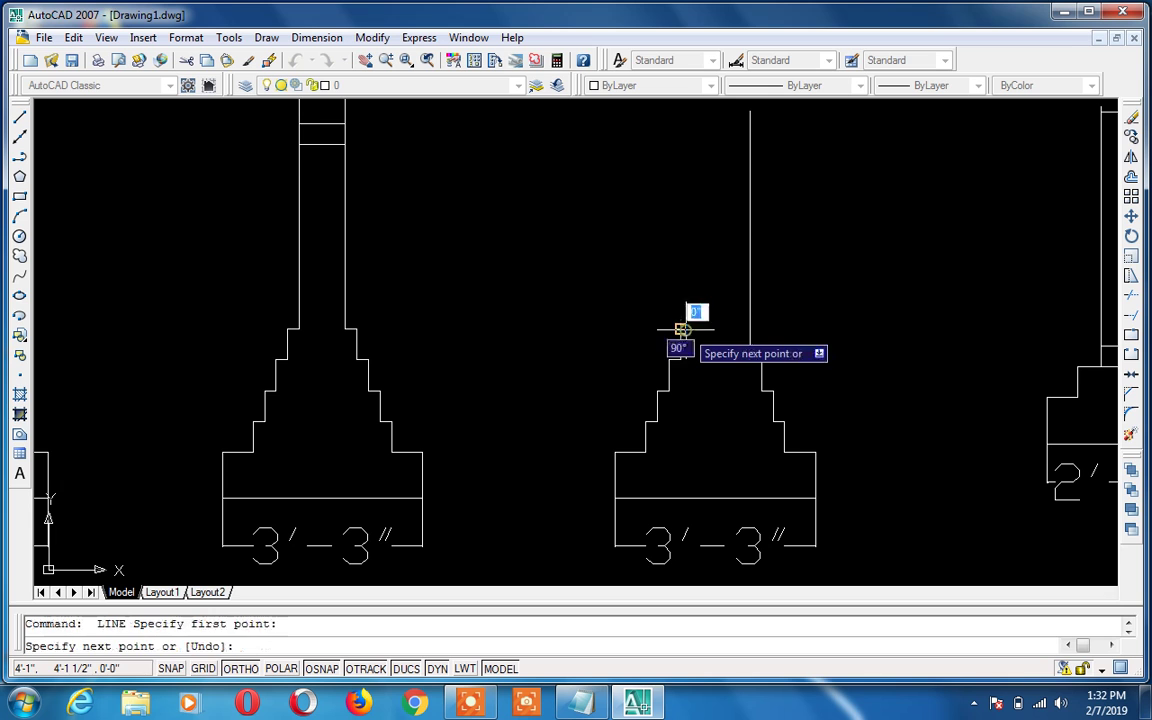
left_click(679, 113)
key("Return")
Add an aligned dimension across the width of the fourth foundation's new wall
type("dal")
key("Return")
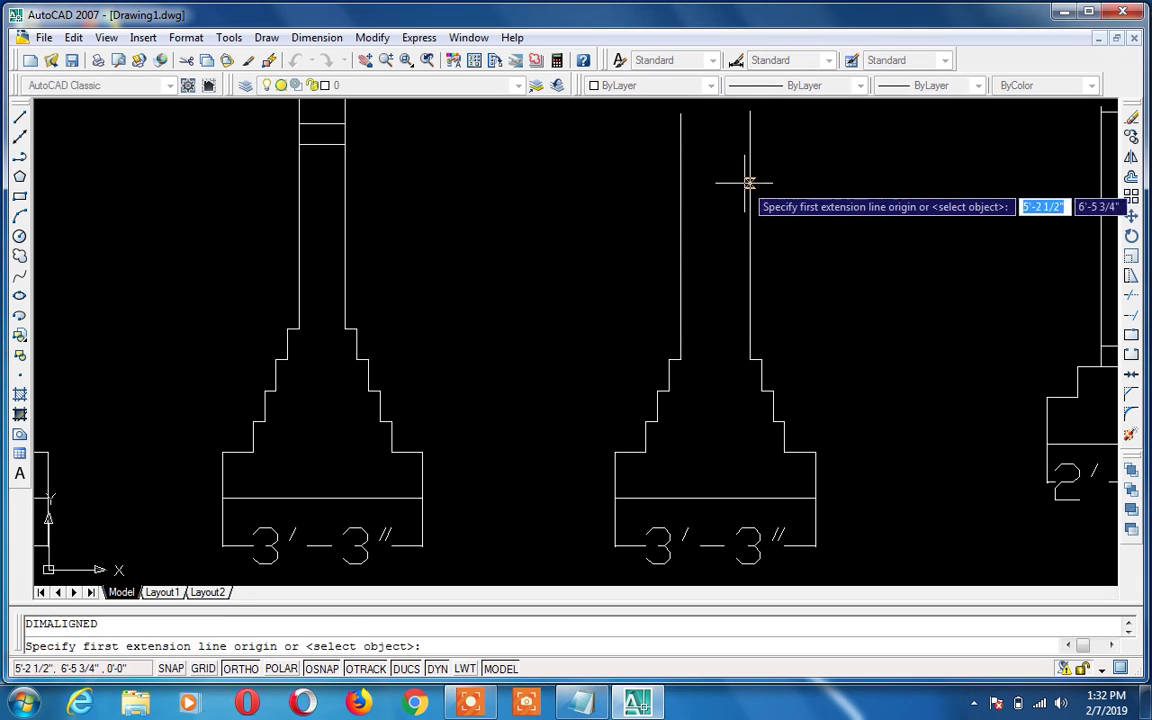
left_click(750, 183)
left_click(679, 184)
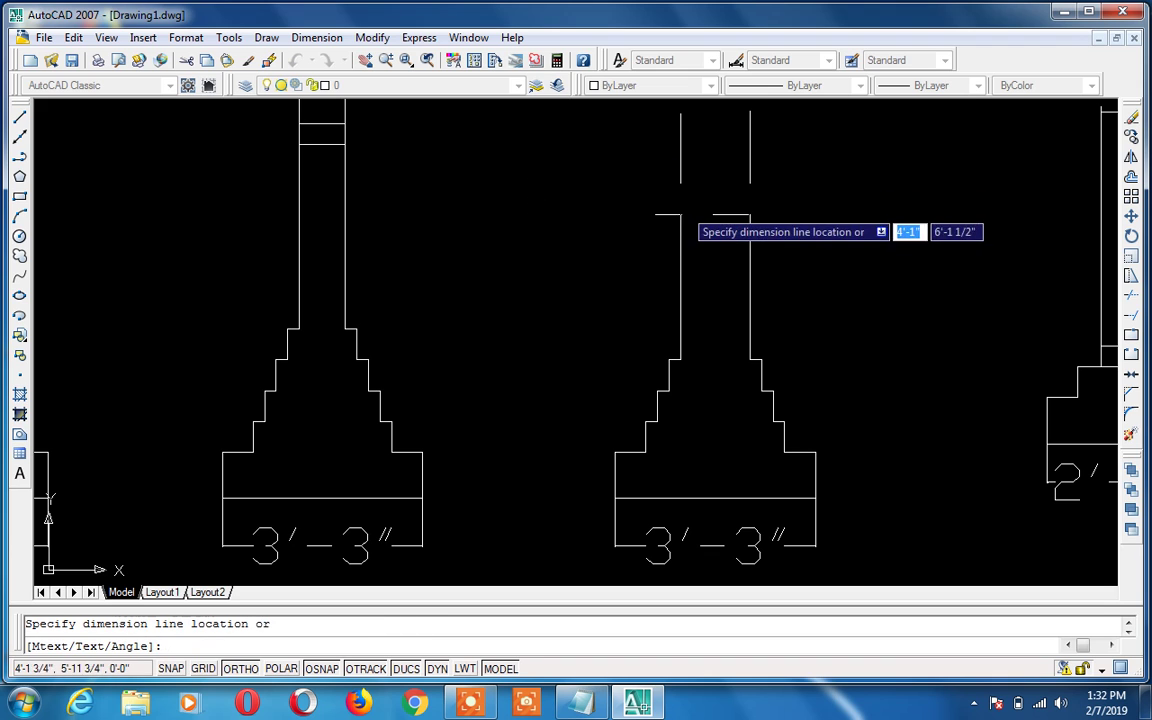
left_click(725, 221)
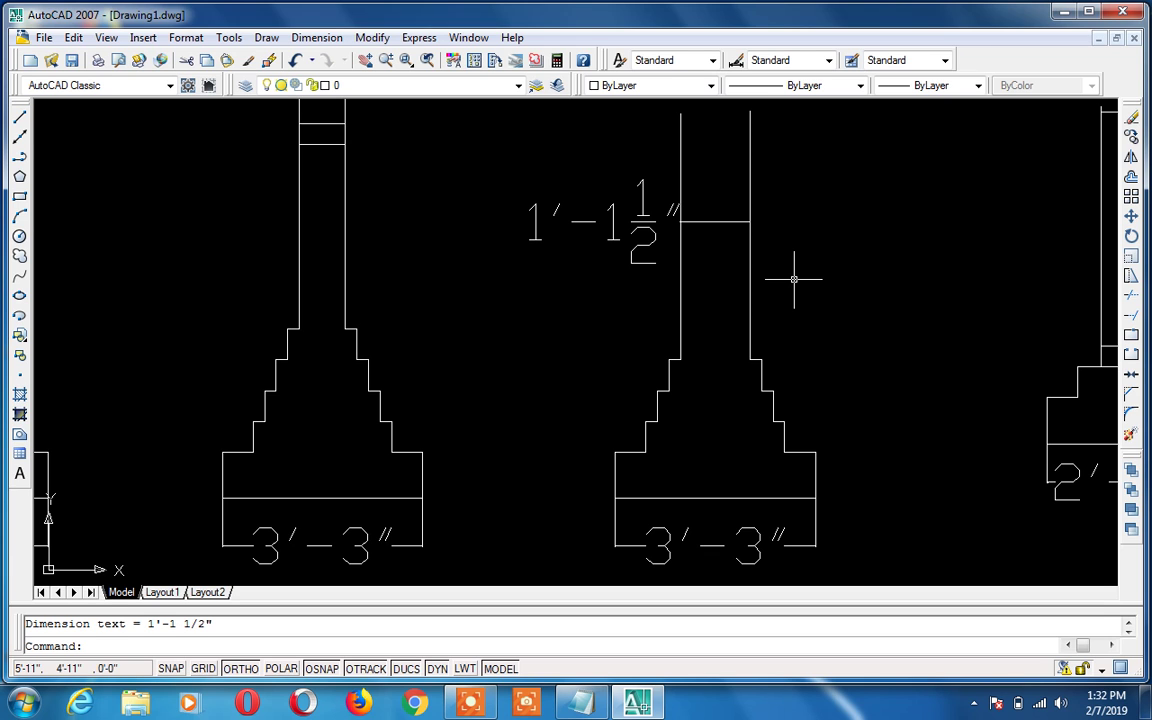
Draw a horizontal line across the base of the fourth foundation's wall, between its two wall lines
type("l")
key("Return")
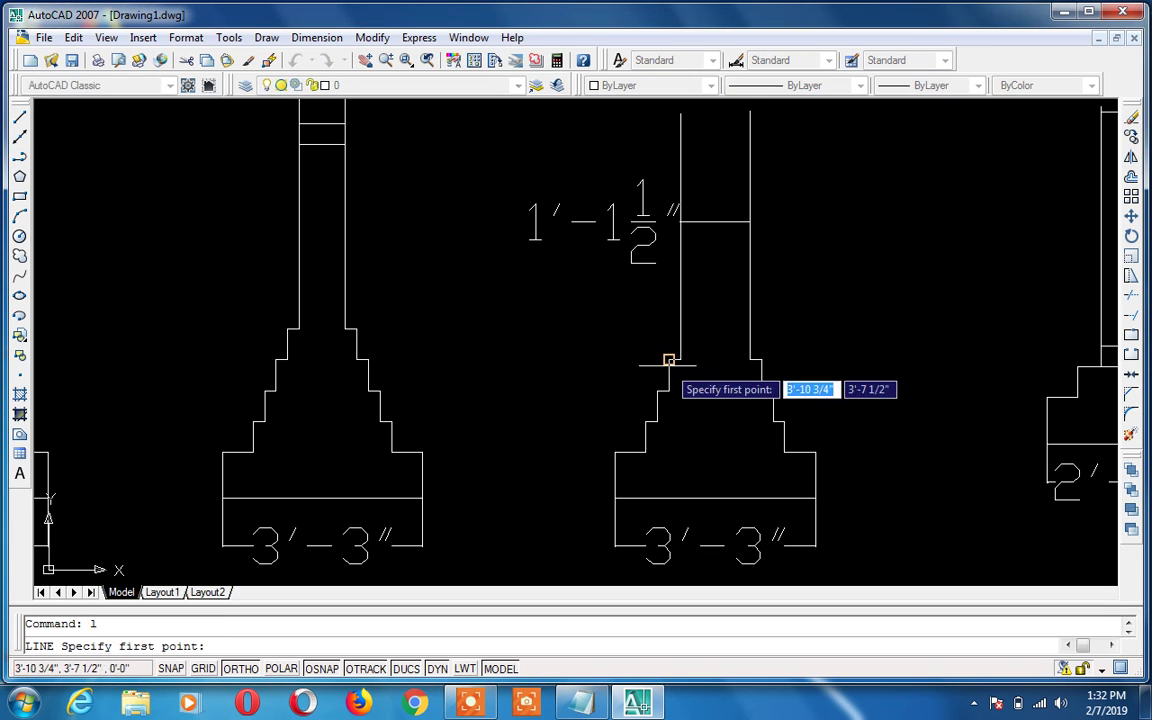
left_click(674, 360)
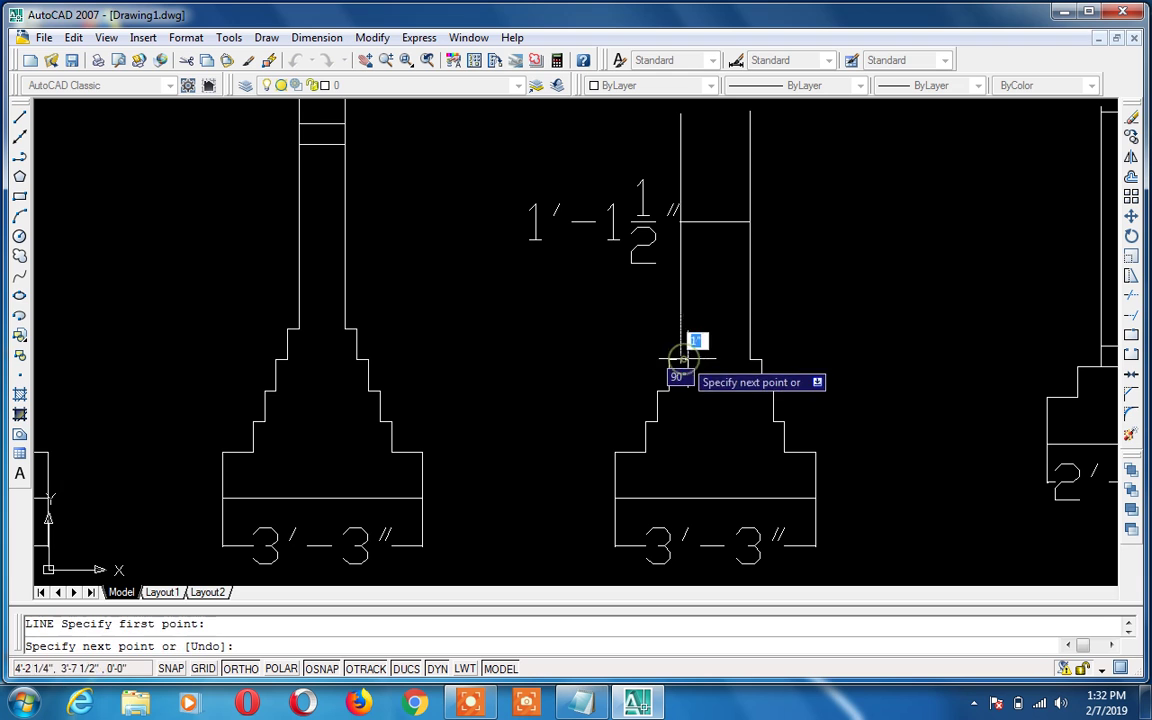
key("Return")
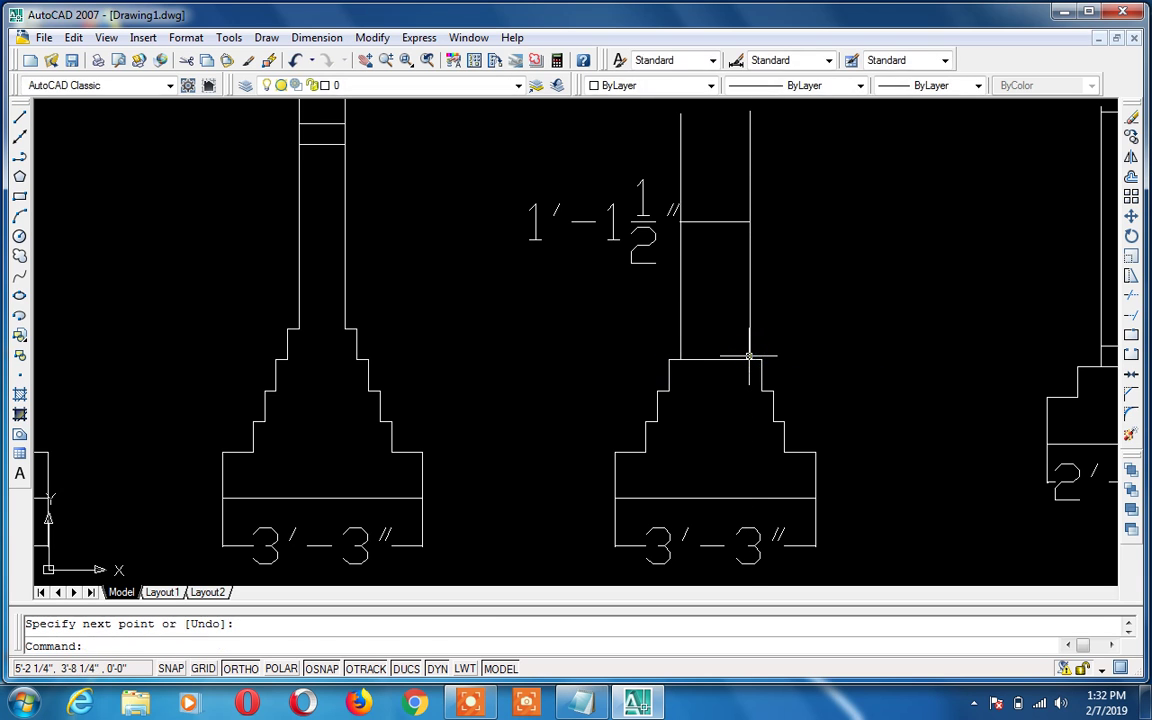
Offset the fourth foundation's wall-base line 4 inches upward inside the wall
type("o")
key("Return")
type("4")
key("Return")
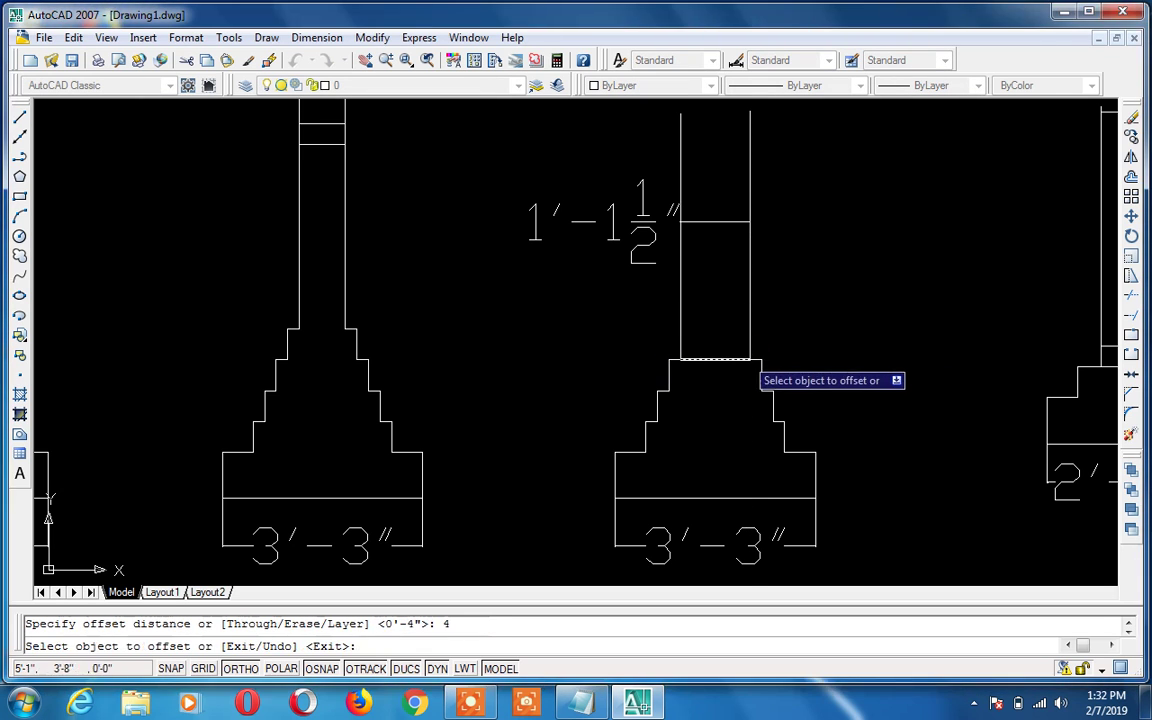
left_click(730, 359)
left_click(732, 340)
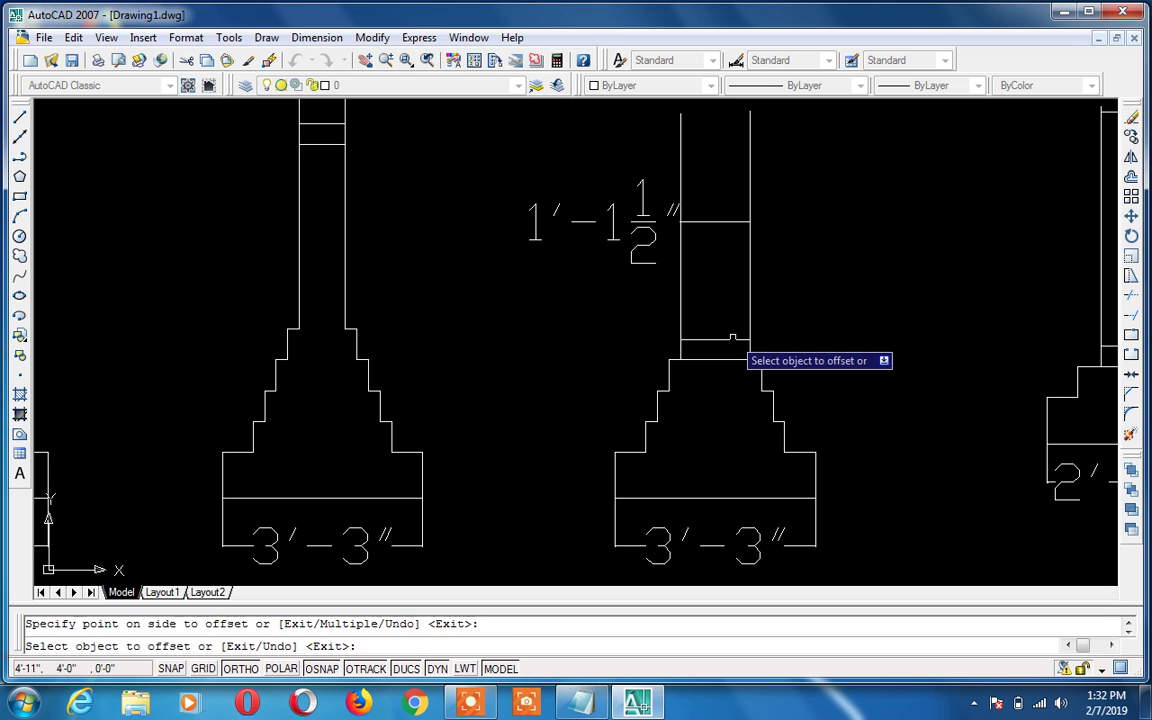
key("Escape")
scroll(732, 340, "down", 5)
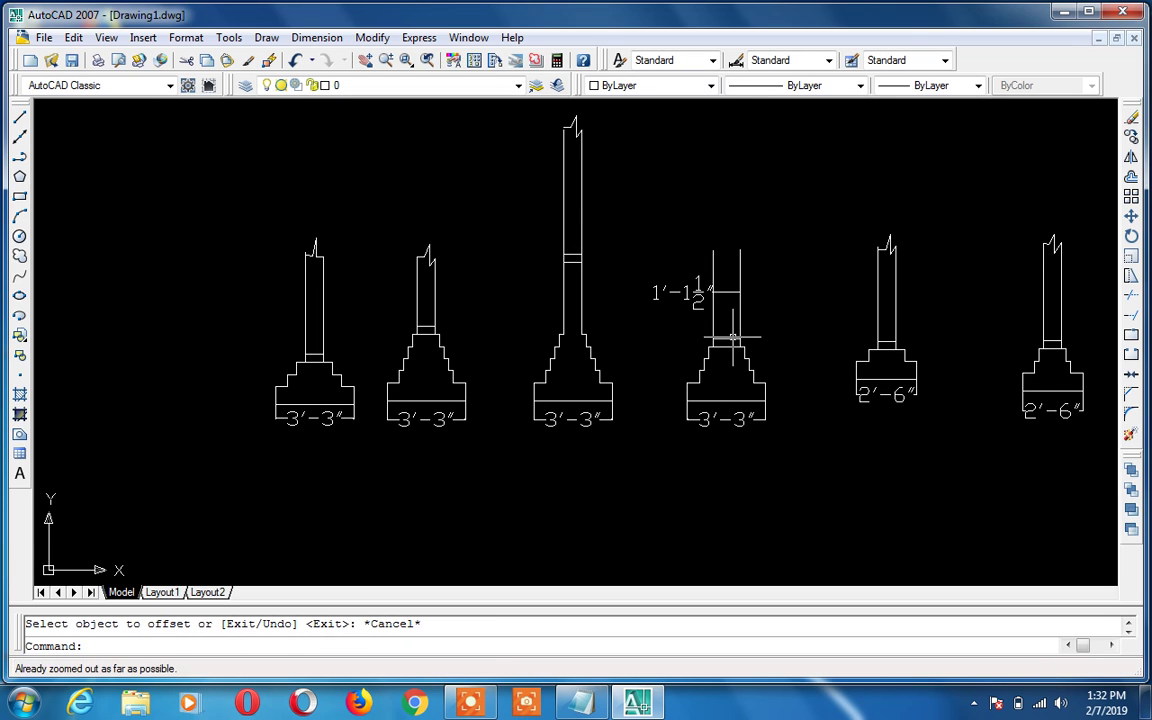
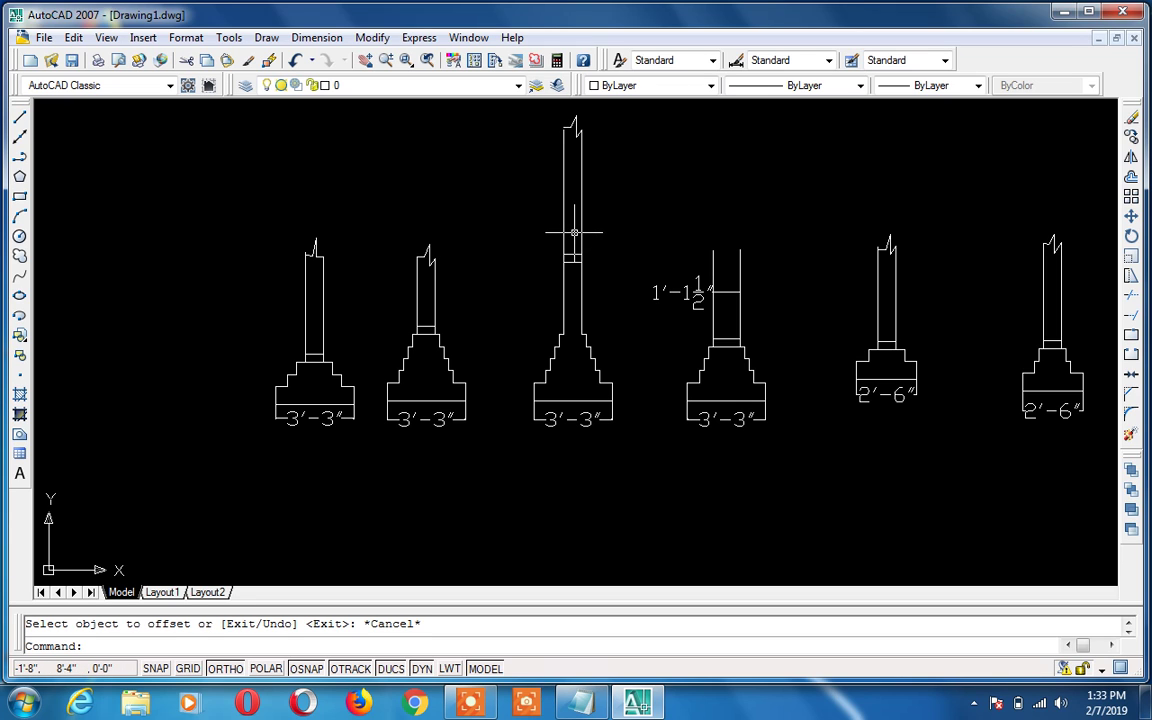
Draw horizontal lines closing the top of the wide bottom block on the first and second 3'-3" foundations
key("Escape")
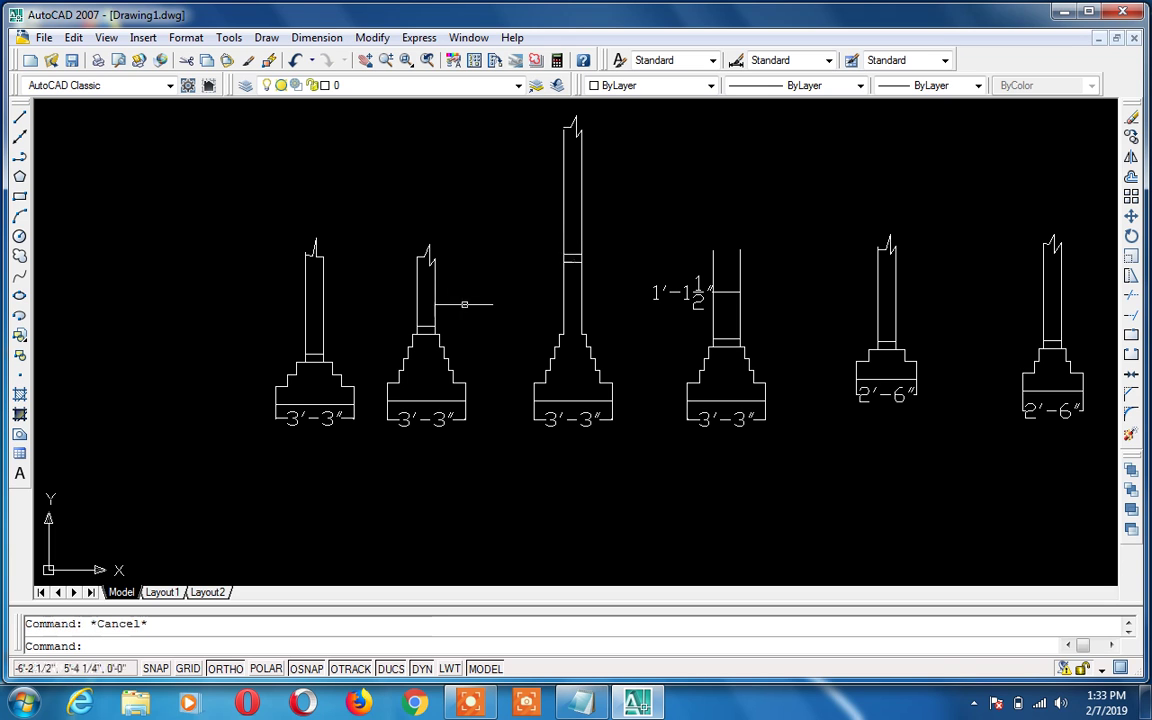
type("l")
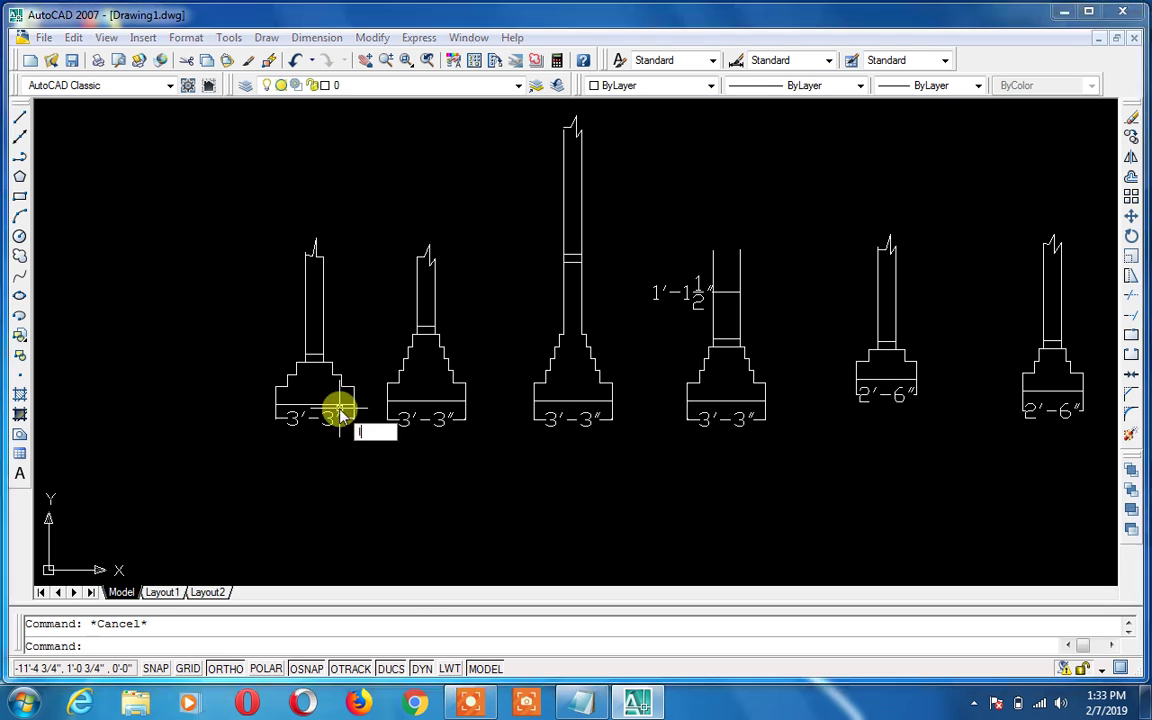
key("Return")
left_click(275, 387)
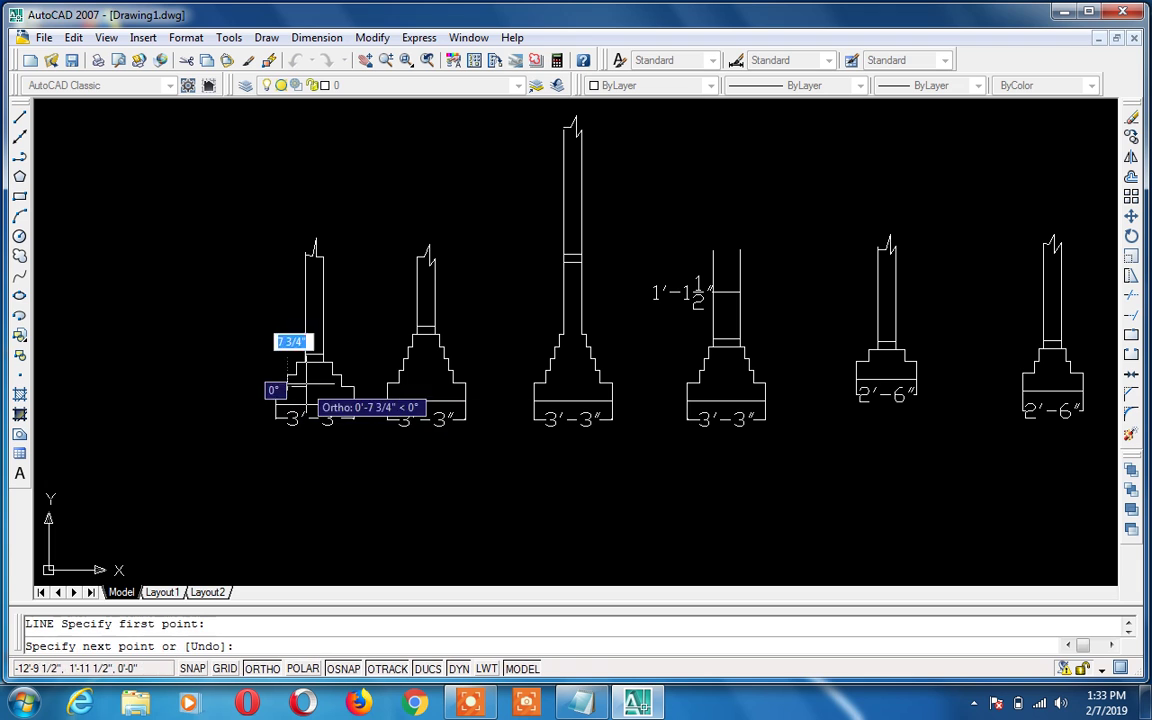
left_click(338, 387)
key("Return")
key("Return")
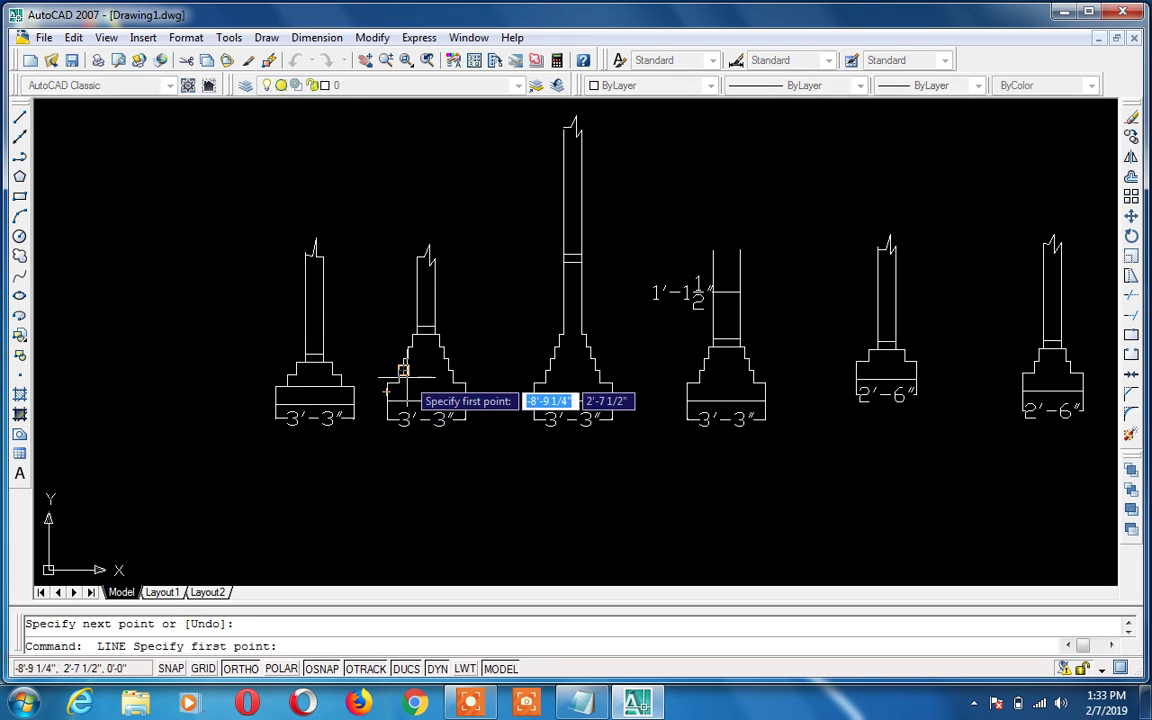
left_click(400, 382)
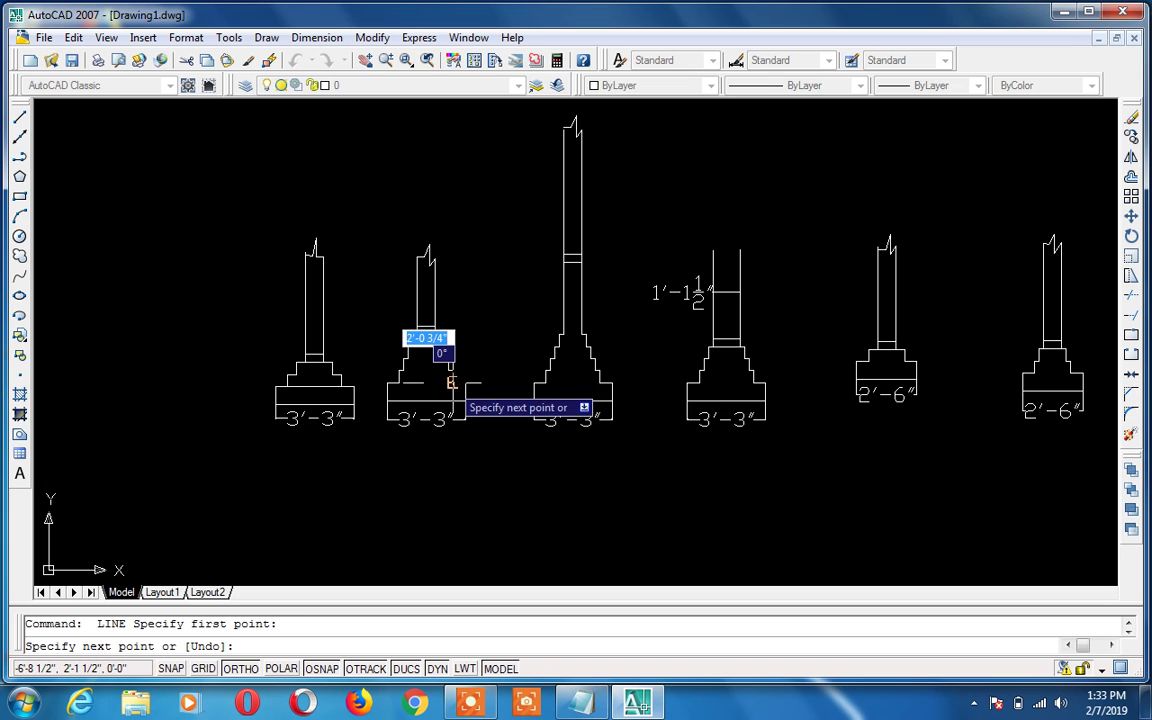
left_click(451, 382)
key("Return")
Draw horizontal lines closing the top of the wide bottom block on the third and fourth 3'-3" foundations
key("Return")
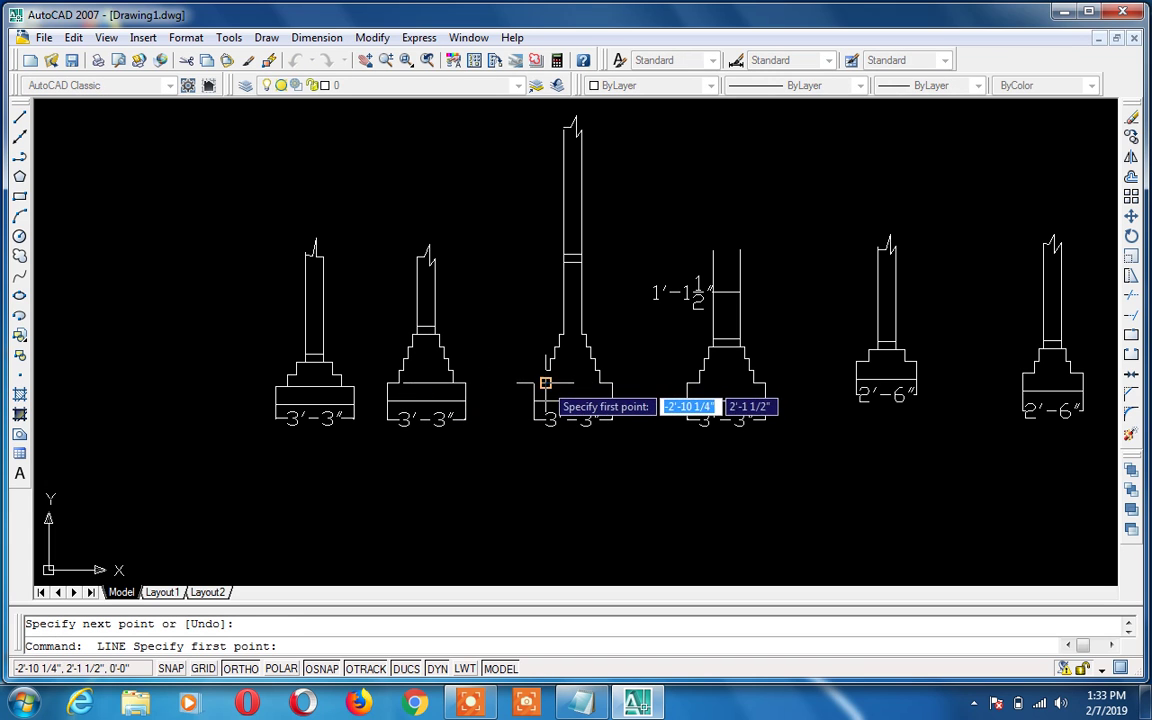
left_click(540, 382)
left_click(610, 382)
key("Return")
key("Return")
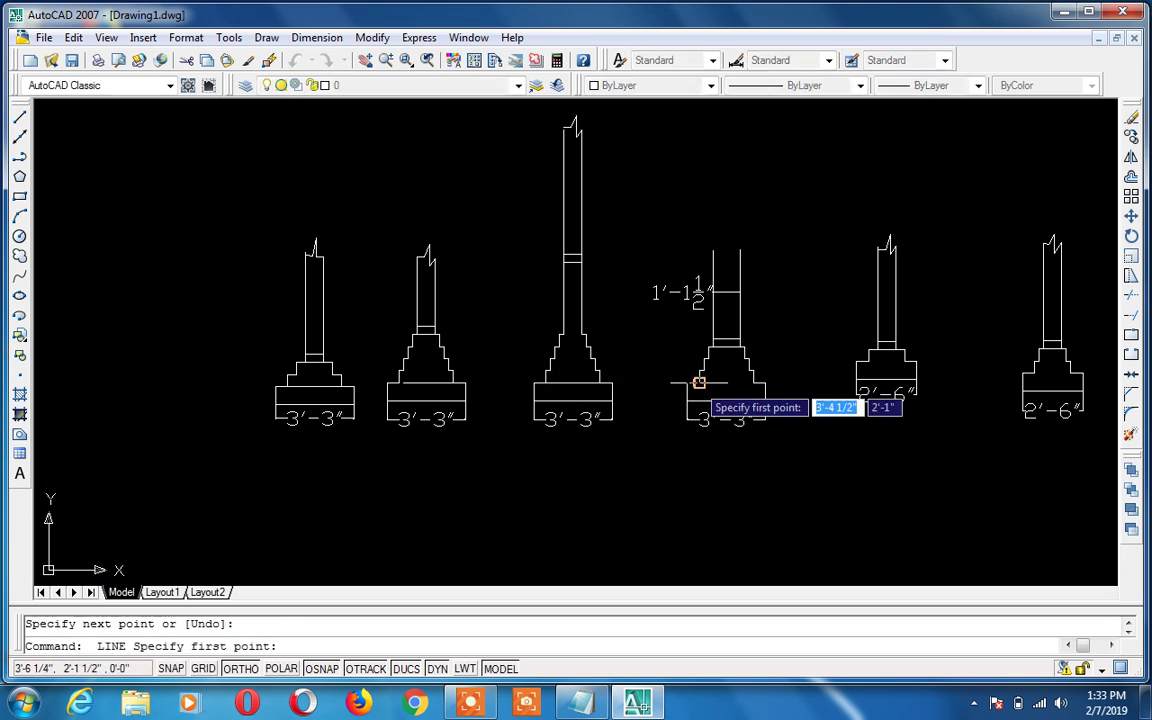
left_click(698, 382)
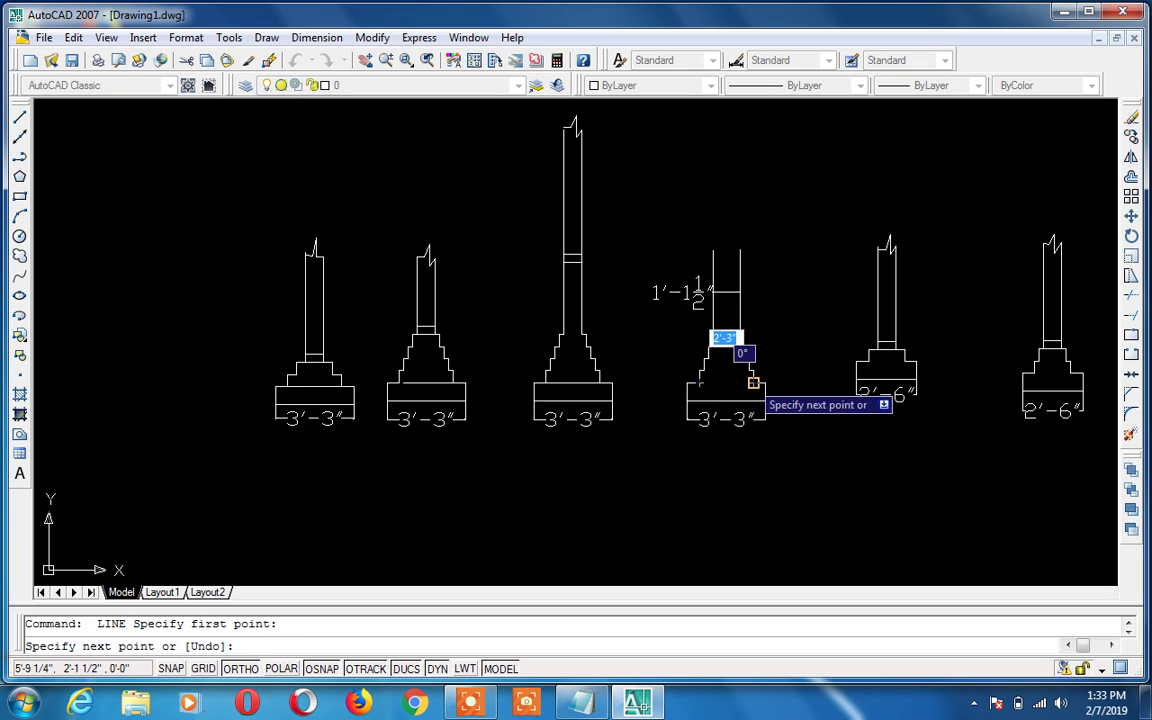
left_click(753, 382)
key("Return")
Draw horizontal lines closing the top of the wide bottom block on both 2'-6" foundations
key("Return")
left_click(866, 382)
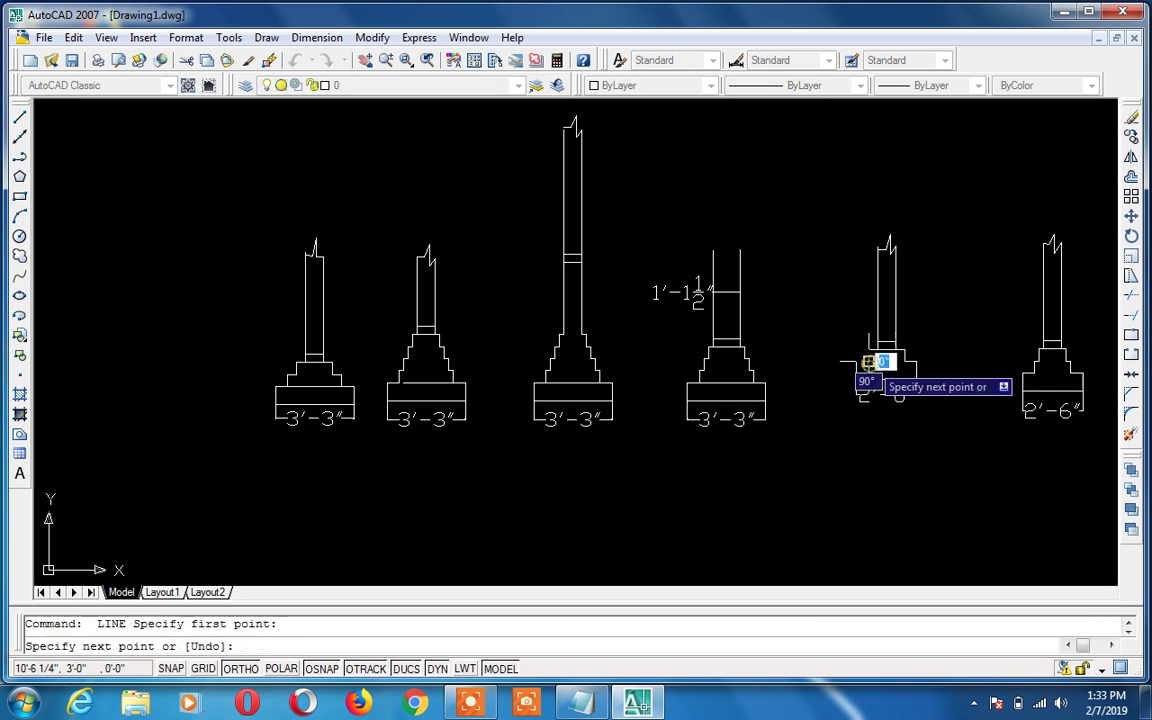
left_click(906, 362)
key("Return")
key("Return")
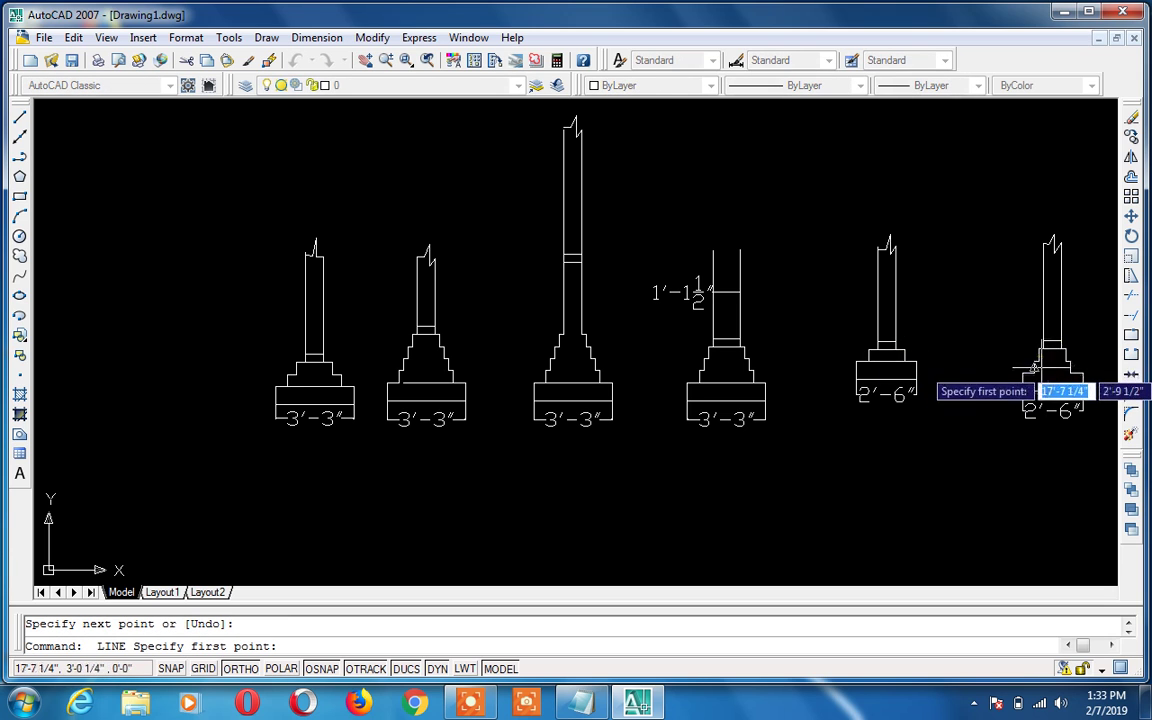
left_click(1035, 372)
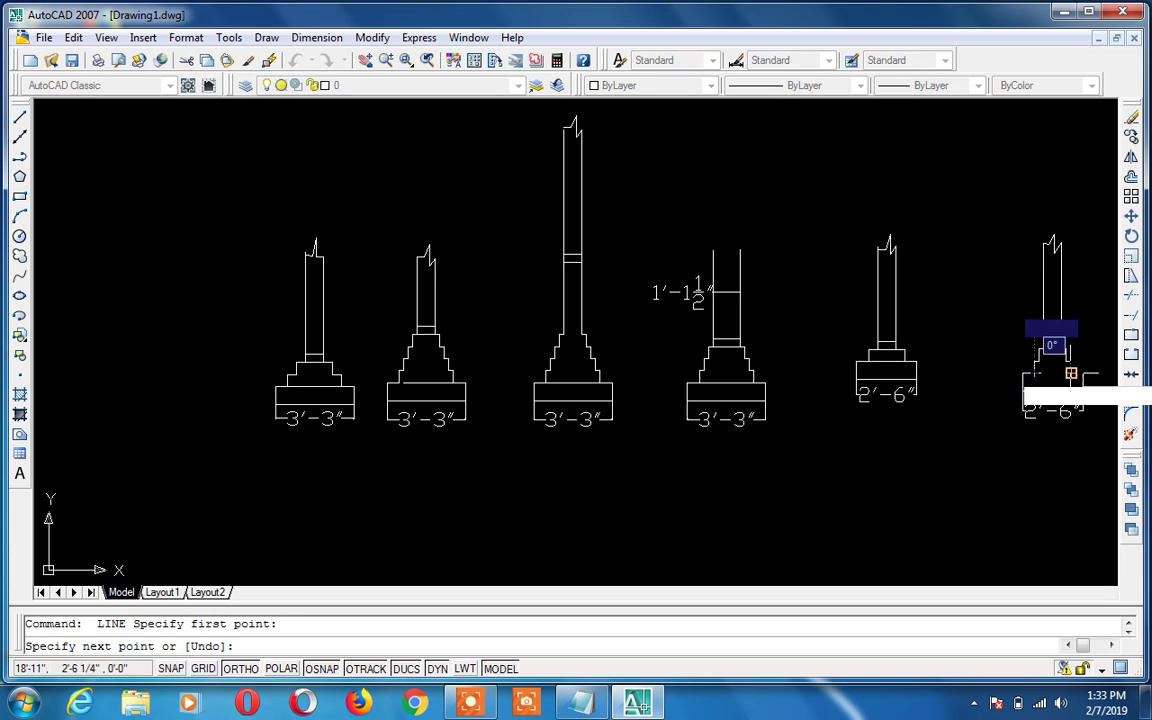
left_click(1083, 373)
key("Return")
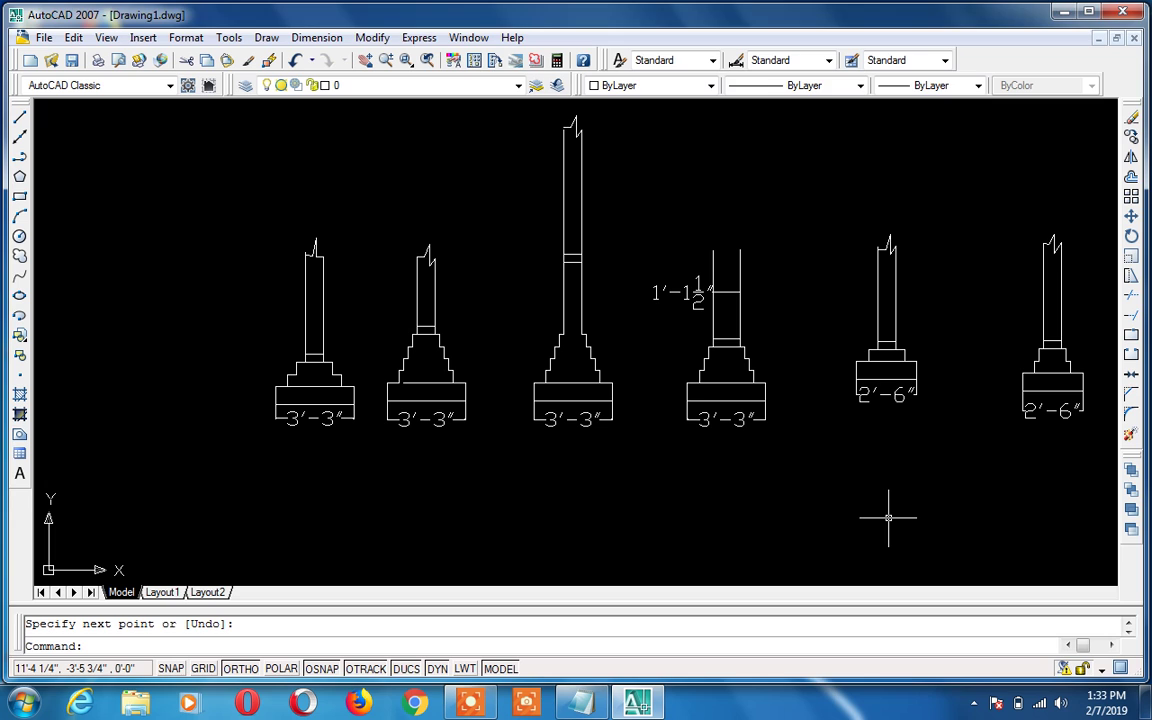
Start a hatch and select the predefined AR-CONC concrete pattern
type("h")
key("Return")
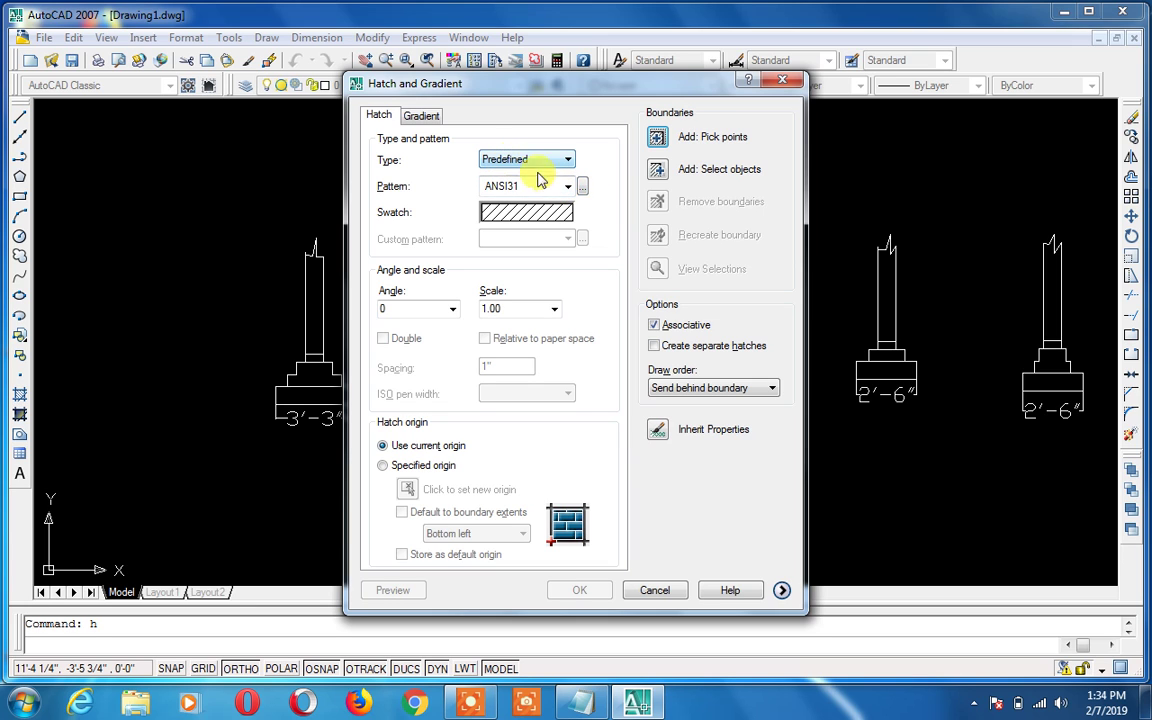
left_click(583, 187)
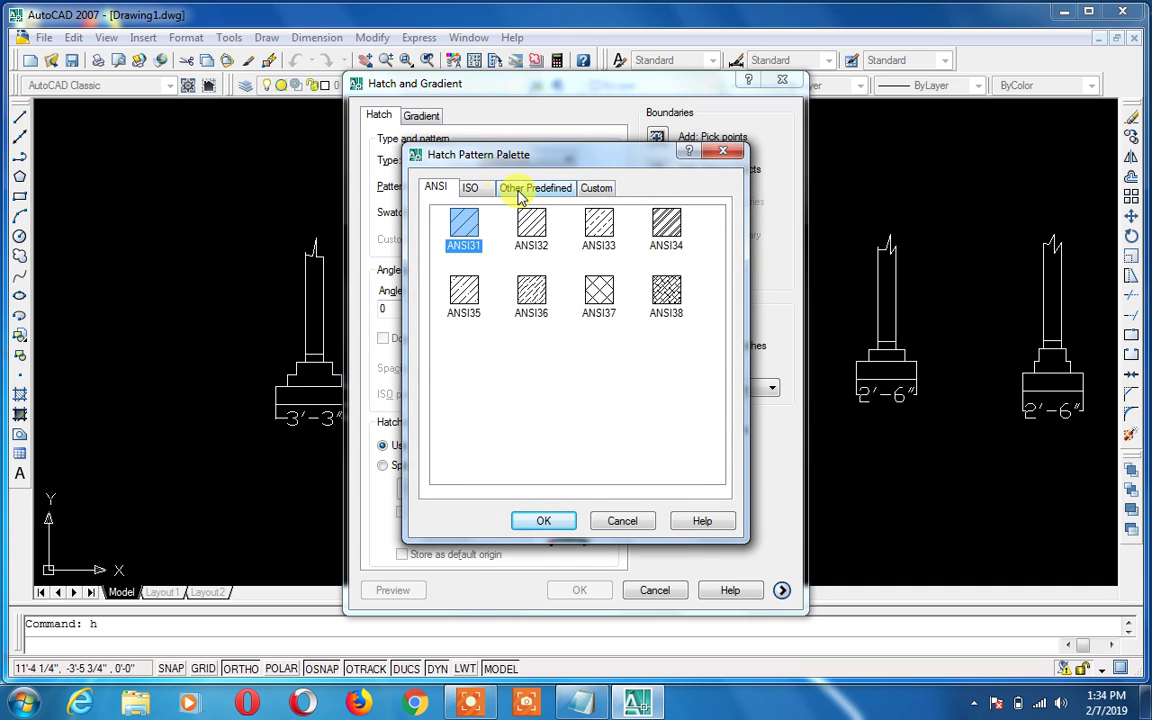
left_click(519, 190)
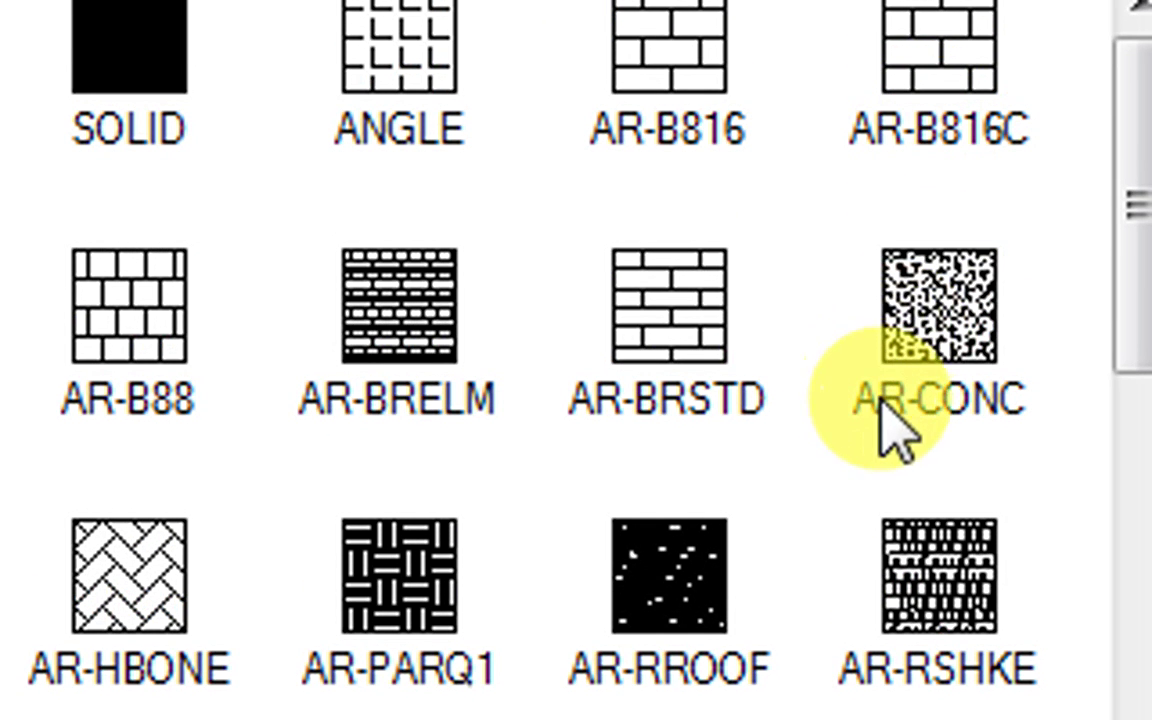
left_click(926, 350)
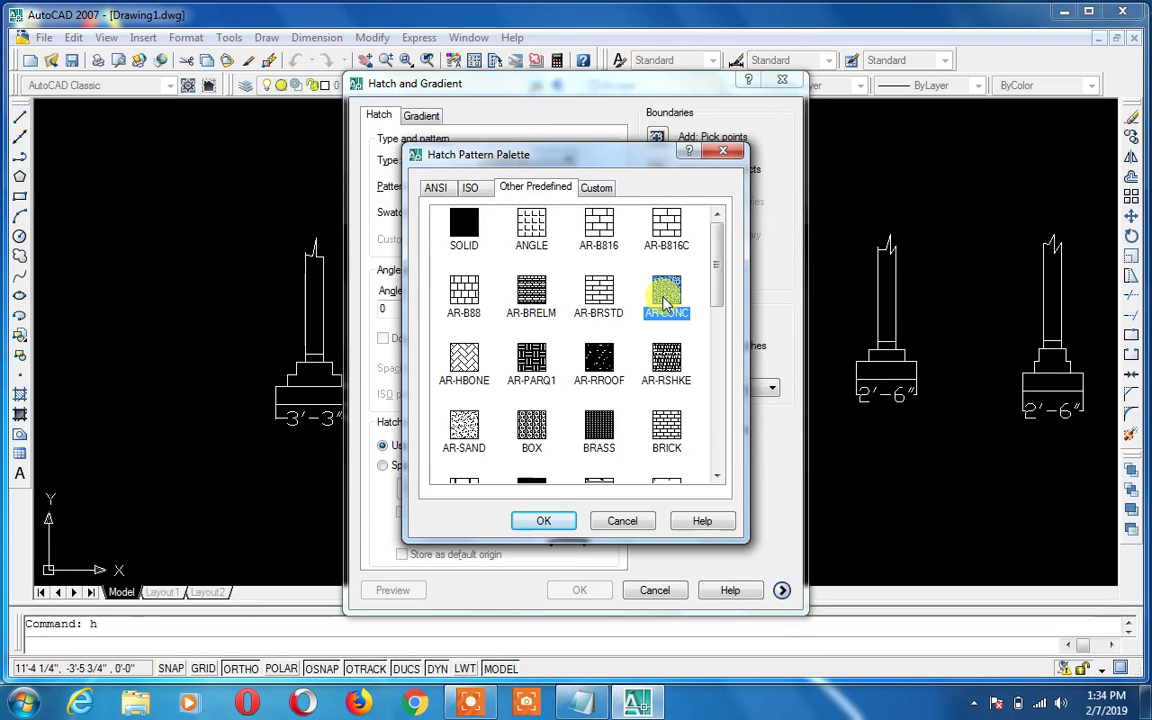
left_click(545, 520)
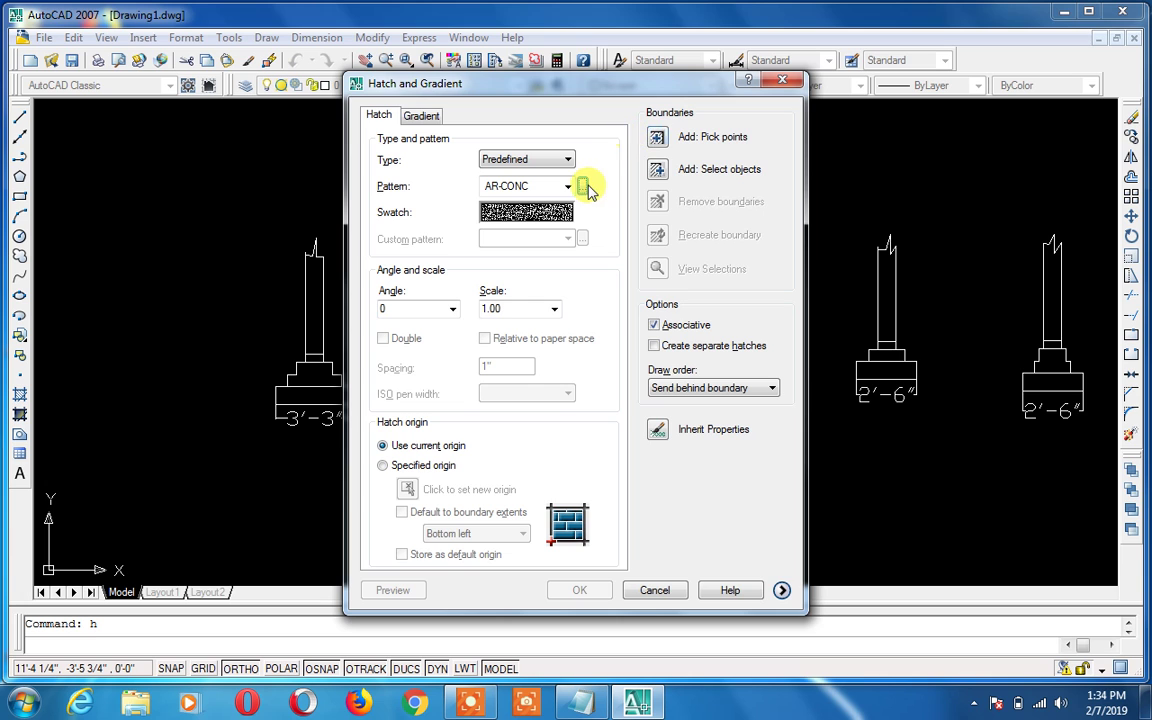
Apply the AR-CONC hatch to the bottom blocks of all four 3'-3" and both 2'-6" foundations
left_click(657, 139)
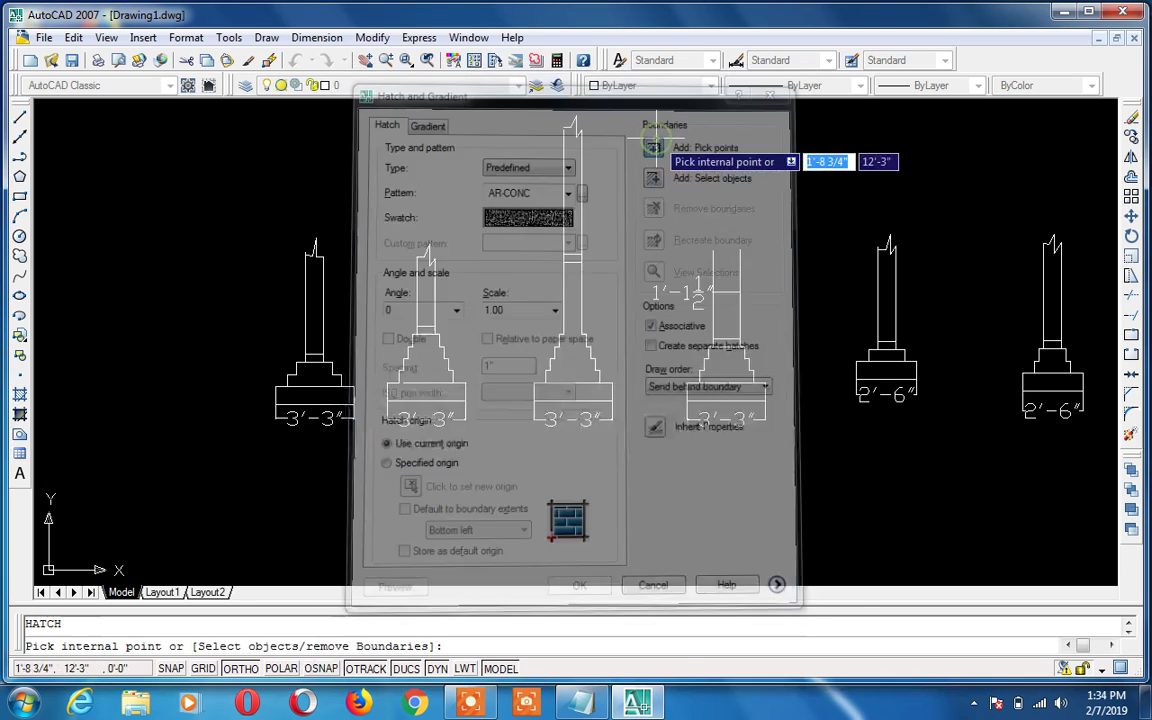
left_click(352, 397)
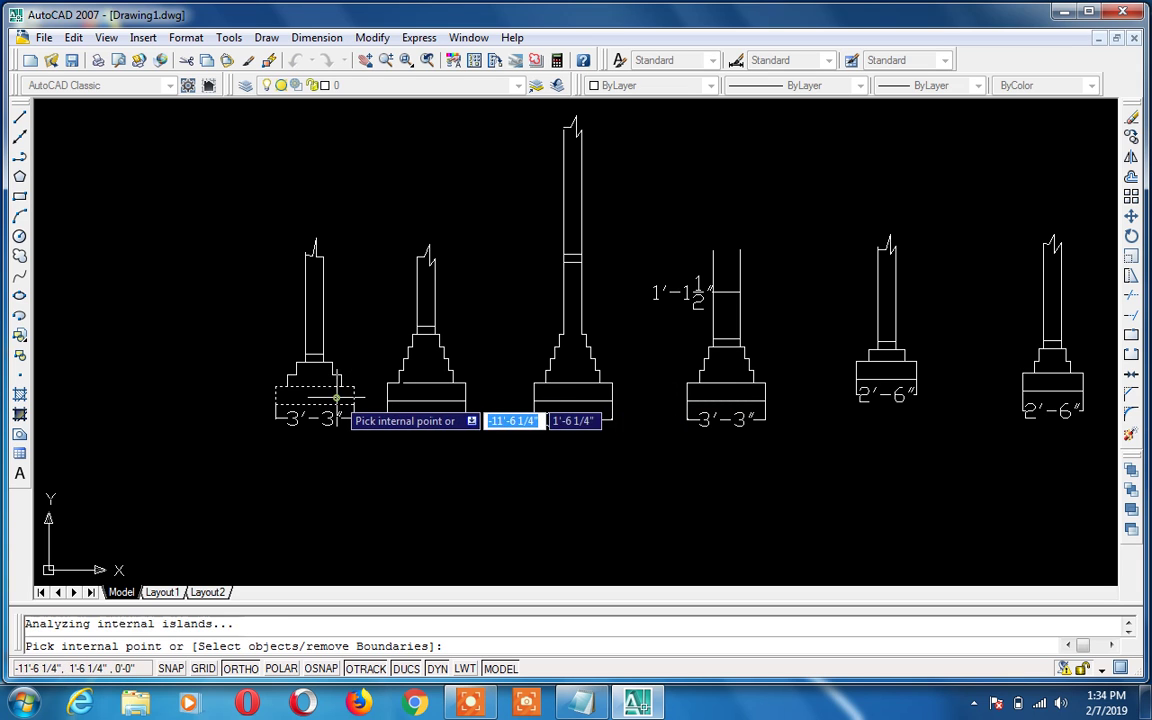
left_click(406, 392)
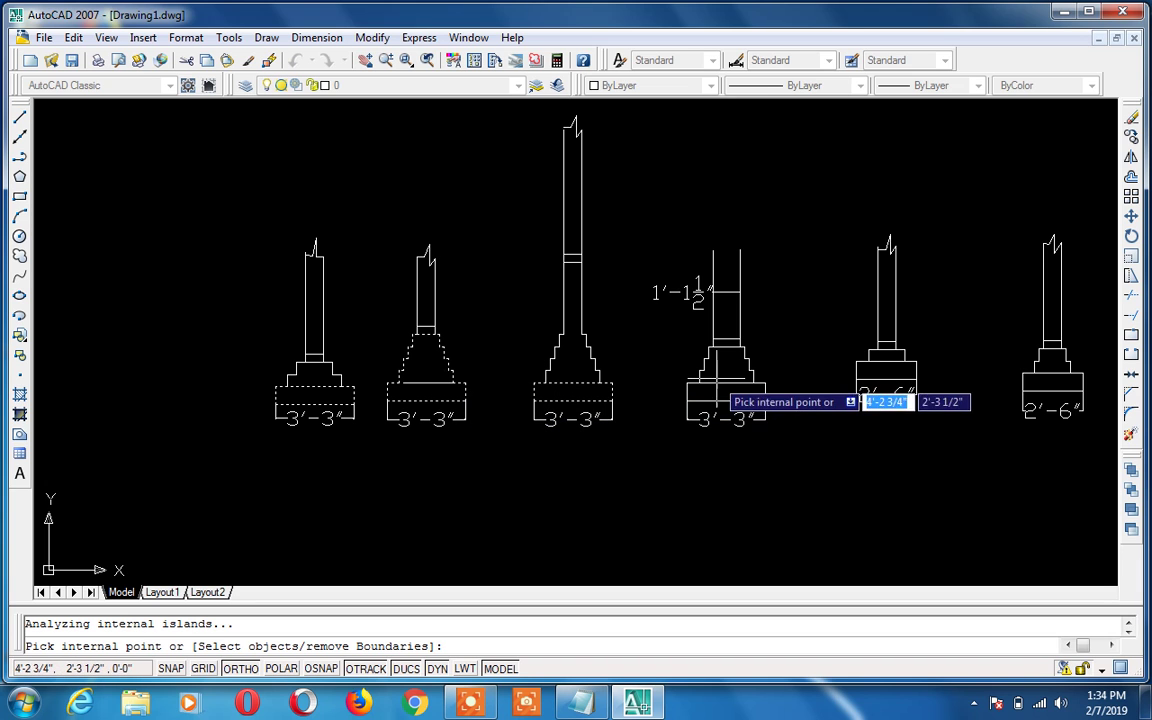
left_click(718, 392)
left_click(898, 374)
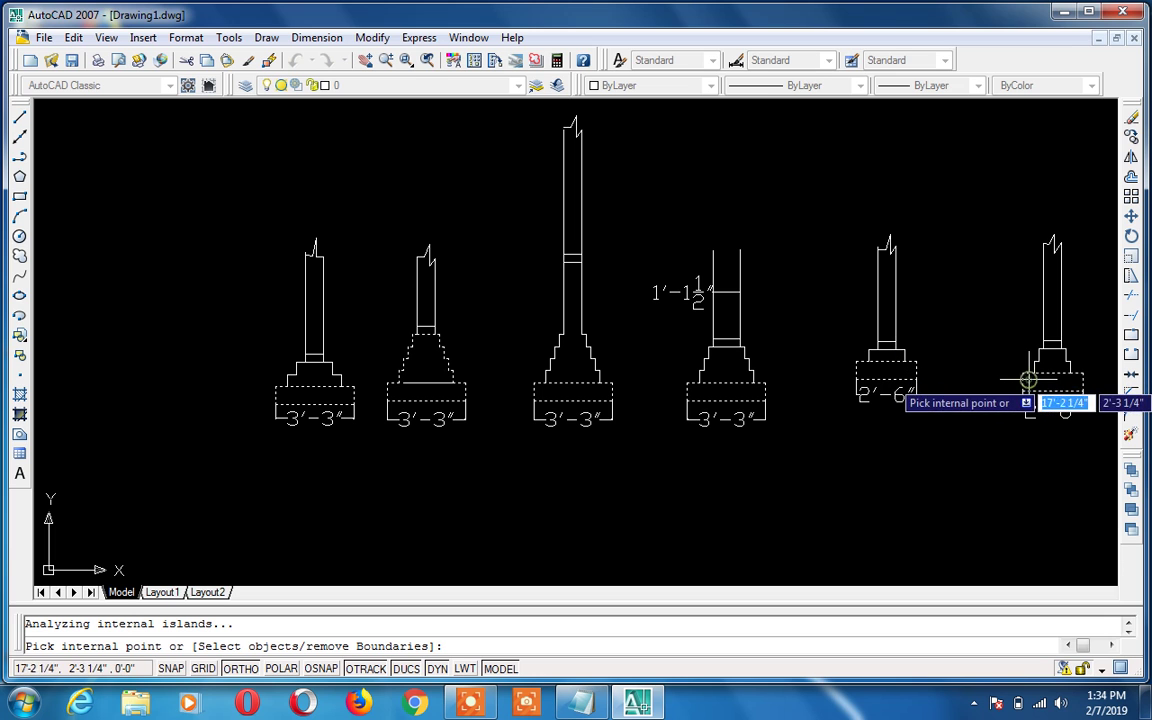
key("Return")
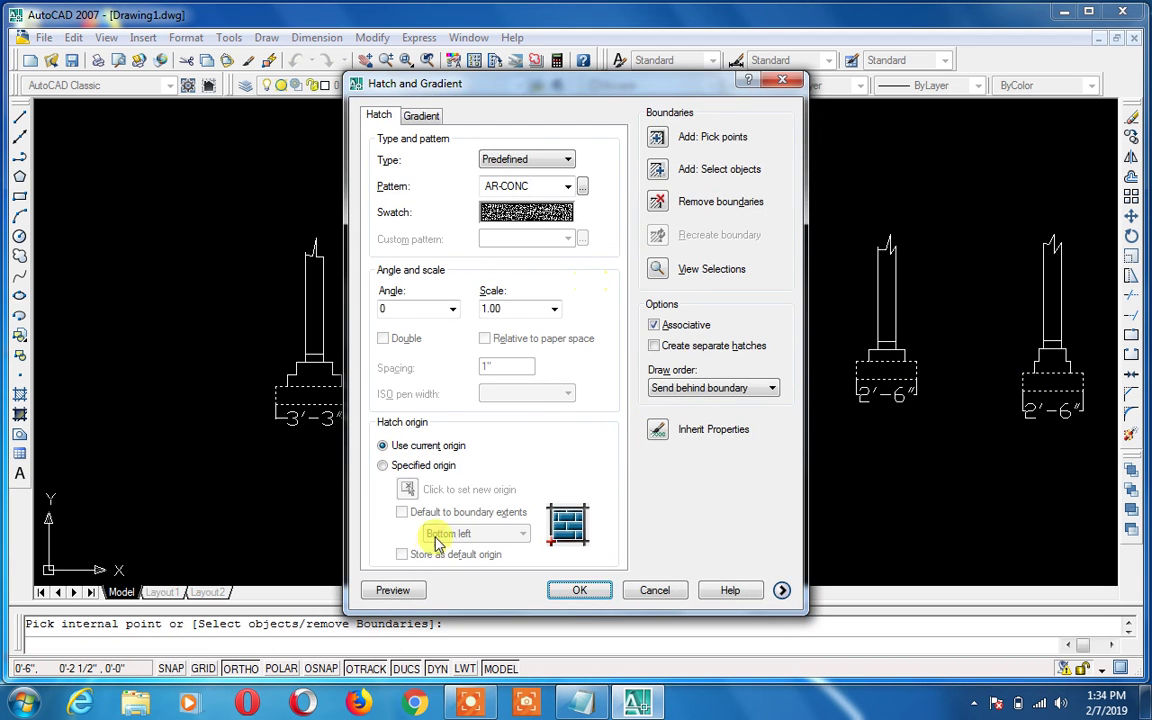
left_click(392, 590)
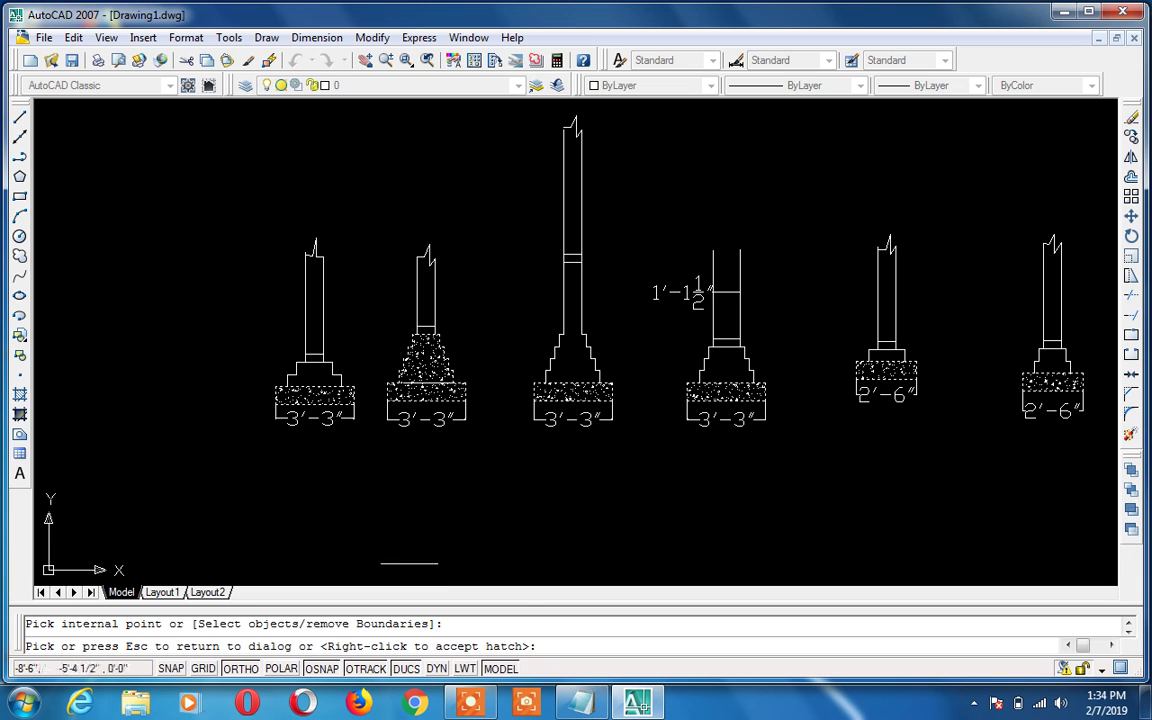
key("Escape")
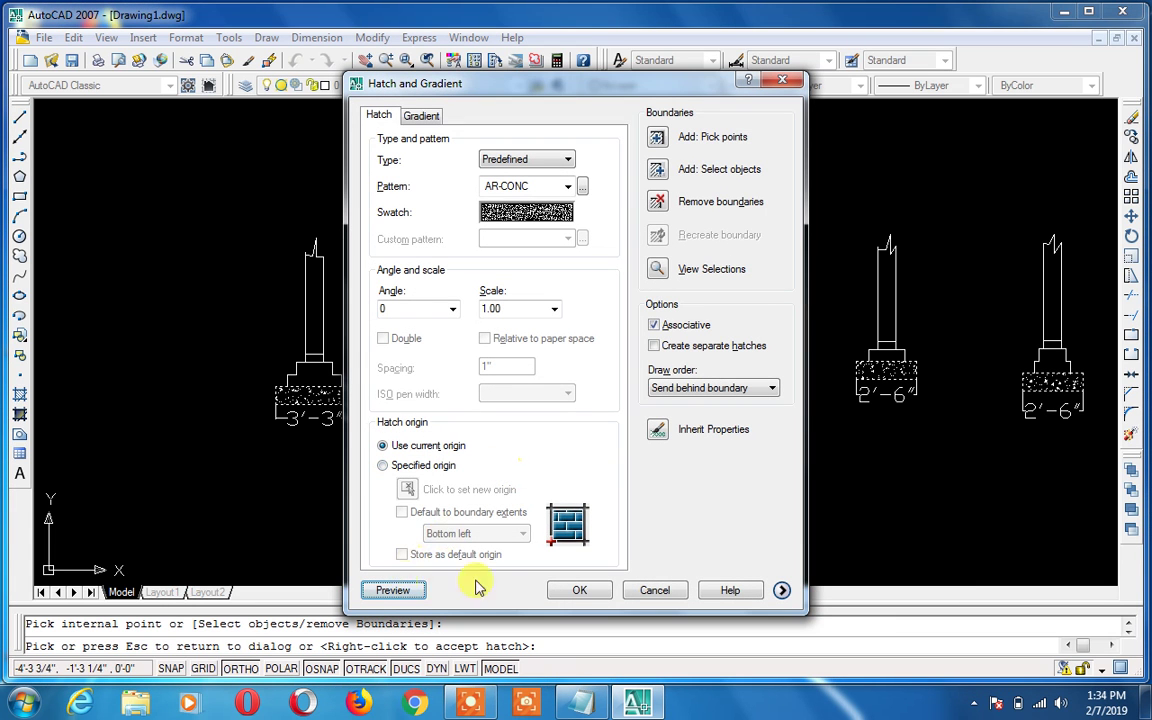
left_click(576, 590)
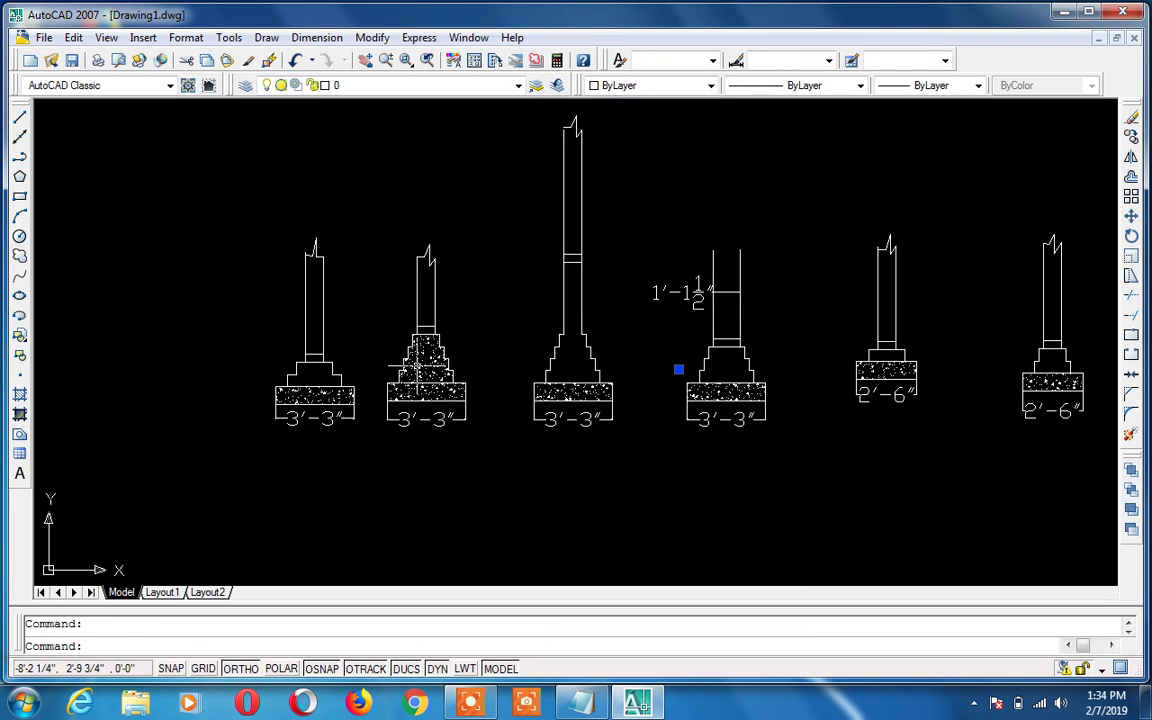
key("Escape")
Try erasing the concrete hatch at the second foundation's stepped part, and undo the deletion
scroll(416, 365, "up", 5)
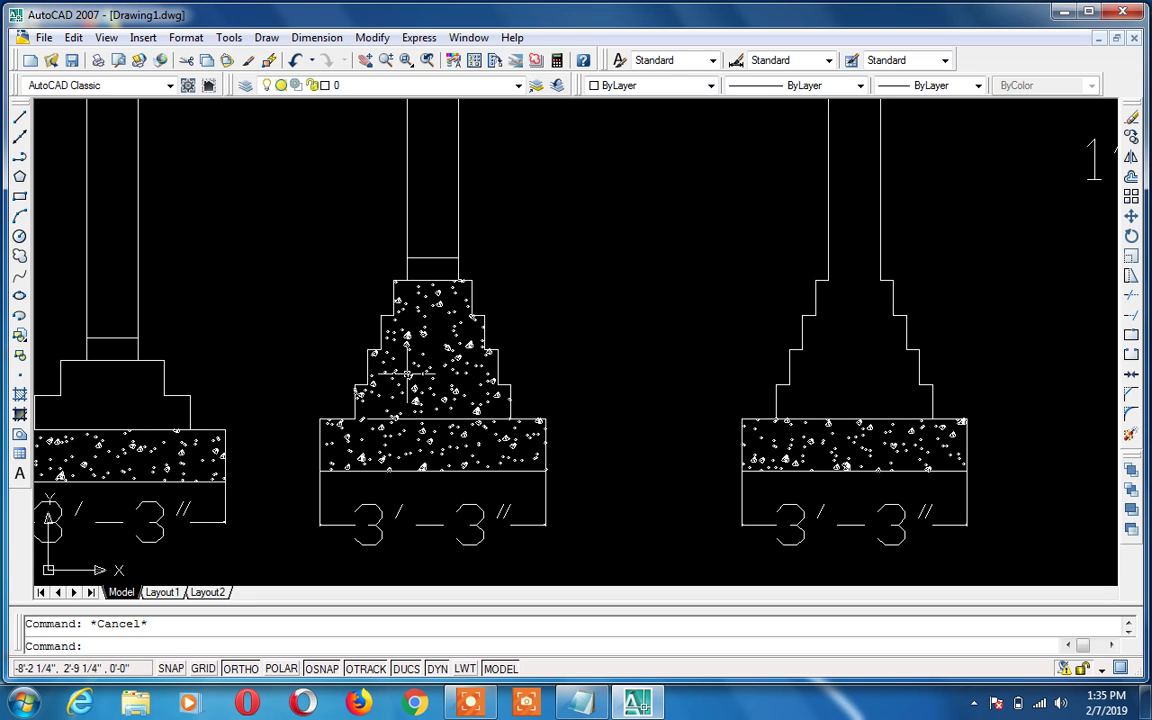
key("Delete")
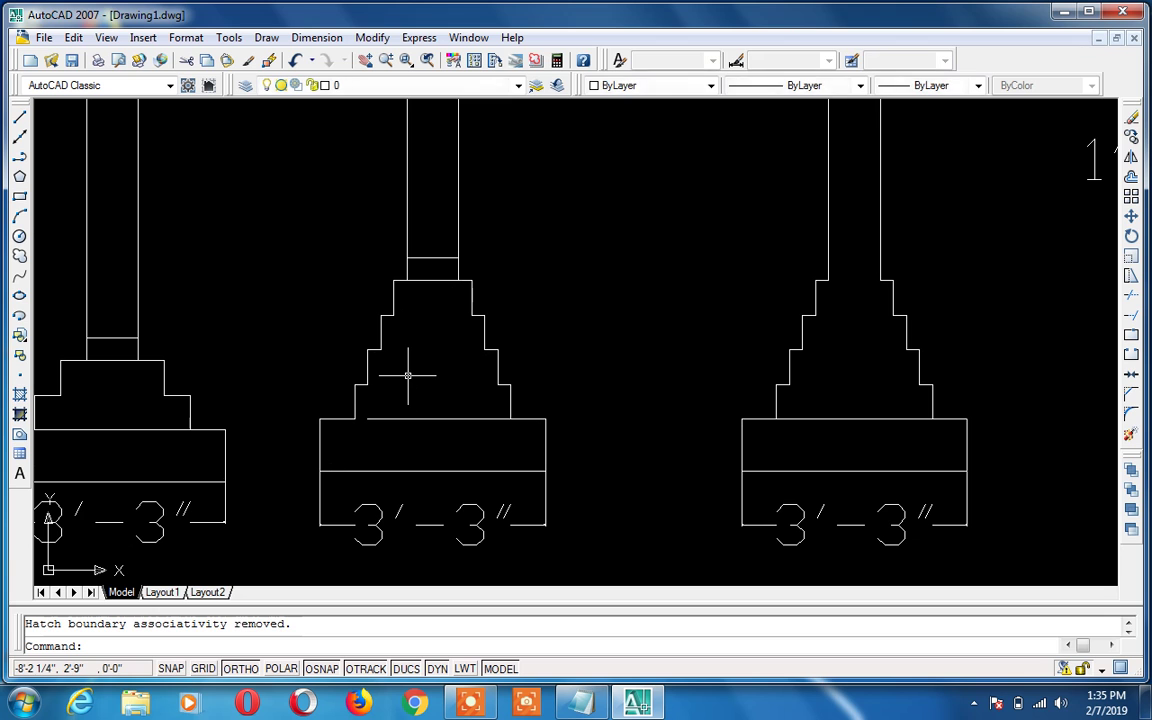
key("ctrl+z")
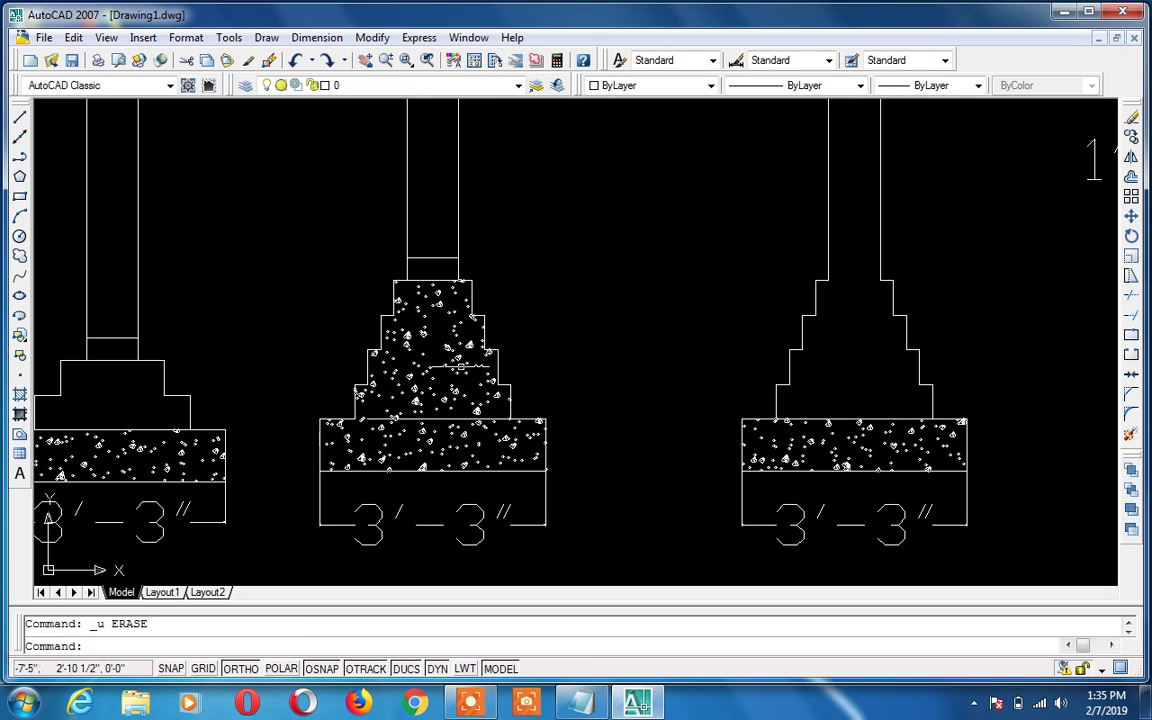
Try erasing the whole second foundation together with its hatch, and undo the deletion
scroll(465, 373, "down", 2)
scroll(465, 373, "down", 1)
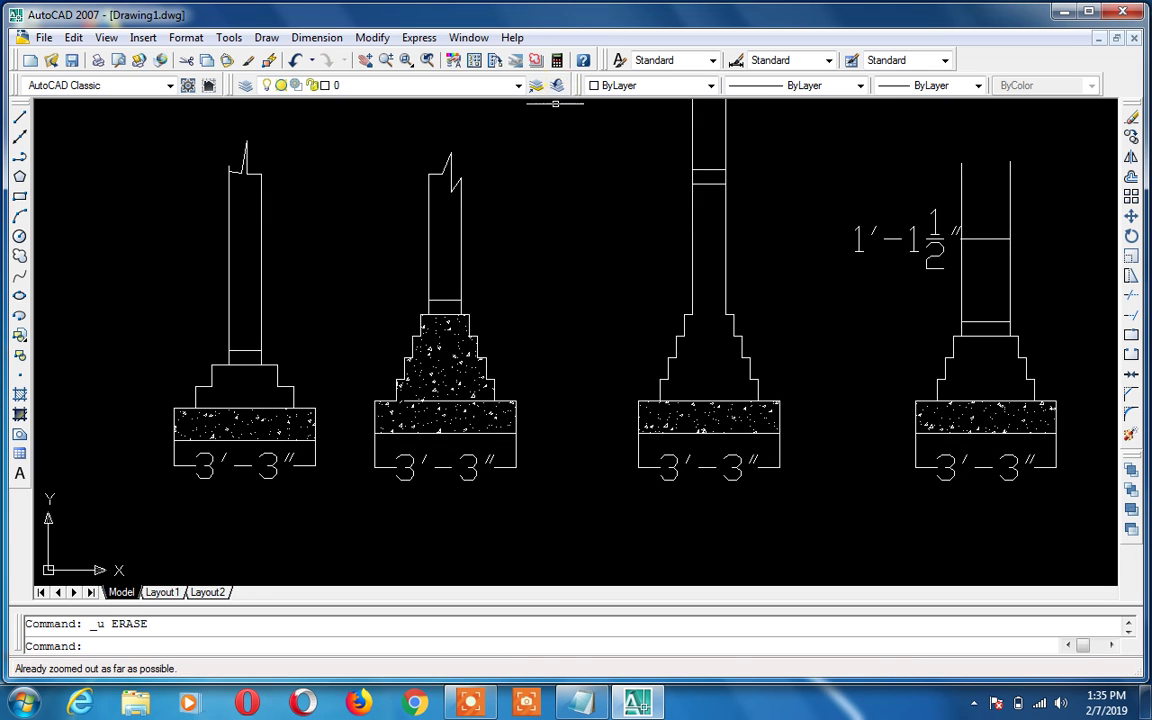
left_click(549, 112)
left_click(343, 512)
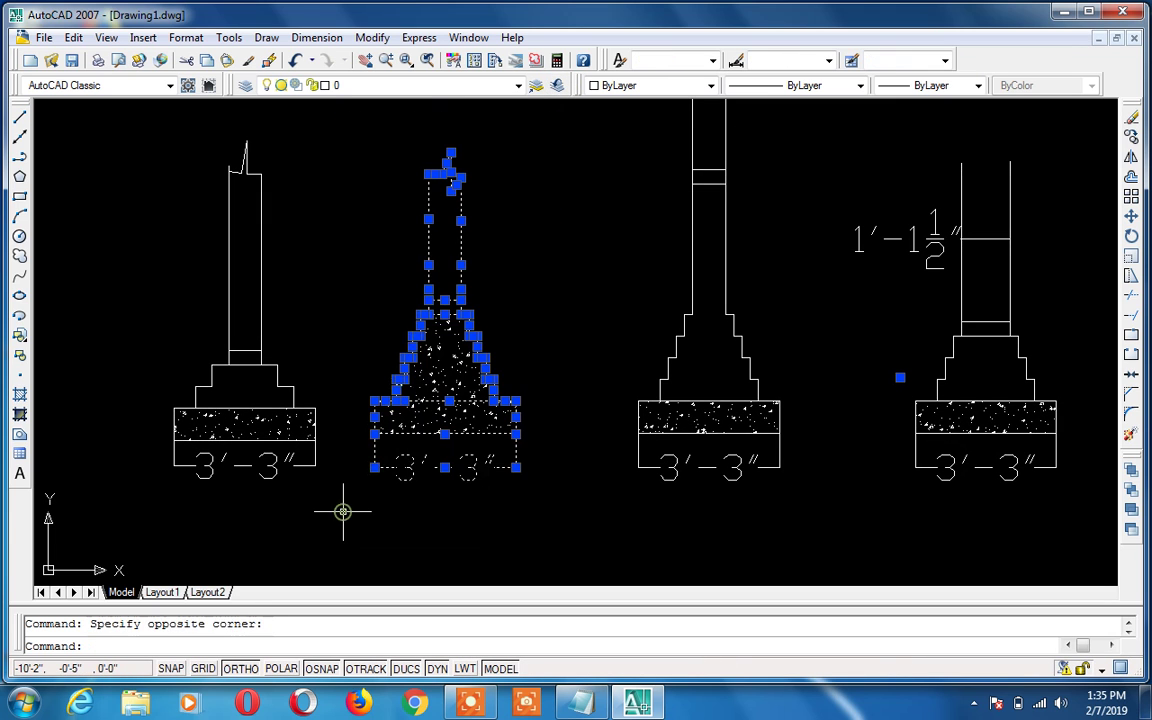
key("Delete")
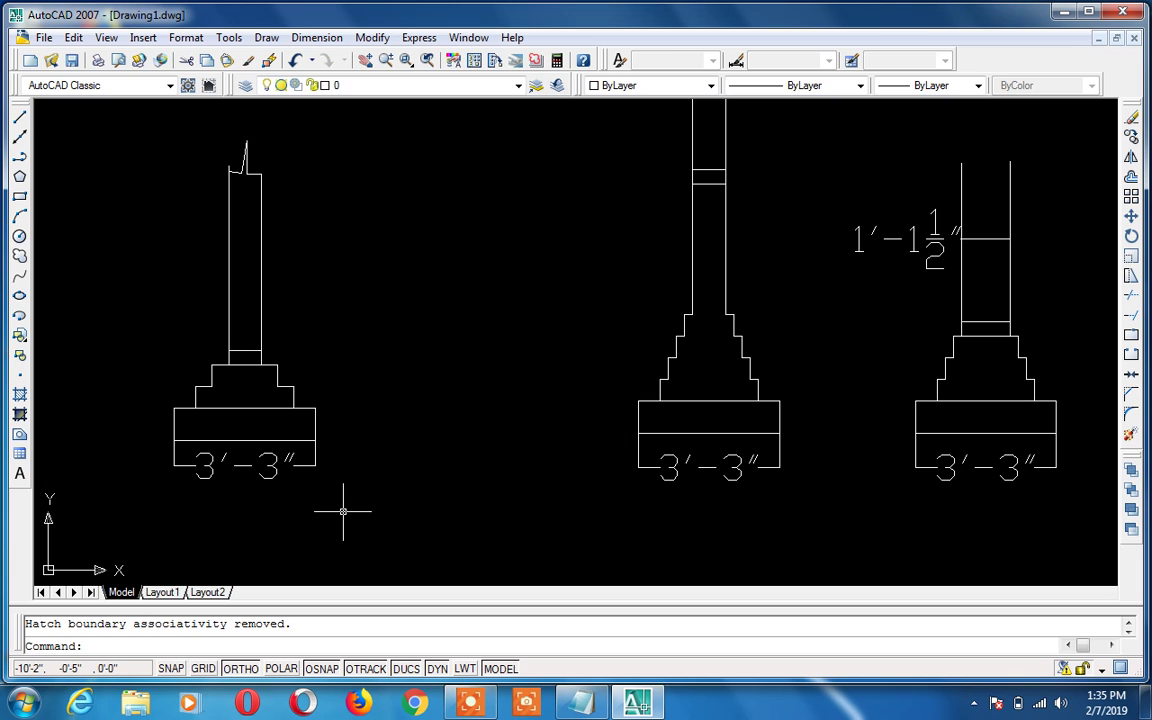
key("ctrl+z")
scroll(343, 511, "down", 2)
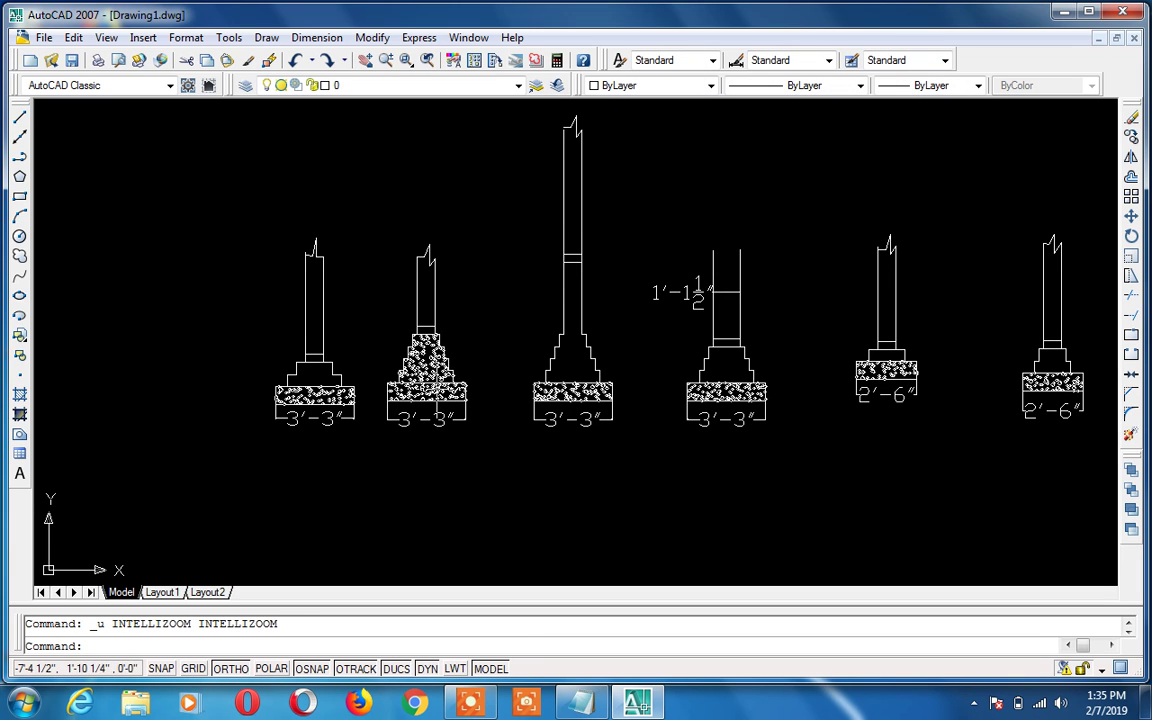
Erase the concrete hatch from the foundations
scroll(437, 391, "up", 4)
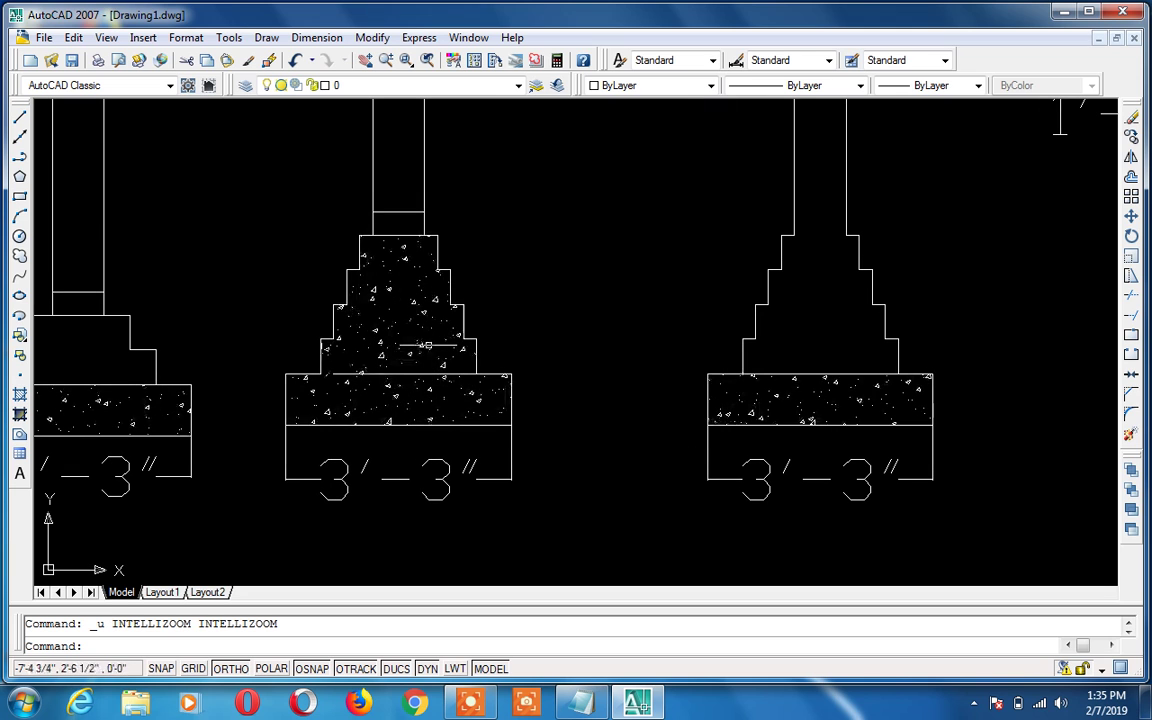
left_click(427, 345)
key("Delete")
key("Escape")
Draw a short line closing the gap in the bottom block's top edge on the second 3'-3" foundation
type("l")
key("Return")
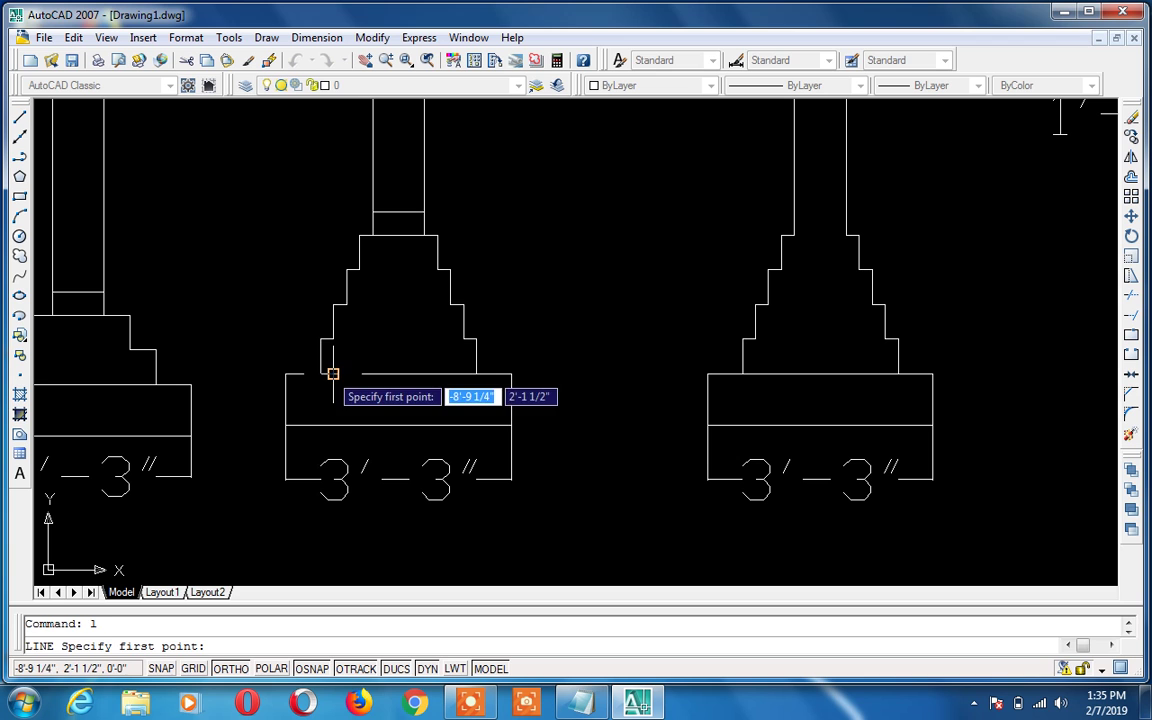
left_click(330, 374)
left_click(321, 376)
key("Return")
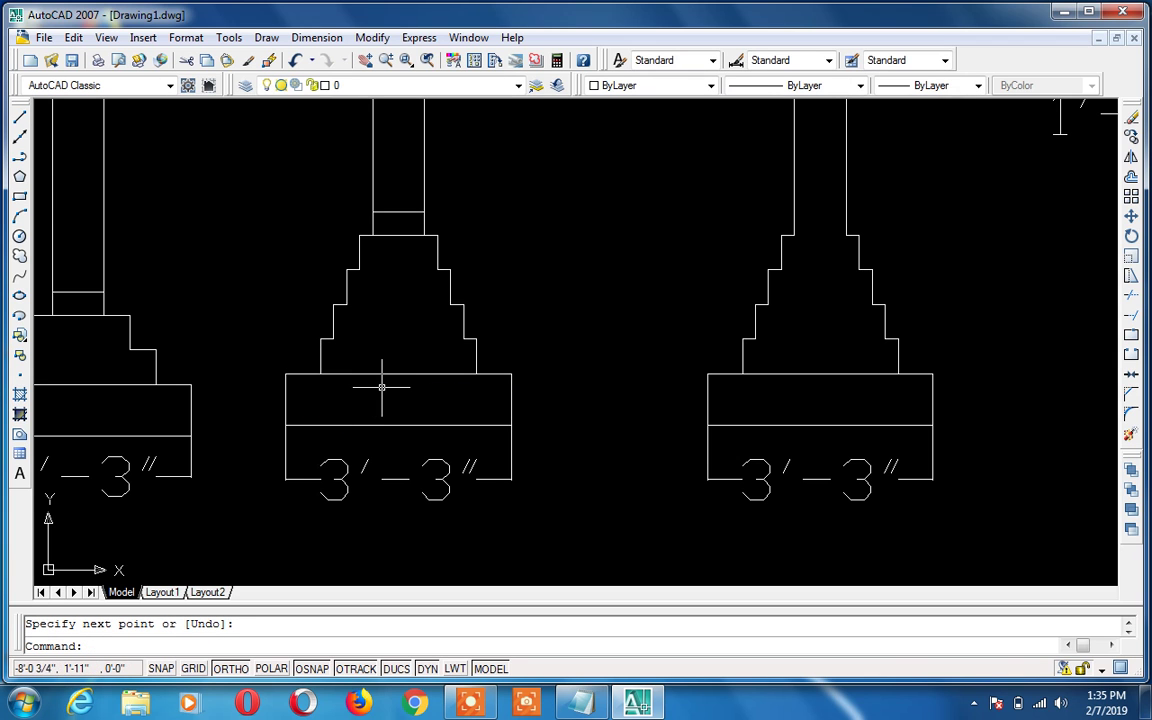
Pick the bottom blocks of the four 3'-3" foundations and the first 2'-6" foundation as boundaries for an AR-CONC hatch
type("h")
key("Return")
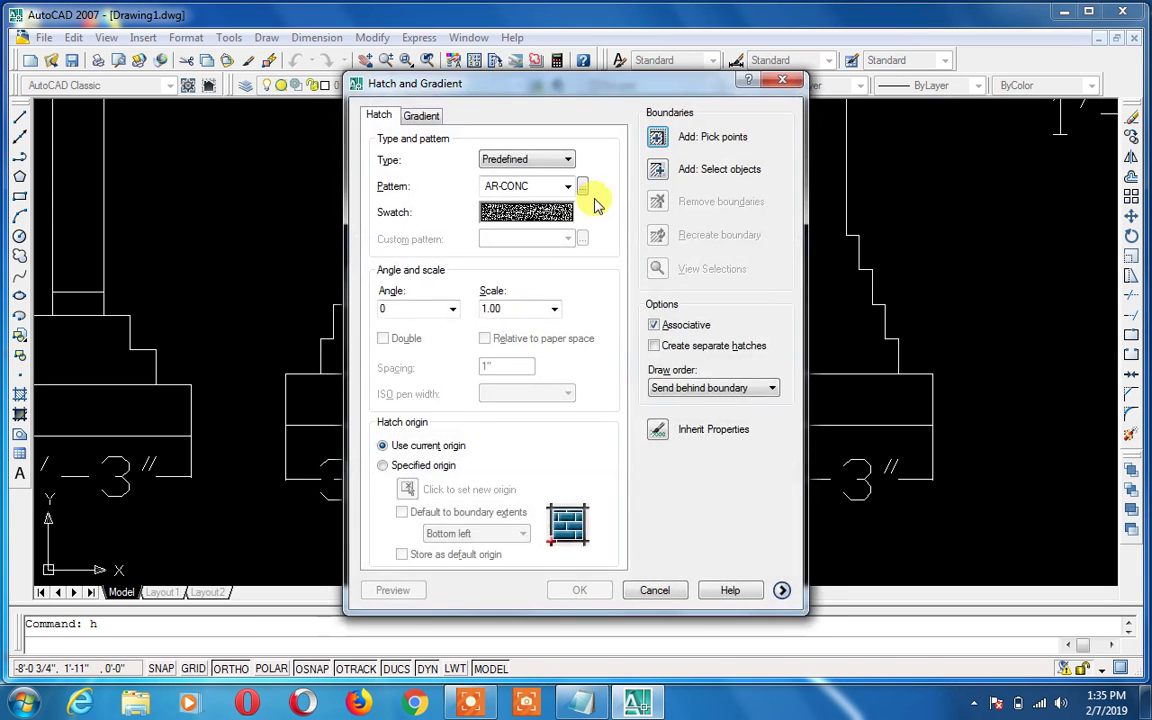
left_click(660, 137)
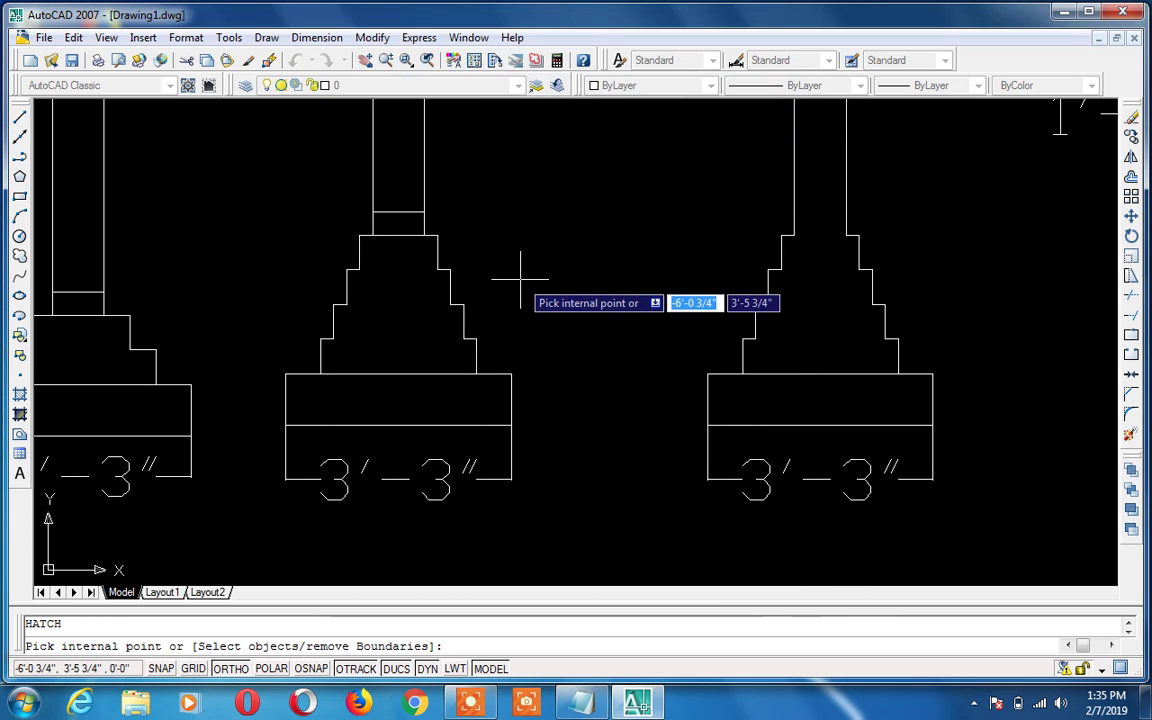
scroll(522, 268, "down", 4)
left_click(372, 325)
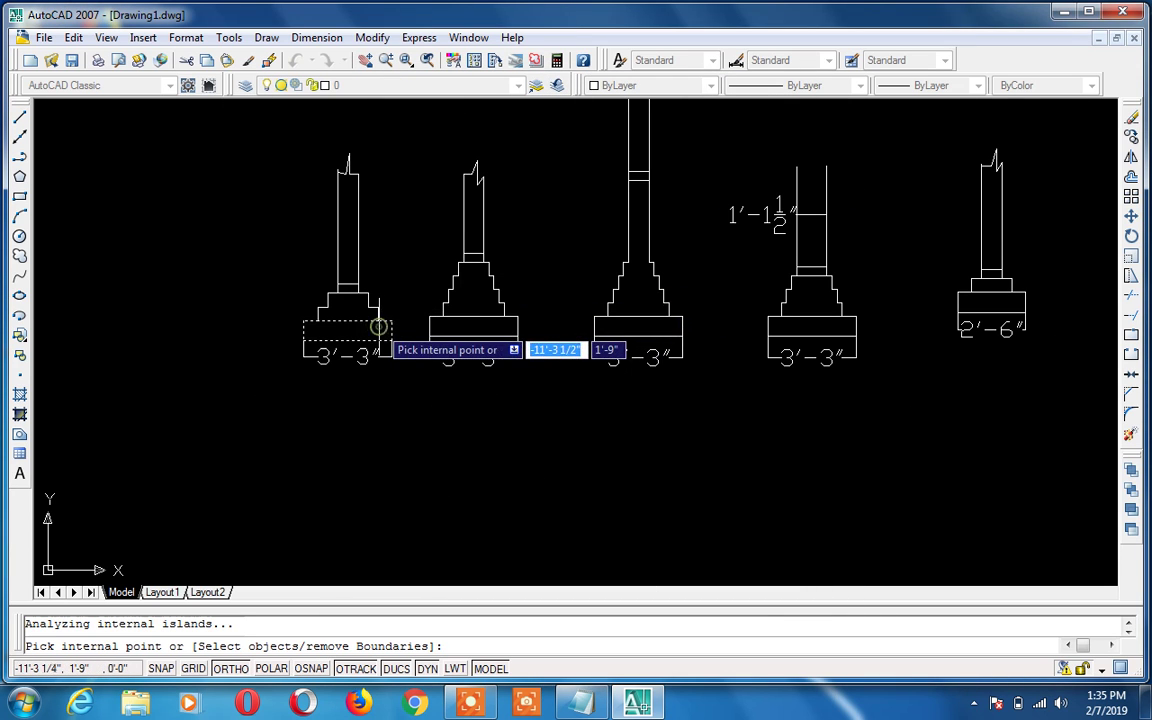
left_click(442, 321)
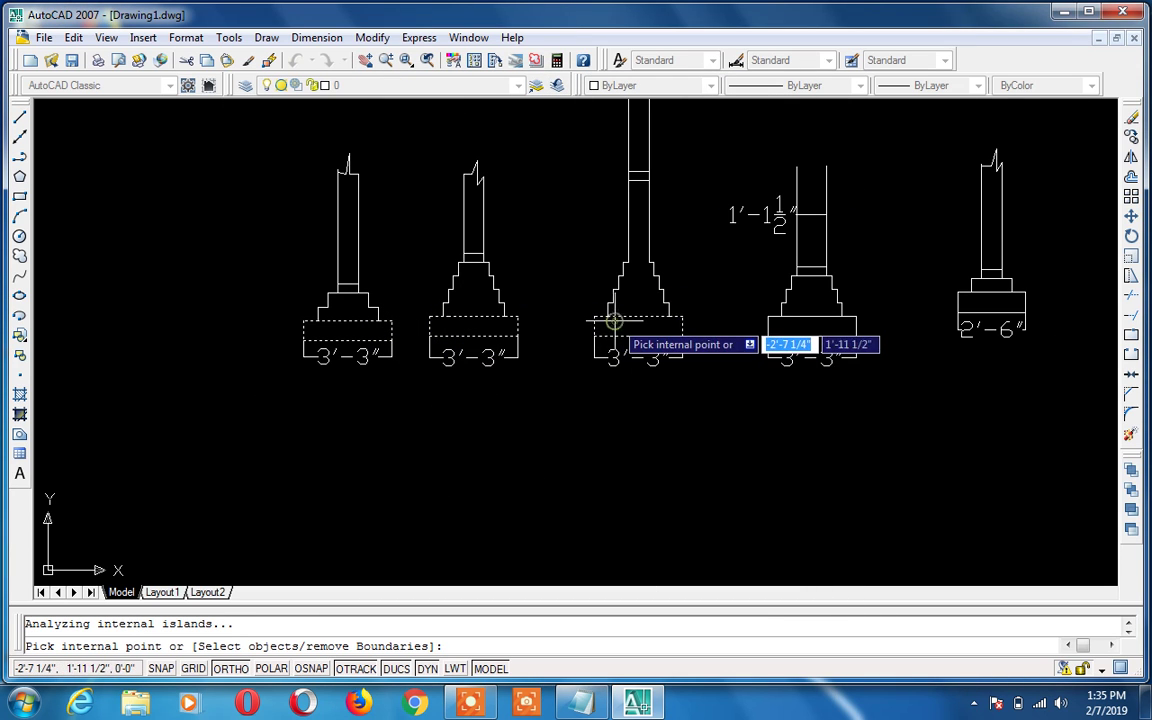
left_click(771, 326)
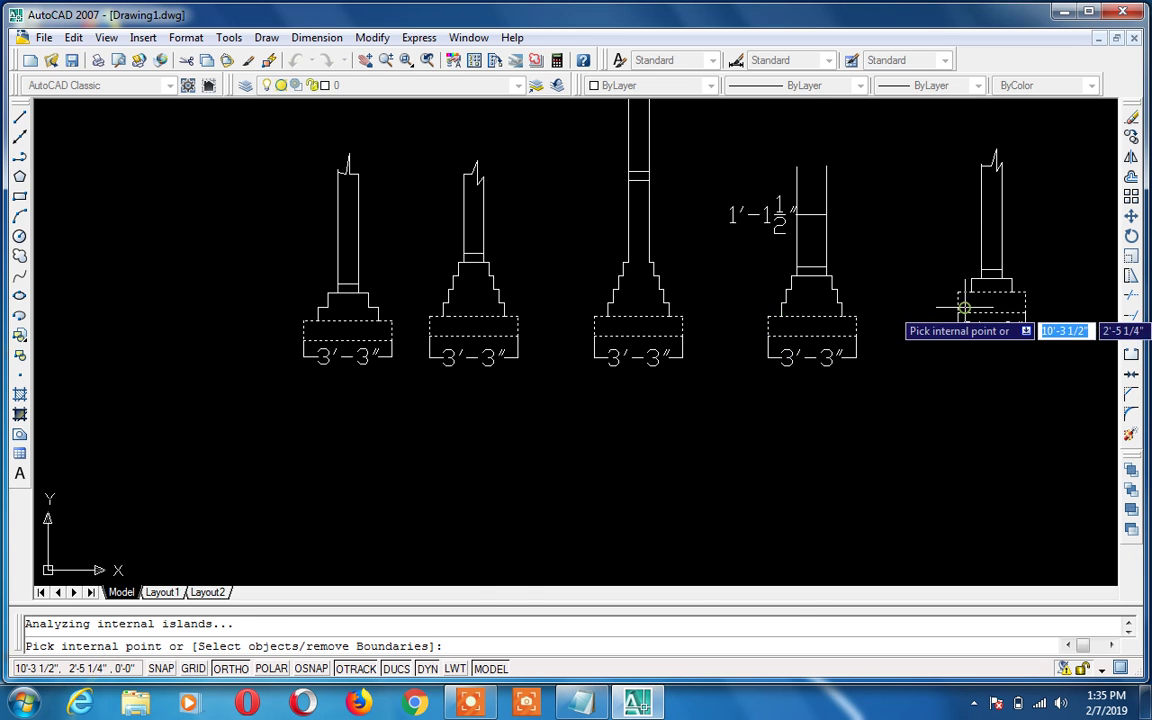
key("Return")
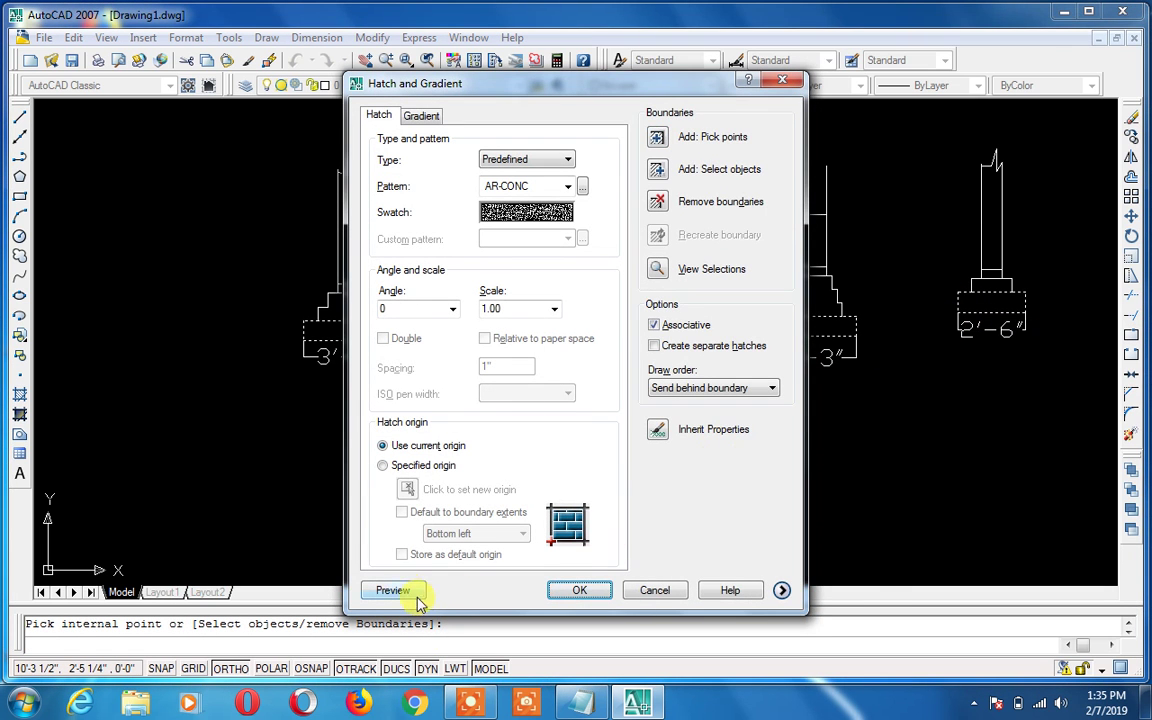
Preview the AR-CONC hatch on the bottom blocks at scale 1.00 and apply it
left_click(394, 590)
scroll(490, 385, "up", 3)
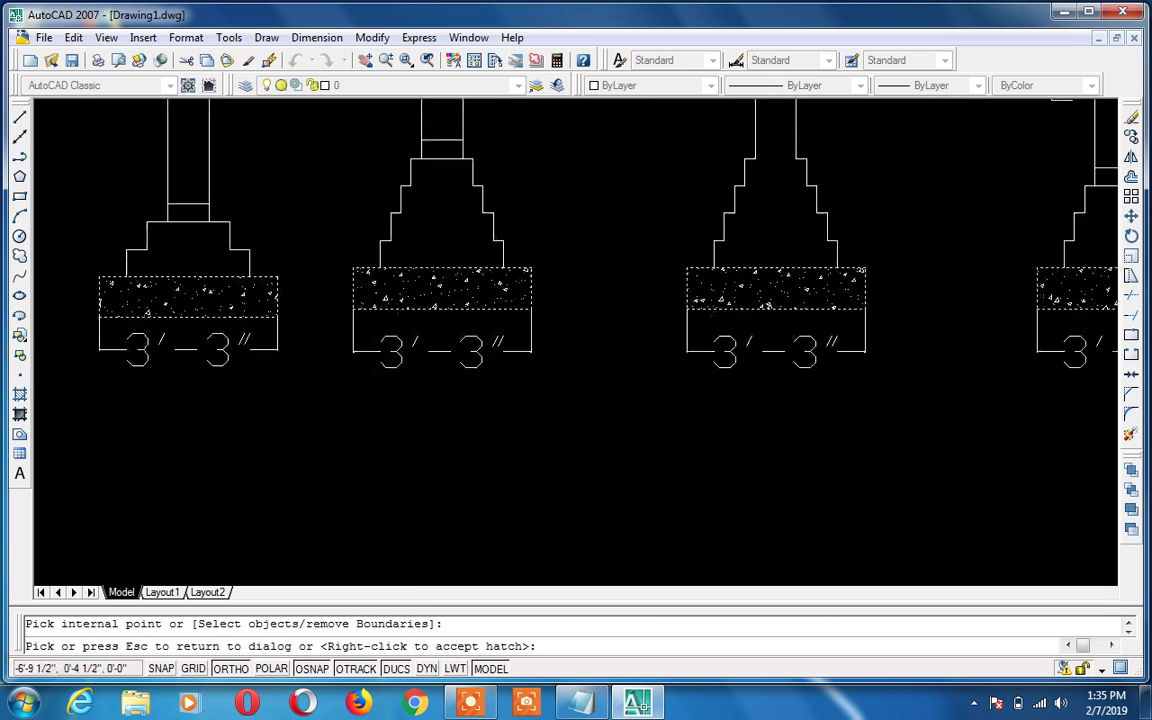
scroll(500, 363, "up", 5)
scroll(498, 364, "down", 6)
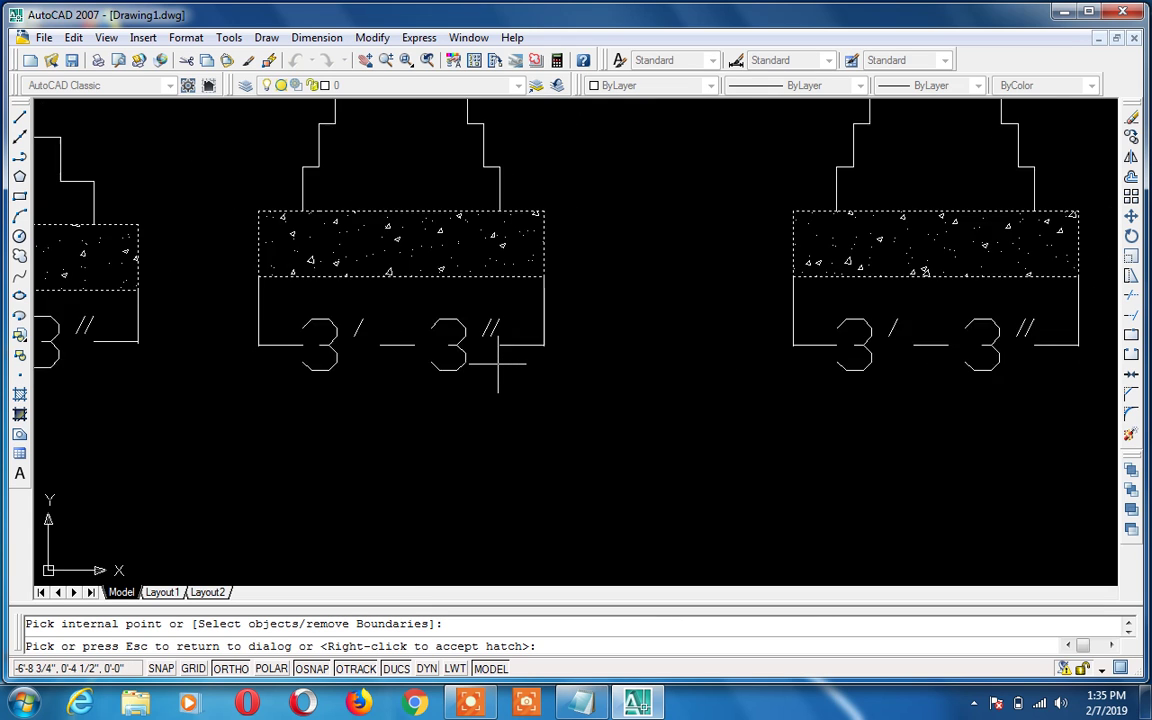
scroll(477, 270, "up", 4)
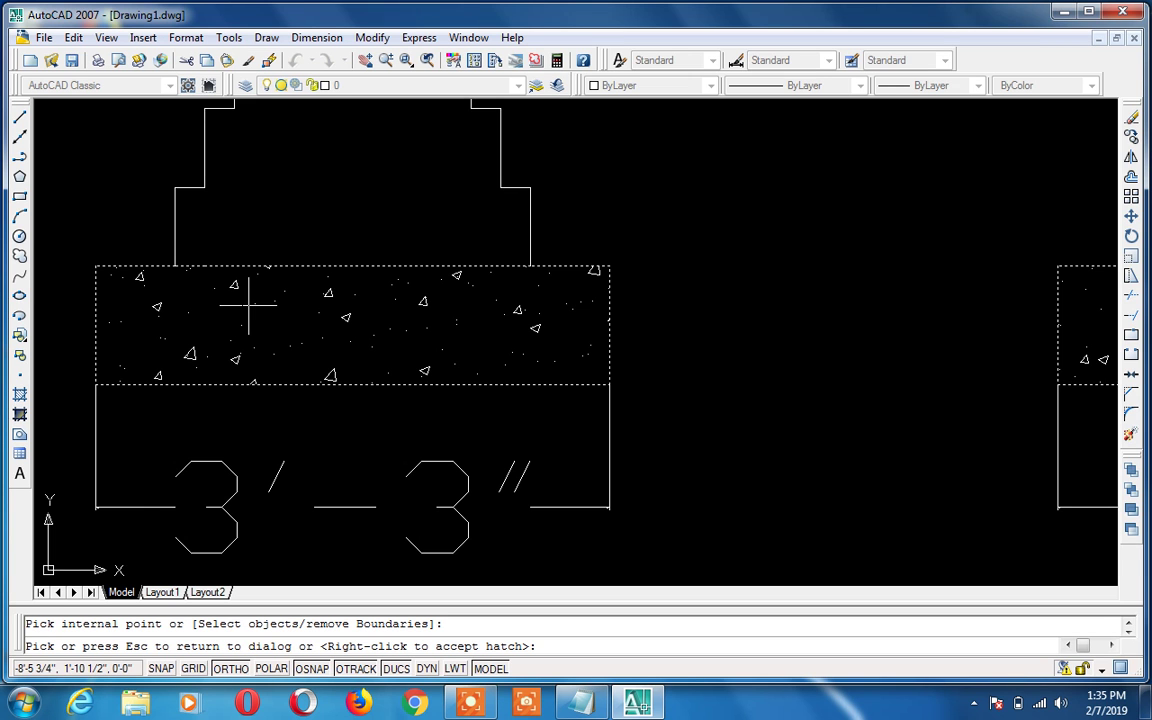
scroll(248, 305, "down", 5)
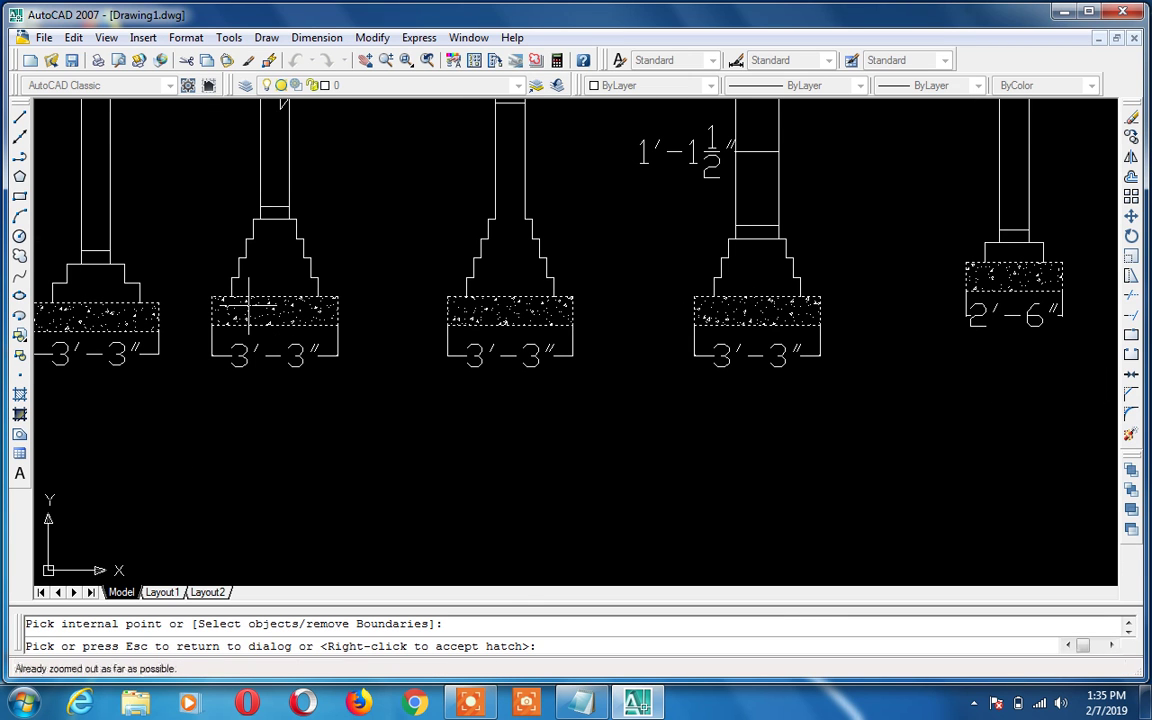
key("Escape")
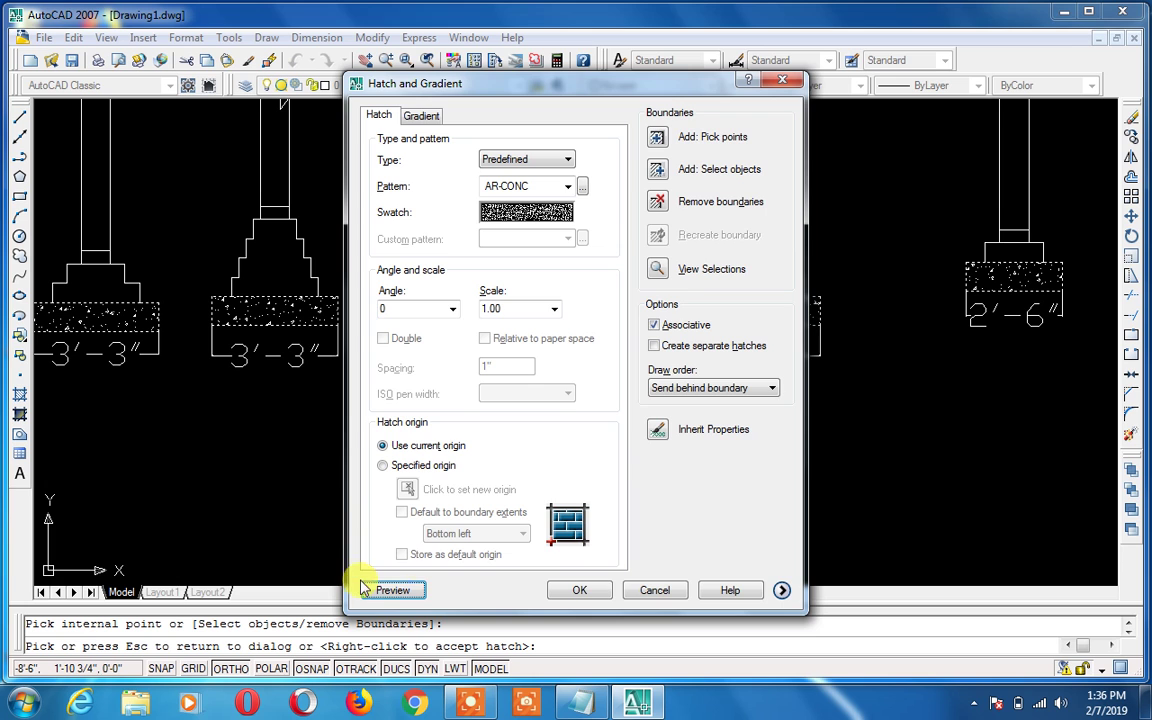
left_click(583, 590)
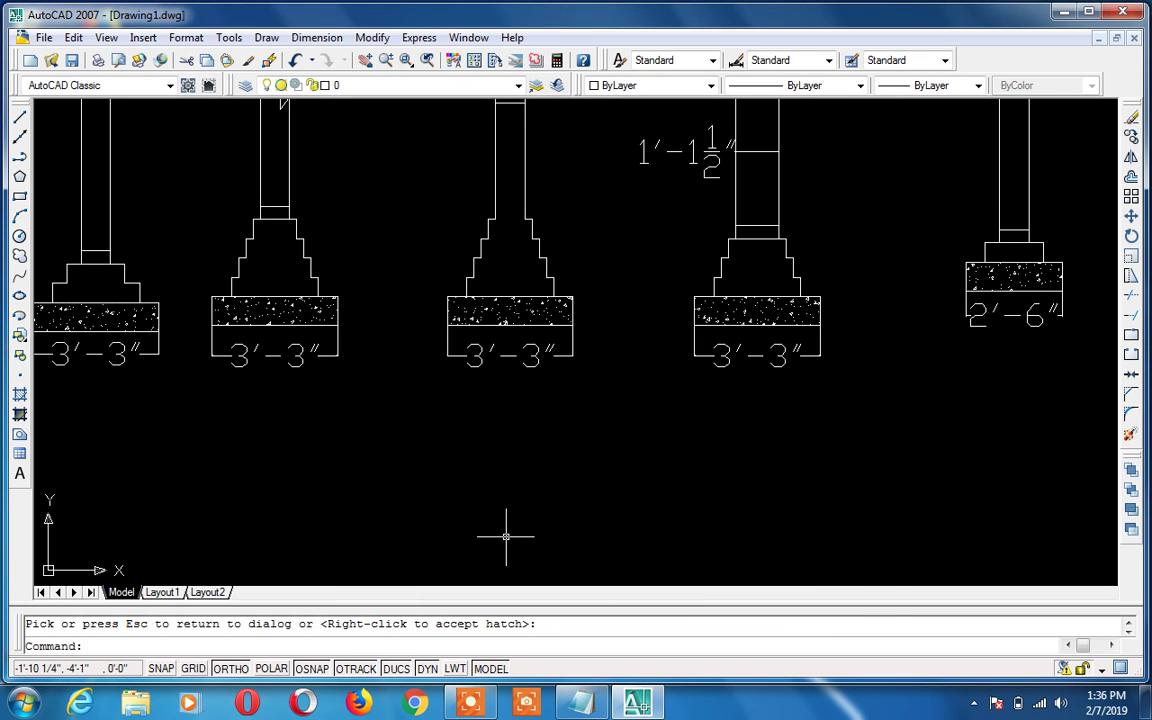
type("h")
key("Return")
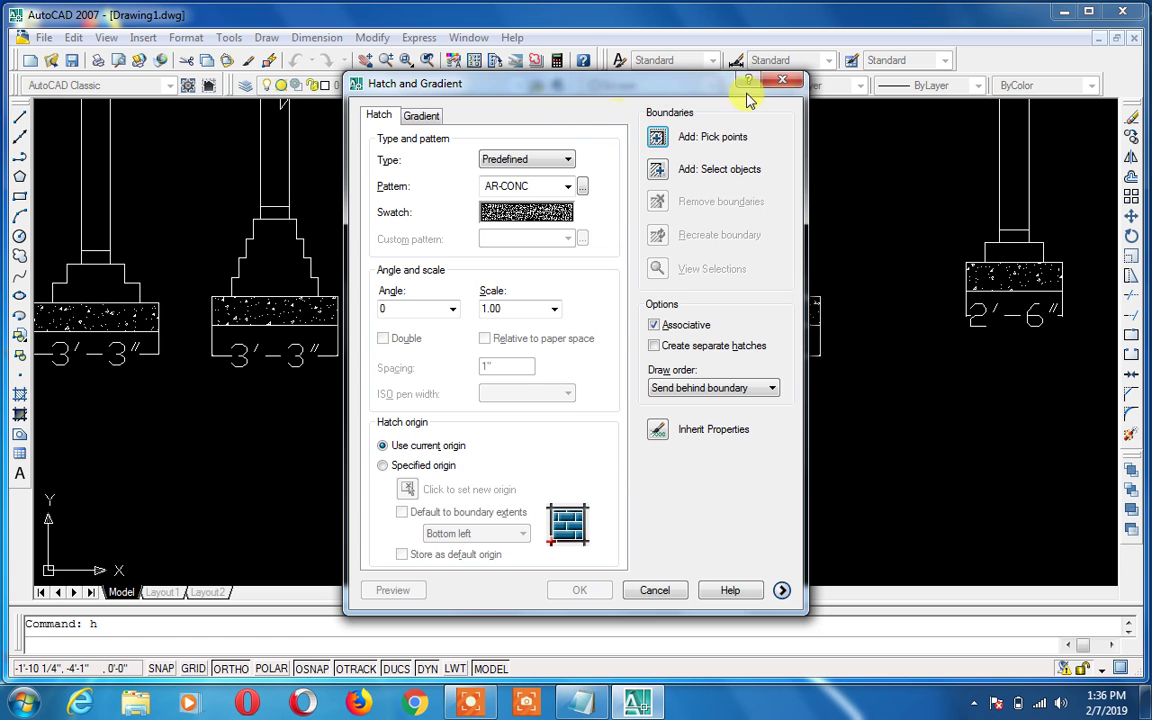
left_click(782, 80)
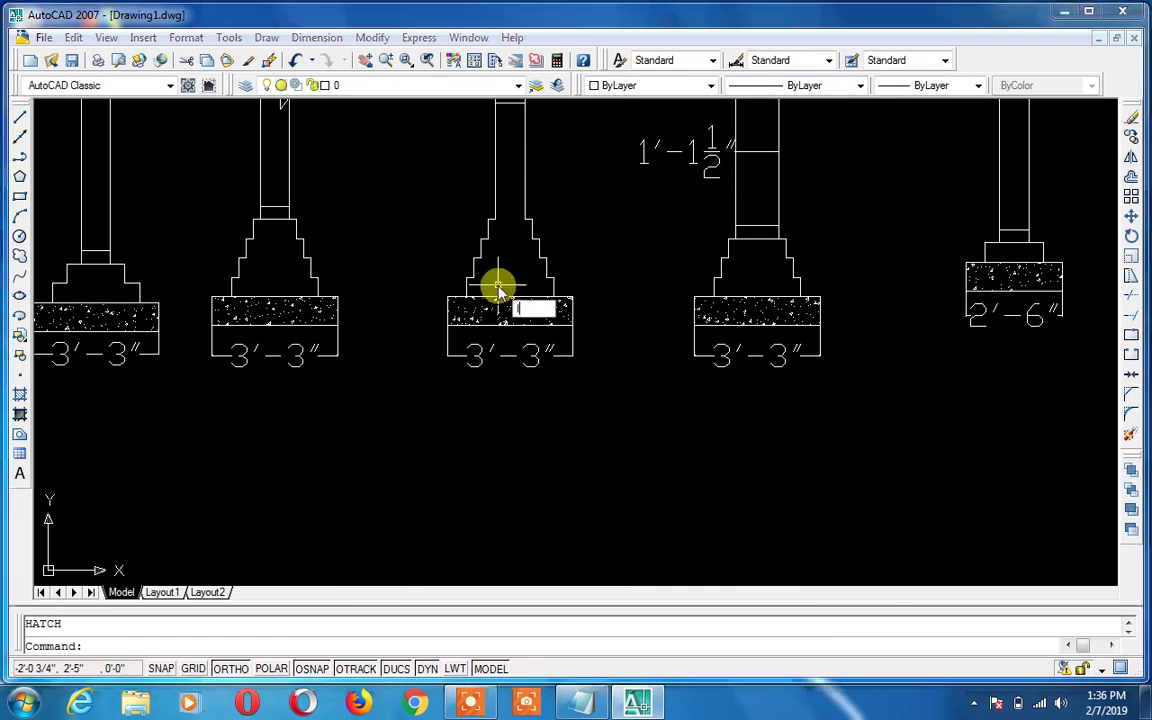
Draw a horizontal line across the second 3'-3" foundation, closing off the top of its two lower steps above the concrete block
type("l")
key("Return")
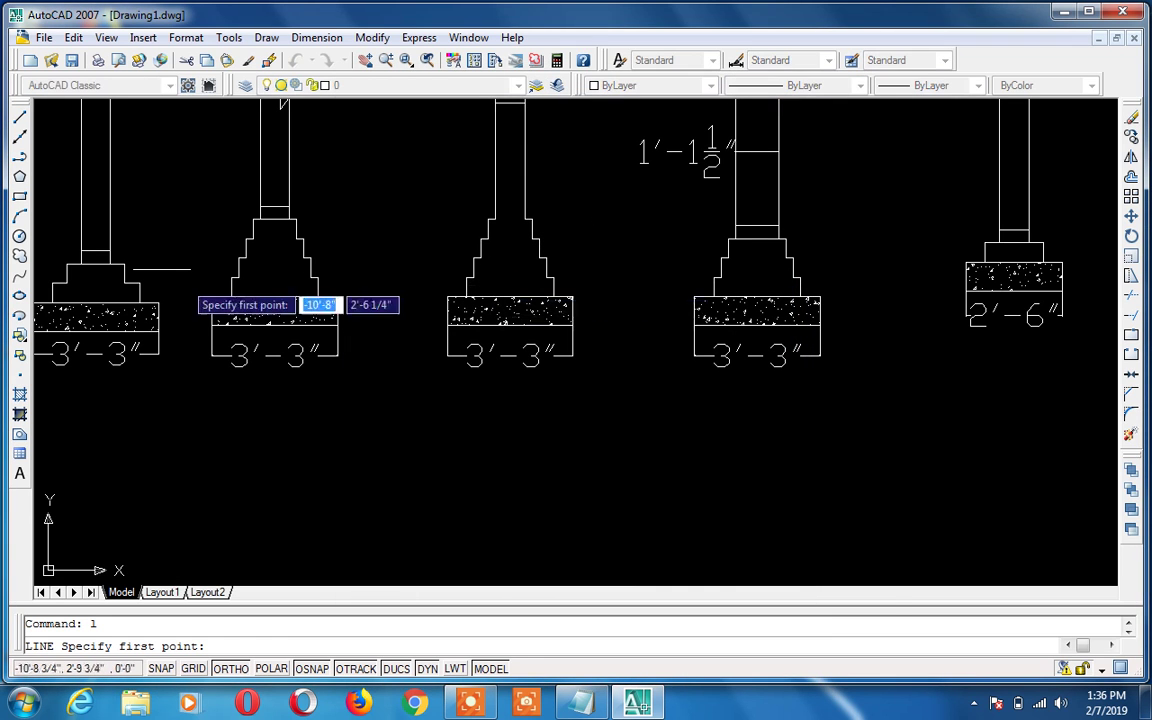
left_click(245, 259)
left_click(300, 258)
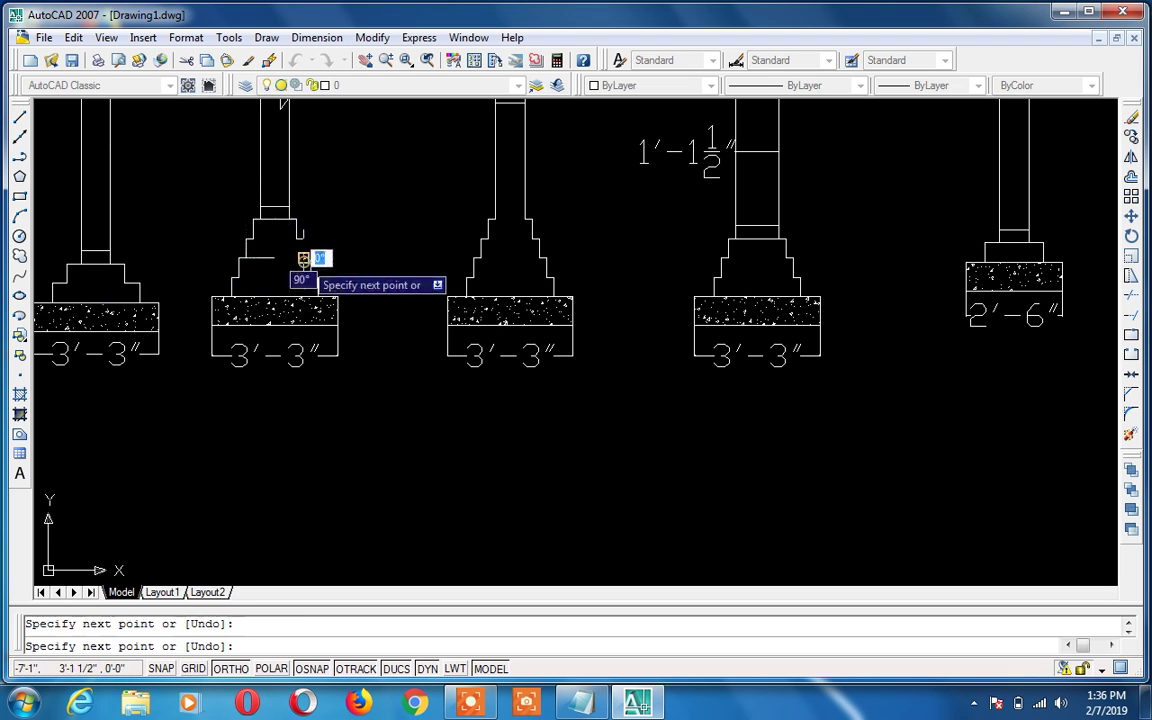
key("Return")
Draw matching horizontal lines across the third and fourth 3'-3" foundations to close off their two lower steps
key("Return")
left_click(478, 258)
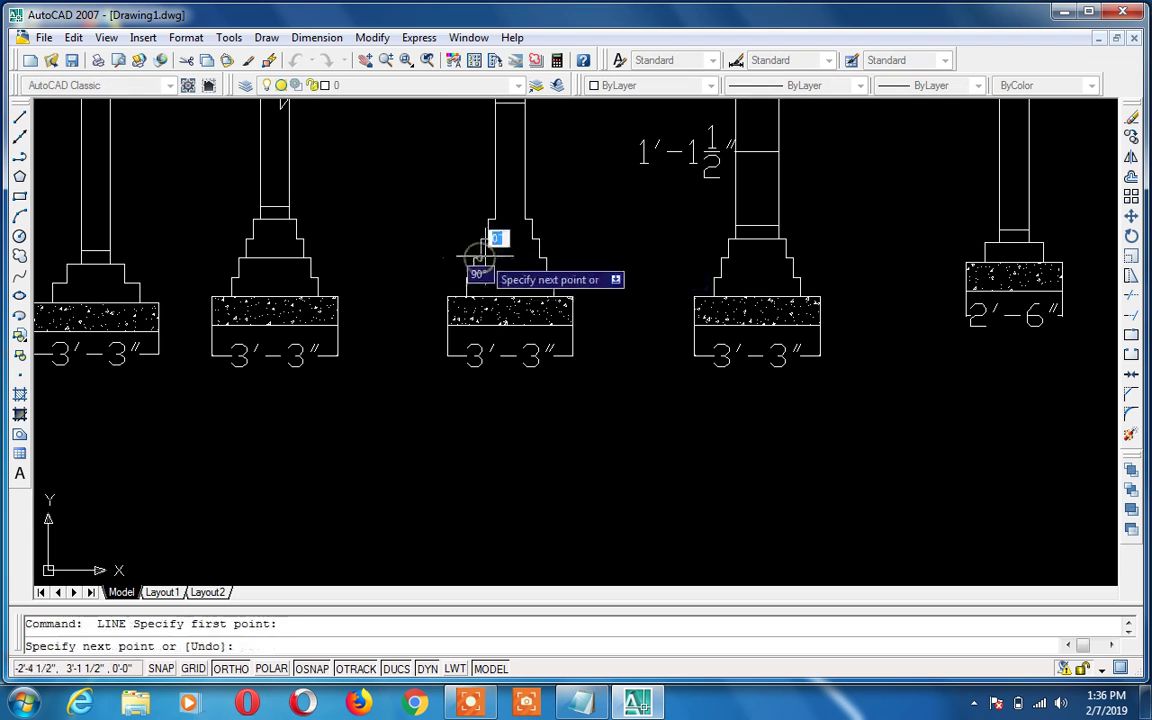
left_click(533, 252)
key("Return")
key("Return")
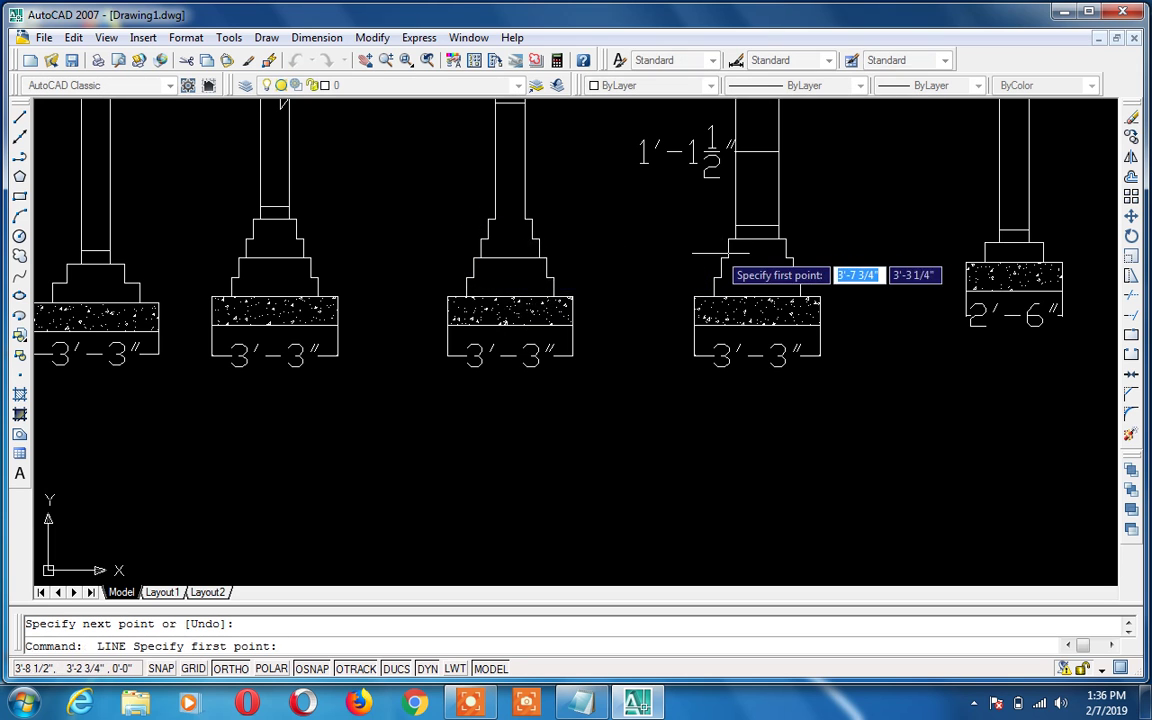
left_click(729, 256)
left_click(782, 256)
key("Return")
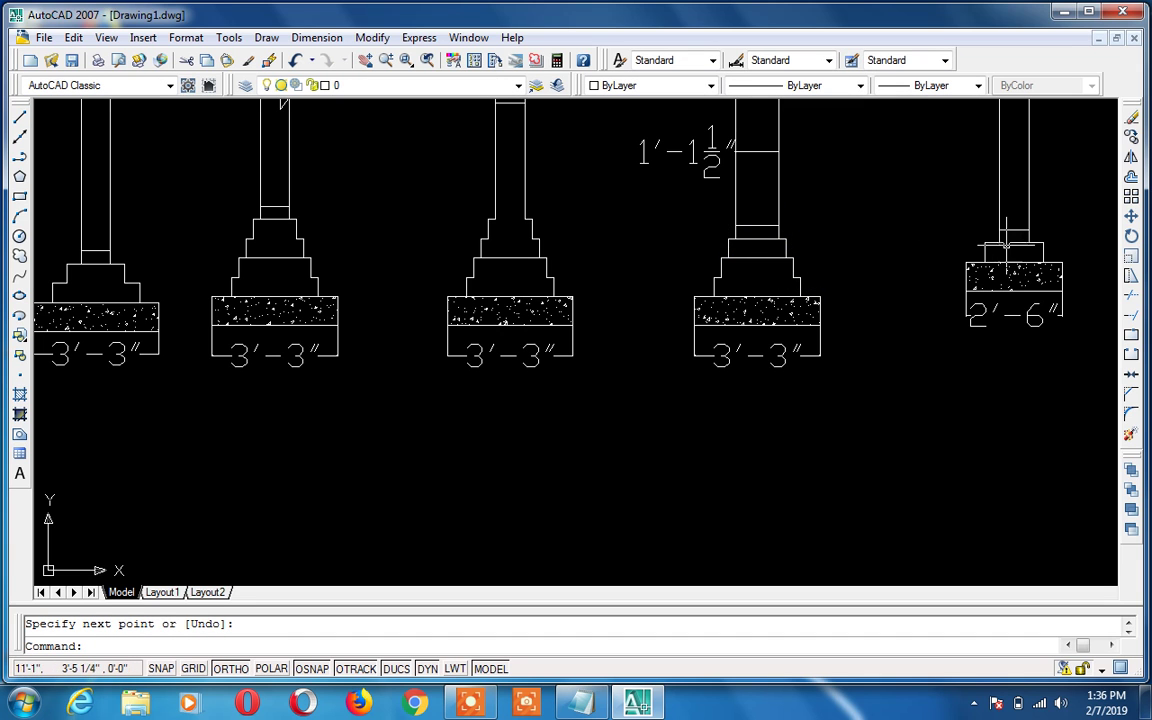
Start a new hatch and choose the ANSI31 pattern for it
type("h")
key("Return")
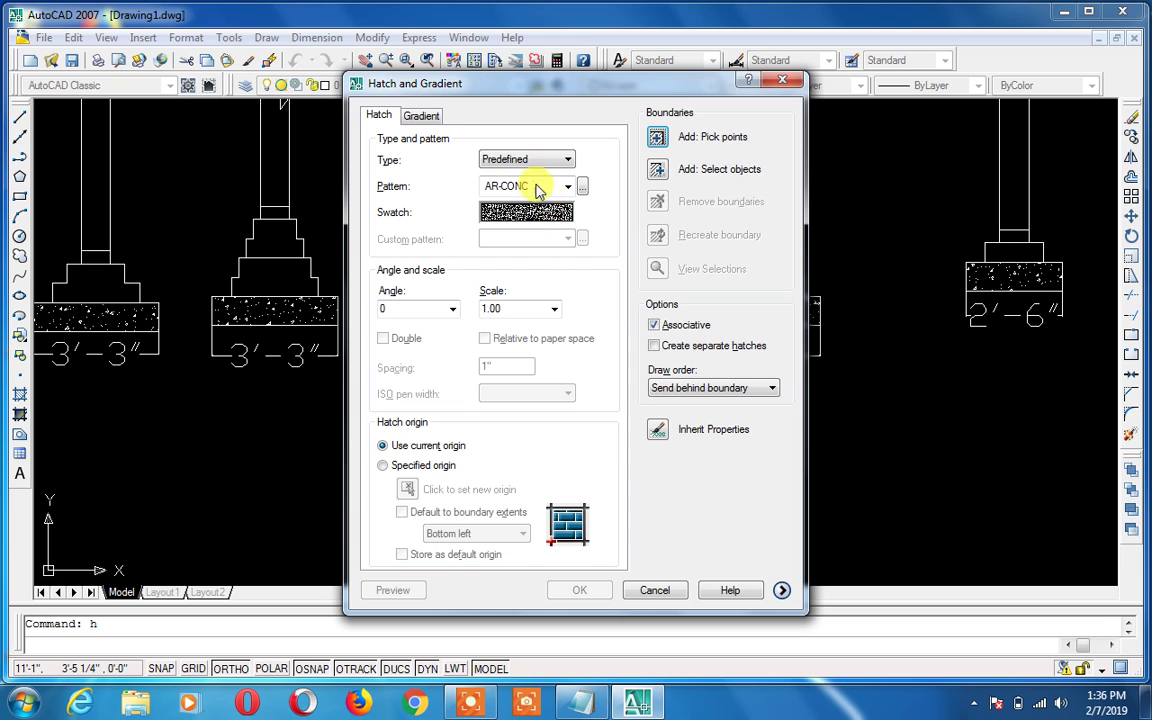
left_click(493, 160)
left_click(565, 159)
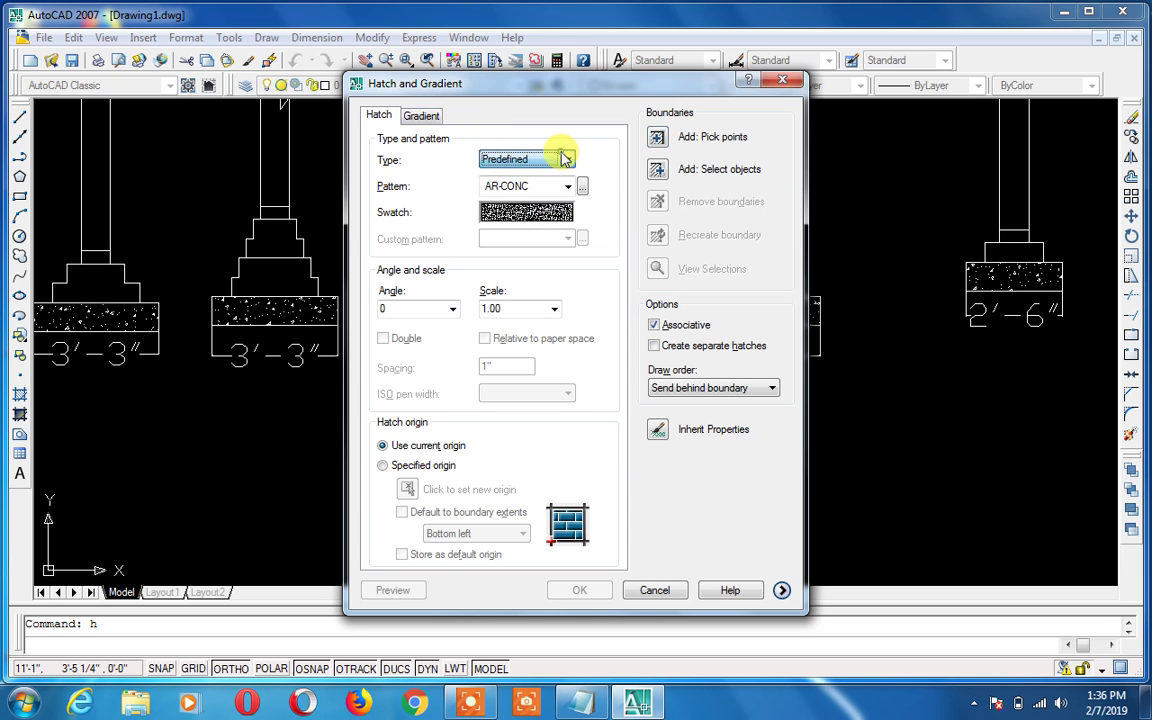
left_click(659, 138)
key("Escape")
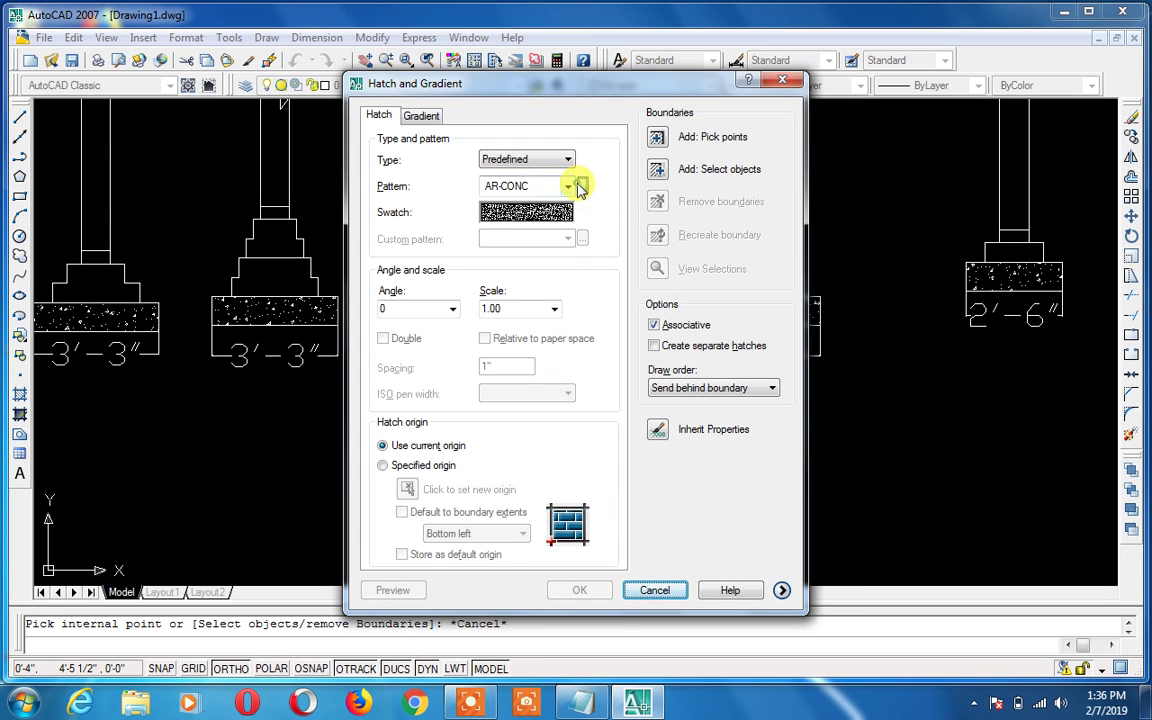
left_click(580, 186)
left_click(462, 192)
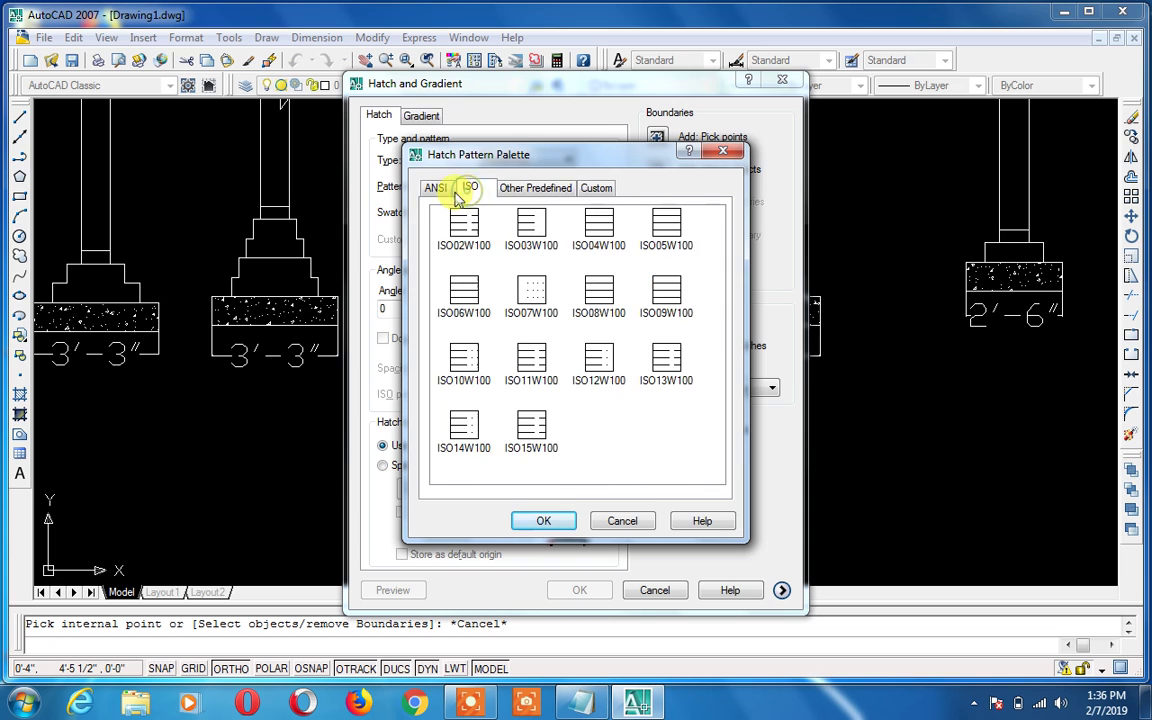
left_click(436, 189)
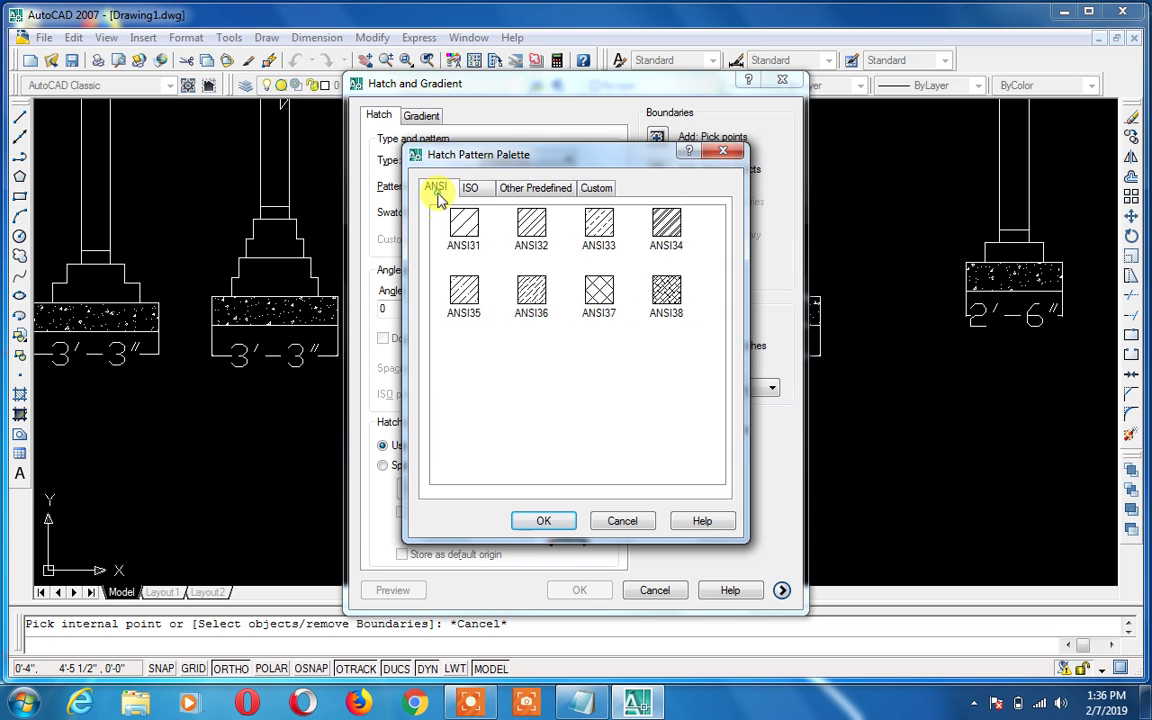
left_click(529, 230)
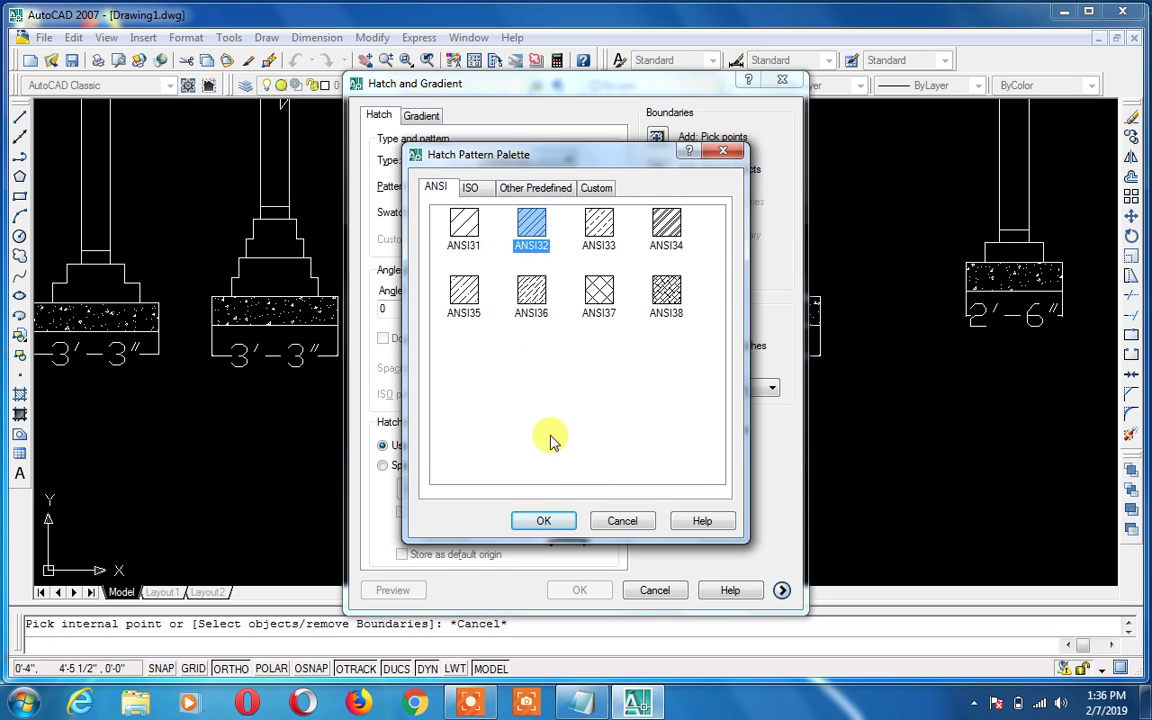
left_click(469, 228)
left_click(525, 521)
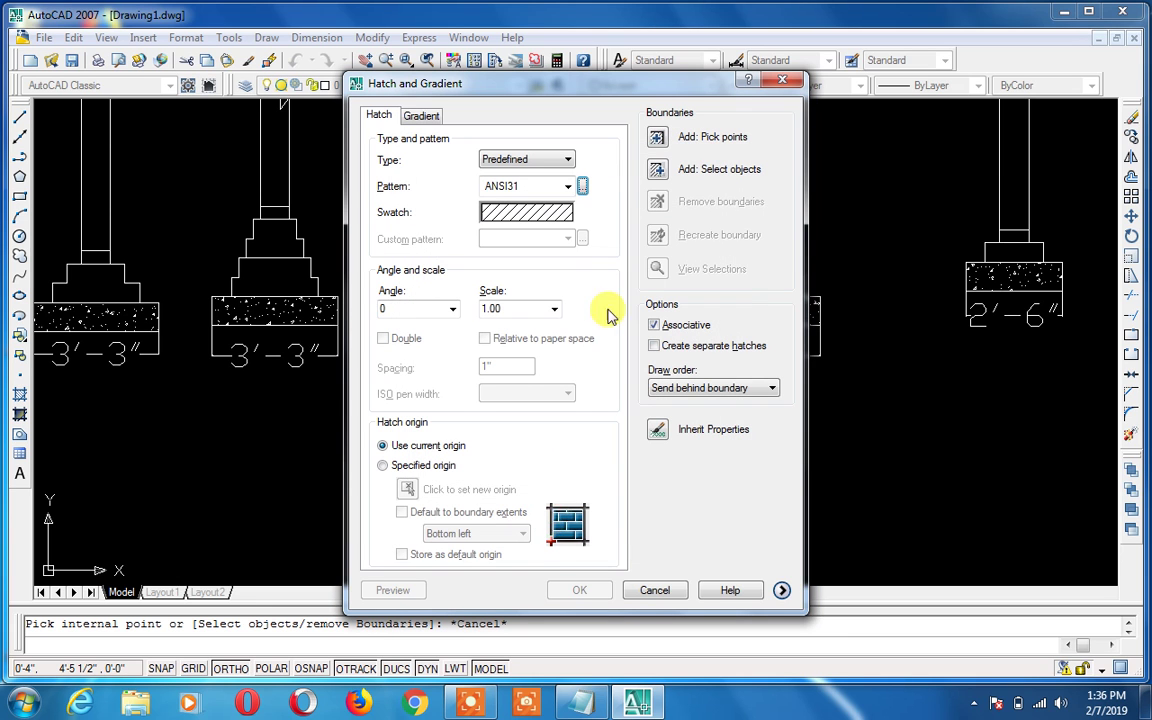
Pick the lower stepped parts of the four 3'-3" foundations and the step of the first 2'-6" foundation as hatch boundaries
left_click(657, 146)
left_click(108, 285)
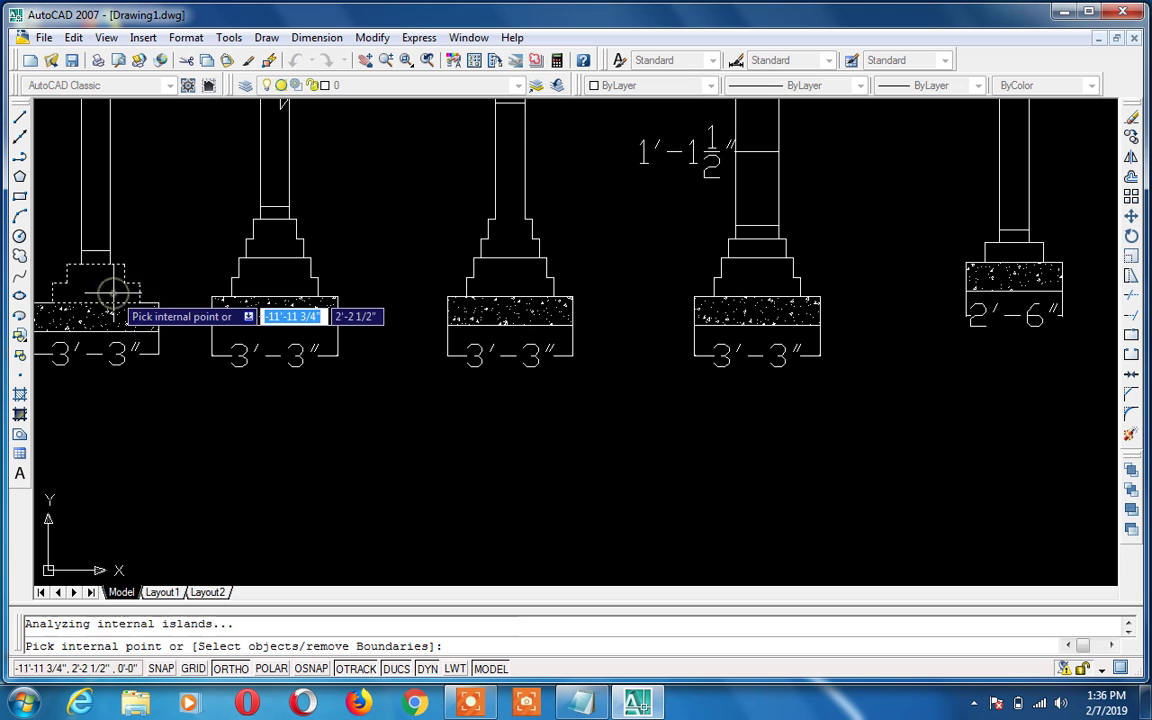
left_click(270, 280)
left_click(512, 277)
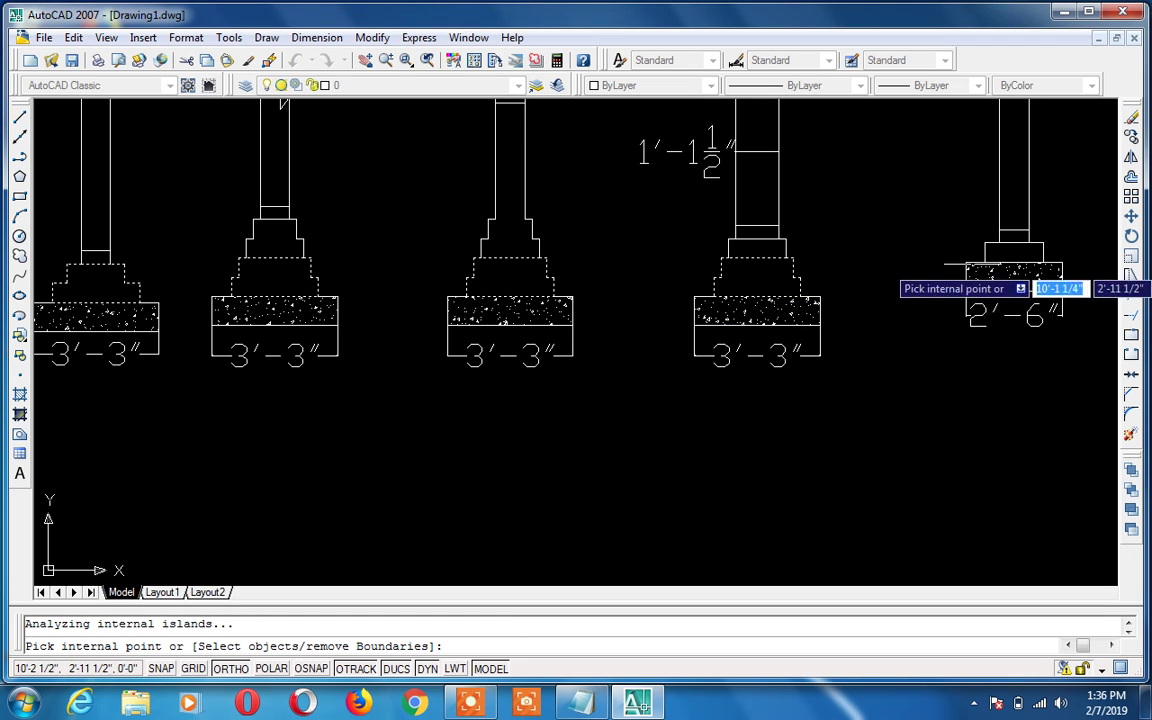
left_click(1008, 249)
key("Return")
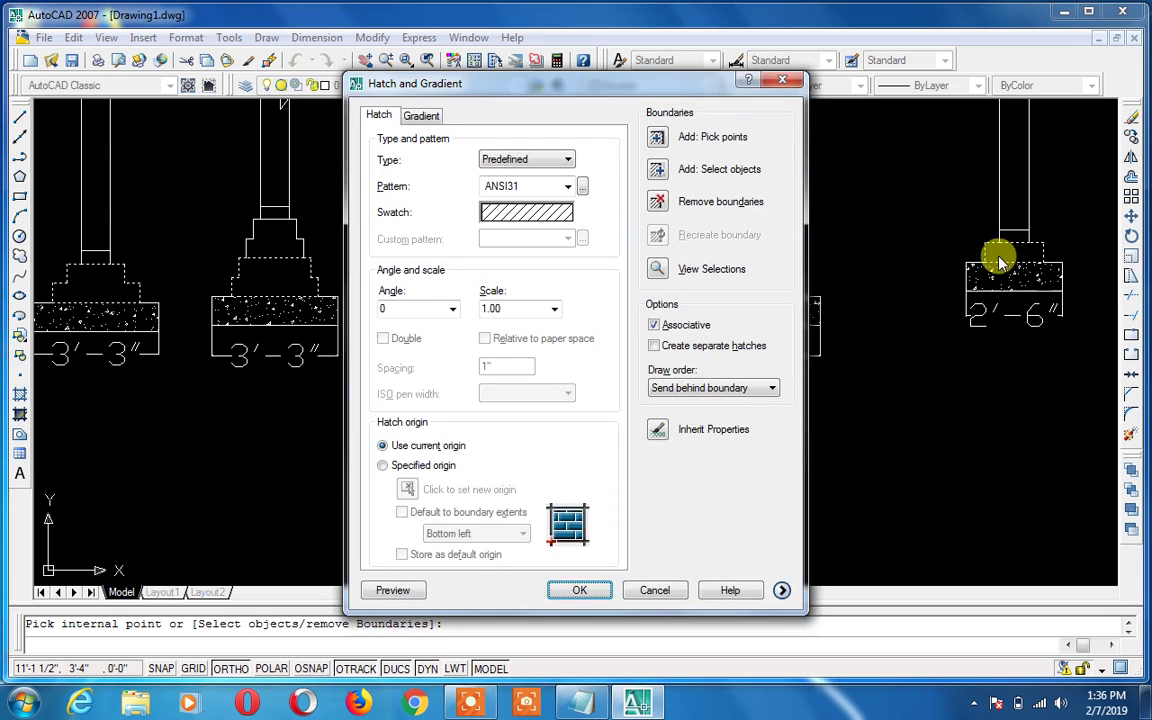
Preview the ANSI31 hatch on the foundation steps at scale 1.00, inspect its density closely and return to the hatch settings
left_click(392, 591)
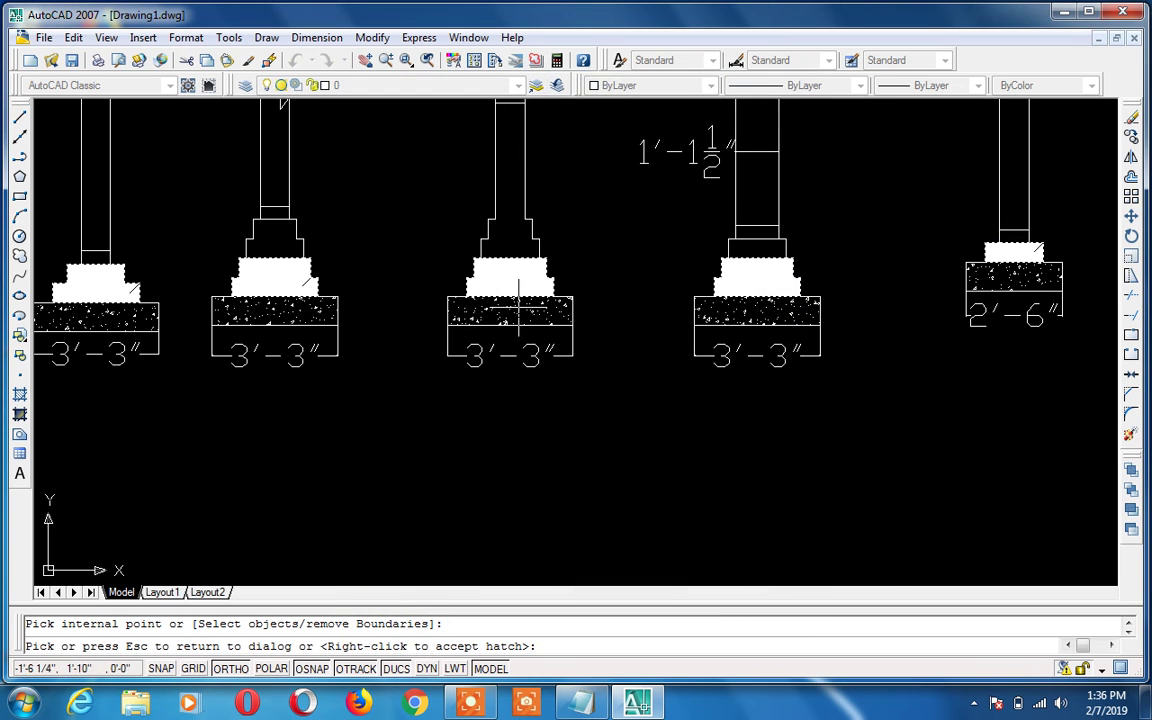
scroll(518, 309, "up", 6)
scroll(518, 309, "down", 2)
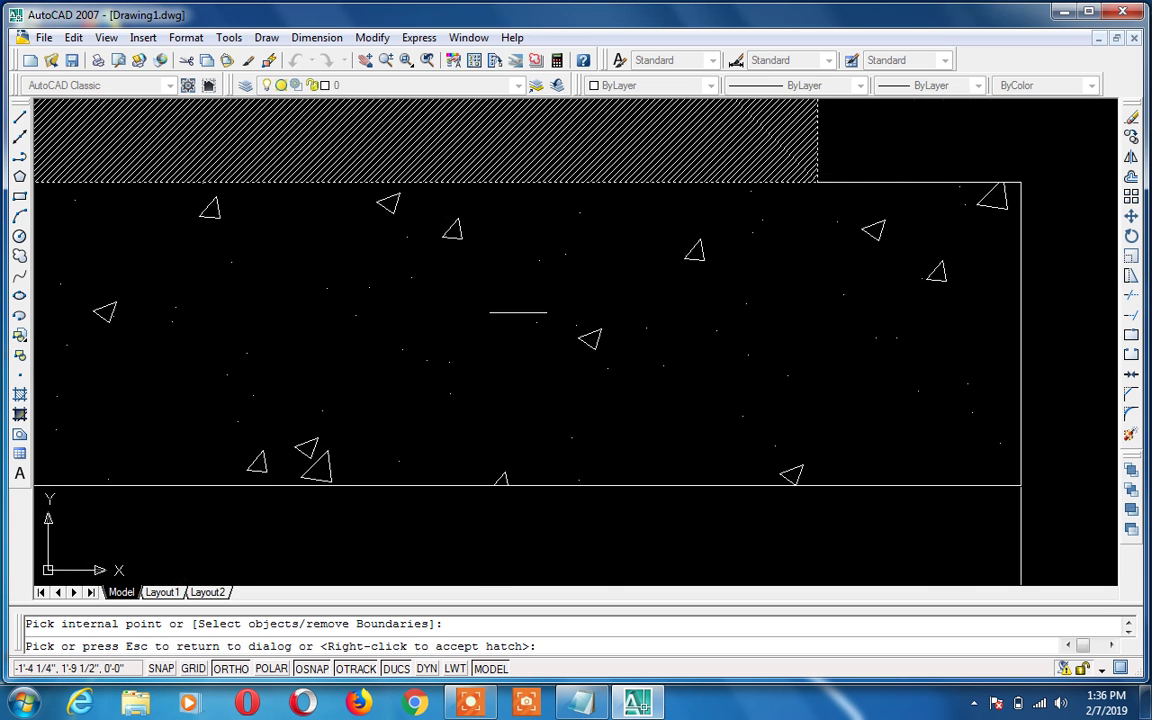
scroll(544, 142, "down", 3)
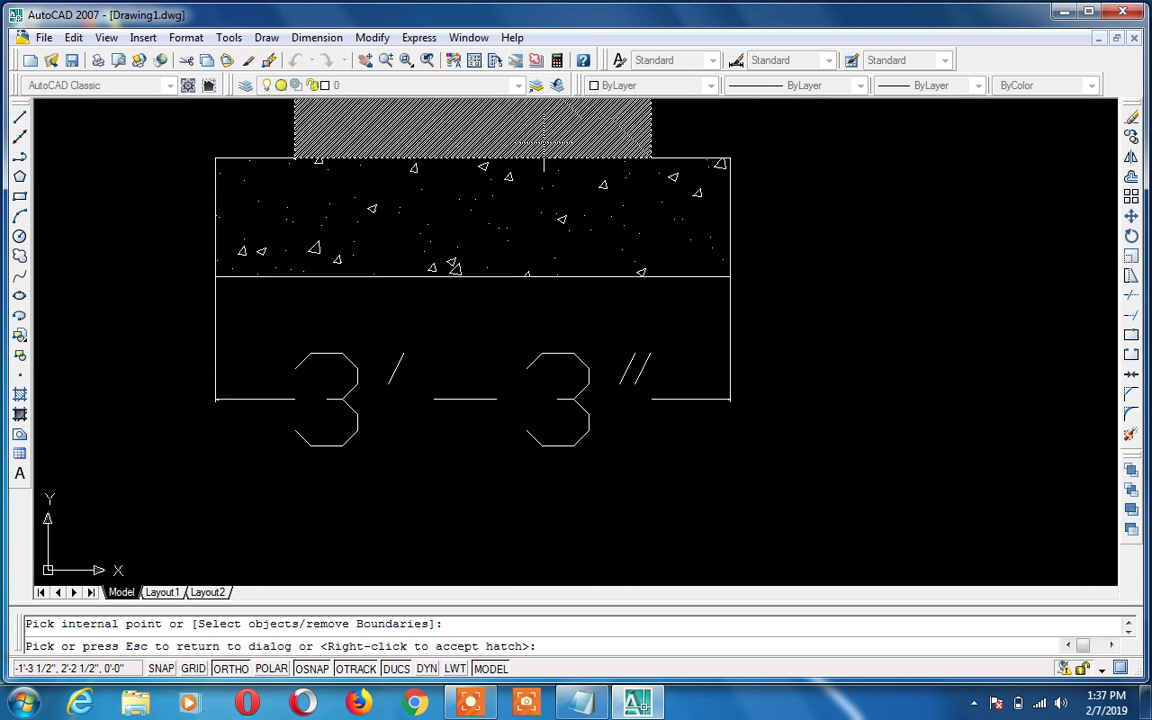
key("Escape")
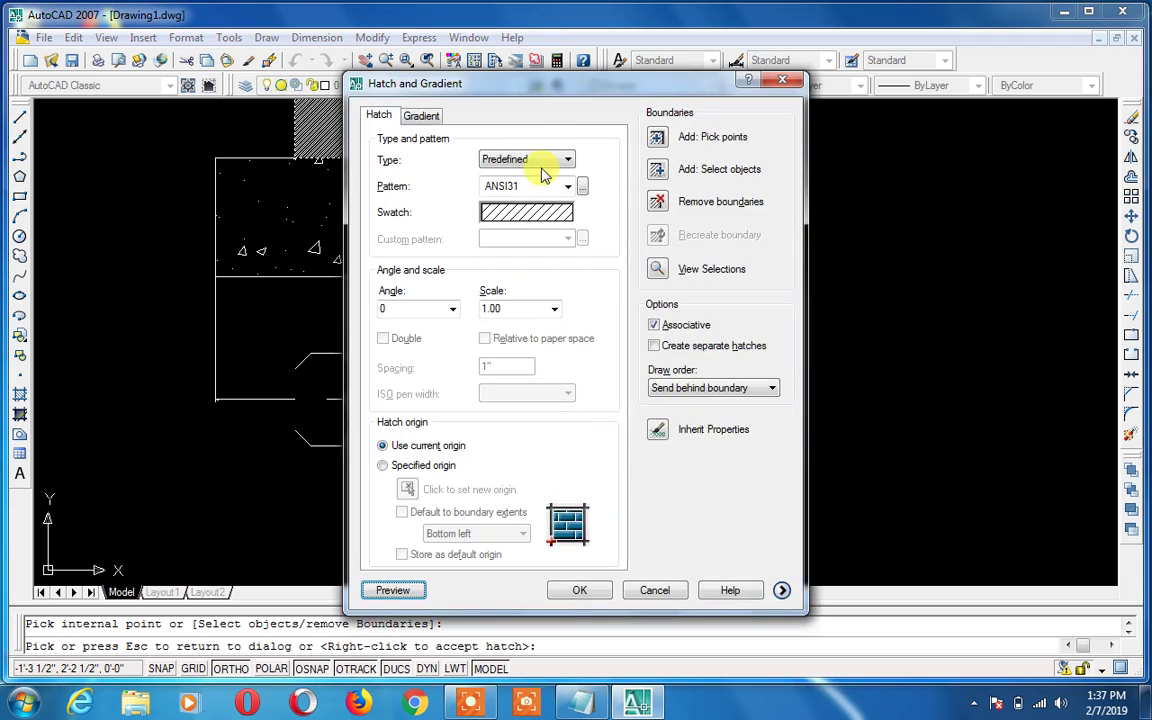
Set the ANSI31 hatch scale to 5 and preview it across the foundations
double_click(504, 307)
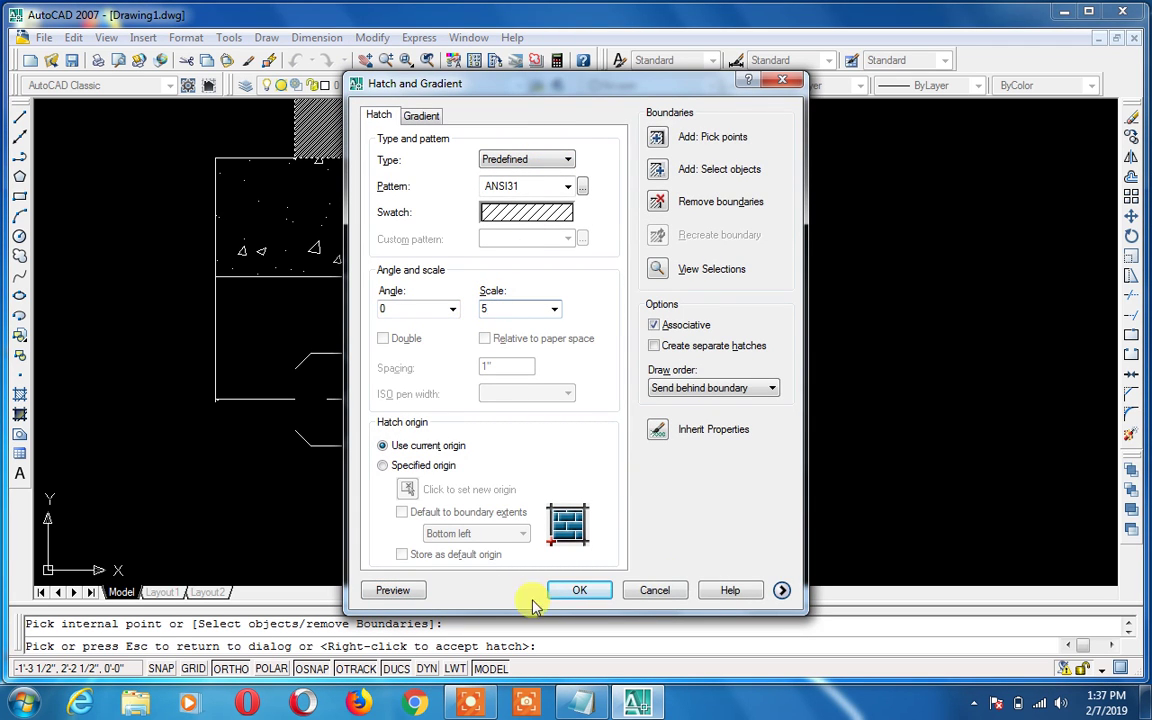
left_click(392, 590)
scroll(416, 596, "down", 3)
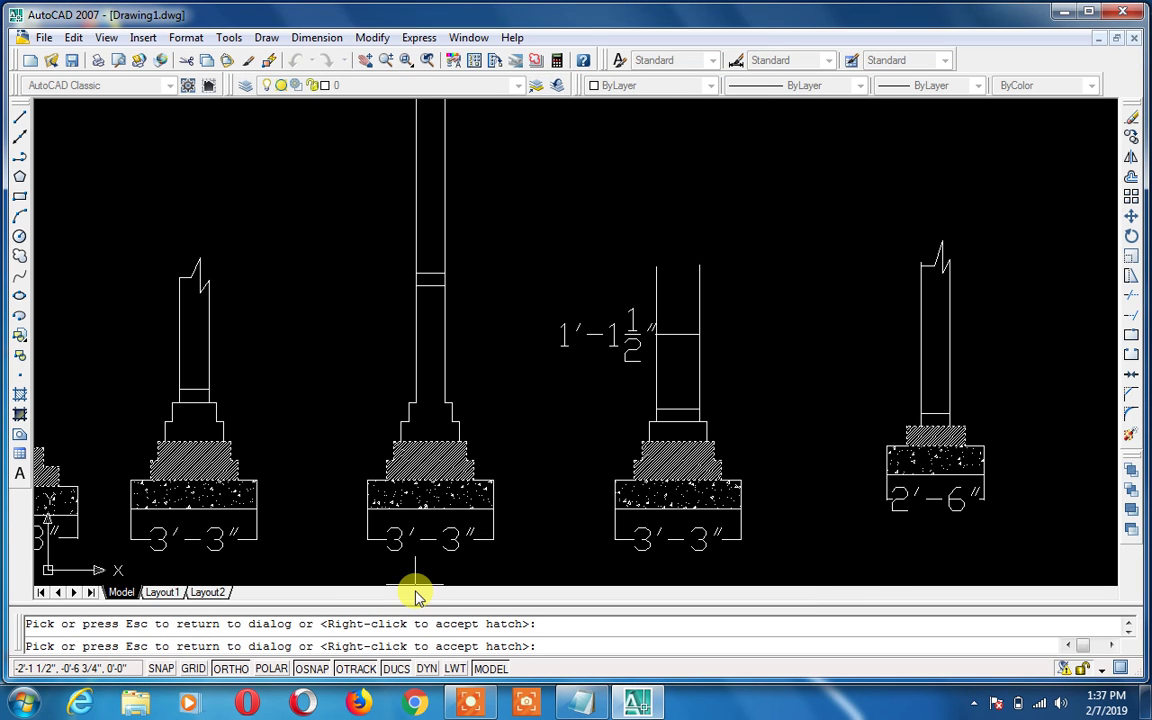
key("Escape")
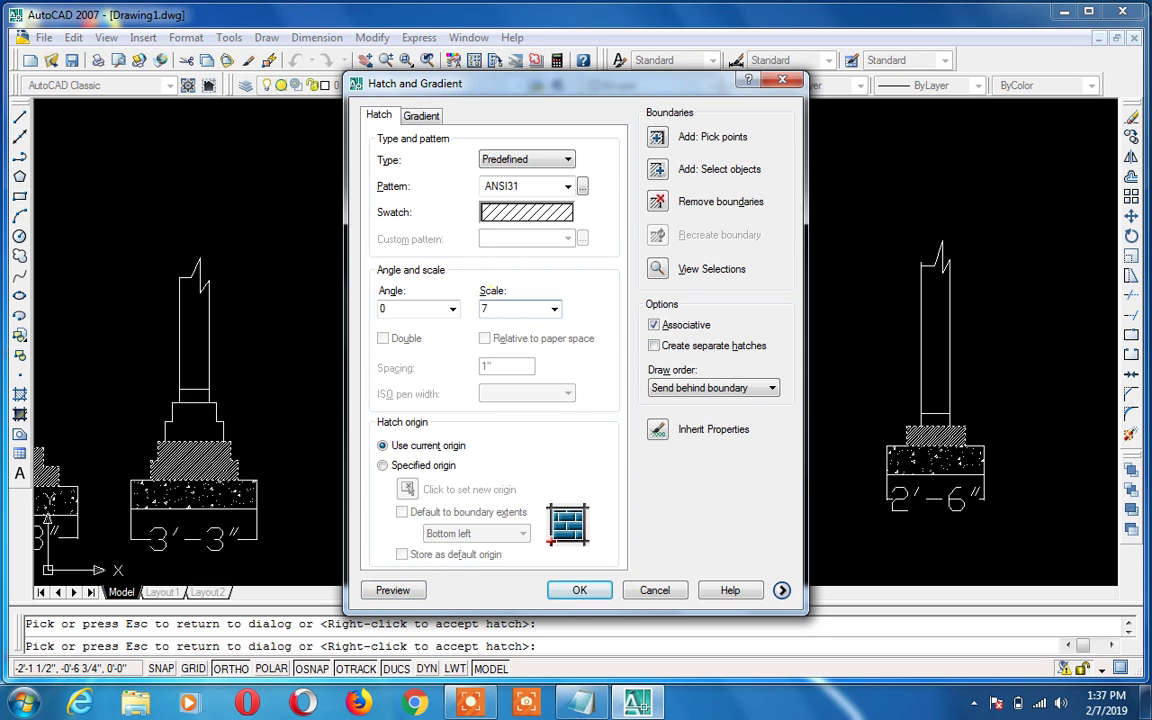
Set the ANSI31 hatch scale to 7, preview it and apply the hatch to the foundation steps
left_click(409, 593)
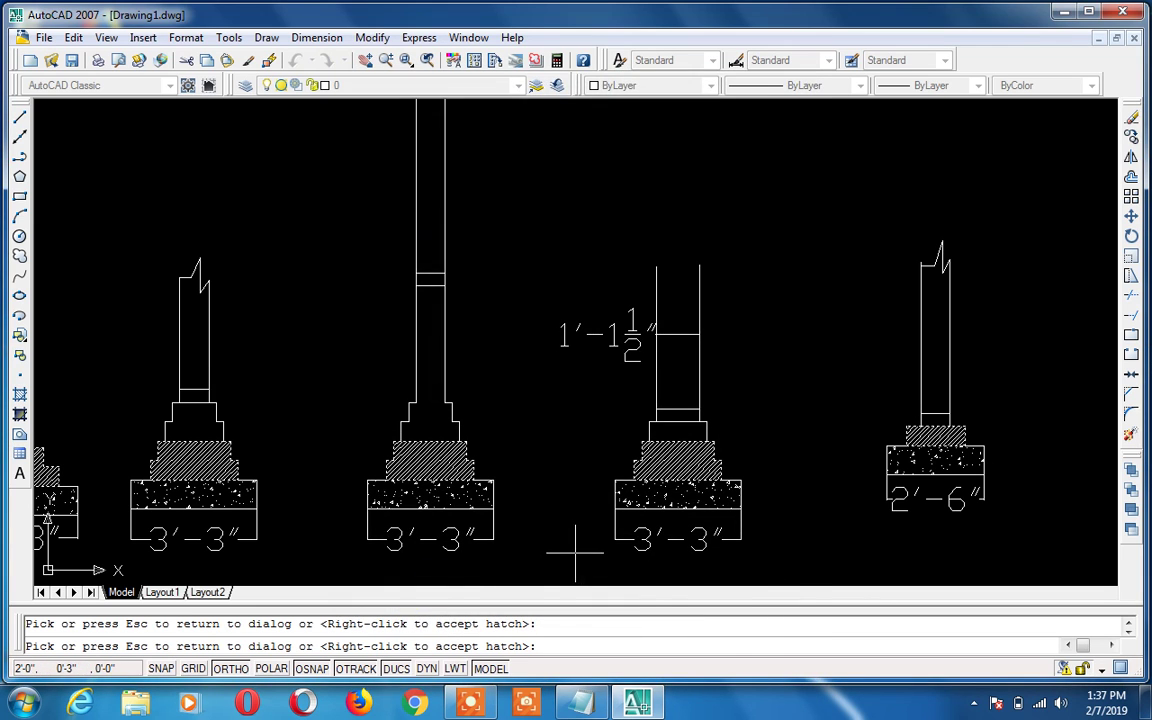
left_click(575, 551)
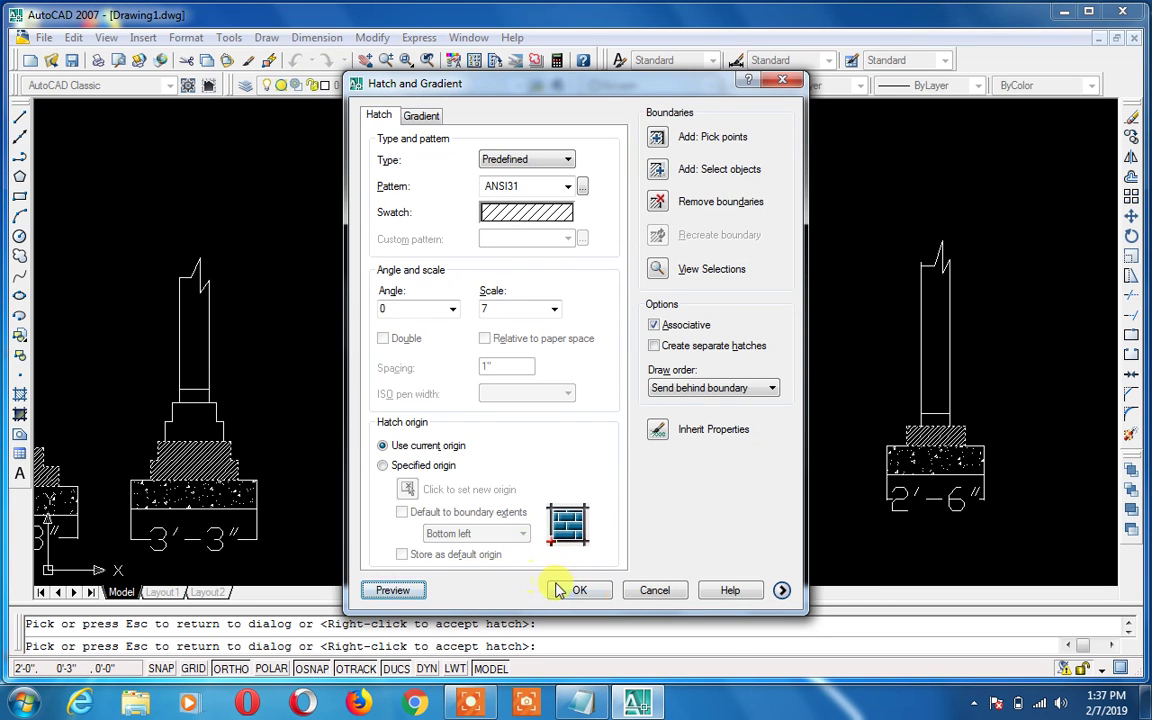
left_click(575, 590)
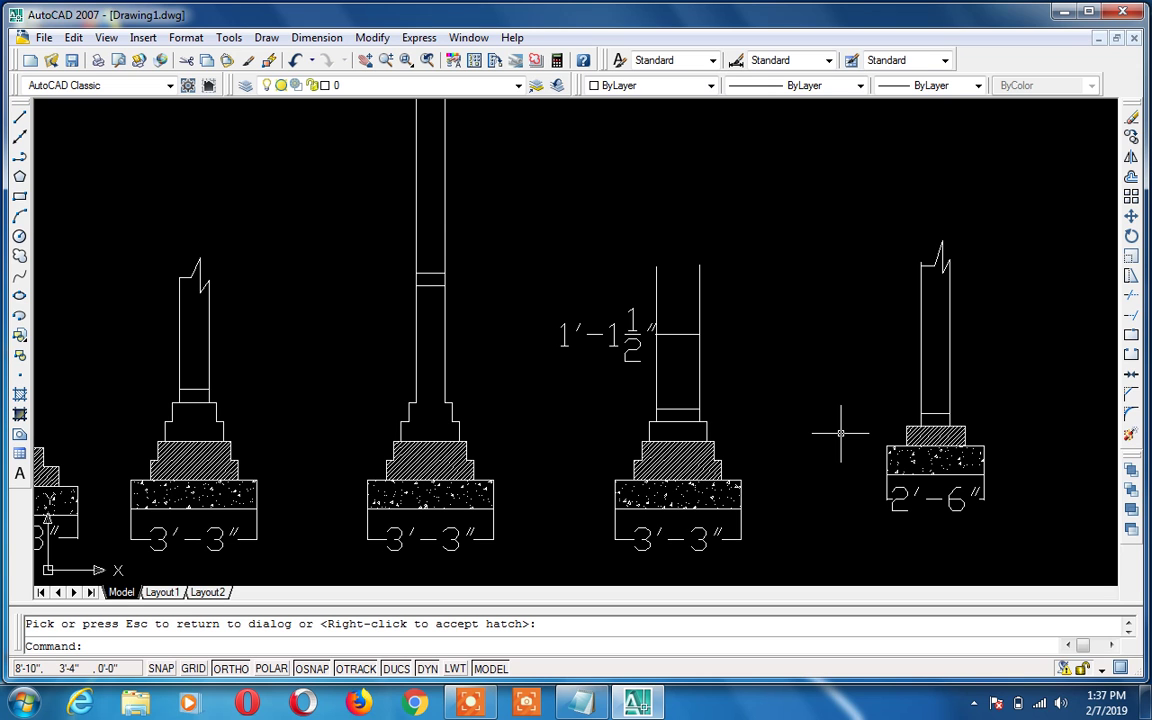
Start another hatch and choose the SOLID pattern for it
type("h")
key("Return")
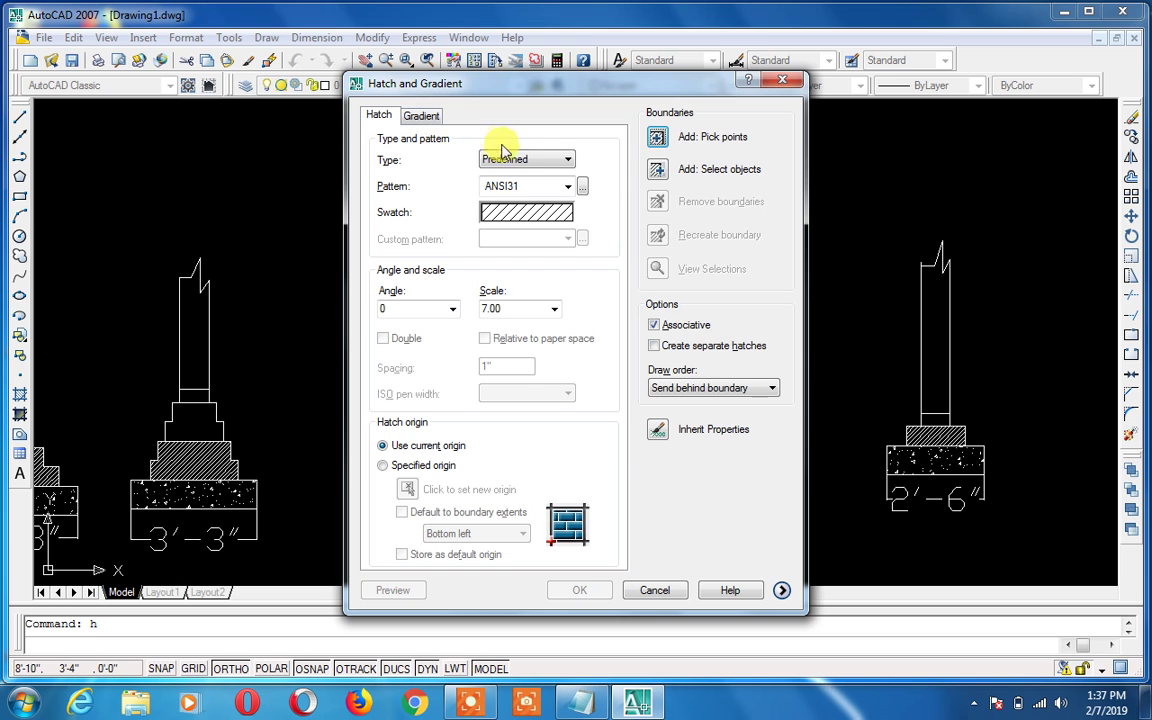
left_click(582, 186)
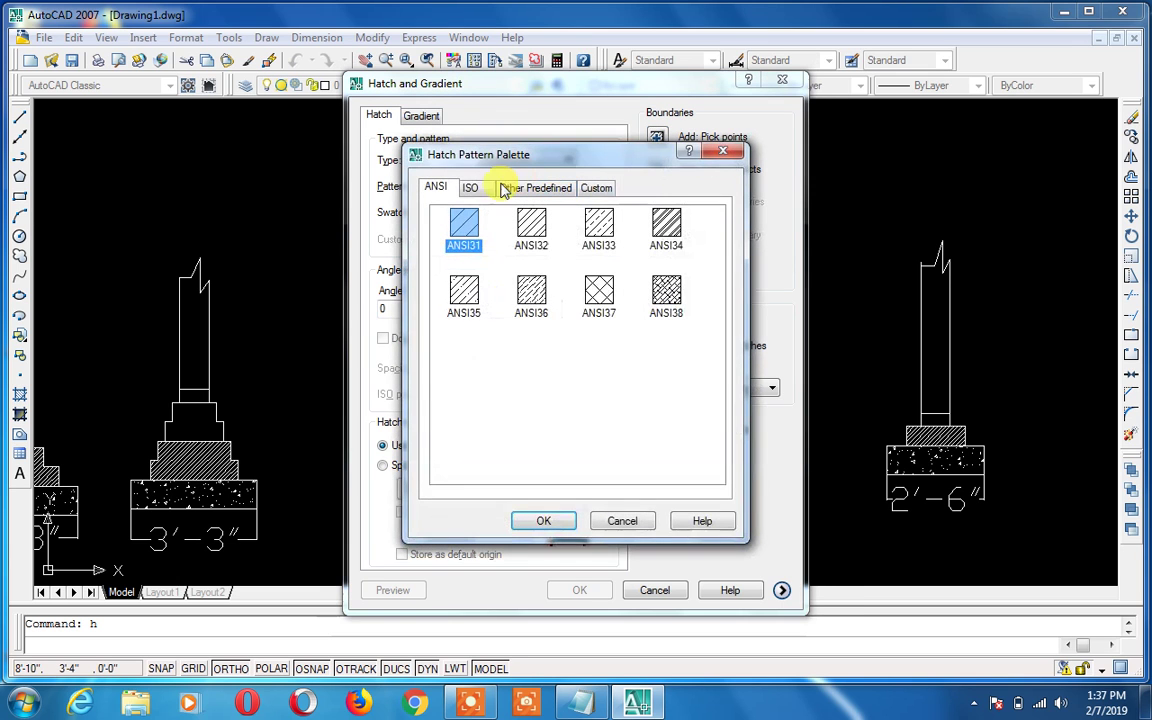
left_click(519, 190)
left_click(464, 228)
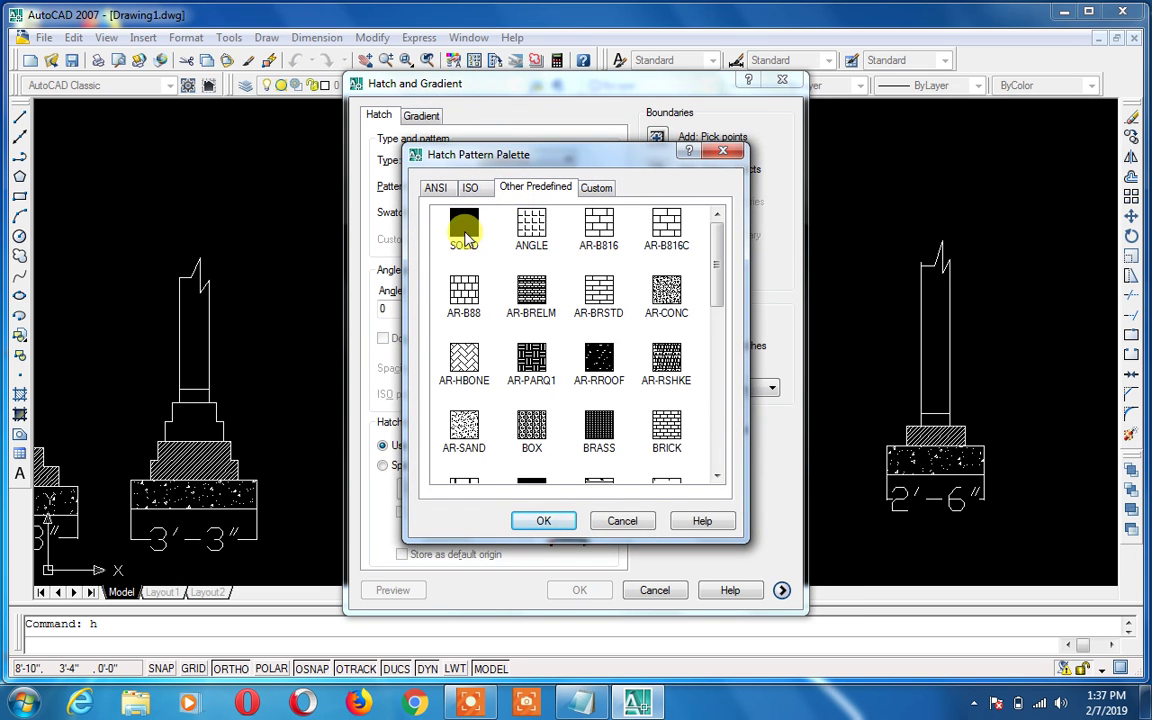
left_click(545, 521)
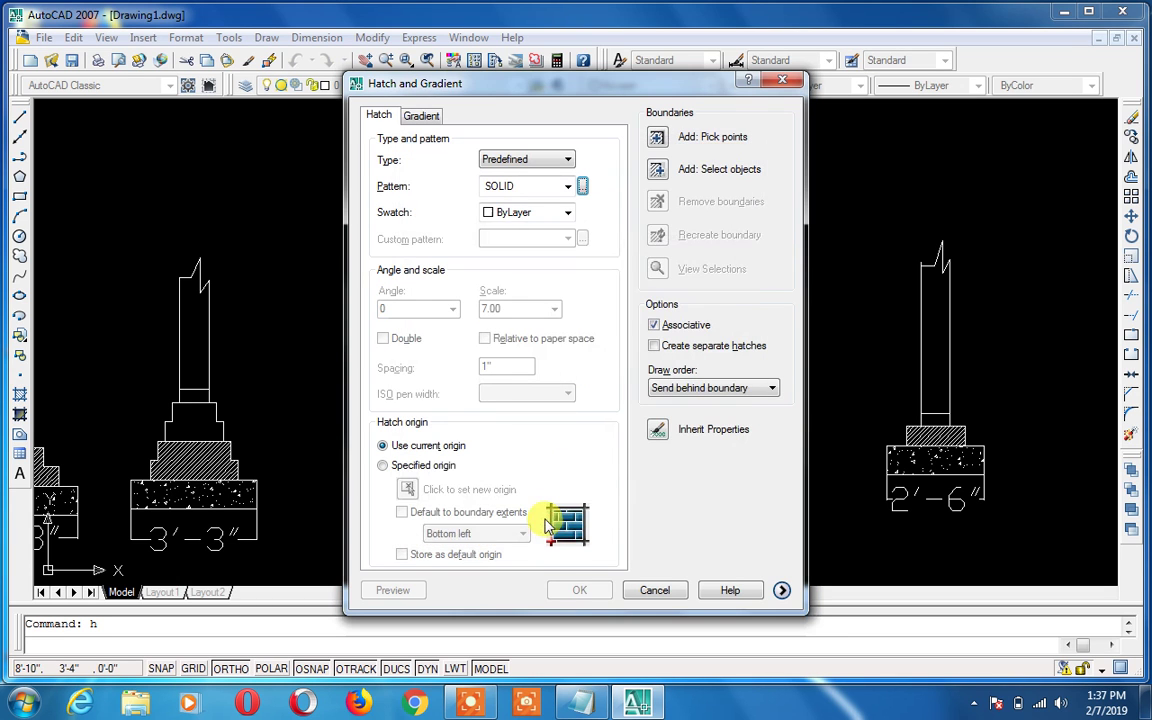
Apply the SOLID hatch to the narrow bands in the walls of the four visible foundation sections
left_click(658, 145)
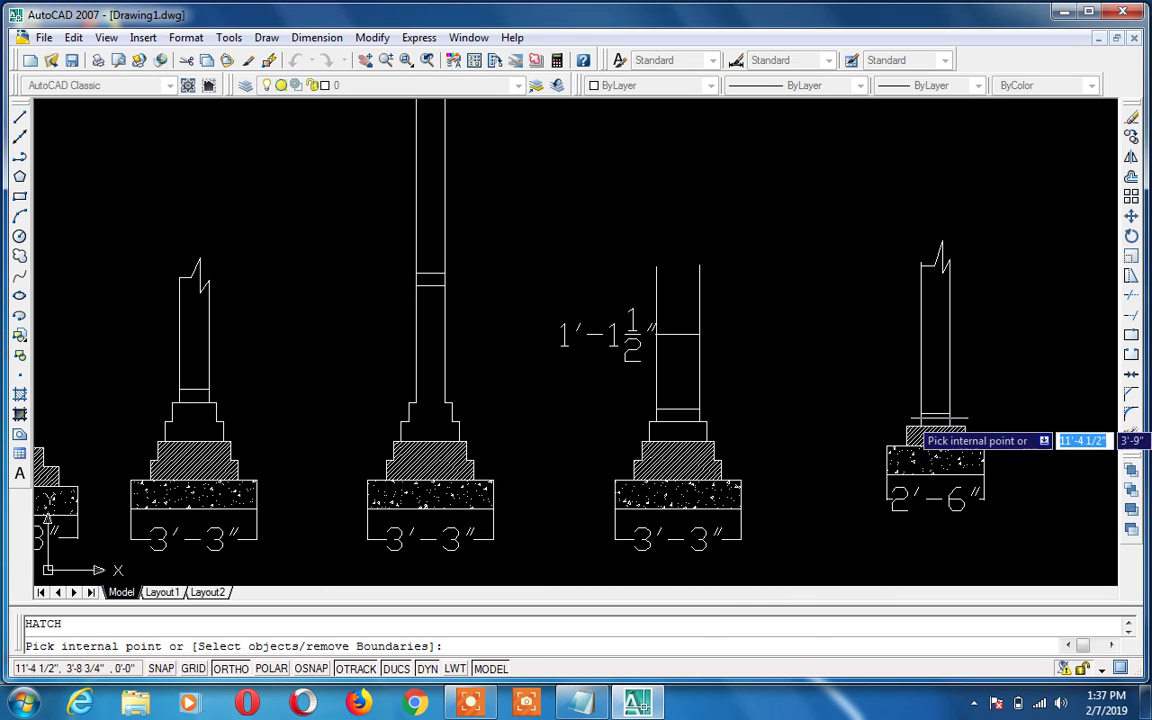
left_click(910, 418)
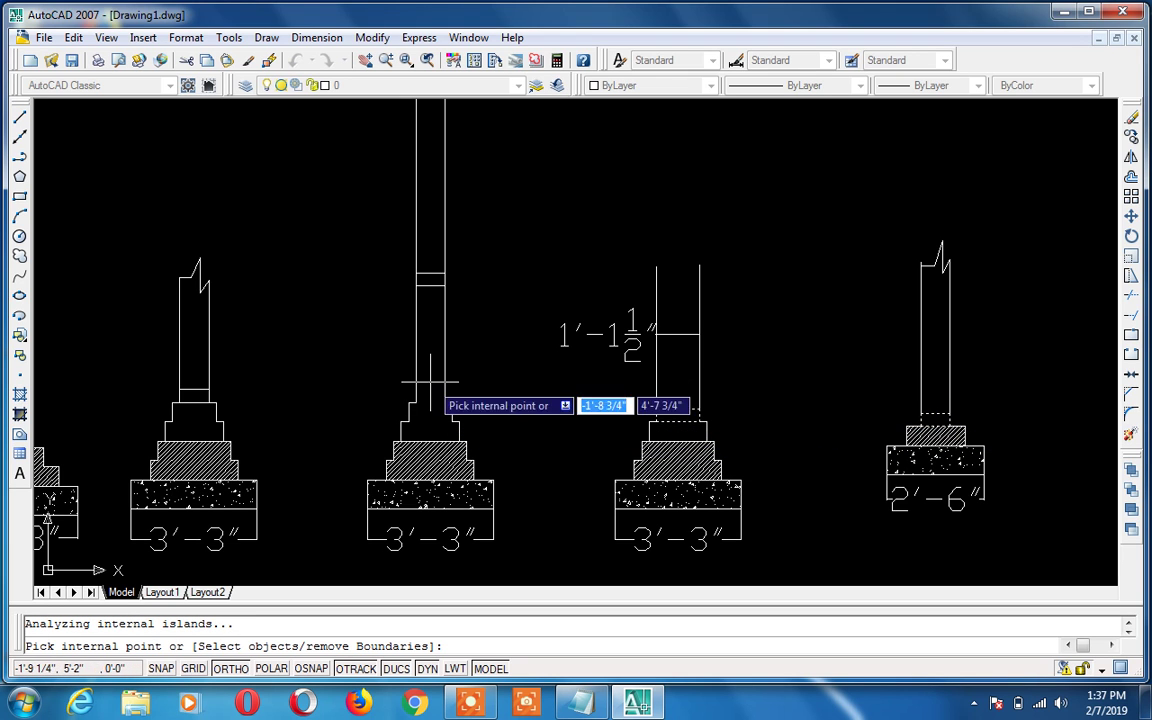
left_click(426, 277)
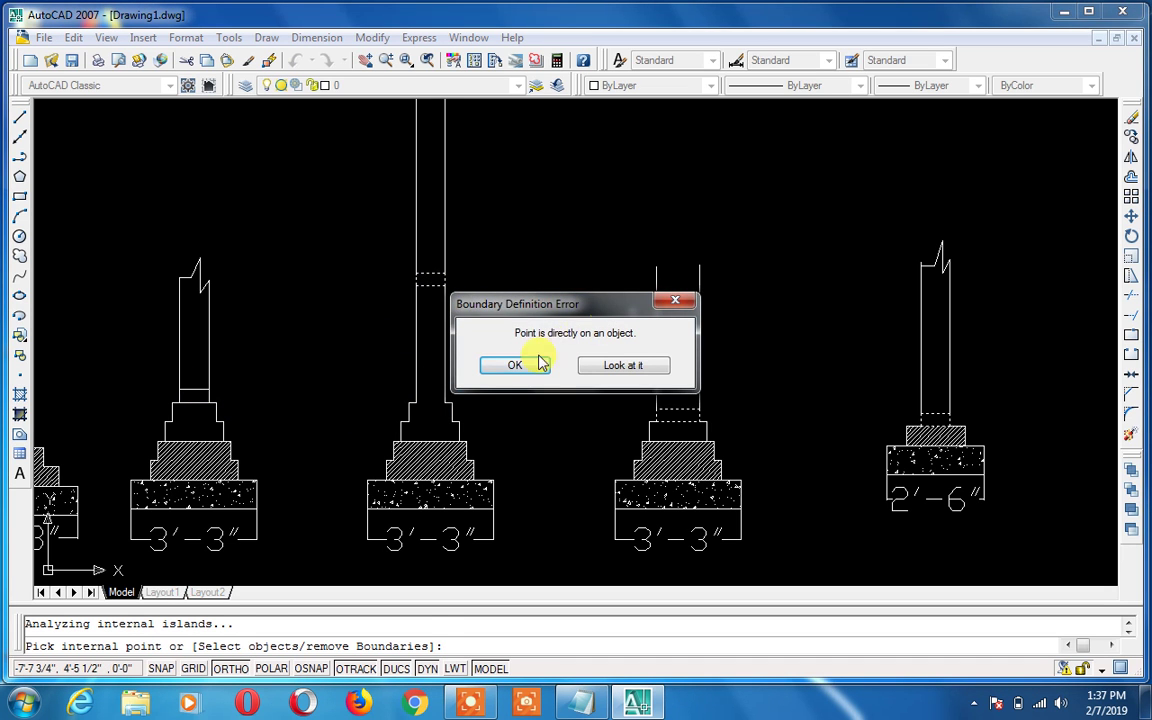
left_click(527, 365)
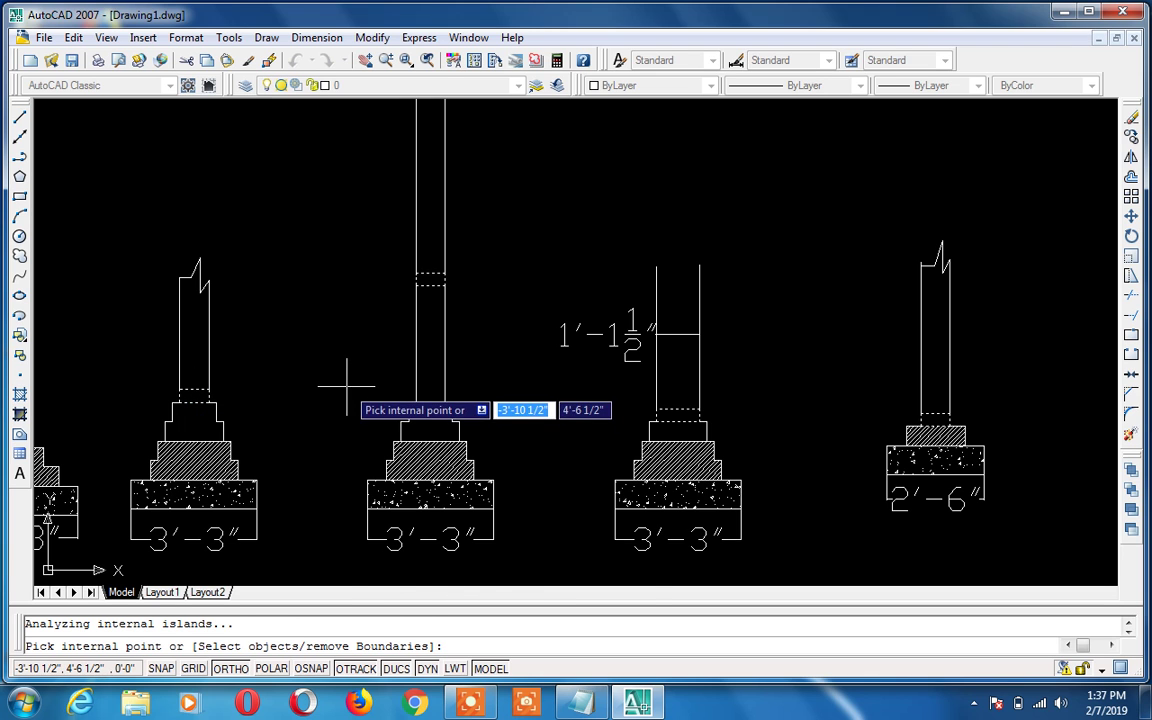
key("Return")
key("Return")
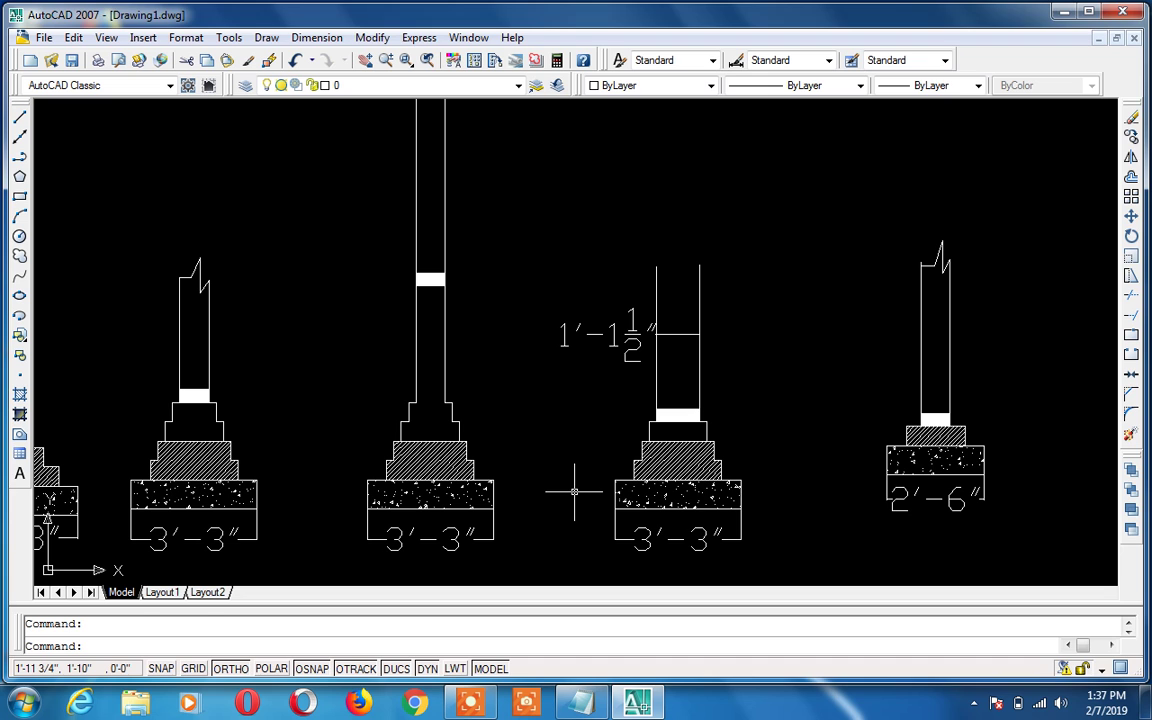
Apply a SOLID hatch to the narrow band at the base of the leftmost section's wall
type("p")
key("Return")
left_click_drag(566, 483, 705, 468)
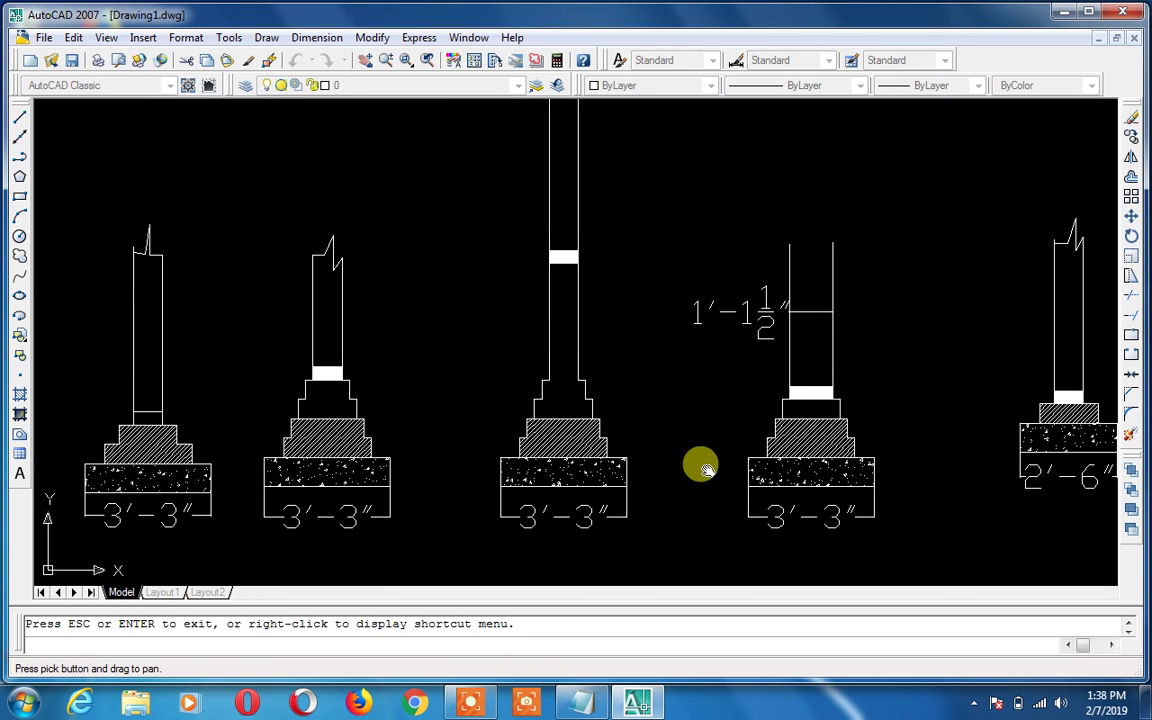
key("Escape")
type("h")
key("Return")
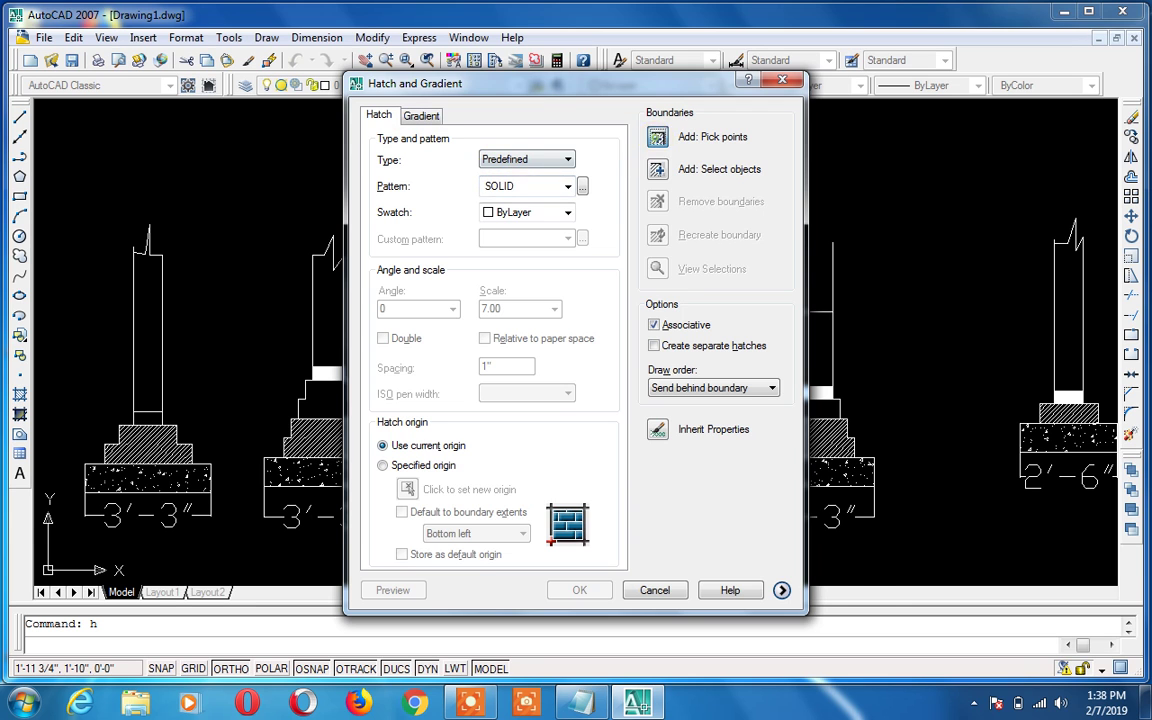
left_click(660, 137)
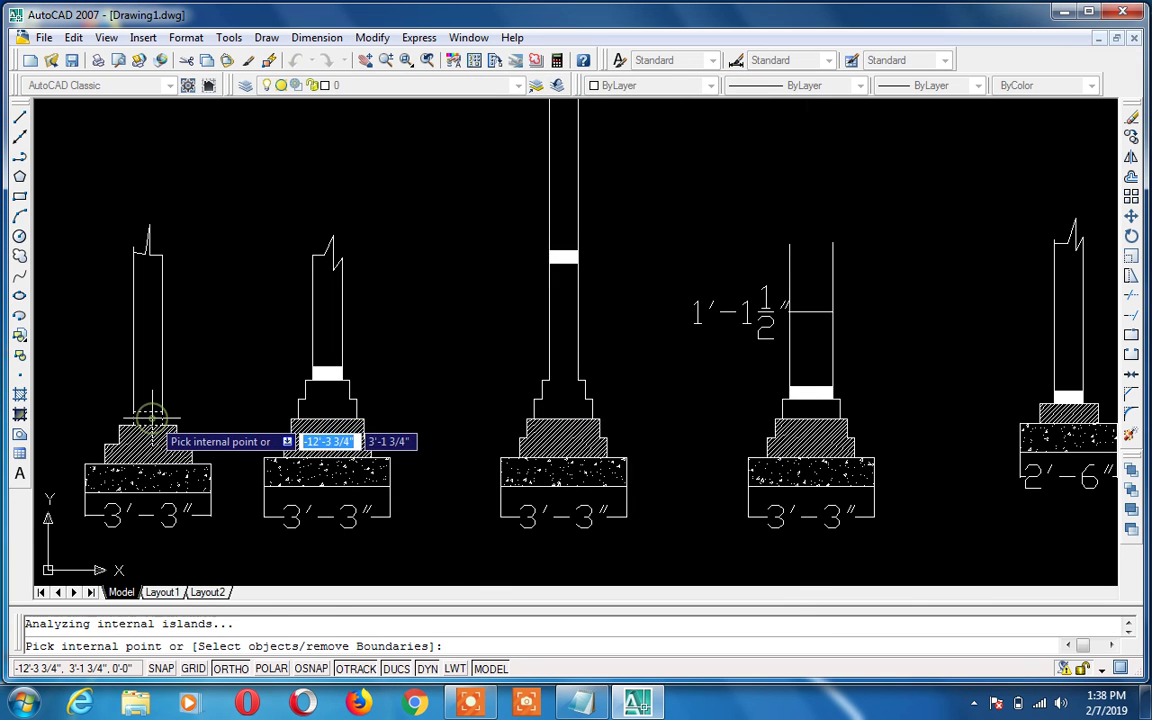
key("Return")
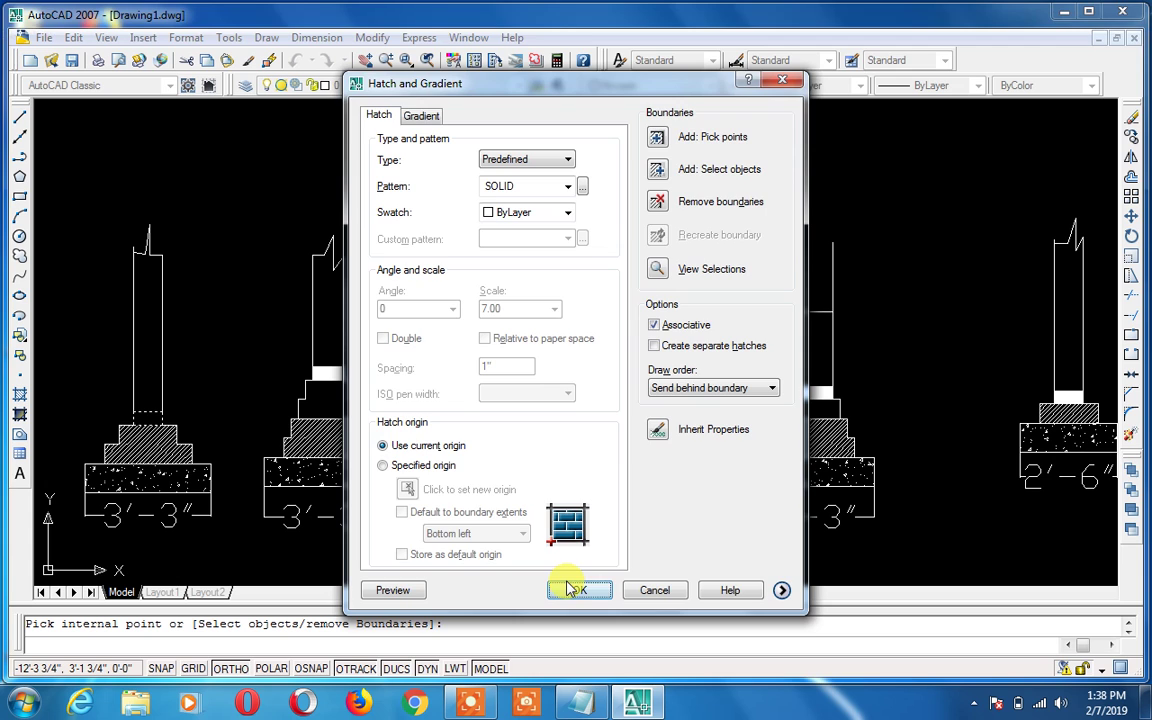
left_click(579, 590)
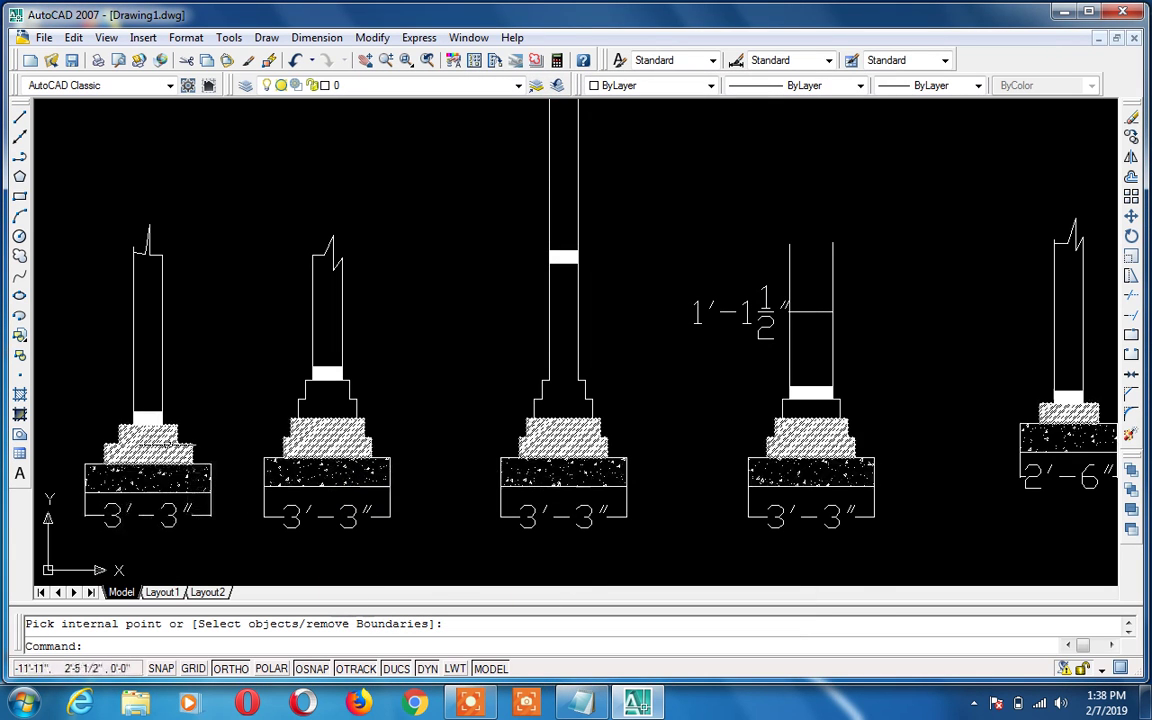
Start another hatch and choose the ANSI34 pattern for it
scroll(603, 311, "down", 3)
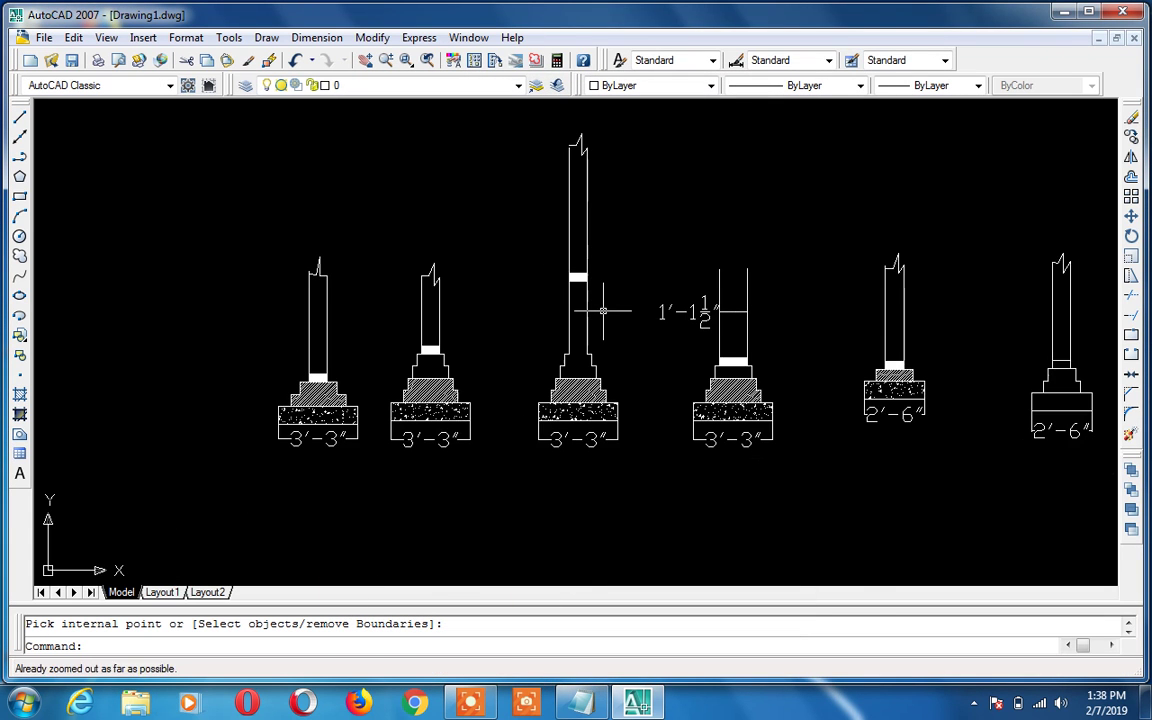
type("h")
key("Return")
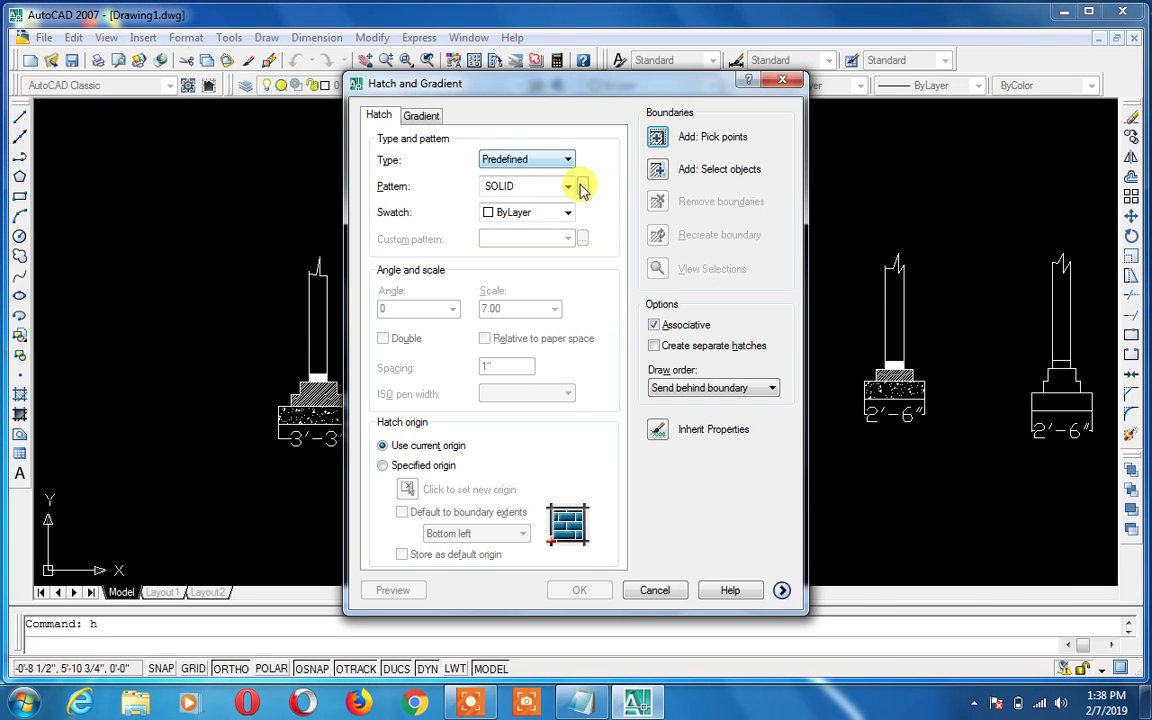
left_click(582, 186)
left_click(436, 187)
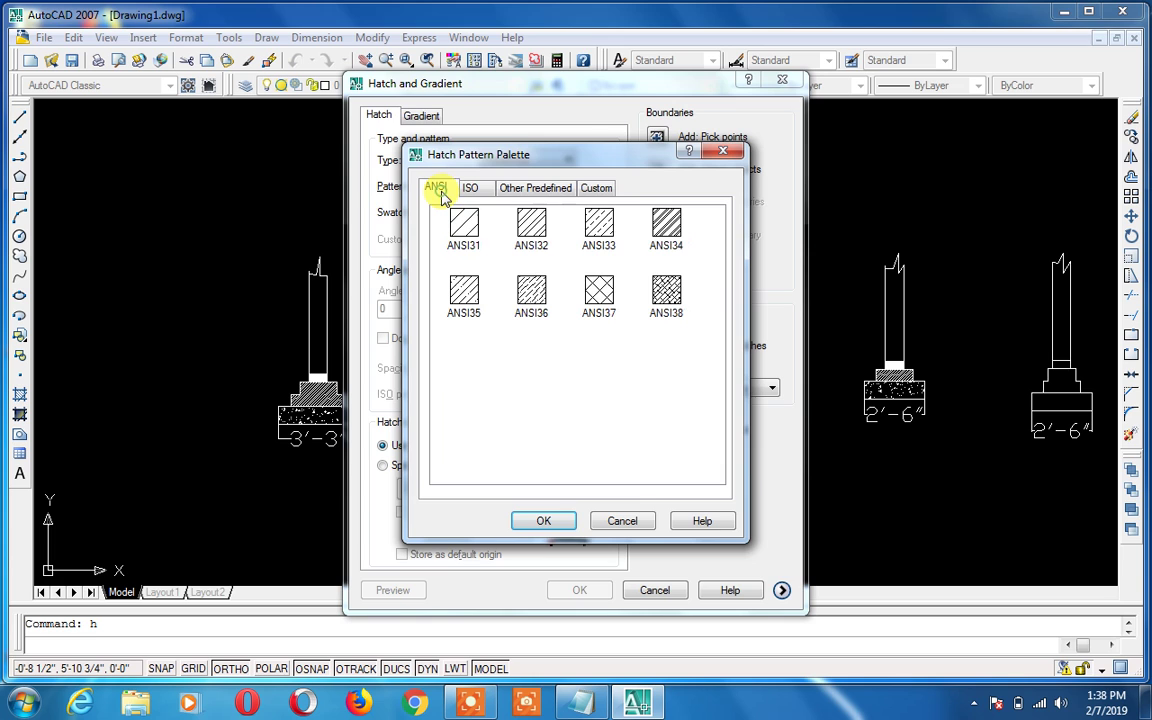
left_click(668, 232)
left_click(546, 521)
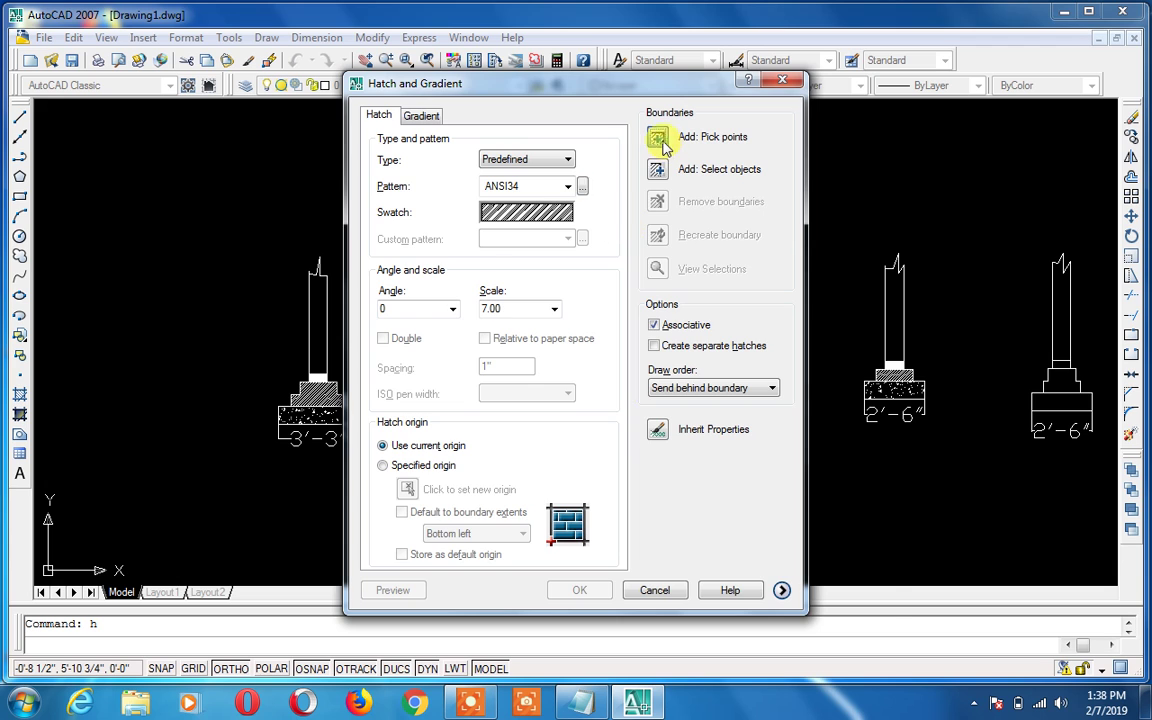
Pick the upper walls of the two leftmost sections, preview the ANSI34 hatch at scale 7 and apply it
left_click(658, 140)
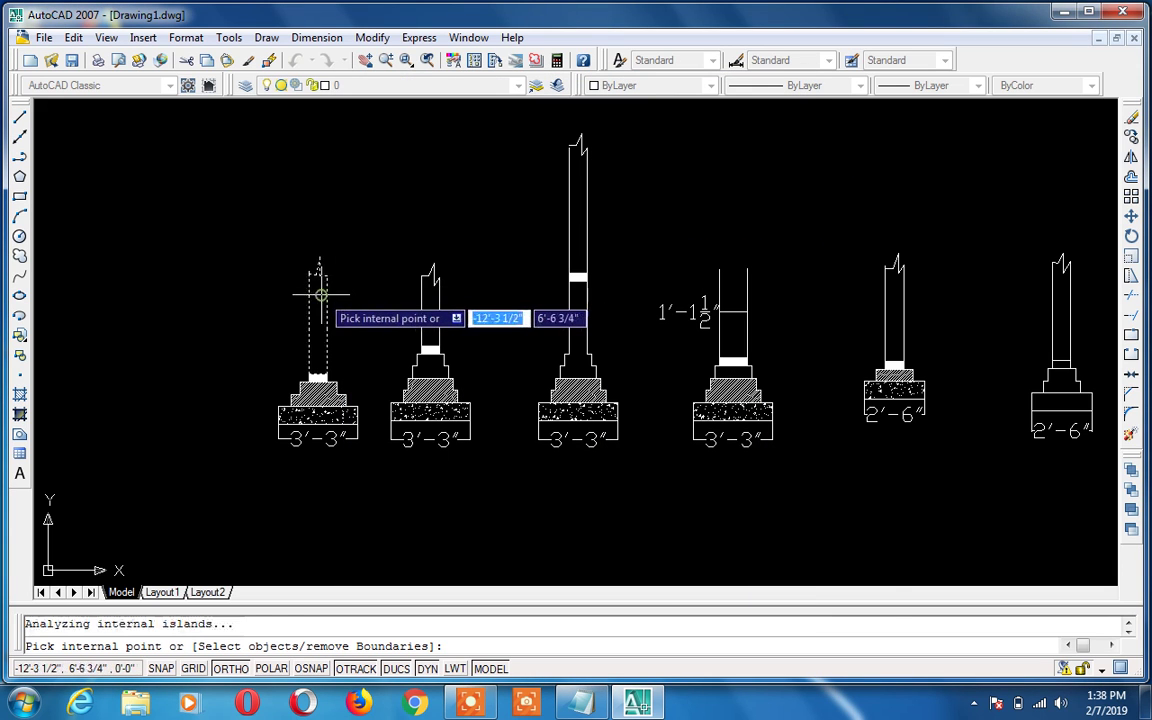
left_click(579, 185)
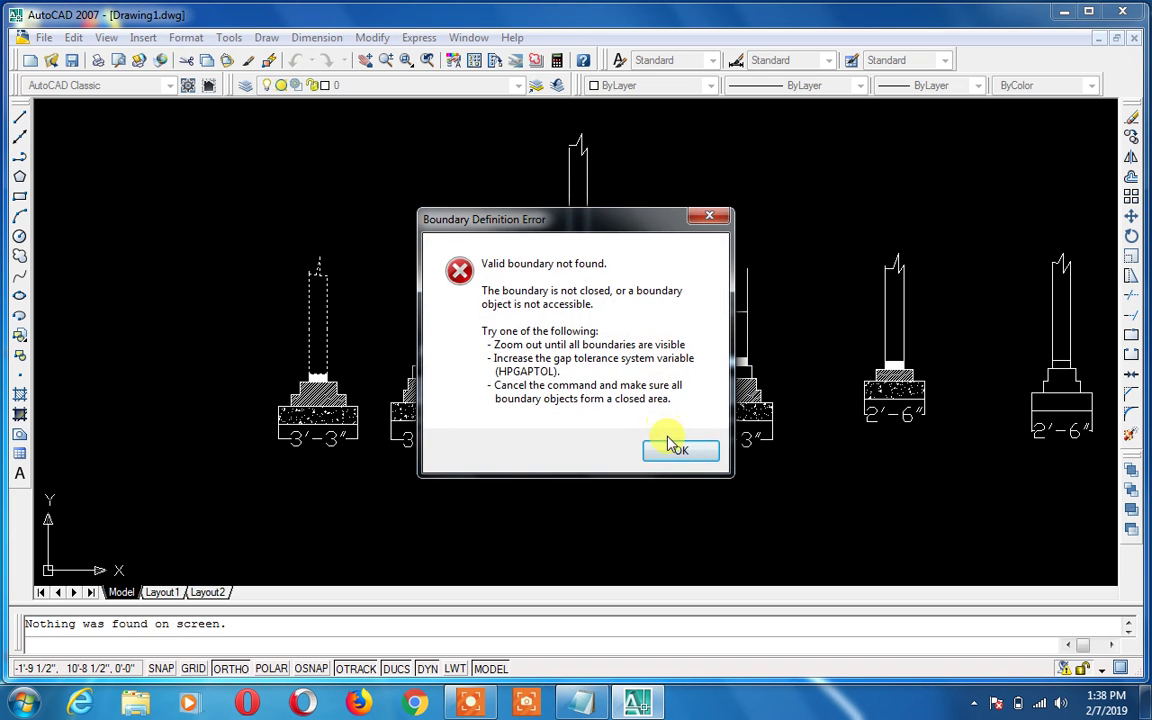
left_click(676, 453)
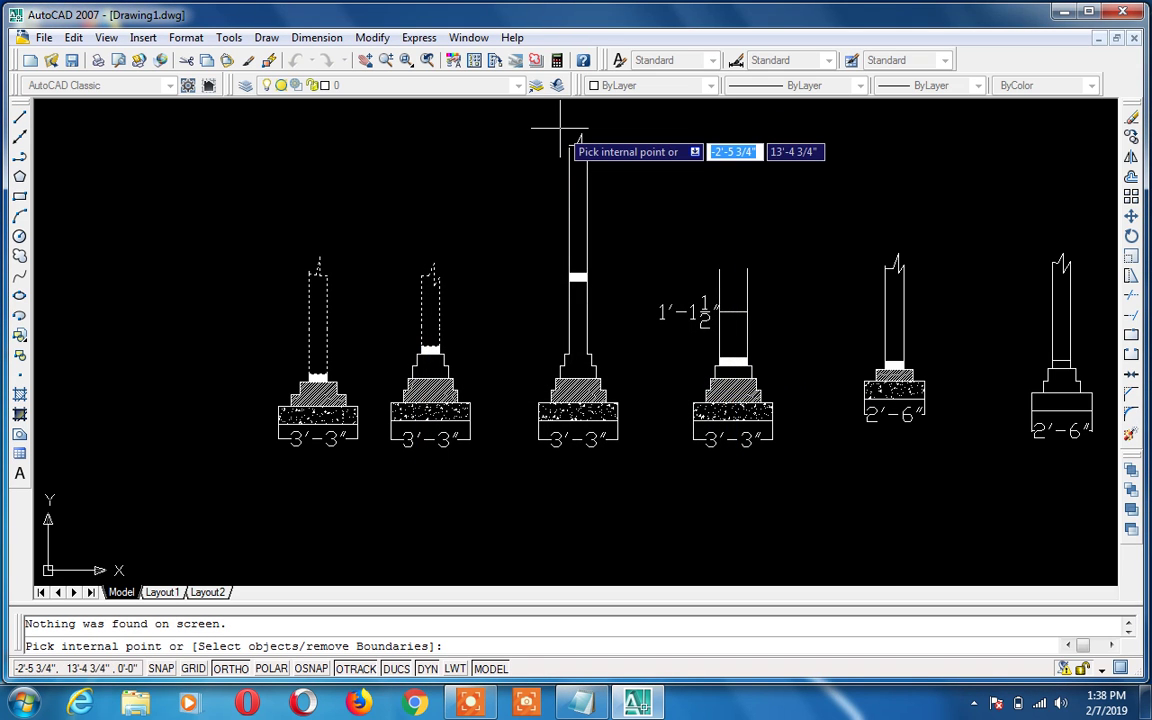
scroll(560, 128, "up", 6)
scroll(560, 128, "down", 5)
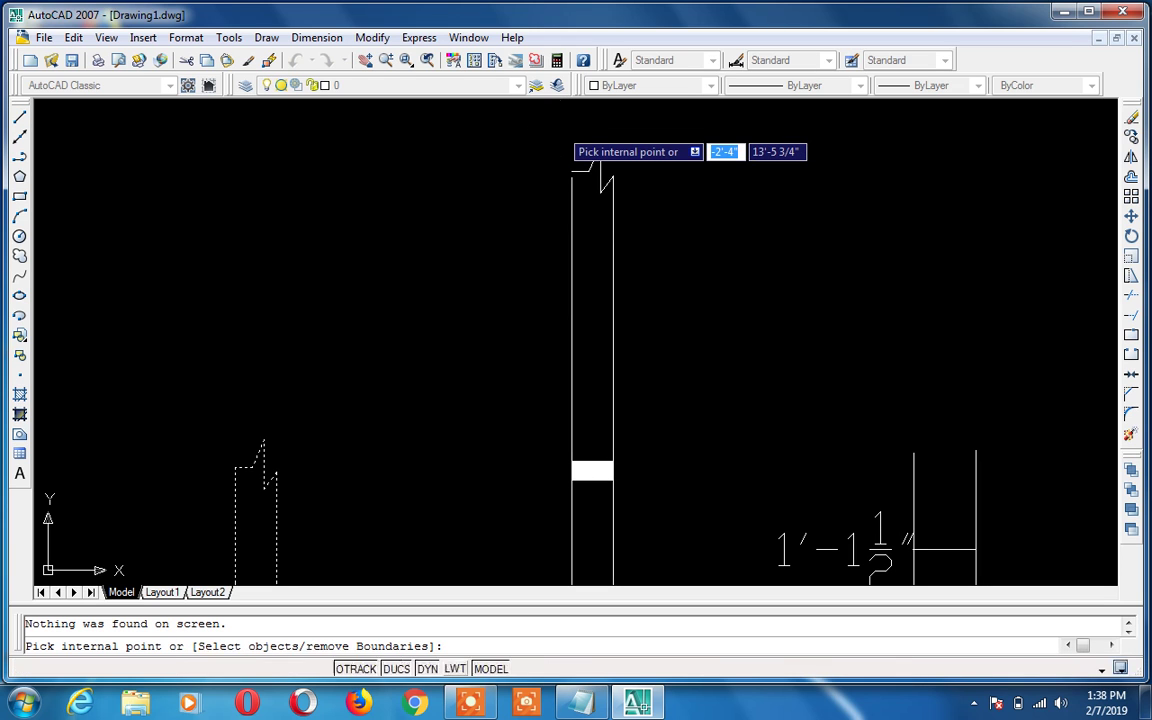
key("Return")
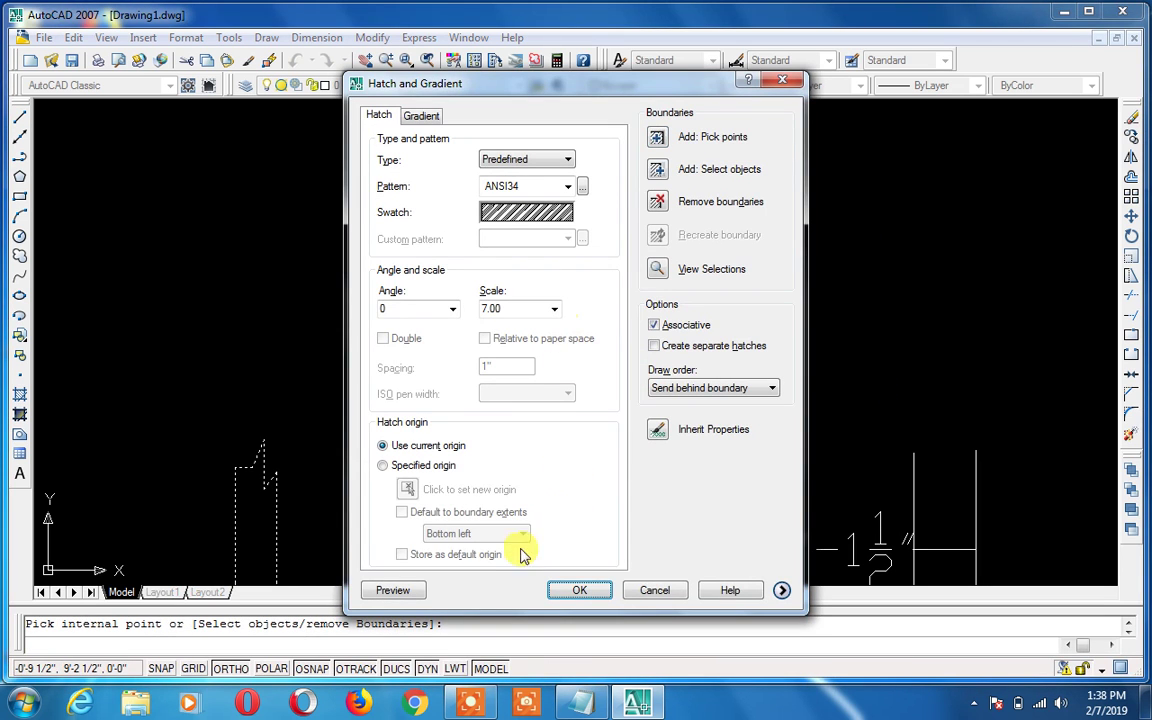
left_click(393, 590)
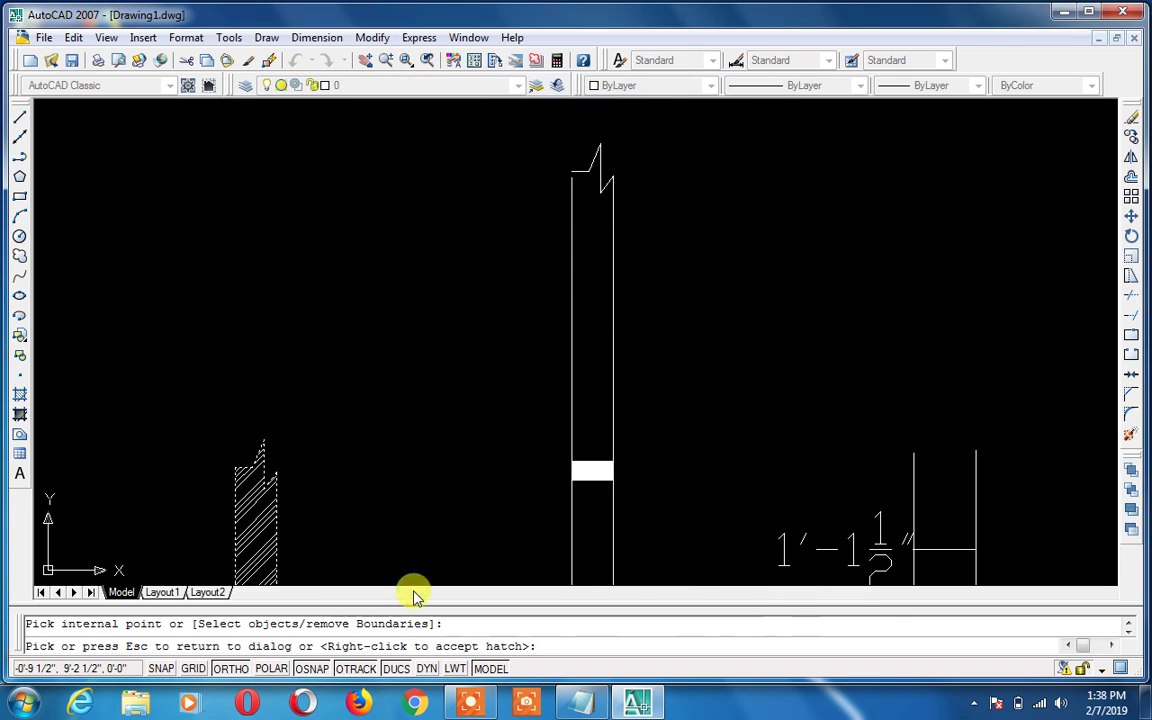
left_click(553, 545)
left_click(578, 589)
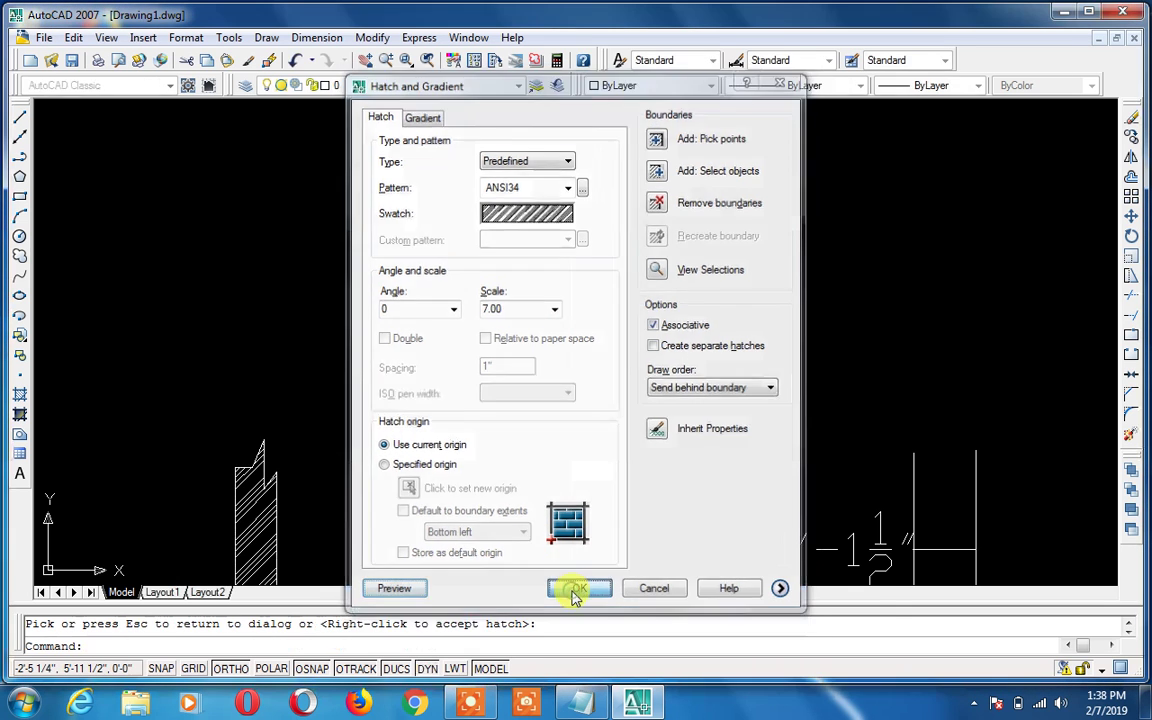
Draw a short vertical line closing the gap between the tallest wall's left edge and its break line
type("z")
key("Return")
type("a")
key("Return")
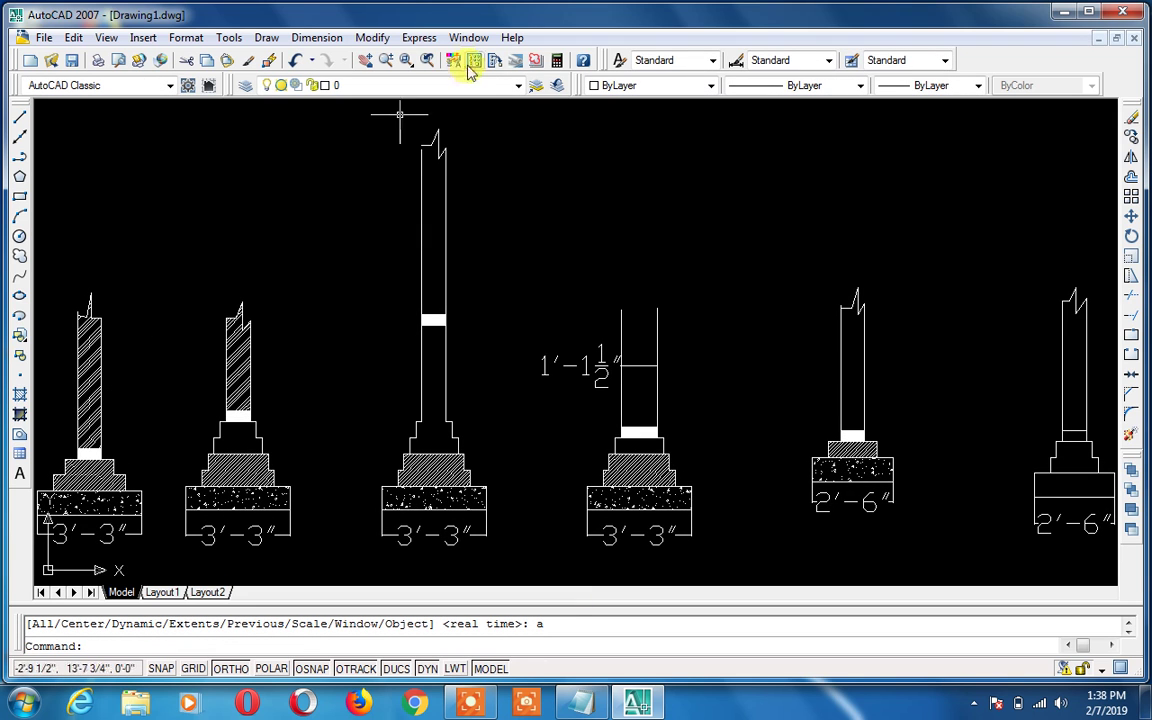
scroll(420, 130, "up", 3)
scroll(420, 130, "up", 3)
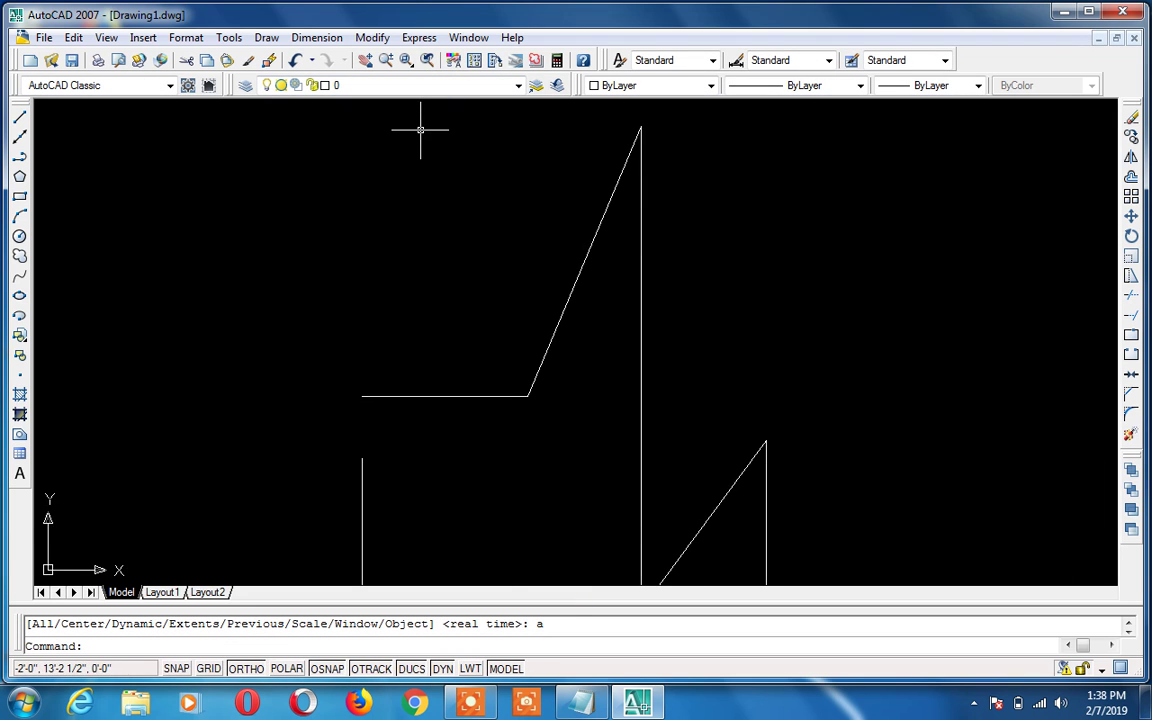
type(";")
key("Return")
type("l")
key("Escape")
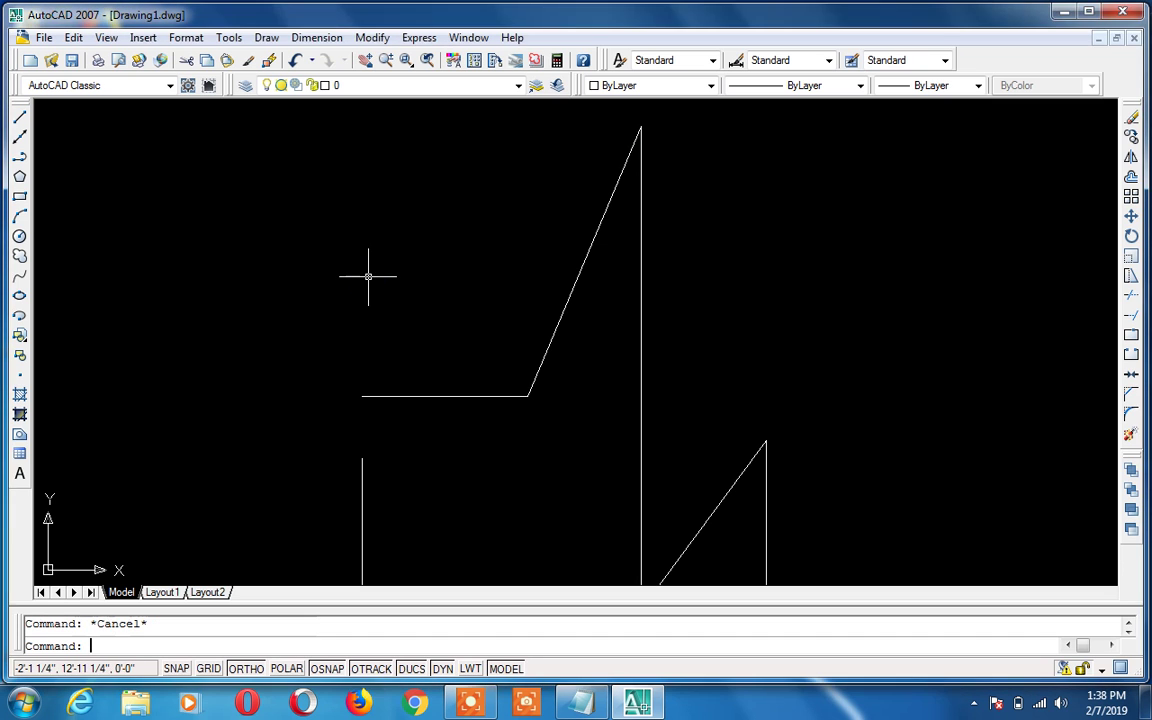
type("l")
key("Return")
left_click(362, 396)
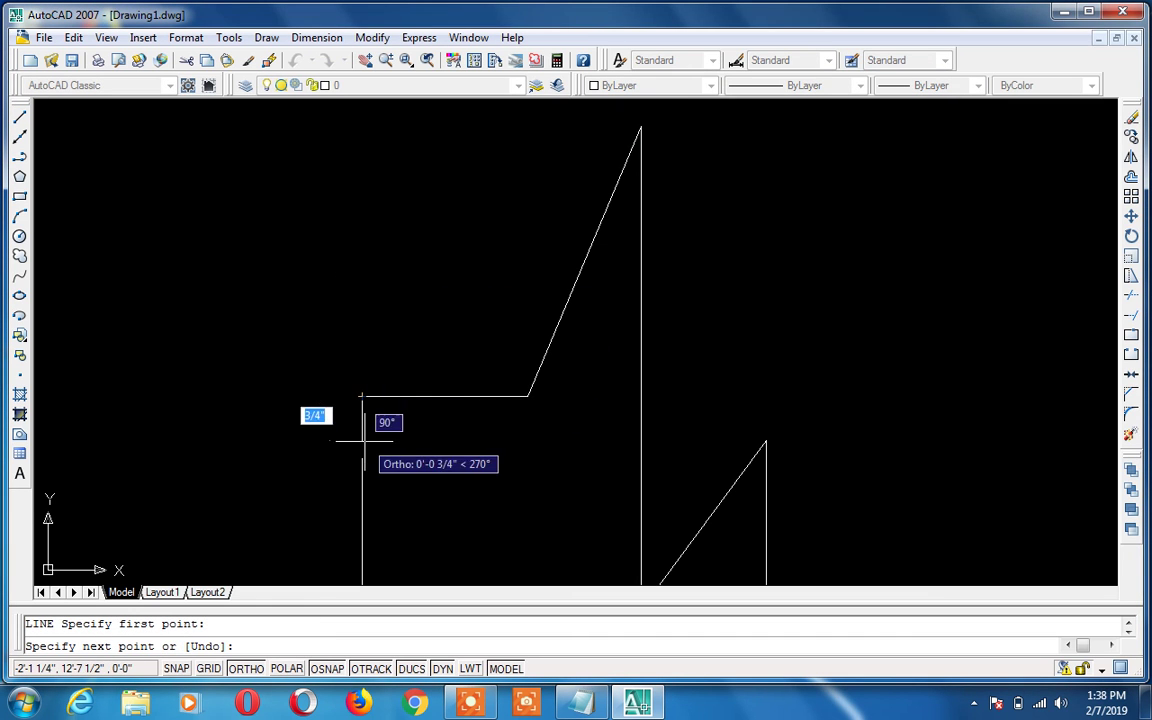
left_click(362, 458)
key("Return")
scroll(460, 404, "down", 4)
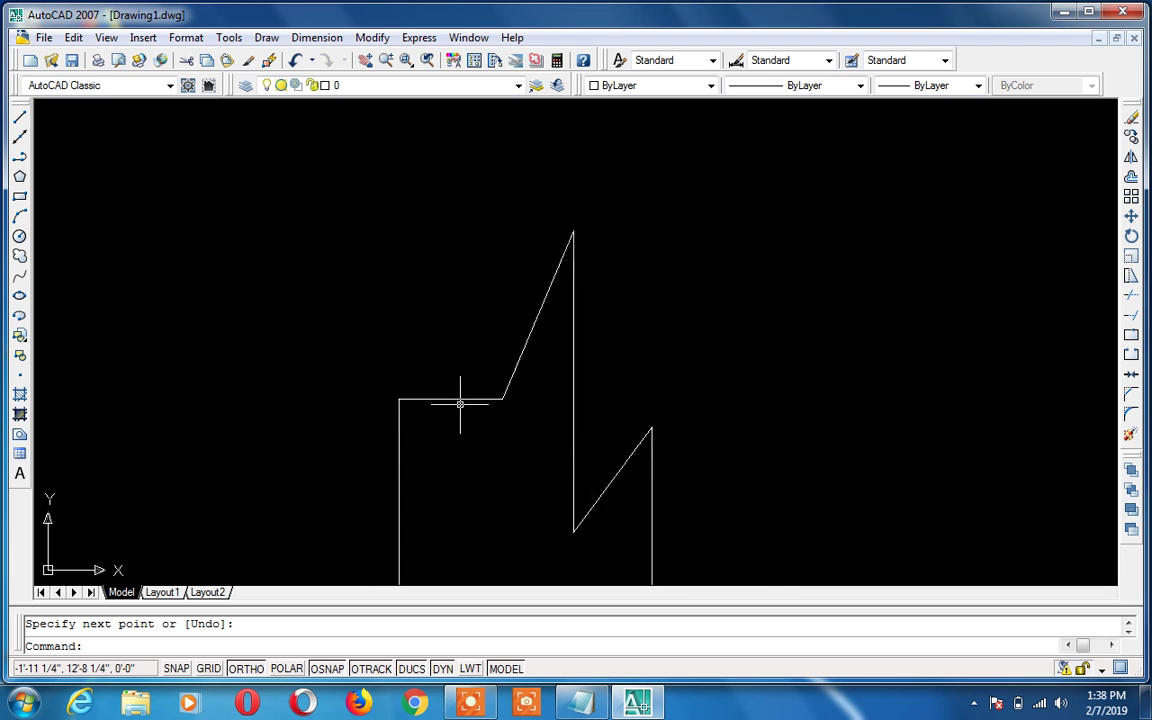
type("p")
key("Return")
mouse_move(458, 402)
left_mouse_down()
mouse_move(455, 260)
mouse_move(420, 197)
left_mouse_up()
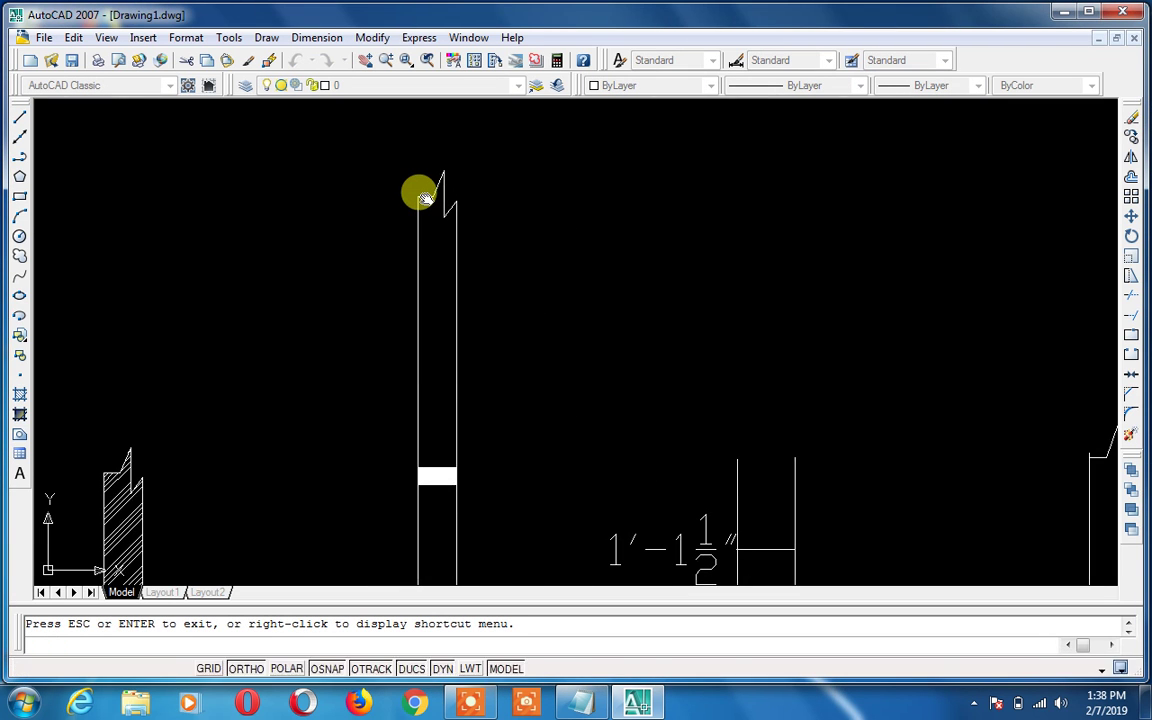
scroll(420, 192, "up", 2)
key("Escape")
type("p")
key("Return")
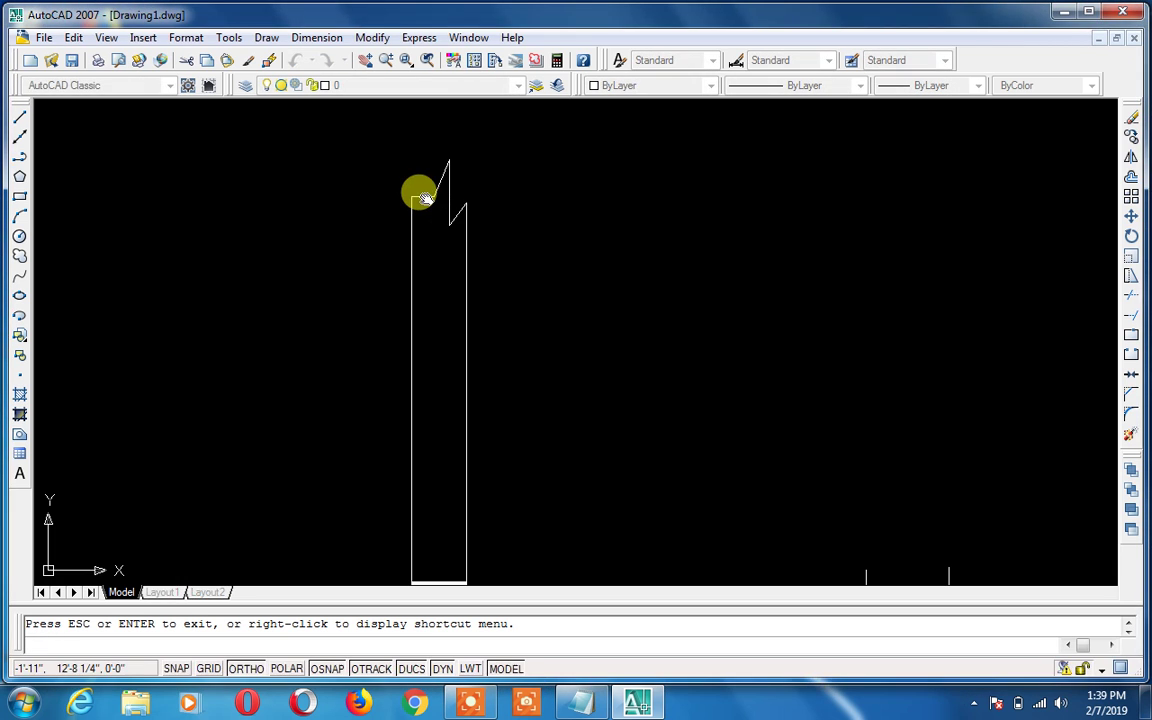
key("Escape")
type("z")
key("Return")
type("a")
key("Return")
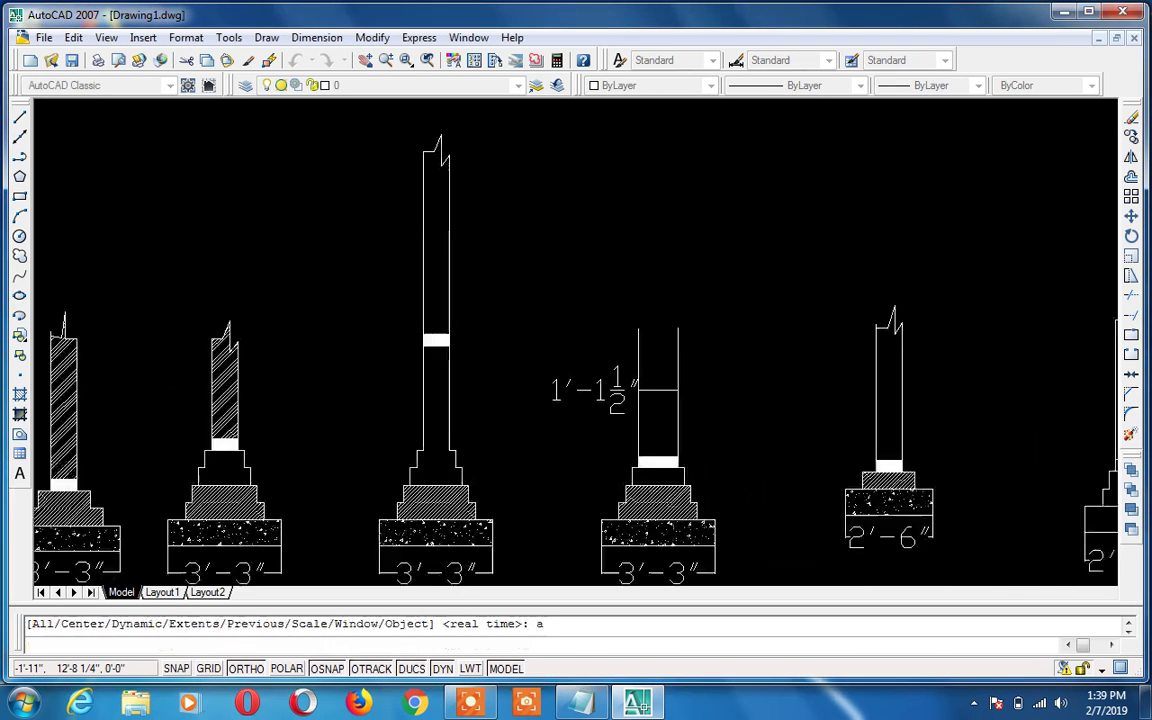
type("h")
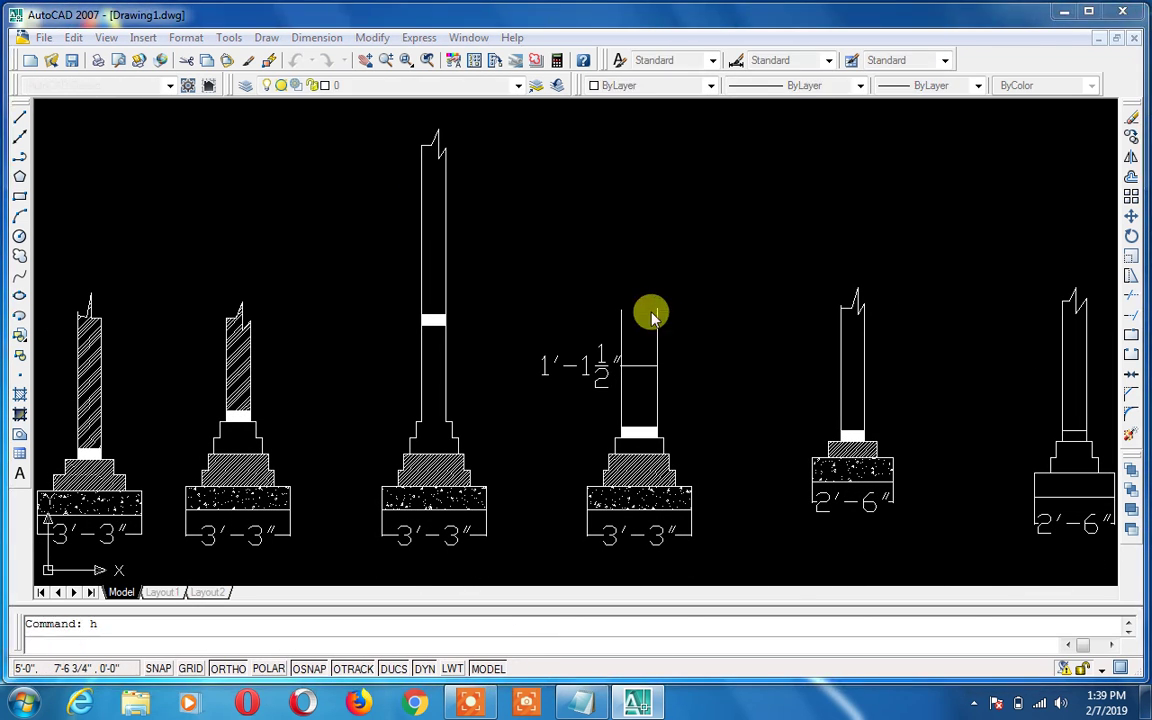
key("Return")
key("Escape")
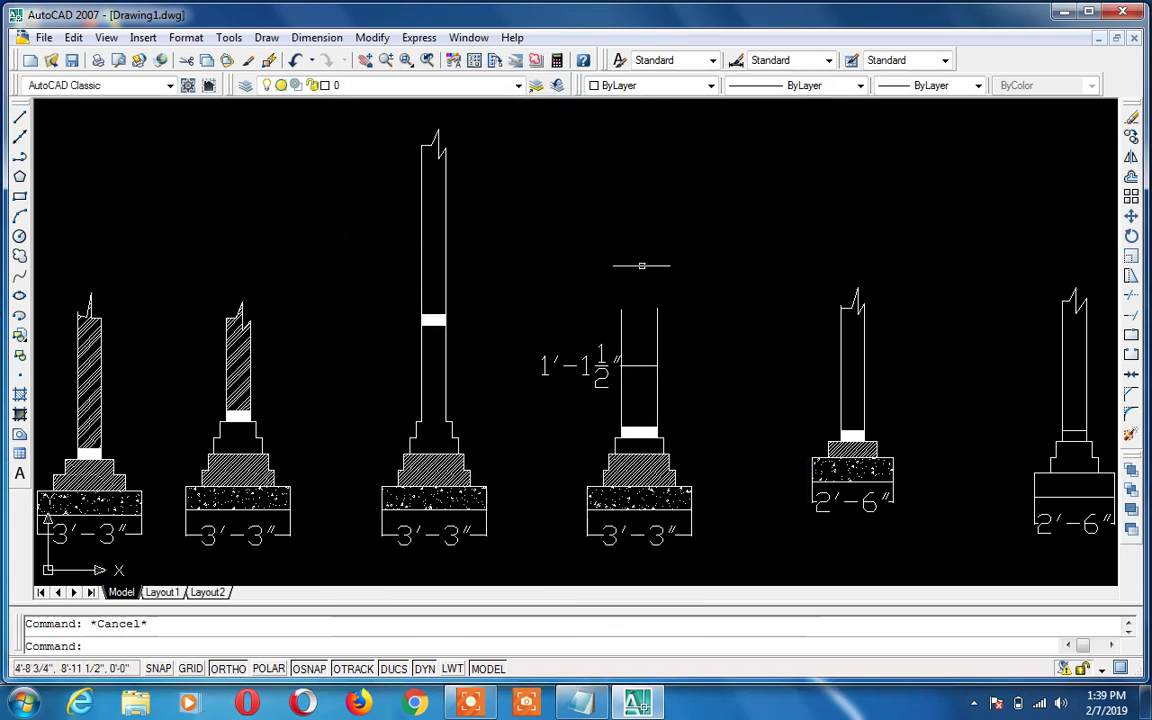
Delete the 1'-1 1/2" dimension across the thick wall of the fourth section
left_click(637, 367)
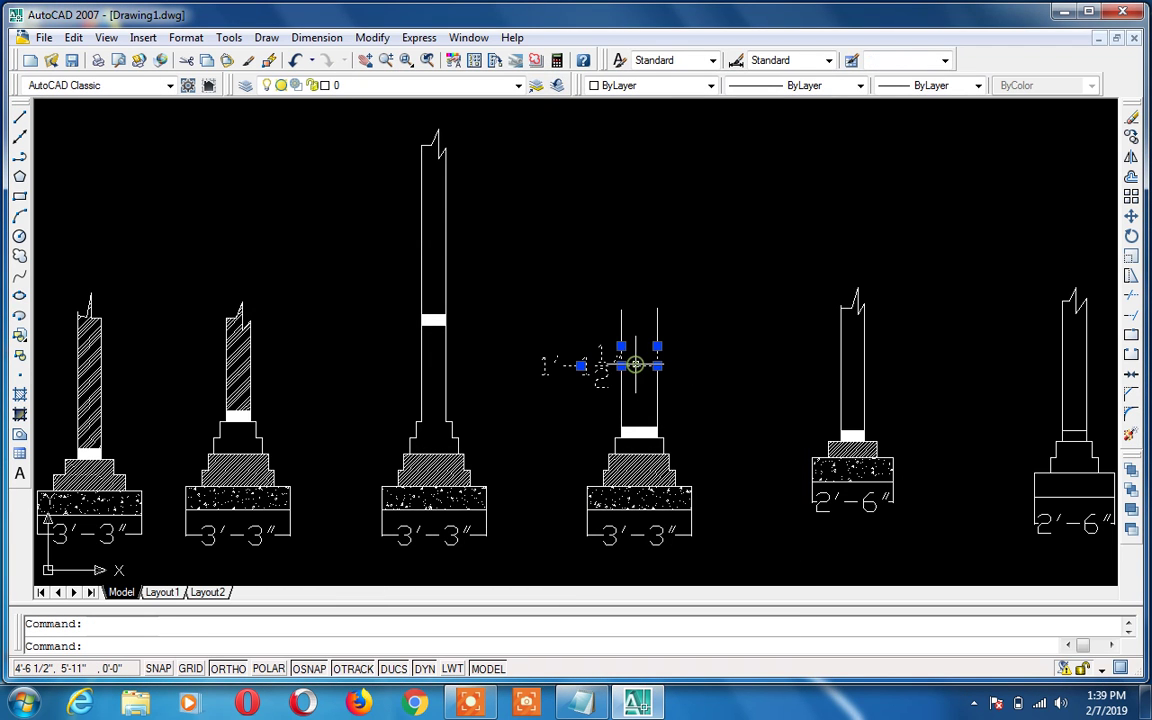
key("Delete")
Draw a zigzag break line with ortho off across the open top of the fourth section's thick wall
type("l")
key("Return")
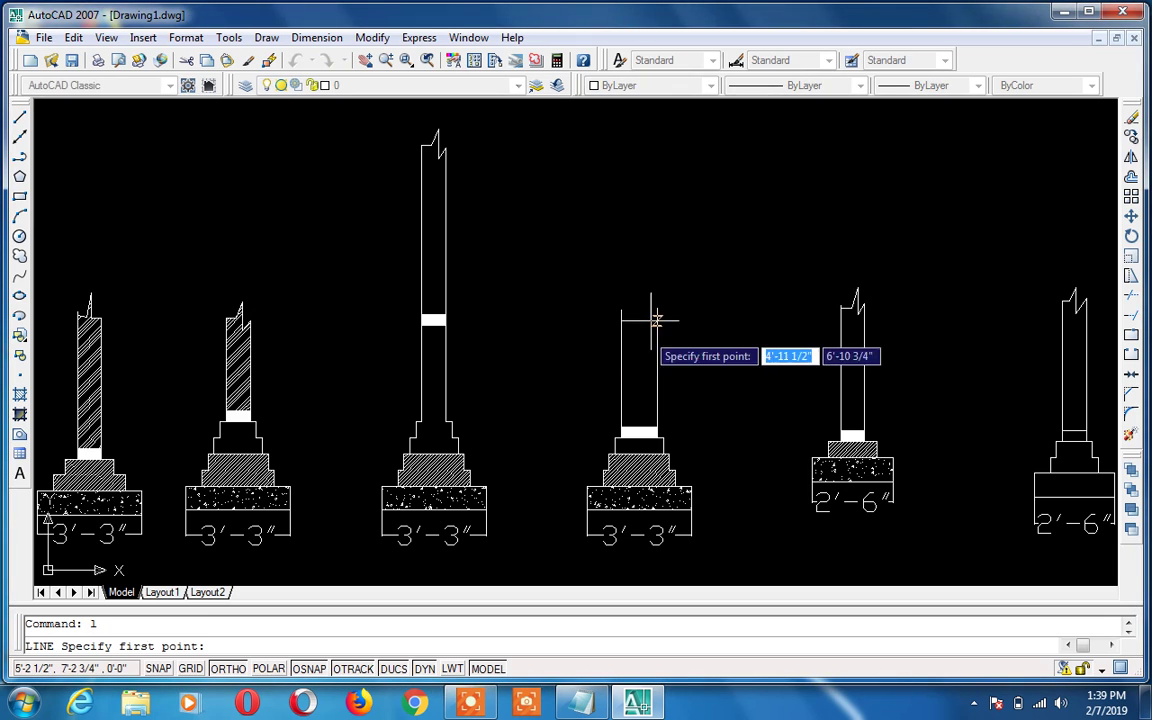
left_click(656, 310)
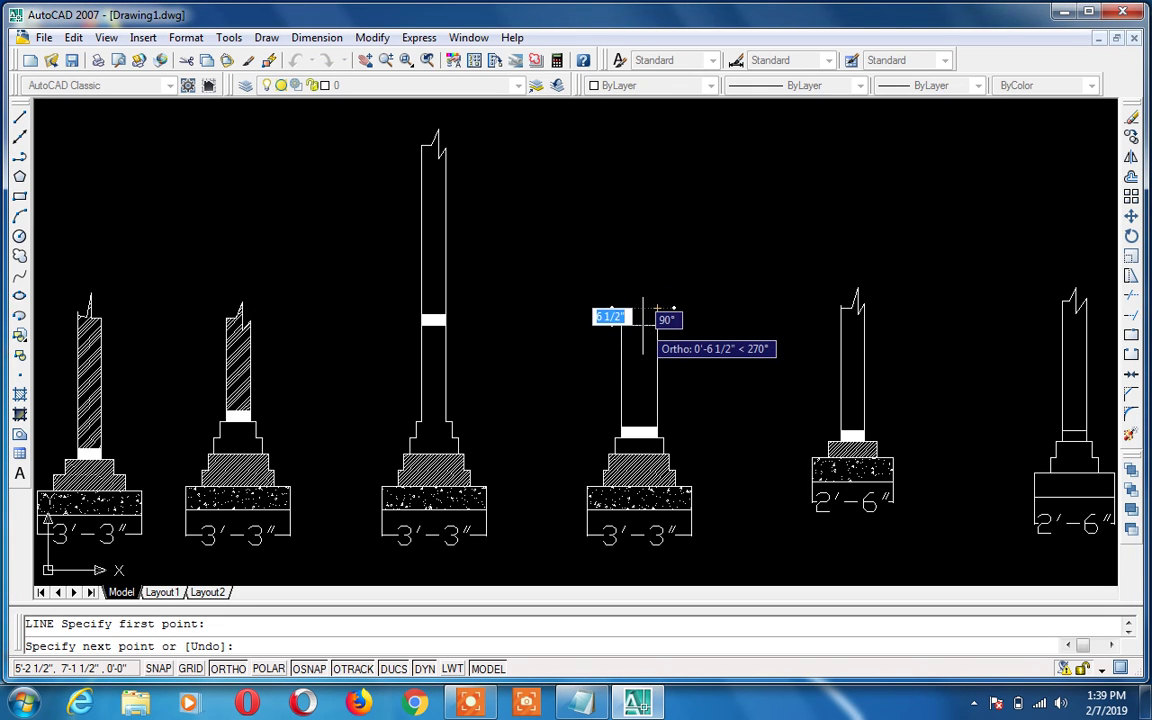
key("F8")
left_click(643, 324)
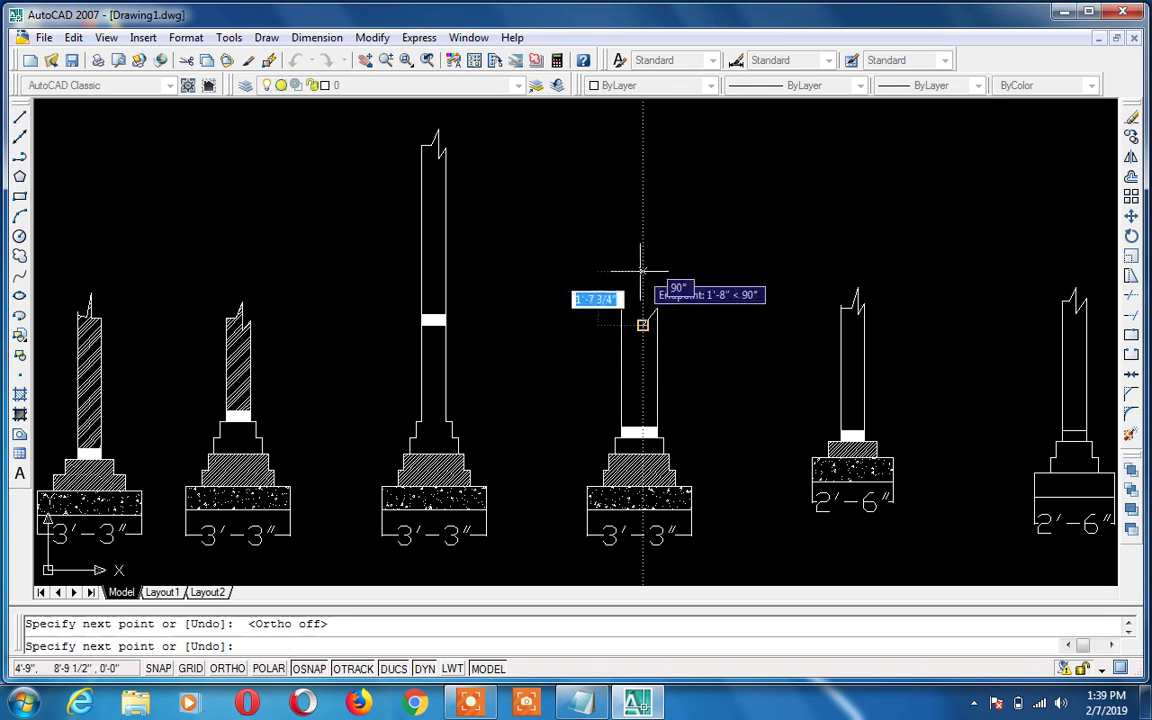
left_click(640, 271)
left_click(632, 300)
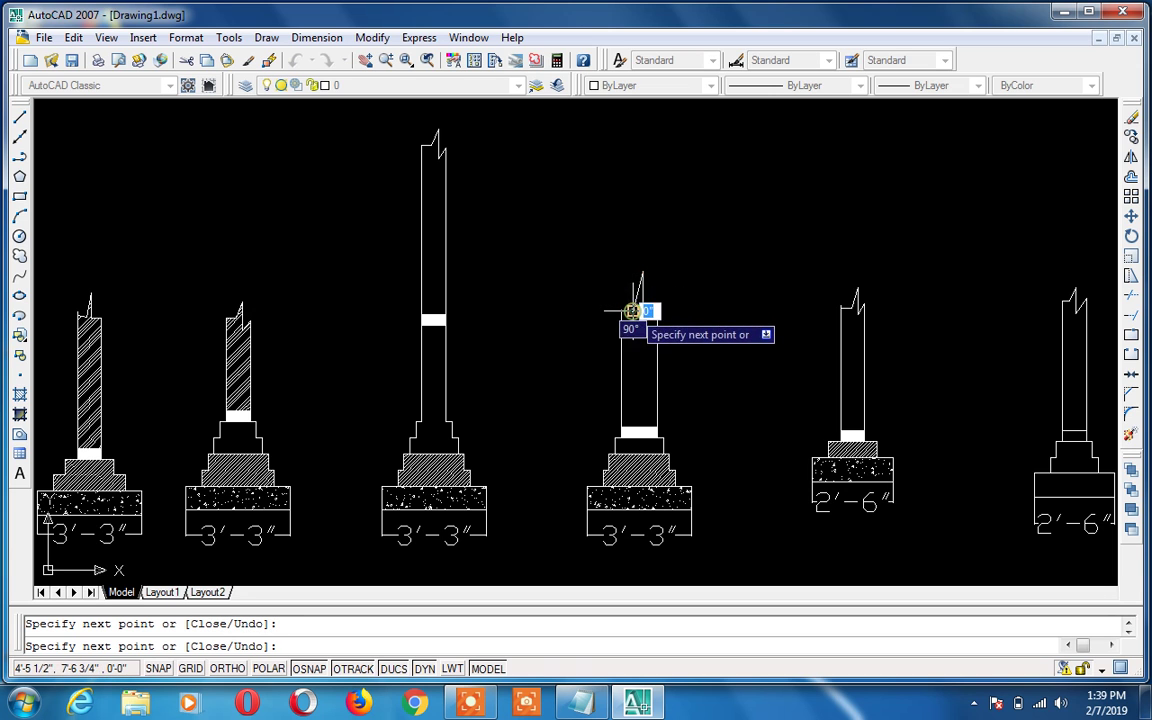
key("Return")
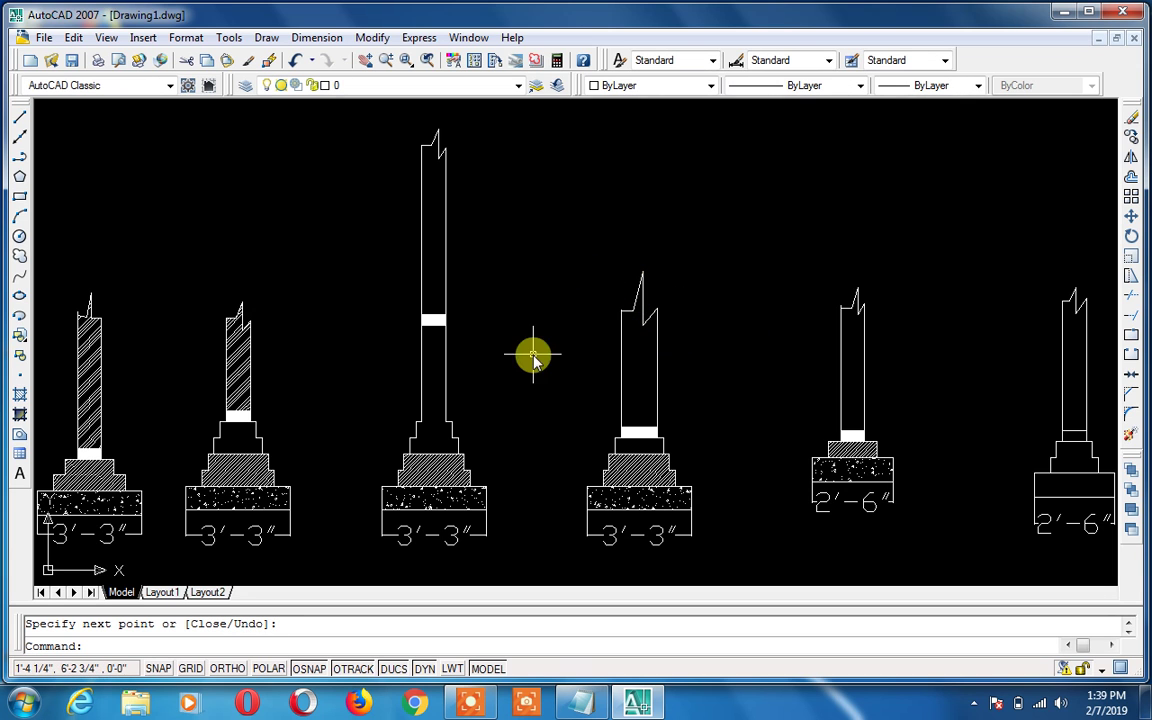
Hatch the upper walls of the third to sixth sections with ANSI34 at scale 7
type("h")
key("Return")
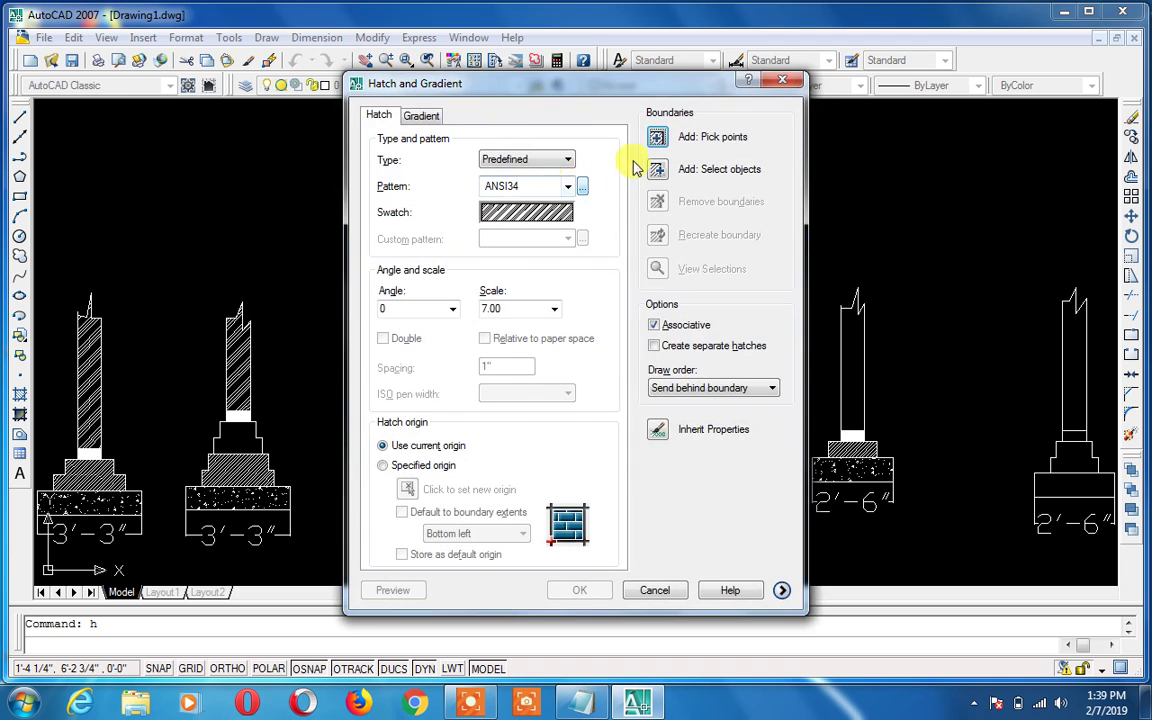
left_click(657, 138)
left_click(440, 180)
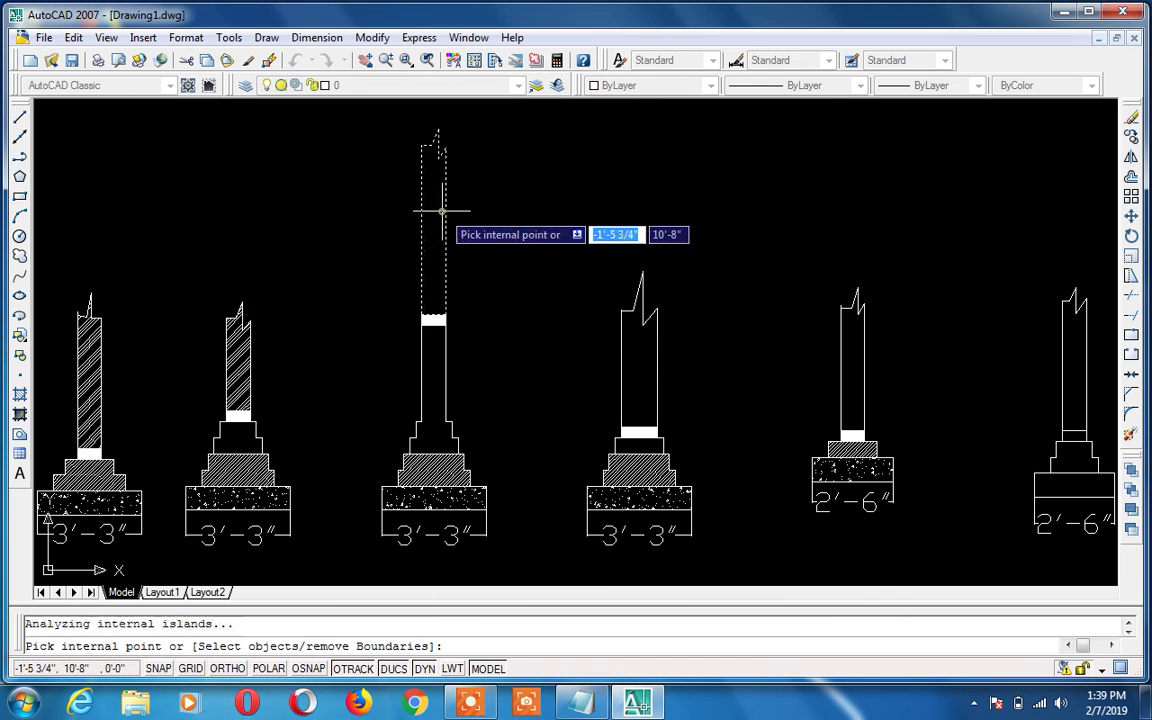
left_click(640, 330)
left_click(853, 368)
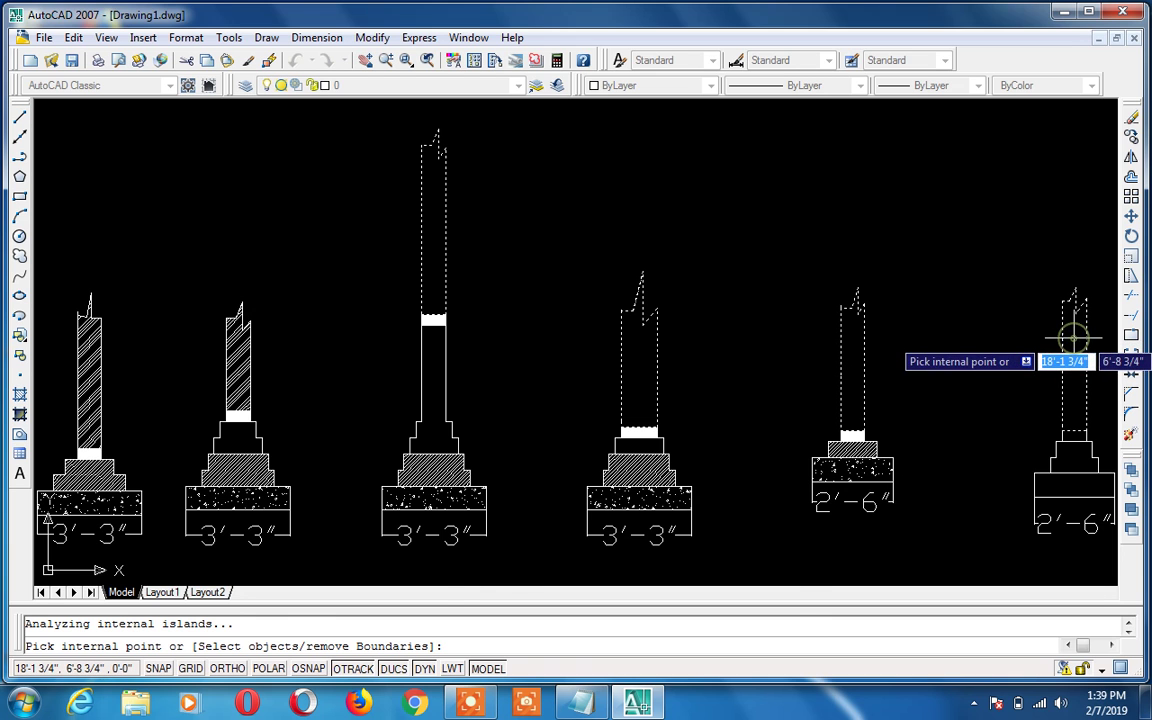
key("Return")
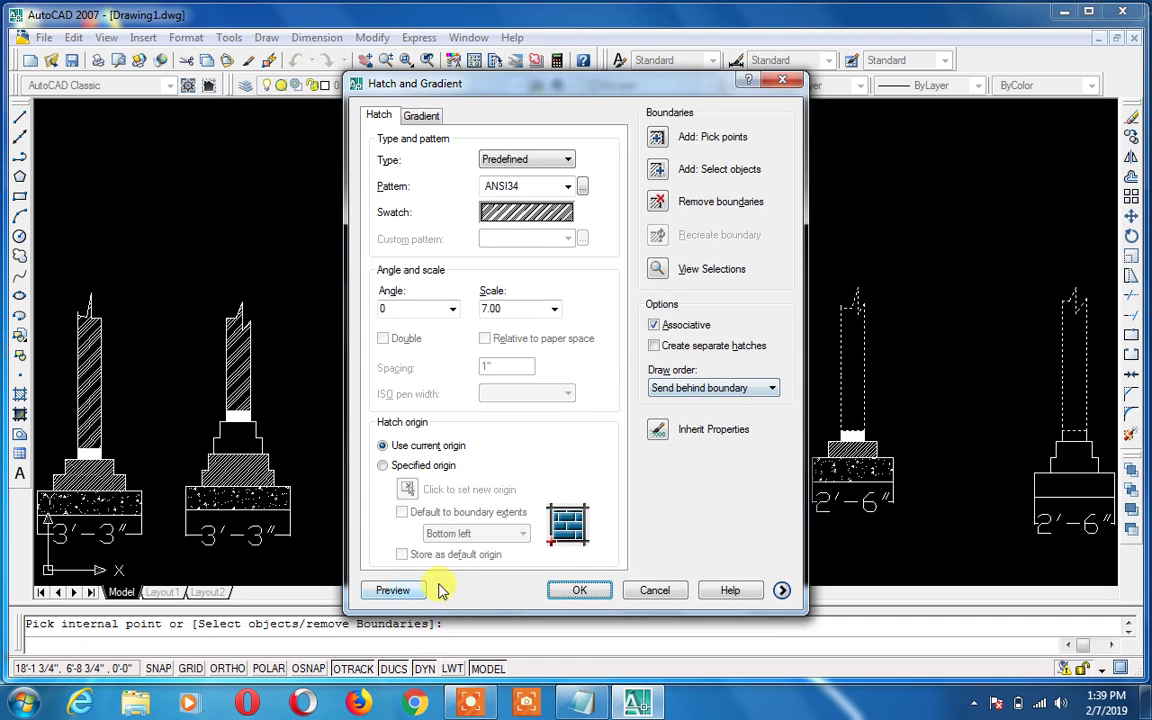
left_click(558, 591)
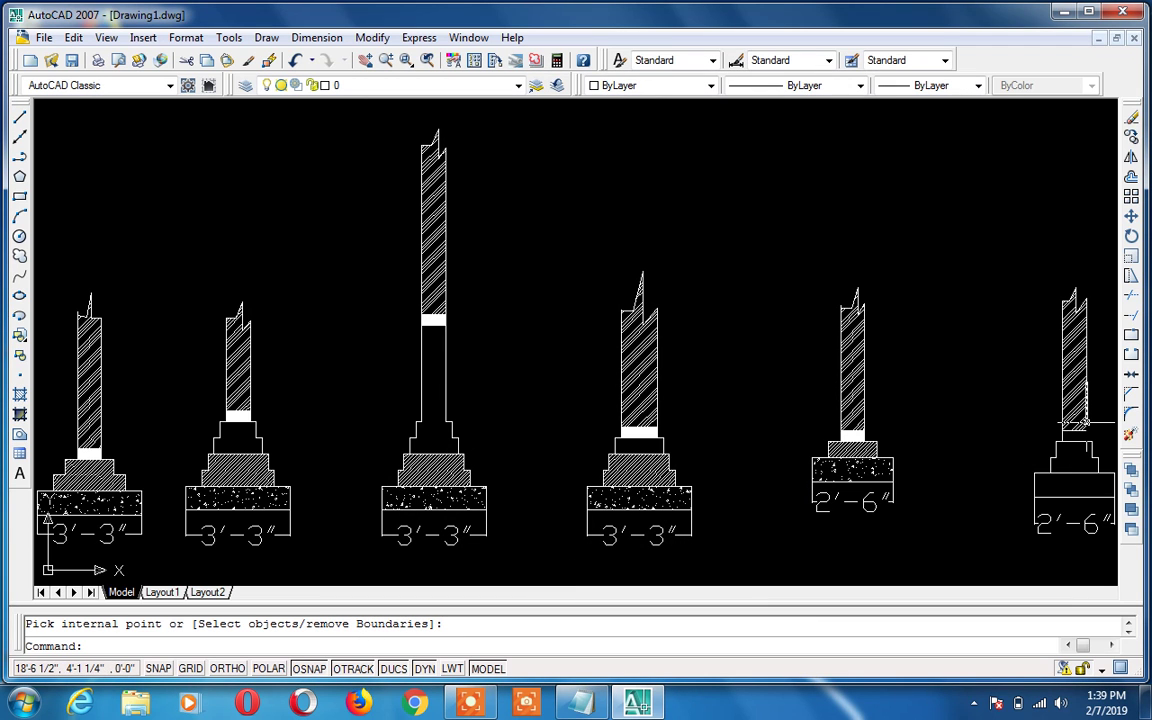
Fill the thin band beneath the sixth section's upper wall with the SOLID hatch pattern
type("h")
key("Return")
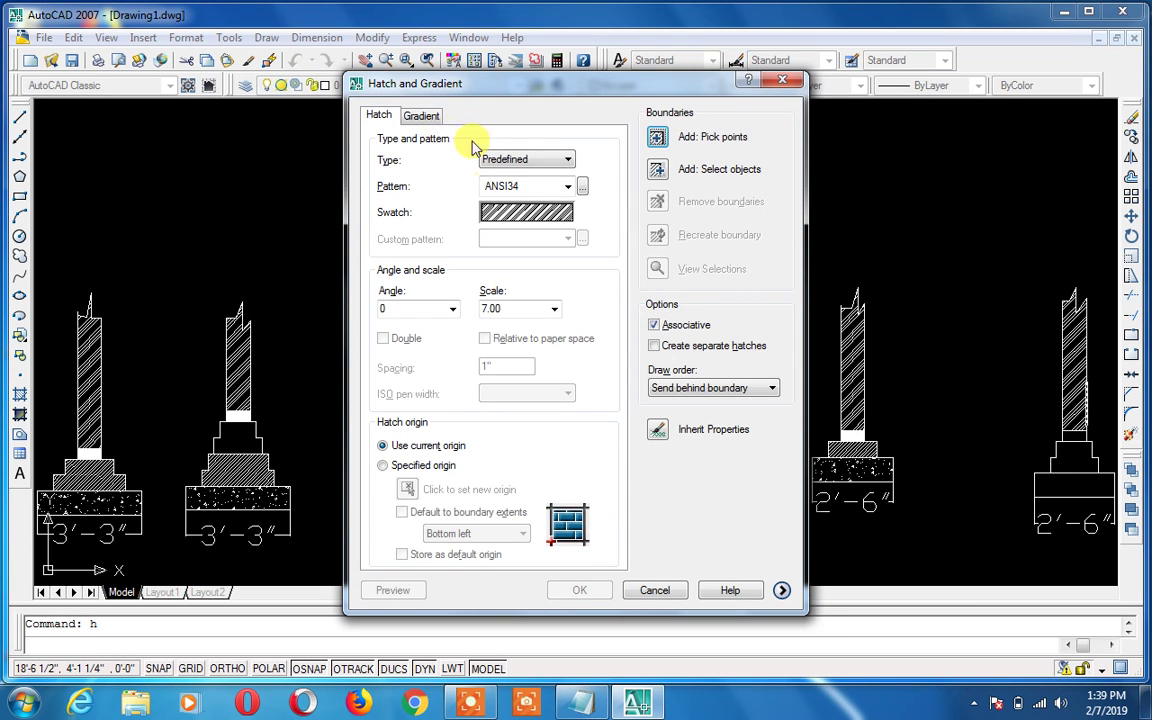
left_click(584, 187)
left_click(511, 188)
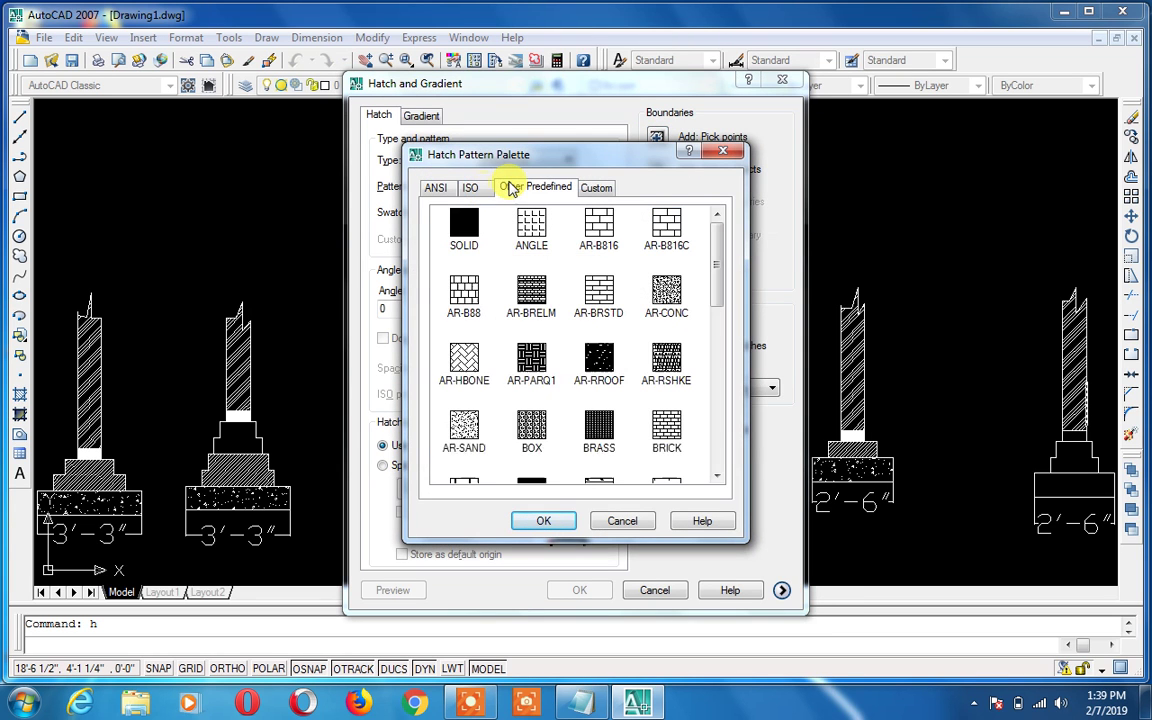
left_click(465, 225)
left_click(560, 518)
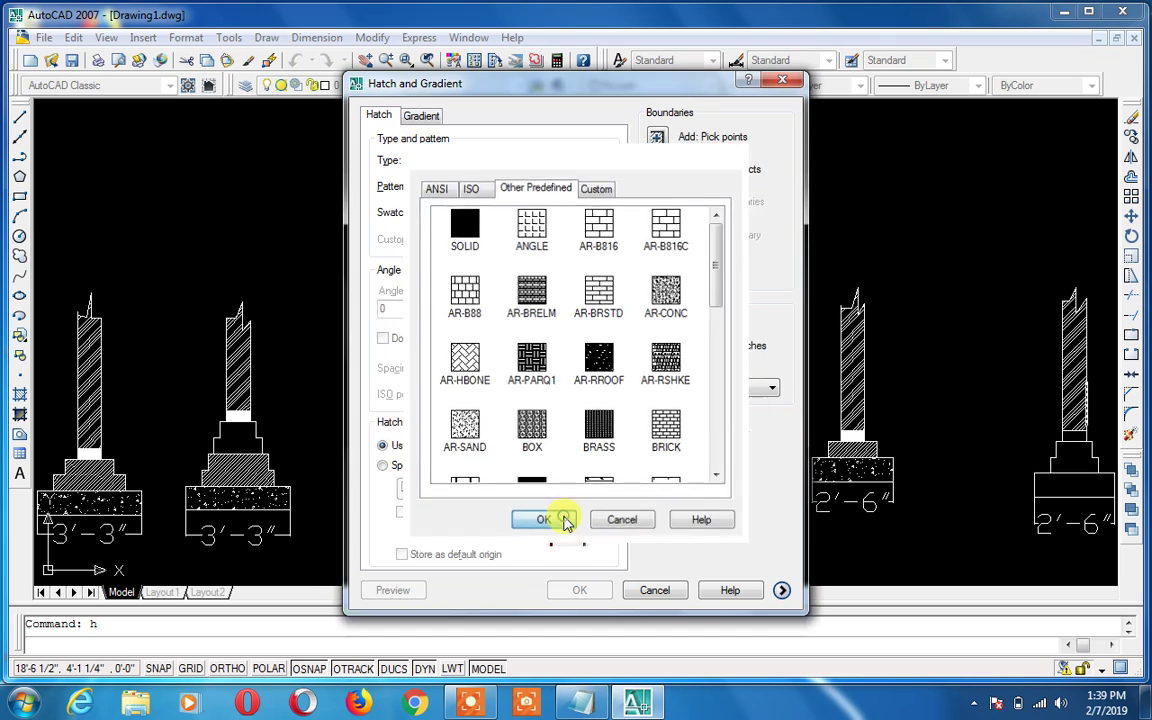
left_click(657, 140)
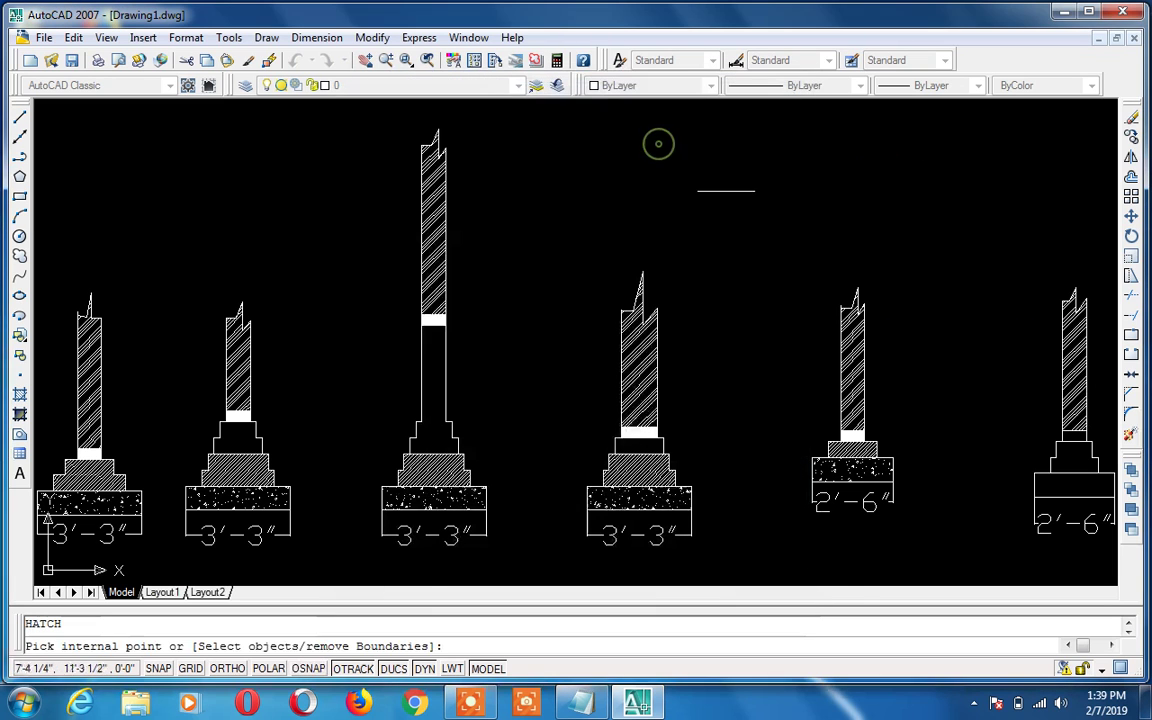
left_click(1073, 452)
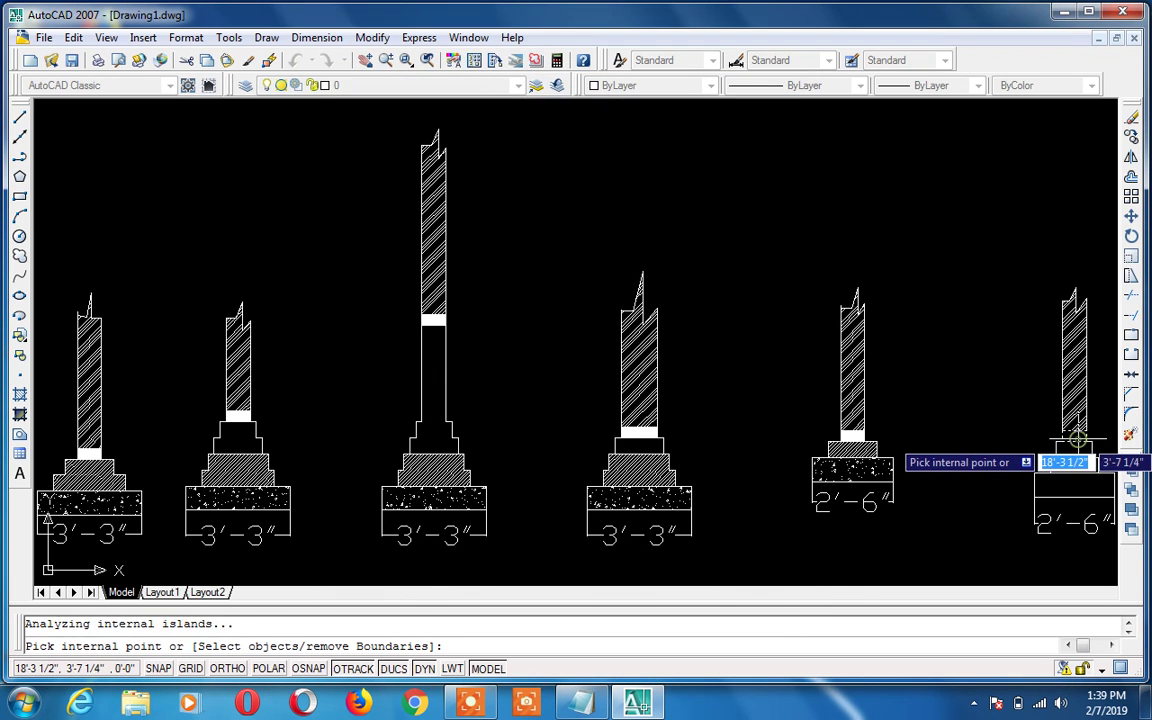
key("Return")
left_click(585, 590)
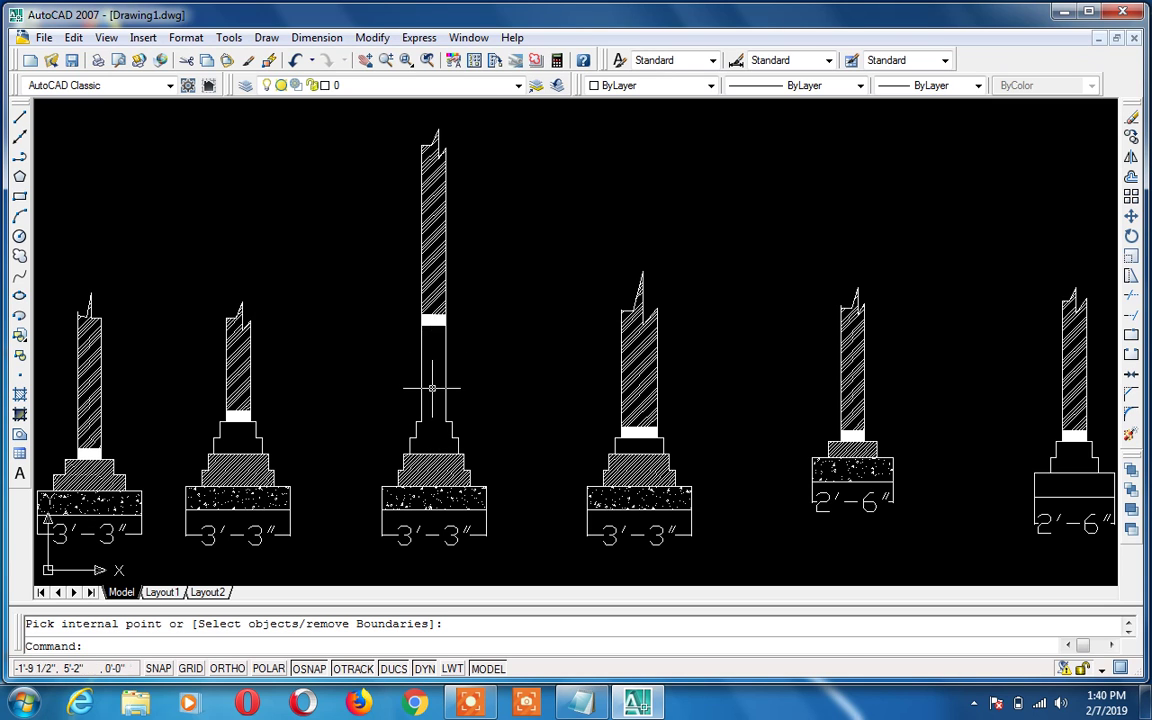
Try a SOLID hatch in the empty stepped areas below the bands of the second, third, fourth and sixth sections
left_click(432, 388)
key("Return")
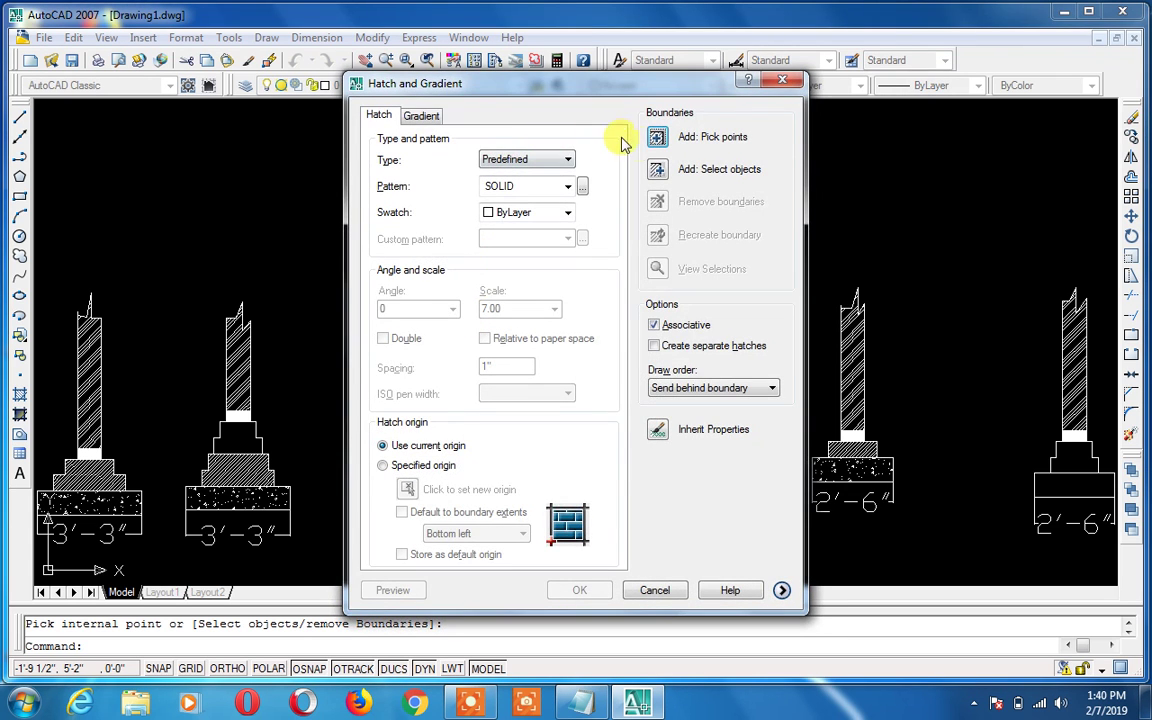
left_click(655, 139)
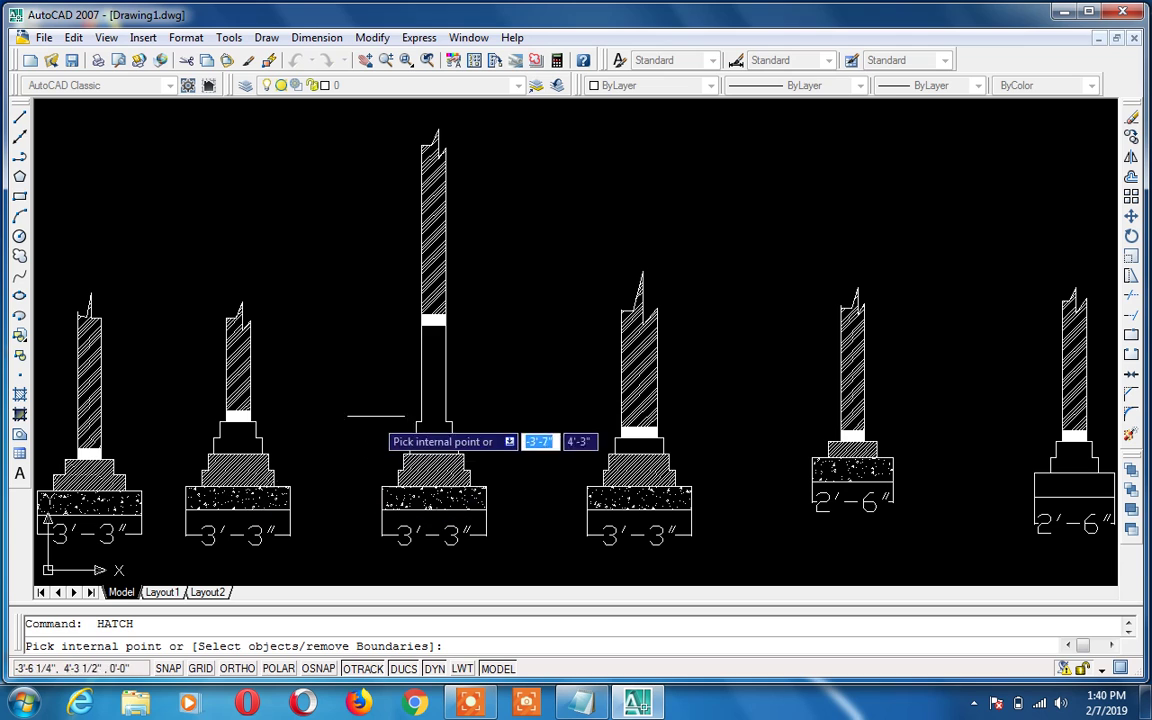
left_click(424, 395)
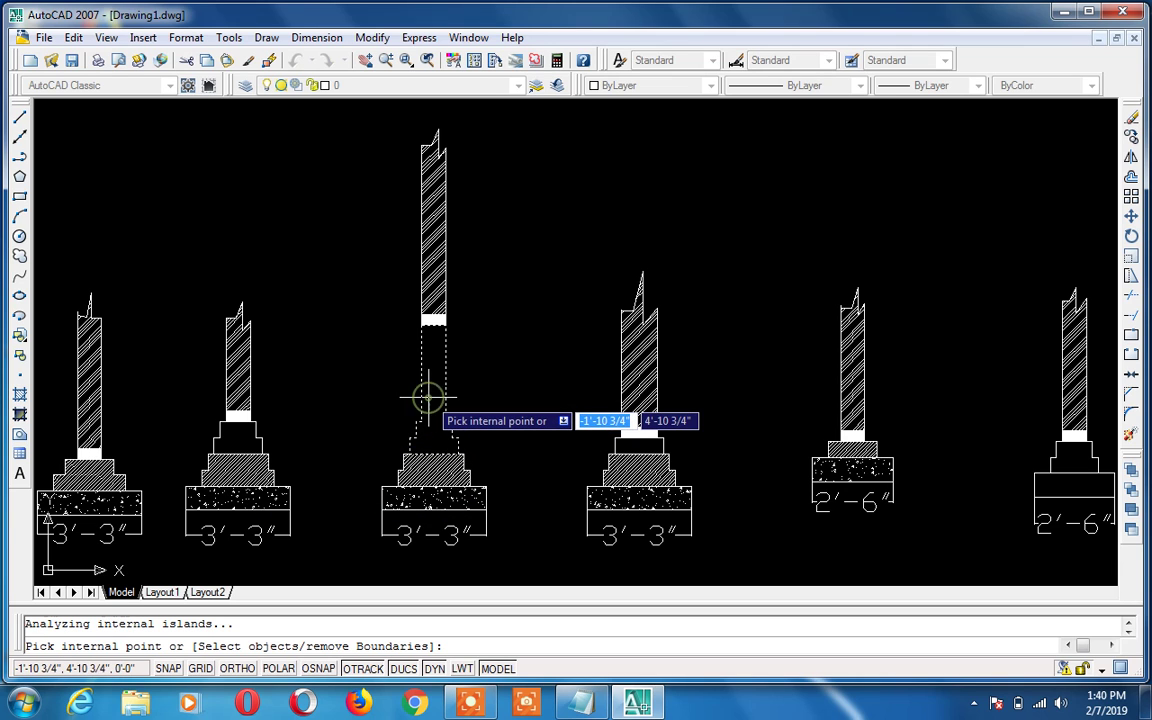
left_click(246, 446)
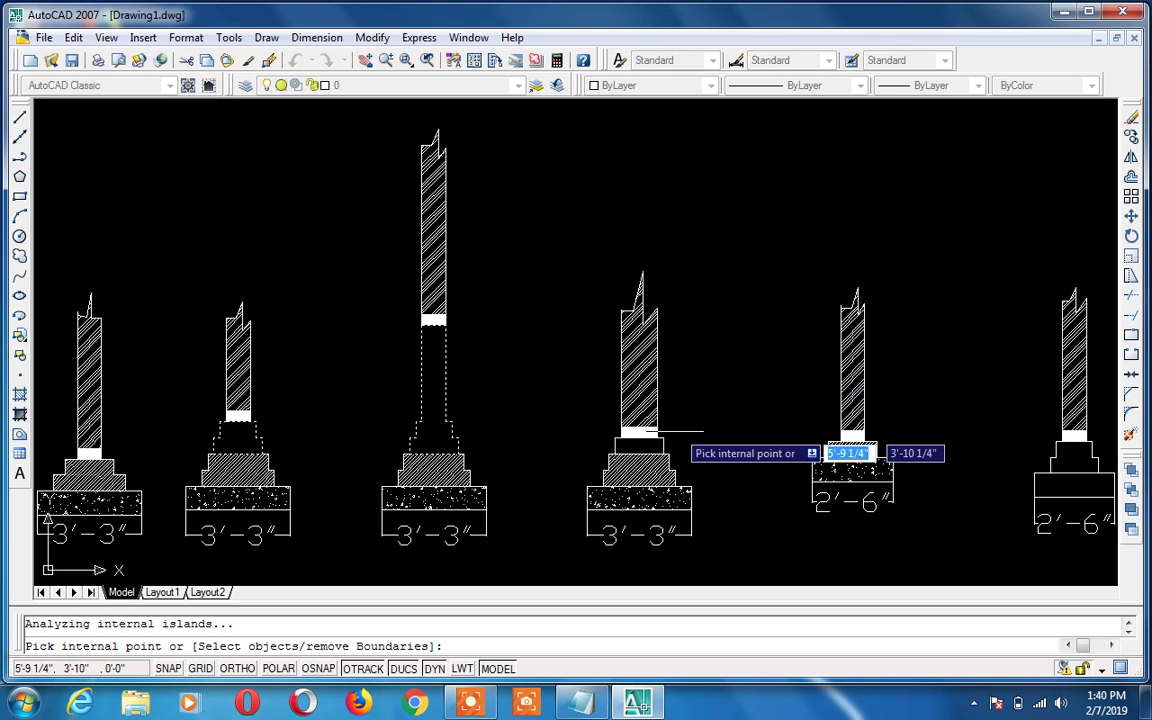
left_click(660, 438)
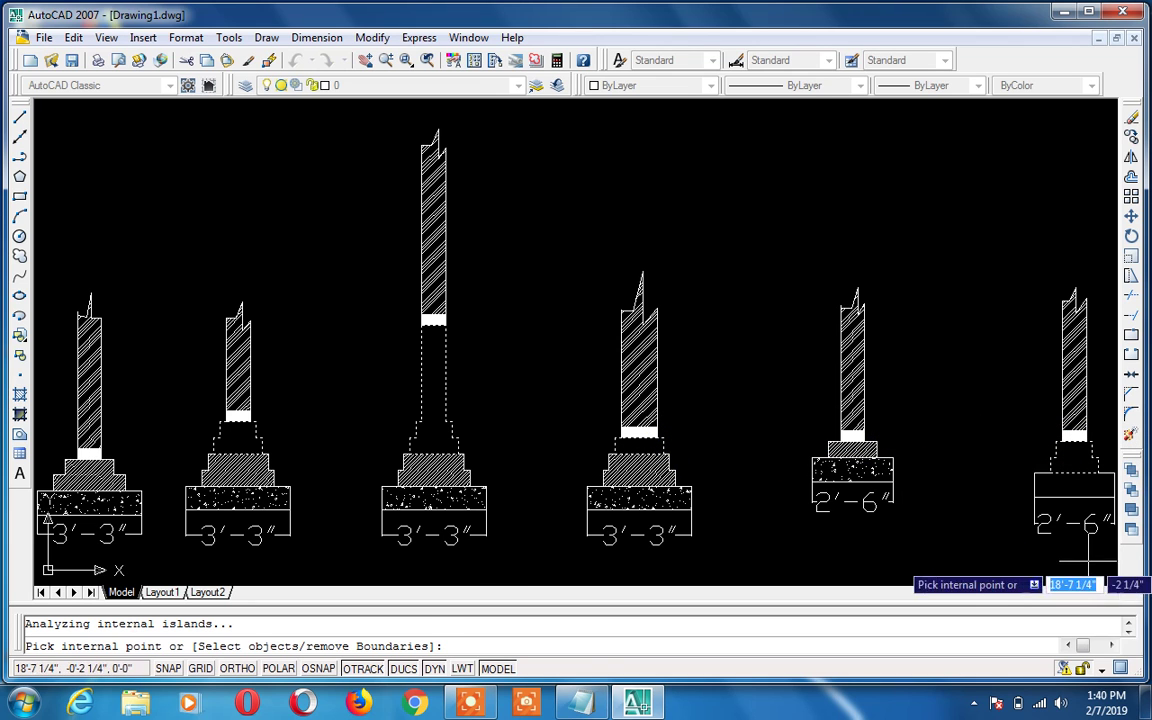
key("Return")
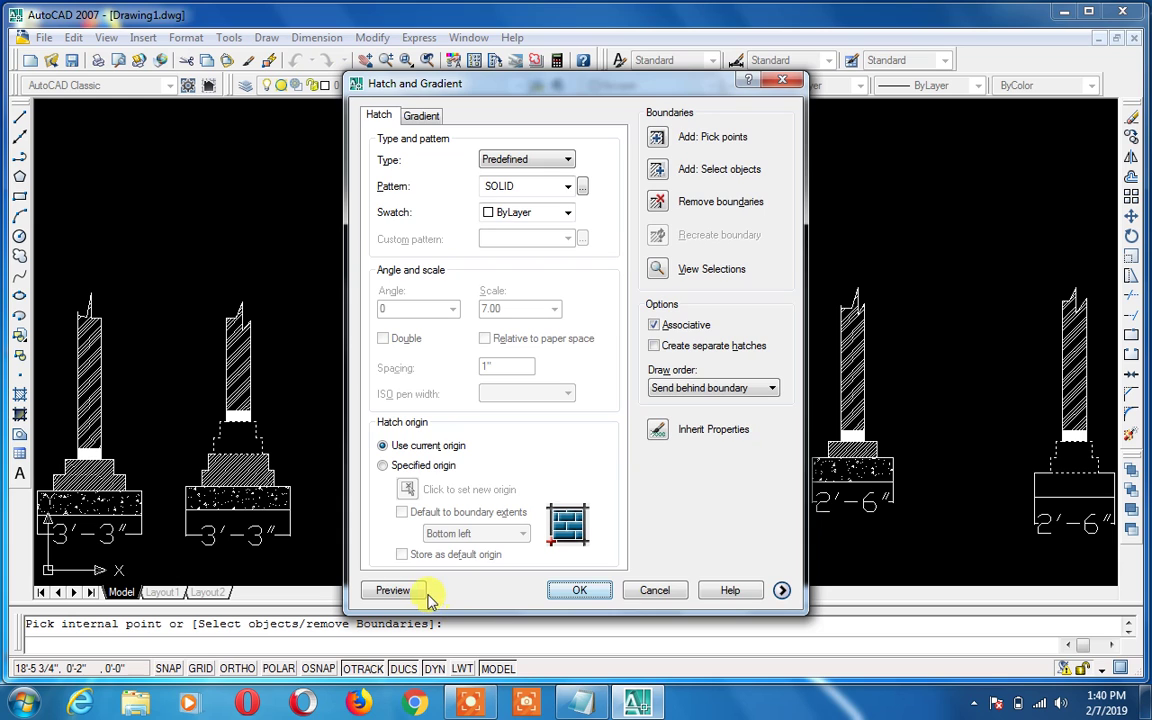
left_click(393, 590)
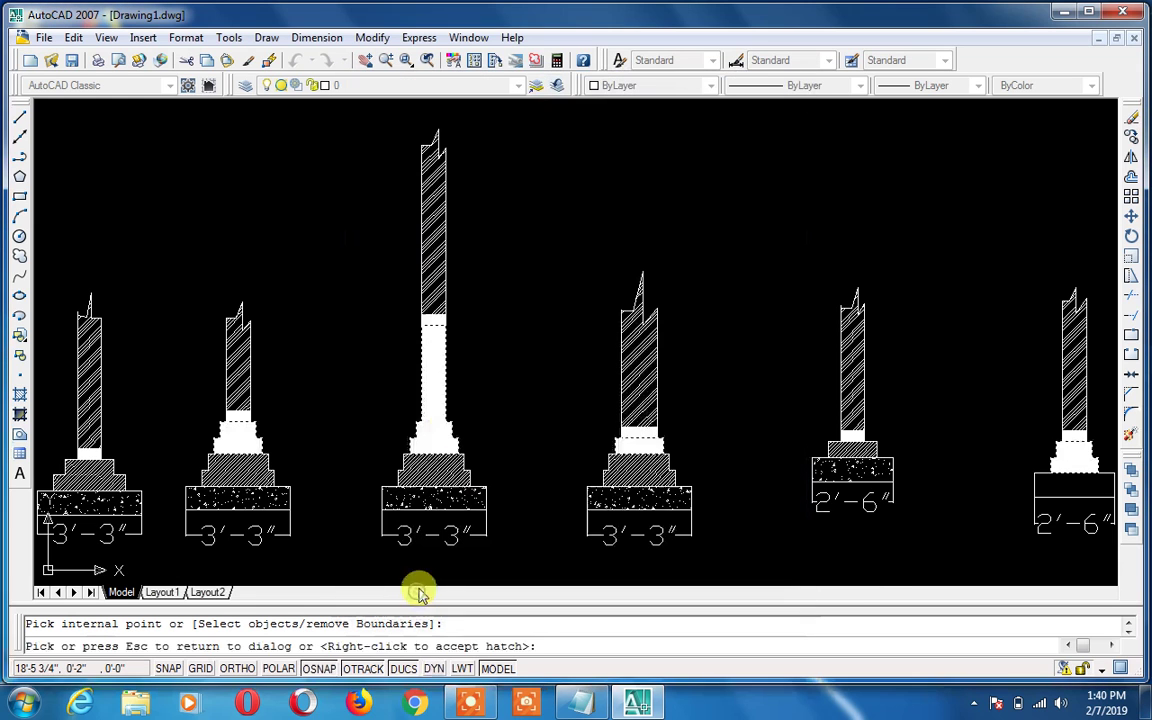
left_click(766, 552)
left_click(577, 590)
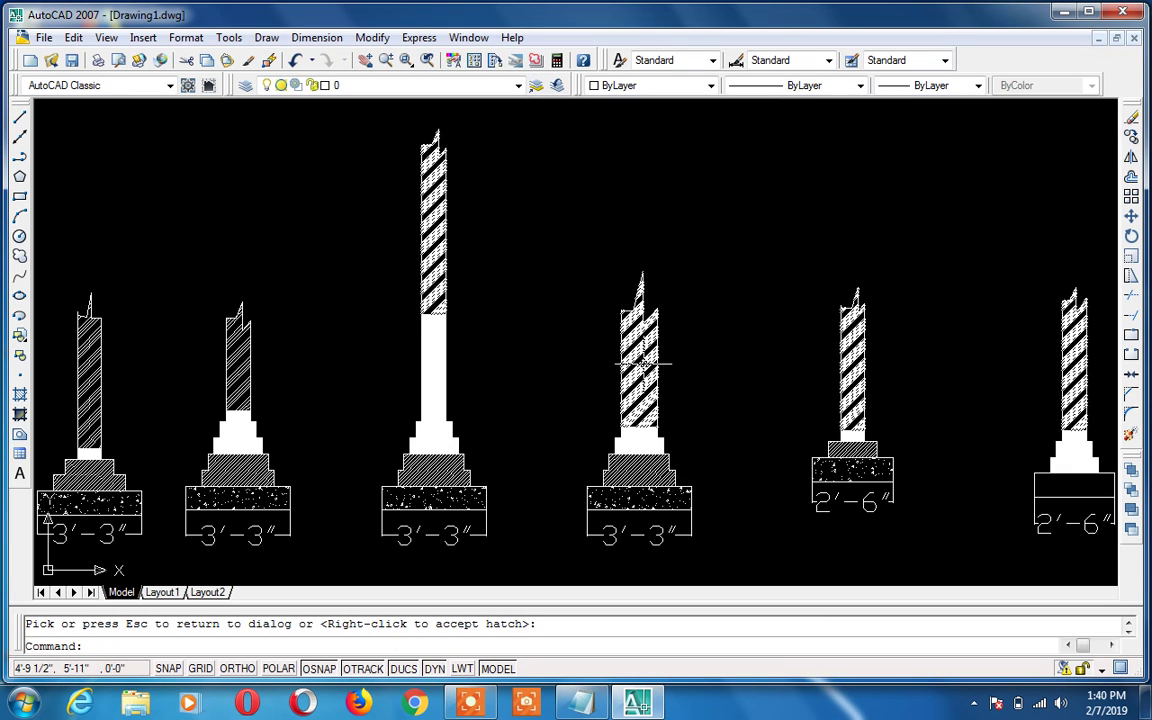
Inspect the solid-filled stepped areas and undo that last SOLID hatch
scroll(641, 365, "up", 4)
scroll(643, 365, "down", 4)
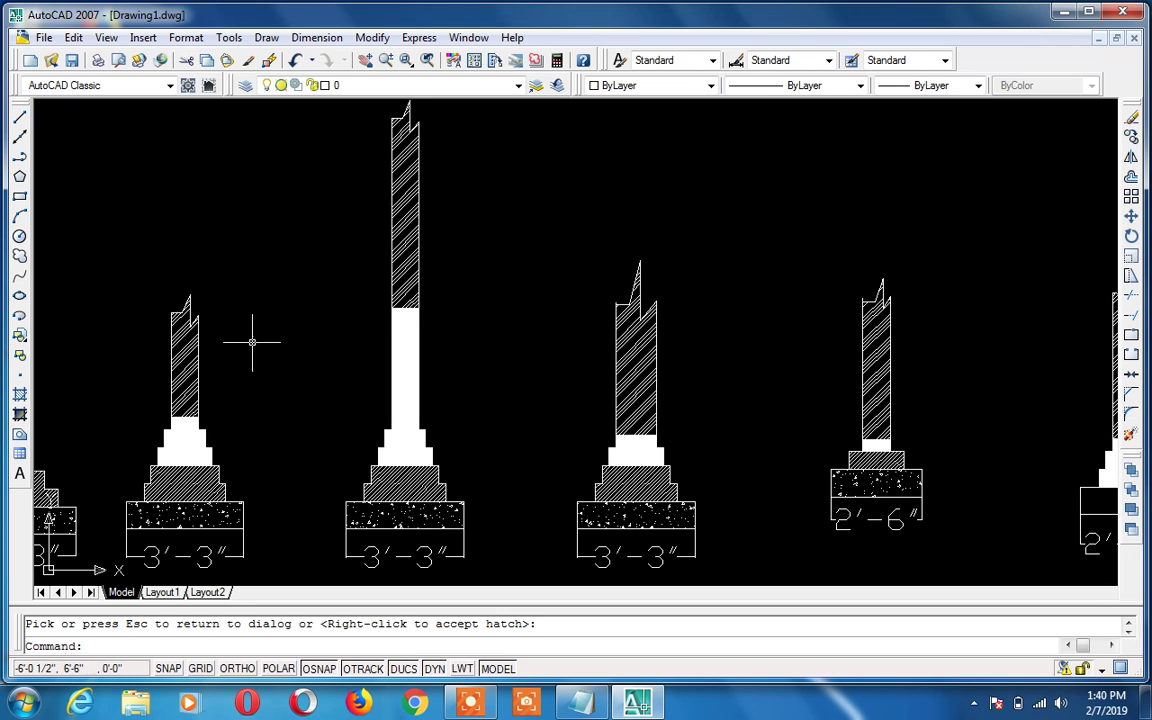
scroll(198, 368, "down", 2)
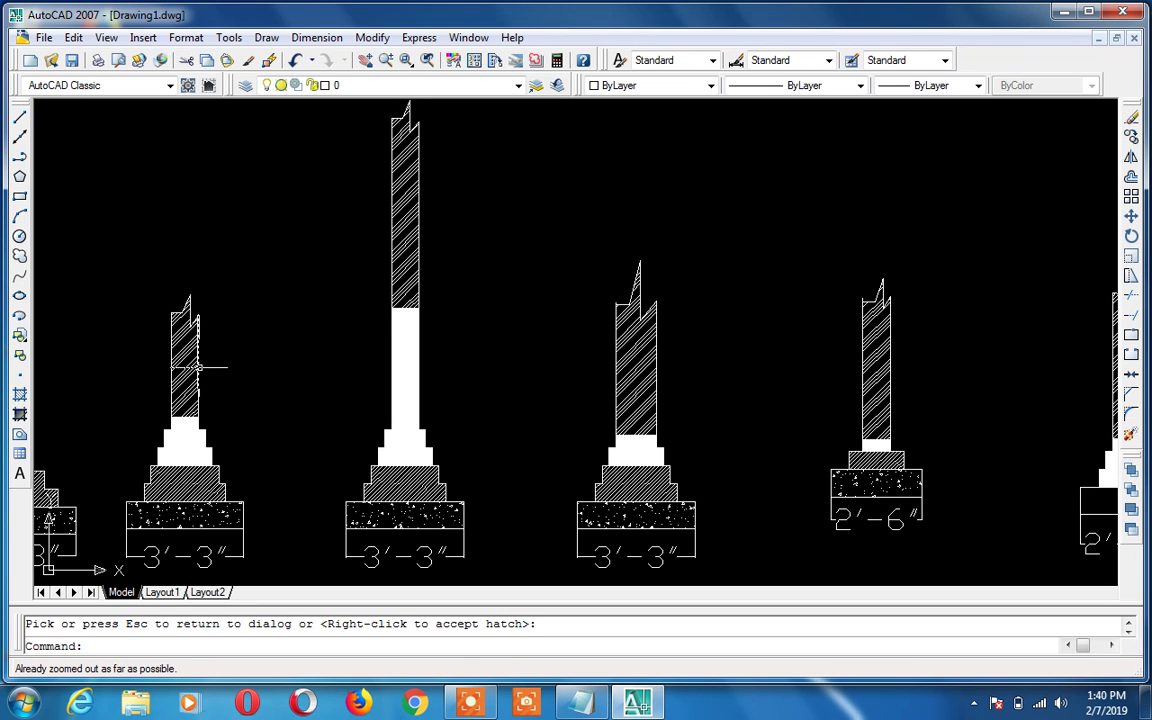
scroll(404, 329, "up", 5)
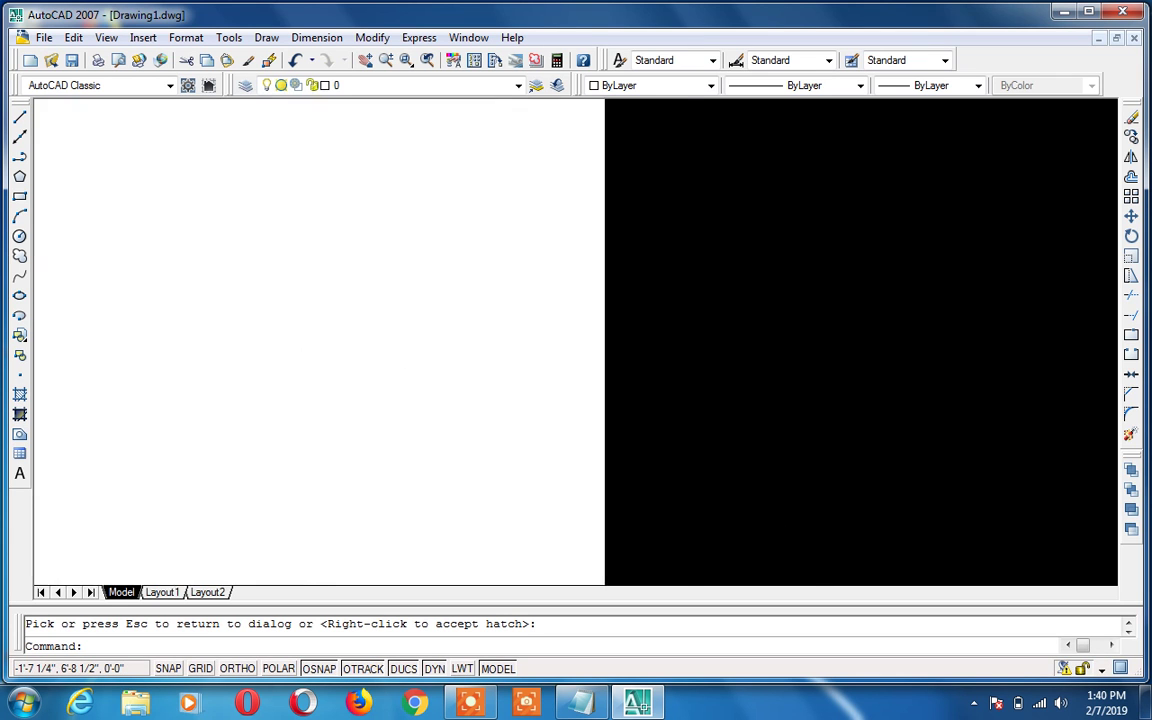
scroll(404, 329, "down", 6)
scroll(404, 334, "down", 3)
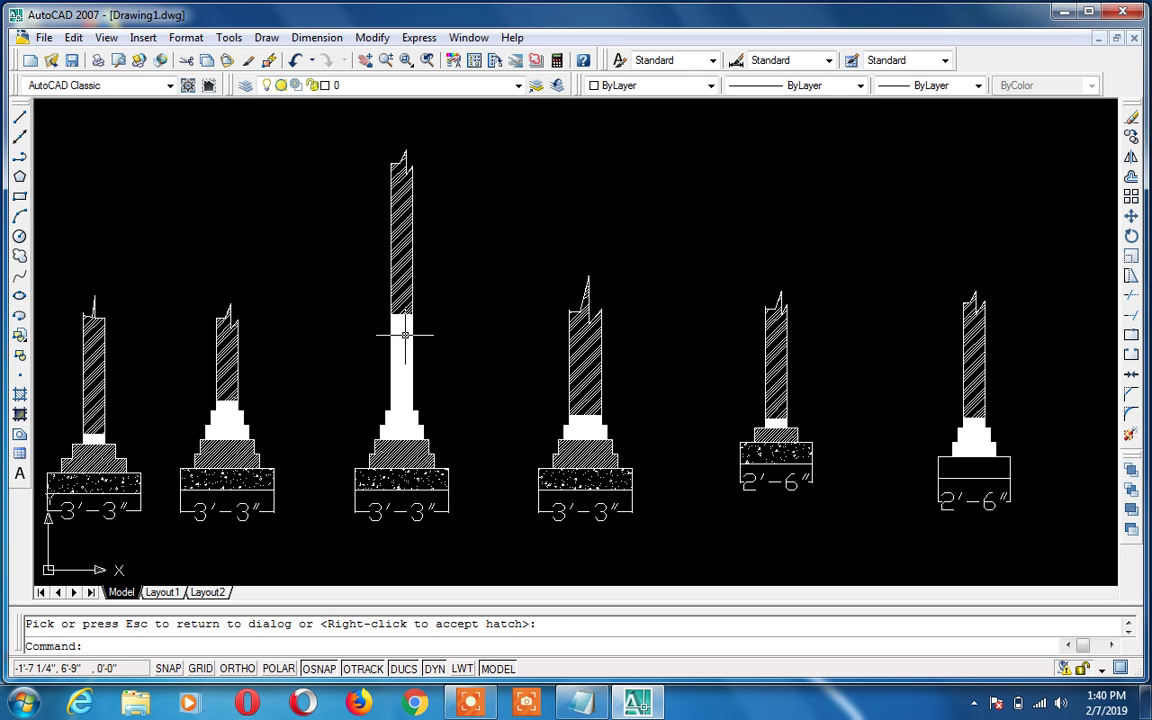
right_click(441, 387)
key("ctrl+z")
key("ctrl+z")
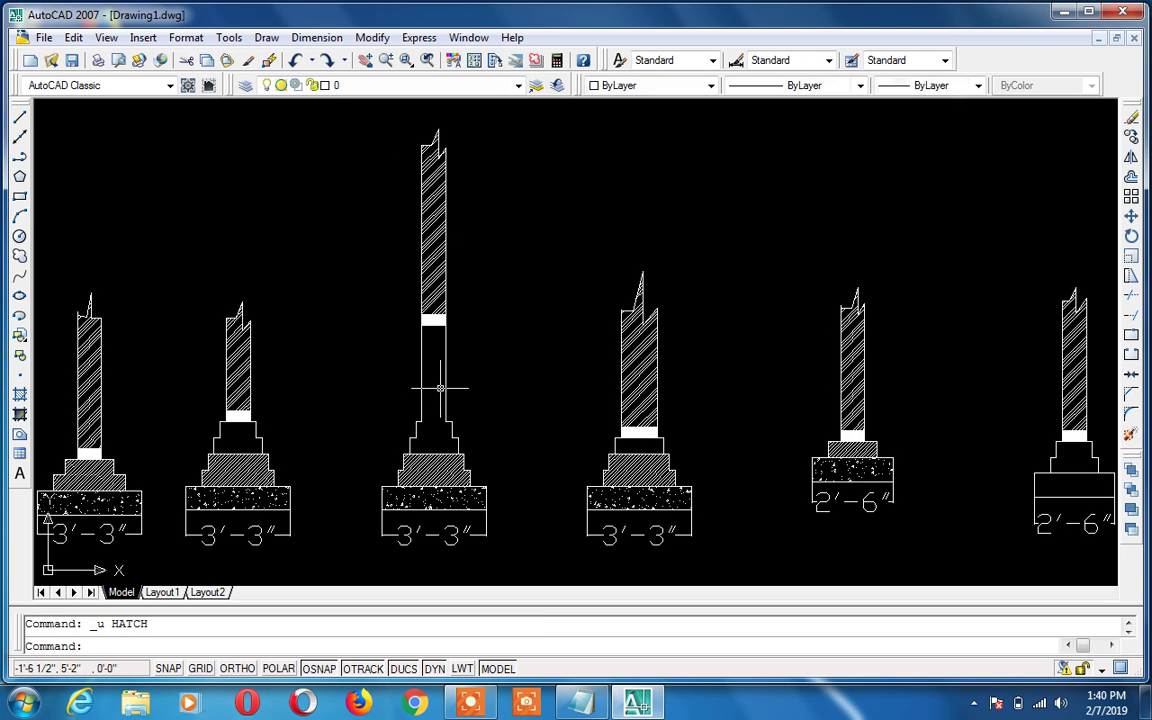